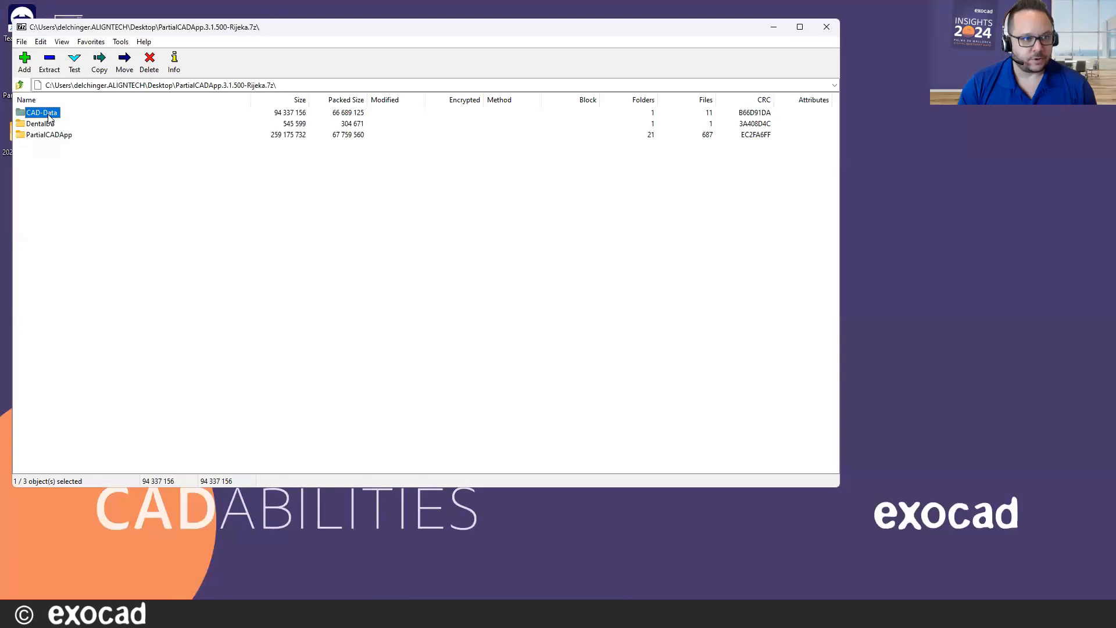
# Examine the CAD-Data folder, the DentalDB config folder and the PartialCADApp entry inside the PartialCADApp.3.1.500-Rijeka.7z archive.
pyautogui.doubleClick(46, 117)
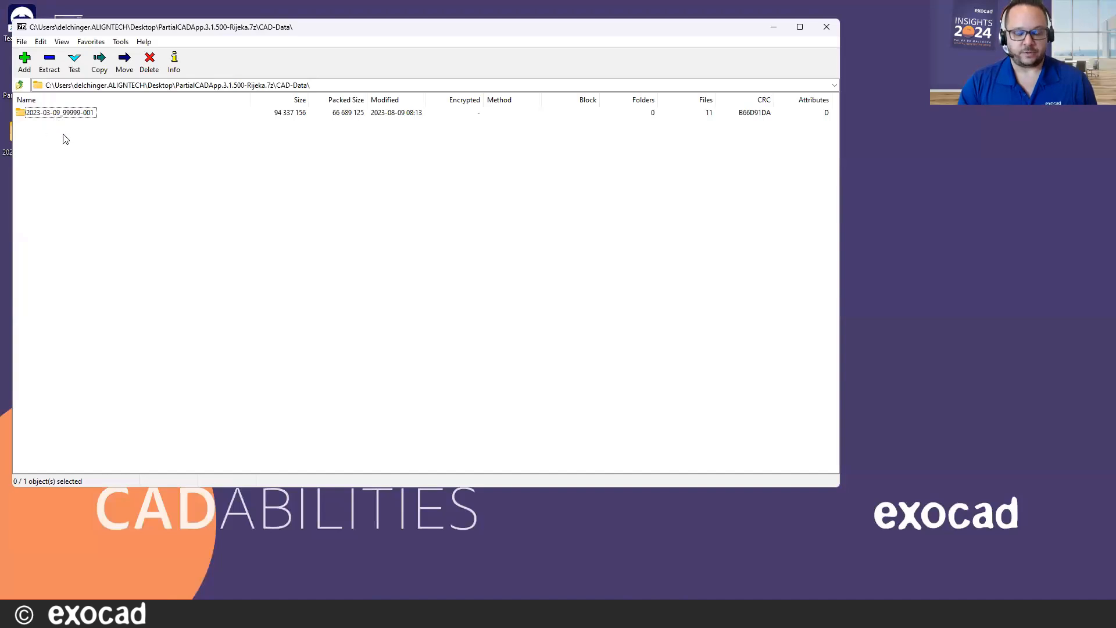
pyautogui.click(20, 86)
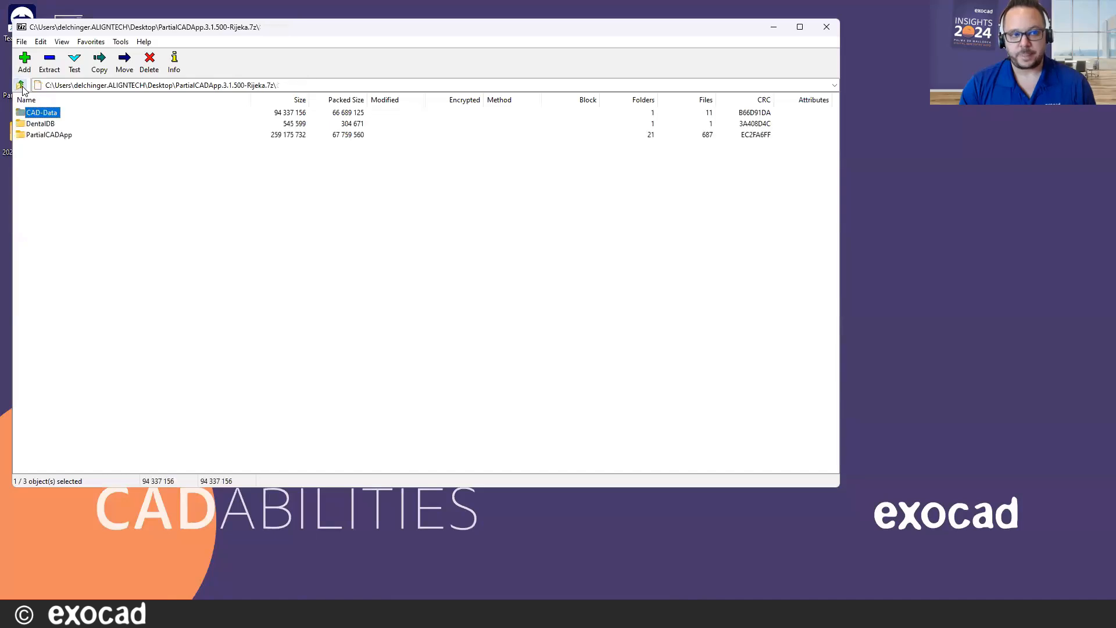
pyautogui.click(50, 124)
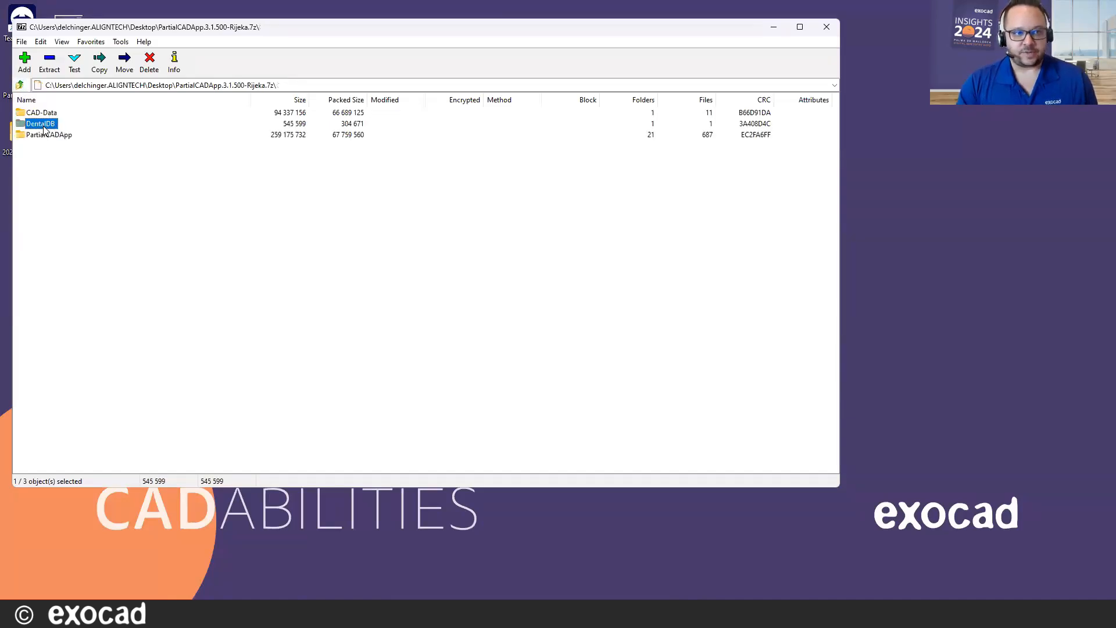
pyautogui.doubleClick(46, 127)
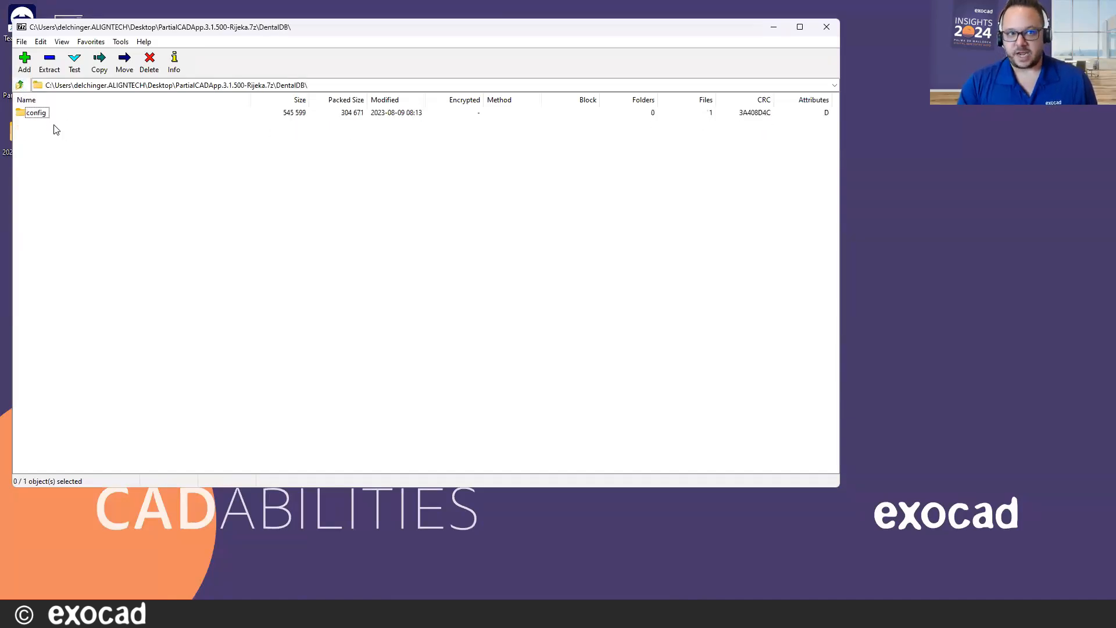
pyautogui.click(33, 114)
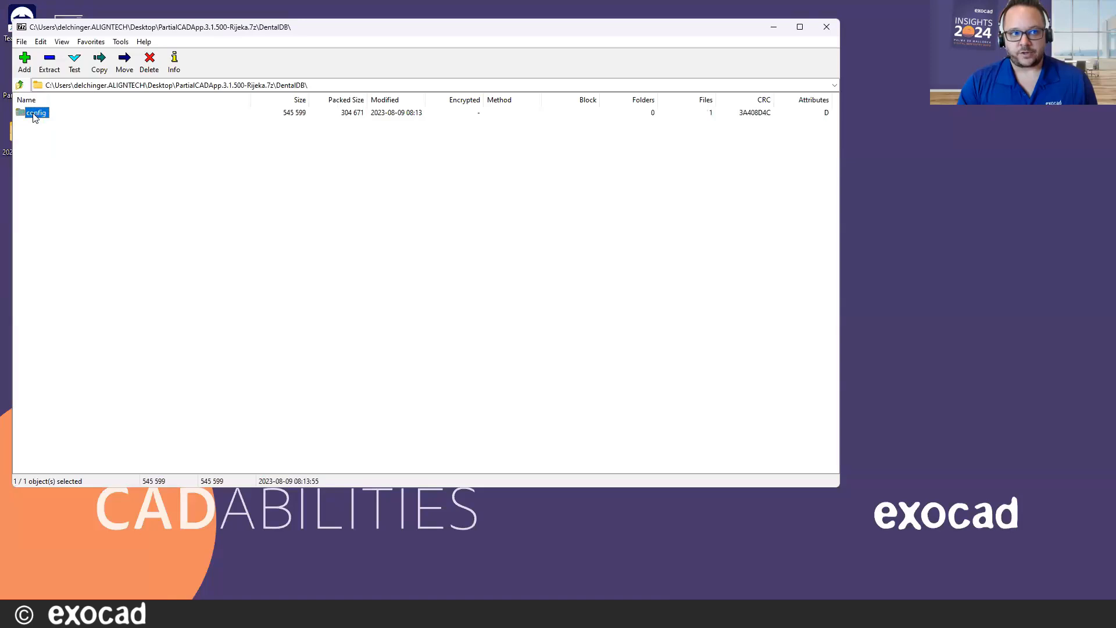
pyautogui.doubleClick(39, 118)
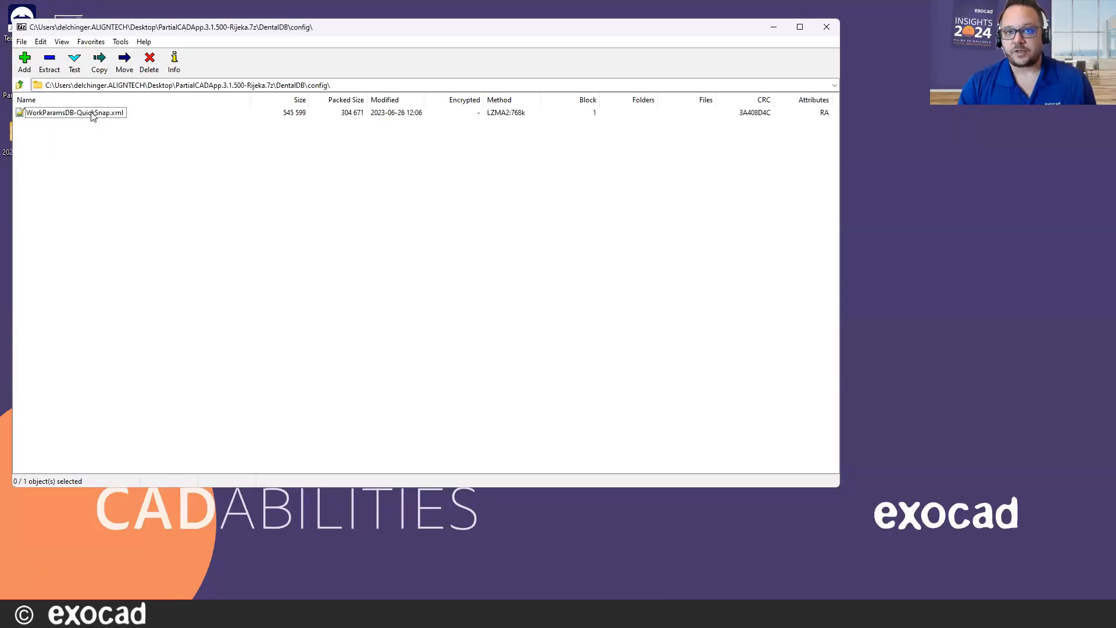
pyautogui.click(21, 84)
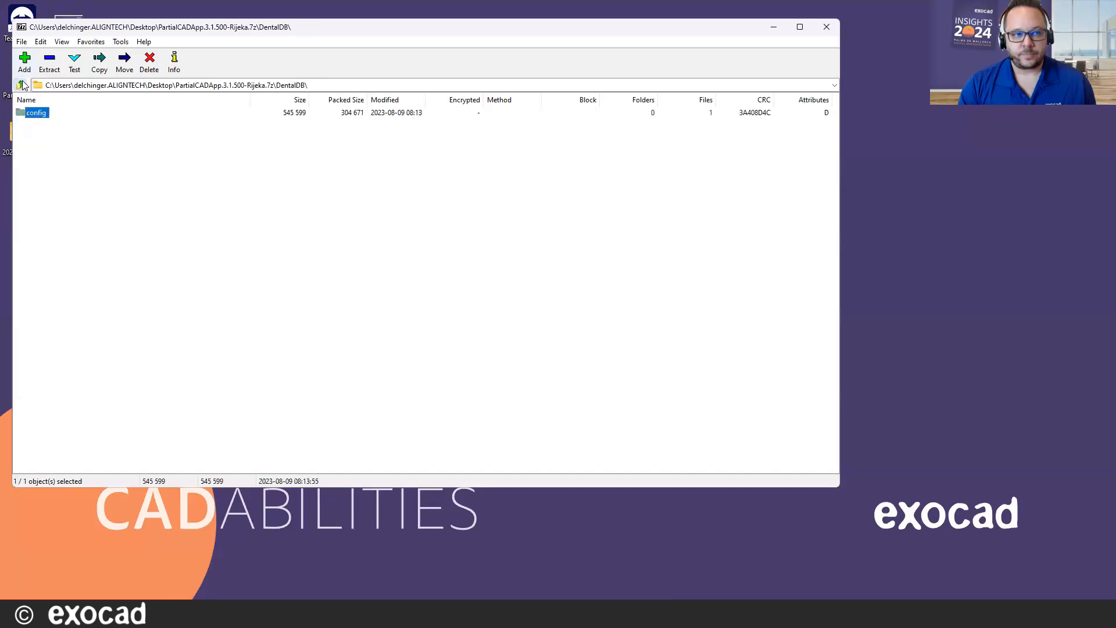
pyautogui.click(21, 84)
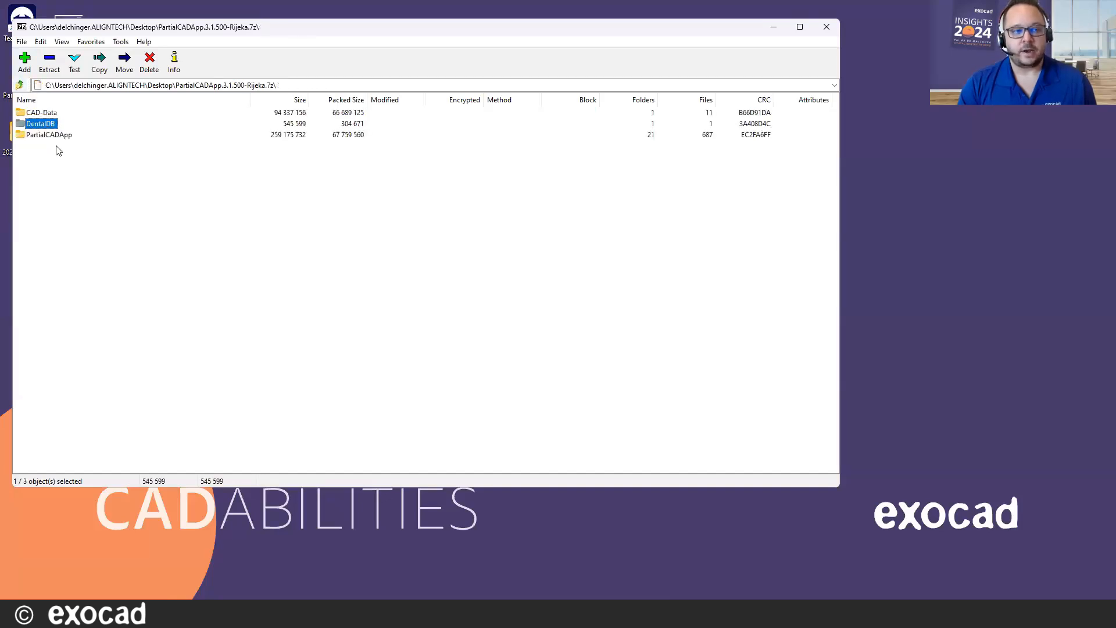
pyautogui.click(55, 137)
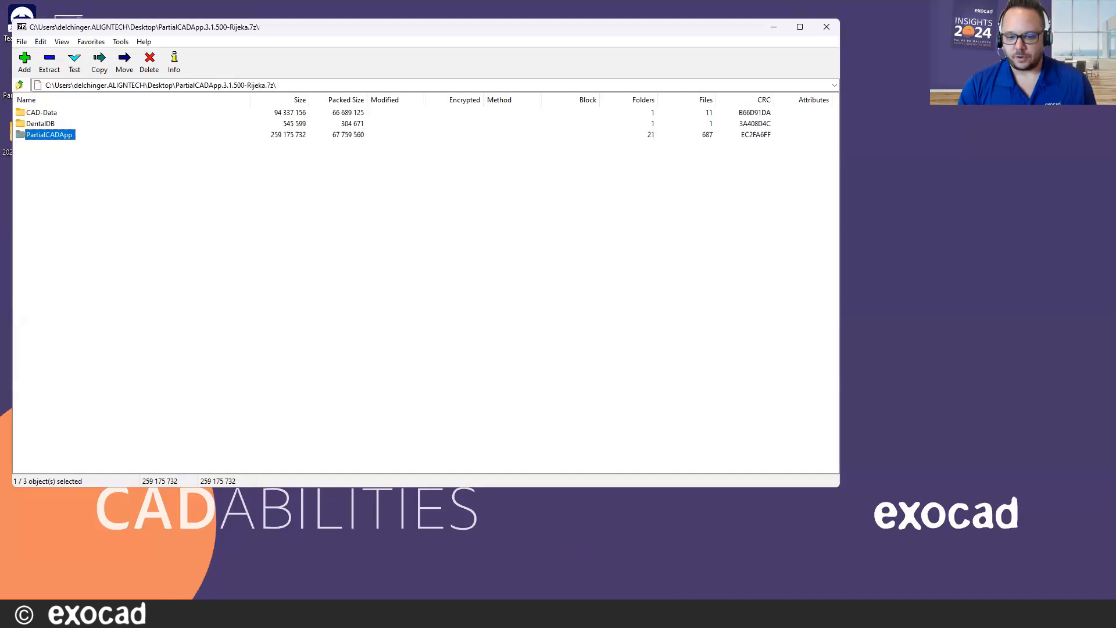
# Switch to File Explorer and locate WorkParamsDB-QuickSnap.xml in the DentalDB config folder of the exocad-DentalCAD3.1-2022-11-10 installation.
pyautogui.click(614, 564)
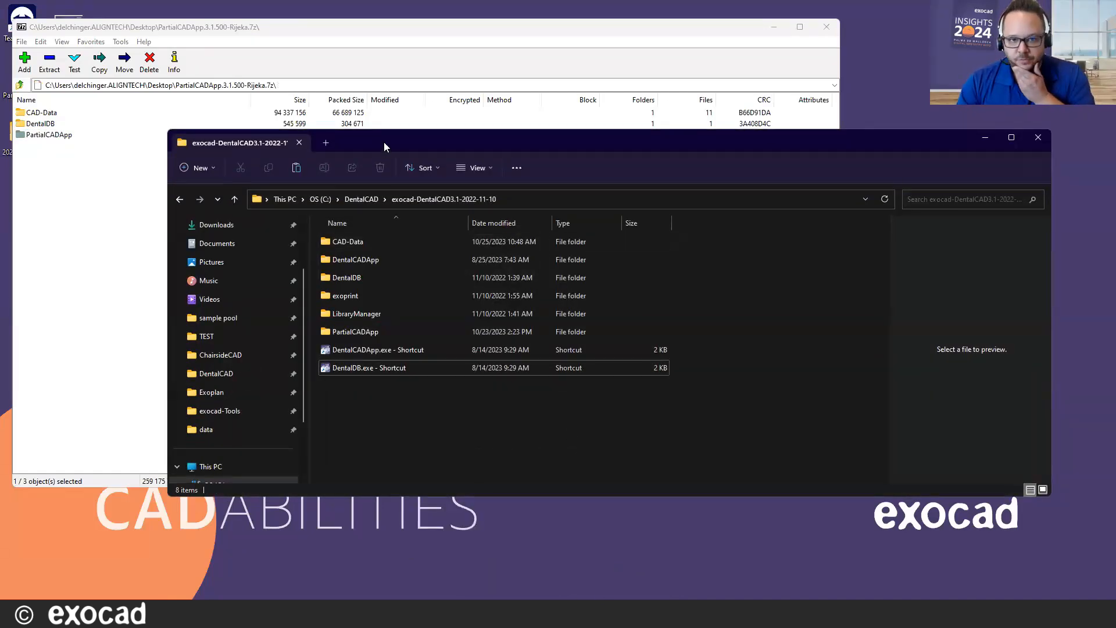
pyautogui.moveTo(383, 141); pyautogui.dragTo(498, 78)
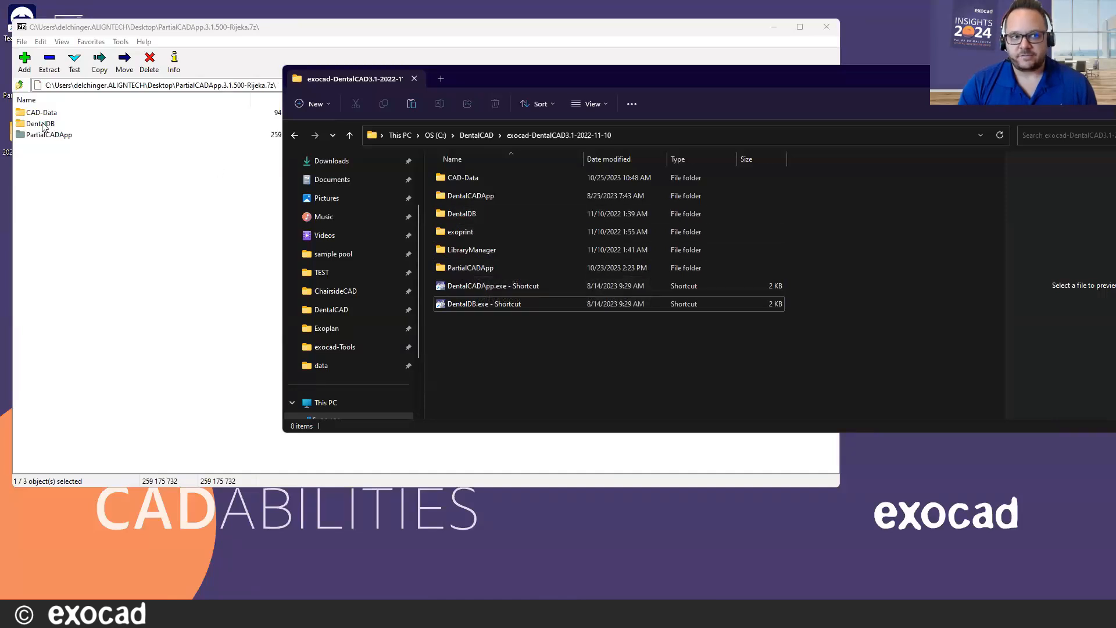
pyautogui.doubleClick(457, 214)
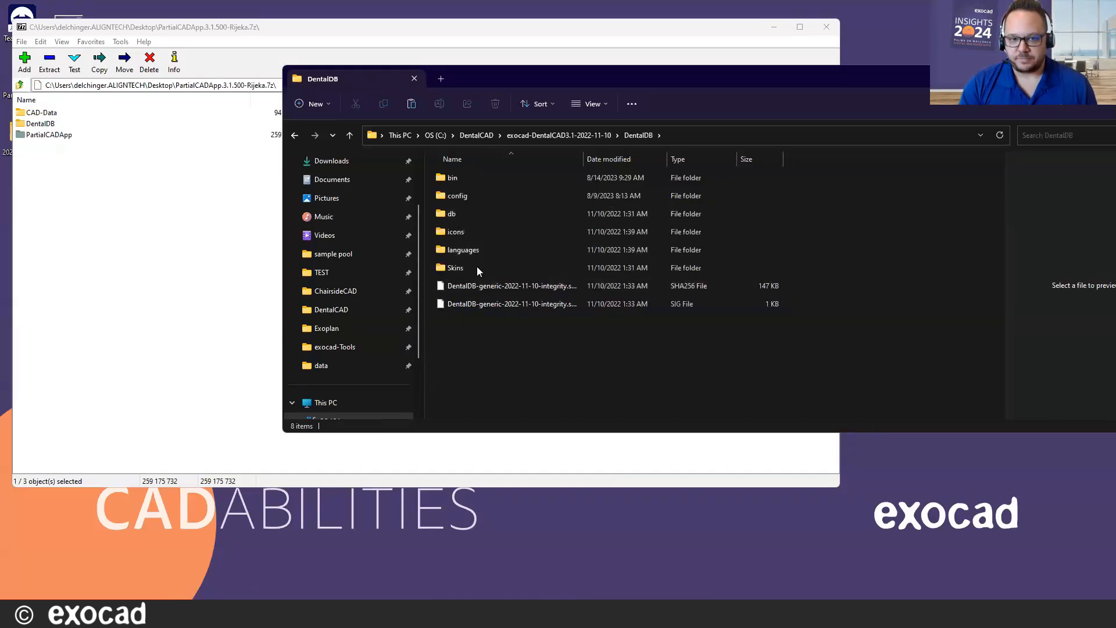
pyautogui.doubleClick(458, 196)
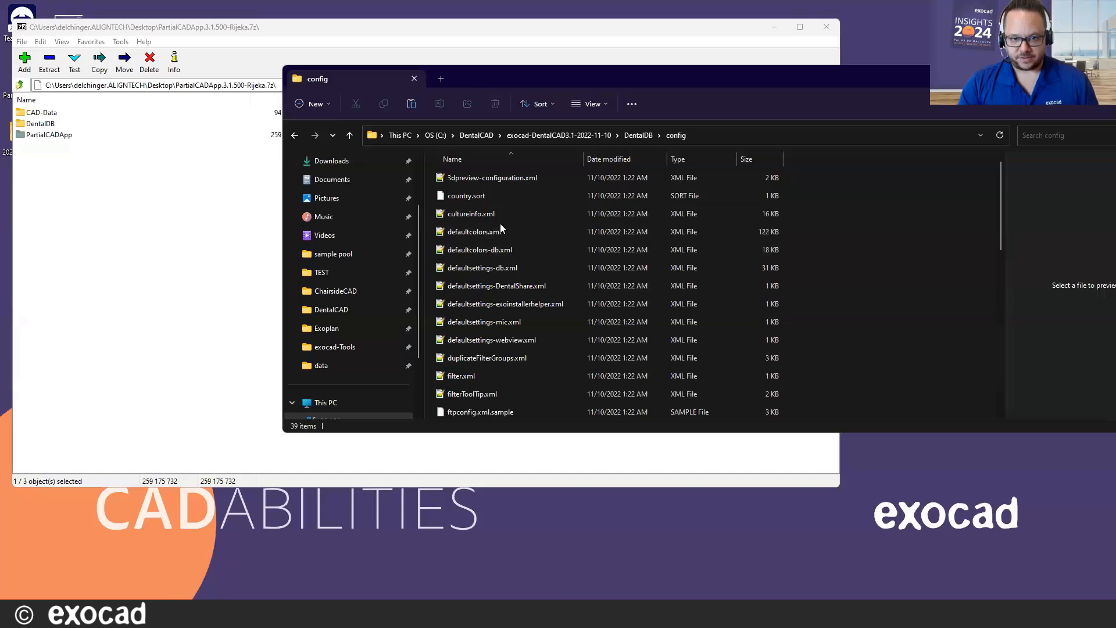
pyautogui.scroll(-8, 501, 228)
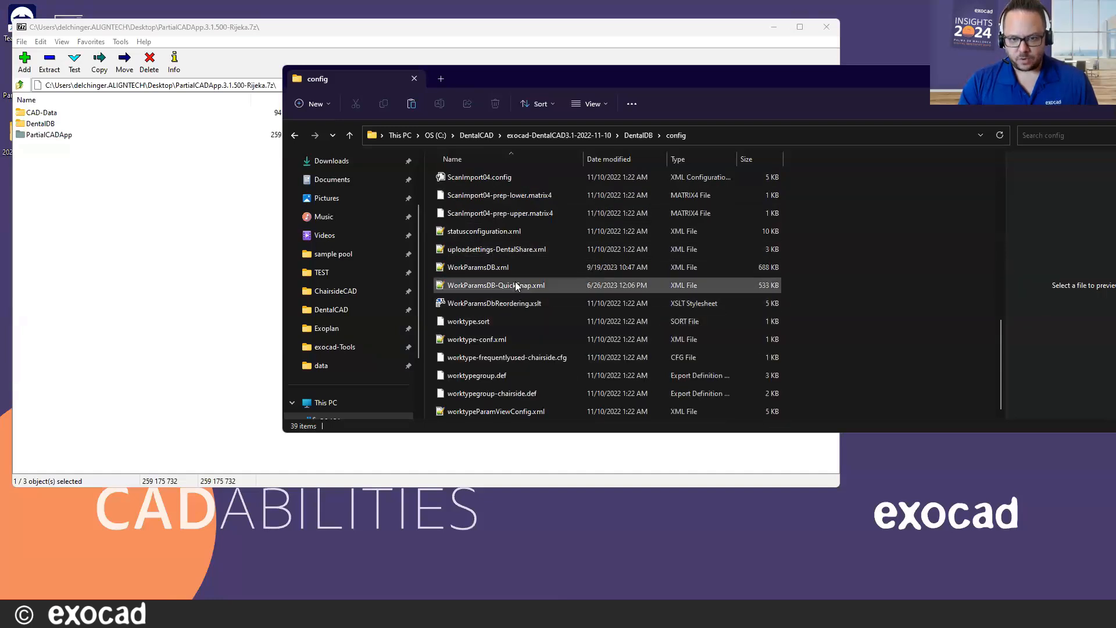
pyautogui.click(520, 287)
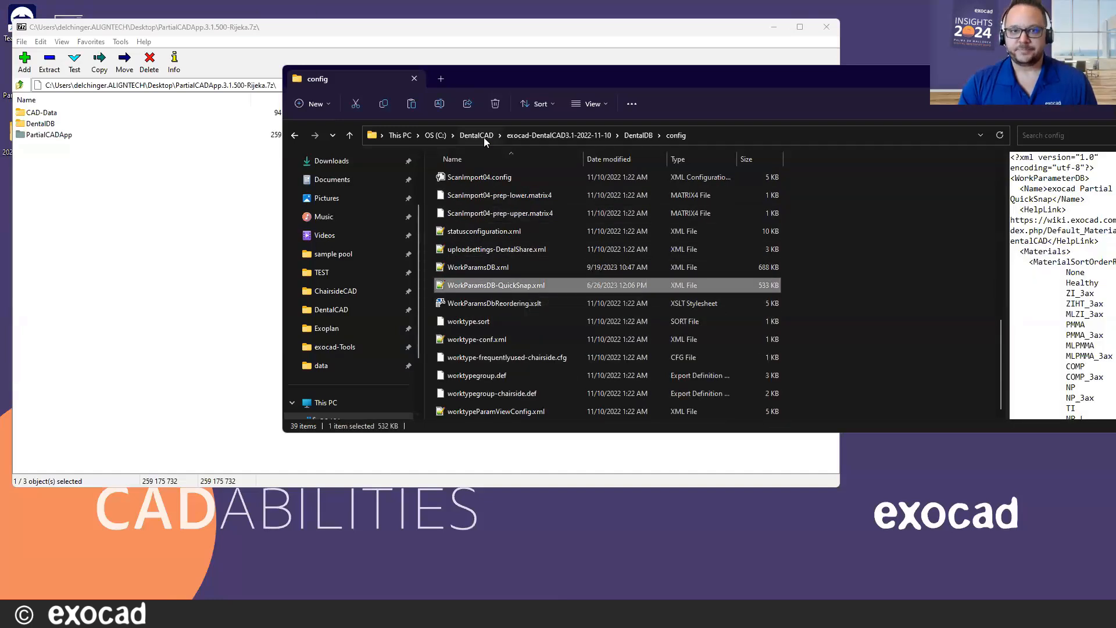
# Return to the exocad-DentalCAD3.1-2022-11-10 folder and clear the File Explorer and archive windows off the desktop.
pyautogui.click(534, 134)
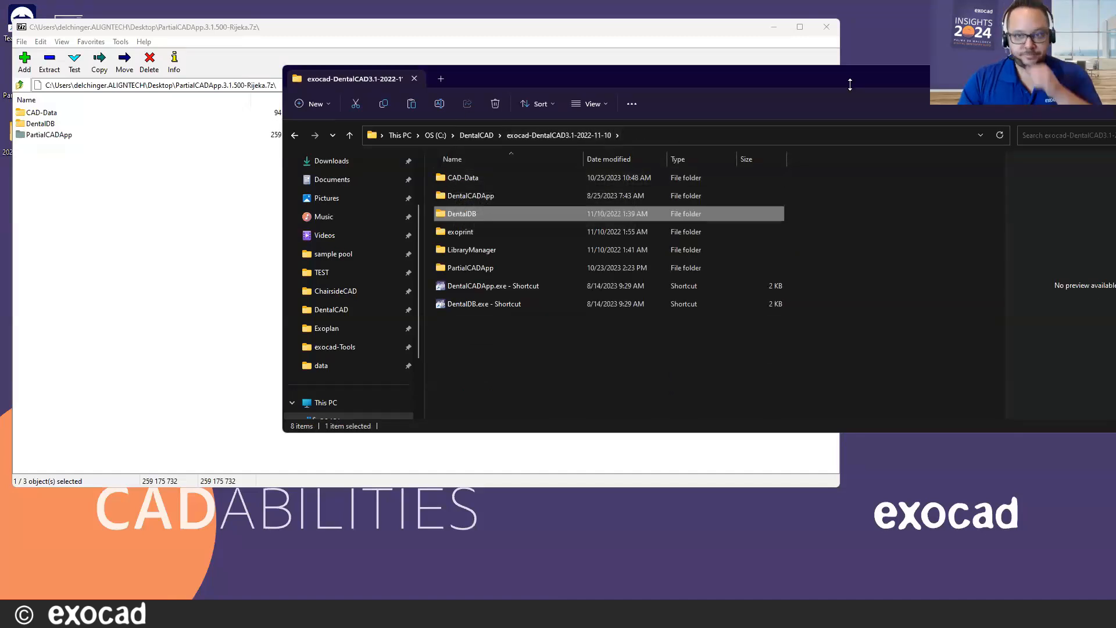
pyautogui.moveTo(849, 80); pyautogui.dragTo(734, 93)
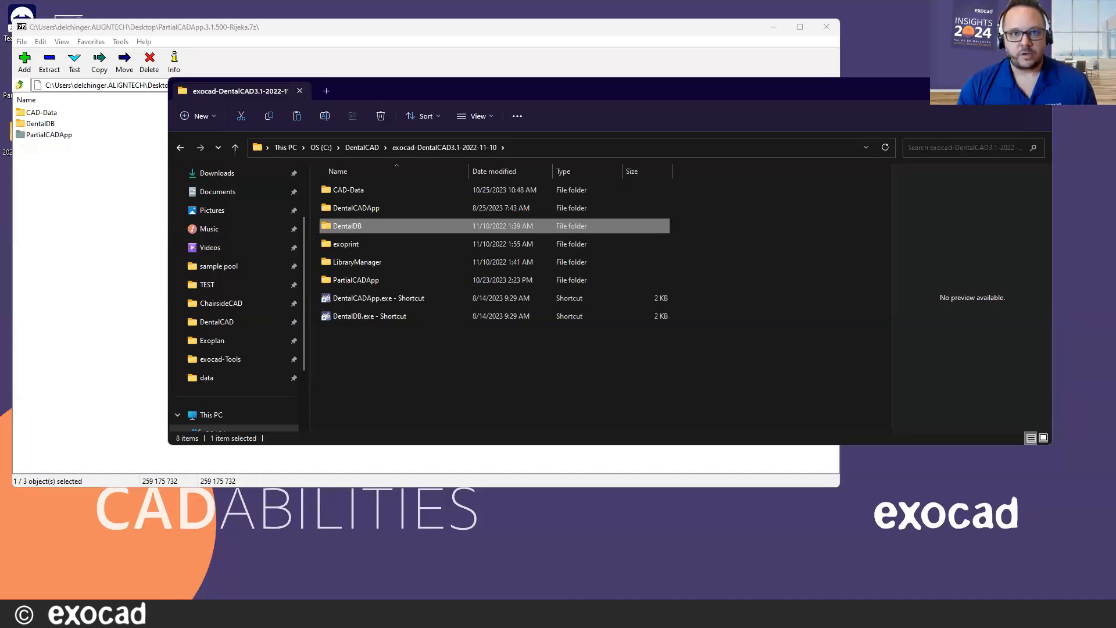
pyautogui.click(986, 86)
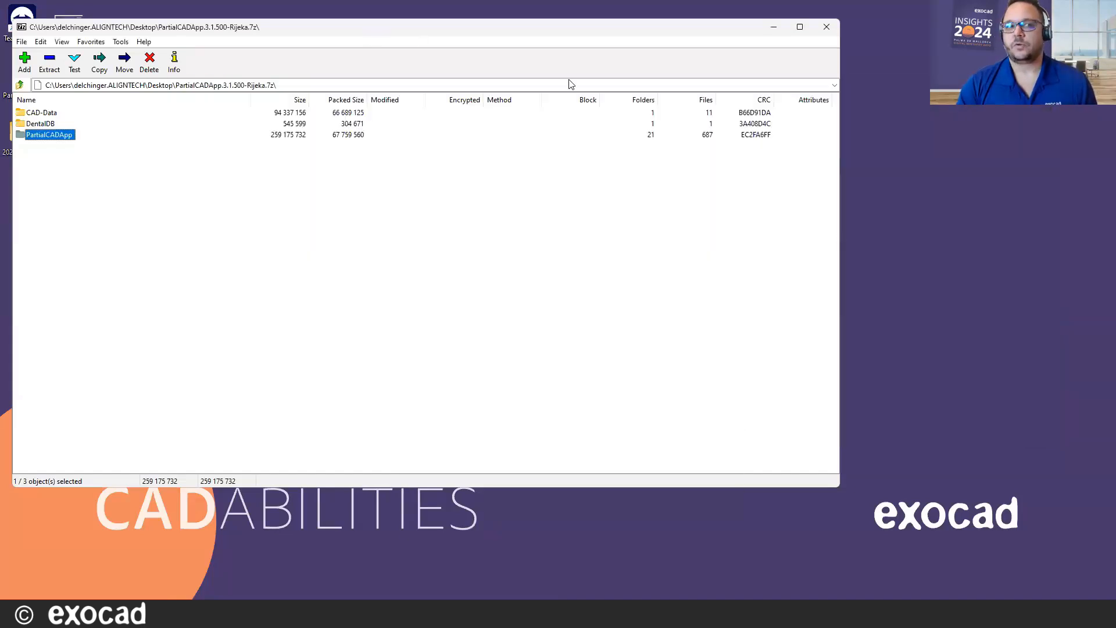
pyautogui.click(824, 27)
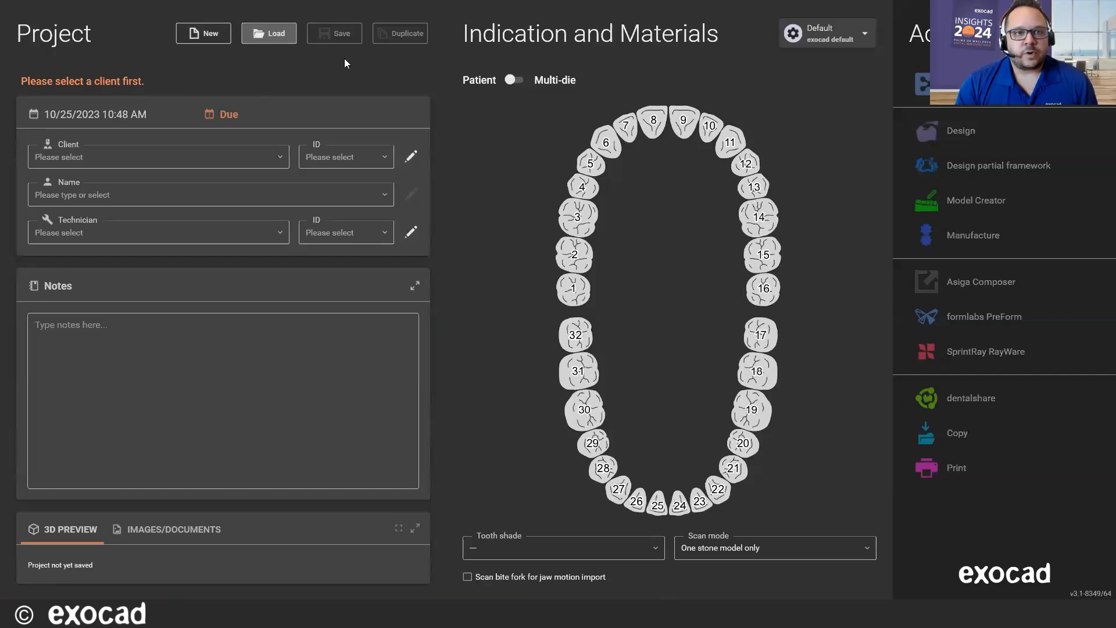
pyautogui.scroll(-10, 441, 325)
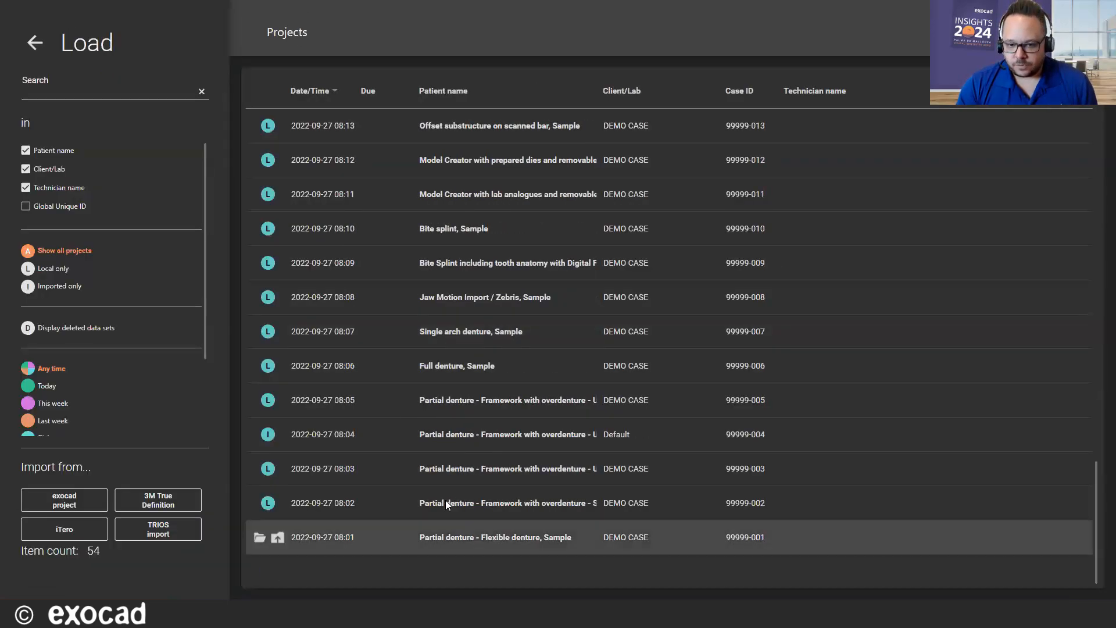
pyautogui.click(430, 447)
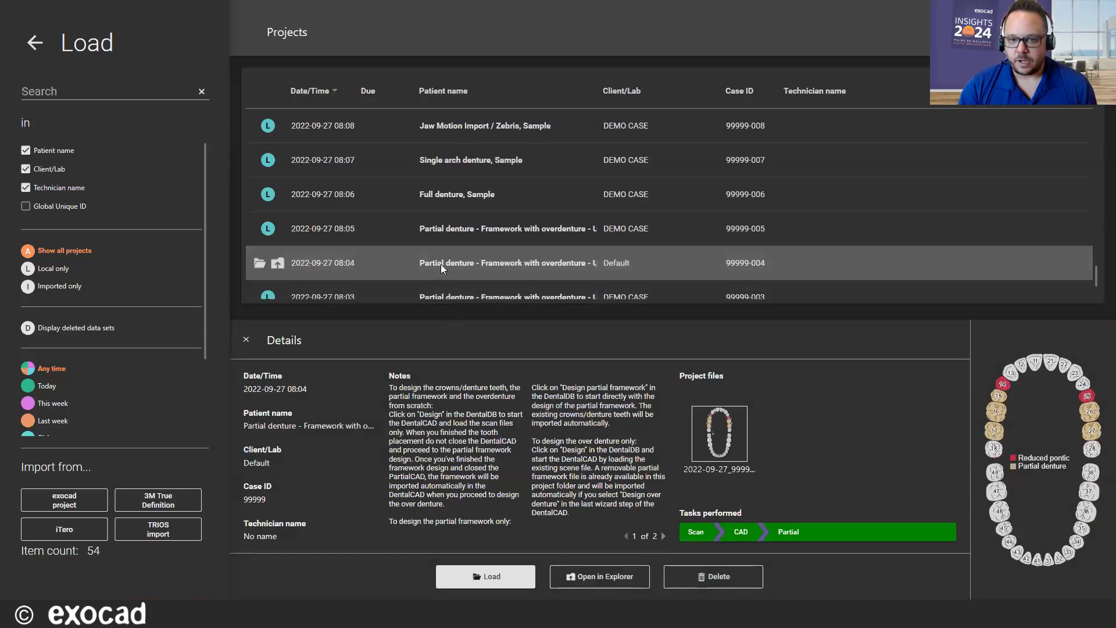
pyautogui.doubleClick(441, 264)
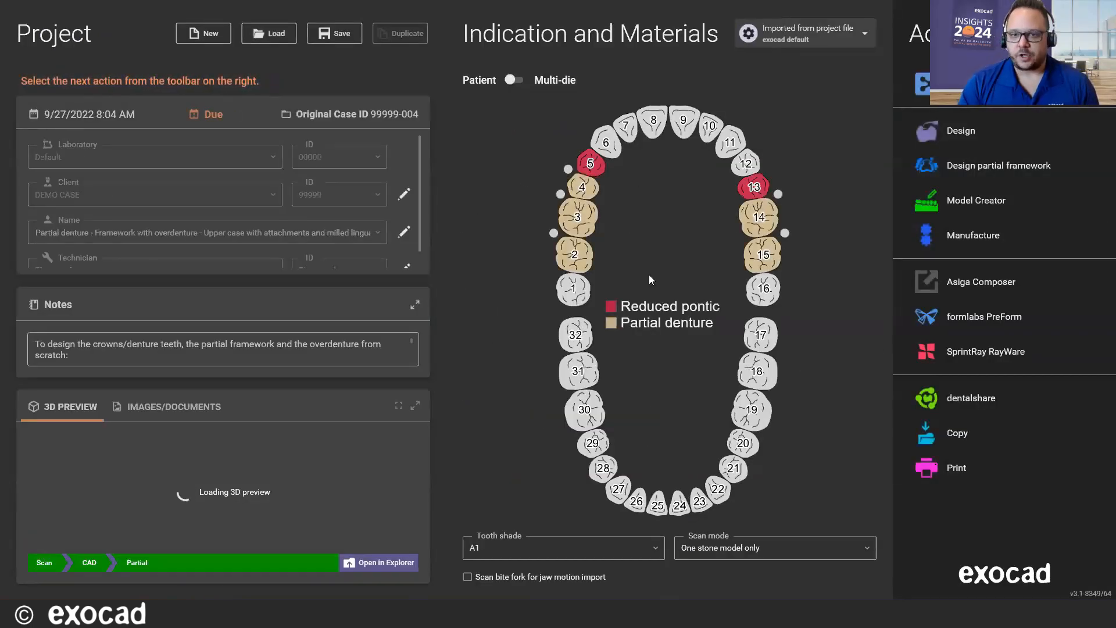
# Examine the work types assigned to the upper teeth and the local material configurations, including QuickSnap.
pyautogui.moveTo(615, 178)
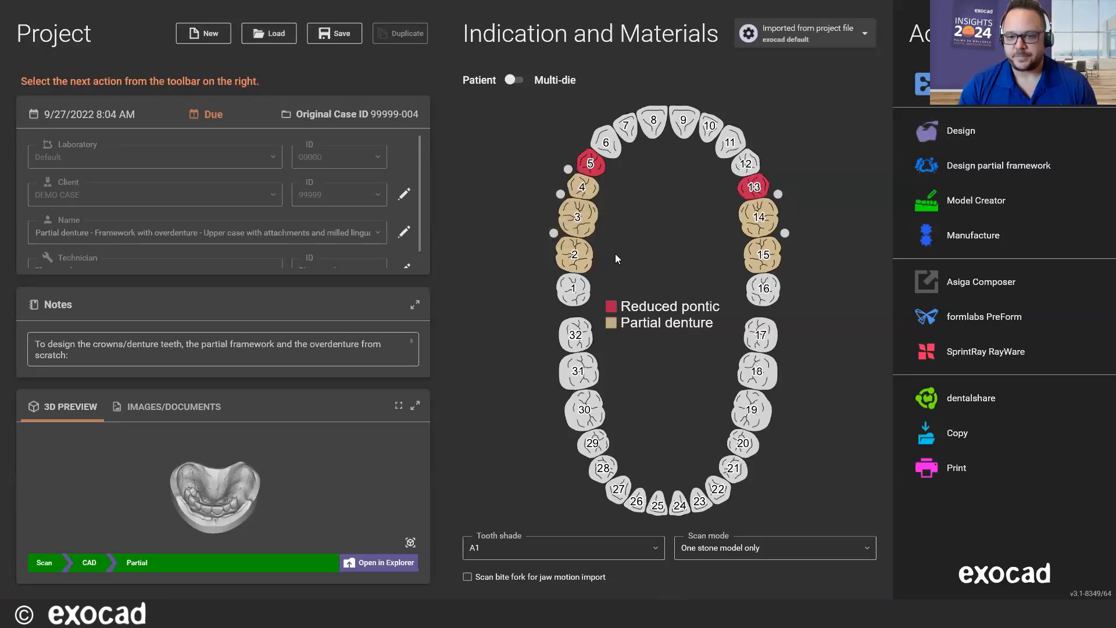
pyautogui.moveTo(574, 257)
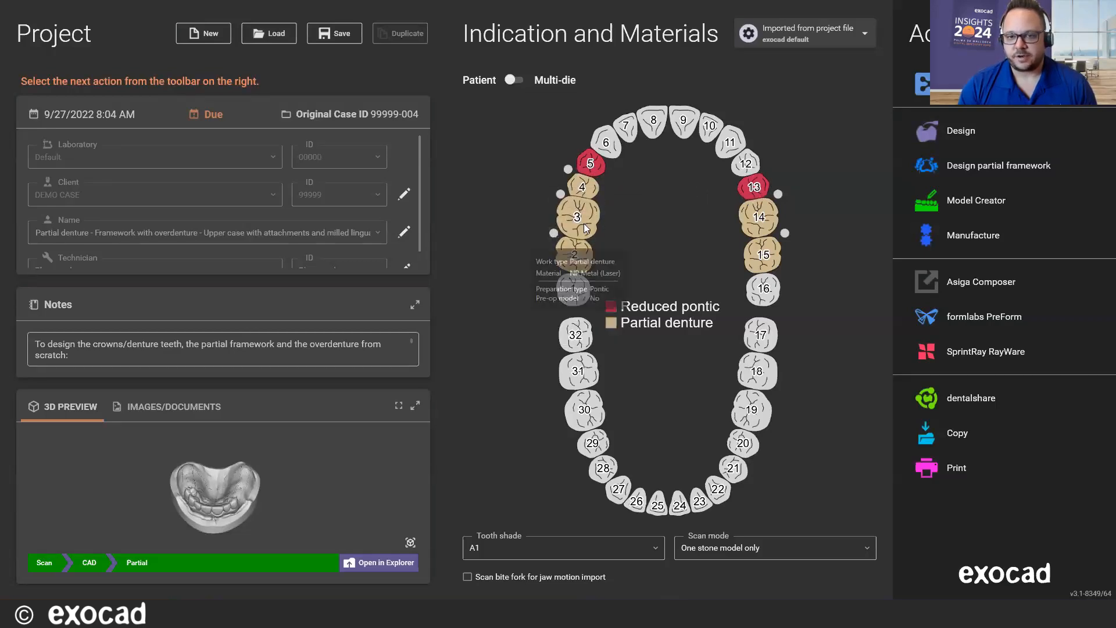
pyautogui.moveTo(581, 219)
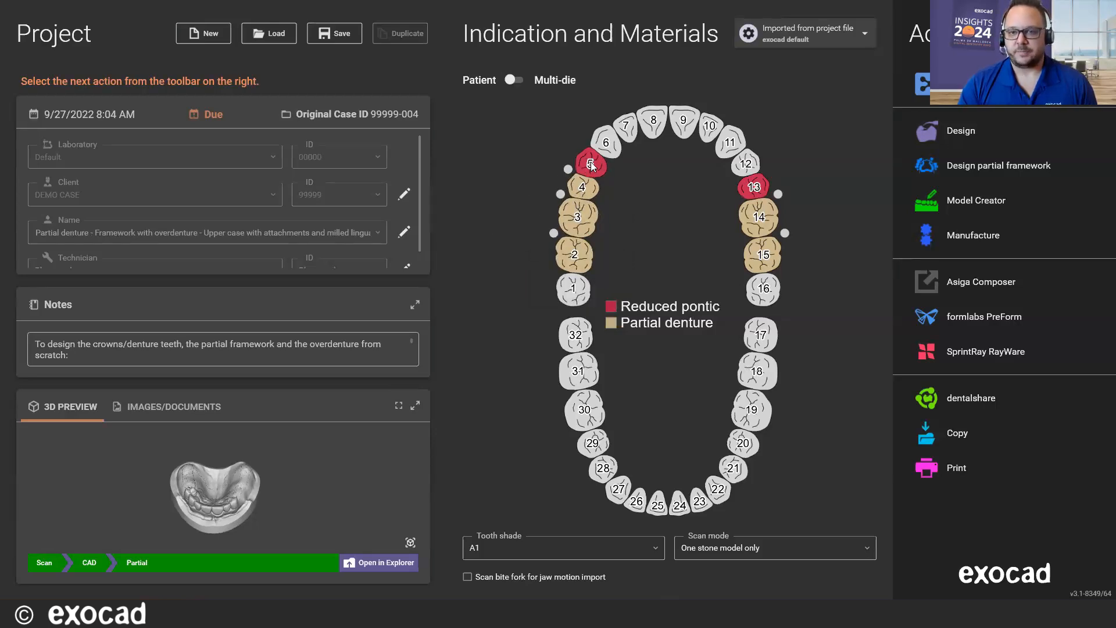
pyautogui.moveTo(589, 164)
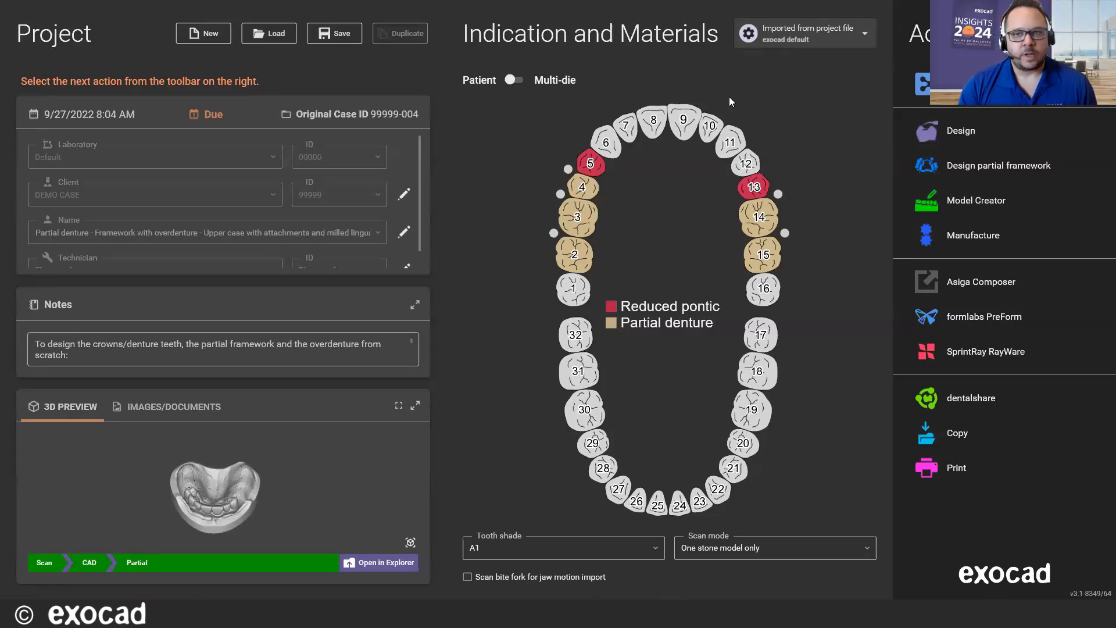
pyautogui.click(860, 37)
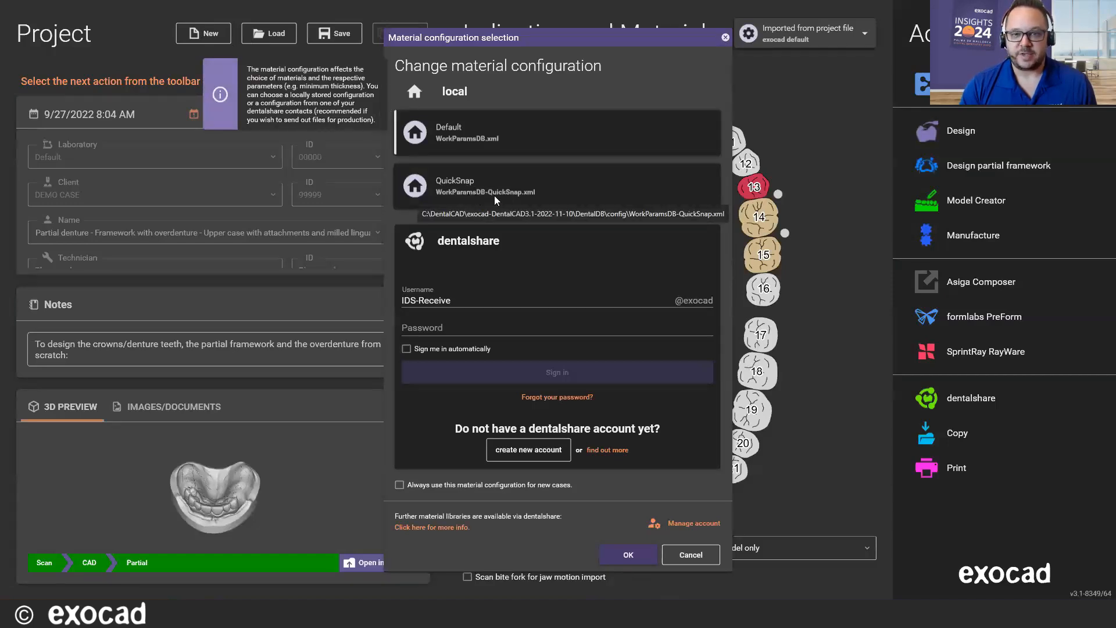
pyautogui.click(725, 38)
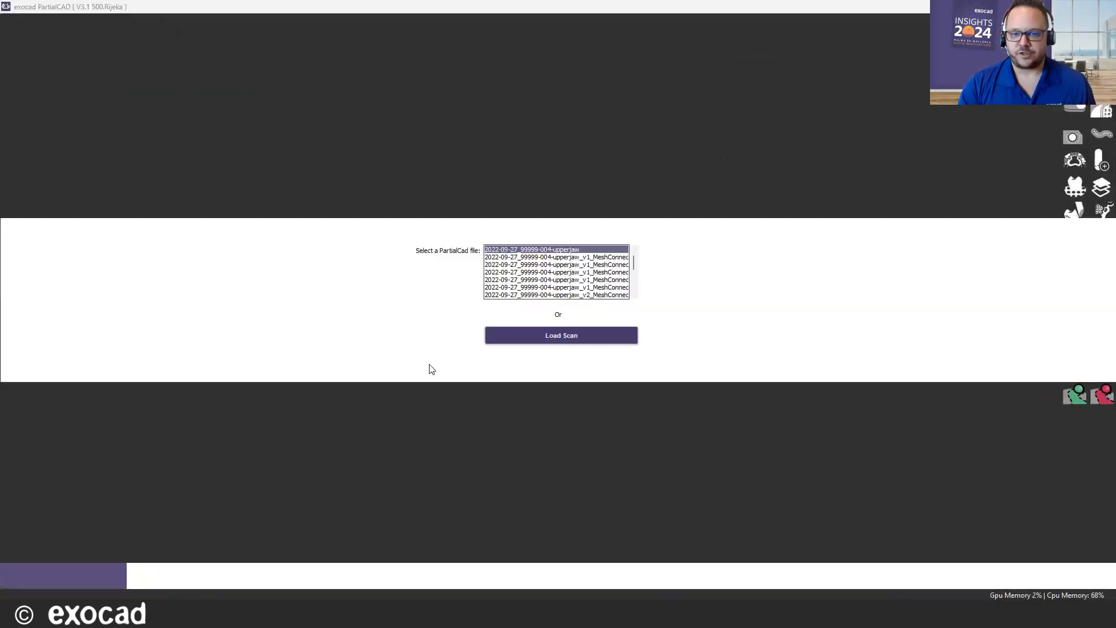
# Load the project's upper jaw scan into PartialCAD instead of an existing PartialCAD file.
pyautogui.click(526, 340)
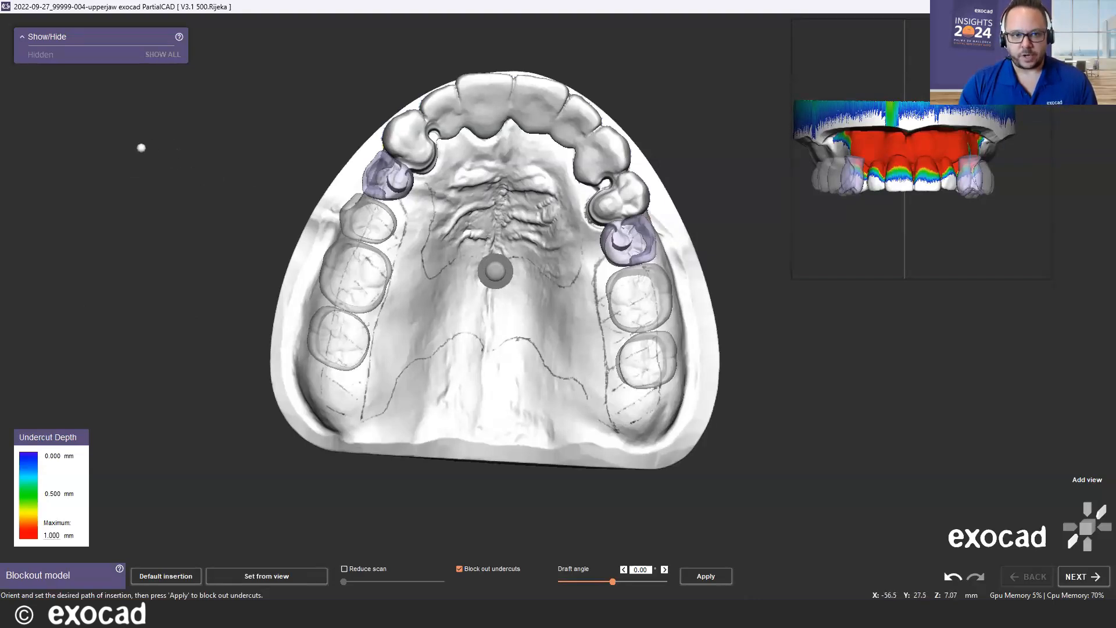
# Review the PartialCAD settings, such as language, tooth numbering system and auto backup, and close them.
pyautogui.rightClick(140, 148)
pyautogui.click(121, 109)
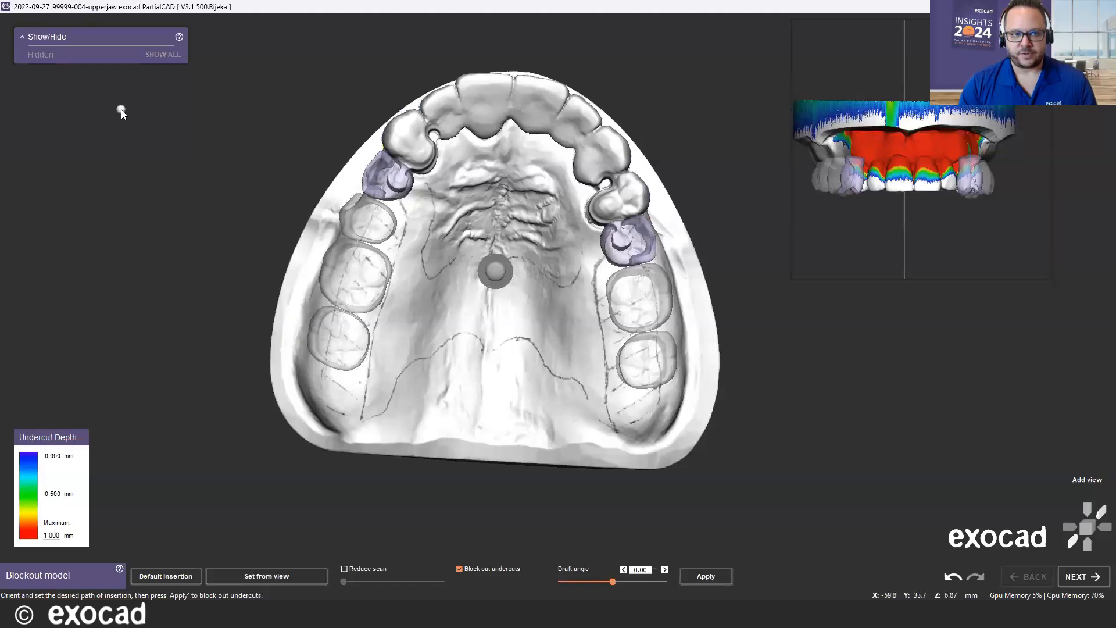
pyautogui.rightClick(121, 109)
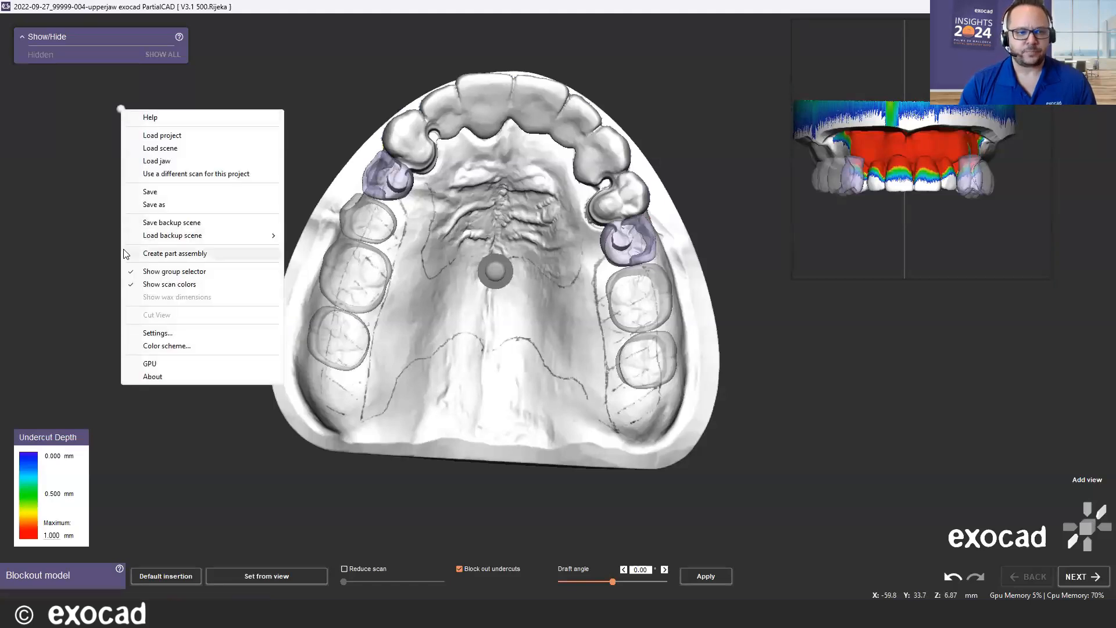
pyautogui.click(156, 334)
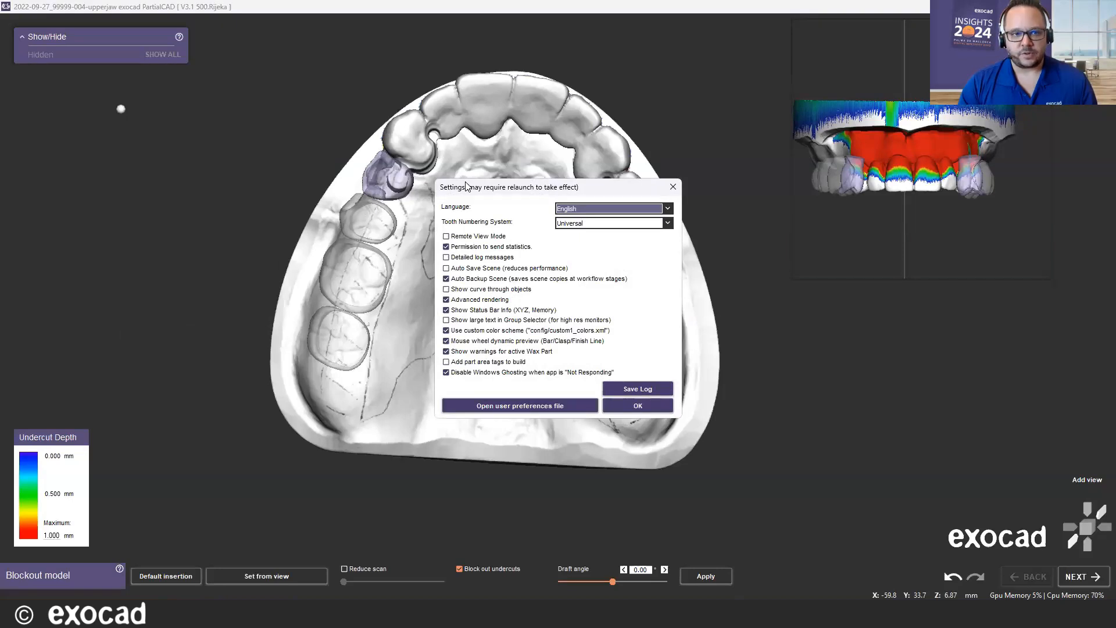
pyautogui.moveTo(466, 186); pyautogui.dragTo(213, 68)
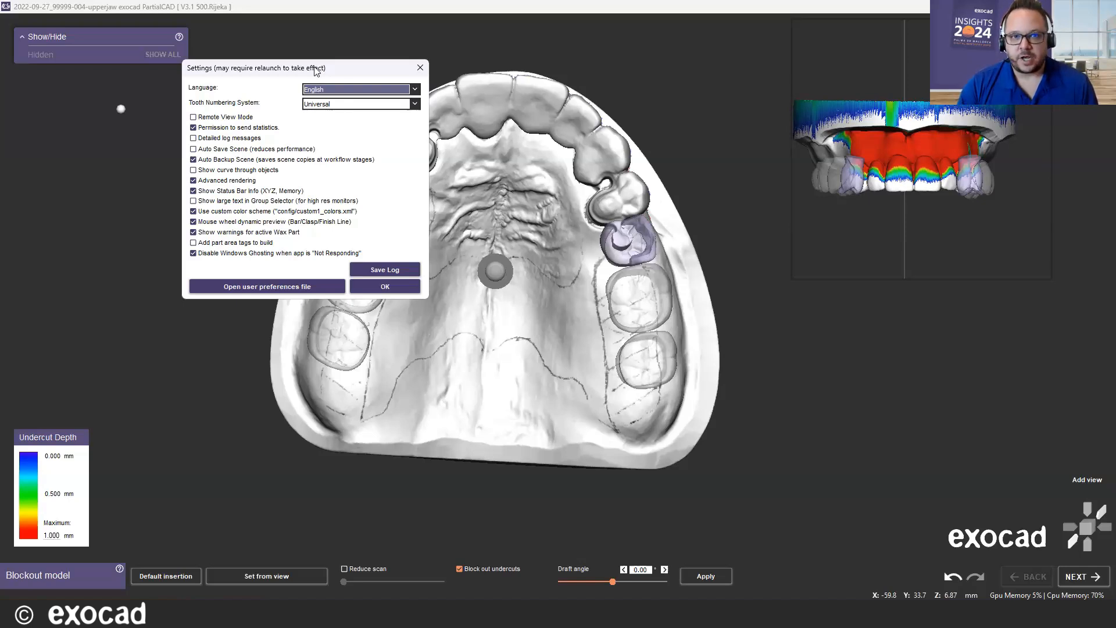
pyautogui.moveTo(316, 70); pyautogui.dragTo(314, 81)
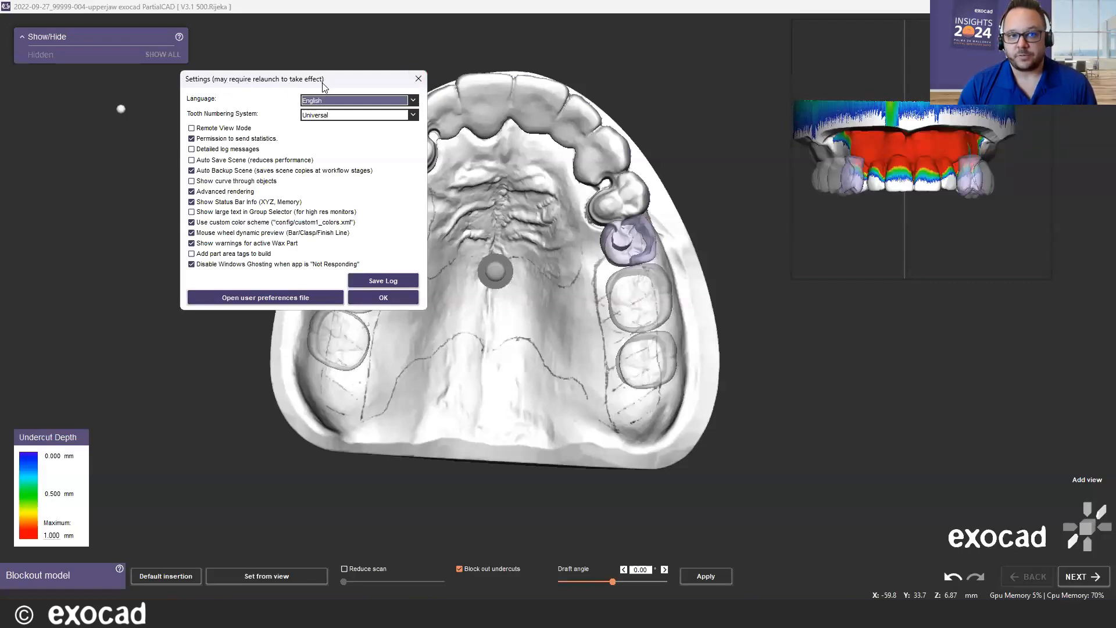
pyautogui.click(418, 78)
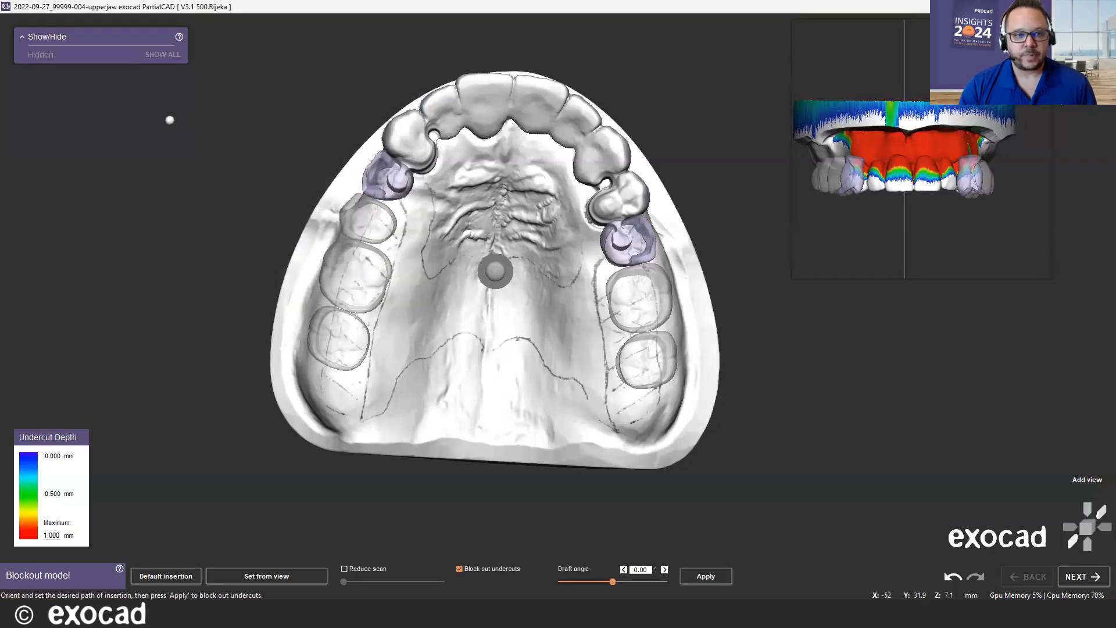
# Review the backup scenes available for loading and the color scheme, including the Scene_Background color, then close them without changes.
pyautogui.rightClick(178, 117)
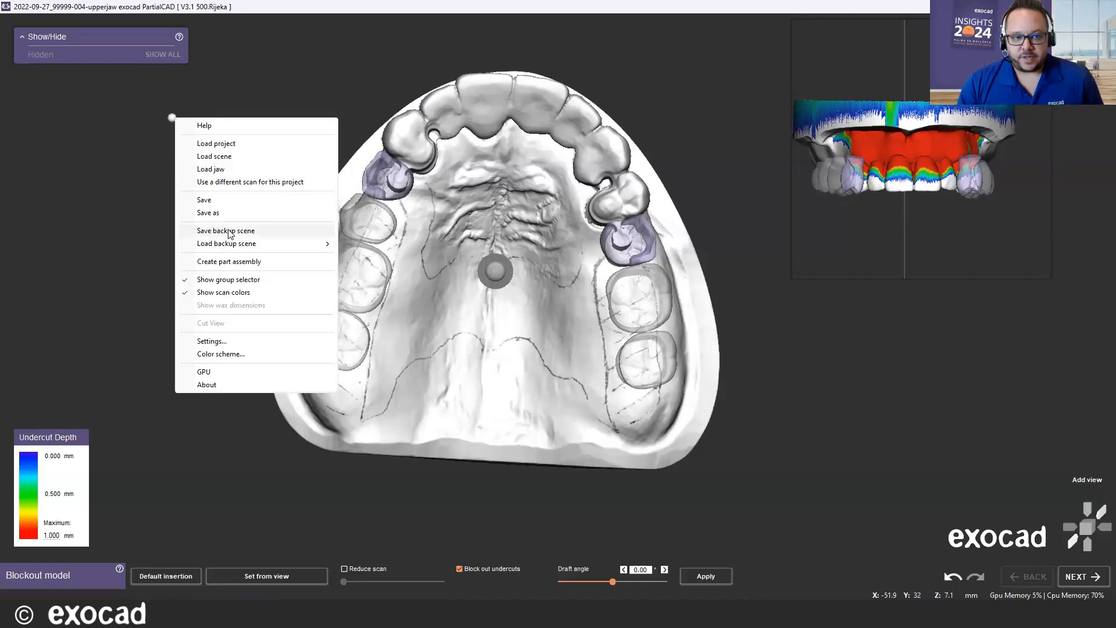
pyautogui.moveTo(227, 247)
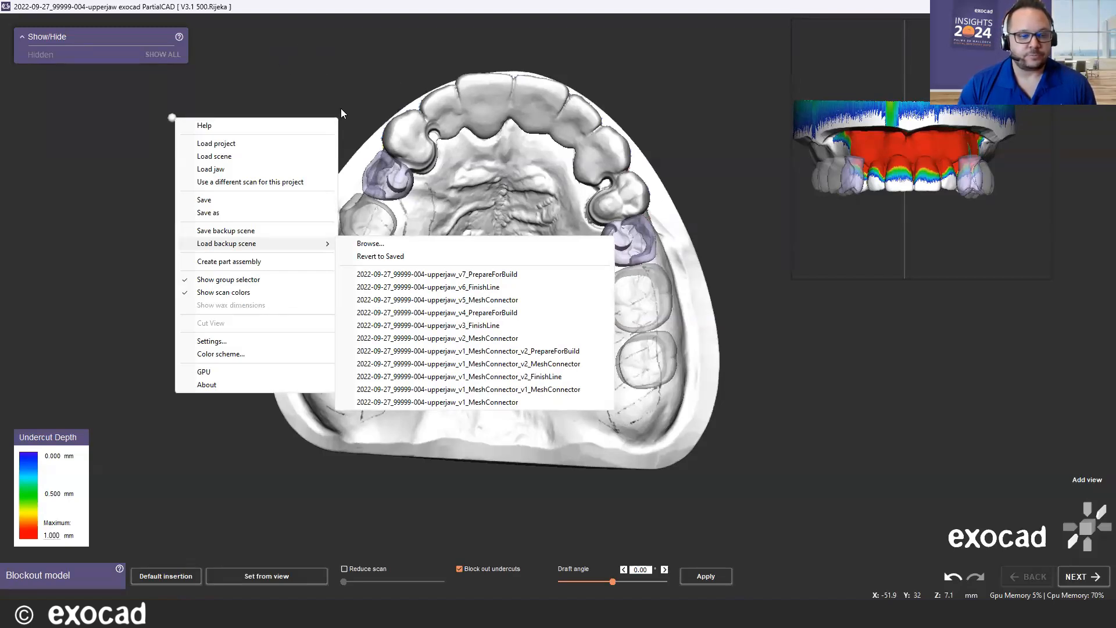
pyautogui.click(217, 359)
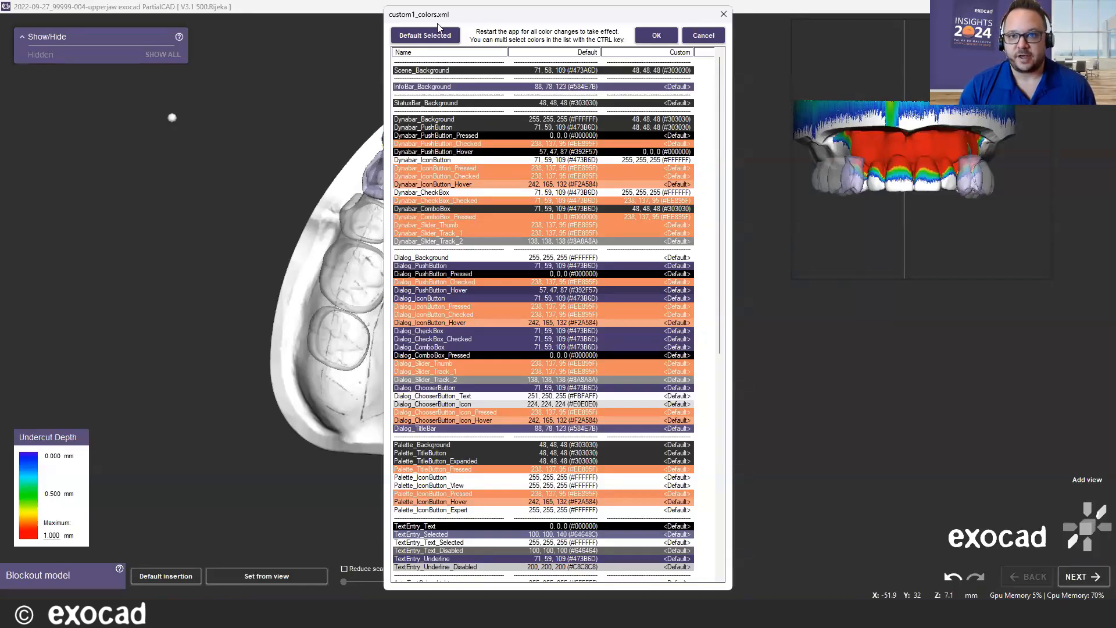
pyautogui.moveTo(439, 27); pyautogui.dragTo(414, 37)
pyautogui.click(441, 80)
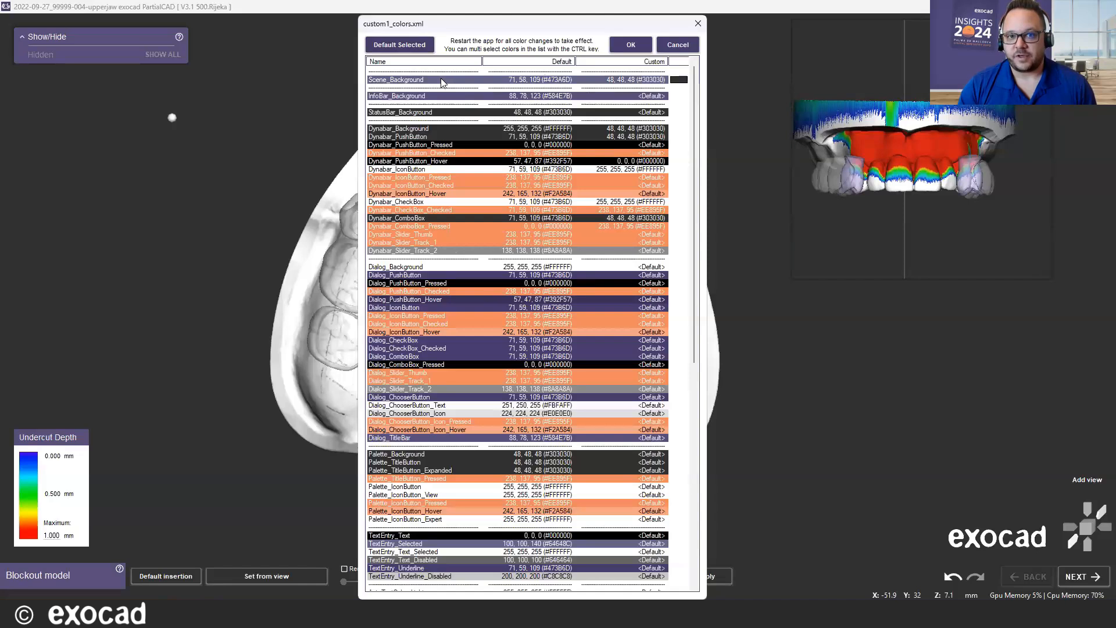
pyautogui.doubleClick(440, 80)
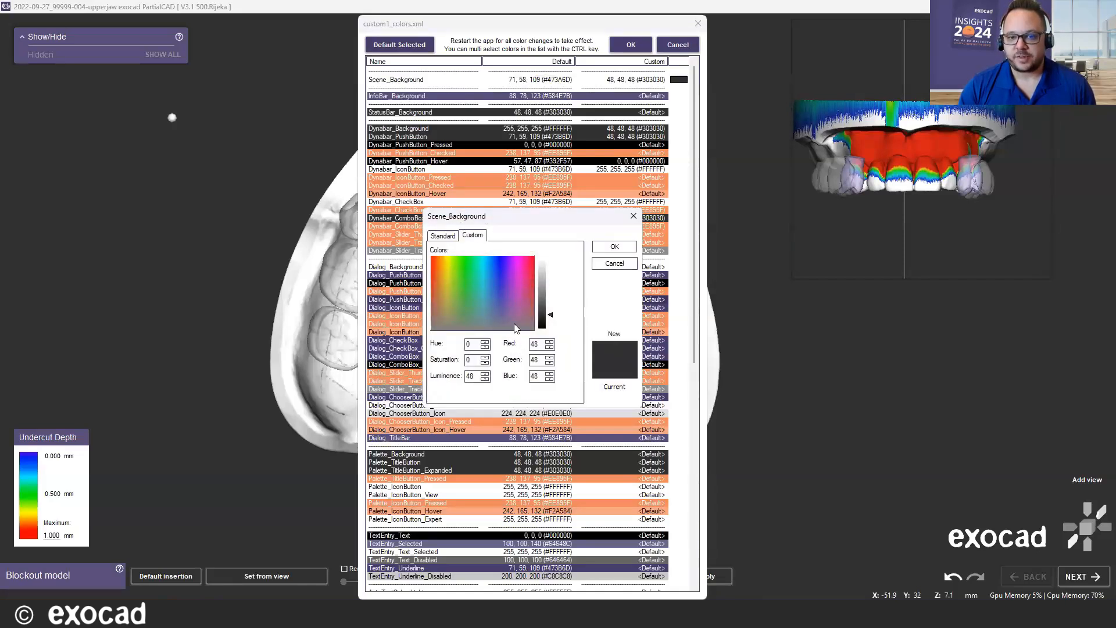
pyautogui.click(633, 216)
pyautogui.click(697, 24)
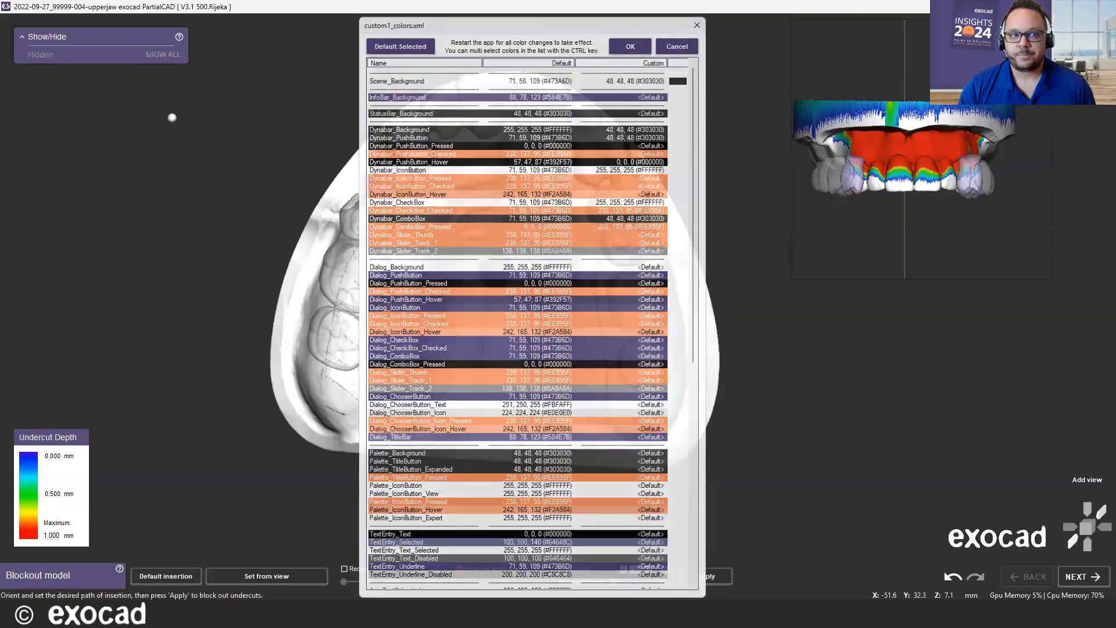
# Switch from the wizard to expert mode and start the Trim Scan tool without applying the Blockout tool.
pyautogui.scroll(-2, 250, 117)
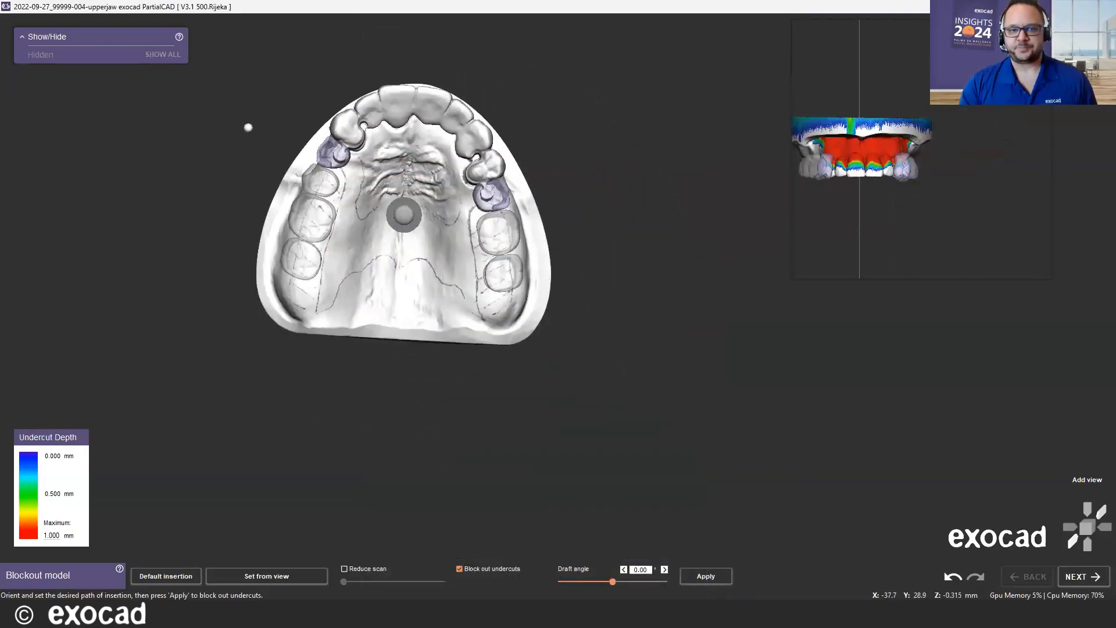
pyautogui.moveTo(282, 302); pyautogui.dragTo(414, 342, button='middle')
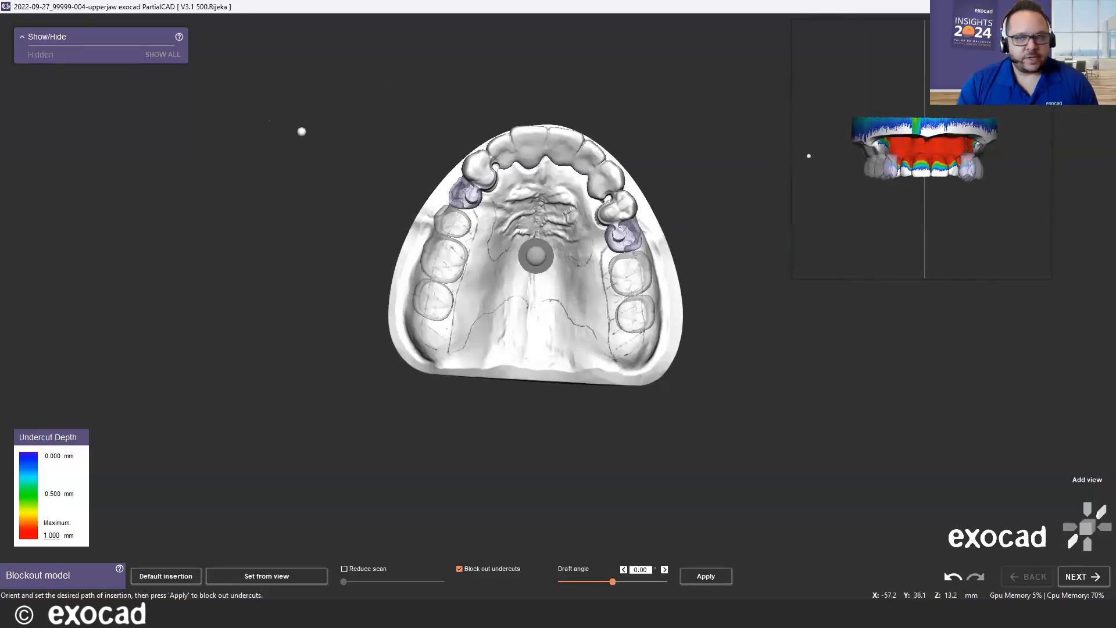
pyautogui.click(1085, 38)
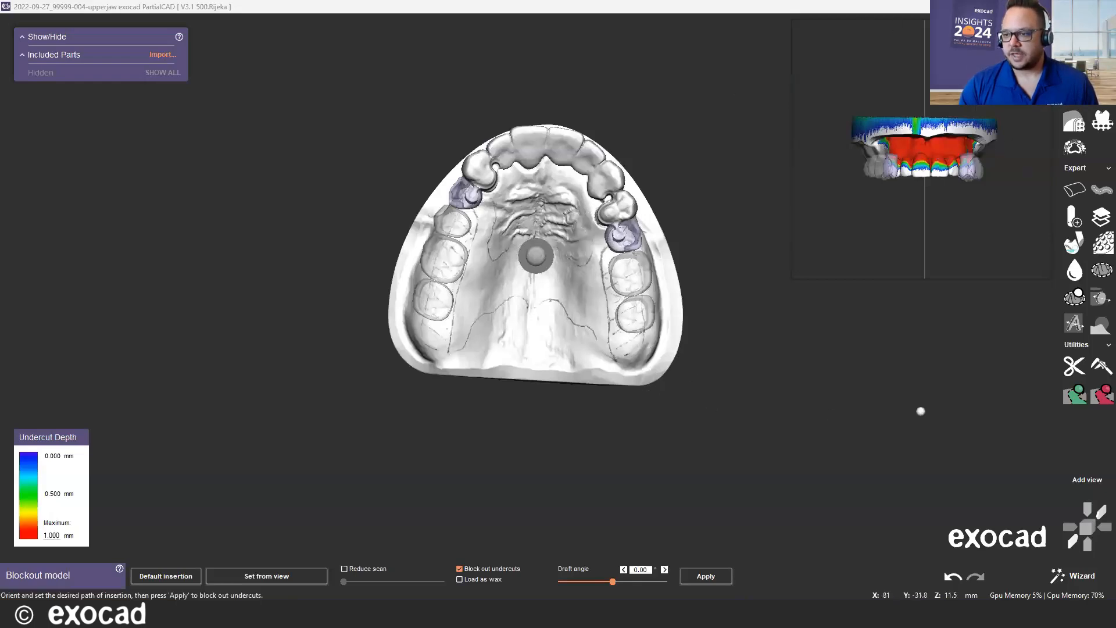
pyautogui.click(1076, 368)
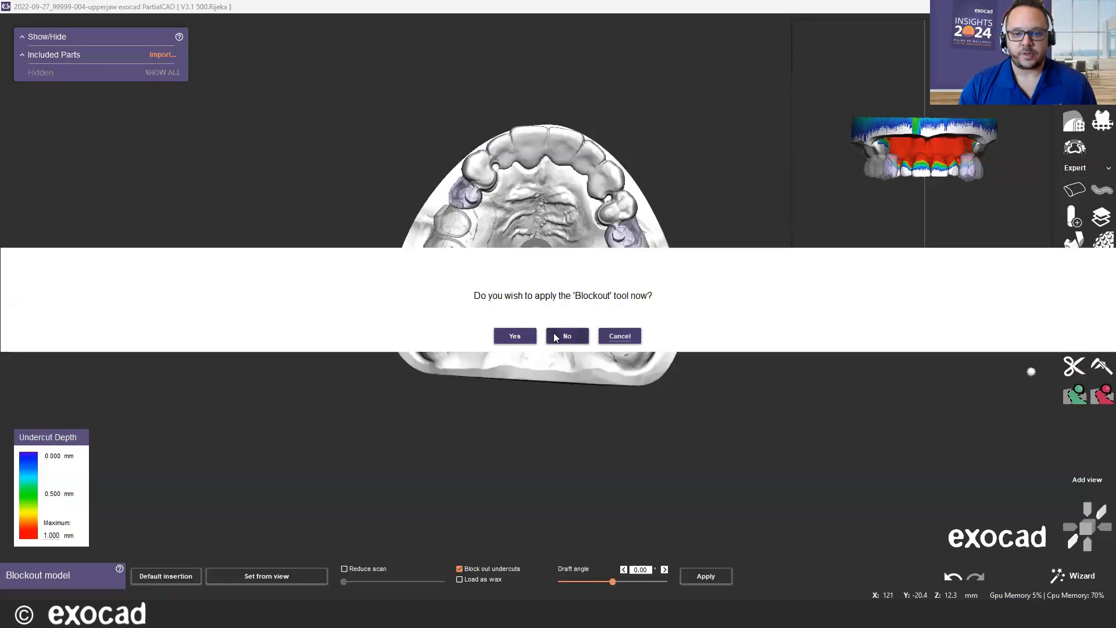
pyautogui.click(565, 337)
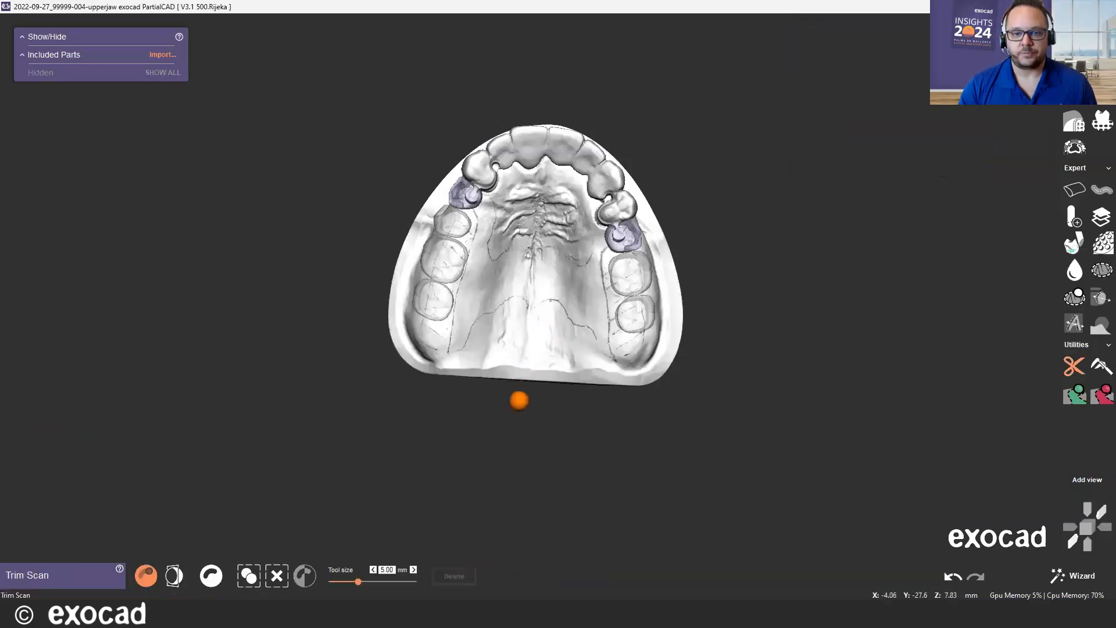
# Mark the lower part of the model base for trimming with a straight cut across the rear view of the scan.
pyautogui.moveTo(515, 387)
pyautogui.mouseDown(button='right')
pyautogui.moveTo(525, 280)
pyautogui.moveTo(522, 296)
pyautogui.moveTo(518, 288)
pyautogui.mouseUp(button='right')
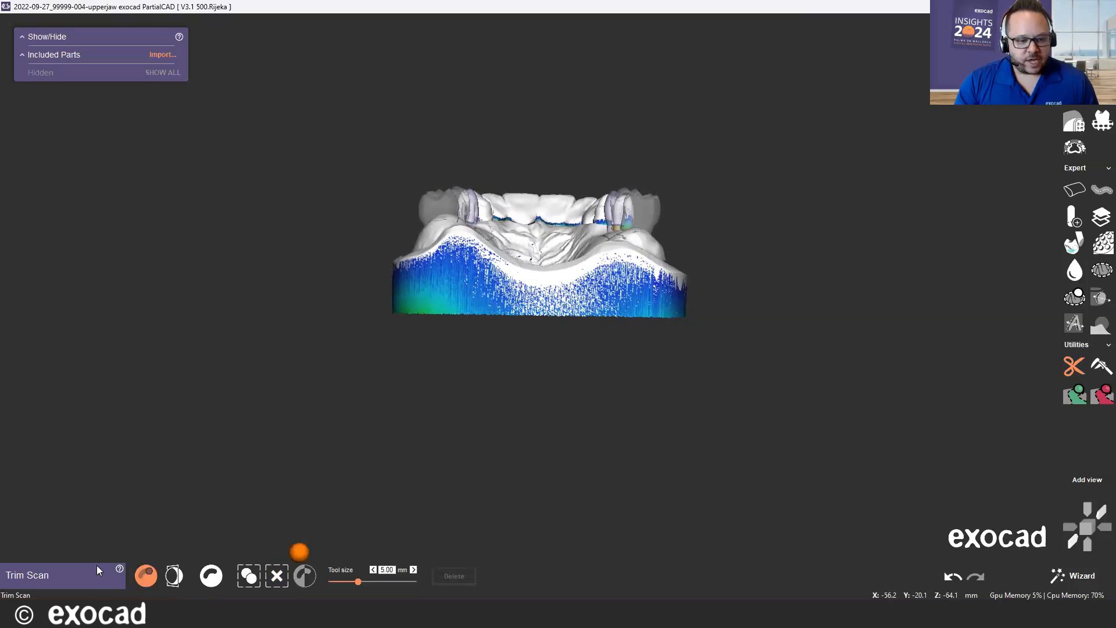
pyautogui.click(173, 575)
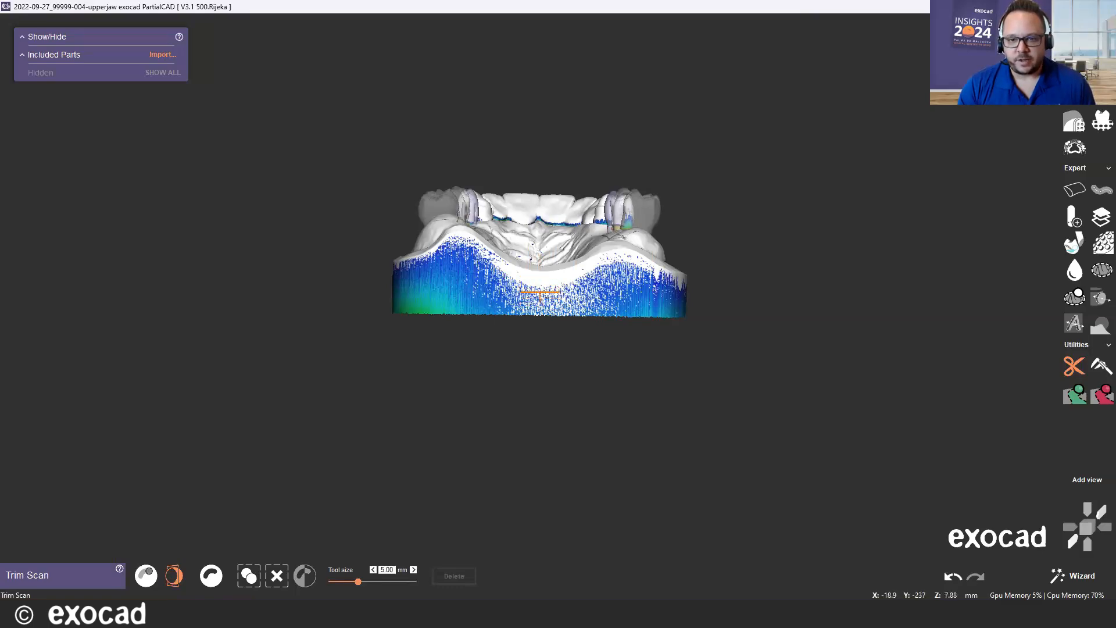
pyautogui.click(532, 293)
pyautogui.moveTo(506, 430); pyautogui.dragTo(493, 543, button='right')
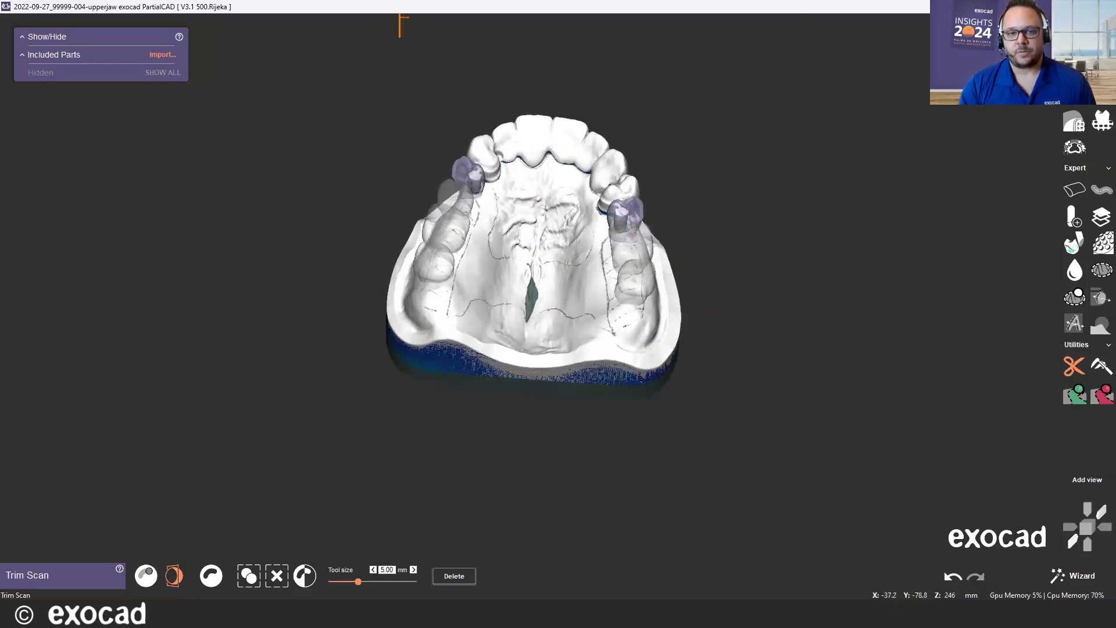
pyautogui.moveTo(349, 92); pyautogui.dragTo(347, 126, button='right')
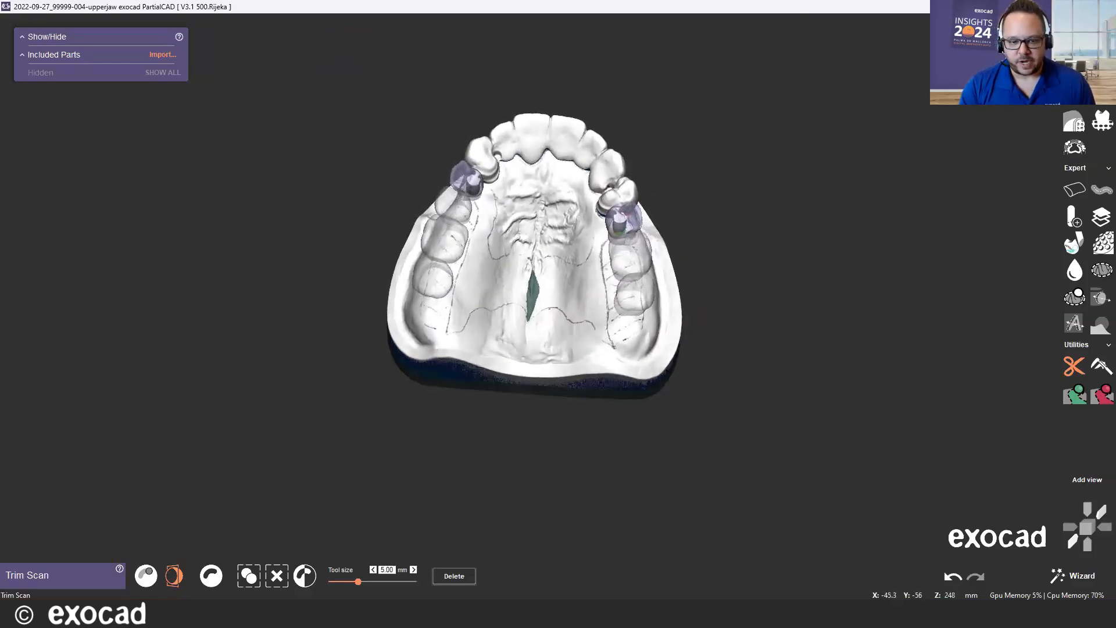
# Unmark the selected patch along the palate's midline with the 5.00 mm brush.
pyautogui.click(150, 578)
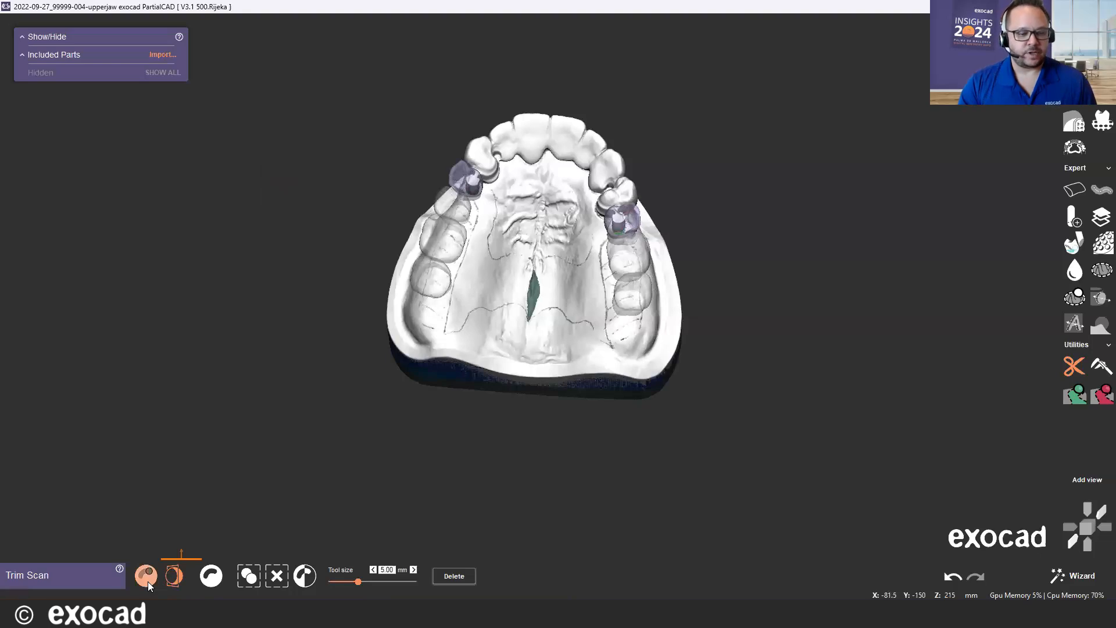
pyautogui.scroll(4, 558, 255)
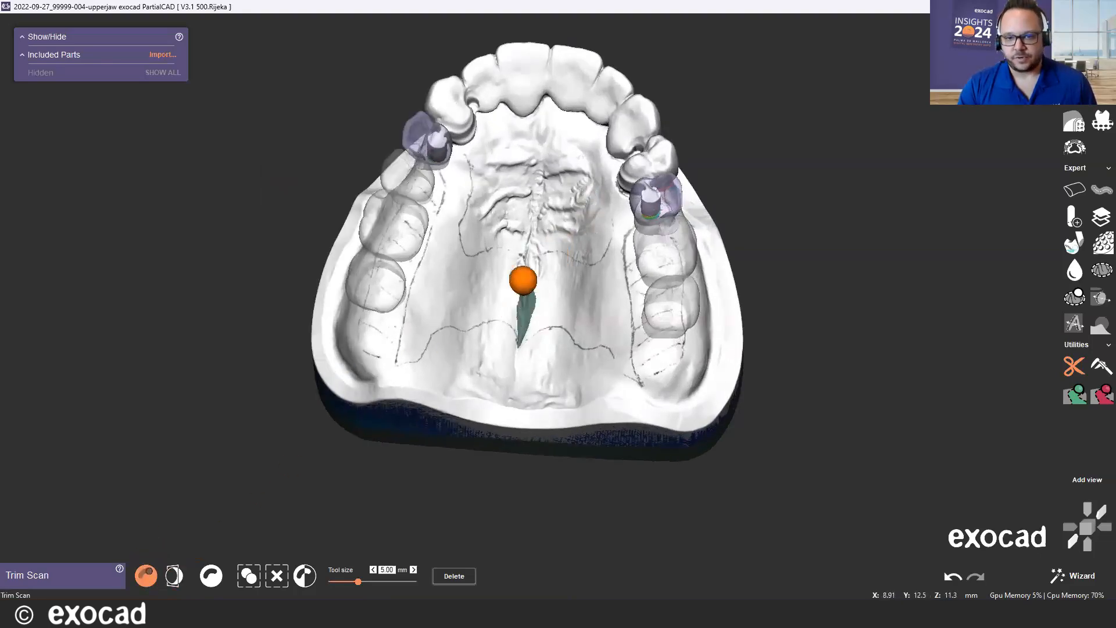
pyautogui.scroll(2, 535, 265)
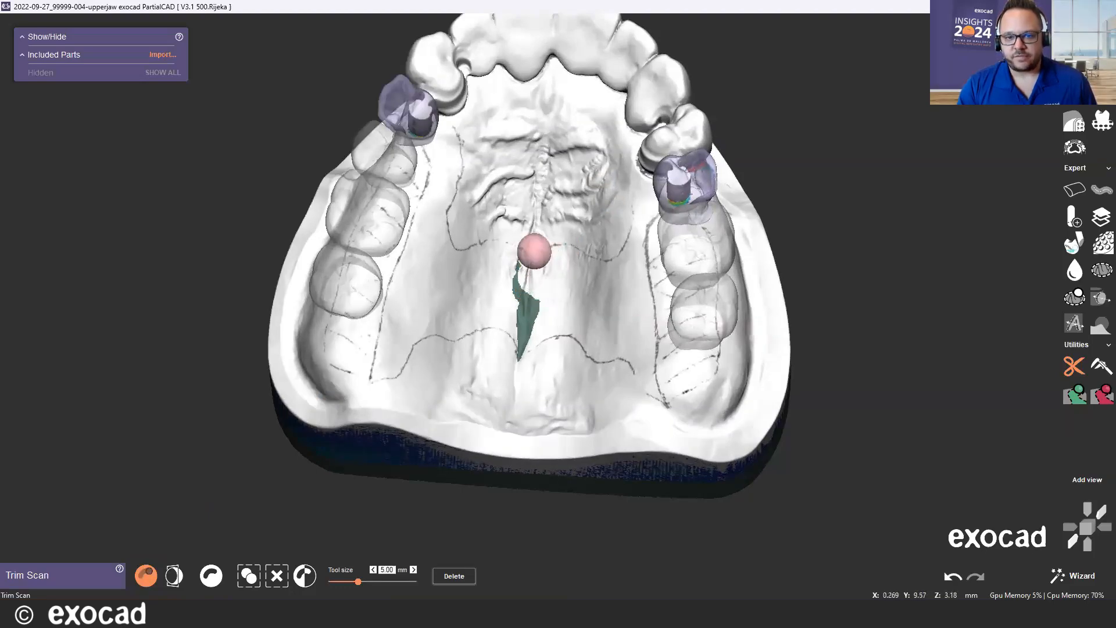
pyautogui.moveTo(516, 296)
pyautogui.keyDown('shift'); pyautogui.mouseDown()
pyautogui.moveTo(513, 351)
pyautogui.moveTo(532, 294)
pyautogui.mouseUp(); pyautogui.keyUp('shift')
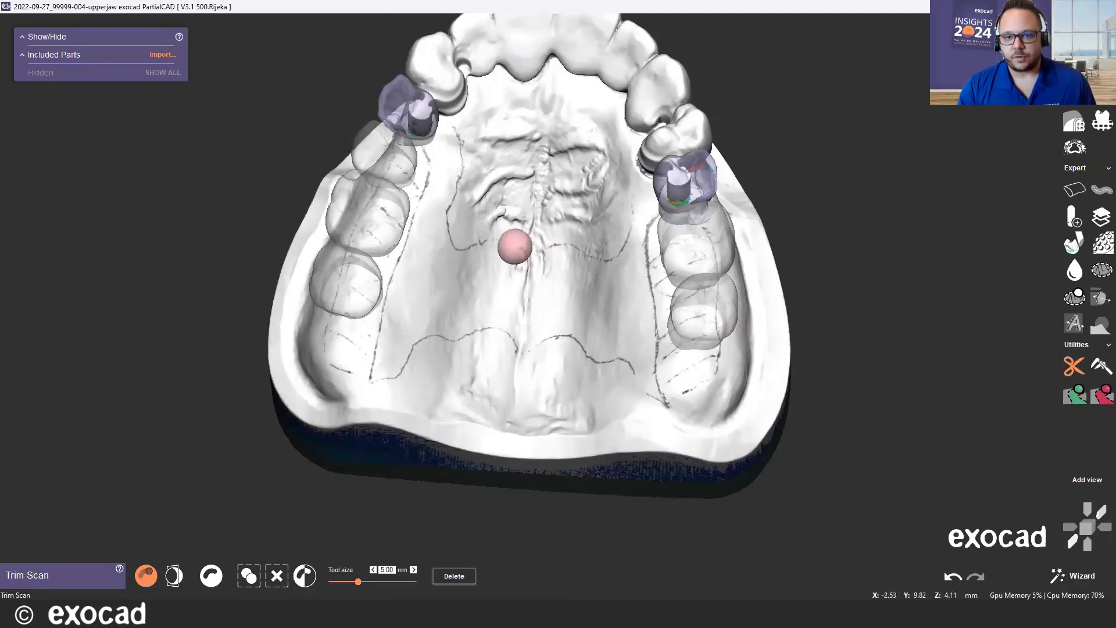
pyautogui.scroll(-4, 548, 228)
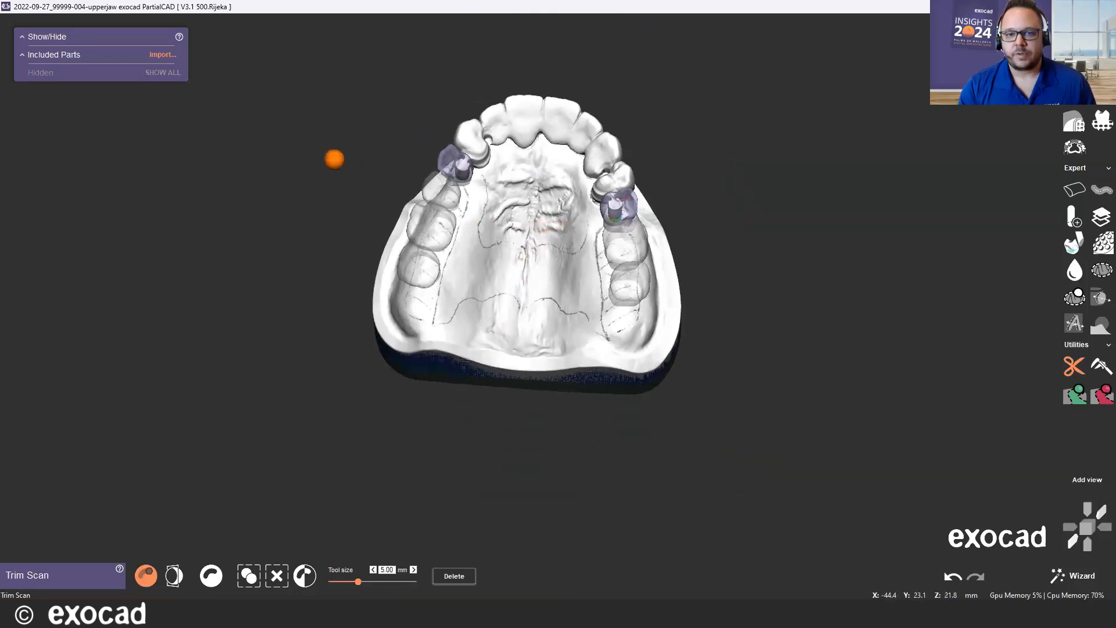
pyautogui.scroll(-2, 335, 163)
# Delete the marked lower part of the model base from the scan.
pyautogui.moveTo(480, 403)
pyautogui.mouseDown(button='right')
pyautogui.moveTo(482, 354)
pyautogui.moveTo(514, 320)
pyautogui.moveTo(561, 308)
pyautogui.moveTo(523, 326)
pyautogui.moveTo(558, 535)
pyautogui.mouseUp(button='right')
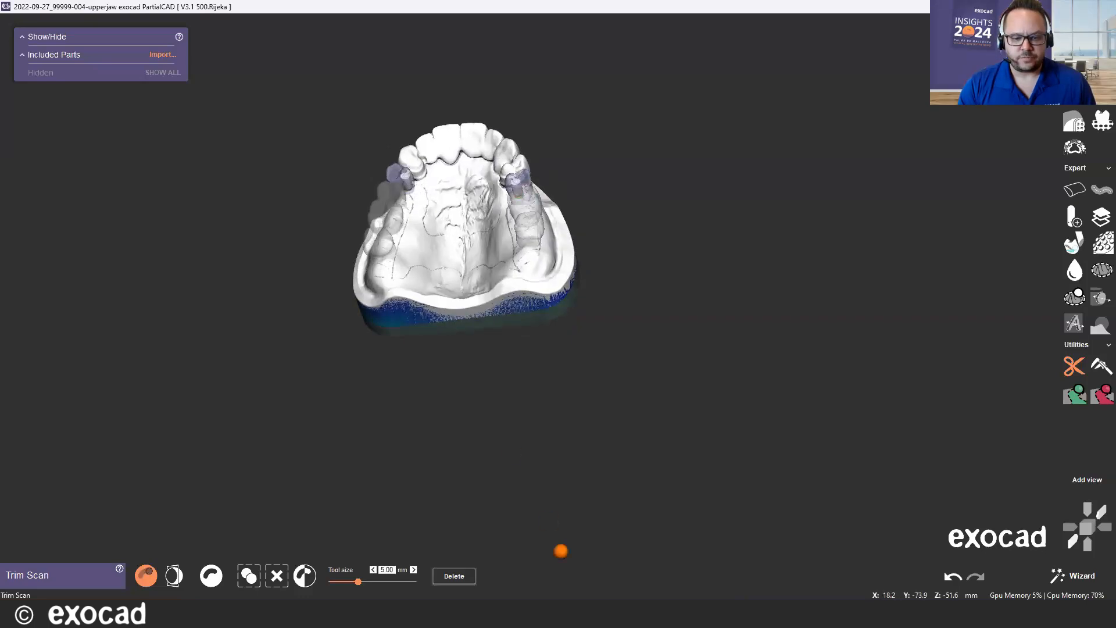
pyautogui.click(454, 575)
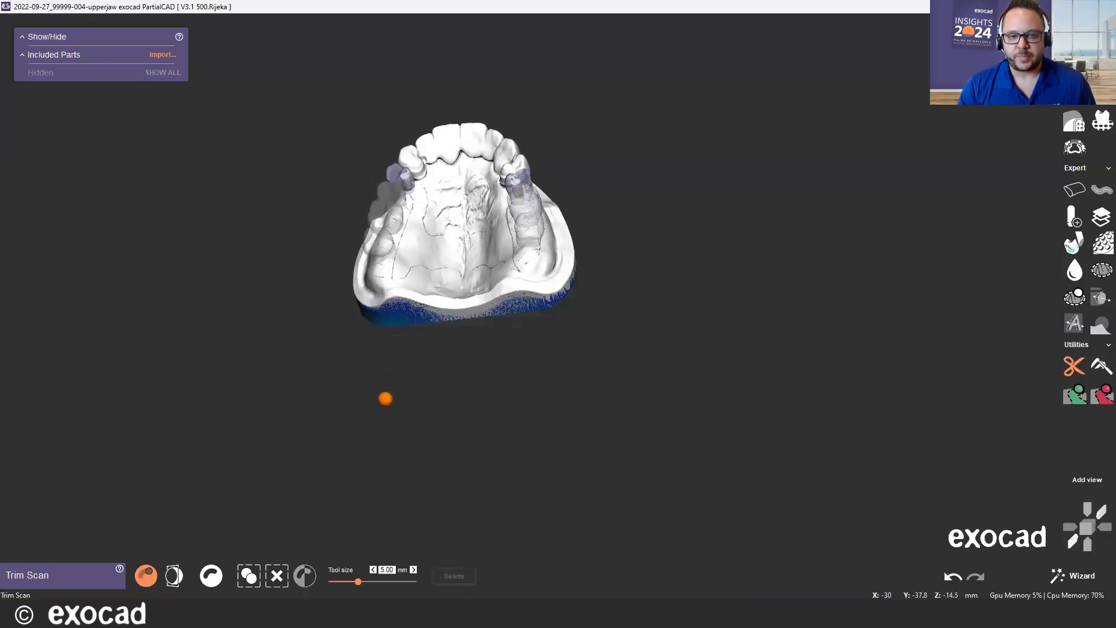
pyautogui.moveTo(385, 396)
pyautogui.mouseDown(button='right')
pyautogui.moveTo(407, 233)
pyautogui.moveTo(500, 274)
pyautogui.moveTo(425, 302)
pyautogui.moveTo(407, 395)
pyautogui.moveTo(401, 371)
pyautogui.moveTo(484, 337)
pyautogui.moveTo(465, 390)
pyautogui.moveTo(487, 331)
pyautogui.mouseUp(button='right')
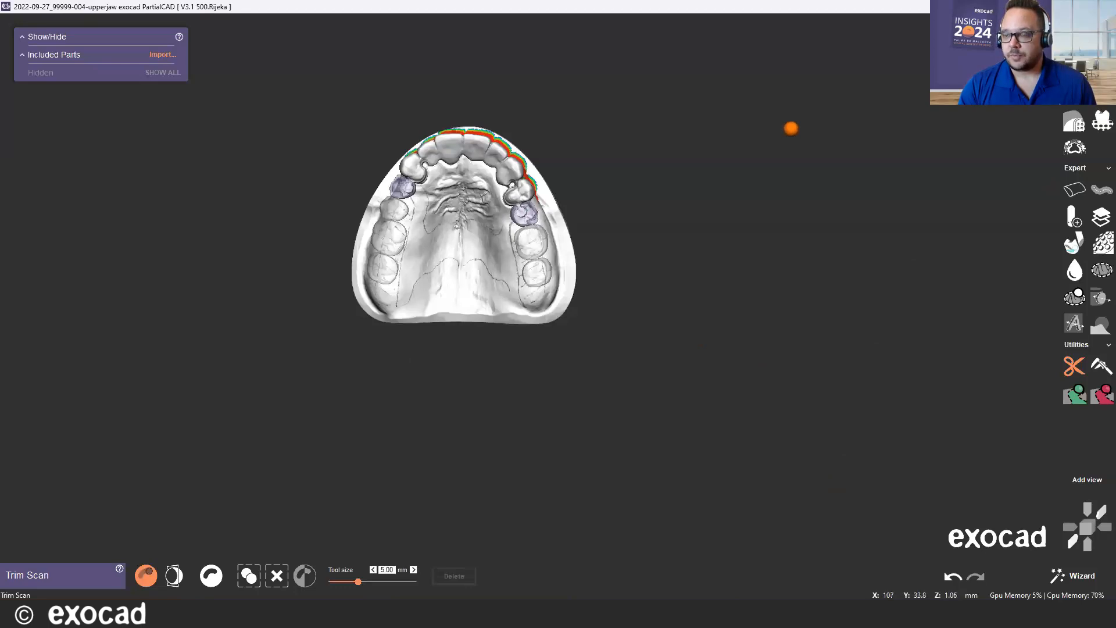
# Return to the wizard and apply the undercut blockout at a 0.00 draft angle, then proceed to editing the blockout.
pyautogui.click(1077, 574)
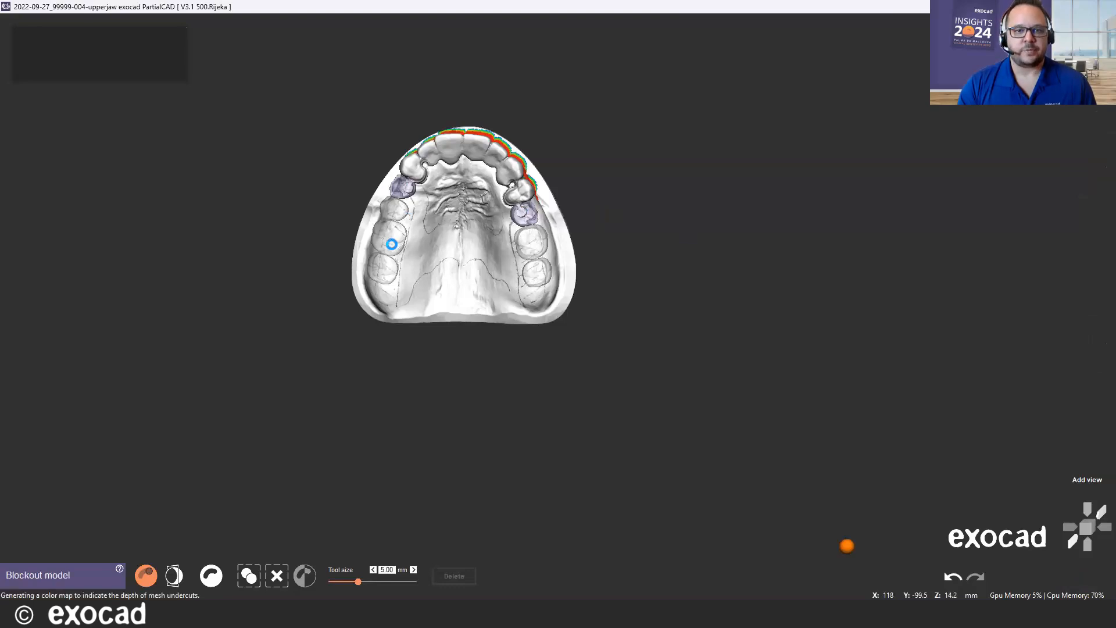
pyautogui.scroll(-3, 280, 205)
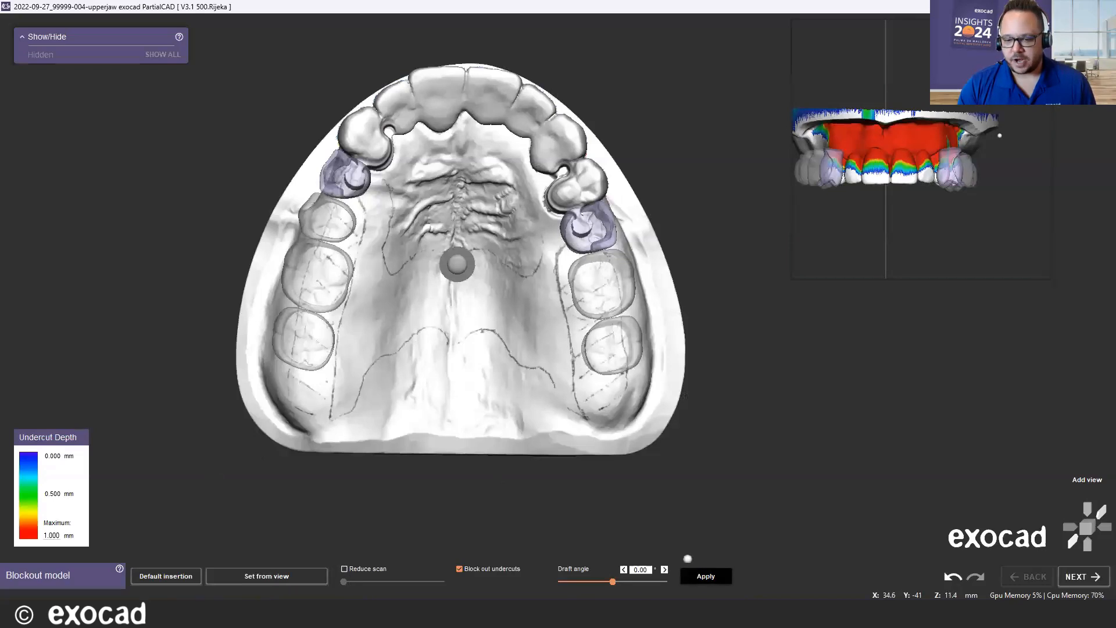
pyautogui.click(716, 576)
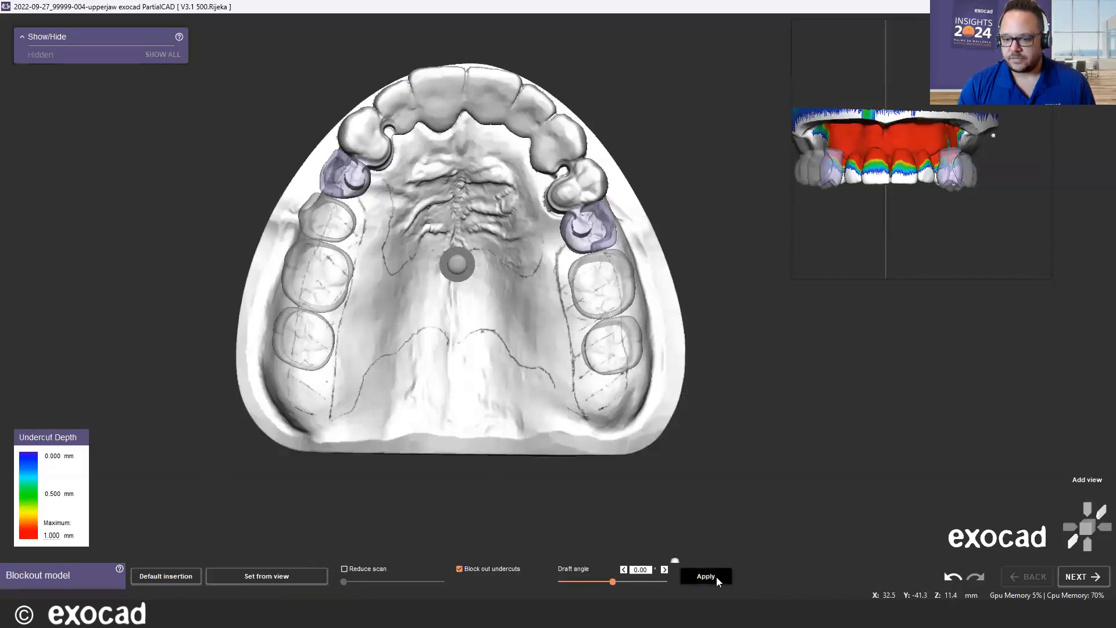
pyautogui.click(1064, 576)
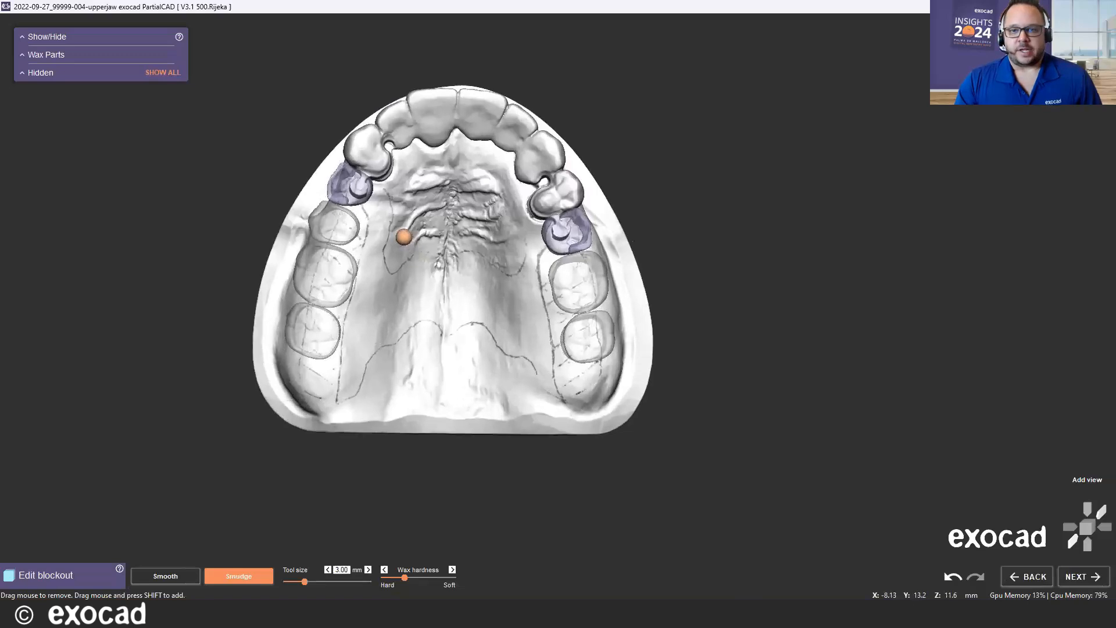
# Smooth blockout wax onto the attachments on both sides of the arch, using the add-only smoothing mode with a 3.00 mm tool.
pyautogui.scroll(3, 403, 237)
pyautogui.scroll(3, 356, 217)
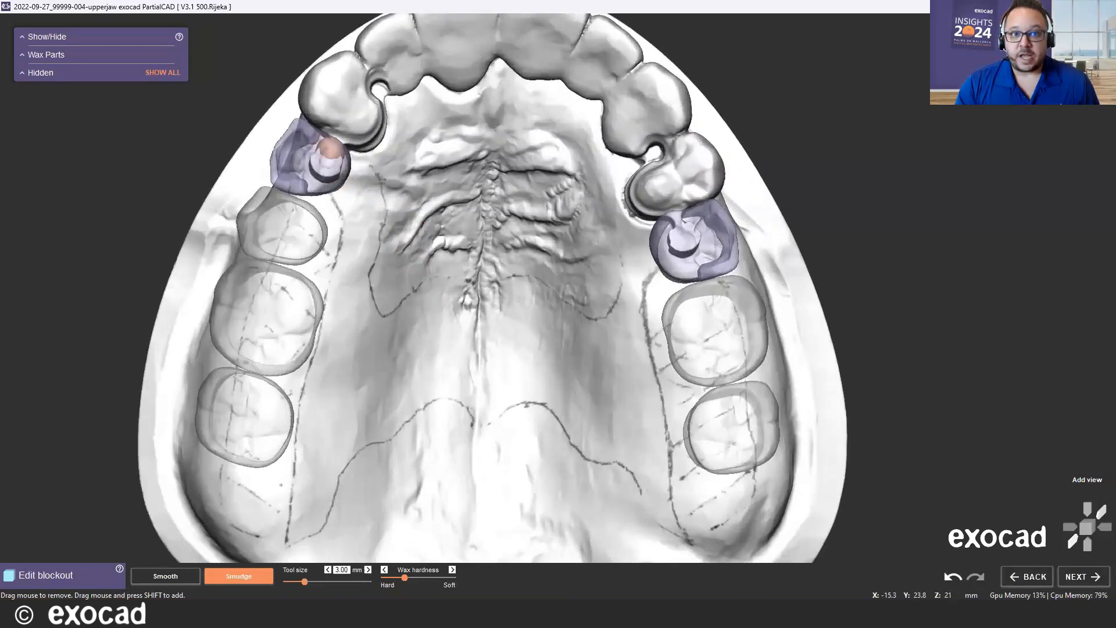
pyautogui.scroll(1, 328, 153)
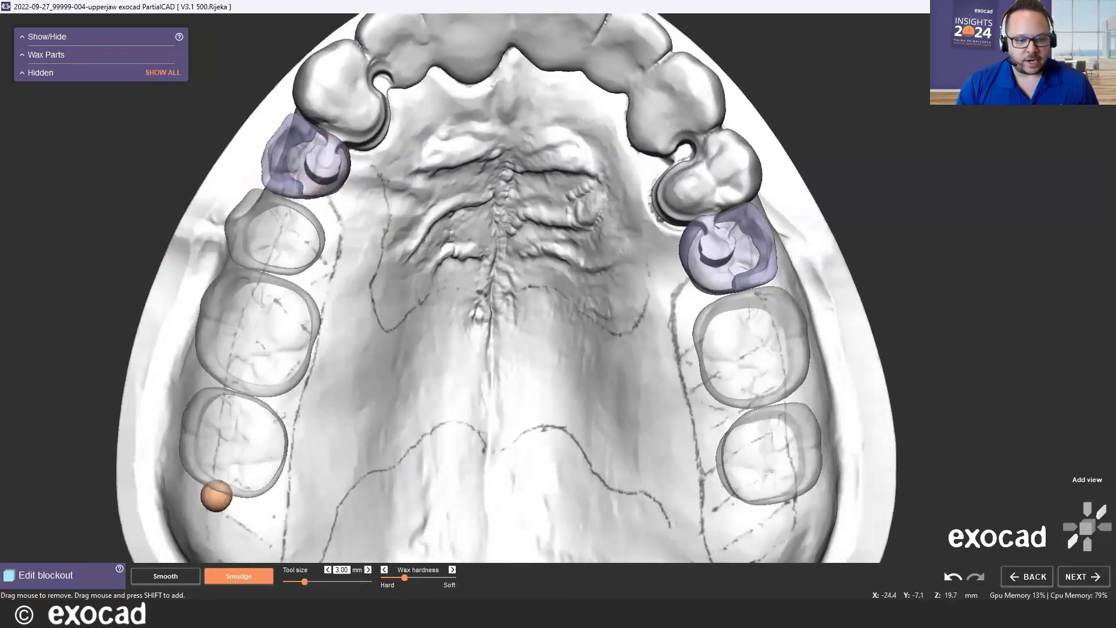
pyautogui.click(164, 580)
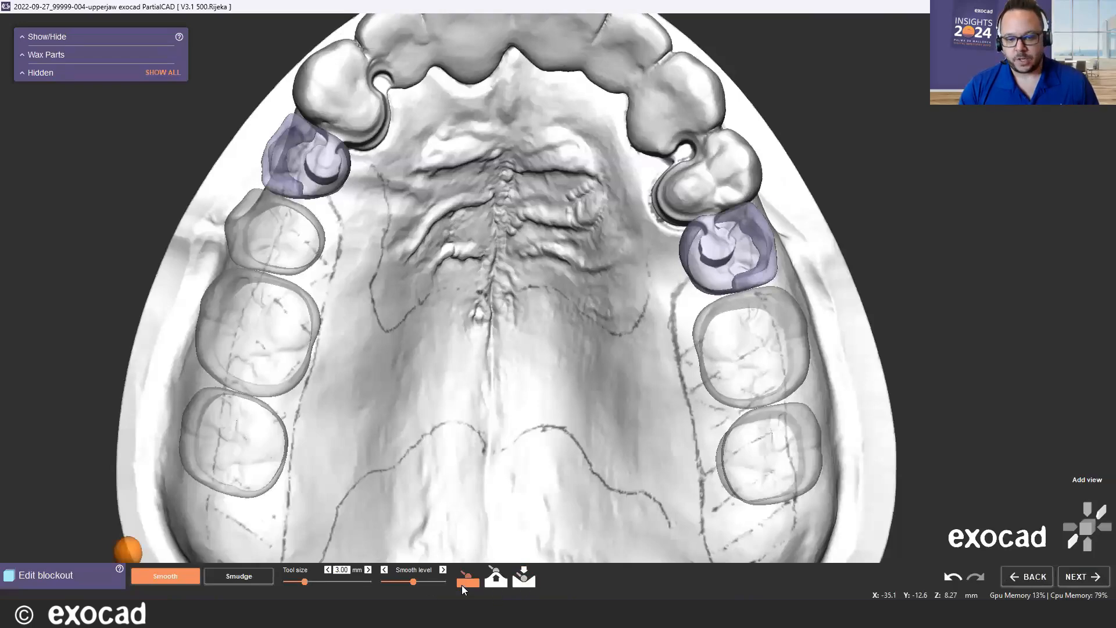
pyautogui.click(489, 582)
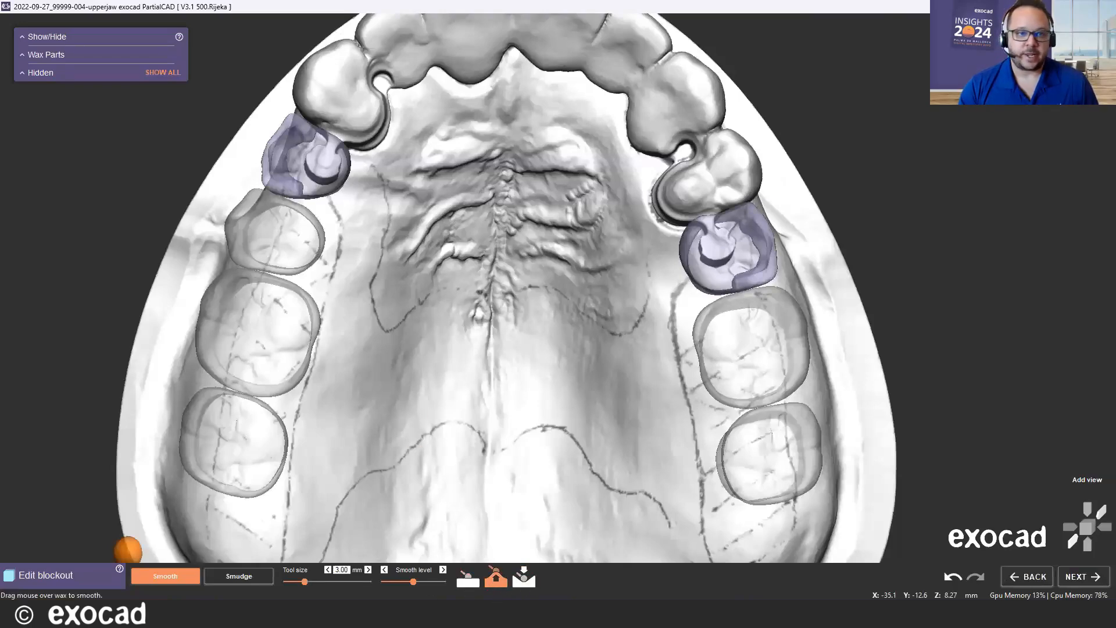
pyautogui.scroll(4, 308, 154)
pyautogui.moveTo(305, 154)
pyautogui.mouseDown()
pyautogui.moveTo(319, 150)
pyautogui.moveTo(308, 131)
pyautogui.mouseUp()
pyautogui.moveTo(909, 299)
pyautogui.mouseDown()
pyautogui.moveTo(946, 294)
pyautogui.moveTo(944, 270)
pyautogui.mouseUp()
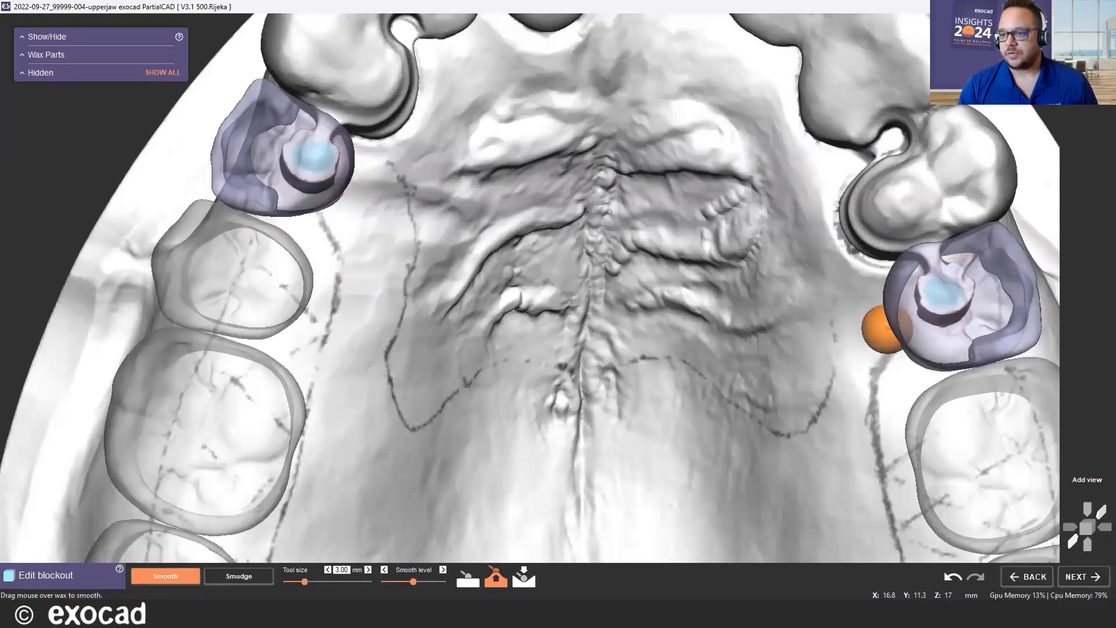
pyautogui.scroll(-5, 872, 323)
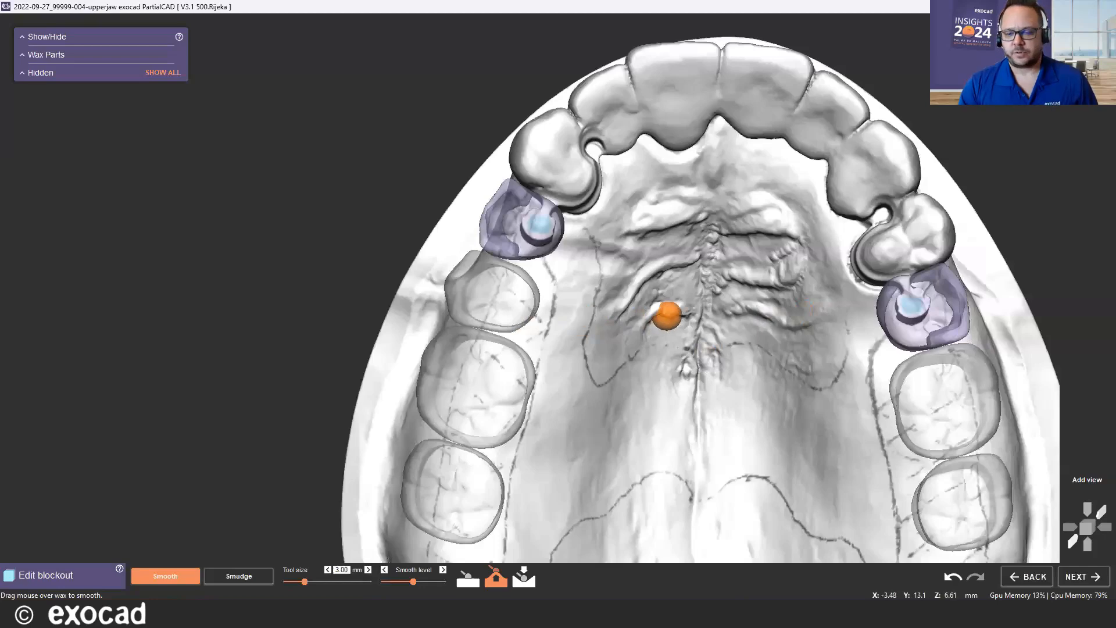
pyautogui.moveTo(668, 316); pyautogui.dragTo(579, 293, button='middle')
# Proceed to drawing connector and mesh curves and place the first mesh curve's points along the palatal side of the three-tooth saddle.
pyautogui.click(1079, 575)
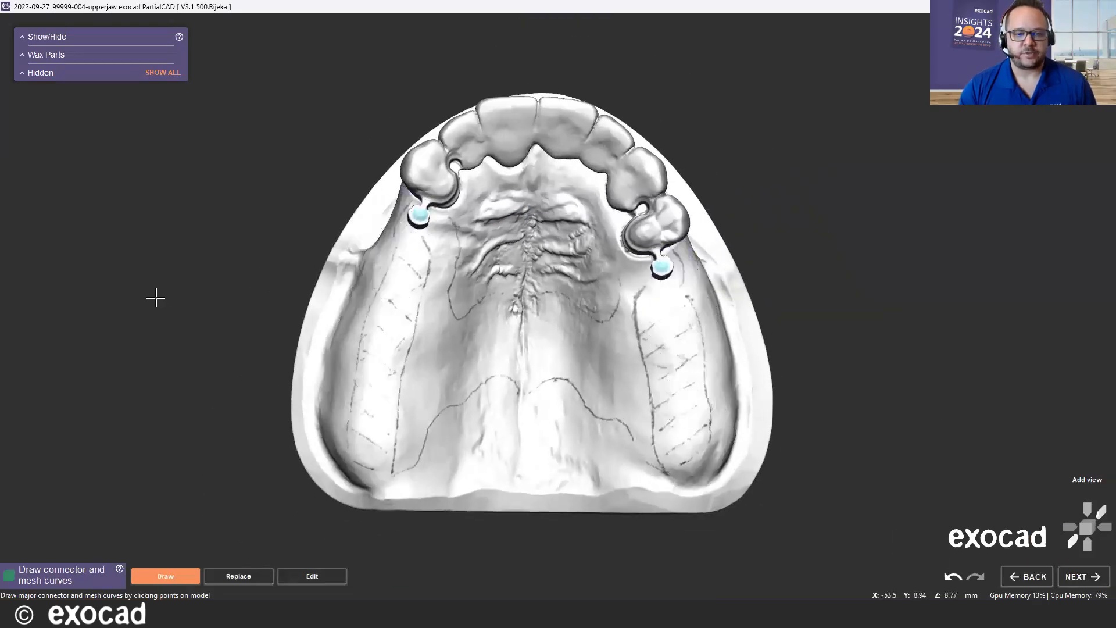
pyautogui.moveTo(155, 298); pyautogui.dragTo(149, 288, button='middle')
pyautogui.scroll(2, 373, 307)
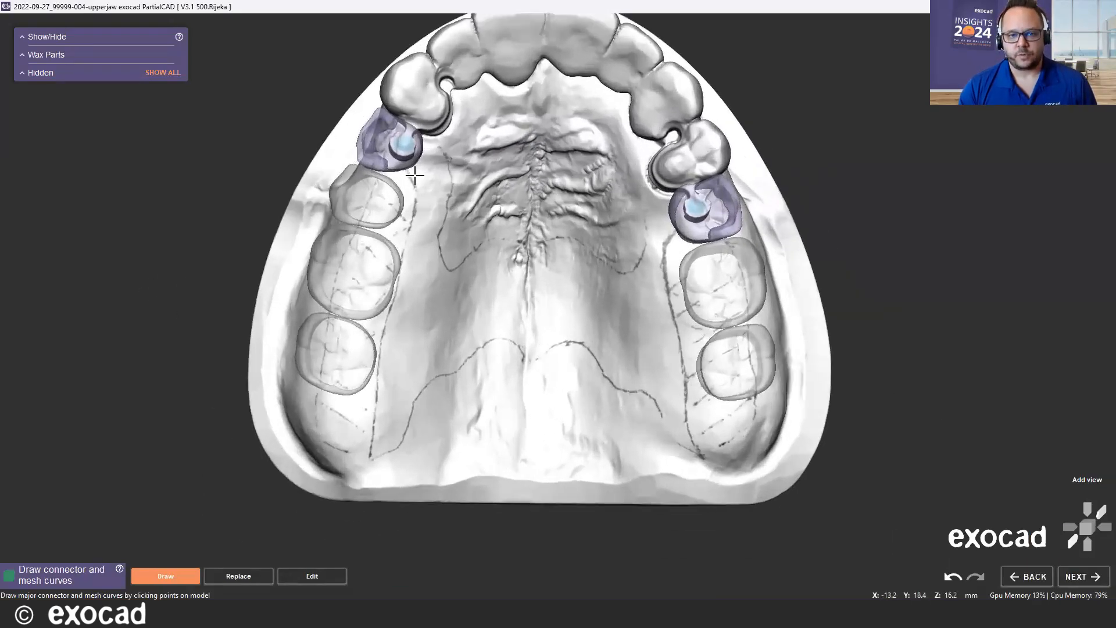
pyautogui.click(414, 186)
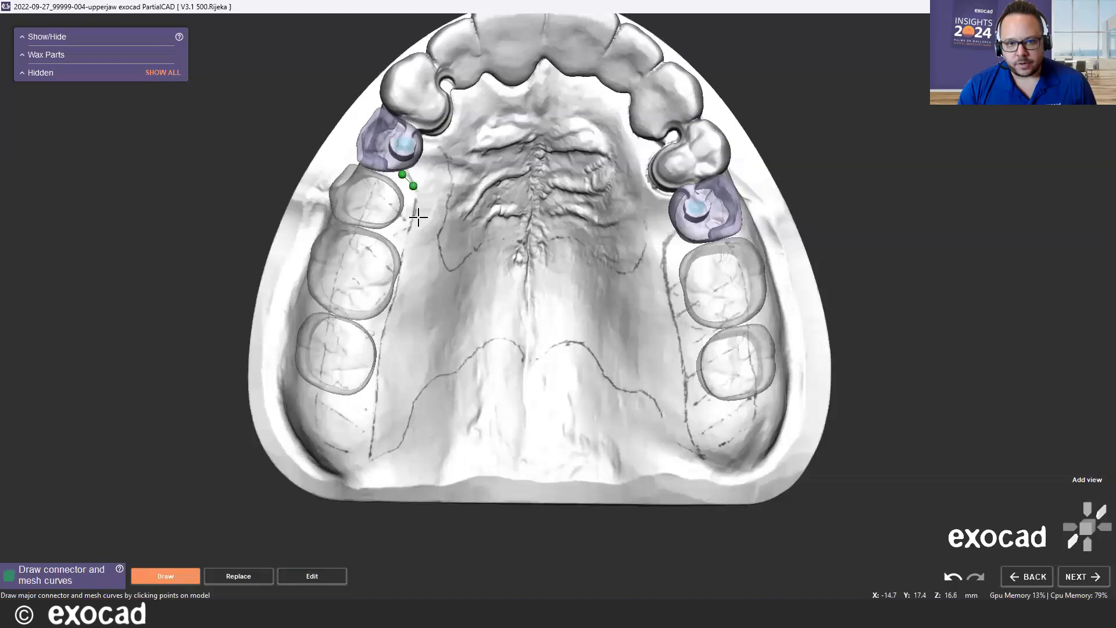
pyautogui.click(410, 229)
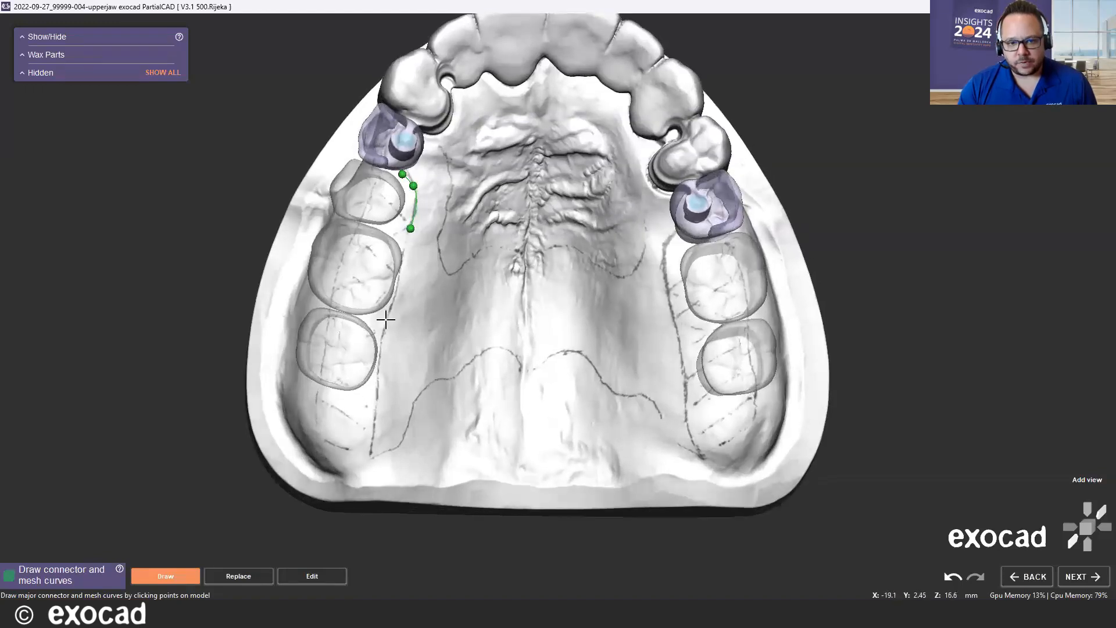
pyautogui.click(387, 320)
pyautogui.click(375, 405)
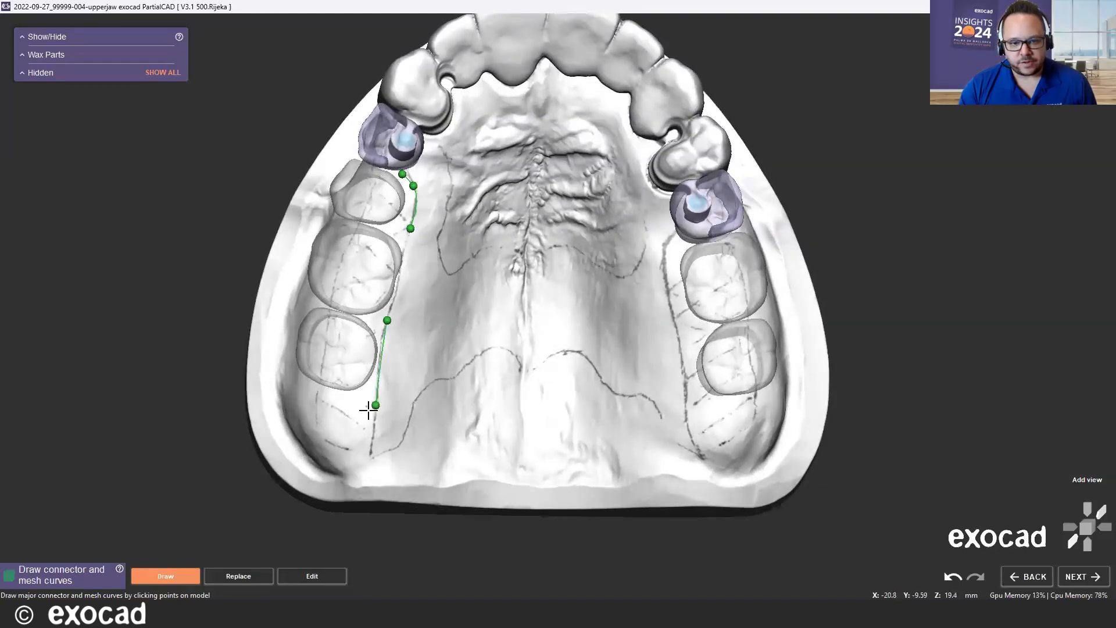
# Continue the mesh curve behind the last molar and along the outer side of the three-tooth saddle, and close it.
pyautogui.click(335, 416)
pyautogui.click(312, 391)
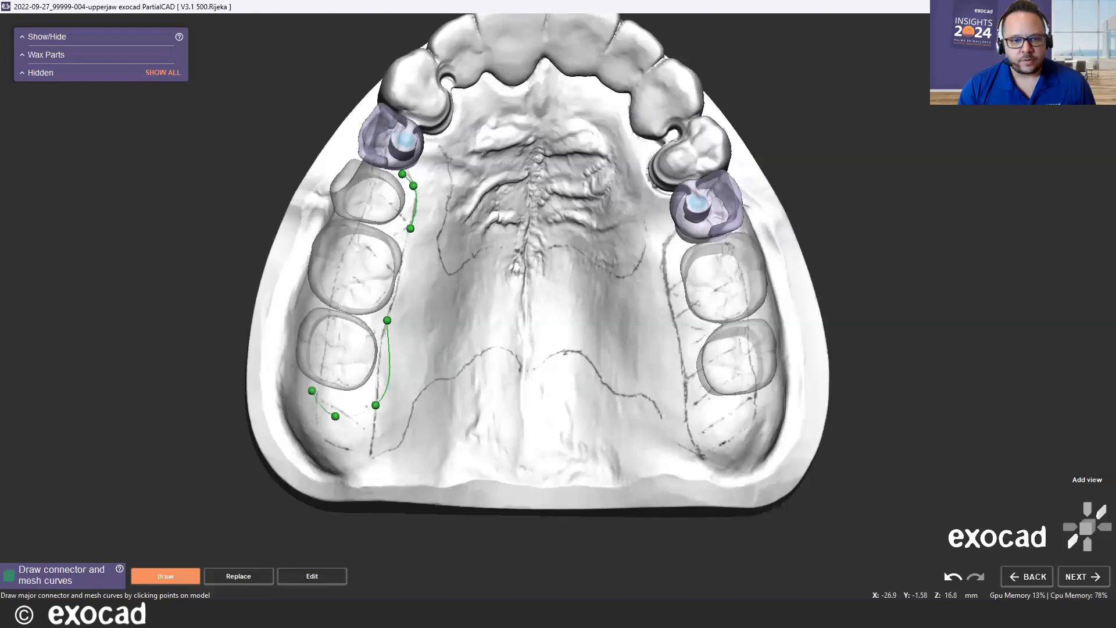
pyautogui.moveTo(312, 390); pyautogui.dragTo(359, 391, button='right')
pyautogui.click(299, 337)
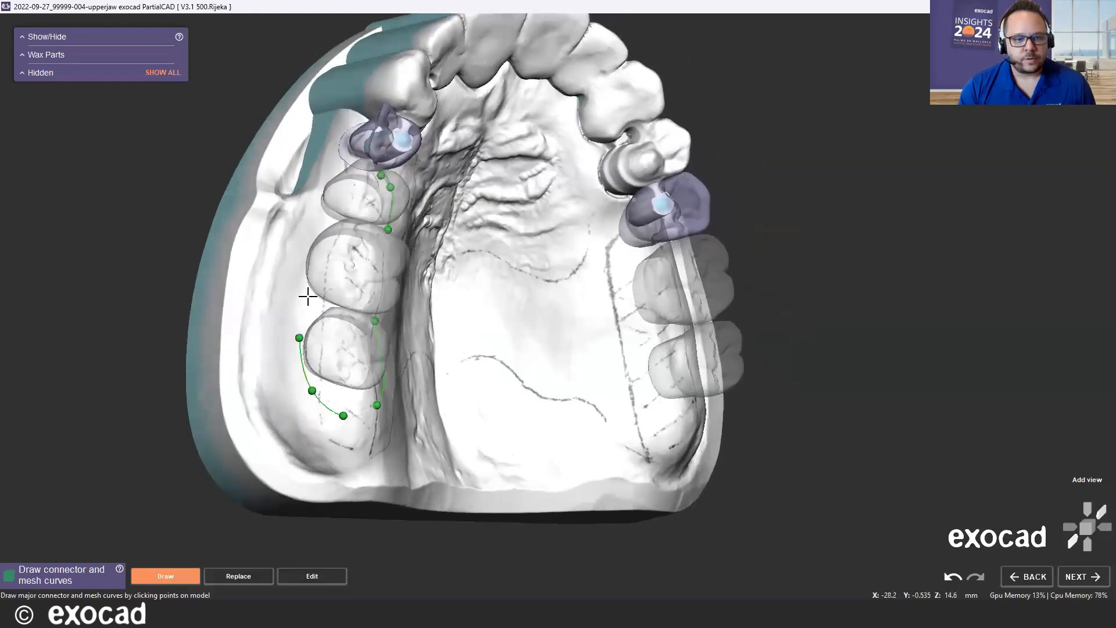
pyautogui.click(304, 260)
pyautogui.click(312, 213)
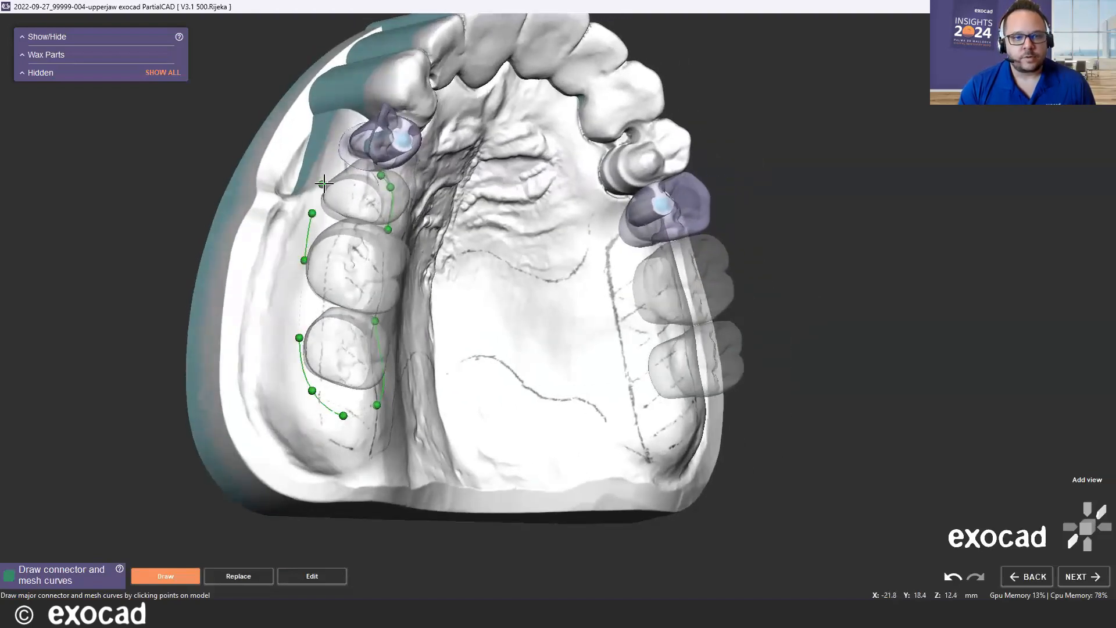
pyautogui.click(323, 184)
pyautogui.doubleClick(335, 167)
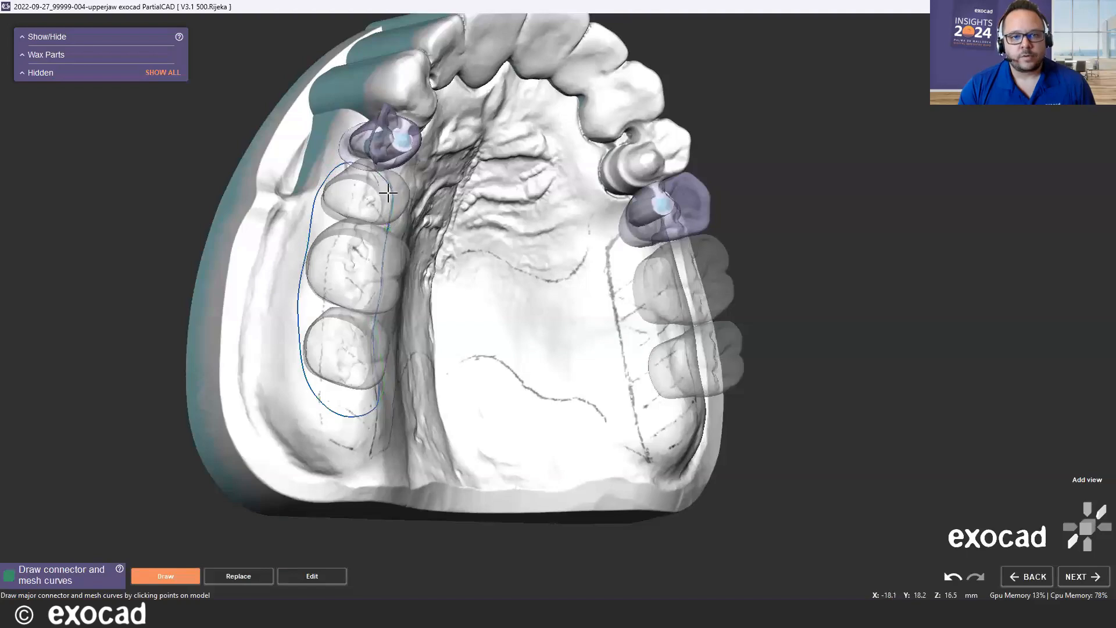
# Start a second mesh curve on the two-tooth saddle, placing points along the pencil line on its palatal side.
pyautogui.scroll(-2, 387, 191)
pyautogui.moveTo(668, 241); pyautogui.dragTo(598, 220, button='right')
pyautogui.scroll(2, 546, 233)
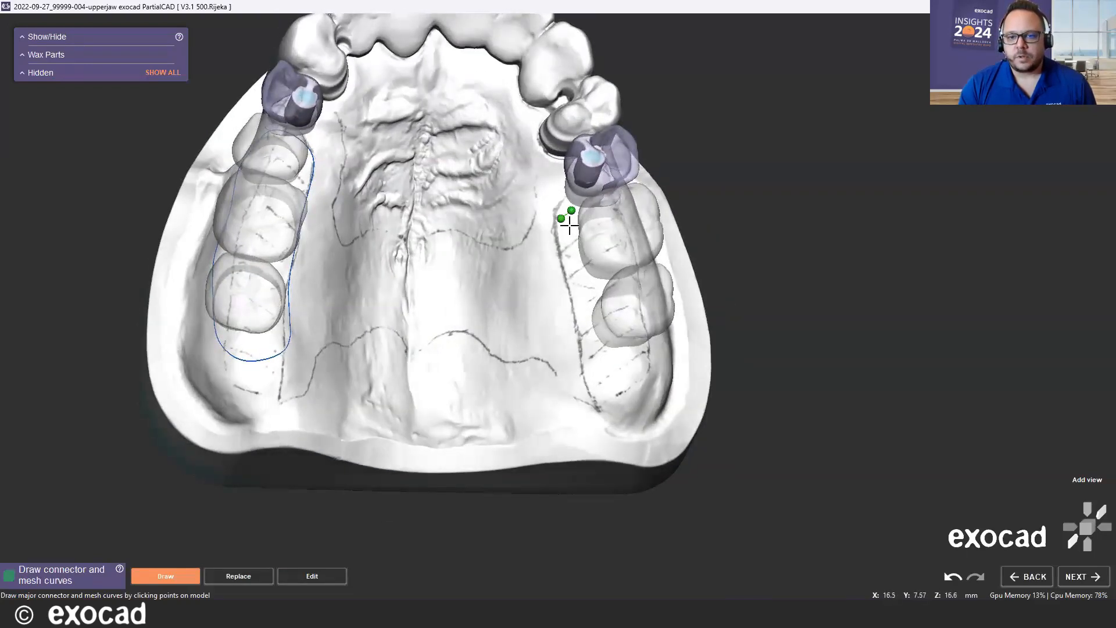
pyautogui.click(558, 250)
pyautogui.click(575, 325)
pyautogui.click(582, 361)
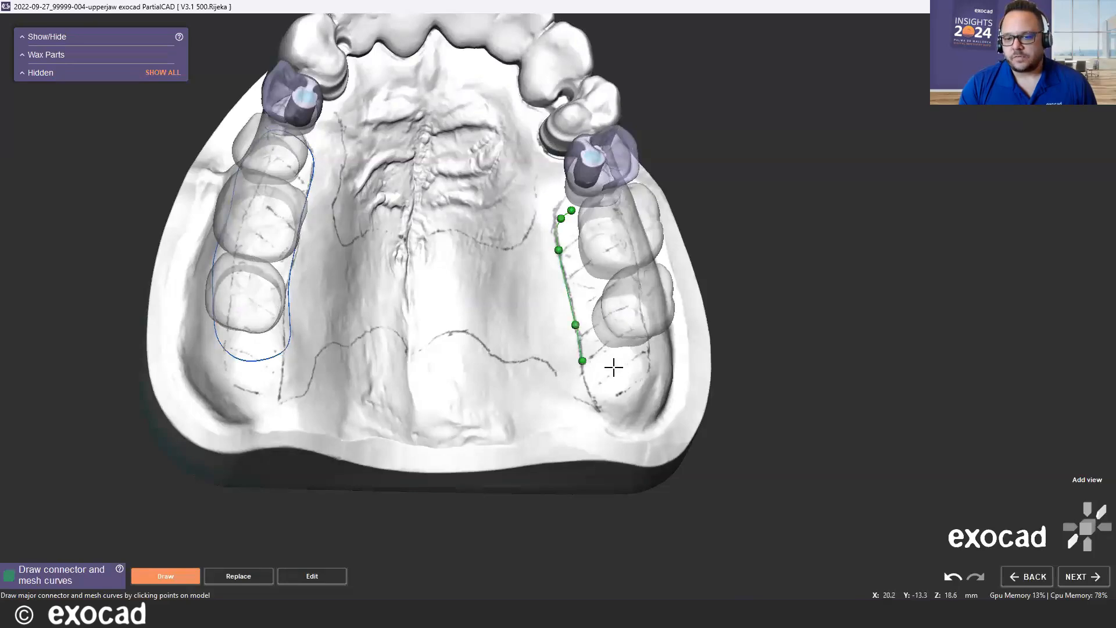
# Lead the second mesh curve around the rear and outer side of the two-tooth saddle and close it behind the attachment.
pyautogui.click(606, 371)
pyautogui.click(640, 364)
pyautogui.moveTo(640, 364); pyautogui.dragTo(665, 334, button='right')
pyautogui.click(668, 337)
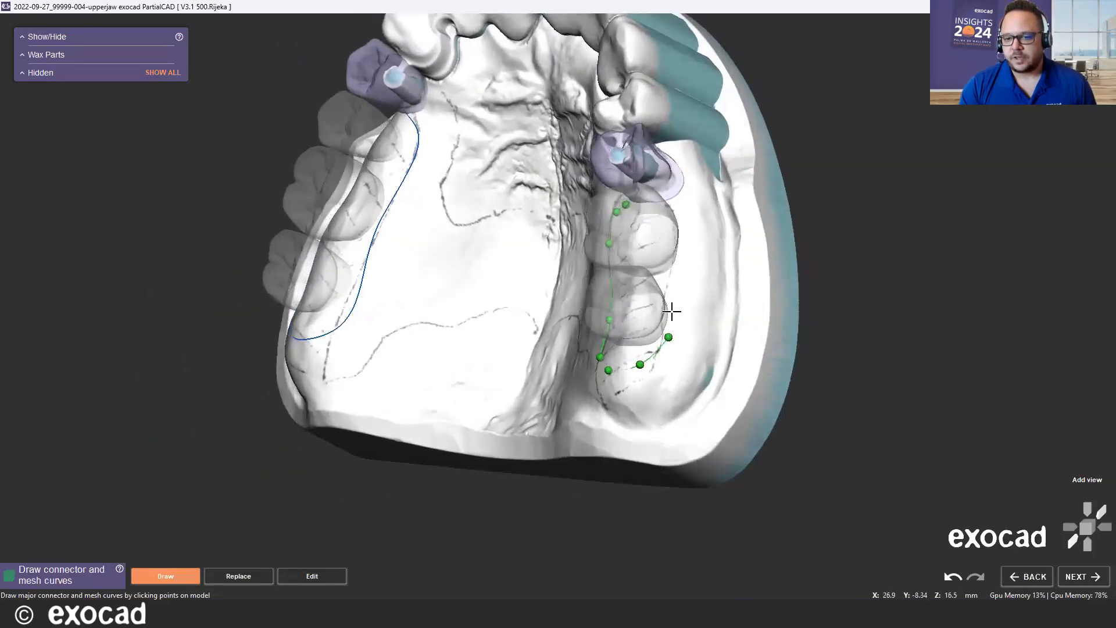
pyautogui.click(682, 237)
pyautogui.click(675, 202)
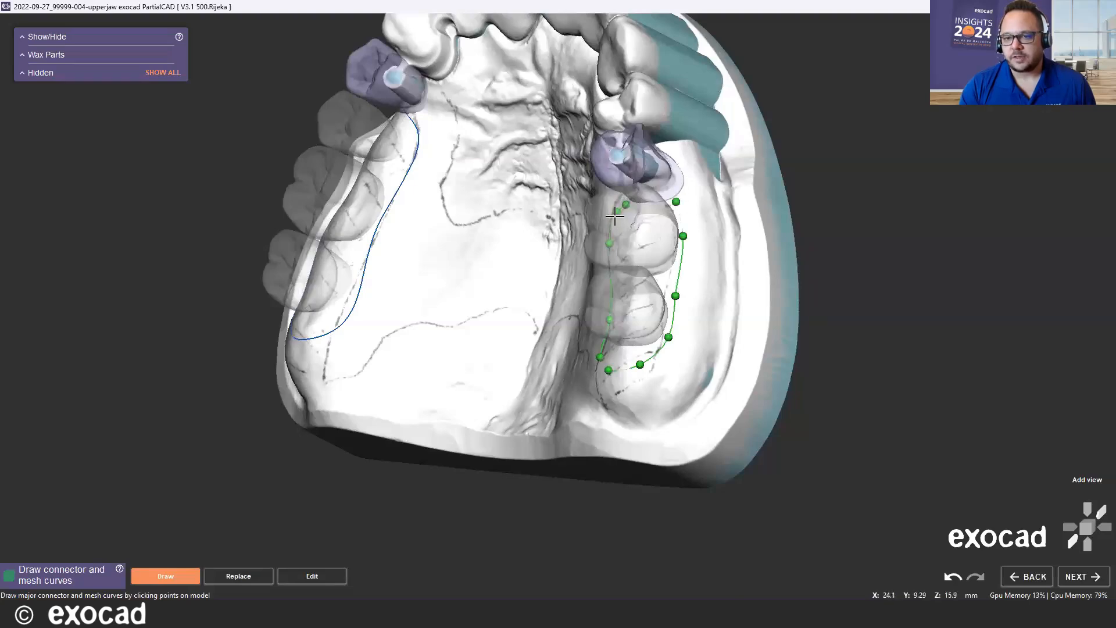
pyautogui.moveTo(644, 198); pyautogui.dragTo(668, 224, button='right')
pyautogui.scroll(4, 628, 204)
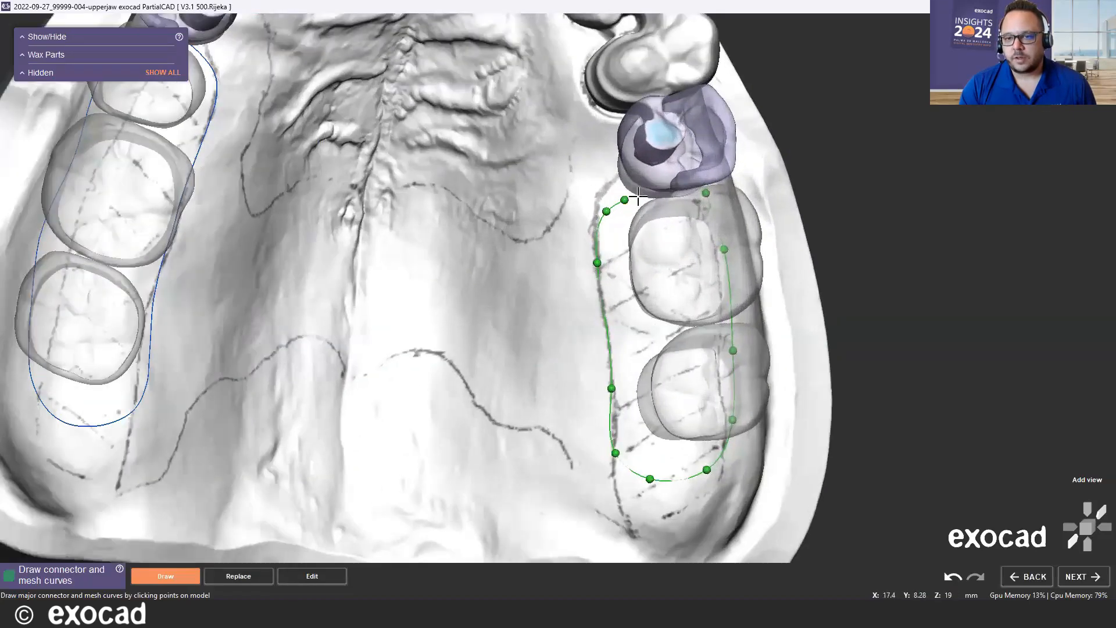
pyautogui.click(638, 200)
pyautogui.scroll(-5, 587, 213)
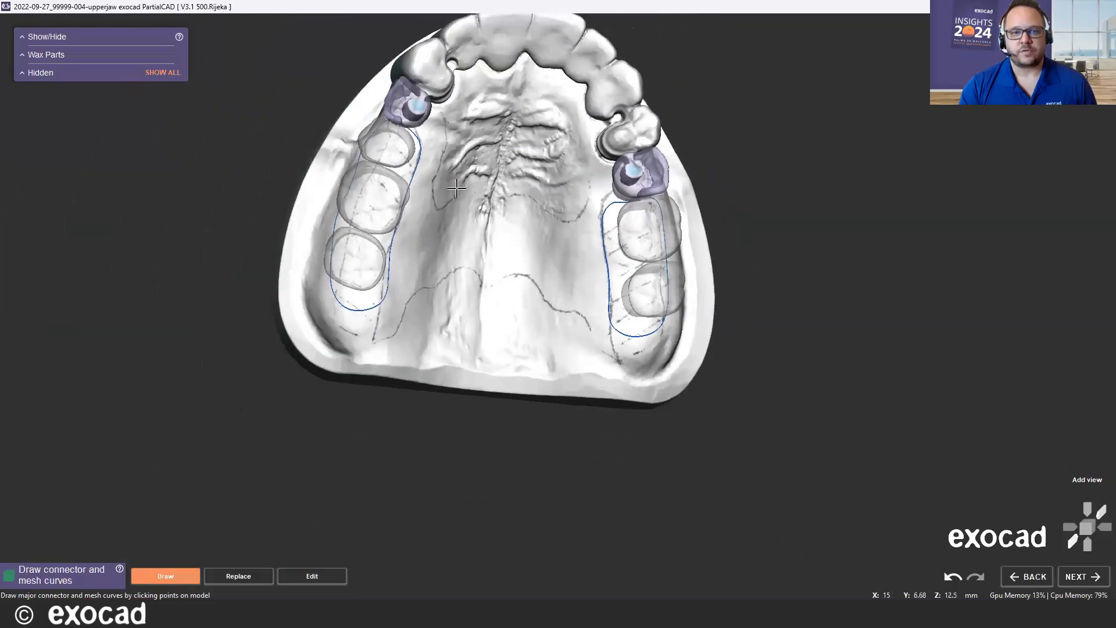
# Start the major connector curve at the front of the three-tooth mesh, pass the attachment and follow the pencil line back along the palate.
pyautogui.scroll(4, 420, 218)
pyautogui.click(415, 111)
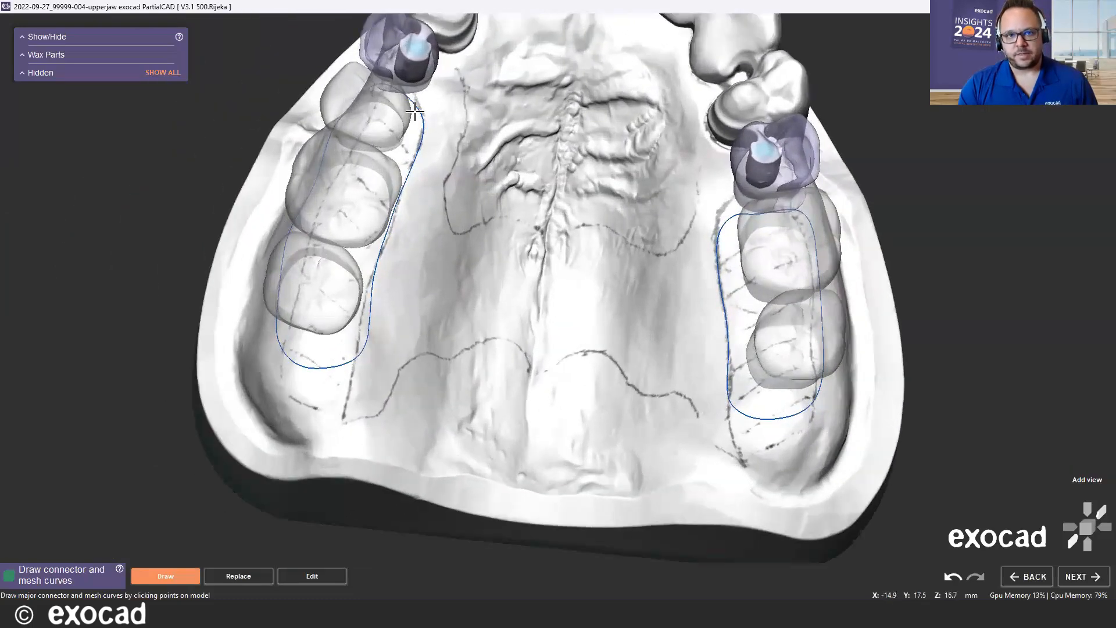
pyautogui.click(422, 92)
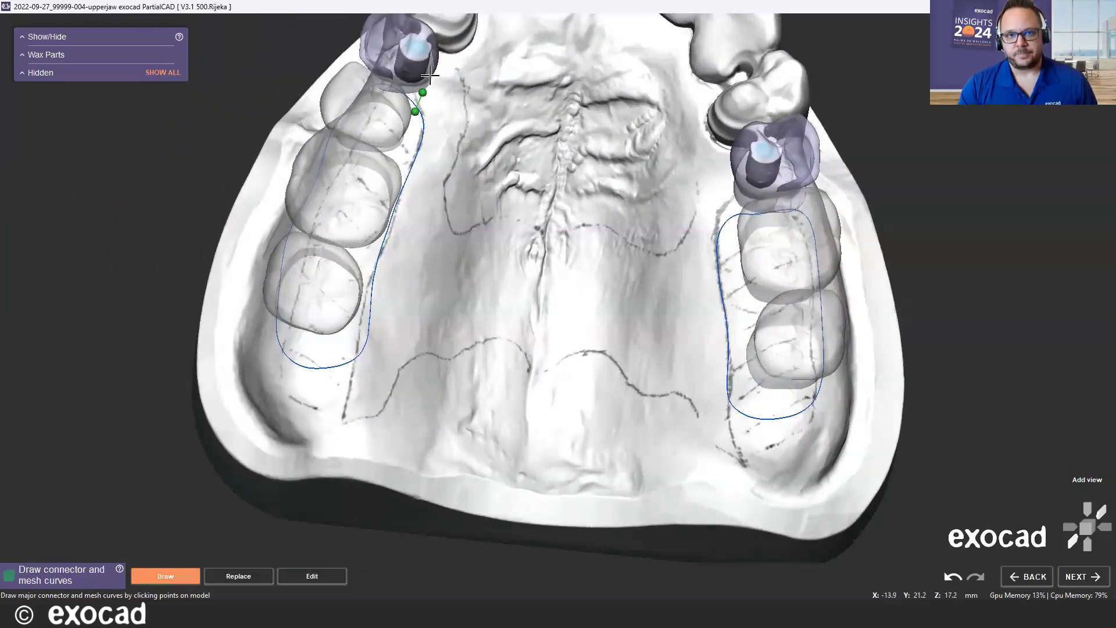
pyautogui.click(451, 65)
pyautogui.click(464, 88)
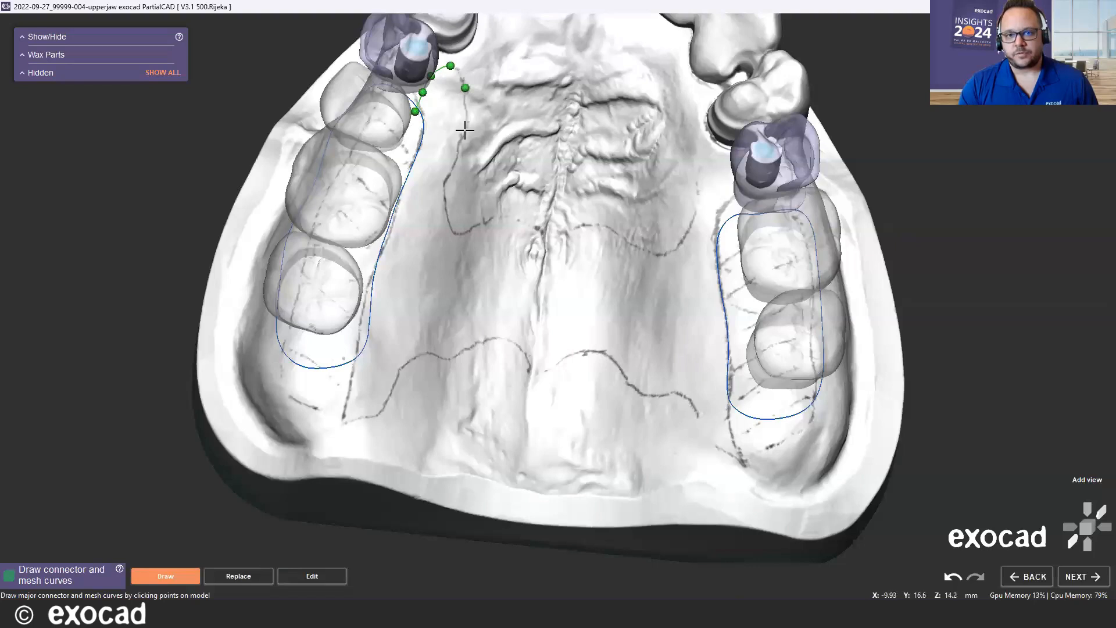
pyautogui.click(464, 131)
pyautogui.click(451, 175)
pyautogui.click(446, 214)
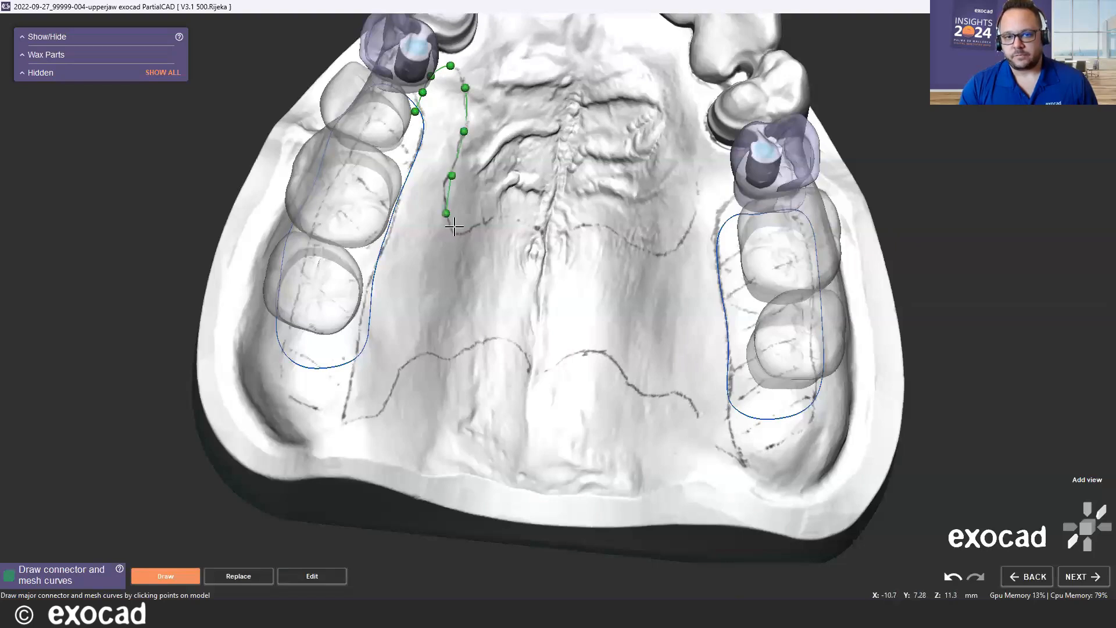
# Extend the connector curve across the palate's midline along the anterior pencil line to its bend near the two-tooth saddle.
pyautogui.click(459, 229)
pyautogui.click(507, 220)
pyautogui.click(543, 232)
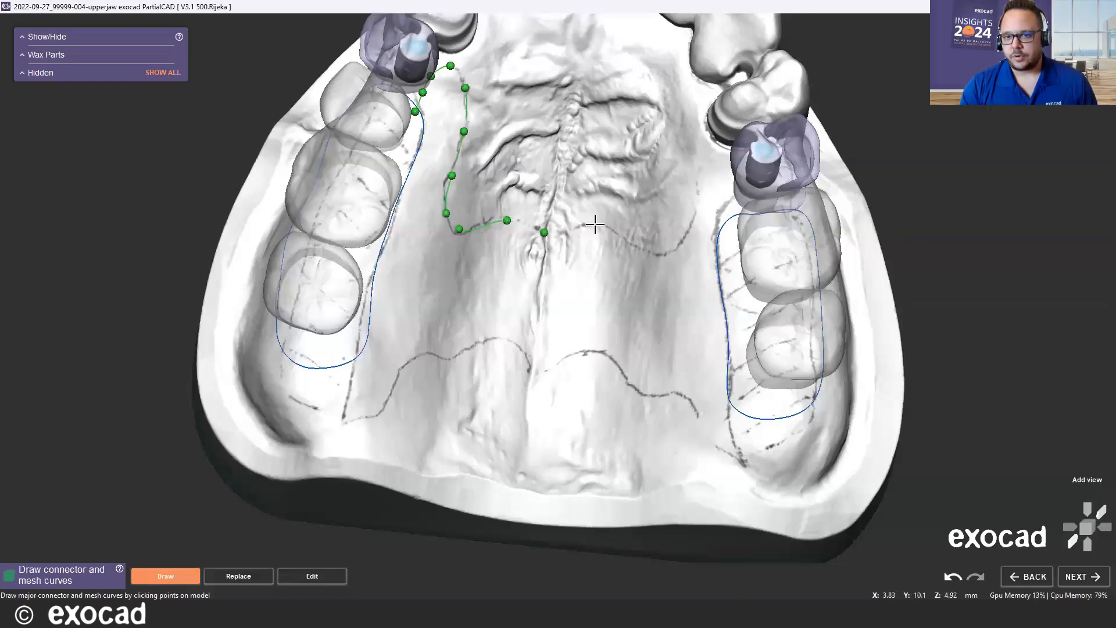
pyautogui.click(591, 225)
pyautogui.click(628, 240)
pyautogui.click(661, 256)
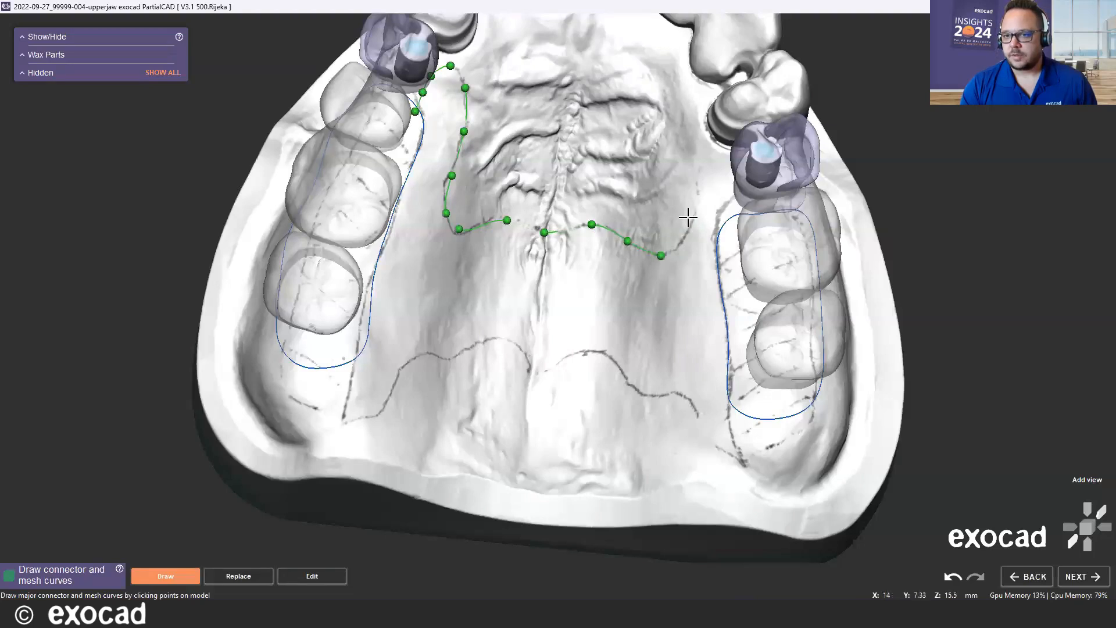
# Lead the connector curve forward along the pencil line and around the palatal side of the attachment at the two-tooth saddle.
pyautogui.click(688, 218)
pyautogui.click(697, 190)
pyautogui.click(700, 167)
pyautogui.click(728, 164)
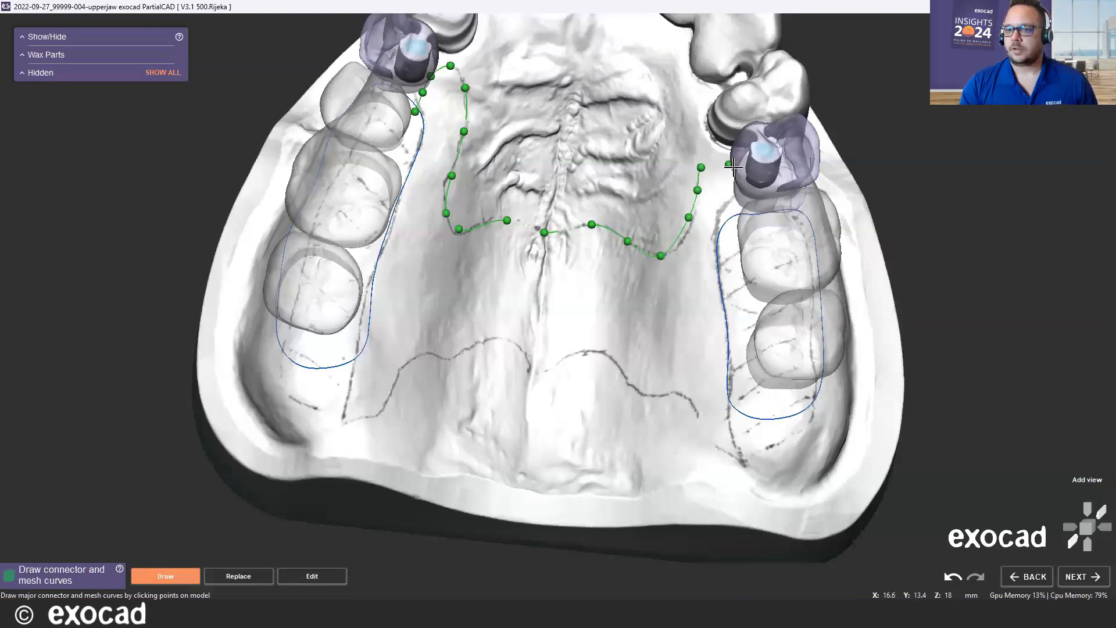
pyautogui.click(738, 201)
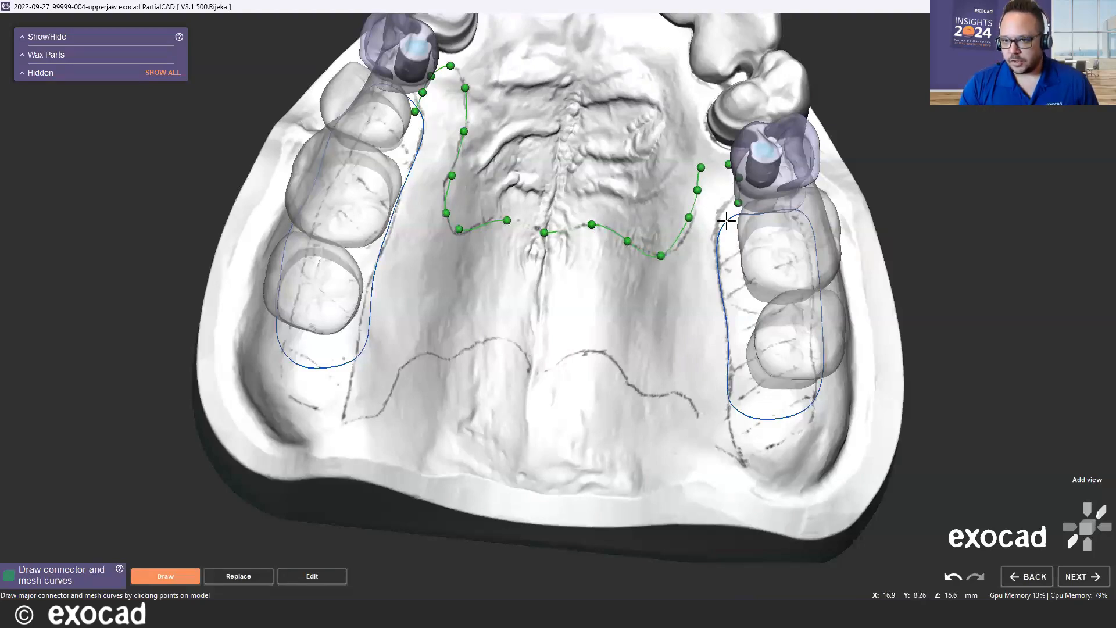
# Run the connector curve back along the palatal edge of the two-tooth saddle's mesh curve to its rear end.
pyautogui.click(720, 237)
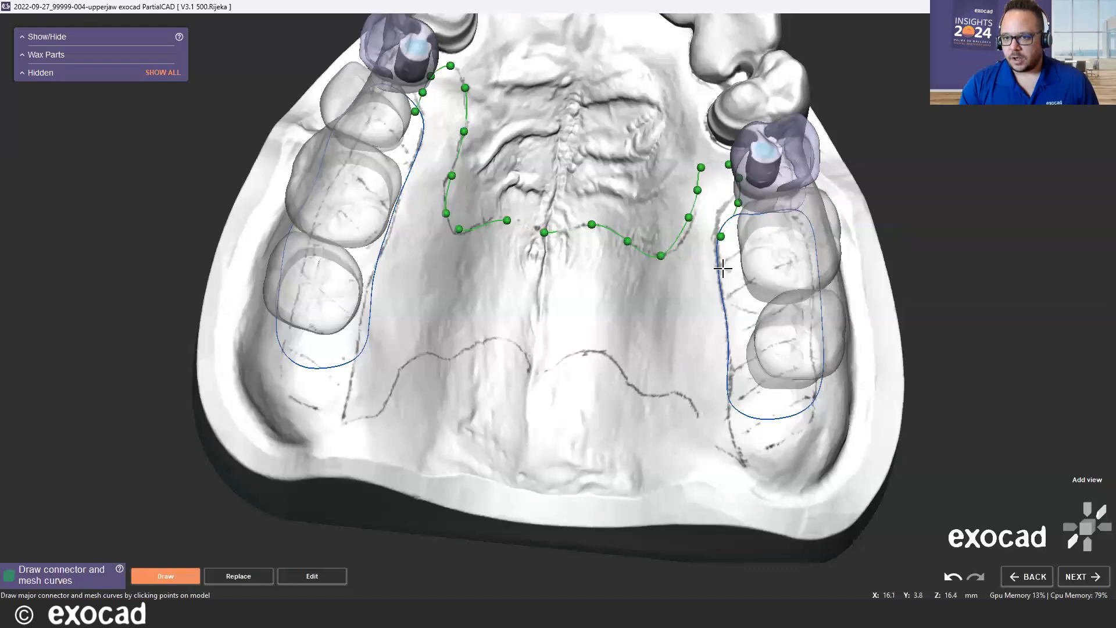
pyautogui.click(723, 268)
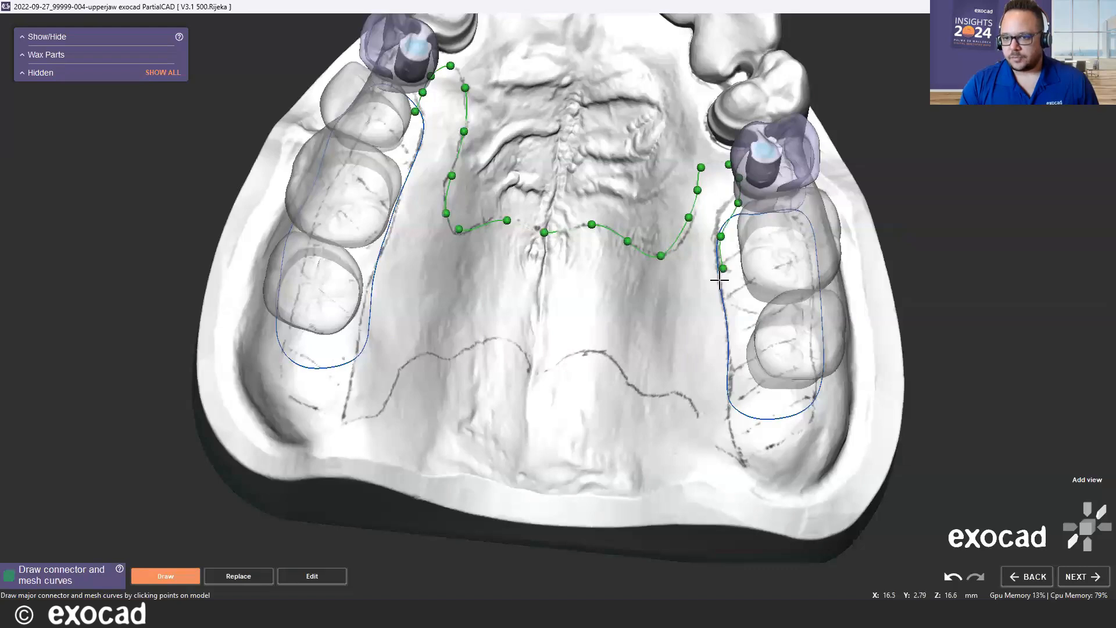
pyautogui.click(733, 352)
pyautogui.click(735, 392)
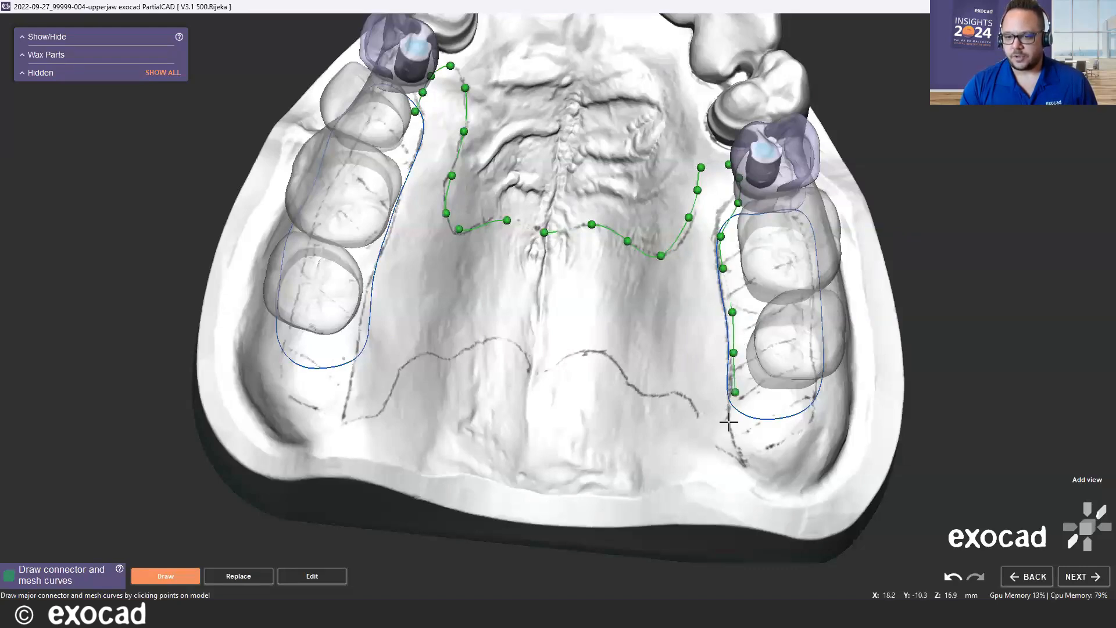
pyautogui.click(729, 420)
# Trace the connector curve along the posterior pencil line from the two-tooth saddle to the palate's midline.
pyautogui.click(707, 428)
pyautogui.click(689, 404)
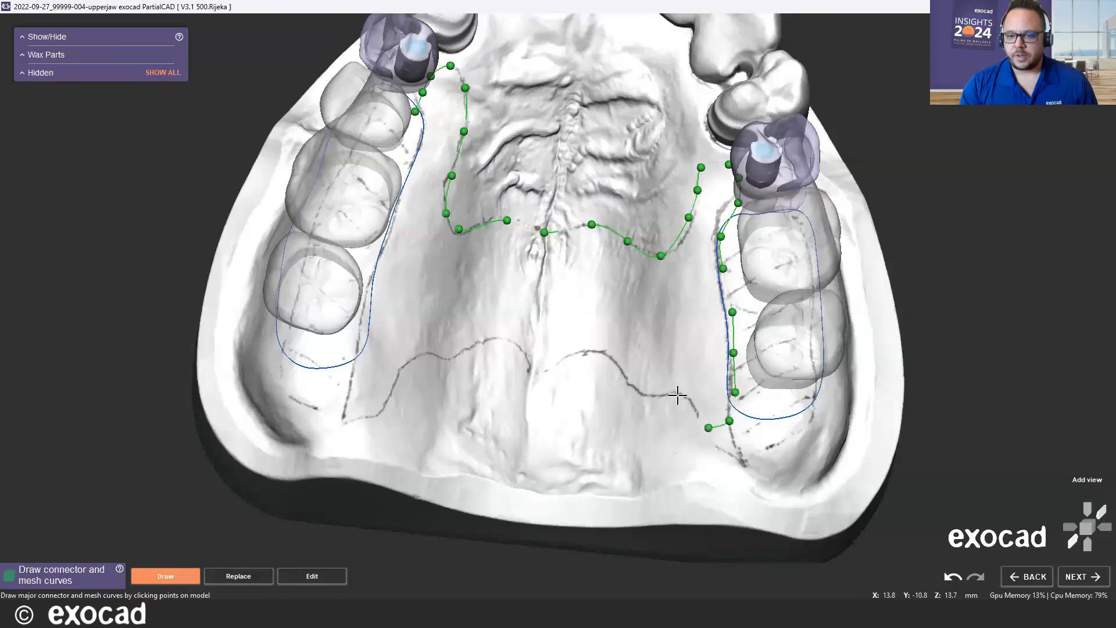
pyautogui.click(663, 390)
pyautogui.click(642, 390)
pyautogui.click(614, 364)
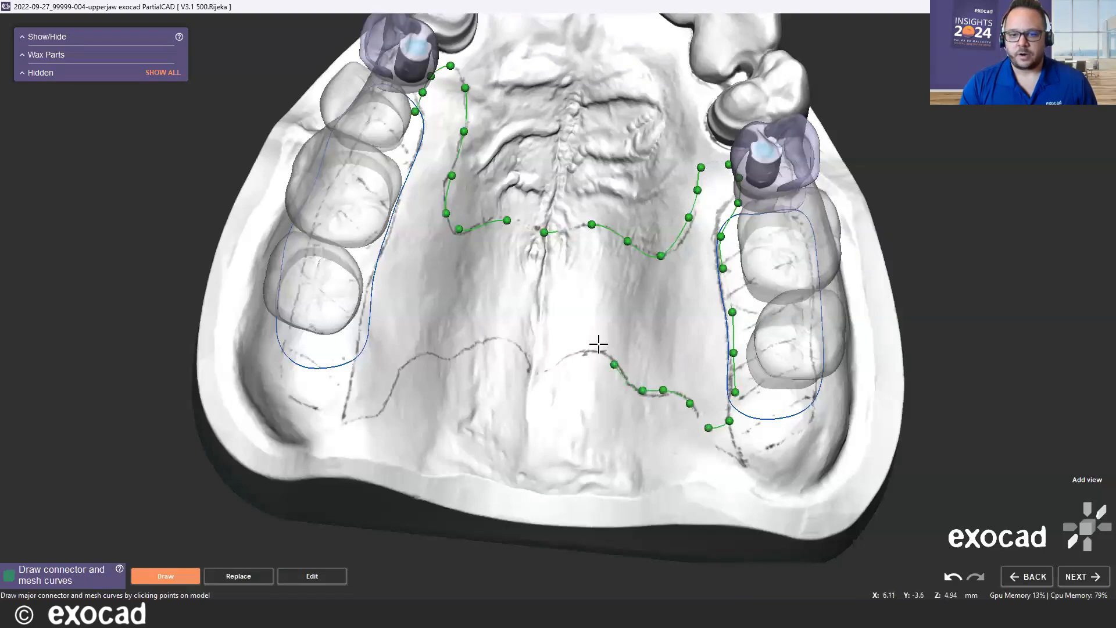
pyautogui.click(582, 349)
pyautogui.click(550, 366)
pyautogui.click(532, 366)
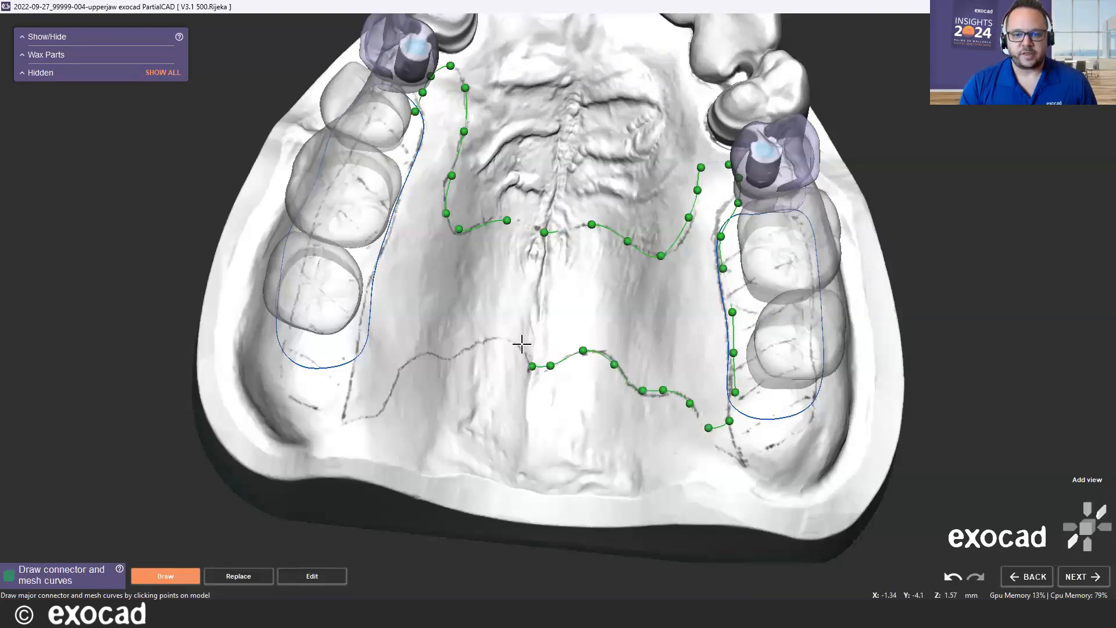
# Continue the connector curve from the midline along the posterior pencil line to the rear of the three-tooth saddle.
pyautogui.click(488, 340)
pyautogui.click(459, 359)
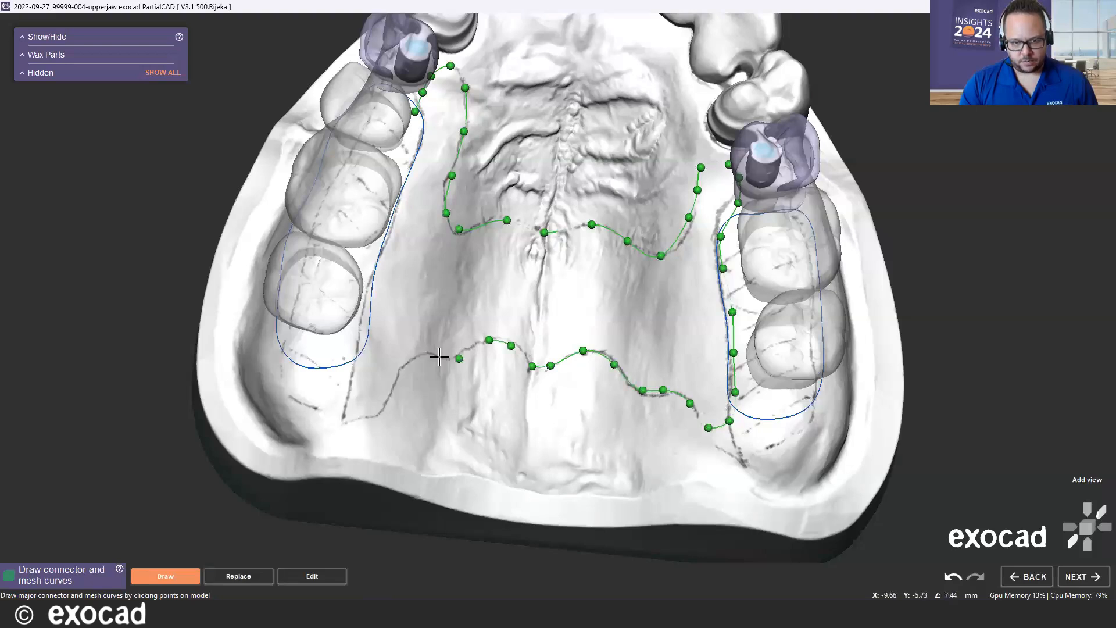
pyautogui.click(429, 352)
pyautogui.click(393, 376)
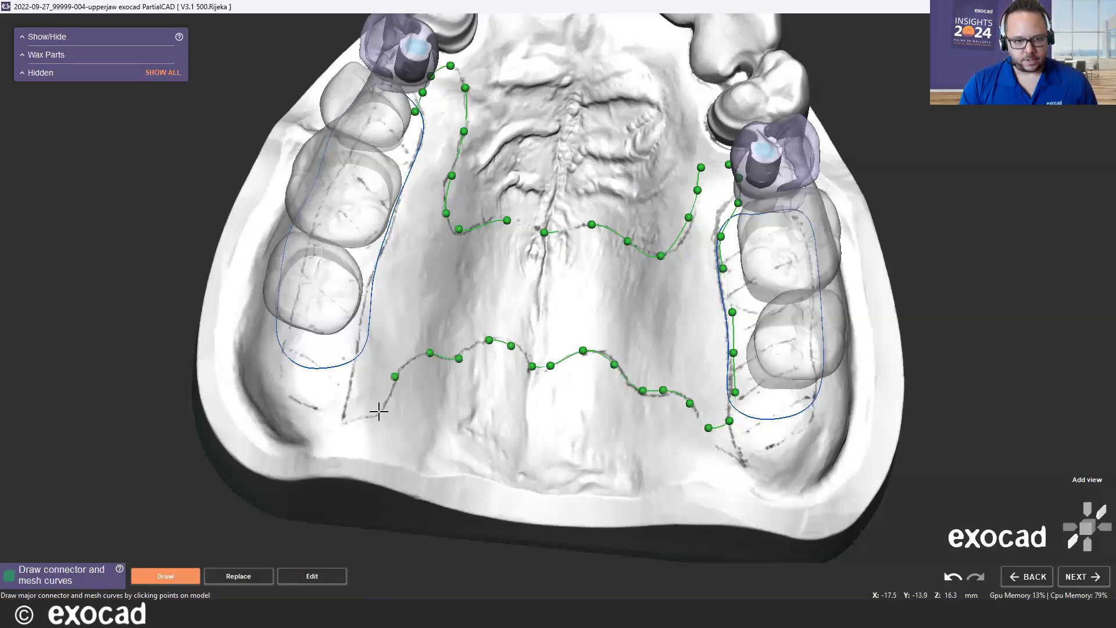
pyautogui.click(380, 411)
pyautogui.click(347, 409)
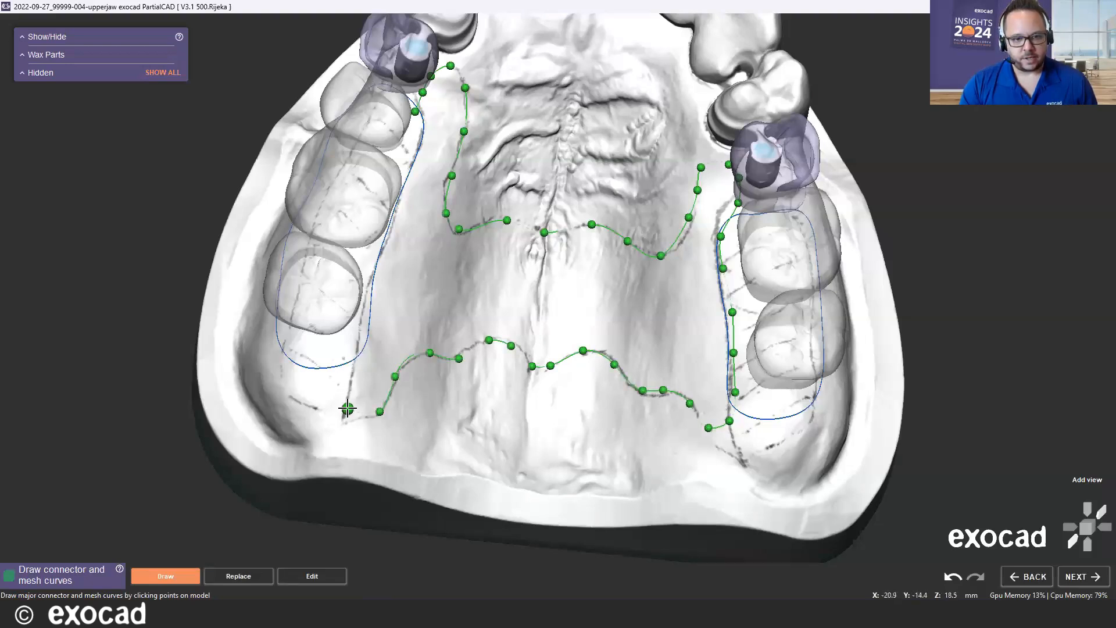
# Shift the connector curve's rear points forward, continue it along the palatal edge of the three-tooth saddle and close it.
pyautogui.moveTo(347, 409); pyautogui.dragTo(378, 386)
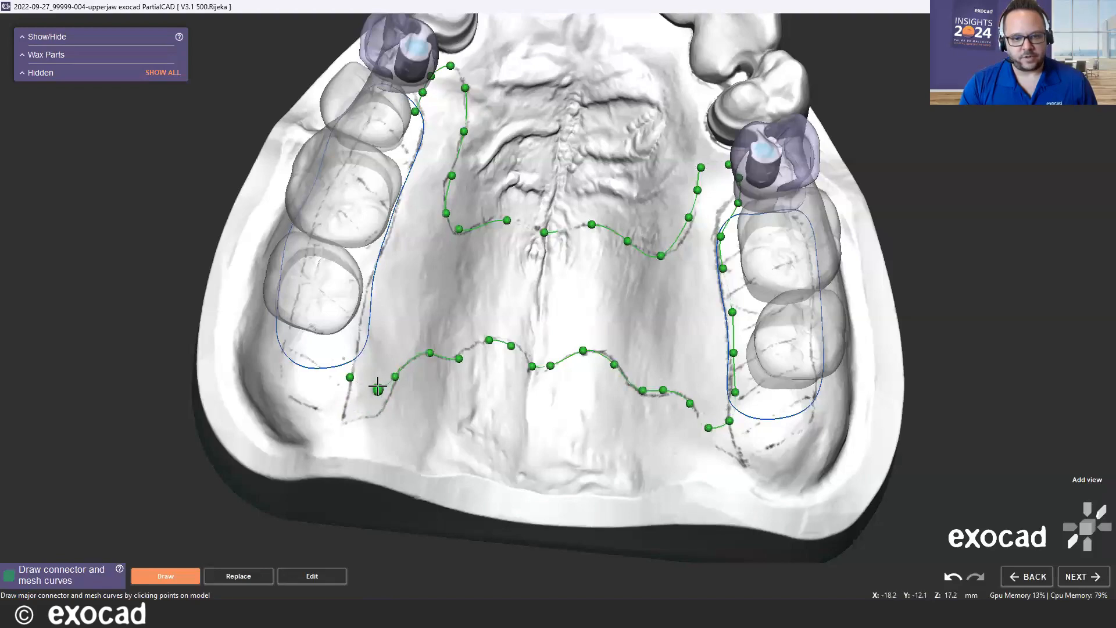
pyautogui.click(359, 333)
pyautogui.moveTo(423, 142); pyautogui.dragTo(399, 274, button='right')
pyautogui.scroll(2, 398, 274)
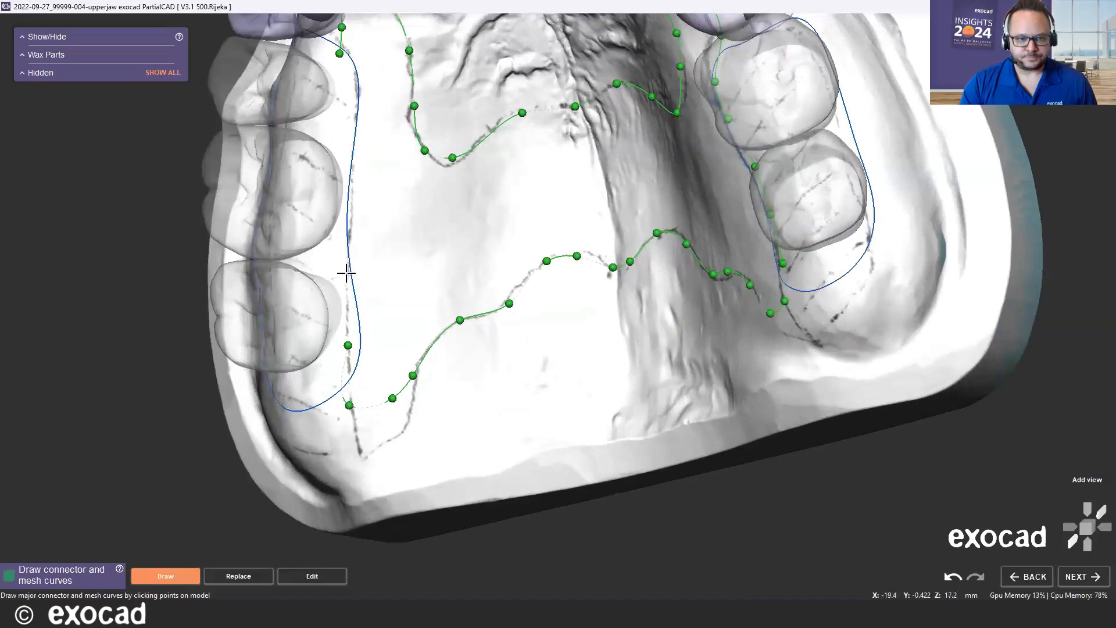
pyautogui.click(346, 273)
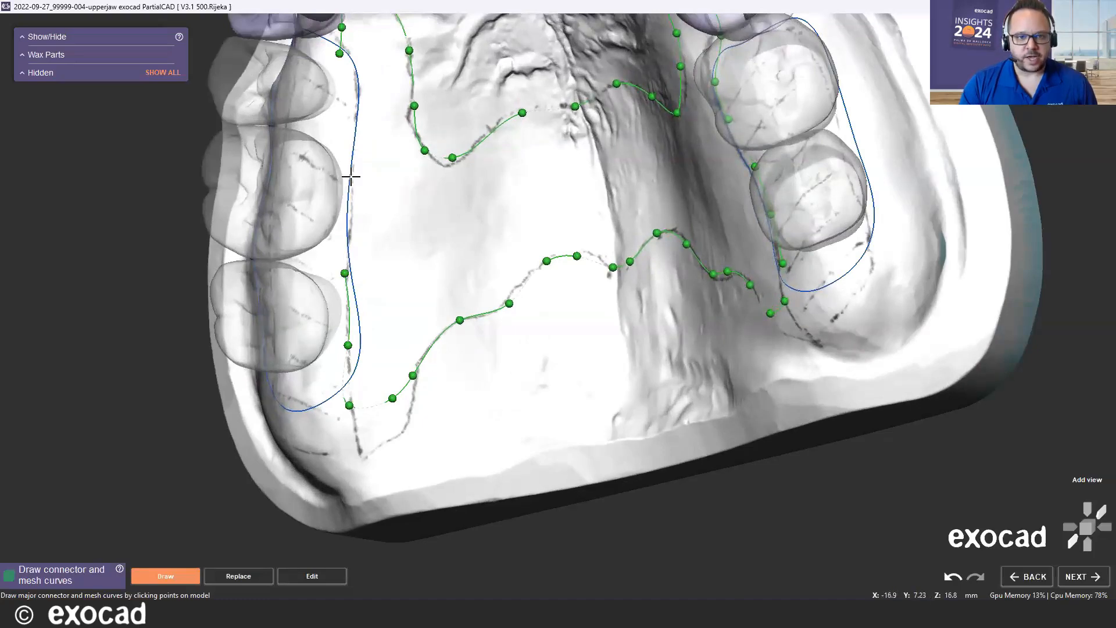
pyautogui.click(348, 172)
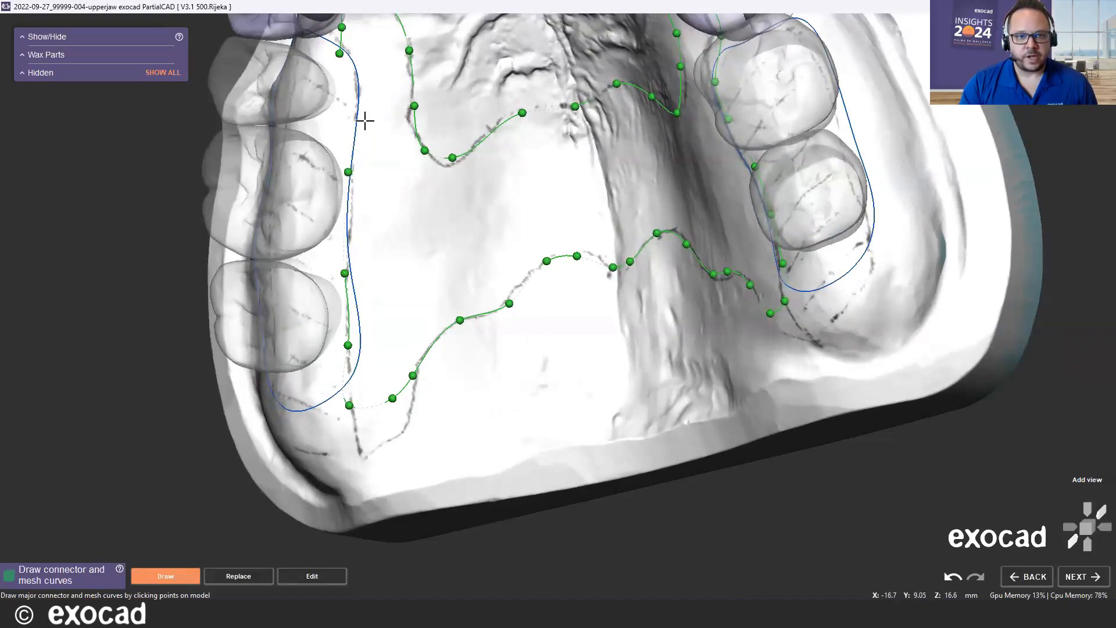
pyautogui.click(350, 92)
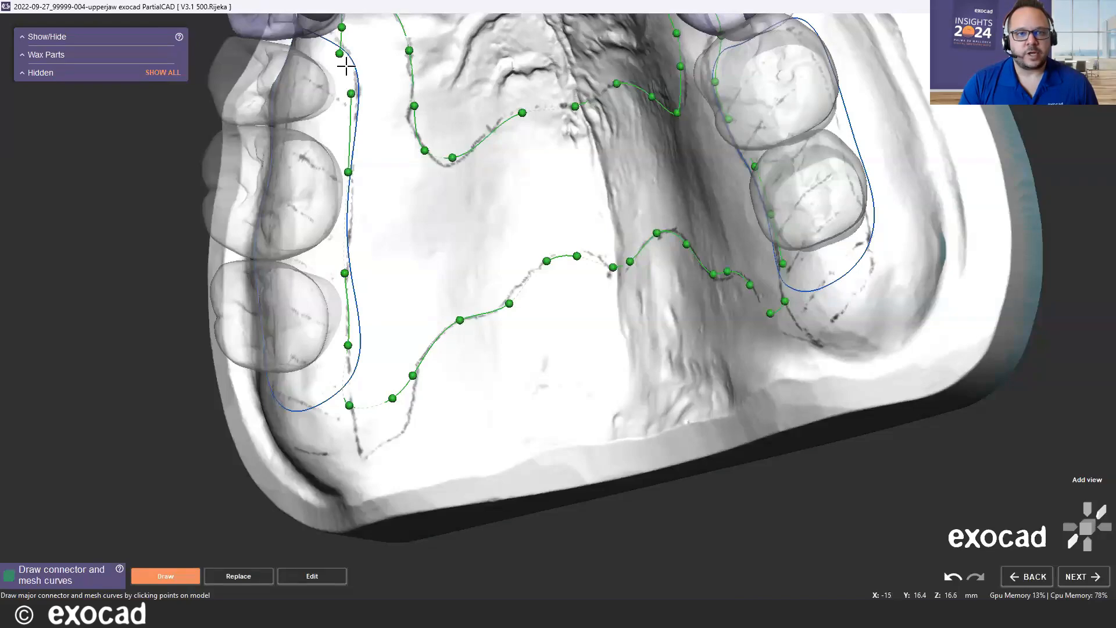
pyautogui.click(343, 62)
pyautogui.scroll(-5, 393, 129)
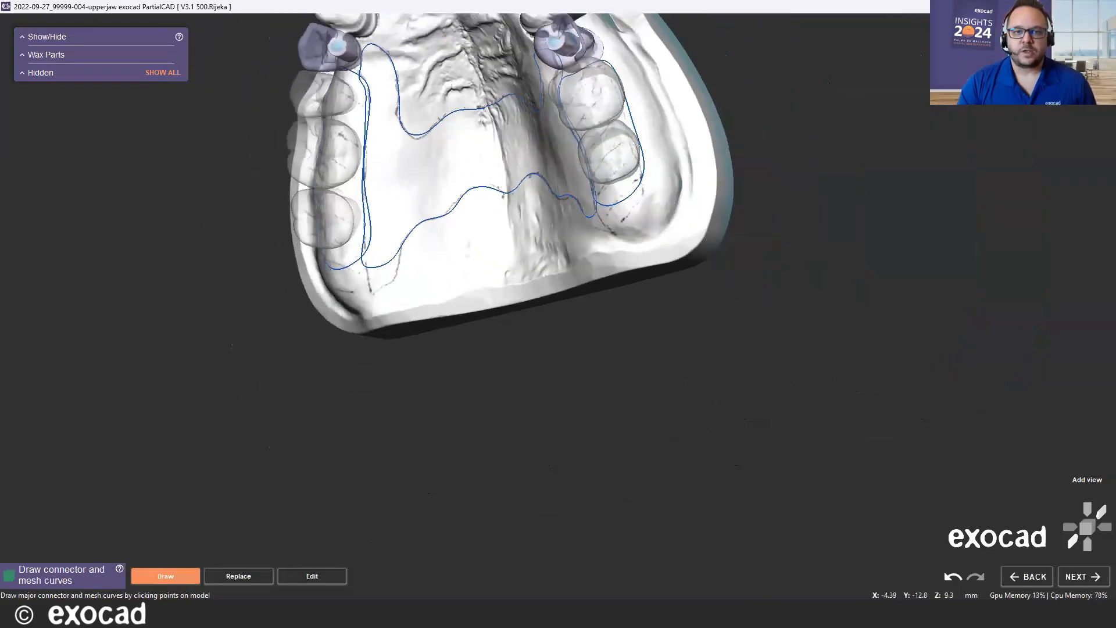
# Adjust the palatal edge of the three-tooth saddle's mesh curve to the pencil line, adding an edit point beside the rear tooth.
pyautogui.moveTo(510, 212); pyautogui.dragTo(471, 212, button='right')
pyautogui.moveTo(386, 176); pyautogui.dragTo(381, 167, button='right')
pyautogui.scroll(5, 374, 198)
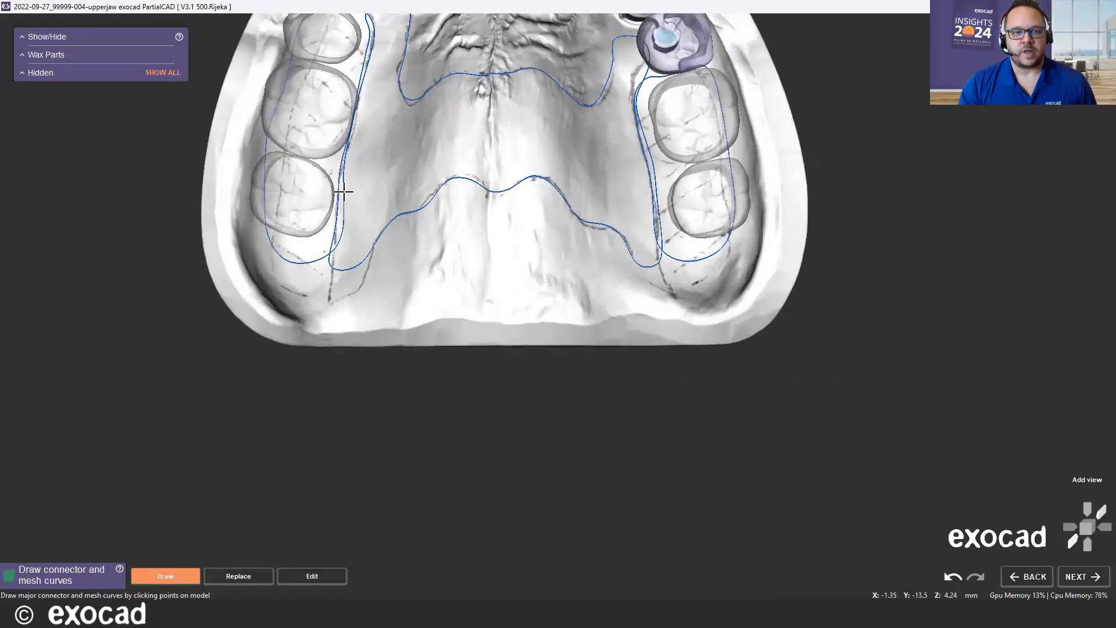
pyautogui.click(313, 574)
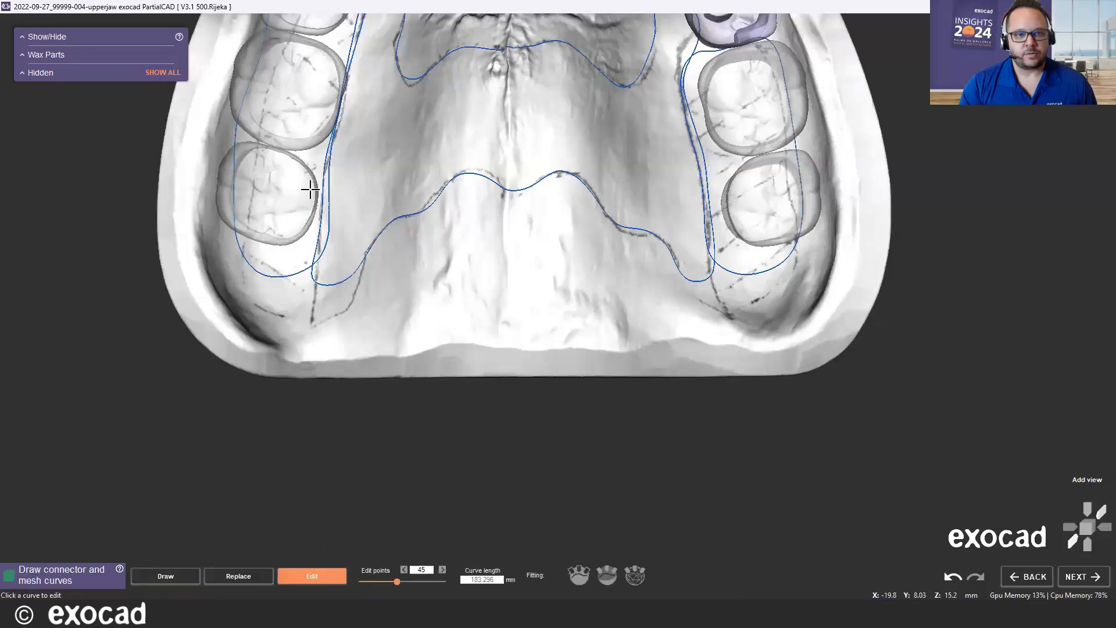
pyautogui.scroll(2, 317, 186)
pyautogui.click(325, 182)
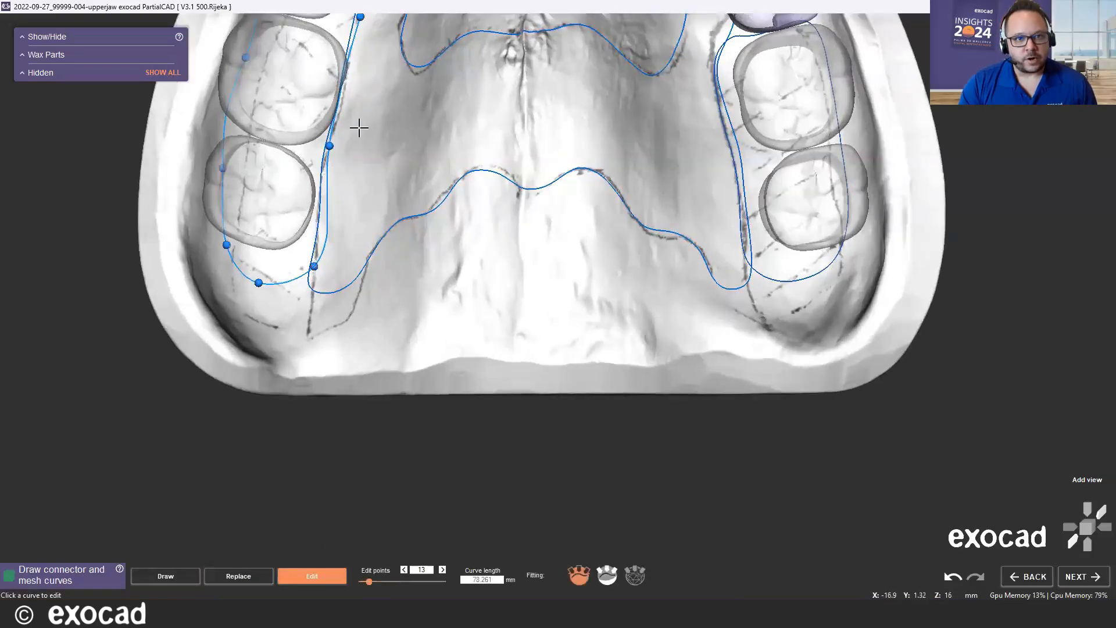
pyautogui.scroll(1, 484, 216)
pyautogui.moveTo(360, 142); pyautogui.dragTo(538, 329, button='middle')
pyautogui.moveTo(538, 329); pyautogui.dragTo(533, 329, button='right')
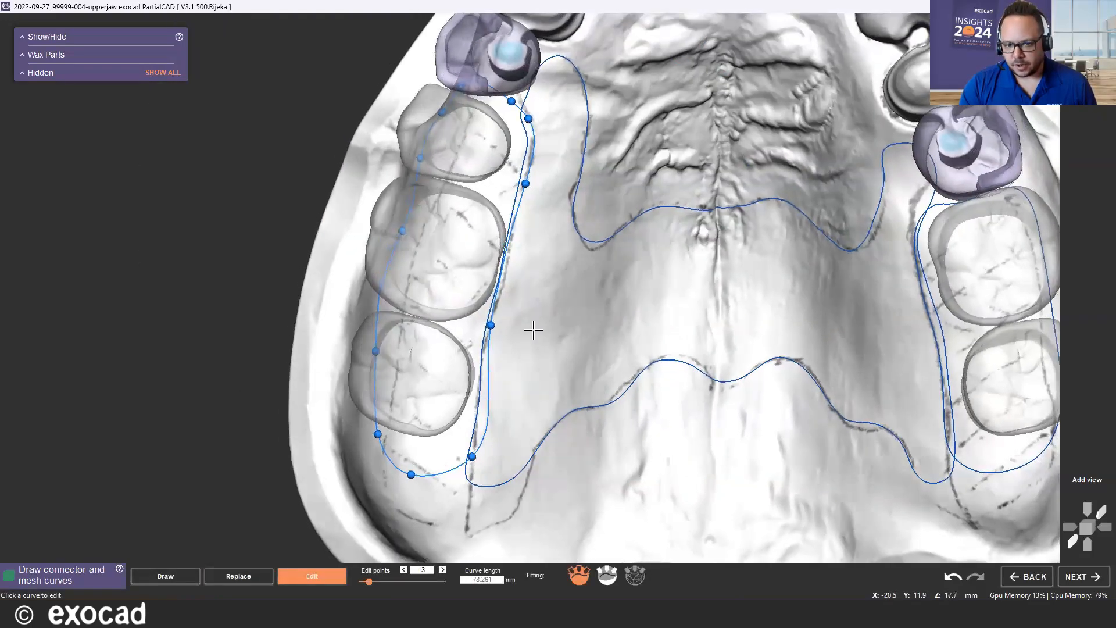
pyautogui.moveTo(492, 324)
pyautogui.mouseDown()
pyautogui.moveTo(503, 294)
pyautogui.moveTo(499, 306)
pyautogui.mouseUp()
pyautogui.click(491, 402)
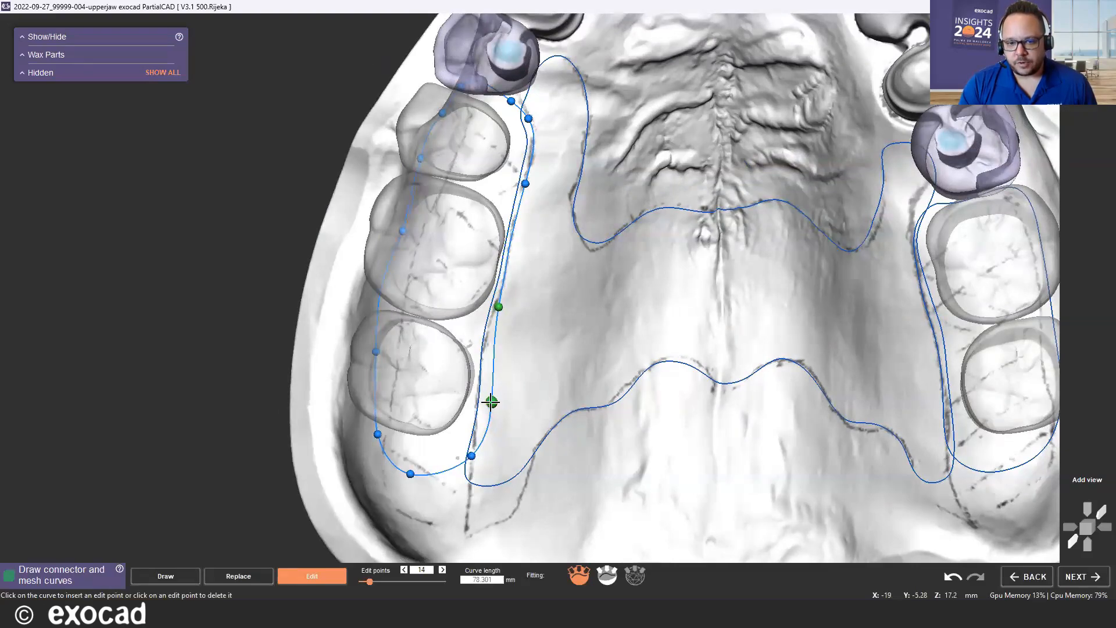
pyautogui.moveTo(491, 402); pyautogui.dragTo(483, 400)
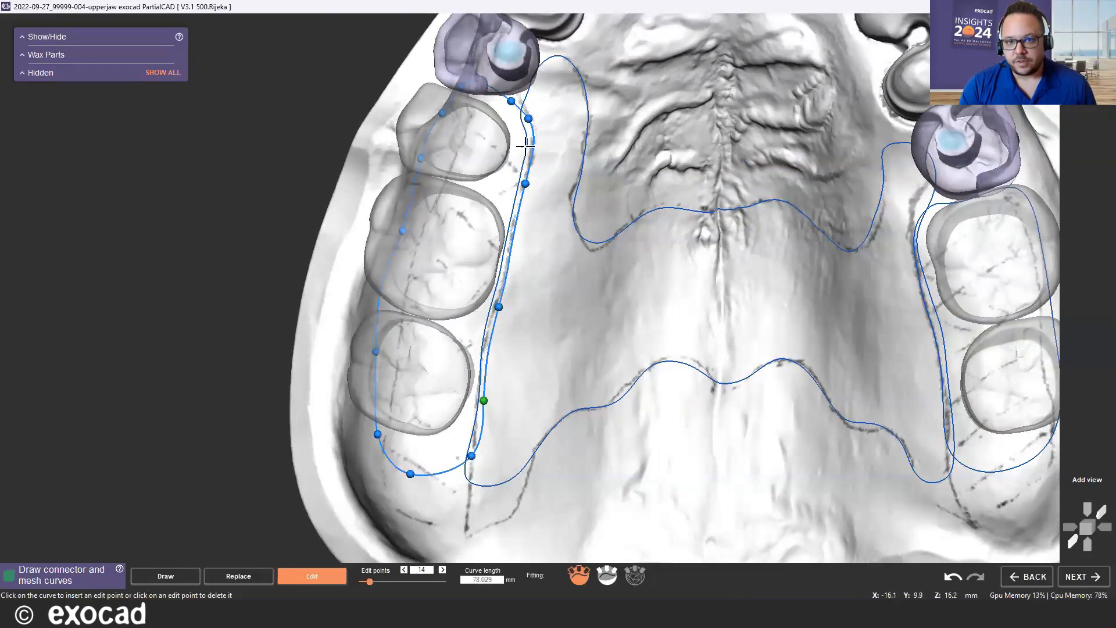
# Reshape the palatal edge of the two-tooth saddle's mesh curve by moving its edit points outward toward the pencil line.
pyautogui.scroll(-3, 722, 261)
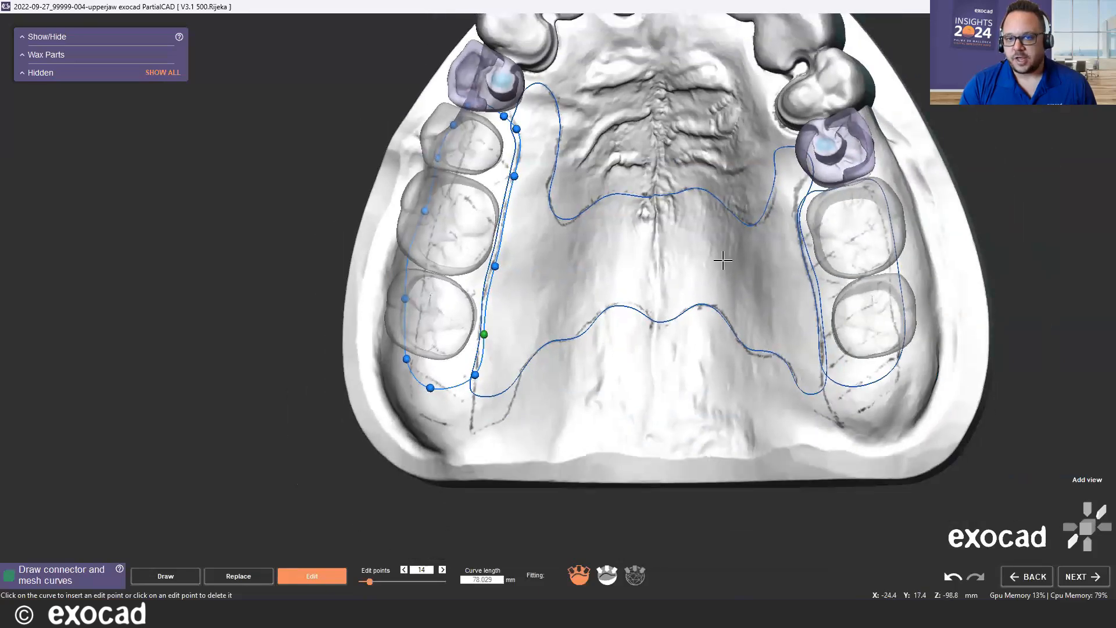
pyautogui.scroll(3, 721, 262)
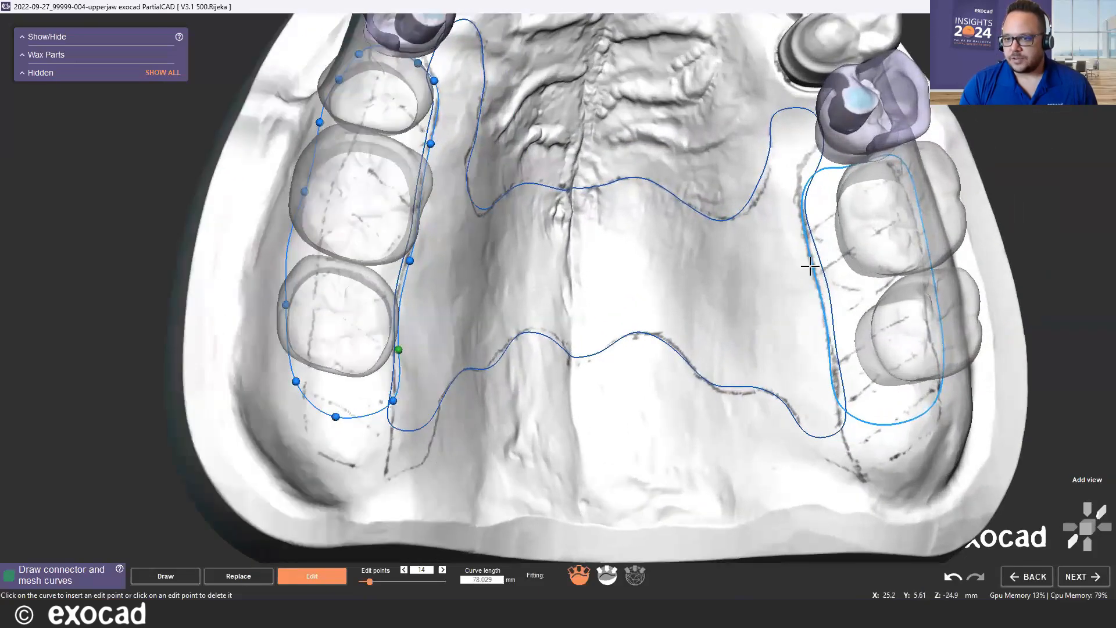
pyautogui.click(812, 284)
pyautogui.moveTo(827, 345); pyautogui.dragTo(825, 344)
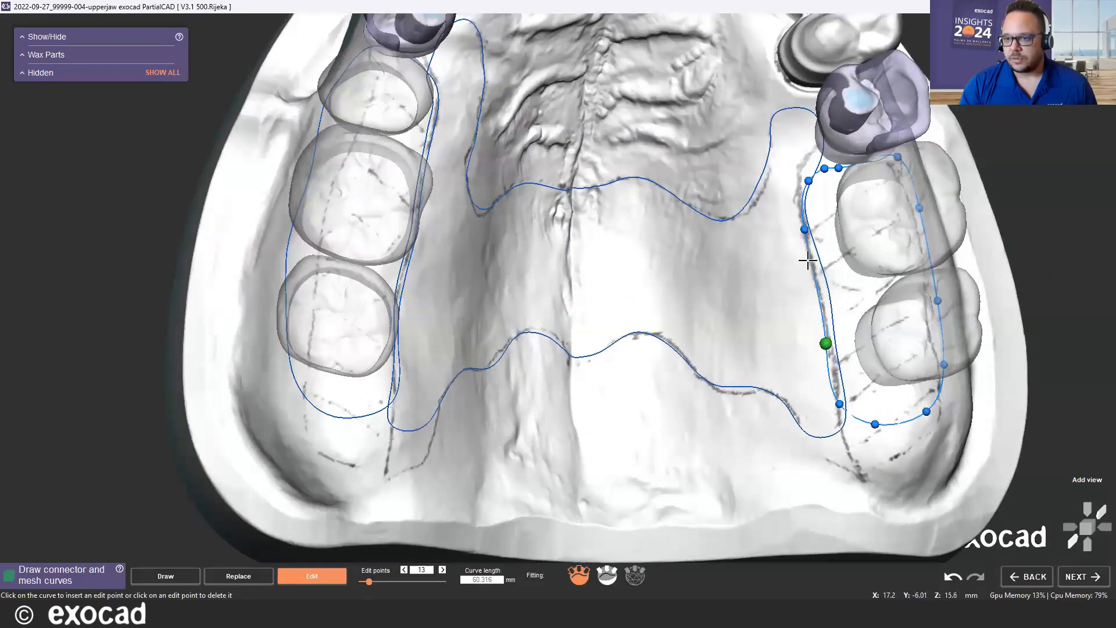
pyautogui.moveTo(804, 229); pyautogui.dragTo(800, 228)
pyautogui.moveTo(809, 181); pyautogui.dragTo(804, 175)
pyautogui.scroll(-3, 770, 110)
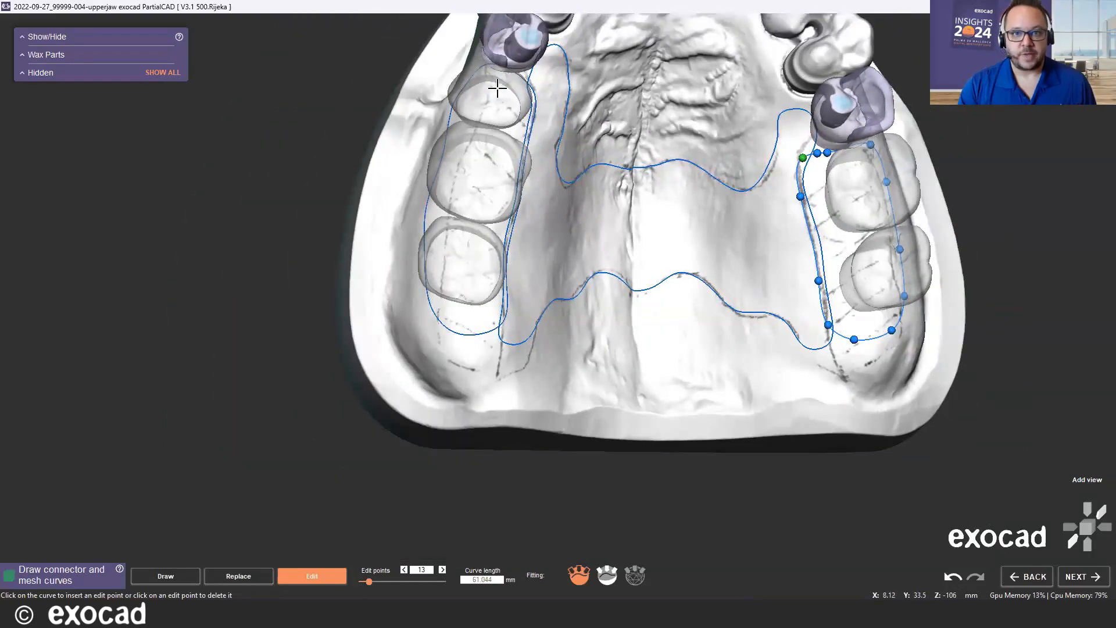
pyautogui.middleClick(698, 114)
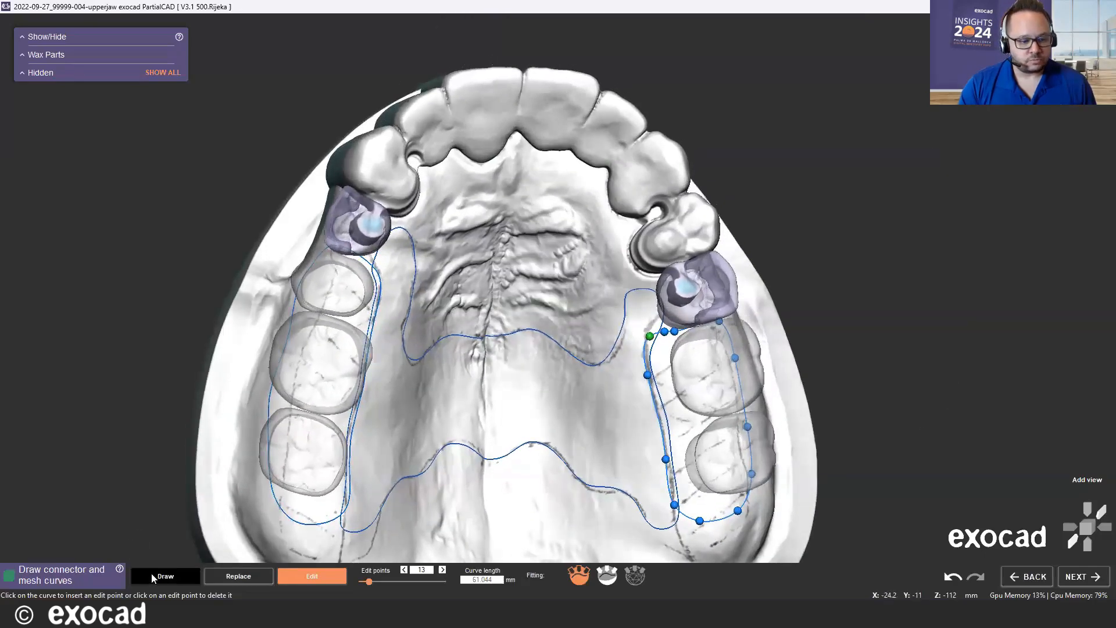
# Draw a small closed tissue-support curve beneath the front tooth of the three-tooth saddle.
pyautogui.click(152, 574)
pyautogui.scroll(2, 328, 281)
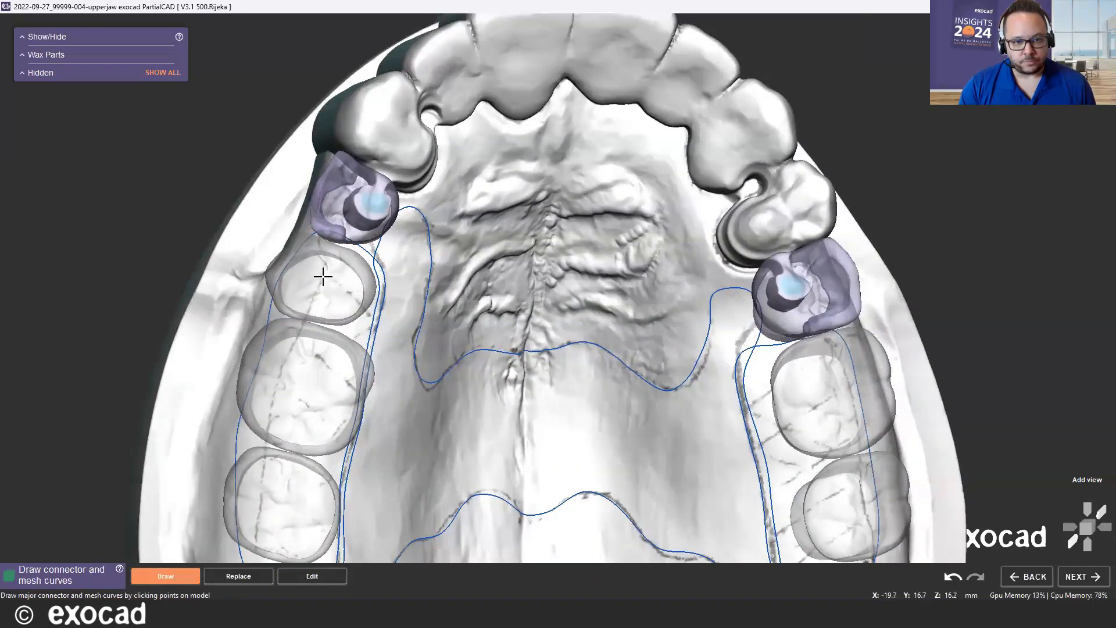
pyautogui.click(323, 278)
pyautogui.click(341, 285)
pyautogui.click(329, 298)
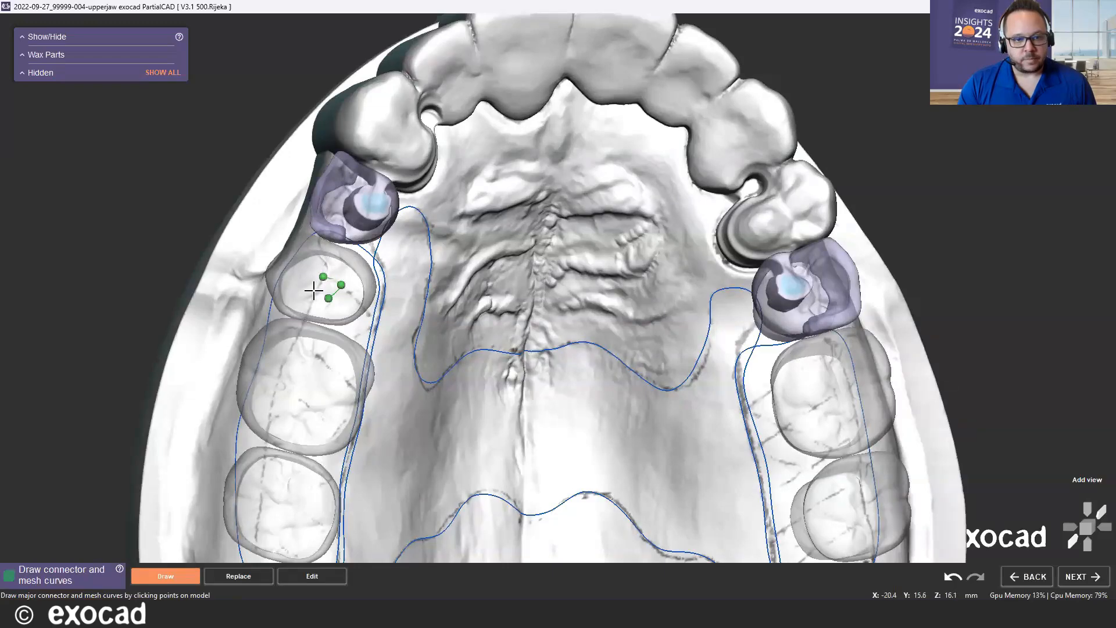
pyautogui.doubleClick(315, 290)
# Draw small closed tissue-support curves beneath the middle and rear teeth of the three-tooth saddle.
pyautogui.click(299, 378)
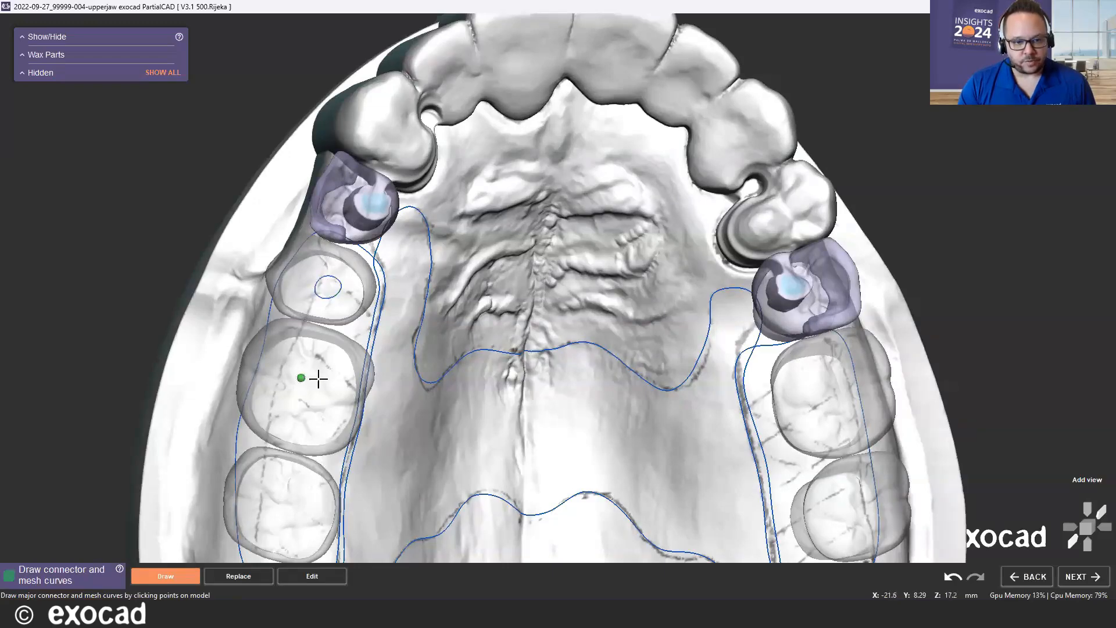
pyautogui.click(319, 384)
pyautogui.click(311, 401)
pyautogui.doubleClick(298, 388)
pyautogui.scroll(-3, 298, 388)
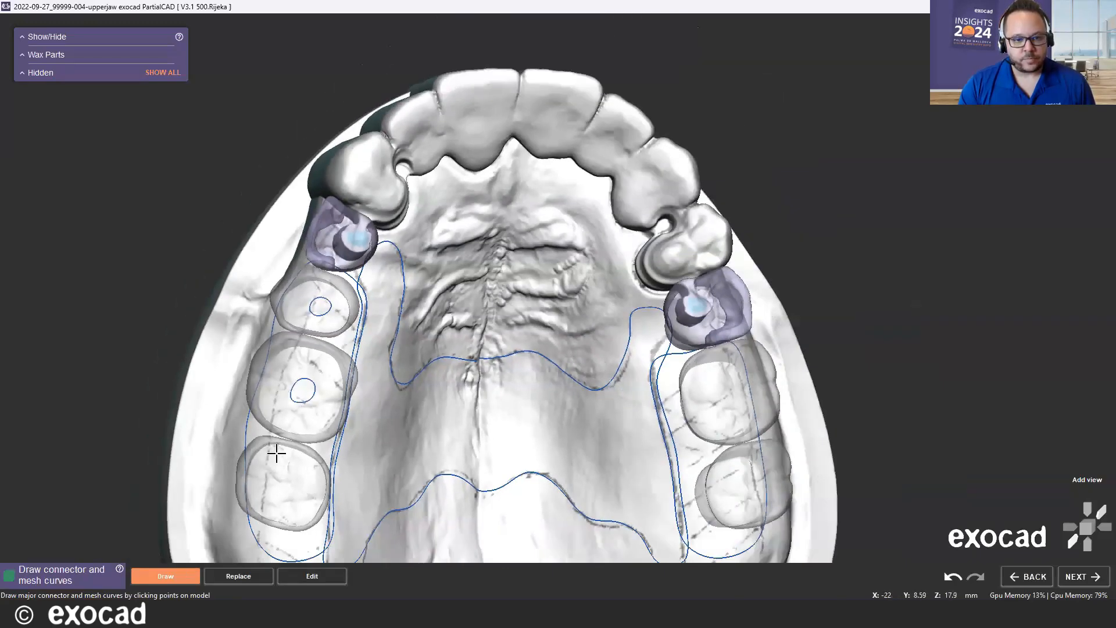
pyautogui.click(293, 480)
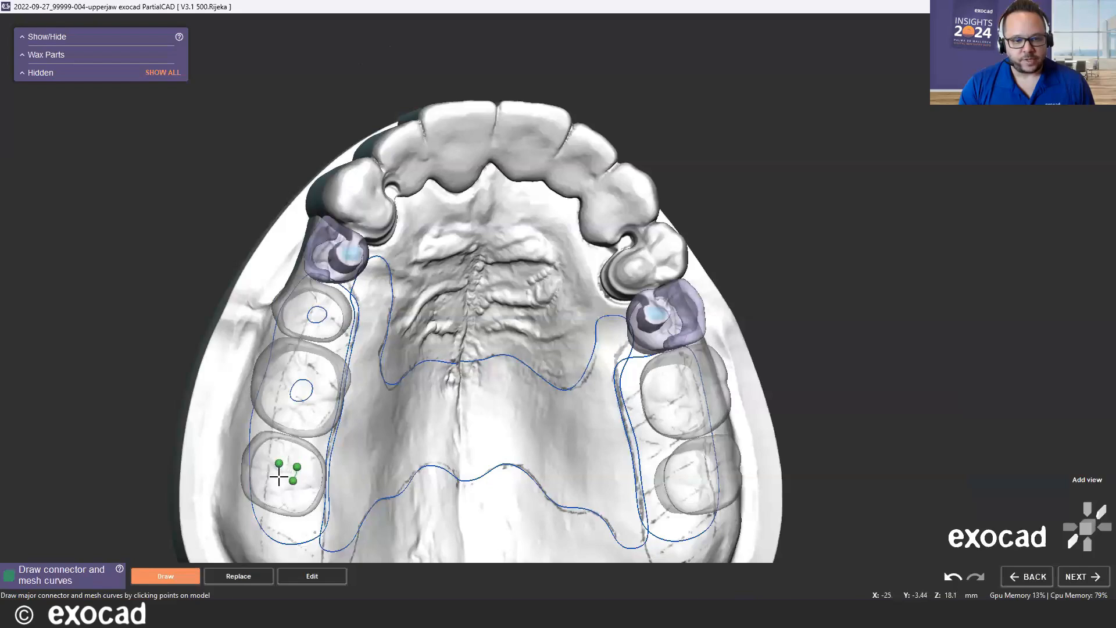
pyautogui.doubleClick(279, 475)
# Draw a small closed tissue-support curve beneath the rear tooth of the two-tooth saddle.
pyautogui.scroll(4, 654, 477)
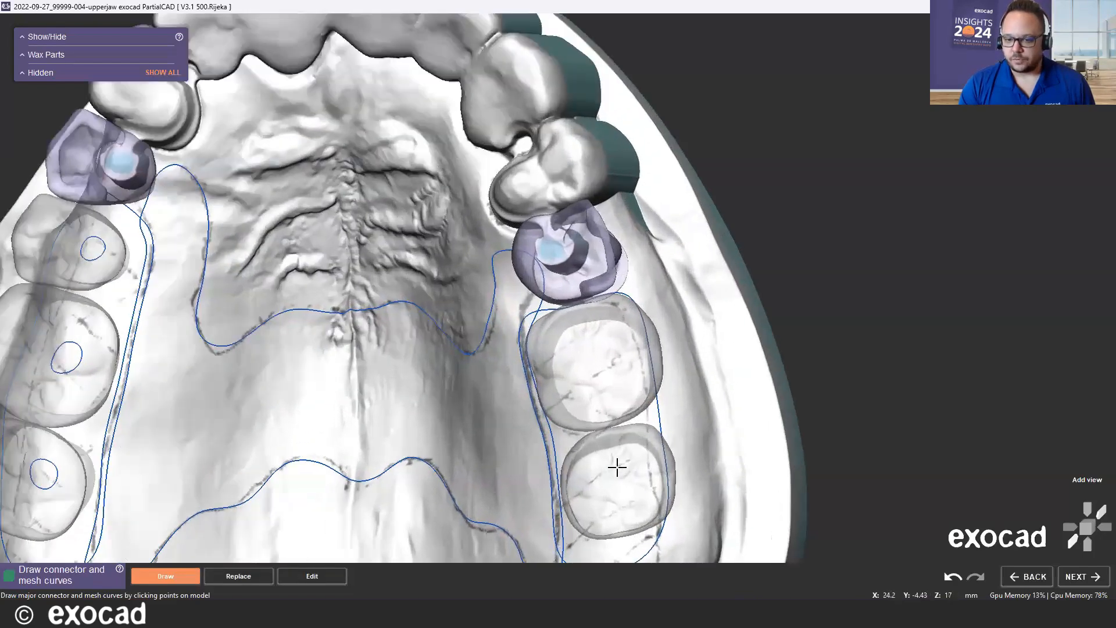
pyautogui.click(629, 476)
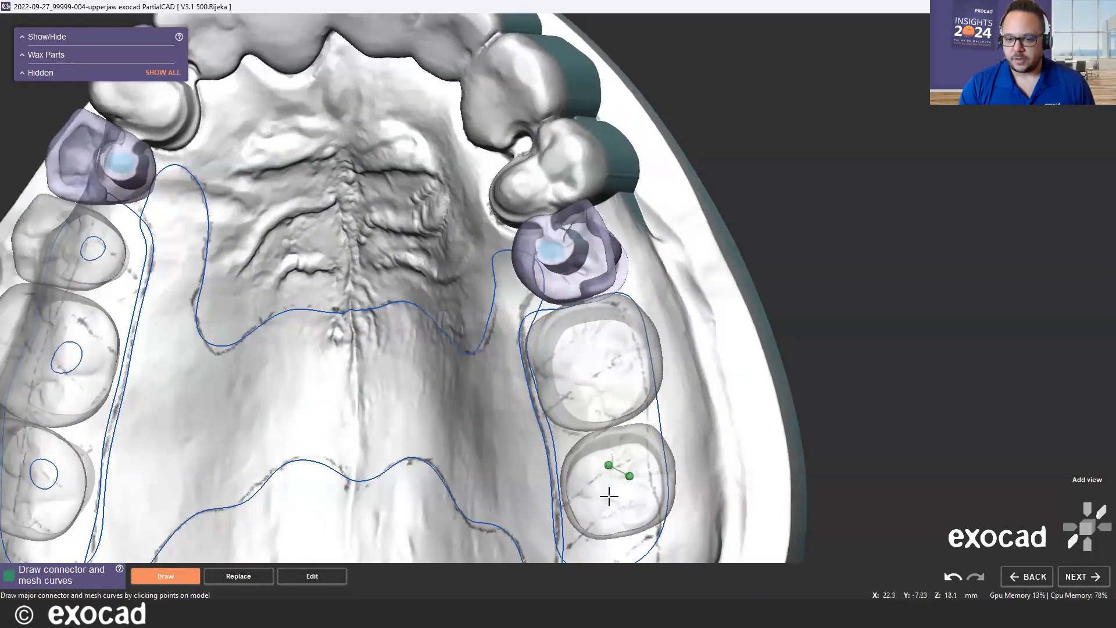
pyautogui.click(609, 496)
pyautogui.doubleClick(598, 478)
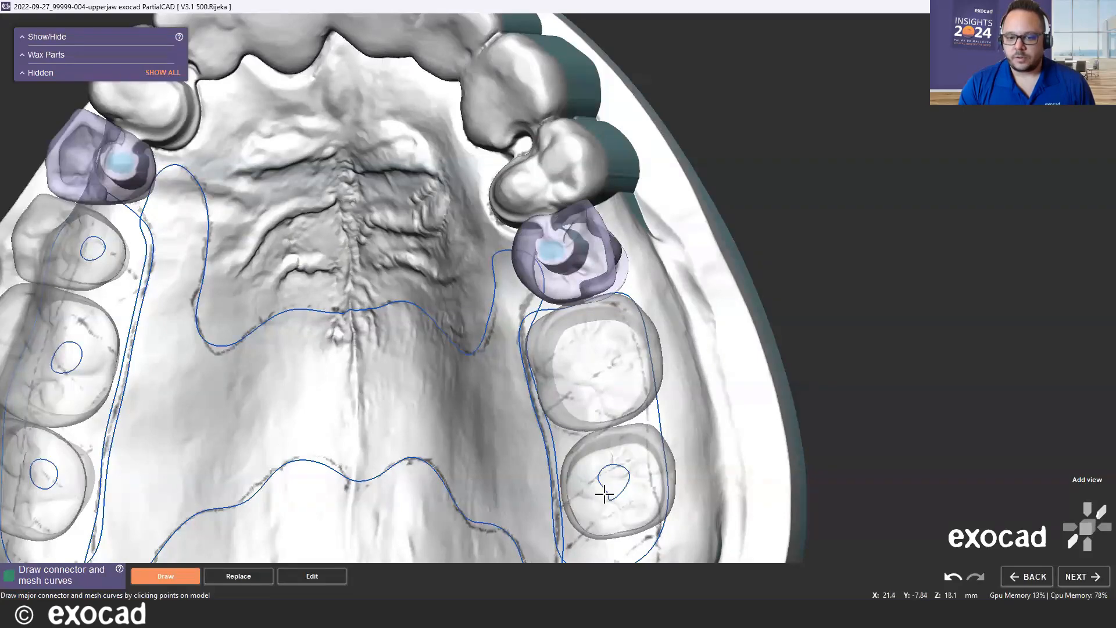
# Draw a small closed tissue-support curve beneath the front tooth of the two-tooth saddle.
pyautogui.click(592, 354)
pyautogui.click(605, 352)
pyautogui.click(612, 367)
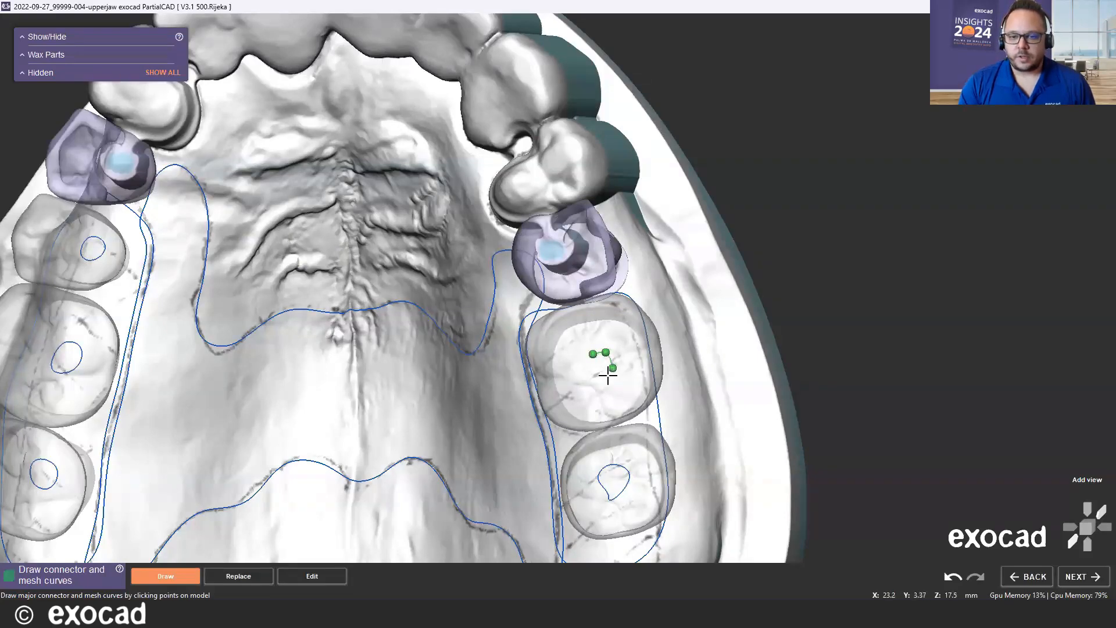
pyautogui.click(605, 382)
pyautogui.doubleClick(580, 375)
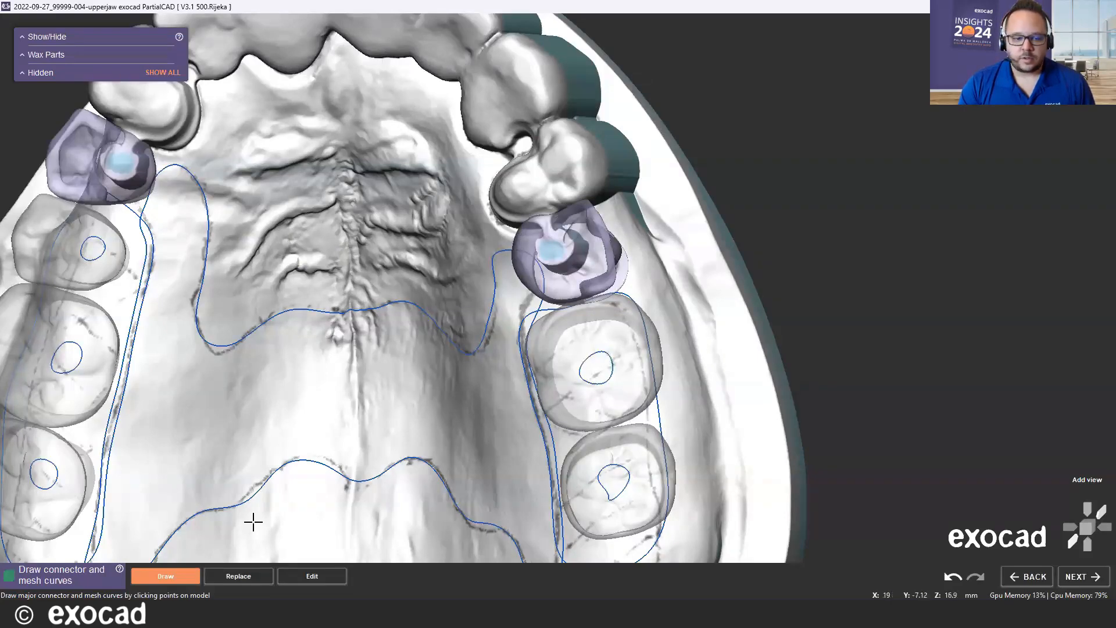
# Edit the tissue-support curve beneath the two-tooth saddle's rear tooth, moving a point on its rear side to round the outline.
pyautogui.click(296, 575)
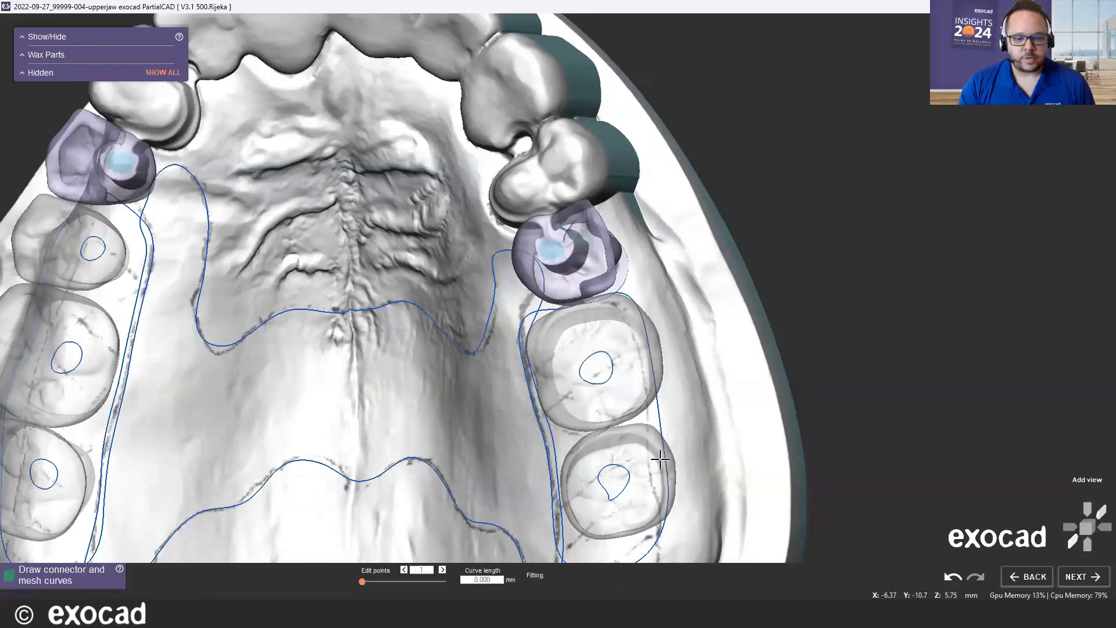
pyautogui.click(607, 497)
pyautogui.moveTo(608, 496); pyautogui.dragTo(622, 494)
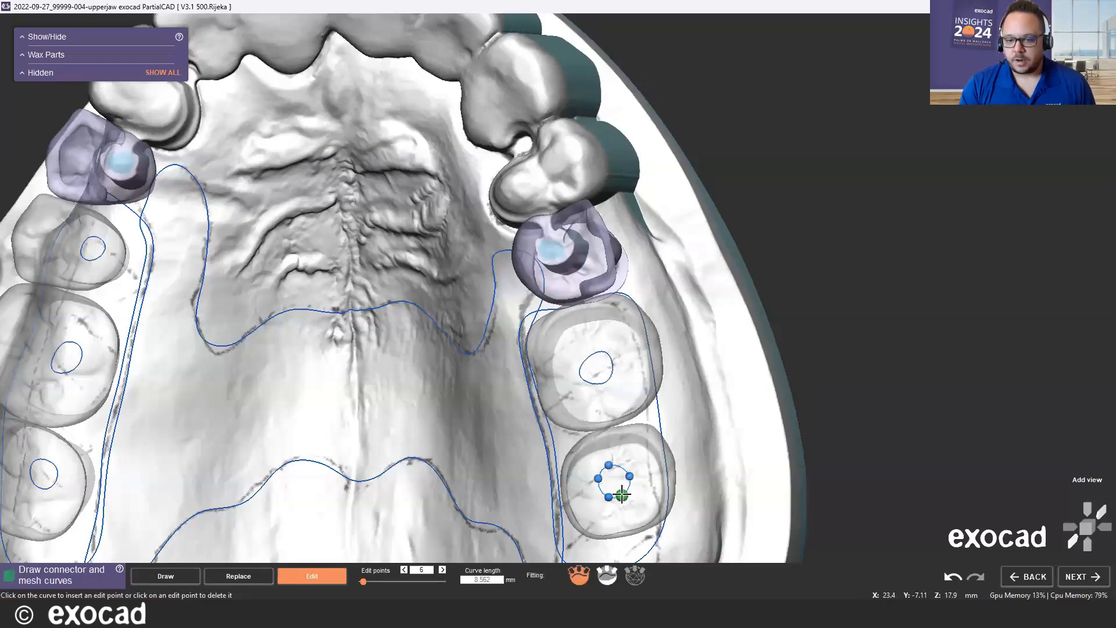
pyautogui.scroll(-5, 565, 443)
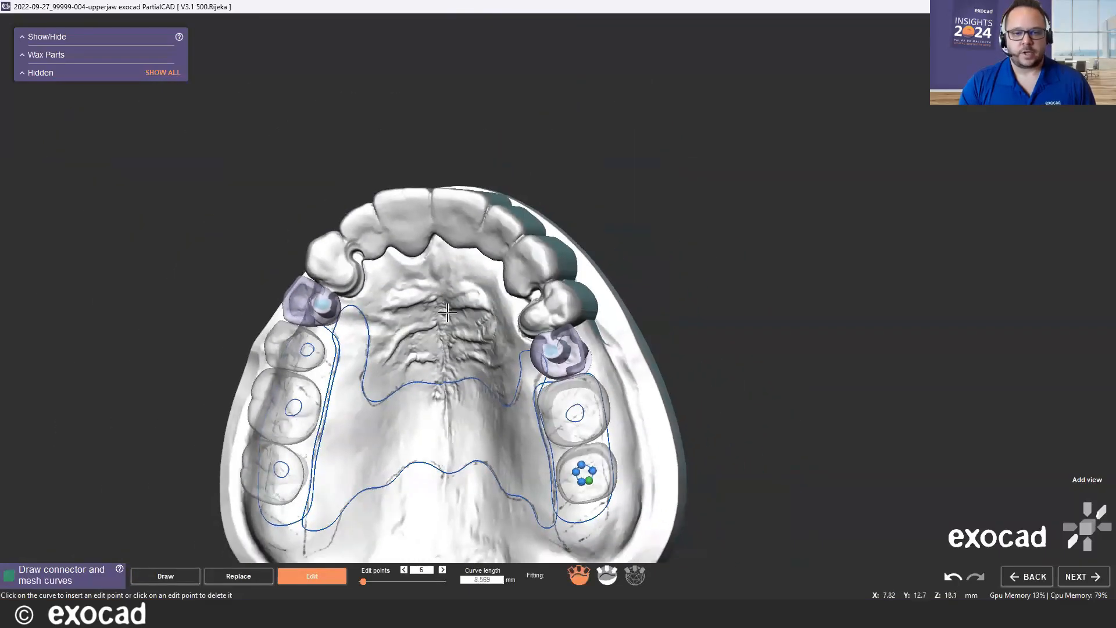
pyautogui.moveTo(650, 377); pyautogui.dragTo(725, 359, button='right')
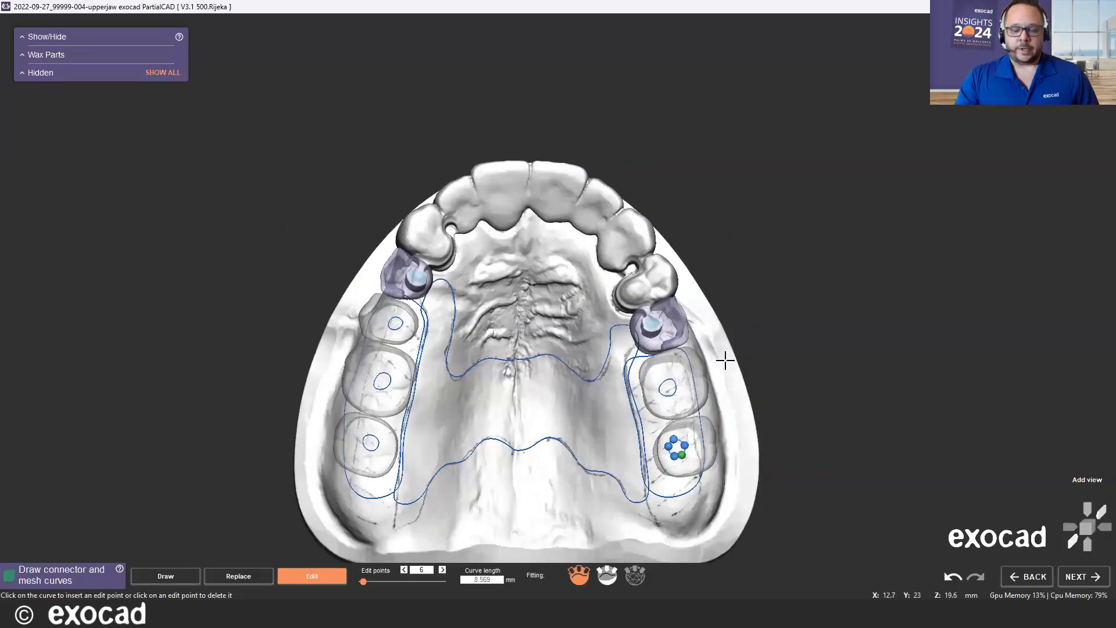
# Advance to applying the mesh and connector, and enable a 0.750 mm mesh rim for the round-hole mesh.
pyautogui.click(1082, 576)
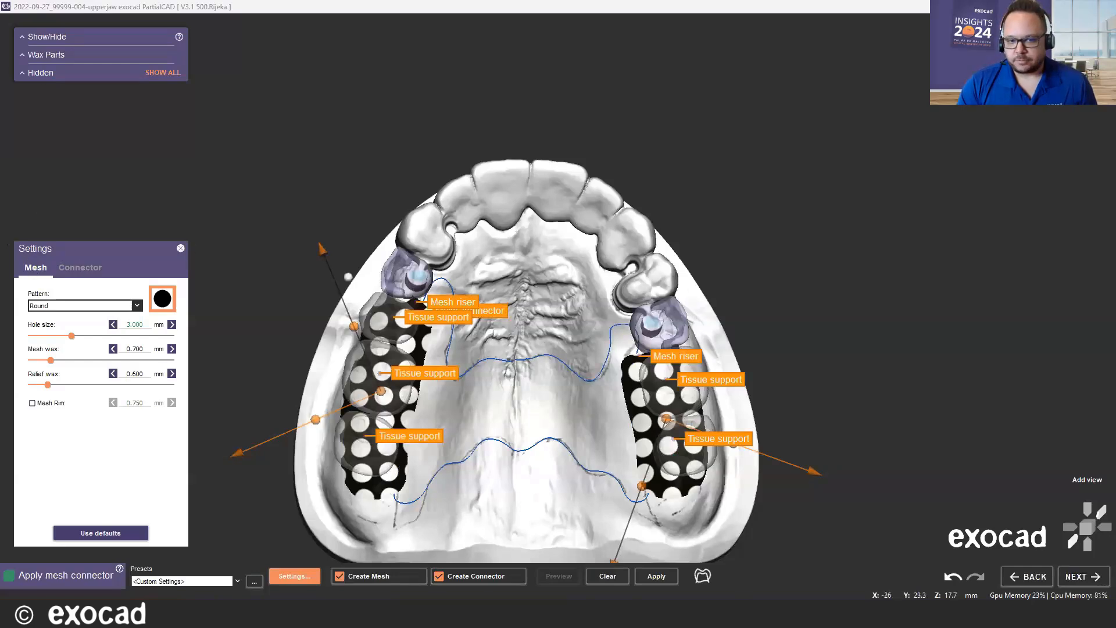
pyautogui.moveTo(491, 271); pyautogui.dragTo(496, 210, button='middle')
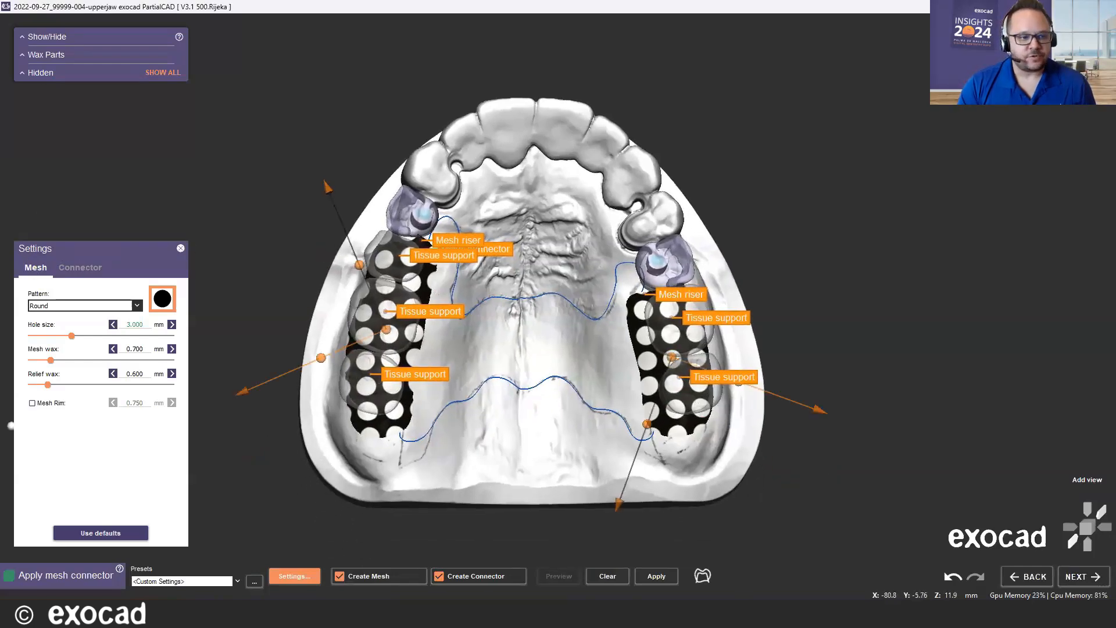
pyautogui.click(32, 403)
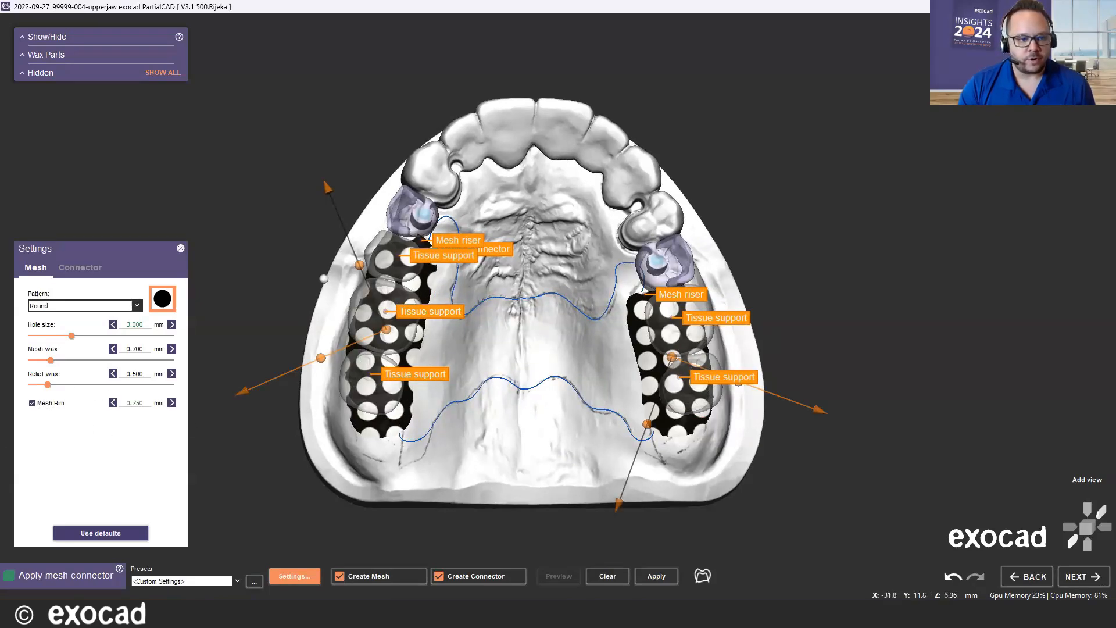
pyautogui.scroll(-3, 373, 274)
pyautogui.moveTo(412, 508); pyautogui.dragTo(462, 486, button='middle')
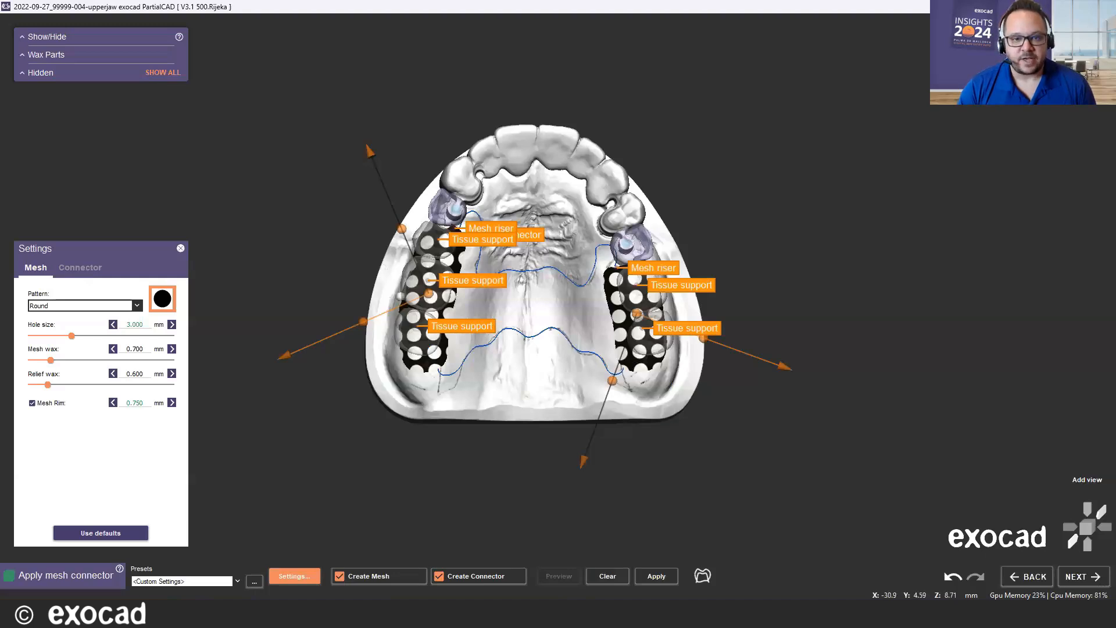
# Try the Round Packed Closer mesh pattern, and switch the mesh to the Round Packed pattern.
pyautogui.click(138, 306)
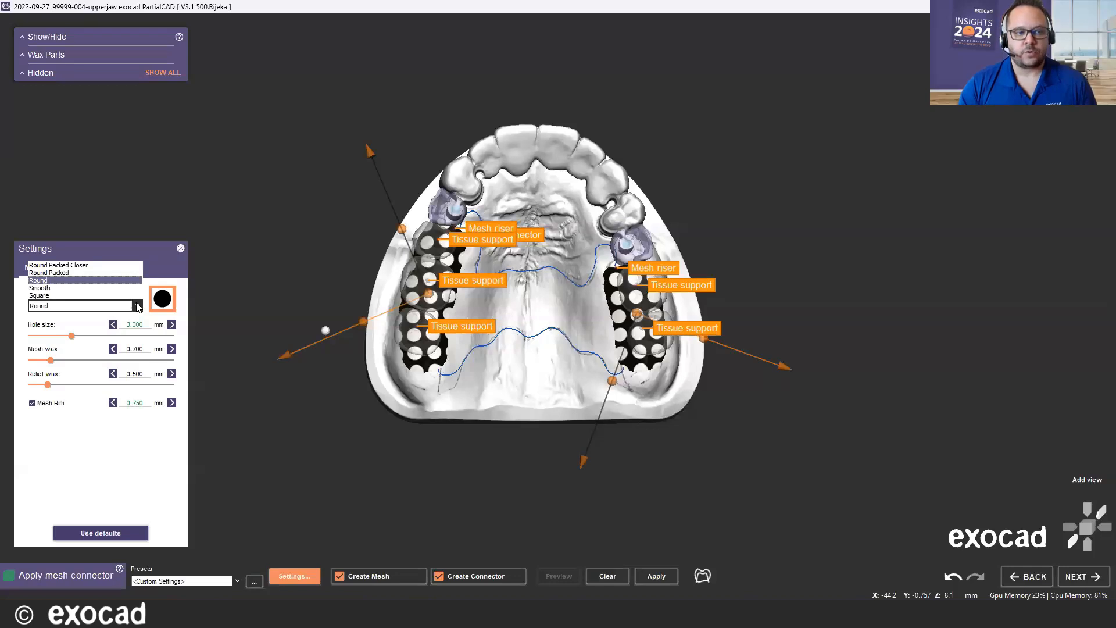
pyautogui.click(88, 266)
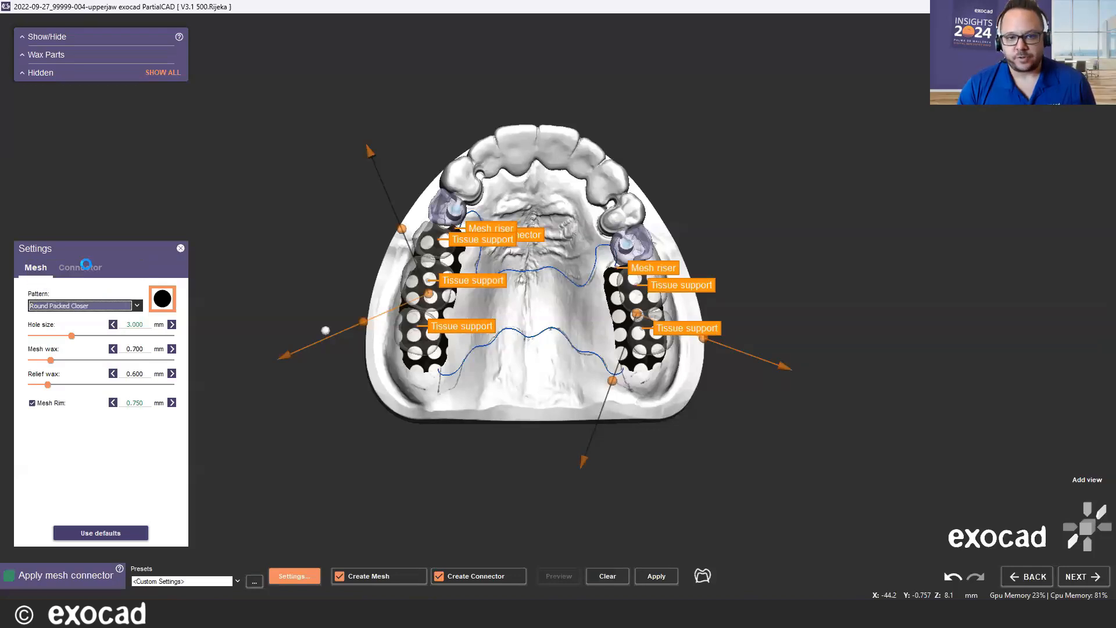
pyautogui.click(137, 306)
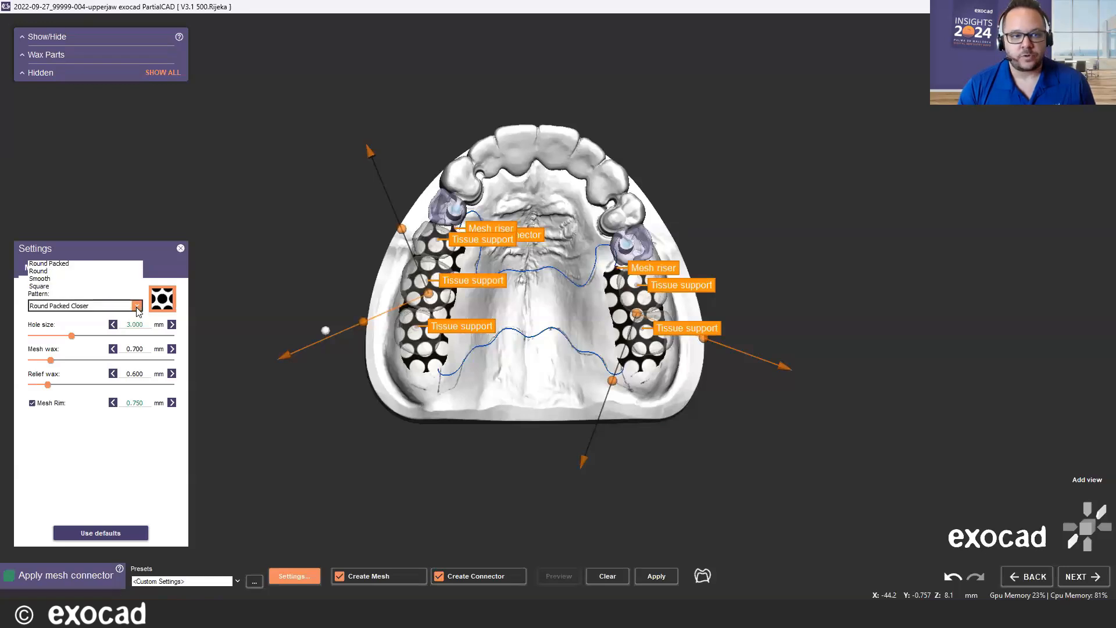
pyautogui.click(96, 273)
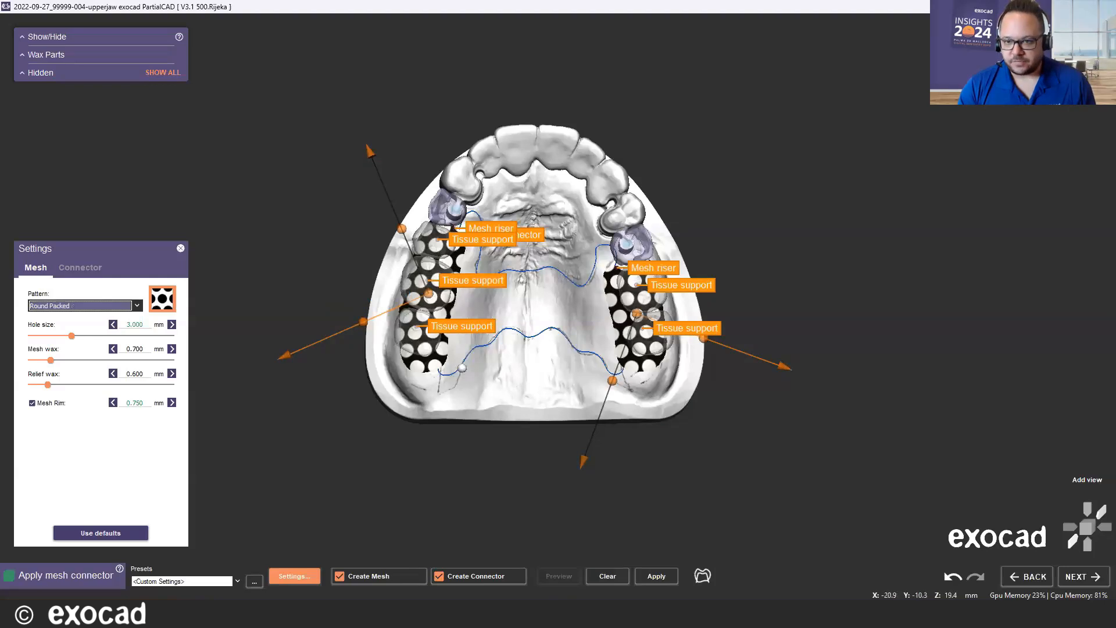
# Shift the hole pattern of the three-tooth saddle's mesh slightly outward, and set the mesh hole size to 3.200 mm.
pyautogui.moveTo(558, 341)
pyautogui.mouseDown(button='right')
pyautogui.moveTo(543, 361)
pyautogui.moveTo(547, 351)
pyautogui.mouseUp(button='right')
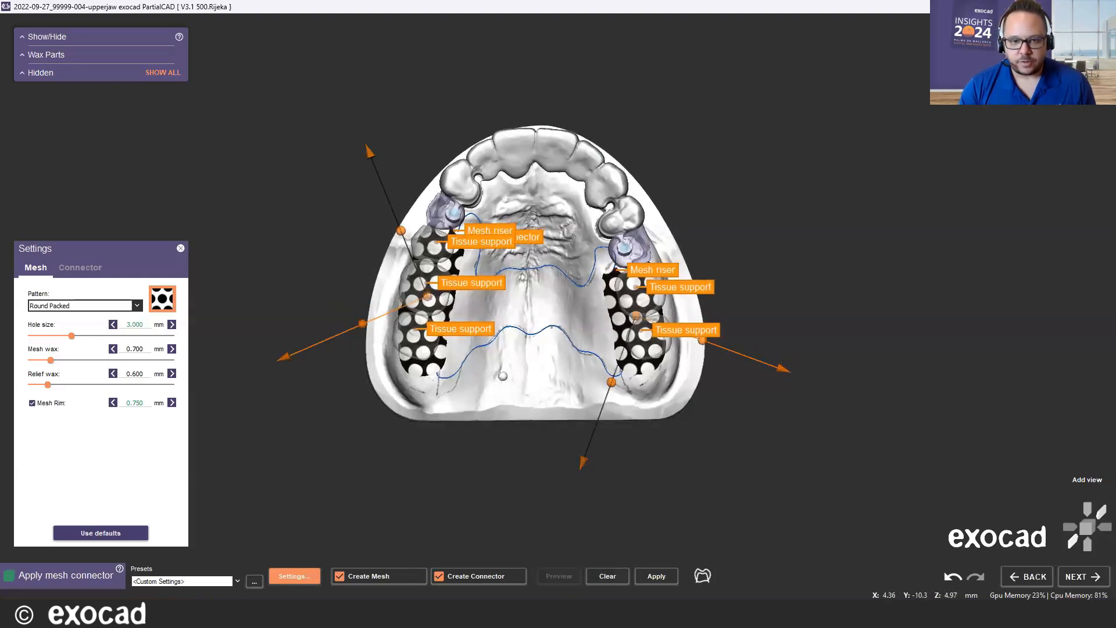
pyautogui.scroll(1, 433, 390)
pyautogui.moveTo(360, 315); pyautogui.dragTo(364, 322)
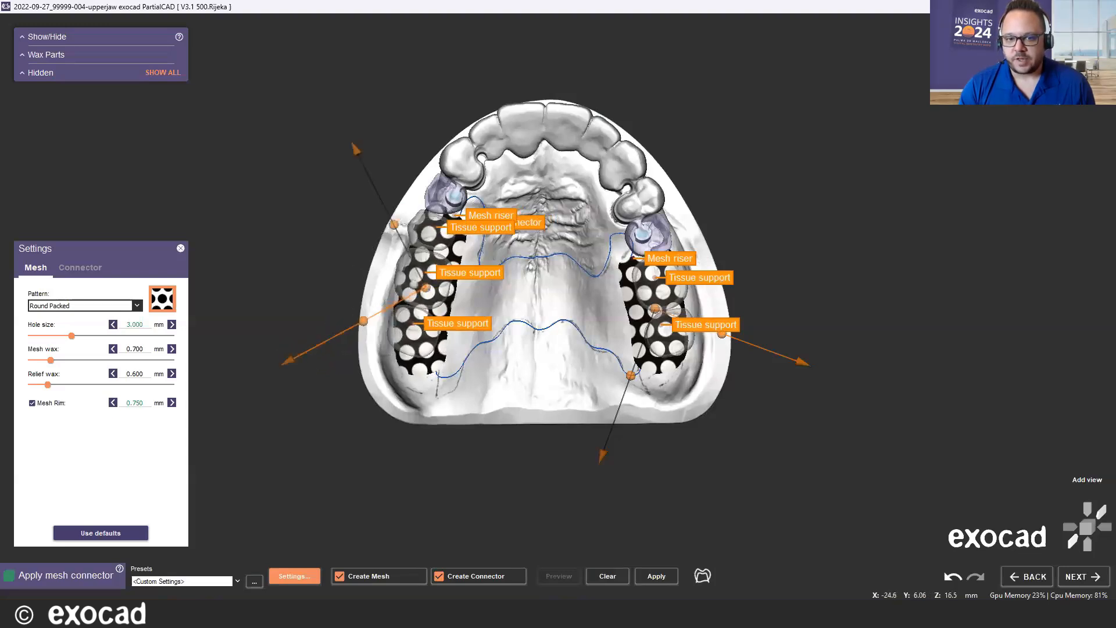
pyautogui.moveTo(426, 287); pyautogui.dragTo(421, 287)
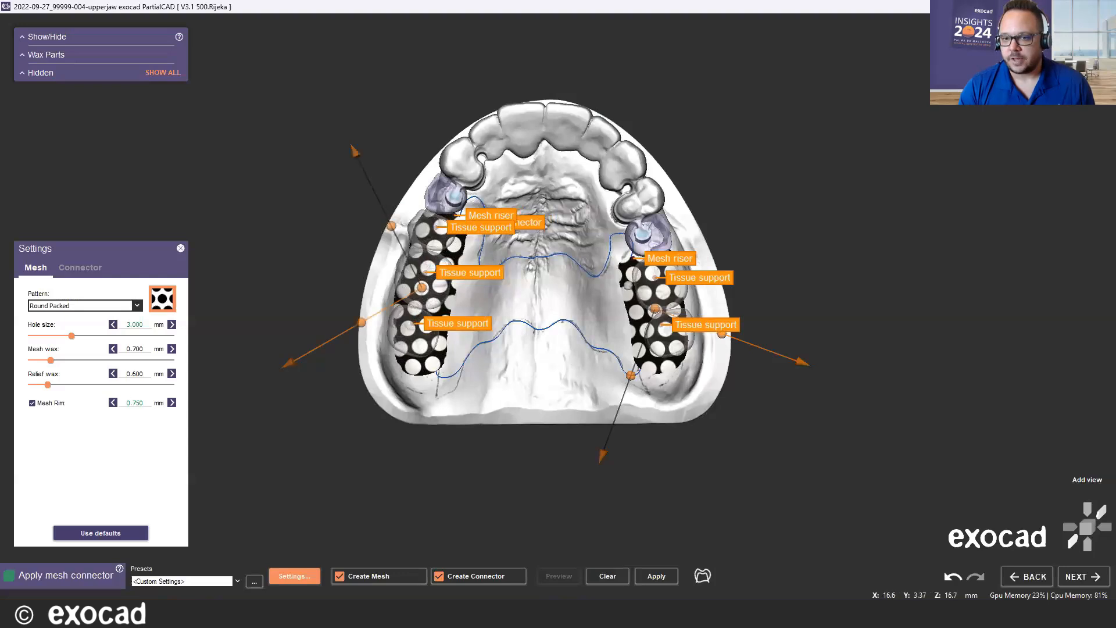
pyautogui.moveTo(804, 367); pyautogui.dragTo(800, 363)
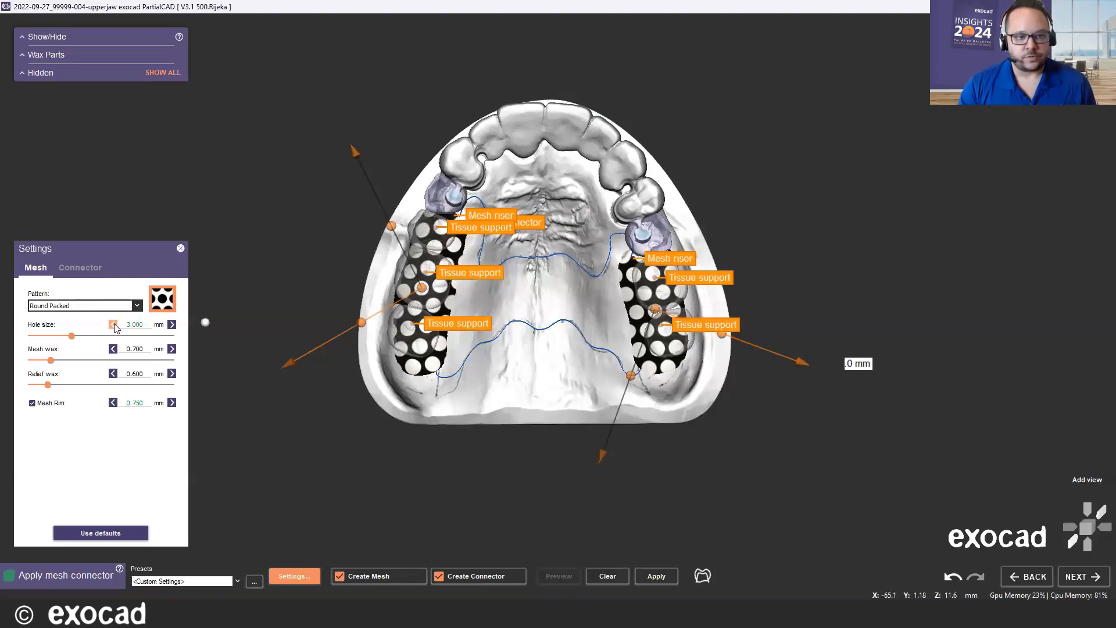
pyautogui.click(174, 325)
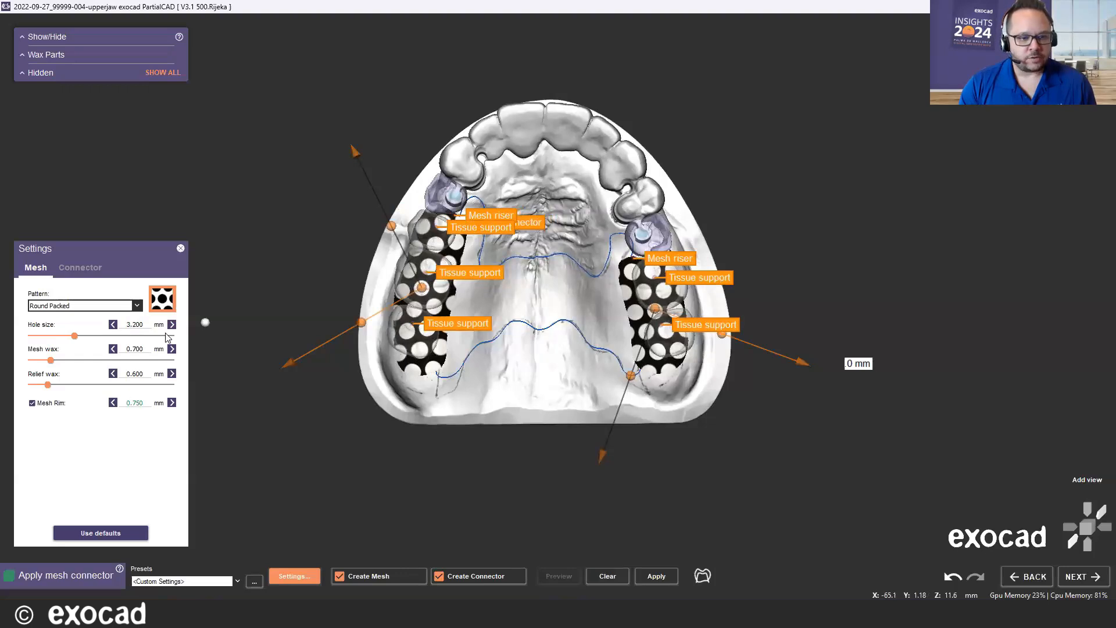
# Open the folder of mesh connector presets, preview the saved preset file's contents, and close the folder.
pyautogui.click(254, 582)
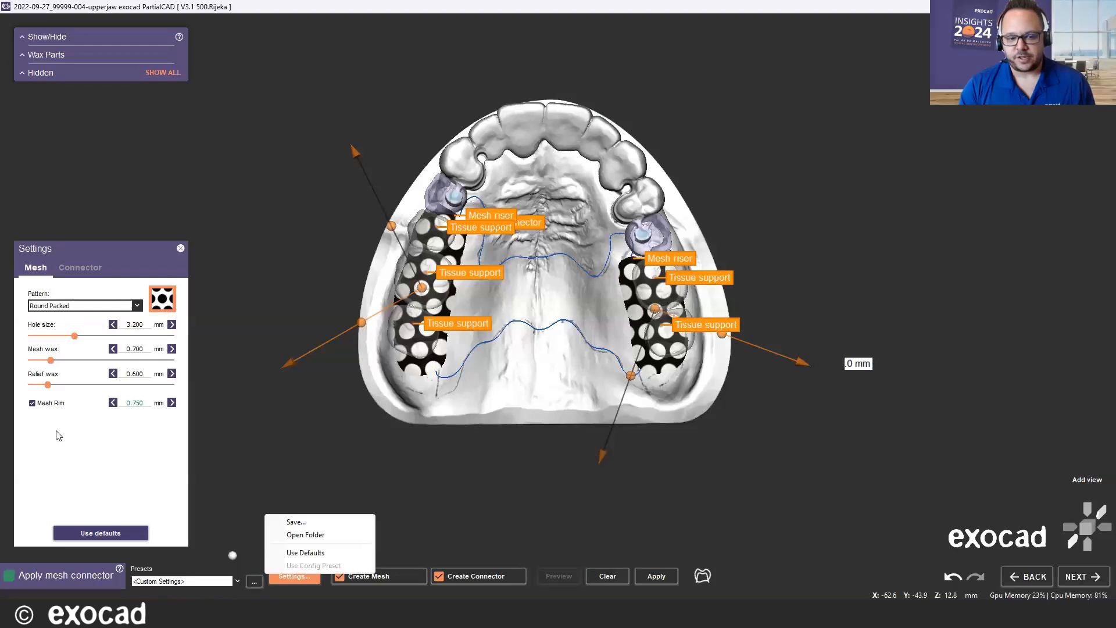
pyautogui.click(305, 534)
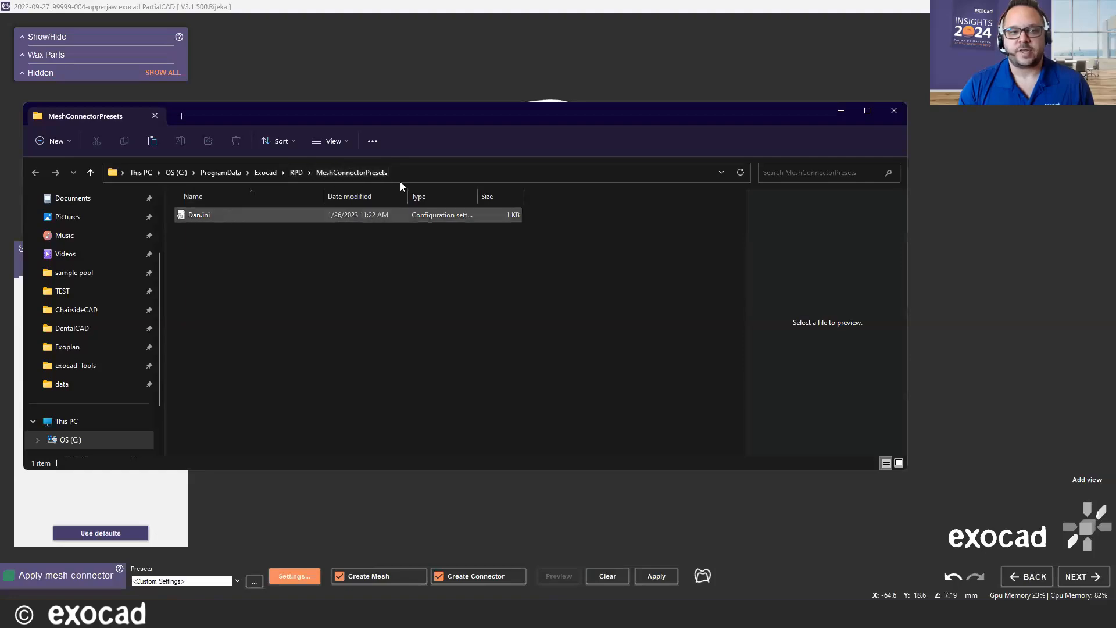
pyautogui.click(243, 220)
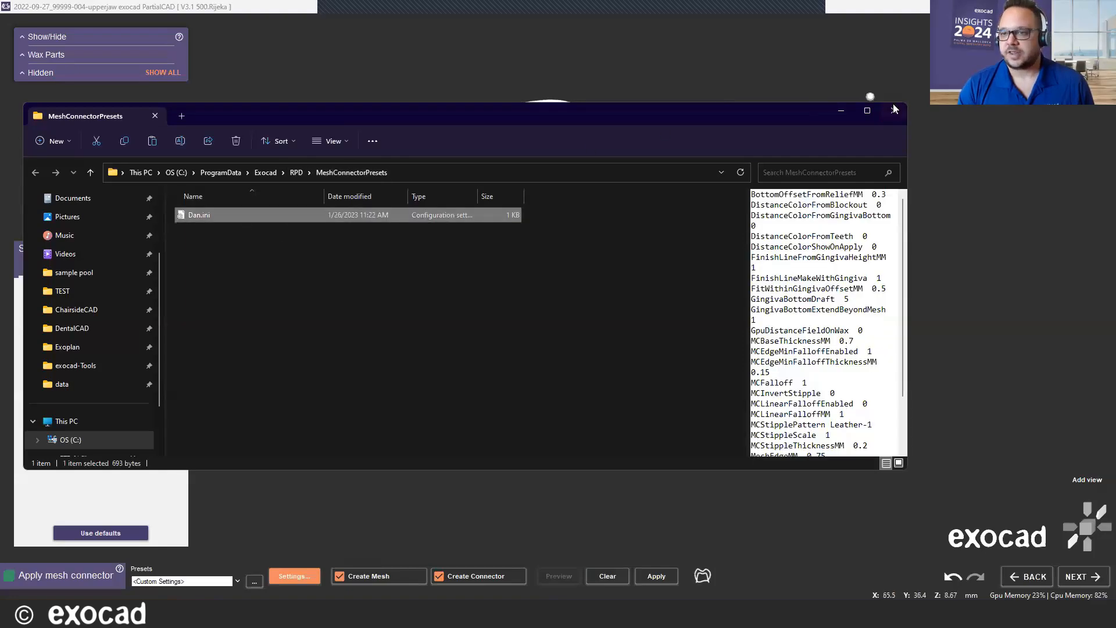
pyautogui.click(895, 108)
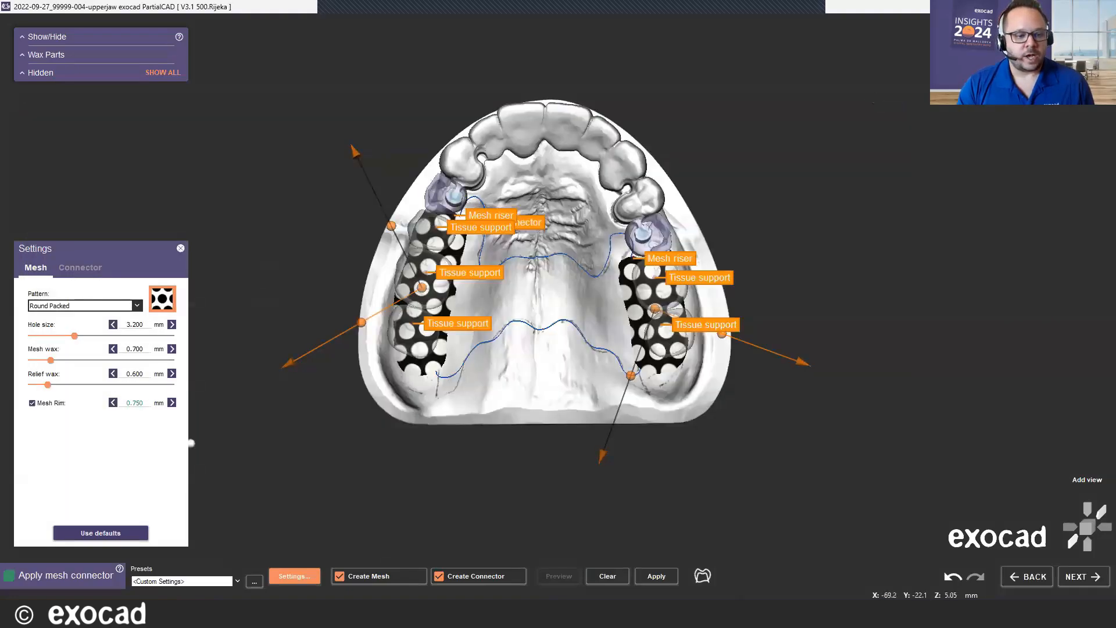
# Restore the default mesh settings with the mesh rim enabled, and apply the mesh and major connector.
pyautogui.click(106, 534)
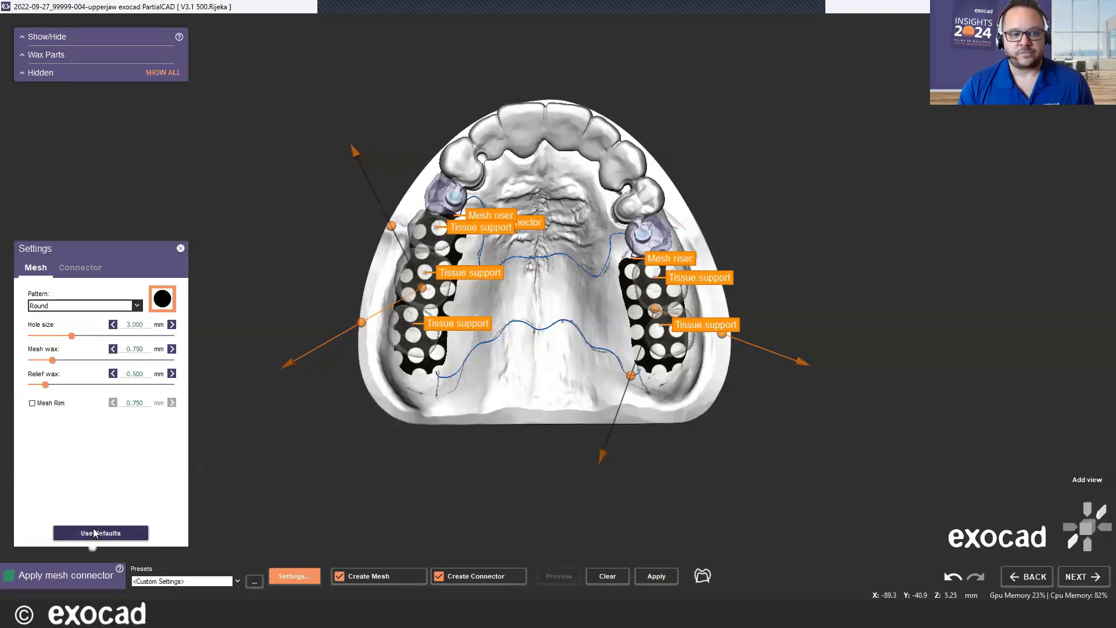
pyautogui.click(33, 402)
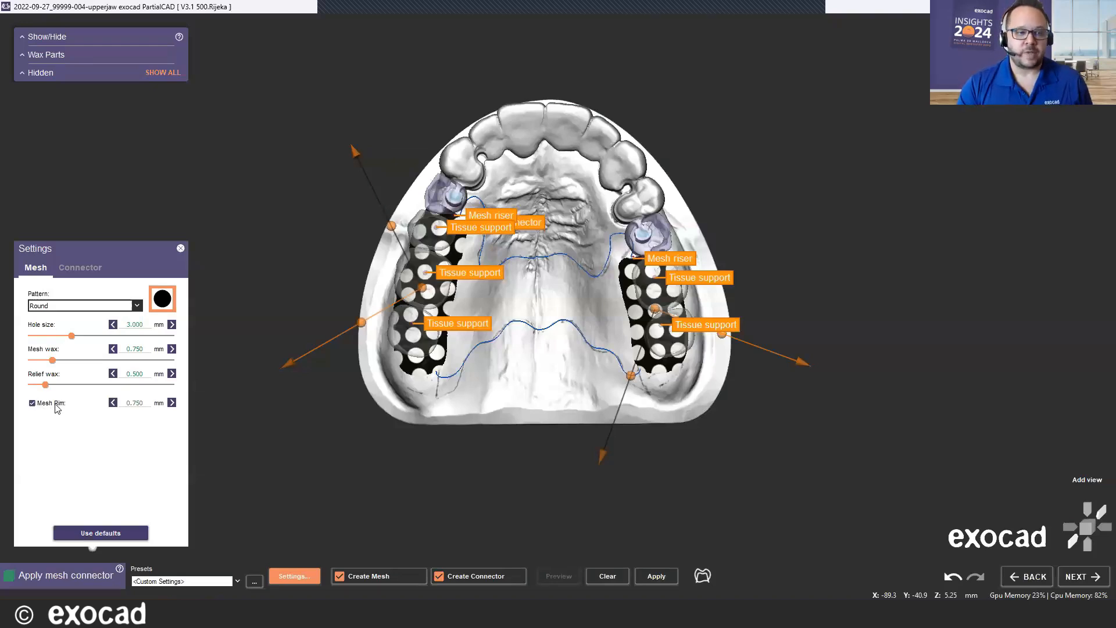
pyautogui.scroll(-1, 475, 479)
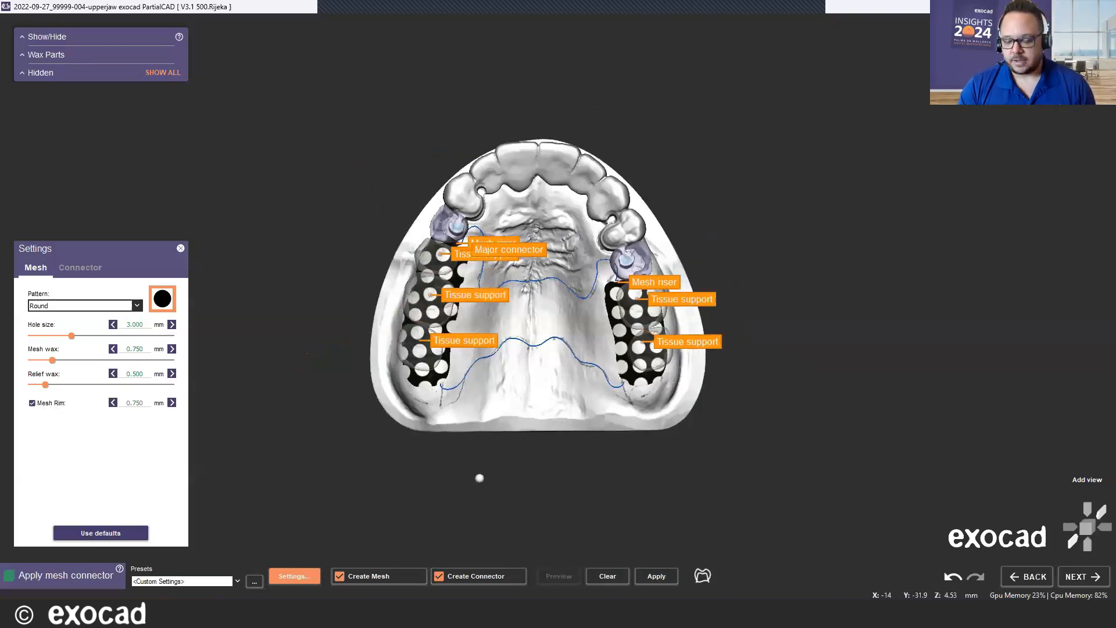
pyautogui.click(665, 577)
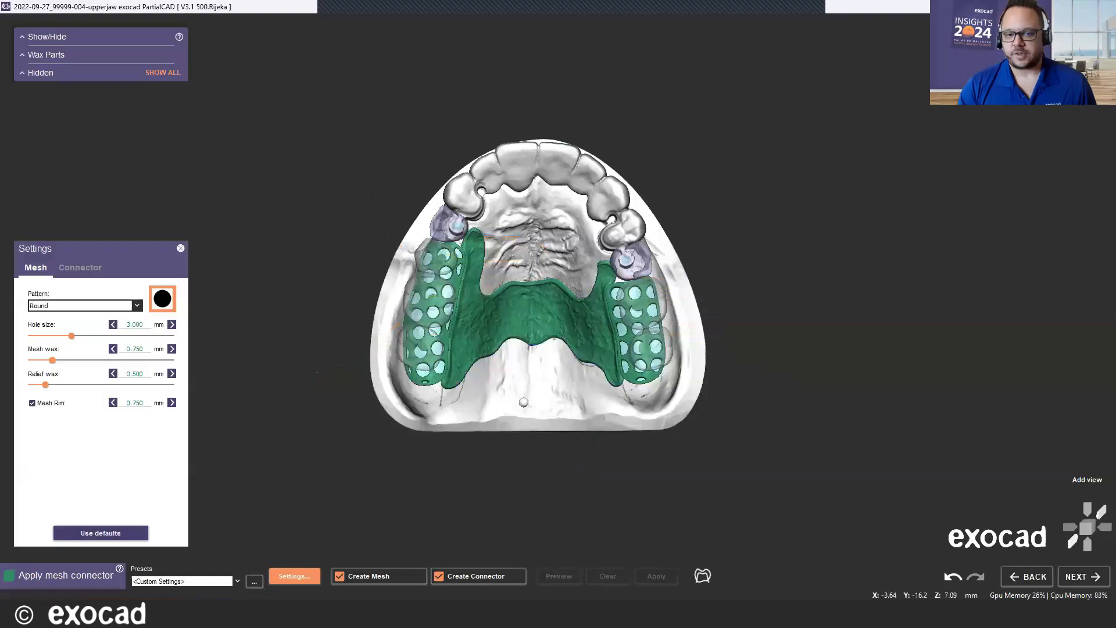
# Examine the generated mesh and connector in an enlarged cross-section view sliced through the saddles.
pyautogui.scroll(2, 449, 356)
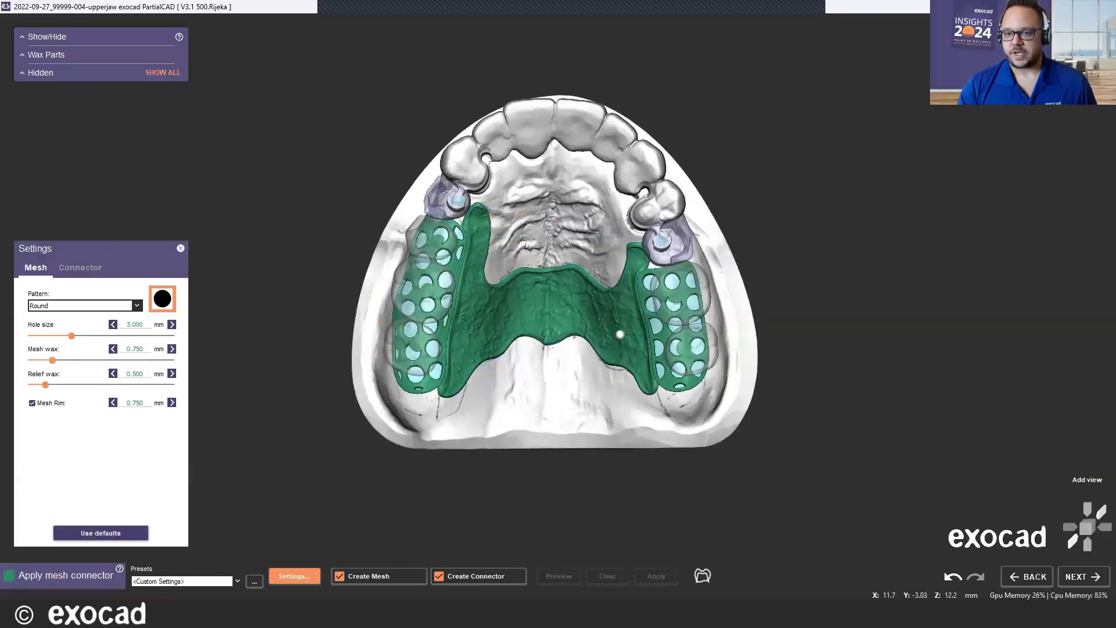
pyautogui.scroll(-1, 620, 335)
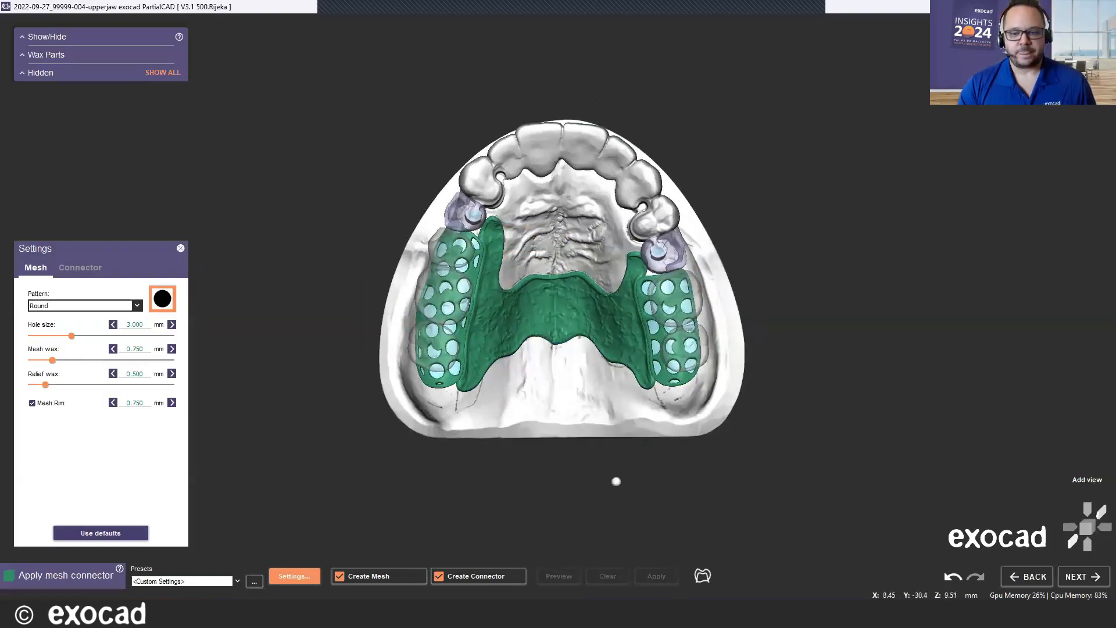
pyautogui.click(703, 576)
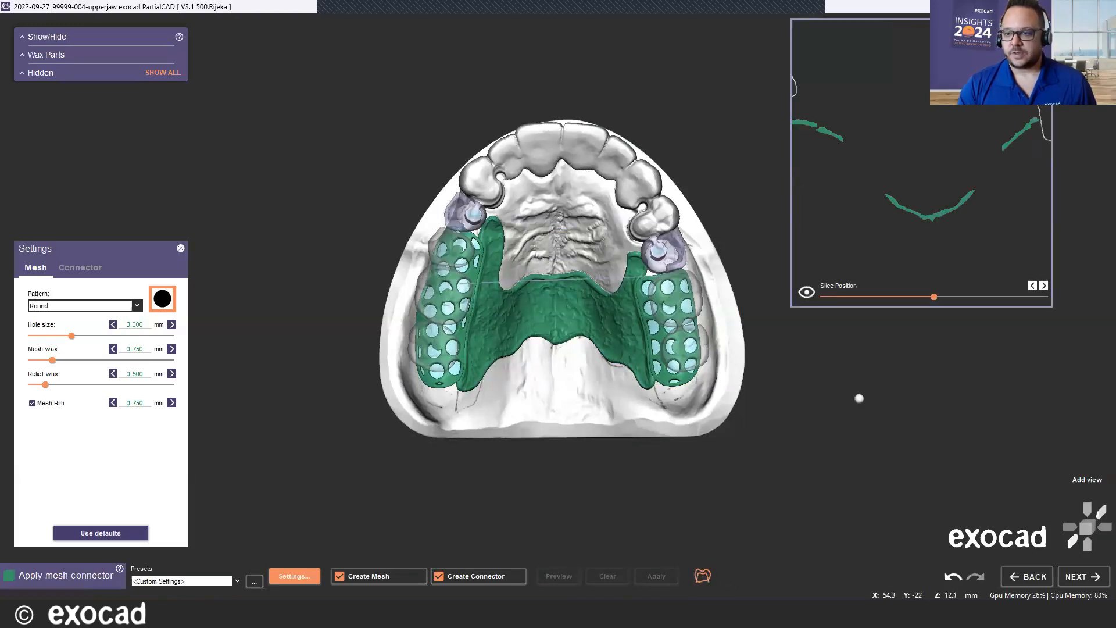
pyautogui.moveTo(934, 297)
pyautogui.mouseDown()
pyautogui.moveTo(889, 302)
pyautogui.moveTo(964, 296)
pyautogui.moveTo(939, 296)
pyautogui.mouseUp()
pyautogui.scroll(-7, 903, 220)
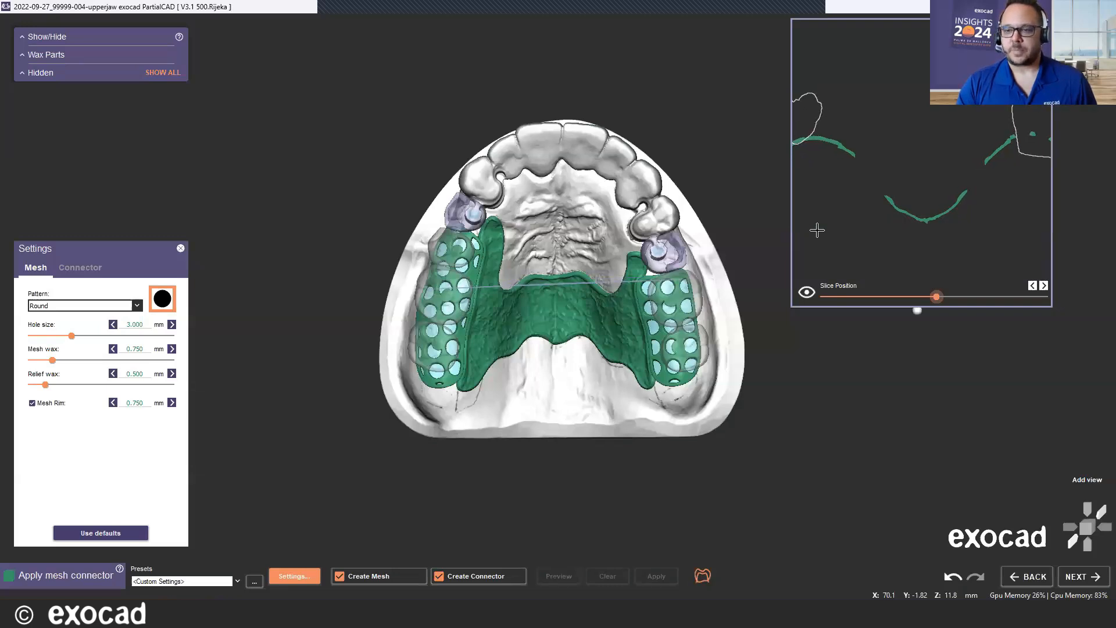
pyautogui.click(701, 575)
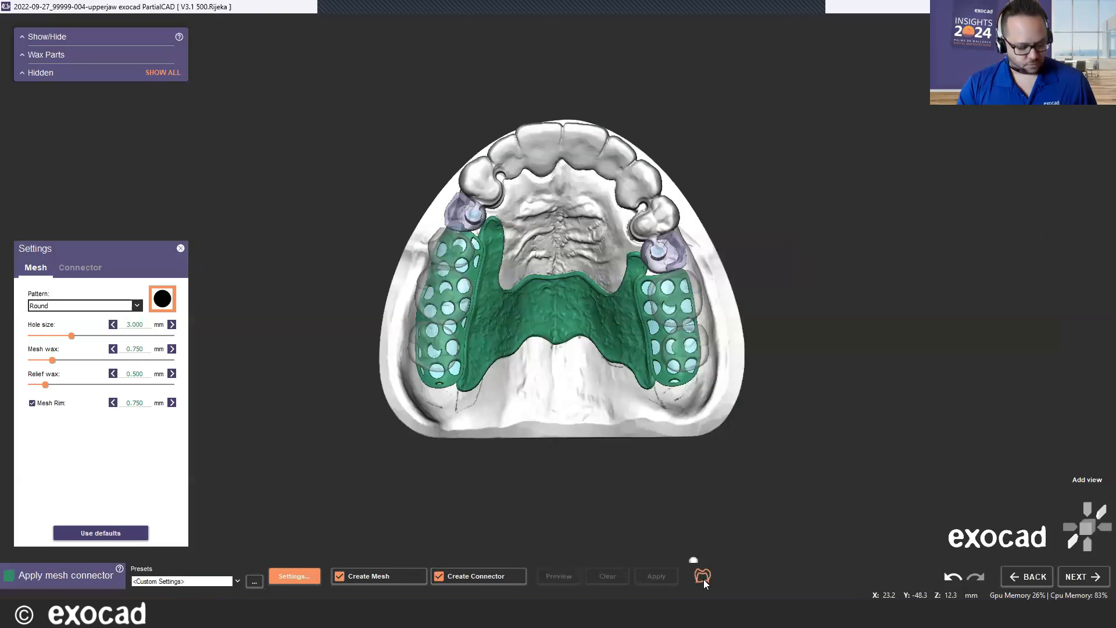
pyautogui.click(703, 581)
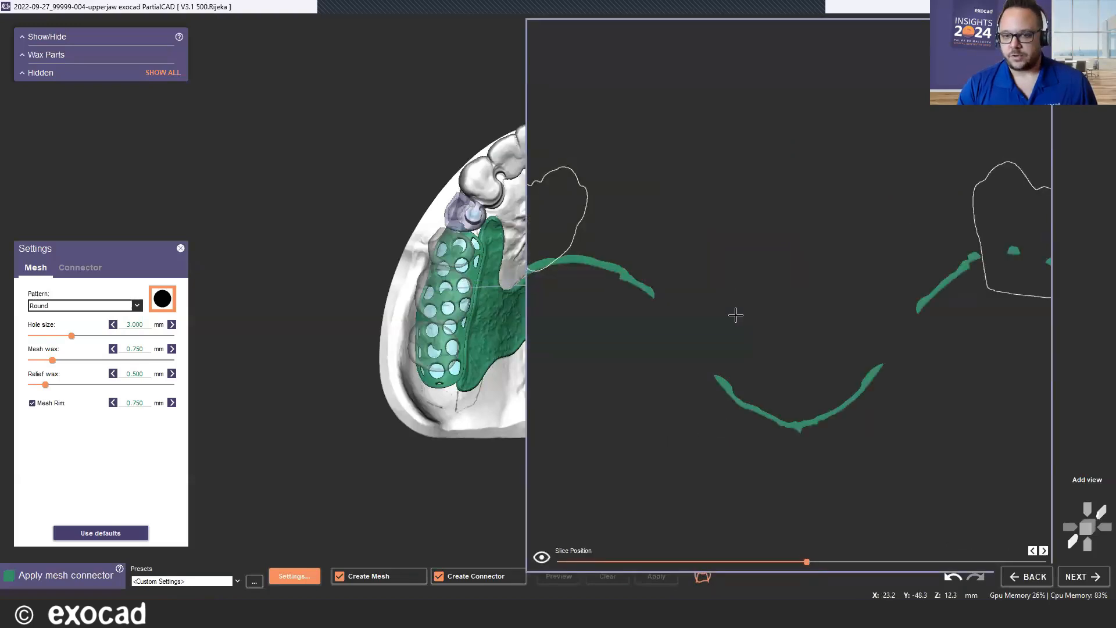
pyautogui.scroll(-5, 732, 313)
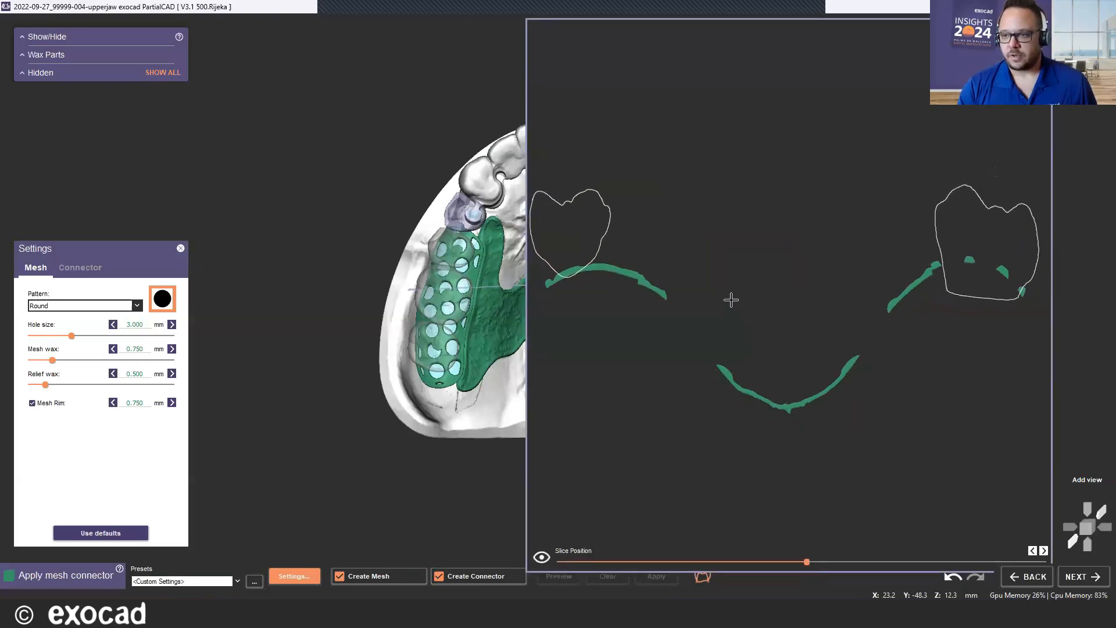
# Show the blockout model in the cross-section view beneath the mesh and connector.
pyautogui.rightClick(699, 113)
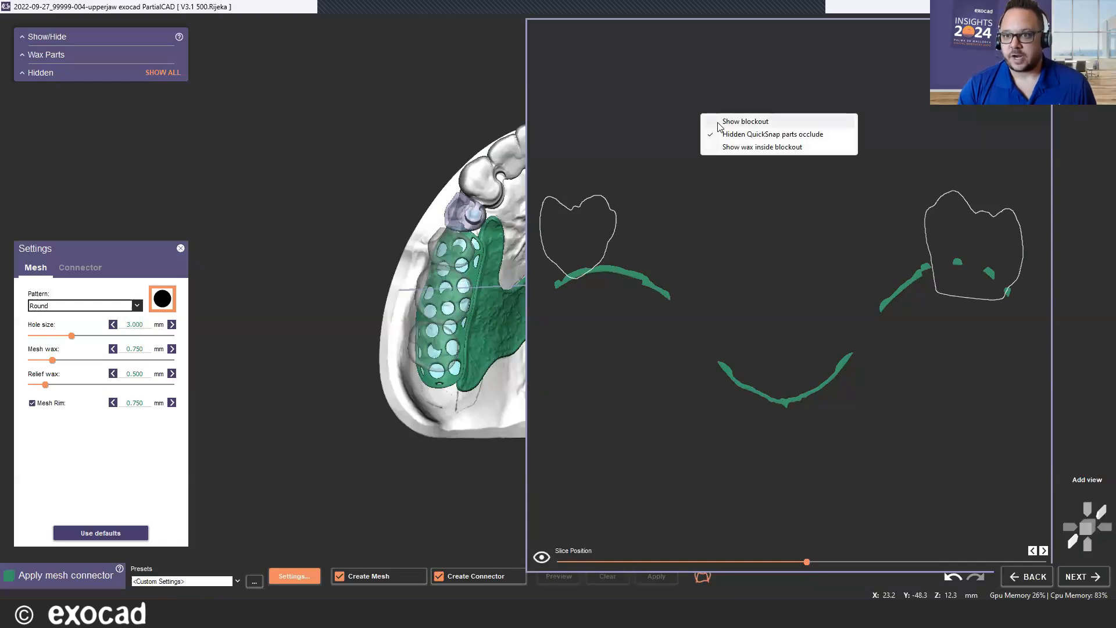
pyautogui.rightClick(640, 89)
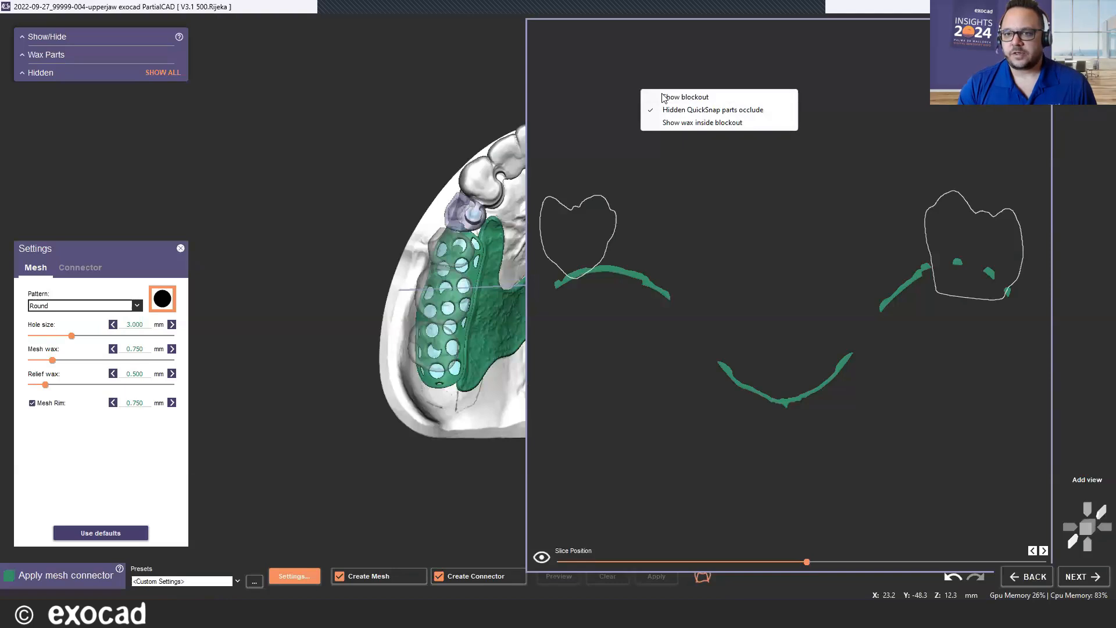
pyautogui.click(661, 96)
pyautogui.scroll(-2, 719, 169)
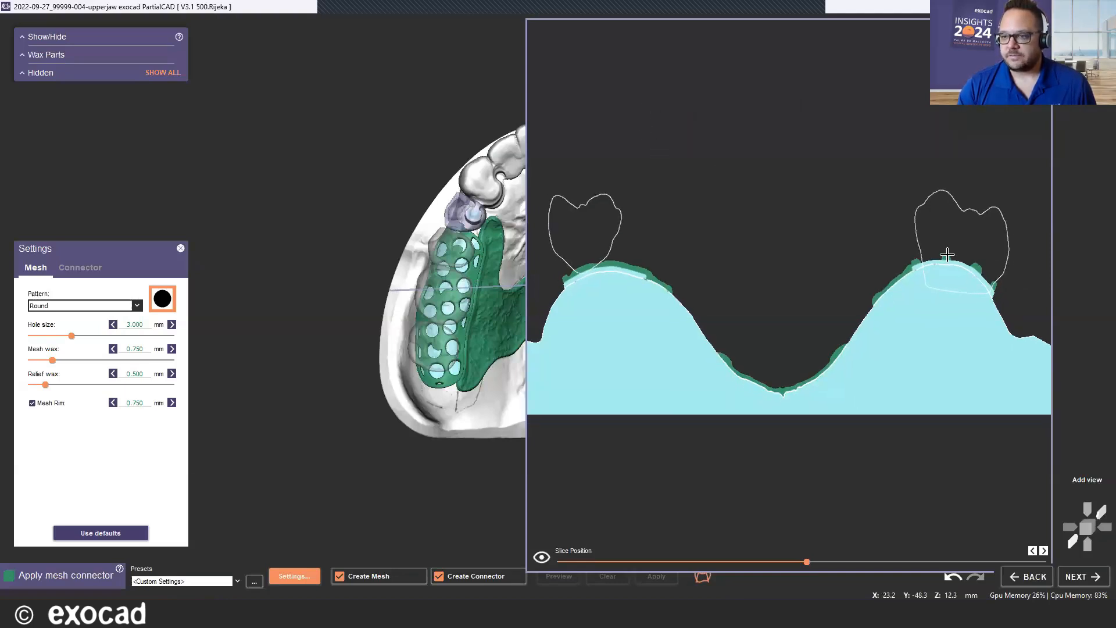
# Measure the height from mesh to tooth top on both saddles and the mesh edge thickness, and close the cross-section.
pyautogui.moveTo(945, 254); pyautogui.dragTo(940, 189)
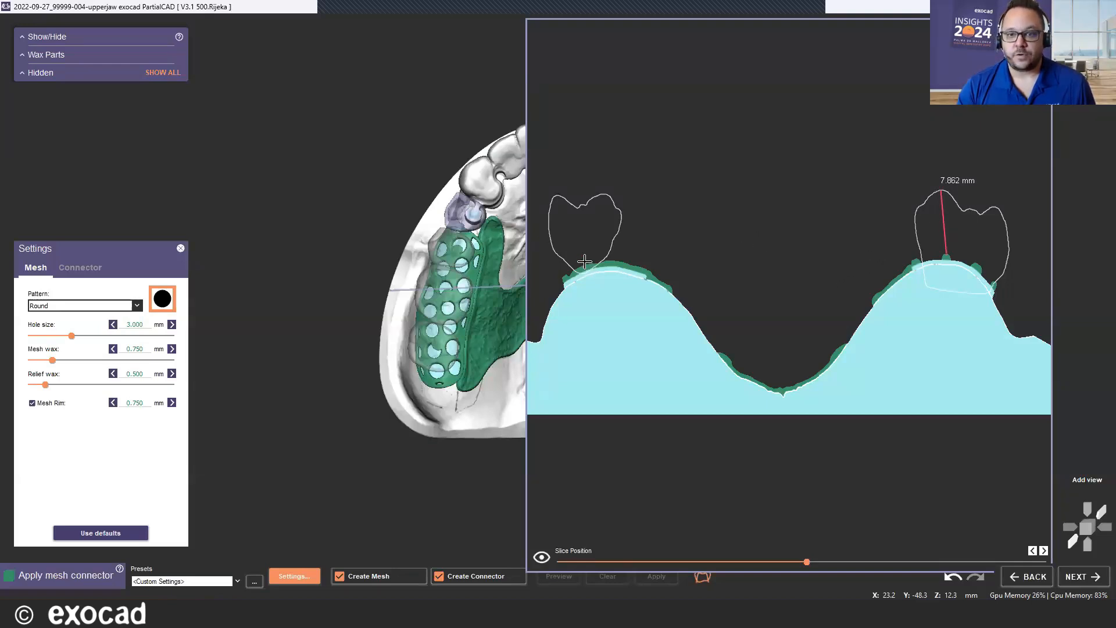
pyautogui.moveTo(584, 265); pyautogui.dragTo(599, 196)
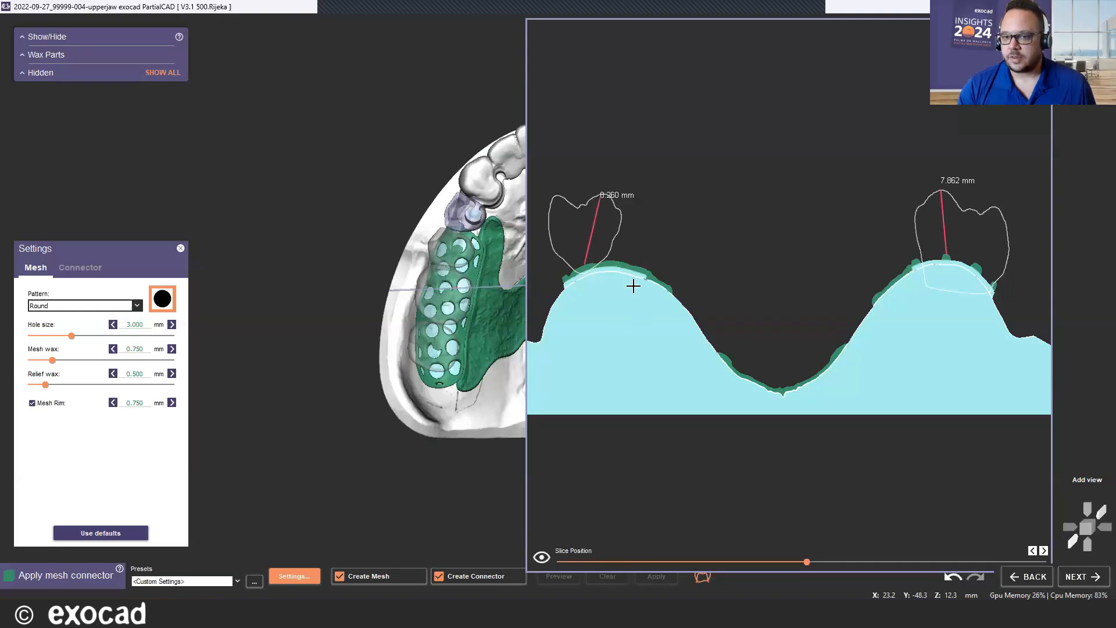
pyautogui.scroll(3, 622, 276)
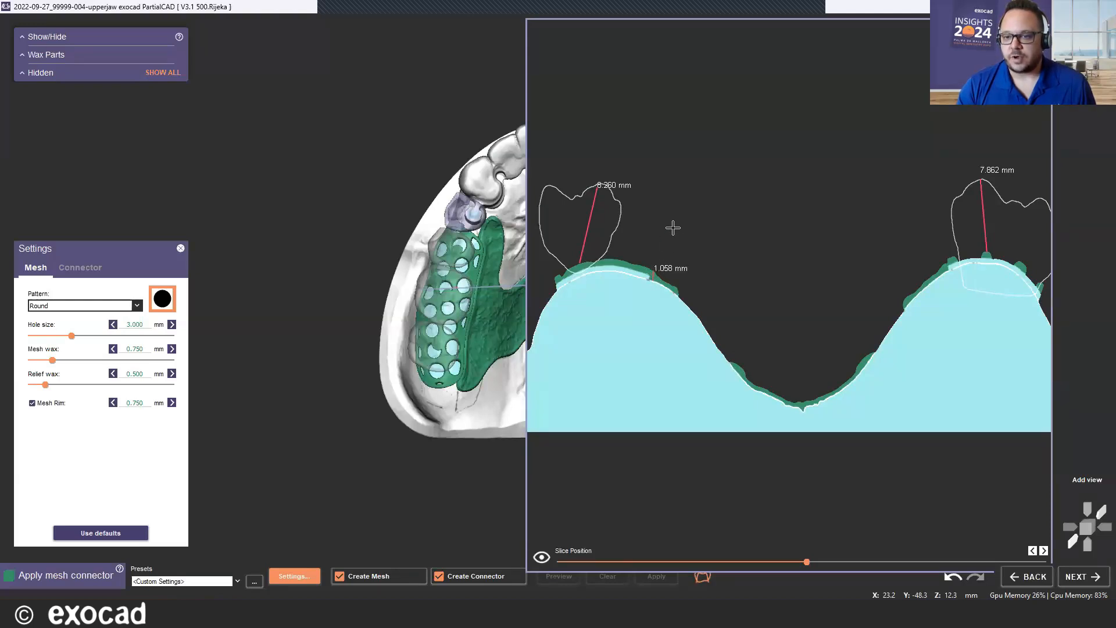
pyautogui.click(702, 578)
pyautogui.scroll(-3, 732, 305)
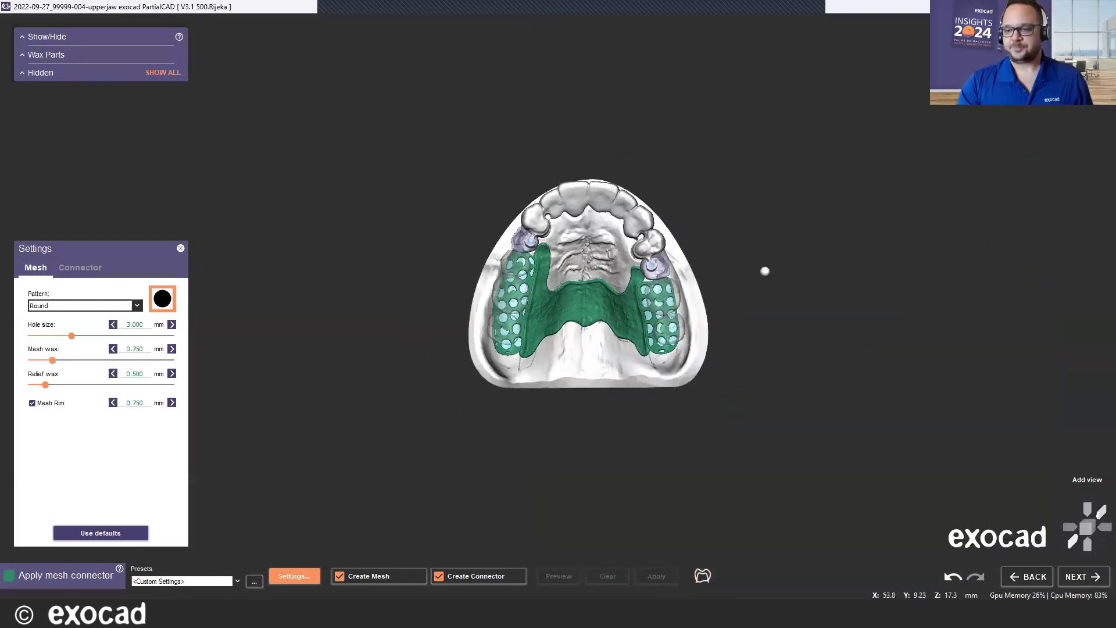
# Advance to the clasp curve stage and continue past it without drawing any clasps.
pyautogui.click(1074, 577)
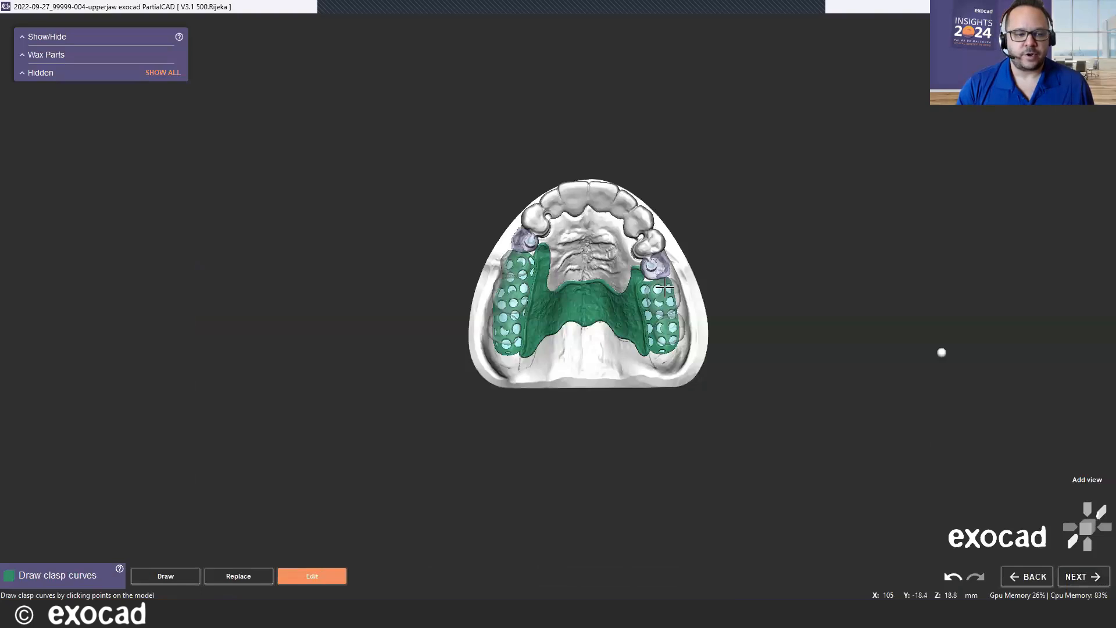
pyautogui.scroll(3, 604, 300)
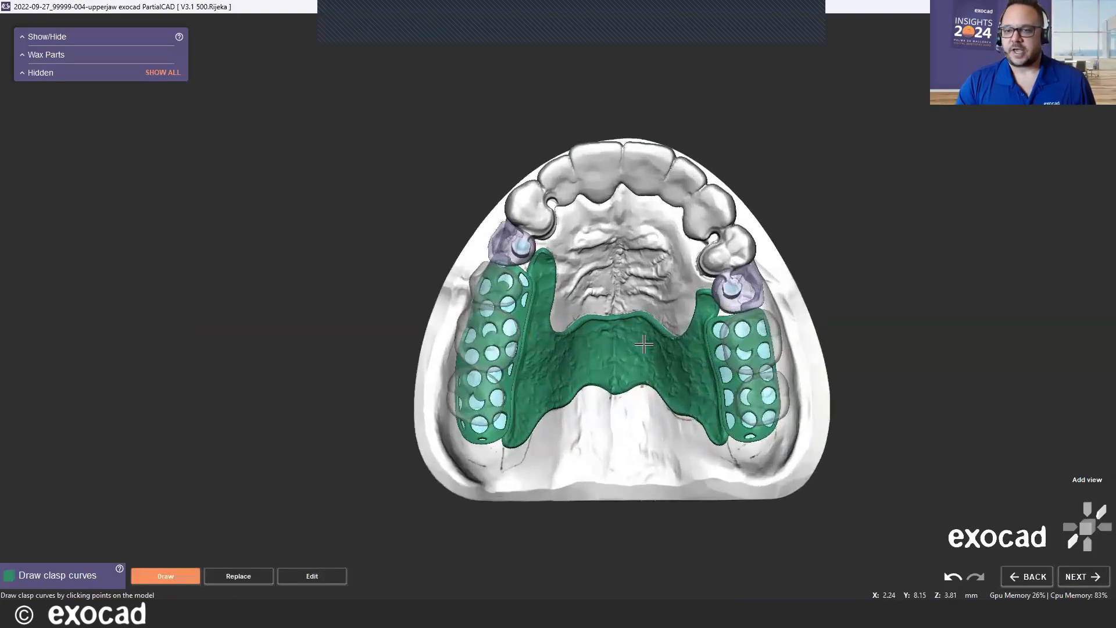
pyautogui.middleClick(634, 365)
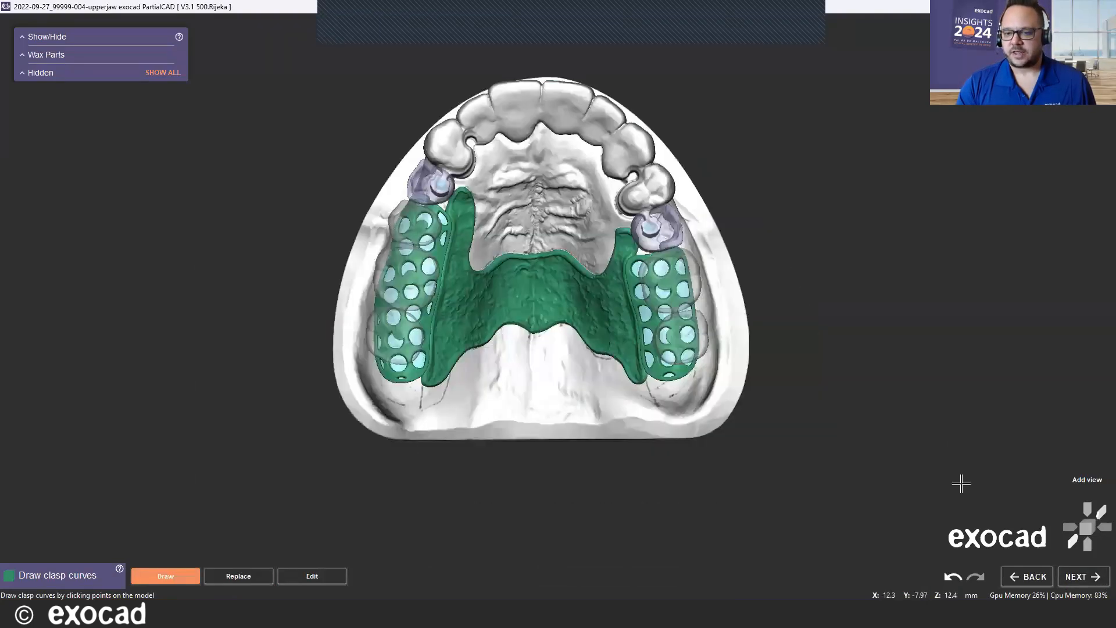
pyautogui.click(1093, 577)
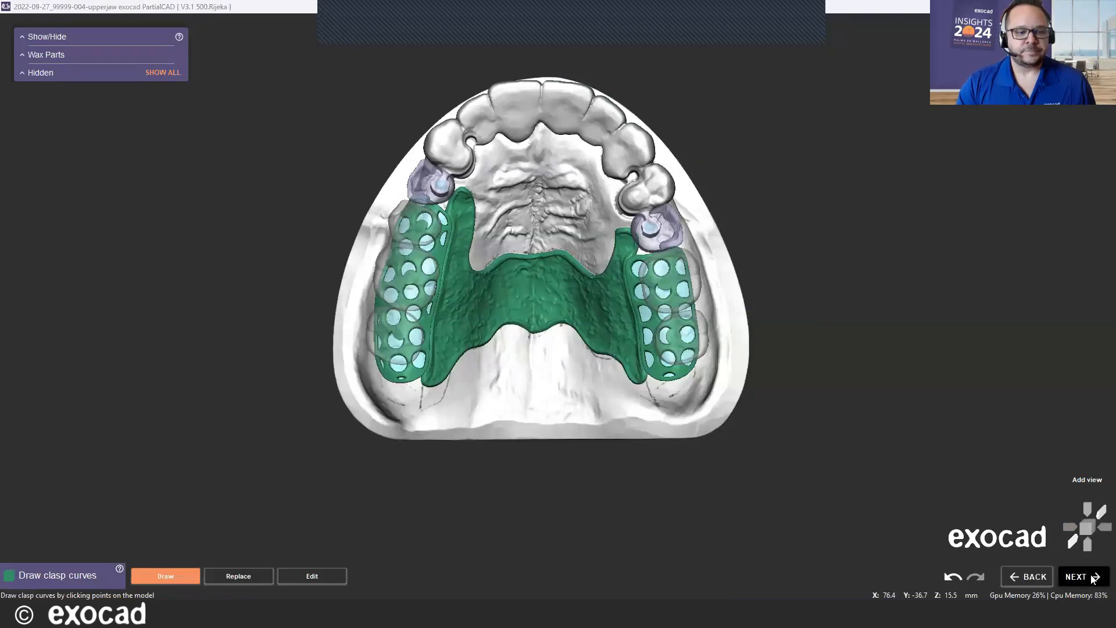
# Apply the Connector wax preset and add wax joining the connector's front end to the violet tooth on the patient's right side.
pyautogui.click(549, 339)
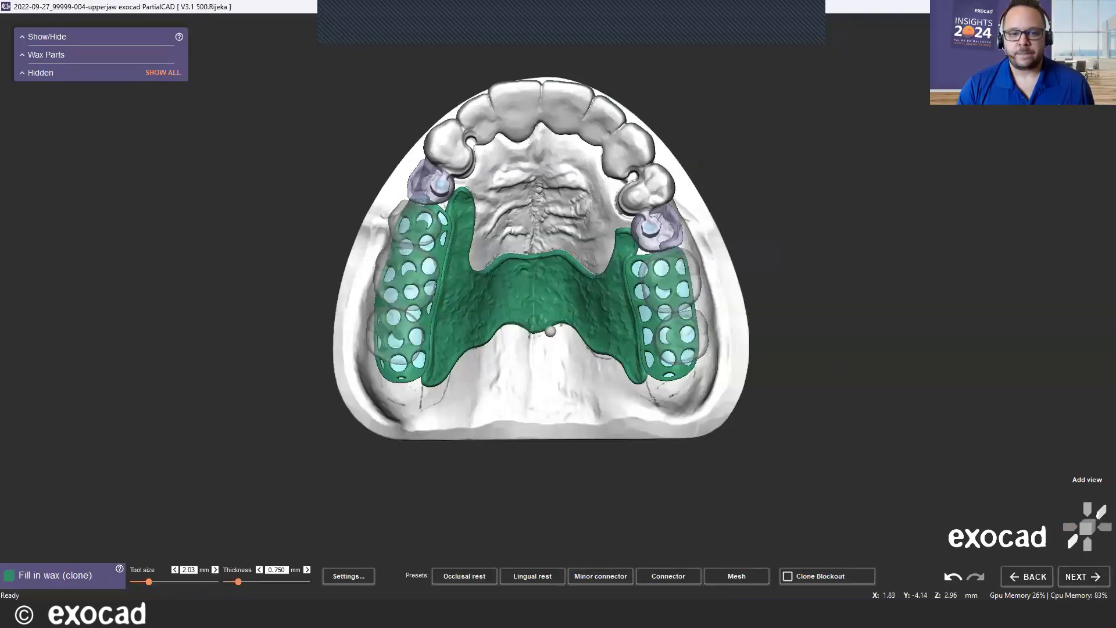
pyautogui.scroll(-1, 474, 317)
pyautogui.scroll(4, 447, 204)
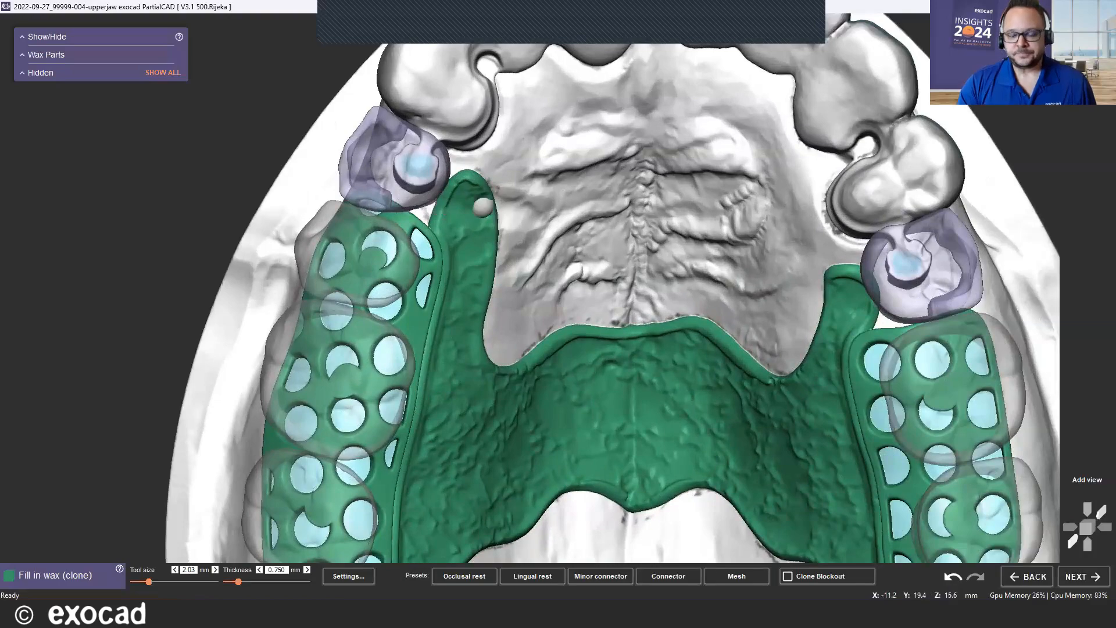
pyautogui.moveTo(483, 205)
pyautogui.mouseDown(button='right')
pyautogui.moveTo(455, 198)
pyautogui.moveTo(491, 190)
pyautogui.mouseUp(button='right')
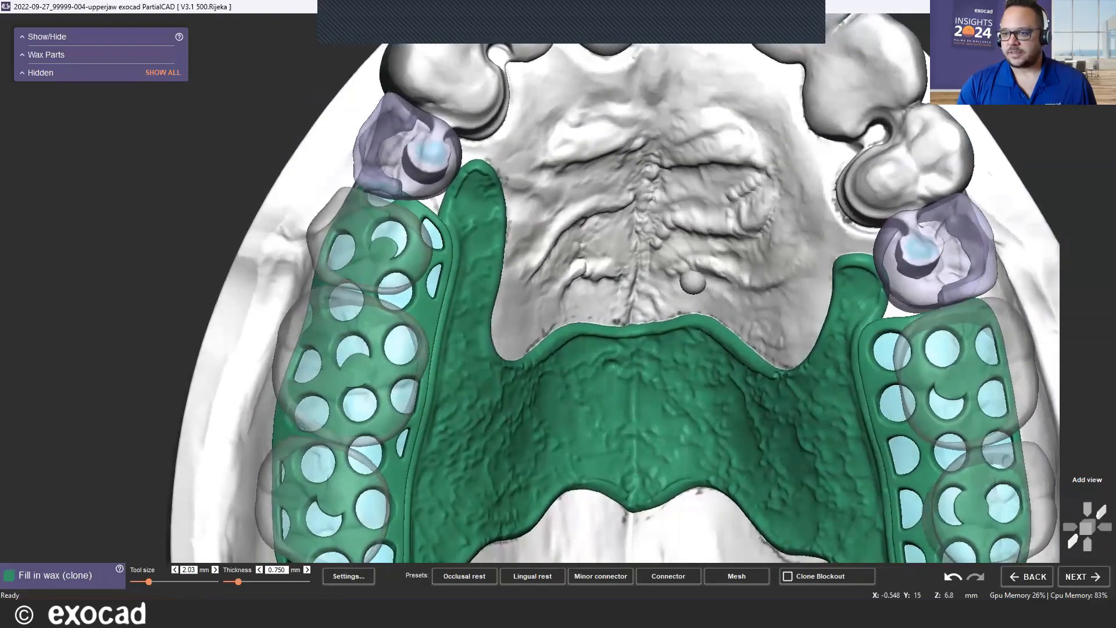
pyautogui.scroll(2, 437, 197)
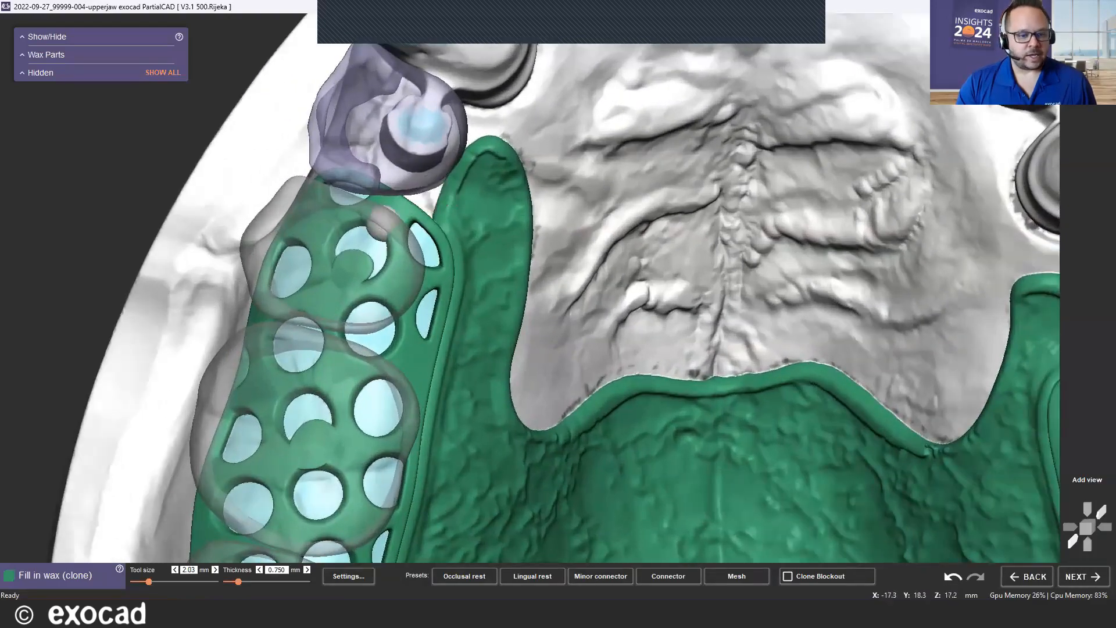
pyautogui.click(661, 580)
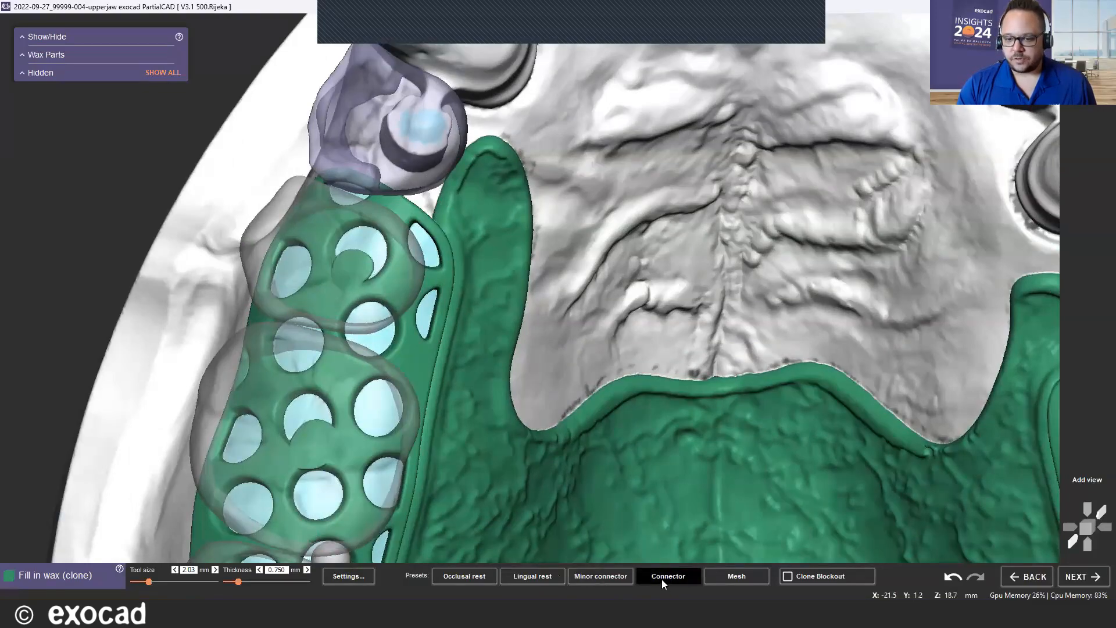
pyautogui.click(661, 580)
pyautogui.scroll(2, 448, 201)
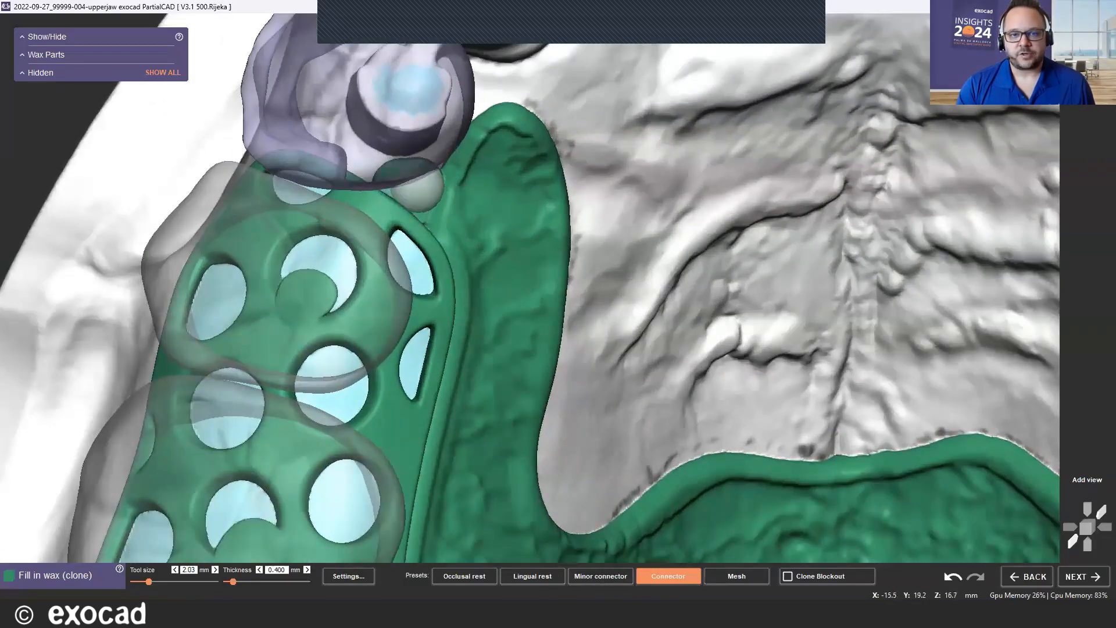
pyautogui.moveTo(455, 161)
pyautogui.mouseDown()
pyautogui.moveTo(476, 113)
pyautogui.moveTo(470, 123)
pyautogui.mouseUp()
# Add connector wax between the connector's front end and the violet tooth on the patient's left side.
pyautogui.scroll(-2, 468, 122)
pyautogui.scroll(-3, 468, 123)
pyautogui.moveTo(468, 122)
pyautogui.mouseDown(button='right')
pyautogui.moveTo(456, 124)
pyautogui.moveTo(469, 122)
pyautogui.mouseUp(button='right')
pyautogui.scroll(3, 468, 121)
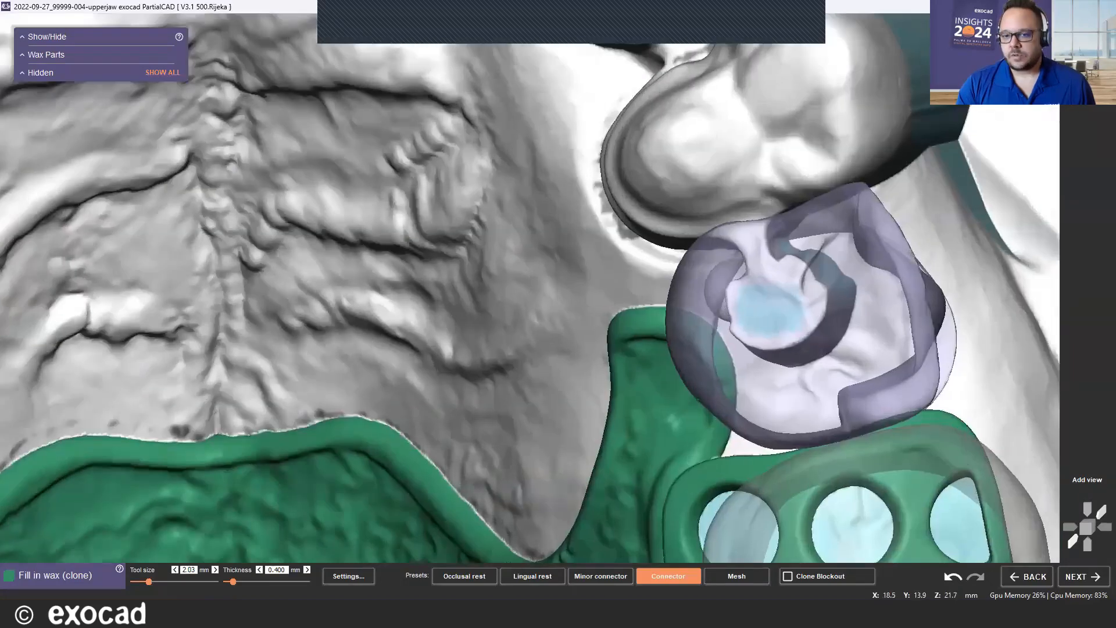
pyautogui.moveTo(636, 305)
pyautogui.mouseDown()
pyautogui.moveTo(688, 268)
pyautogui.moveTo(715, 270)
pyautogui.moveTo(706, 308)
pyautogui.moveTo(724, 433)
pyautogui.moveTo(828, 415)
pyautogui.moveTo(739, 442)
pyautogui.mouseUp()
pyautogui.scroll(-5, 733, 443)
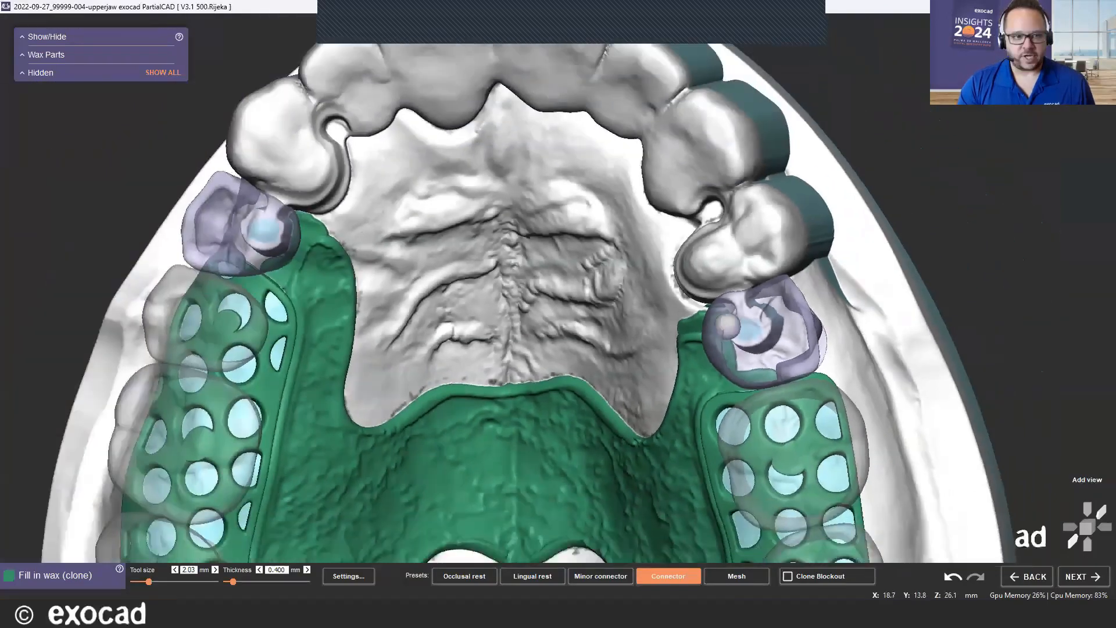
# Set the wax tool size to 1.53 mm and extend the wax between the patient's left violet tooth and the crown in front.
pyautogui.scroll(-5, 727, 327)
pyautogui.moveTo(542, 395); pyautogui.dragTo(557, 363, button='right')
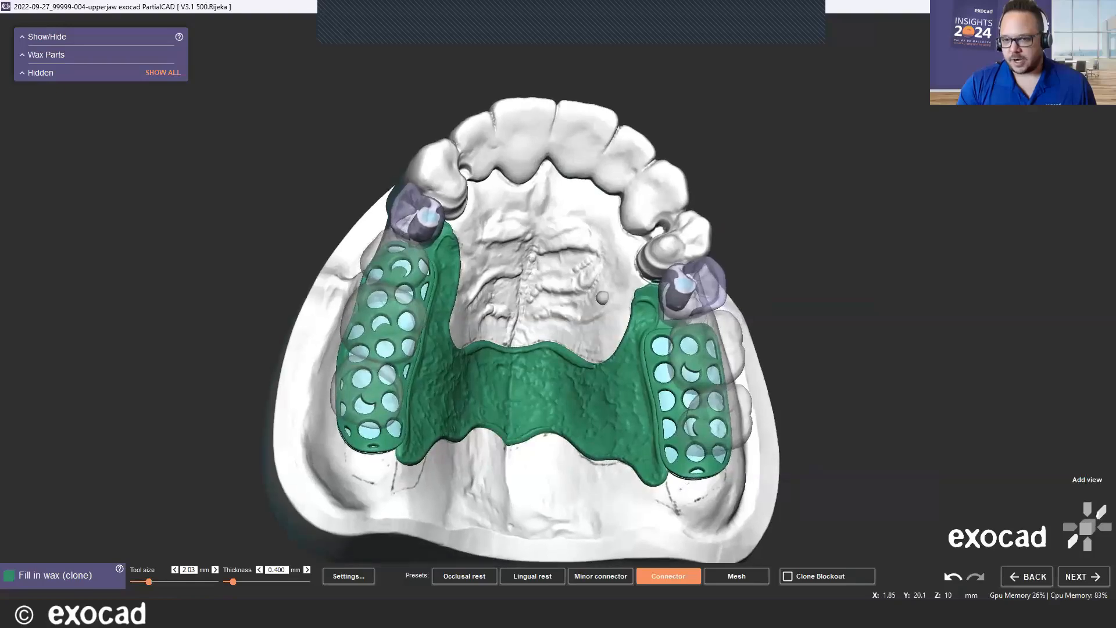
pyautogui.scroll(4, 657, 323)
pyautogui.scroll(2, 790, 329)
pyautogui.scroll(1, 586, 220)
pyautogui.moveTo(609, 232); pyautogui.dragTo(660, 234, button='right')
pyautogui.scroll(4, 668, 256)
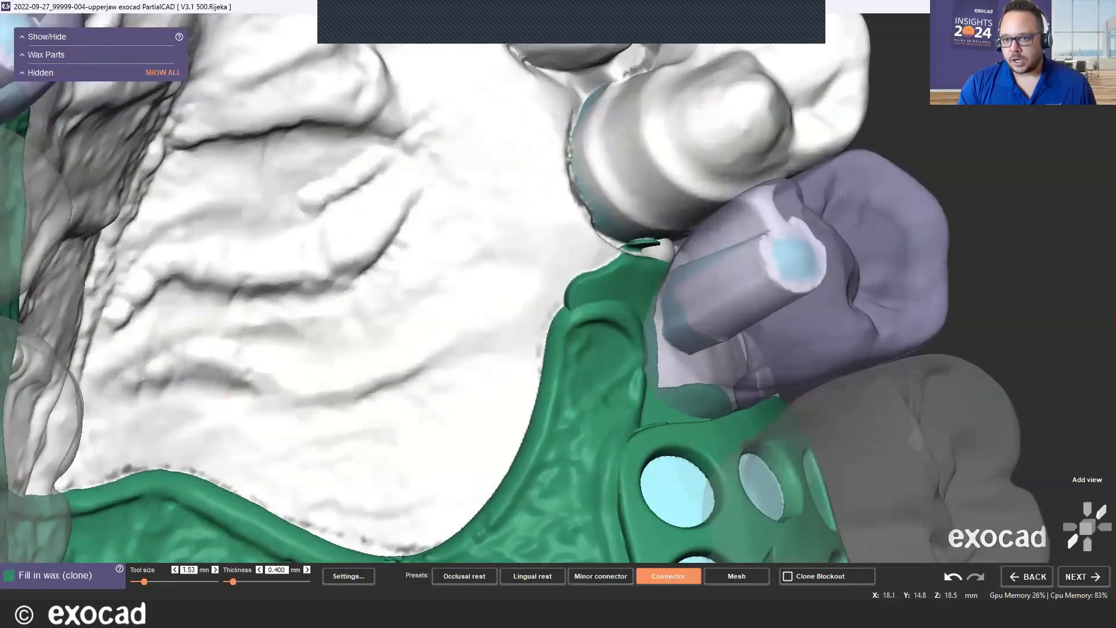
pyautogui.moveTo(648, 254)
pyautogui.mouseDown()
pyautogui.moveTo(750, 210)
pyautogui.moveTo(723, 235)
pyautogui.mouseUp()
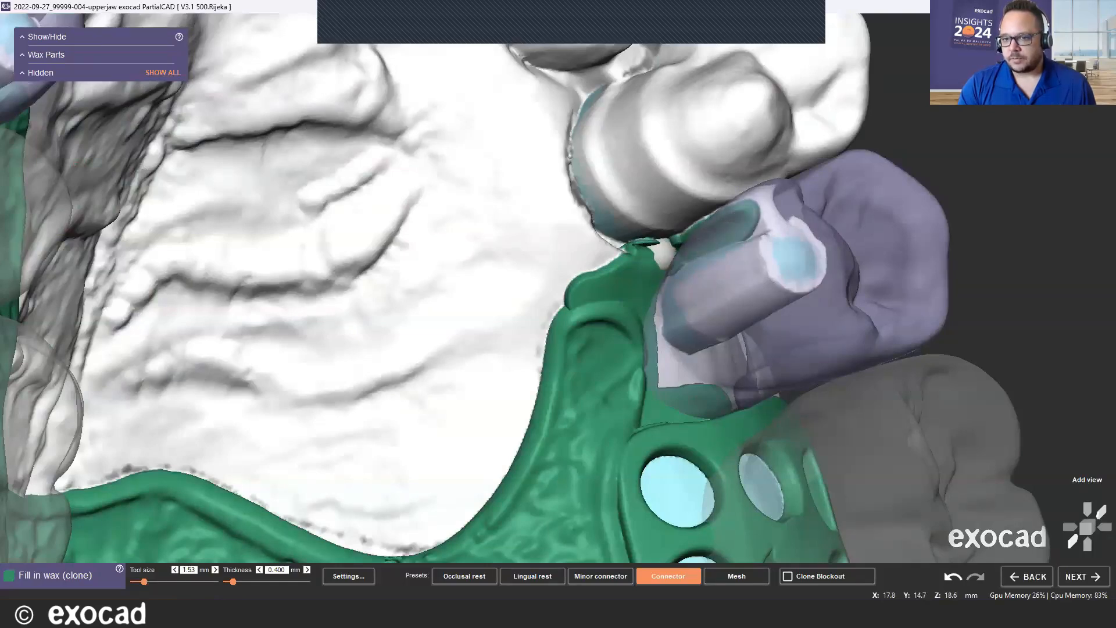
pyautogui.moveTo(673, 237); pyautogui.dragTo(707, 216)
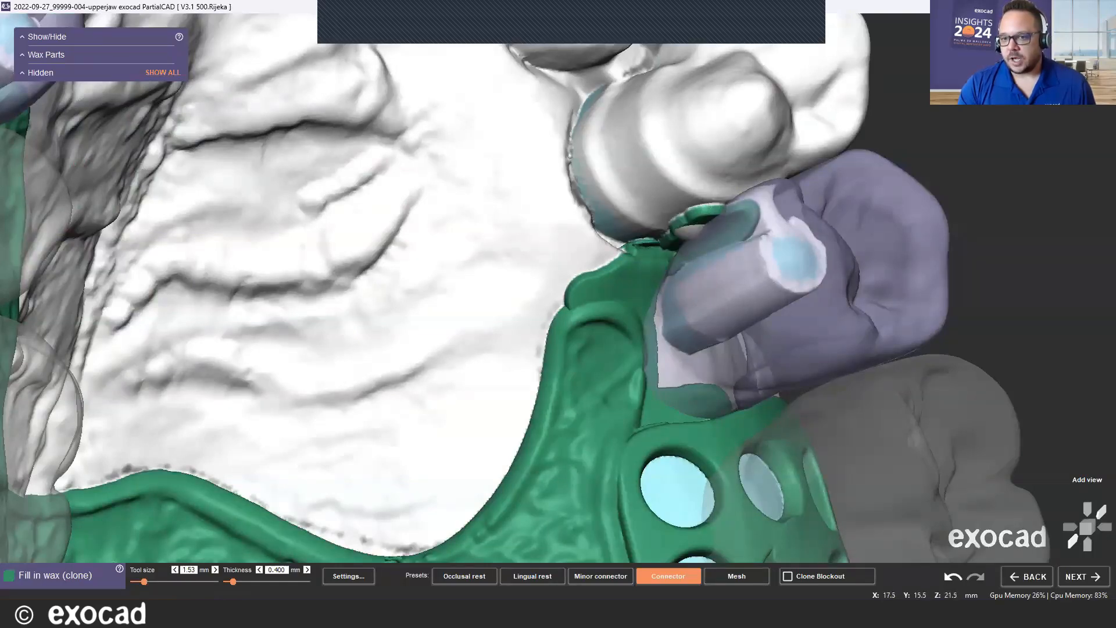
# Extend the connector wax around the front of the patient's right violet tooth, along the neighbouring crown.
pyautogui.moveTo(643, 208); pyautogui.dragTo(601, 215, button='right')
pyautogui.scroll(-2, 613, 252)
pyautogui.scroll(-5, 602, 209)
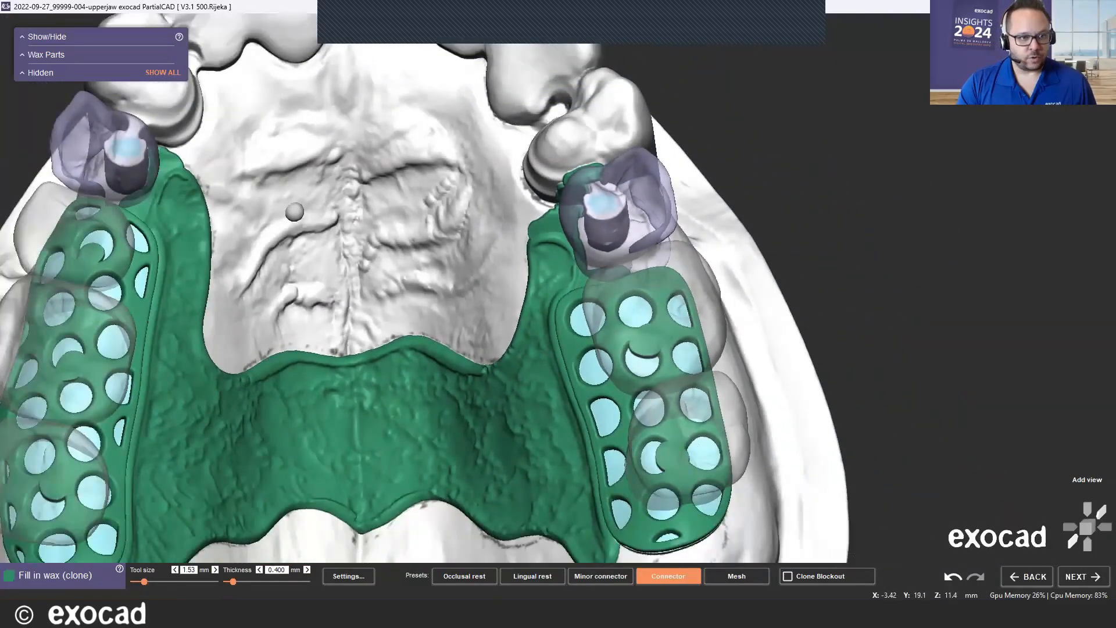
pyautogui.middleClick(295, 211)
pyautogui.moveTo(300, 217); pyautogui.dragTo(309, 237, button='right')
pyautogui.scroll(6, 310, 239)
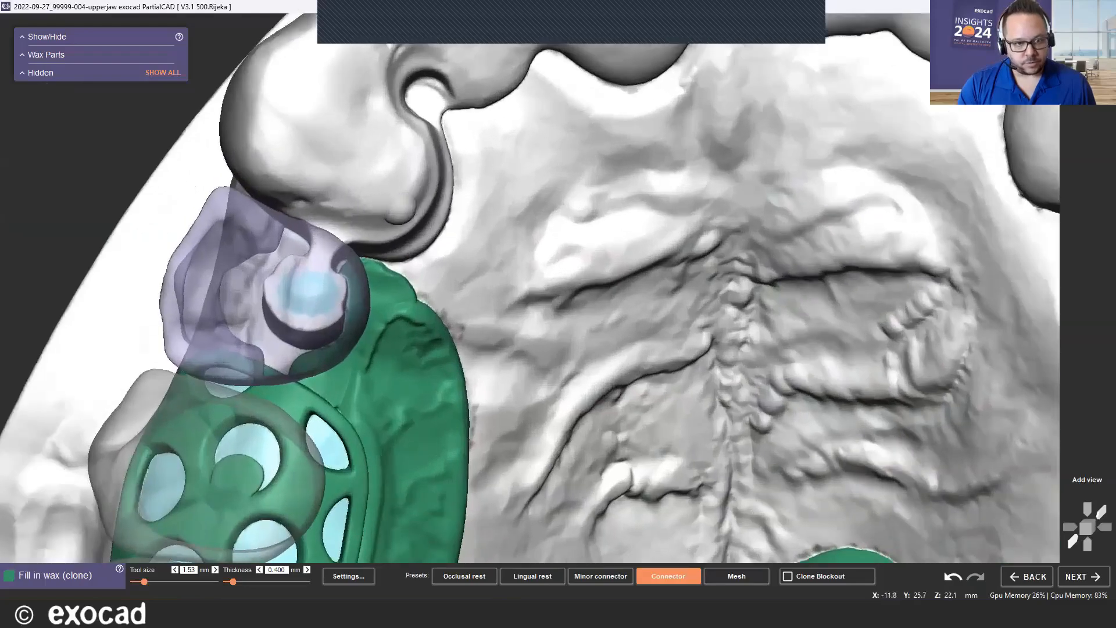
pyautogui.scroll(-6, 312, 240)
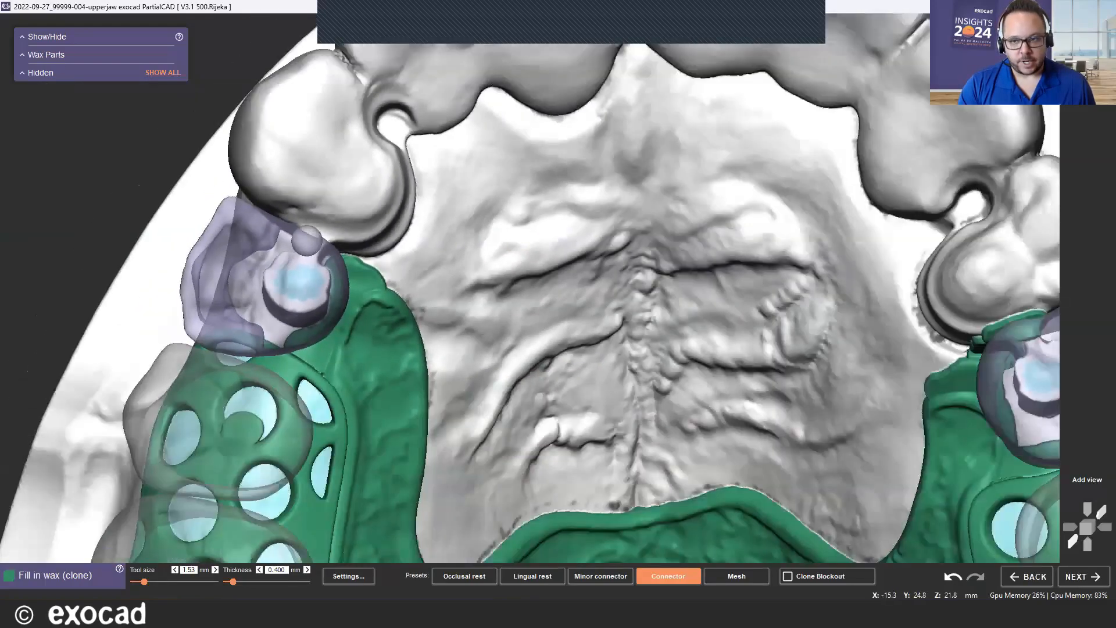
pyautogui.scroll(1, 316, 235)
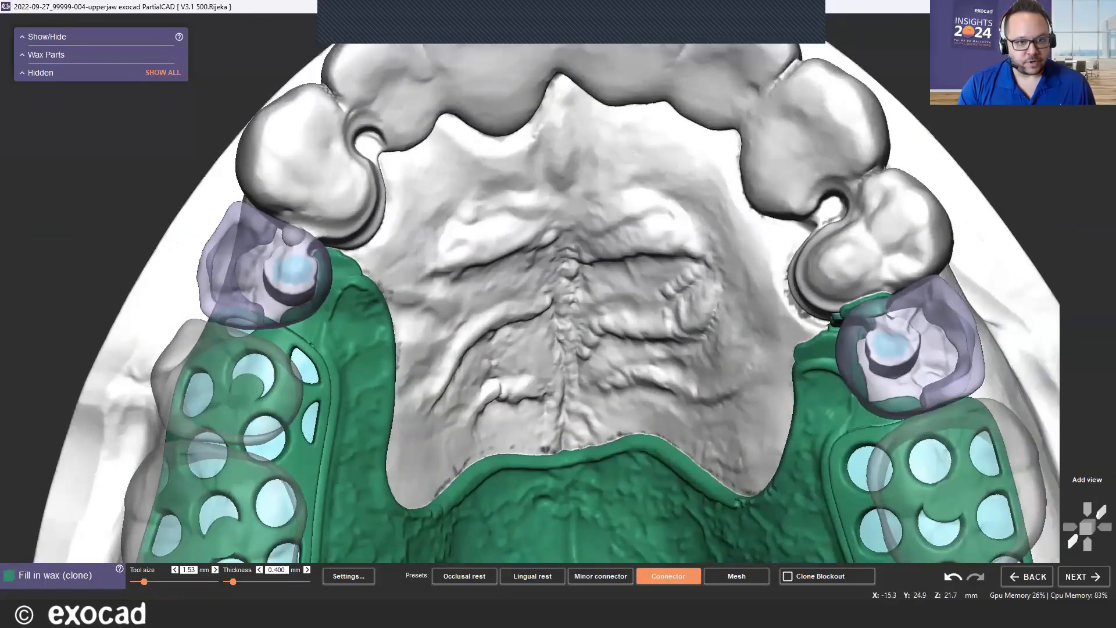
pyautogui.scroll(2, 291, 233)
pyautogui.moveTo(282, 222); pyautogui.dragTo(338, 261)
pyautogui.scroll(-4, 337, 259)
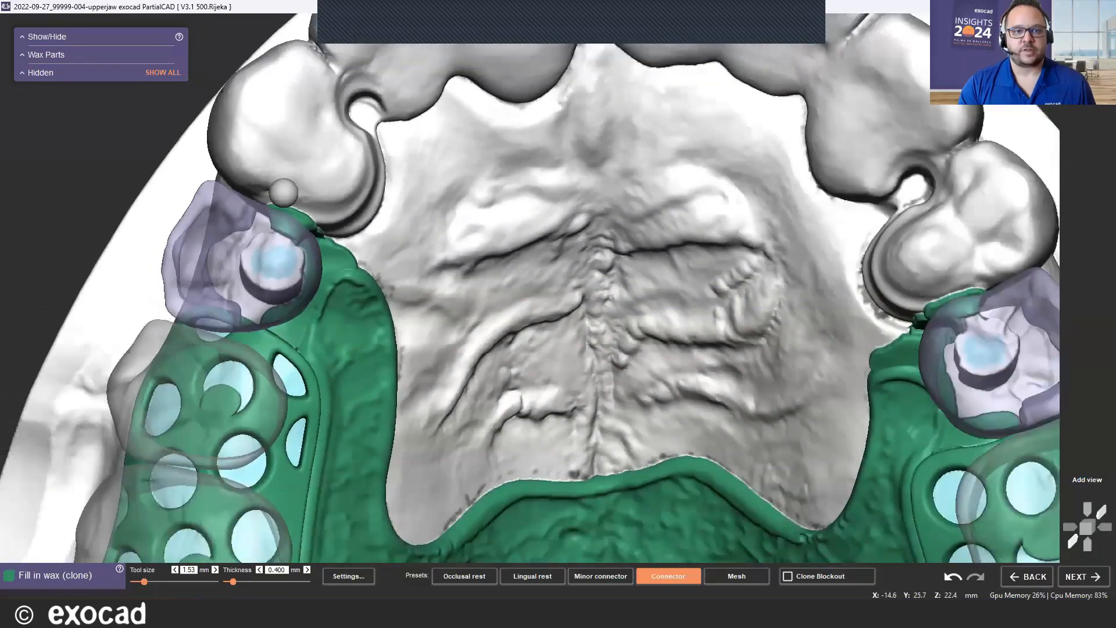
pyautogui.scroll(3, 227, 181)
pyautogui.moveTo(230, 178); pyautogui.dragTo(288, 208)
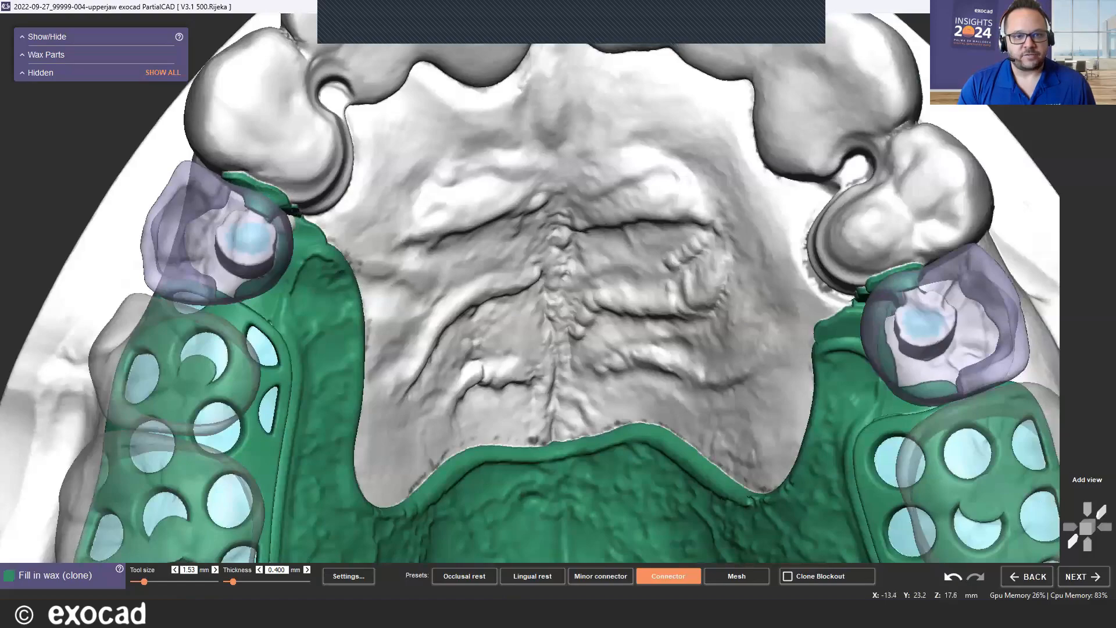
# Check the added wax from several angles and advance to the finish line curve stage.
pyautogui.scroll(-2, 244, 195)
pyautogui.moveTo(283, 215)
pyautogui.mouseDown(button='right')
pyautogui.moveTo(250, 175)
pyautogui.moveTo(260, 183)
pyautogui.mouseUp(button='right')
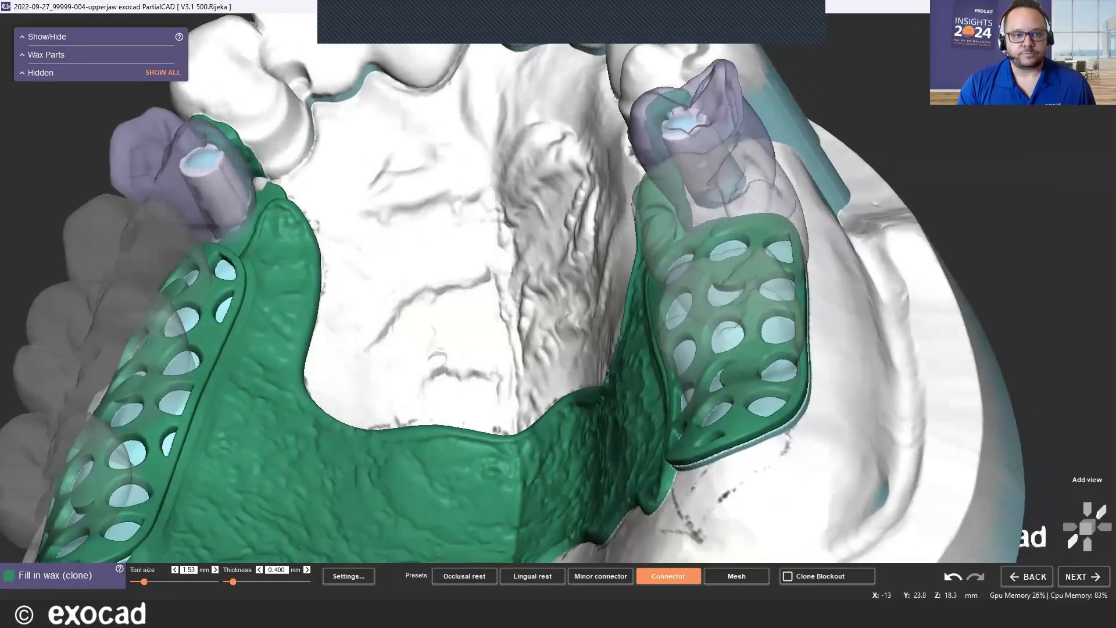
pyautogui.scroll(-5, 256, 203)
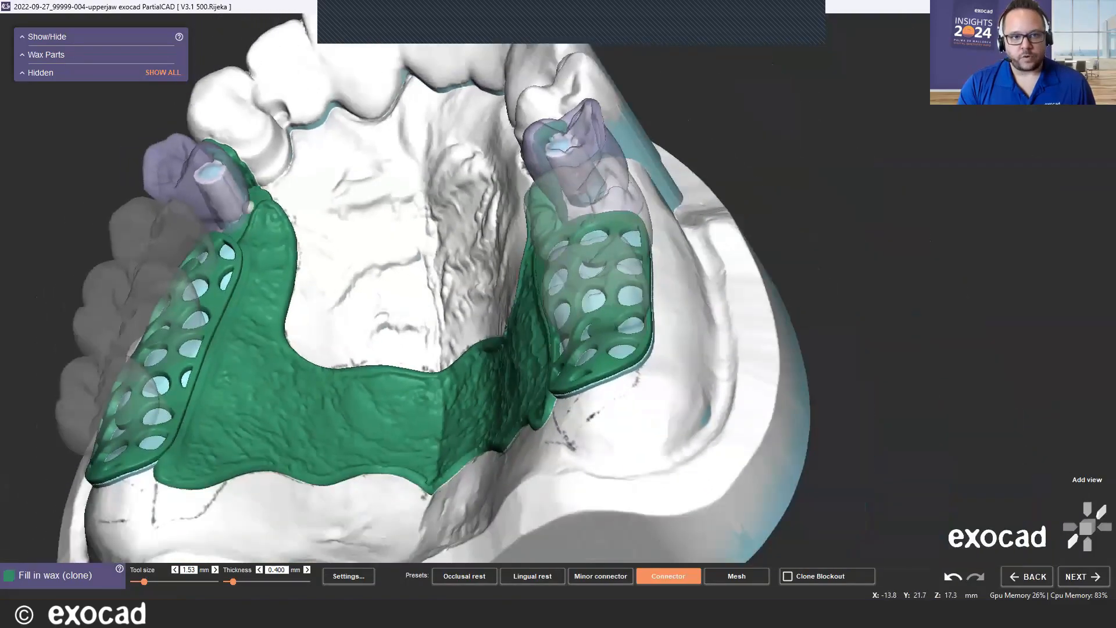
pyautogui.moveTo(307, 183); pyautogui.dragTo(365, 208, button='right')
pyautogui.moveTo(351, 306); pyautogui.dragTo(362, 292, button='right')
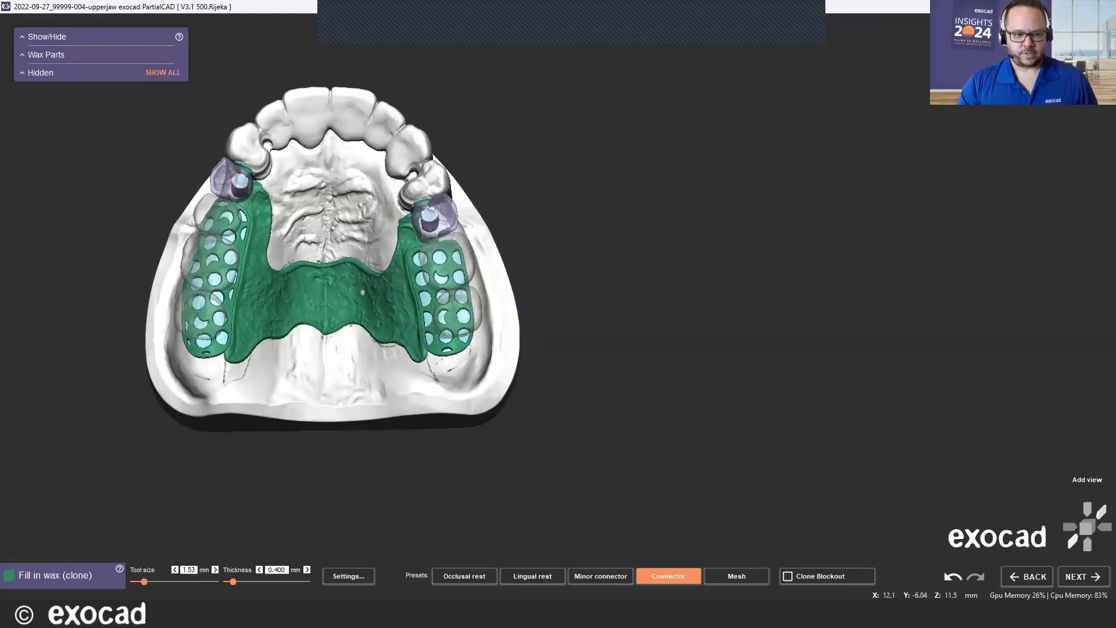
pyautogui.press('Return')
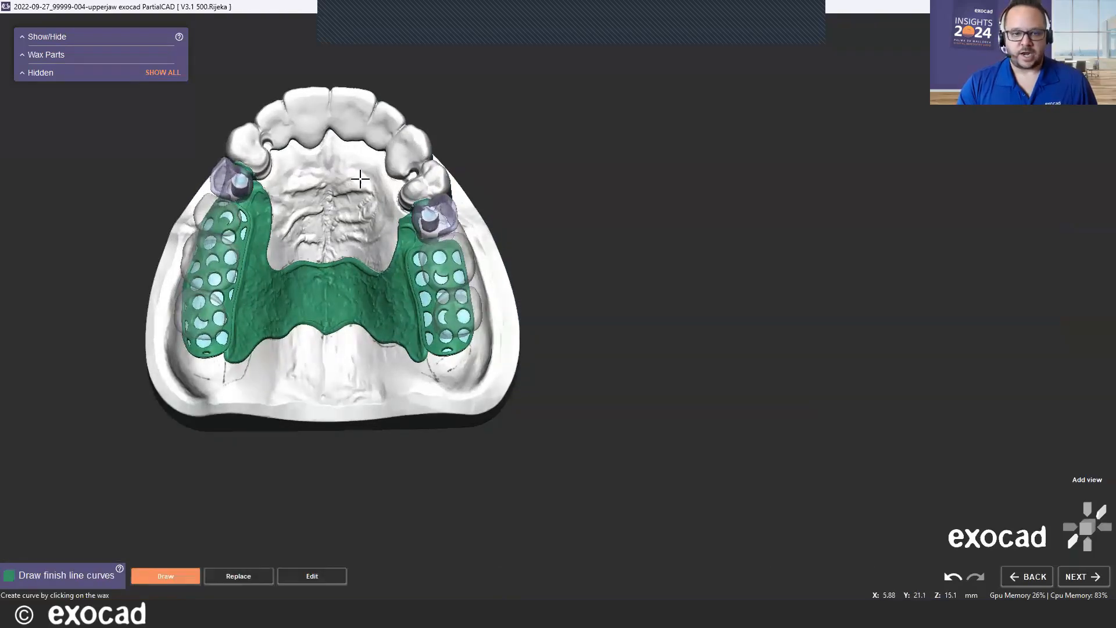
# Draw a finish line curve along the patient's right saddle, from the violet tooth to the connector's rear end.
pyautogui.moveTo(614, 191); pyautogui.dragTo(805, 226, button='middle')
pyautogui.moveTo(581, 142); pyautogui.dragTo(580, 170, button='right')
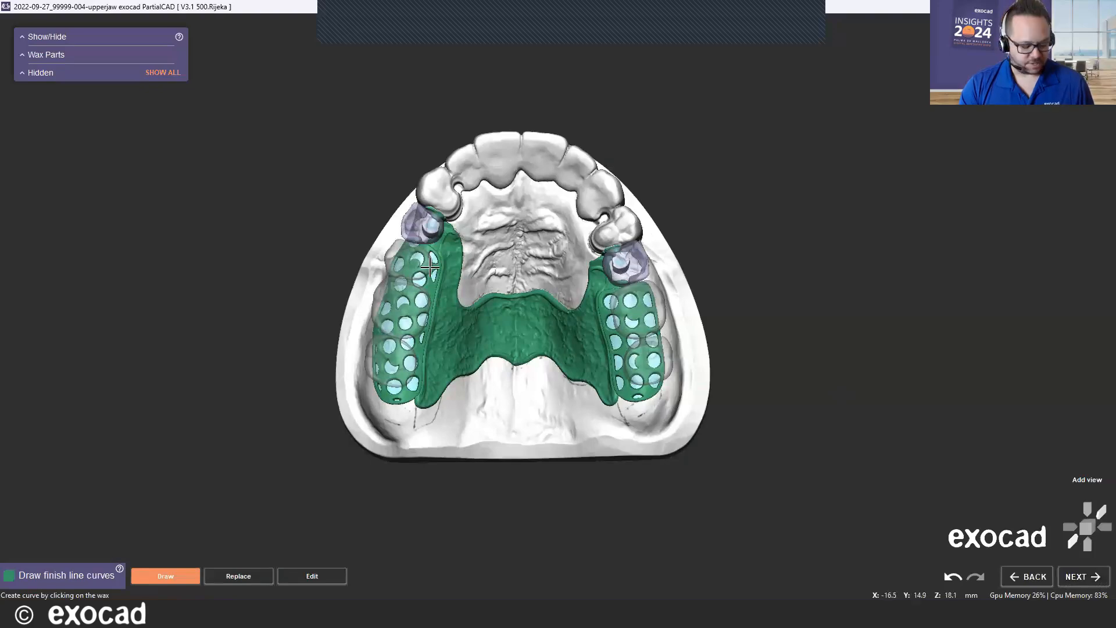
pyautogui.scroll(3, 430, 230)
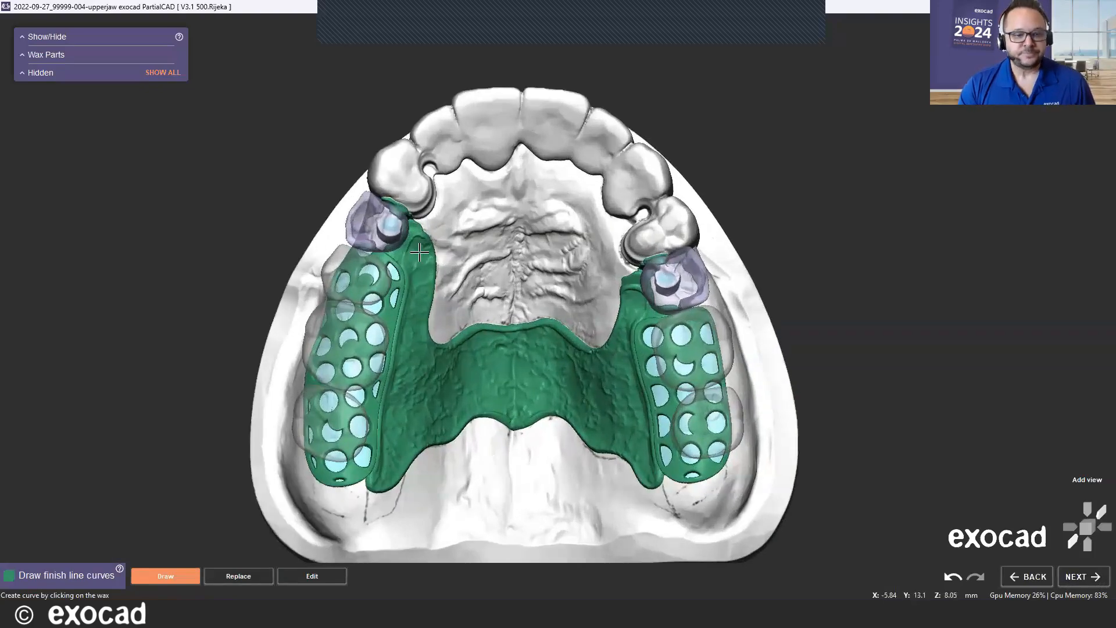
pyautogui.moveTo(463, 305); pyautogui.dragTo(470, 290, button='right')
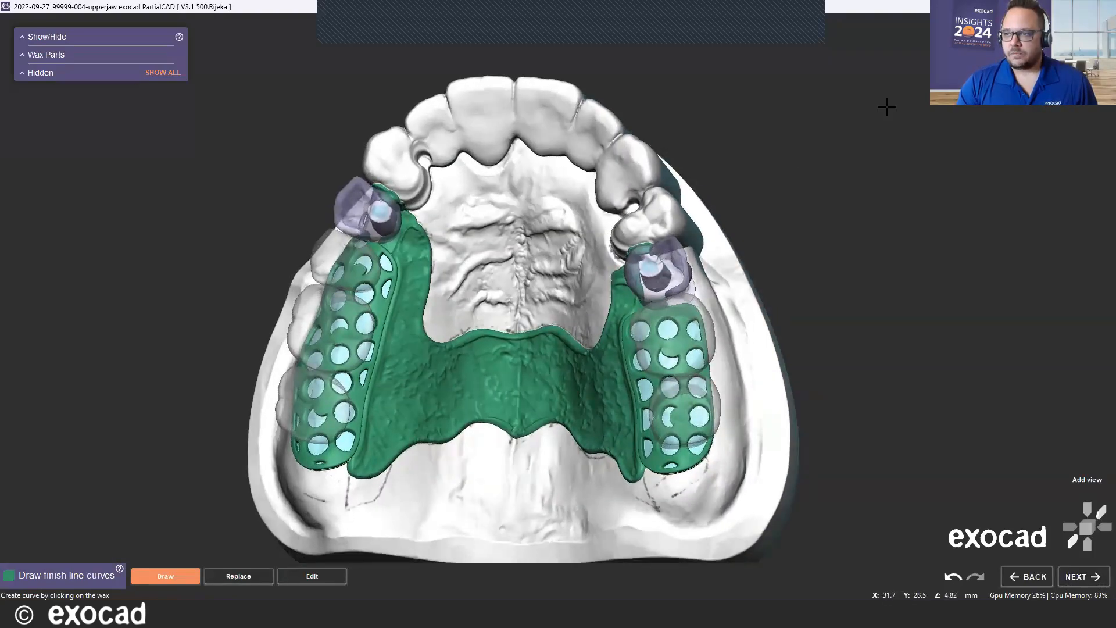
pyautogui.scroll(3, 471, 440)
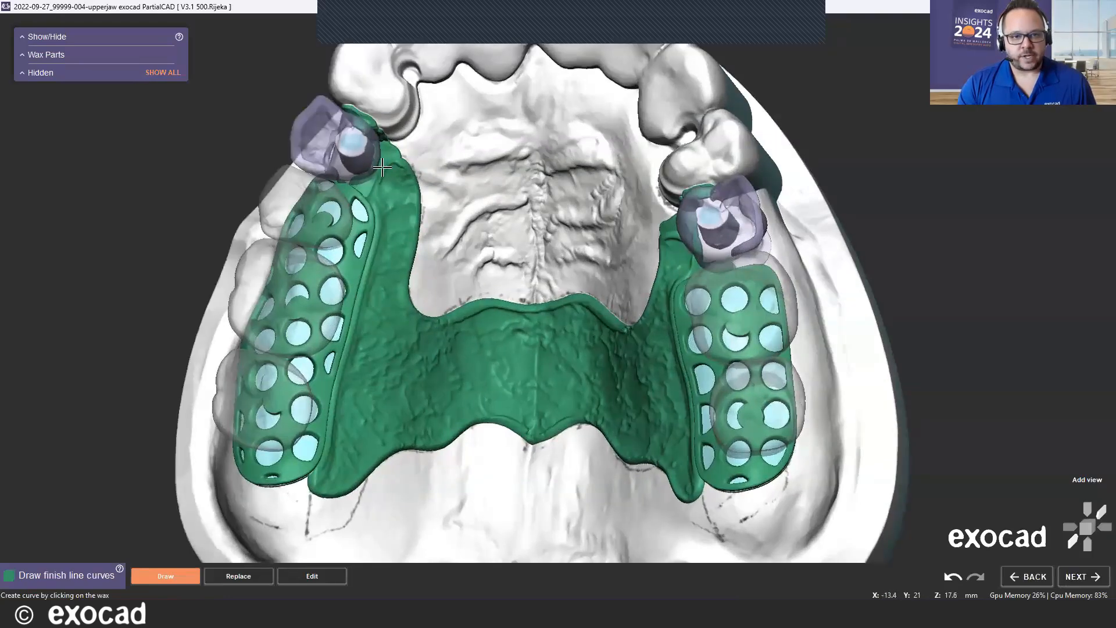
pyautogui.click(380, 210)
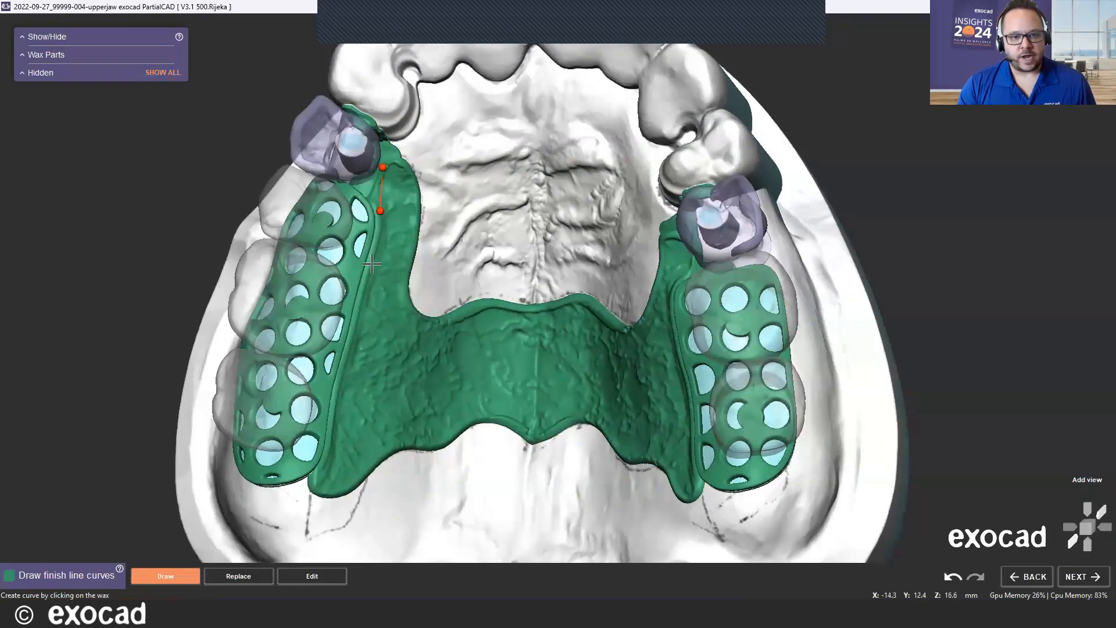
pyautogui.click(370, 270)
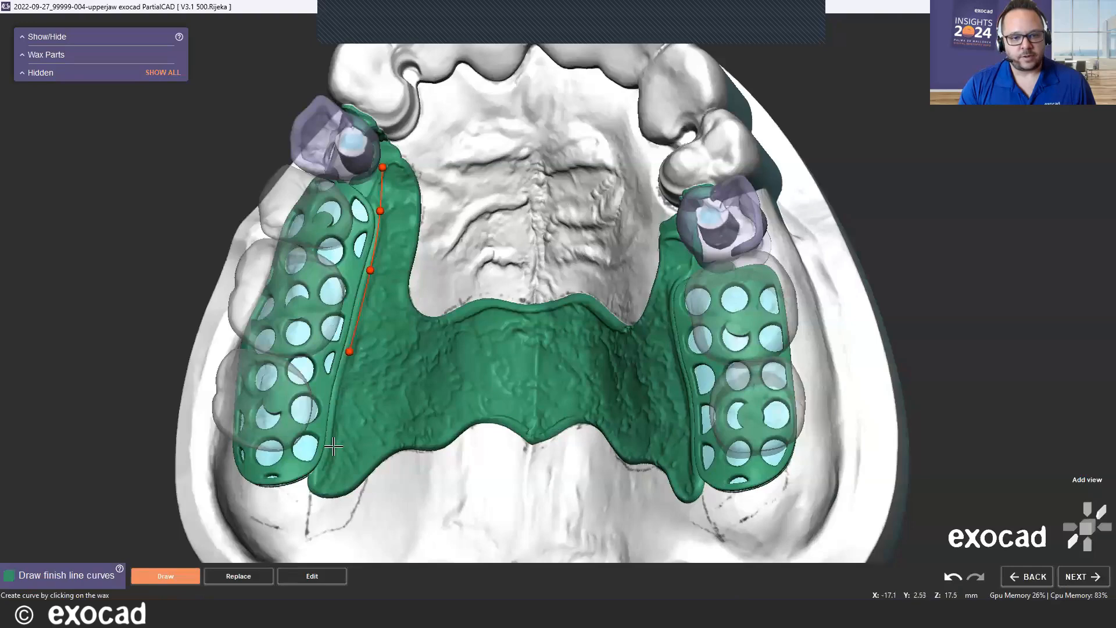
pyautogui.doubleClick(312, 483)
pyautogui.scroll(-3, 452, 337)
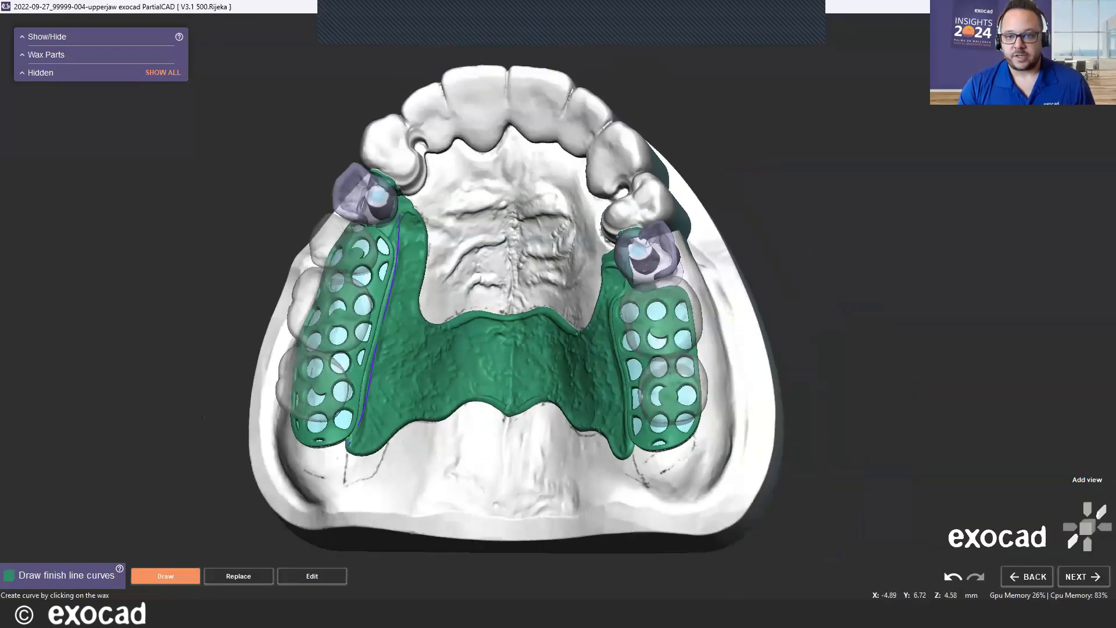
# Draw a finish line curve along the patient's left saddle, from the violet tooth to the connector's rear end.
pyautogui.moveTo(474, 334); pyautogui.dragTo(598, 324, button='right')
pyautogui.scroll(5, 620, 270)
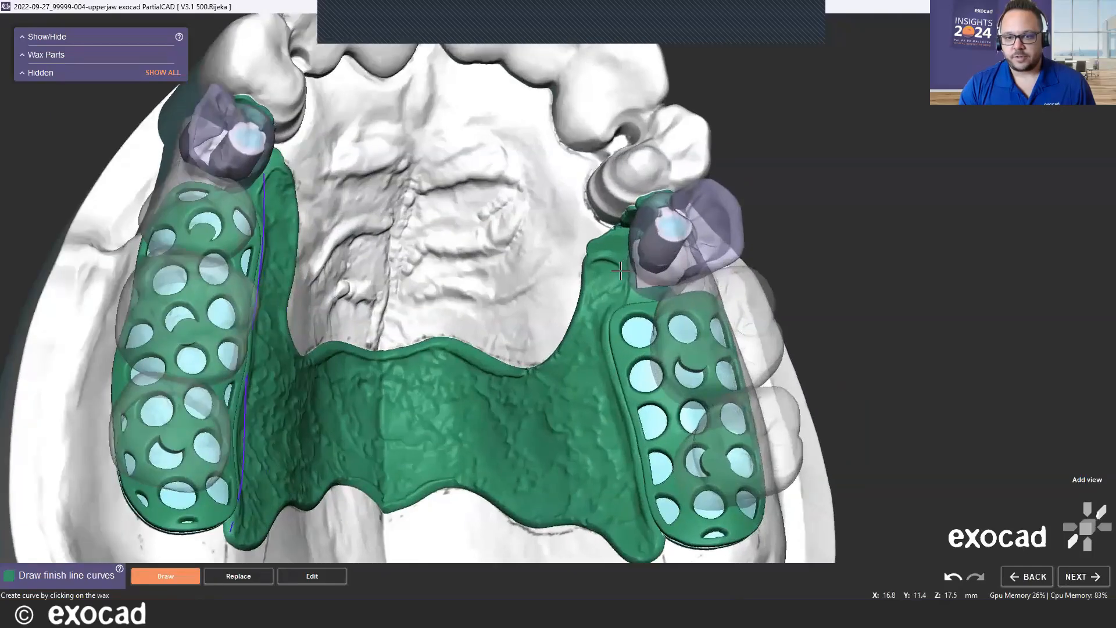
pyautogui.click(605, 305)
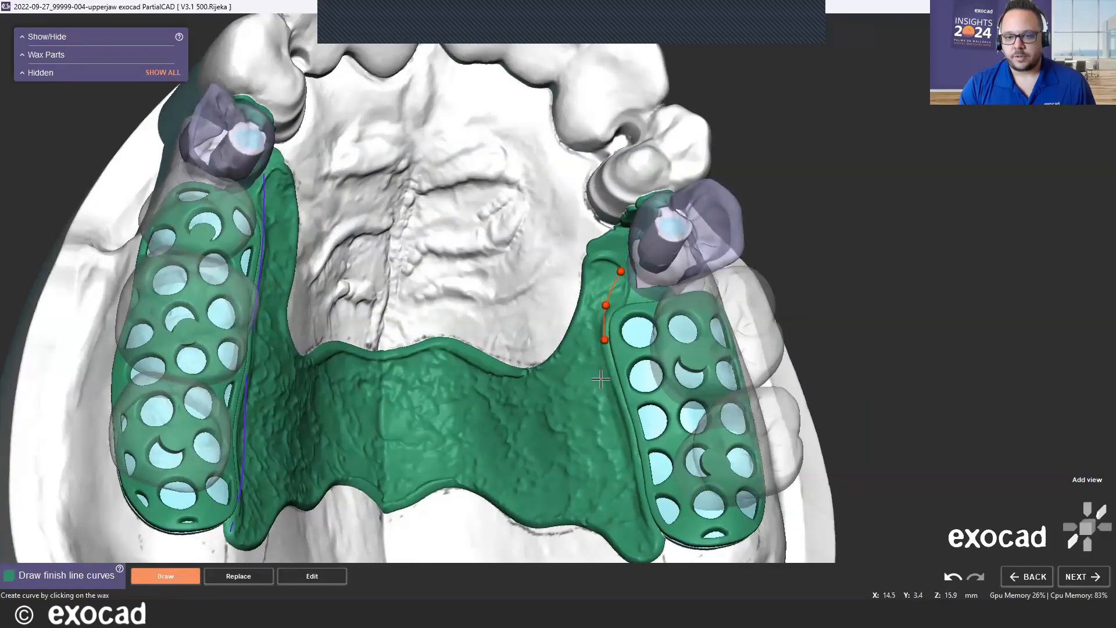
pyautogui.moveTo(544, 564); pyautogui.dragTo(541, 408, button='middle')
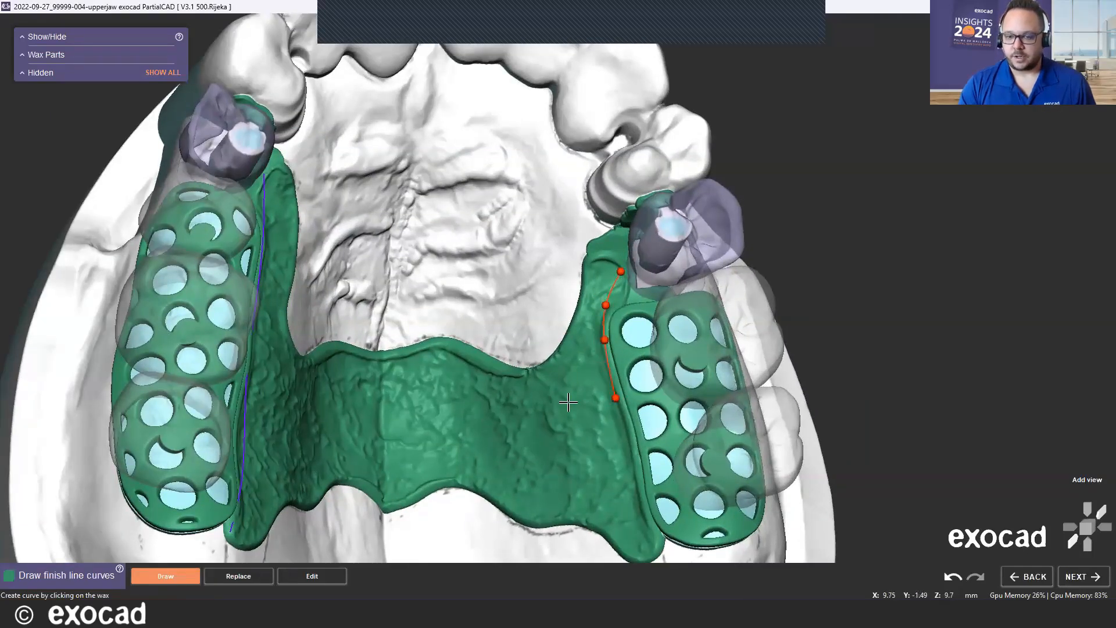
pyautogui.click(628, 288)
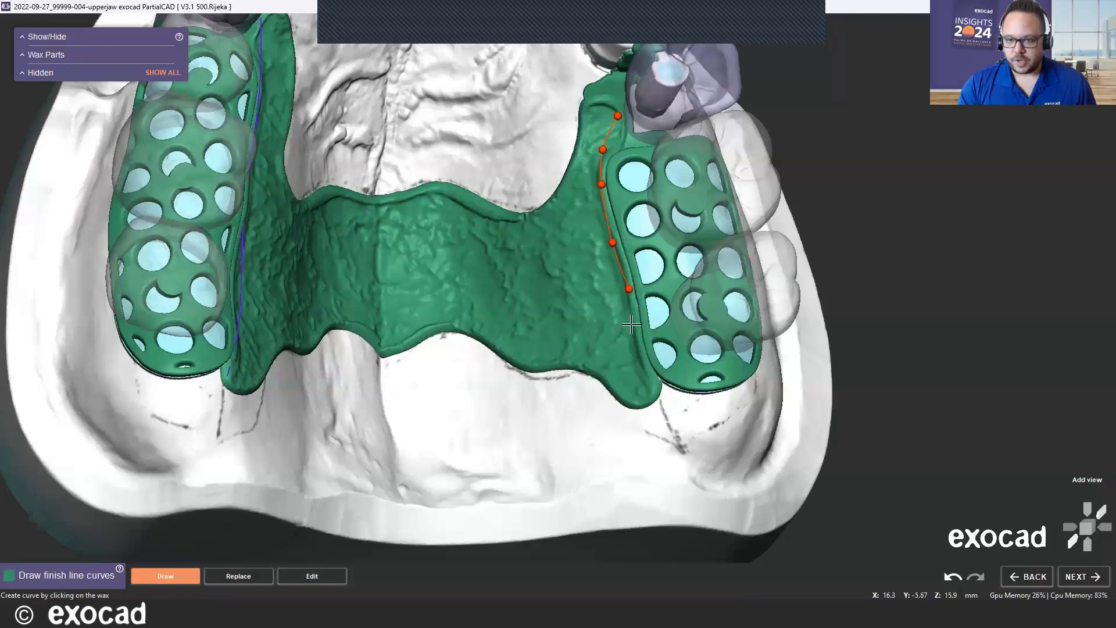
pyautogui.click(645, 374)
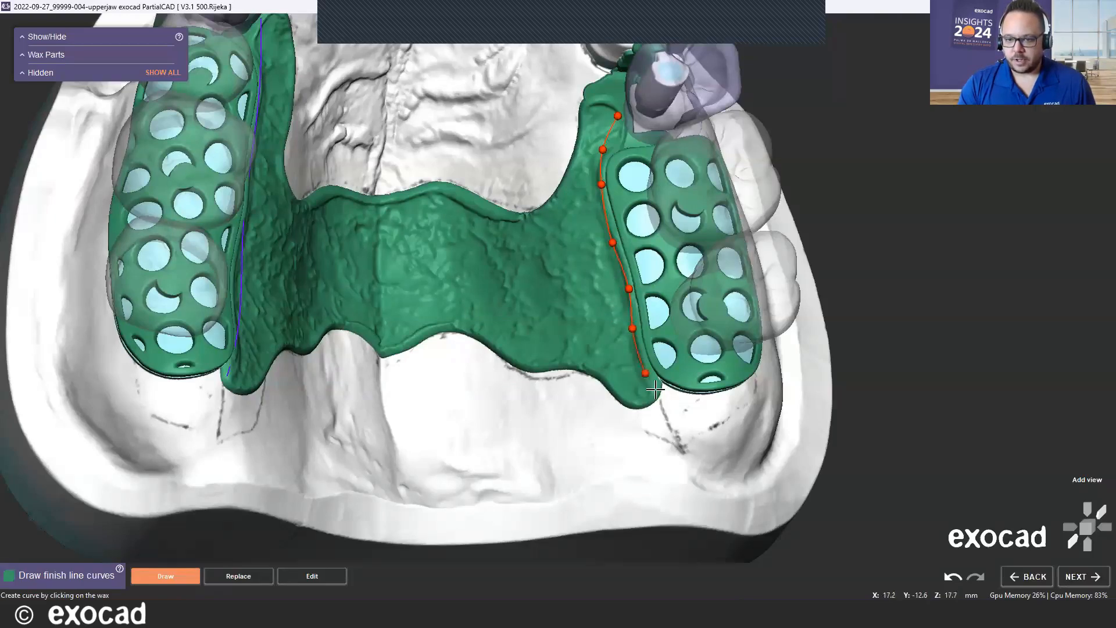
pyautogui.doubleClick(655, 389)
pyautogui.scroll(-3, 559, 248)
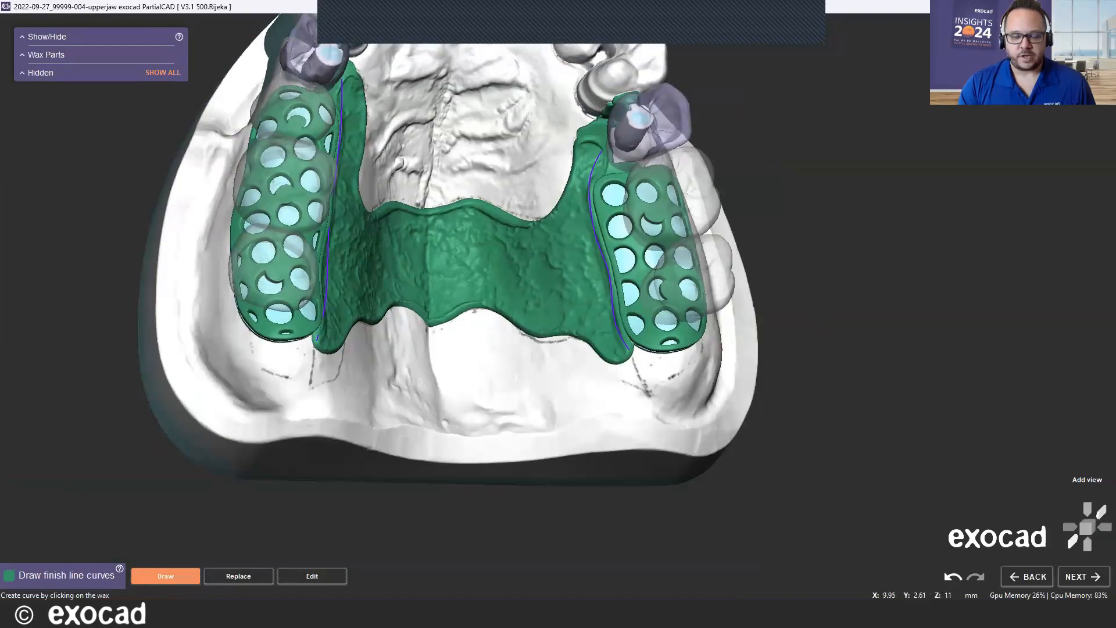
# Advance to the finish line stage, adjust a curve point on the patient's left and angle that finish line's profile toward the palate.
pyautogui.moveTo(466, 399); pyautogui.dragTo(407, 442, button='right')
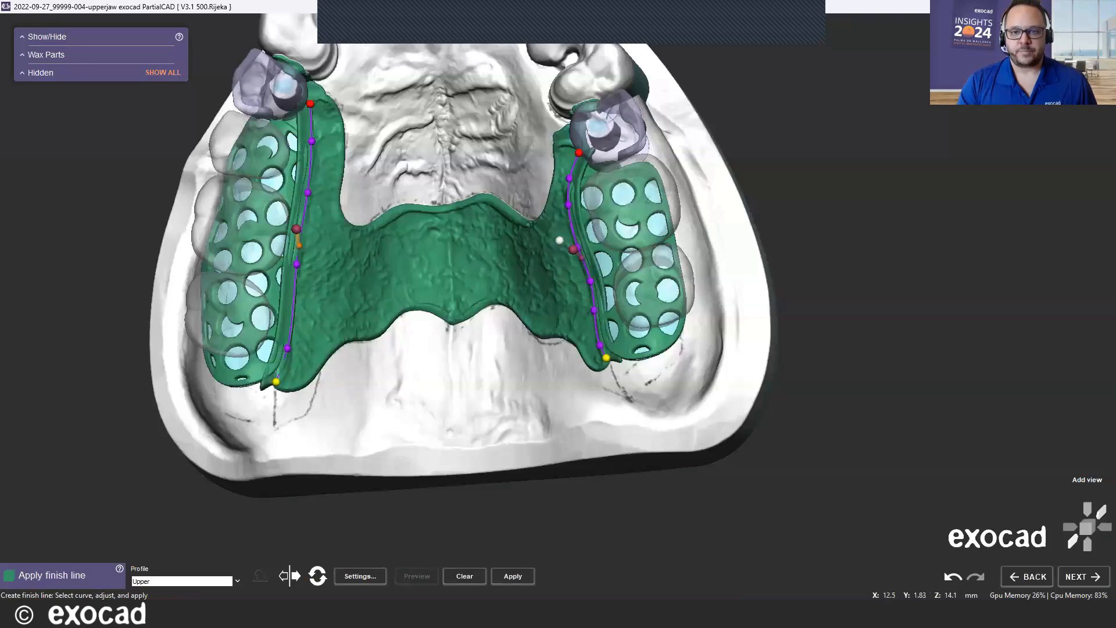
pyautogui.scroll(5, 585, 247)
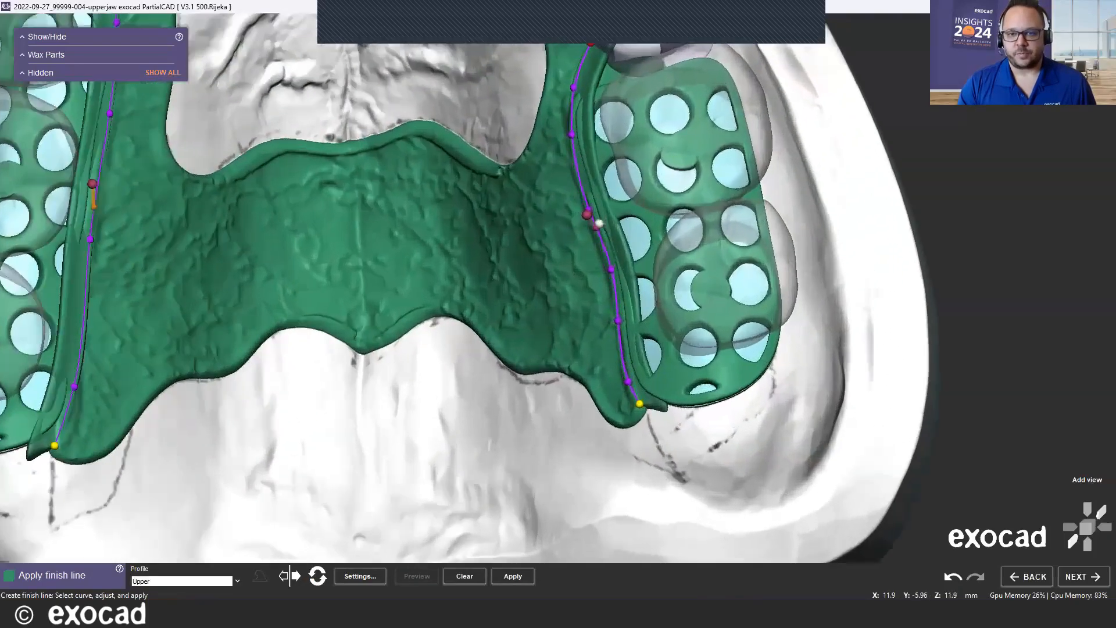
pyautogui.scroll(2, 598, 222)
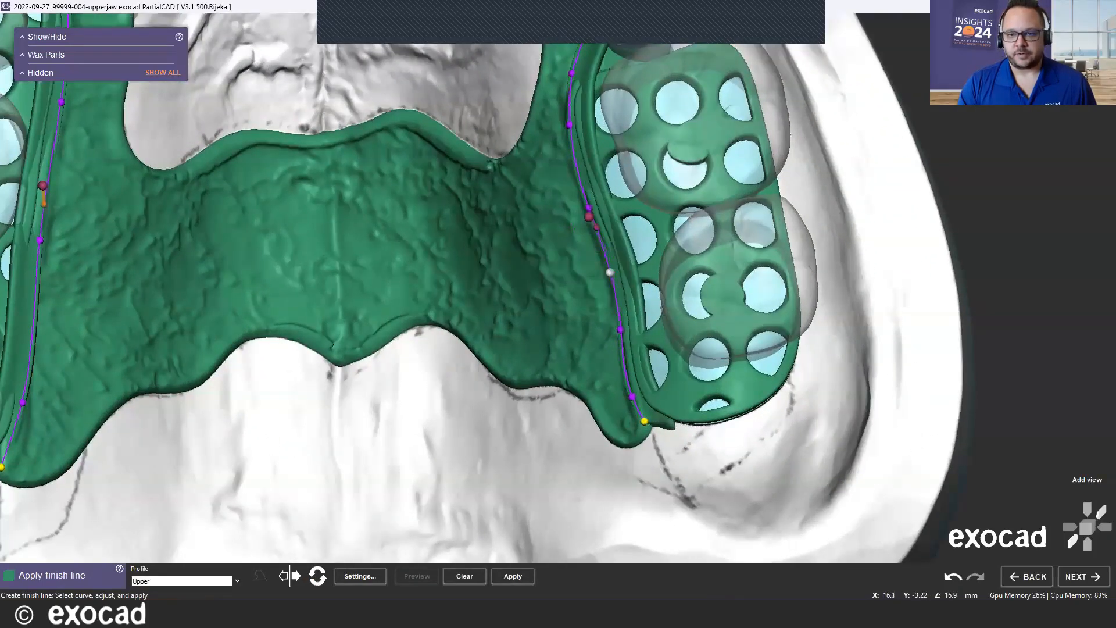
pyautogui.moveTo(612, 272); pyautogui.dragTo(609, 272)
pyautogui.moveTo(535, 295); pyautogui.dragTo(488, 163, button='right')
pyautogui.moveTo(442, 164); pyautogui.dragTo(524, 278, button='middle')
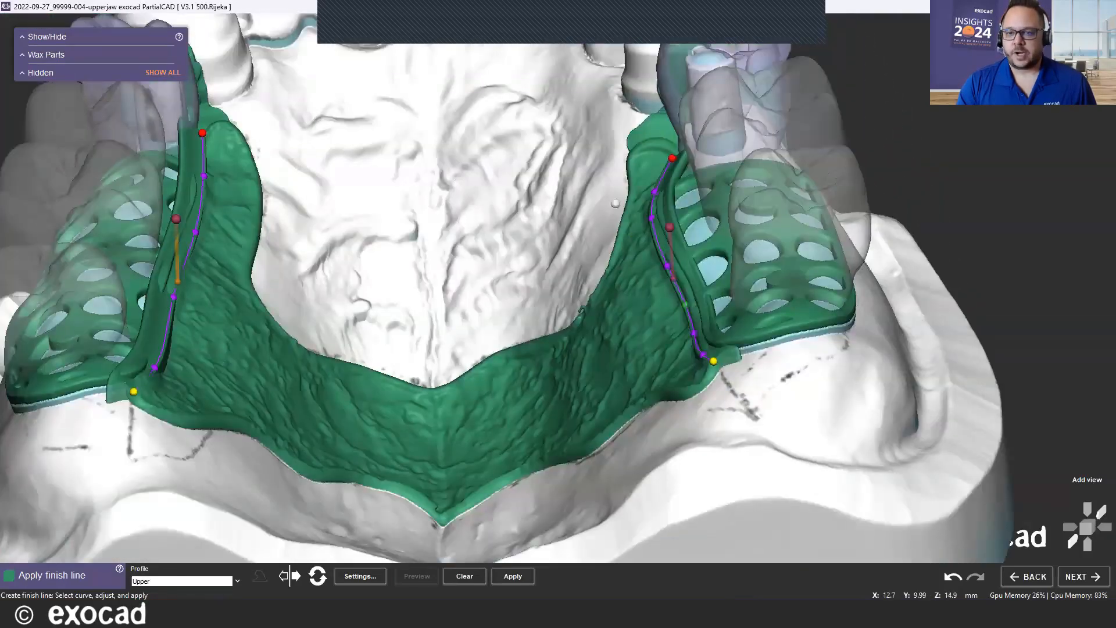
pyautogui.moveTo(645, 216); pyautogui.dragTo(630, 248)
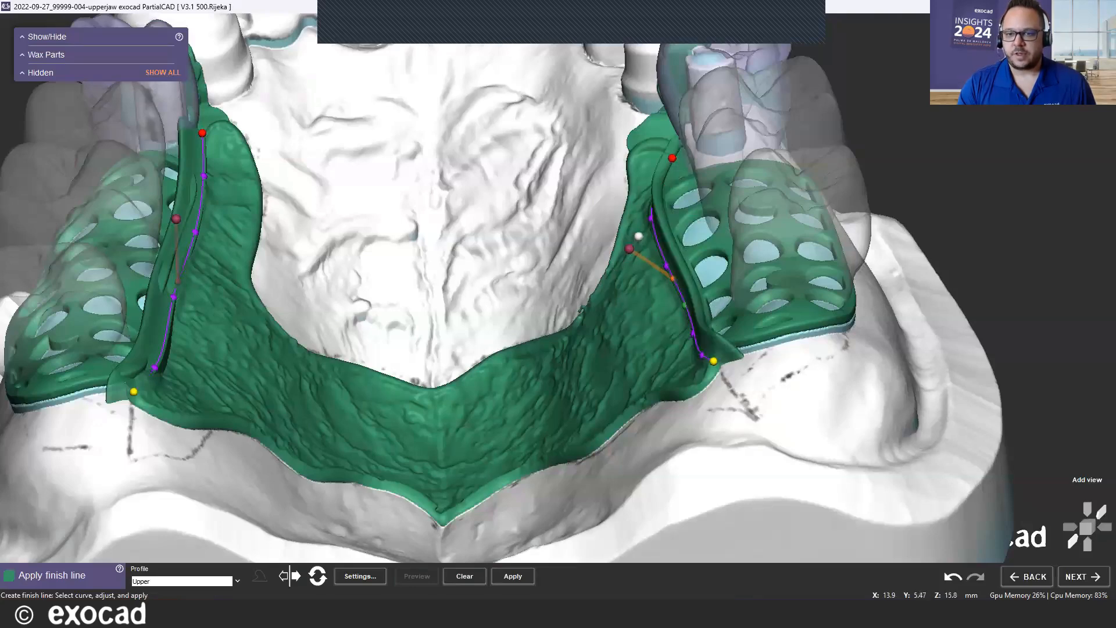
# Angle the profile of the patient's right finish line toward the palate.
pyautogui.scroll(-3, 628, 223)
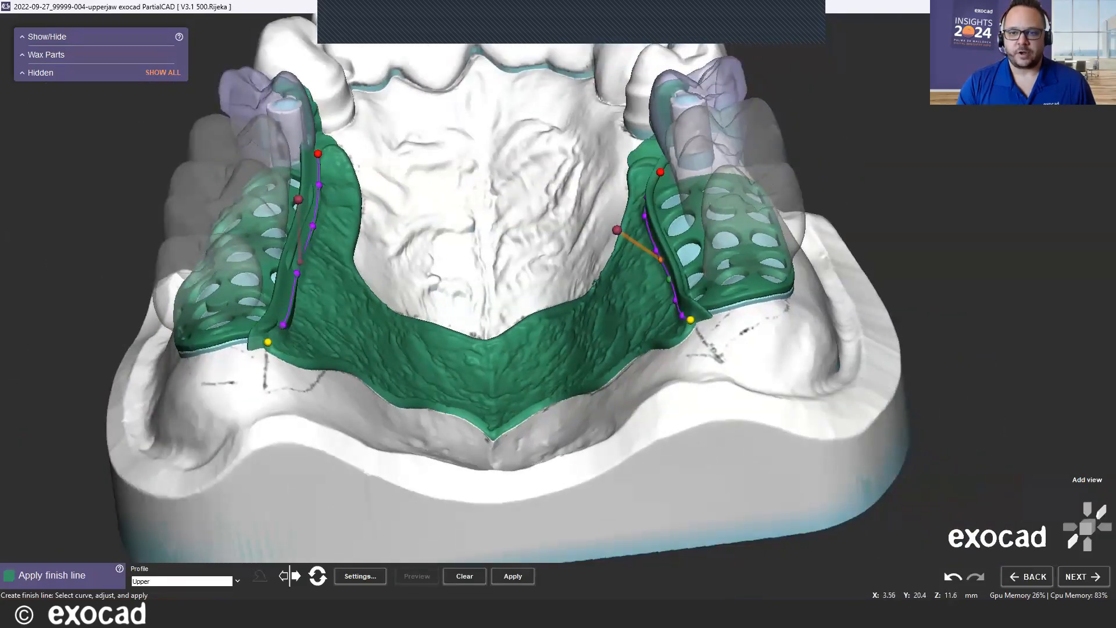
pyautogui.moveTo(509, 176)
pyautogui.mouseDown(button='right')
pyautogui.moveTo(518, 255)
pyautogui.moveTo(543, 260)
pyautogui.moveTo(507, 197)
pyautogui.mouseUp(button='right')
pyautogui.moveTo(314, 220); pyautogui.dragTo(333, 205)
pyautogui.moveTo(401, 201); pyautogui.dragTo(313, 321, button='right')
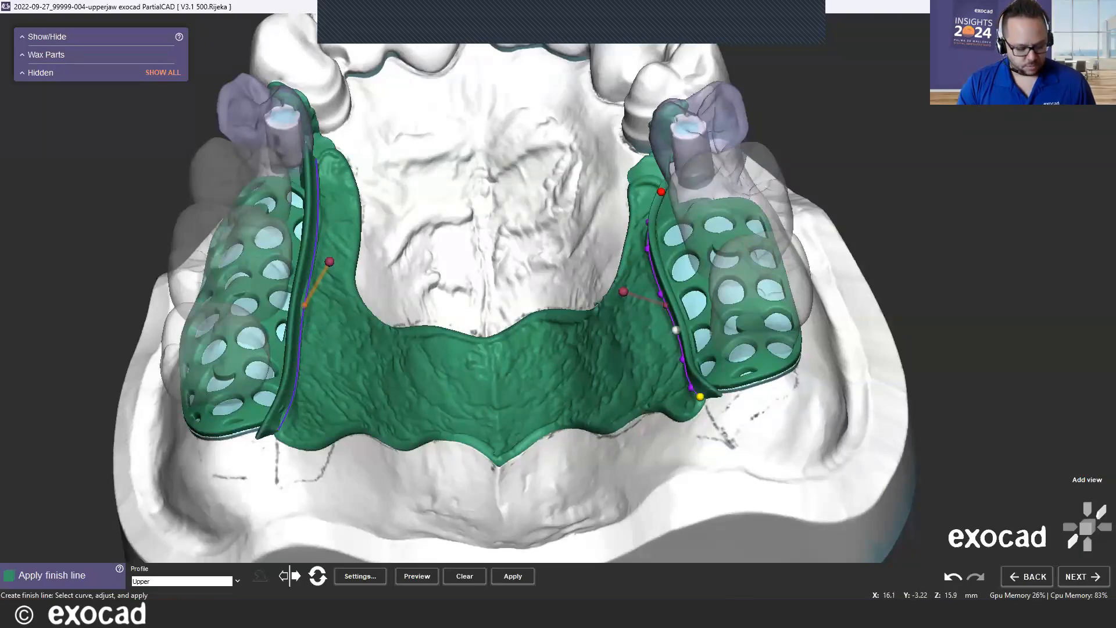
# Increase the rotation of the patient's left finish line slightly past 128°.
pyautogui.moveTo(678, 330)
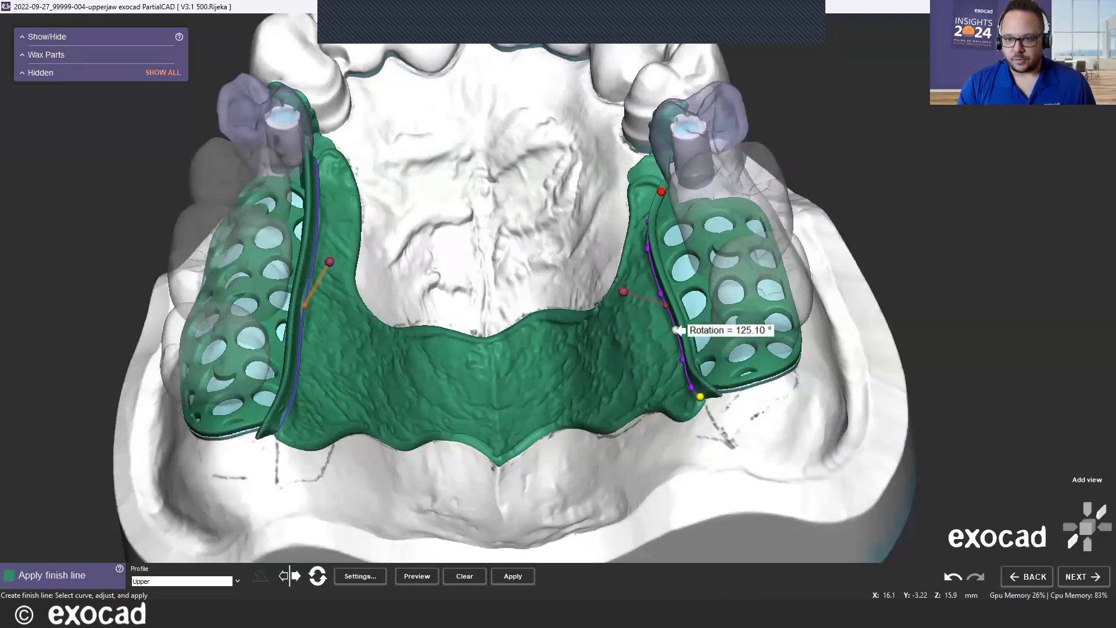
pyautogui.scroll(3, 678, 330)
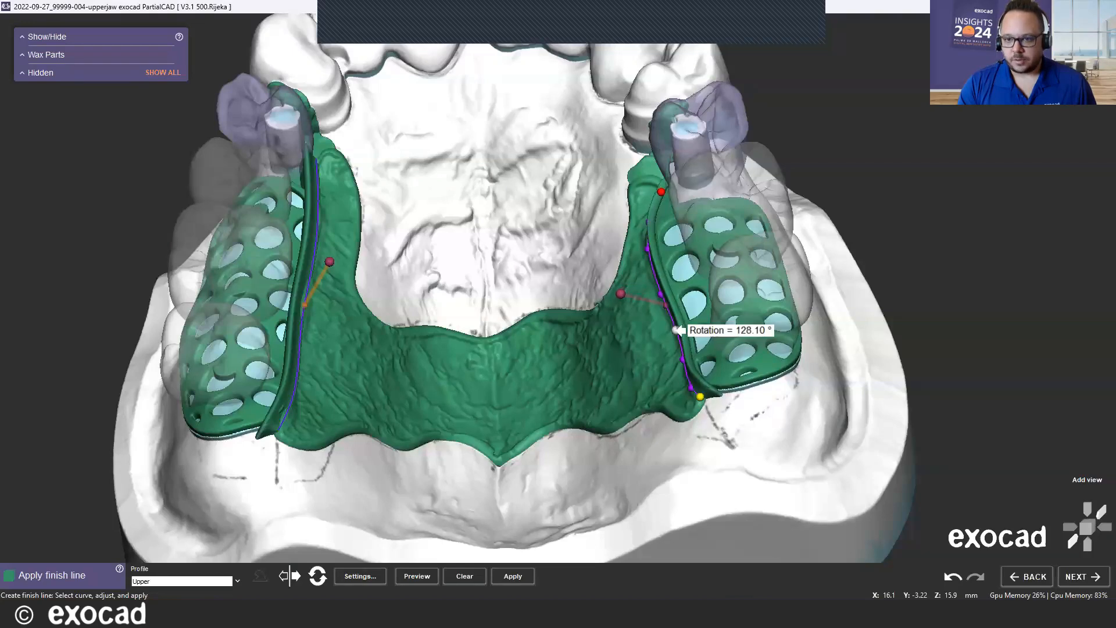
pyautogui.scroll(2, 677, 330)
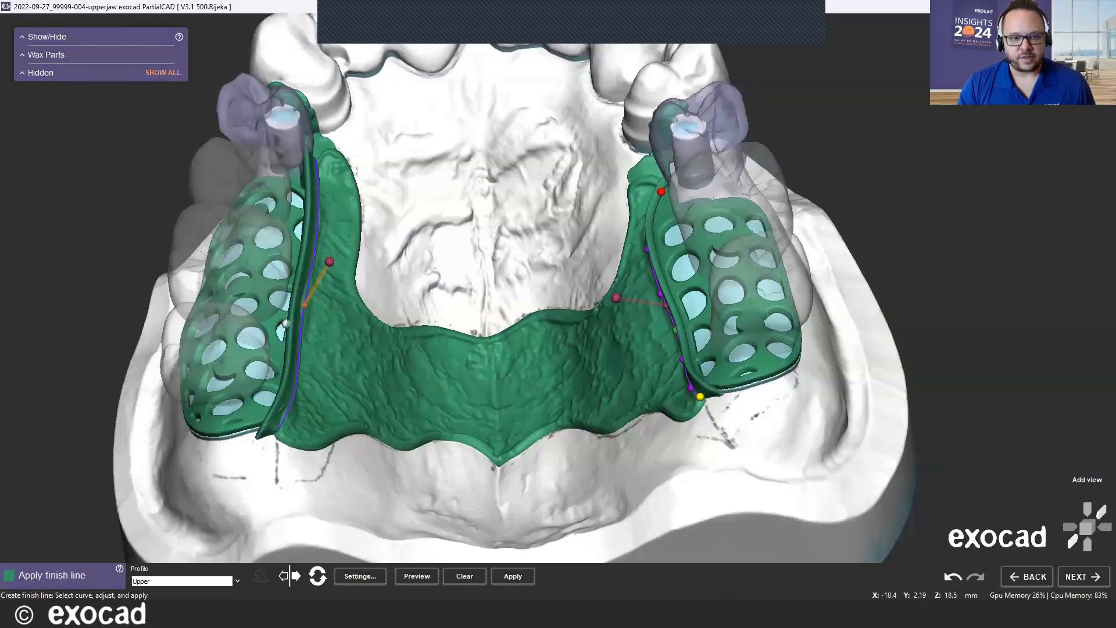
# Set the patient's right finish line rotation to about 63.17° and nudge the curve point behind its front end toward the palate.
pyautogui.click(300, 327)
pyautogui.moveTo(304, 324)
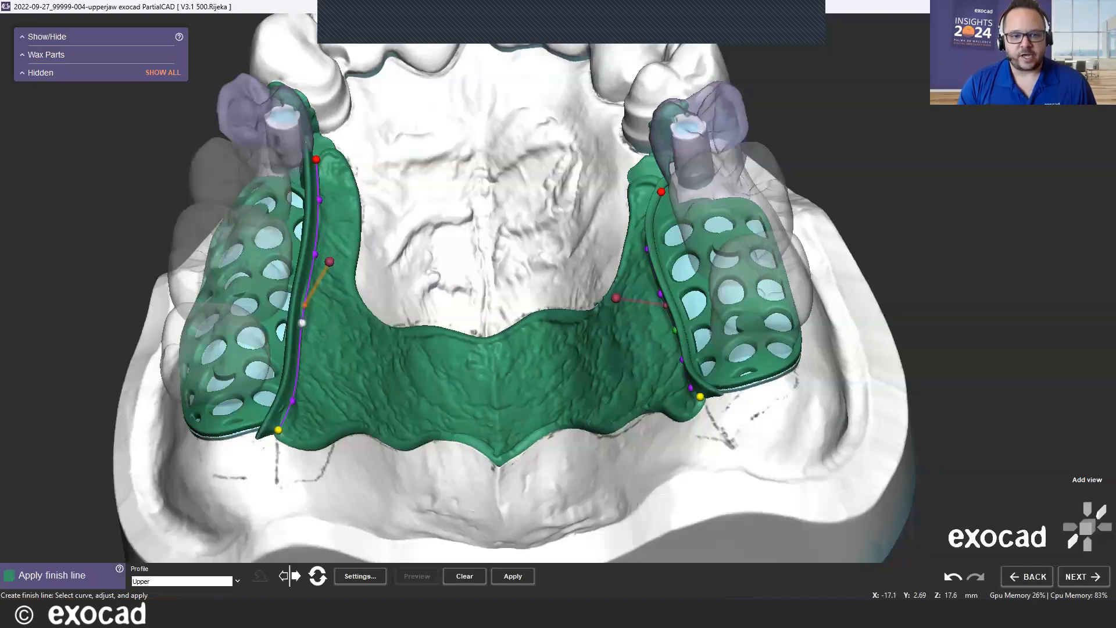
pyautogui.scroll(3, 303, 323)
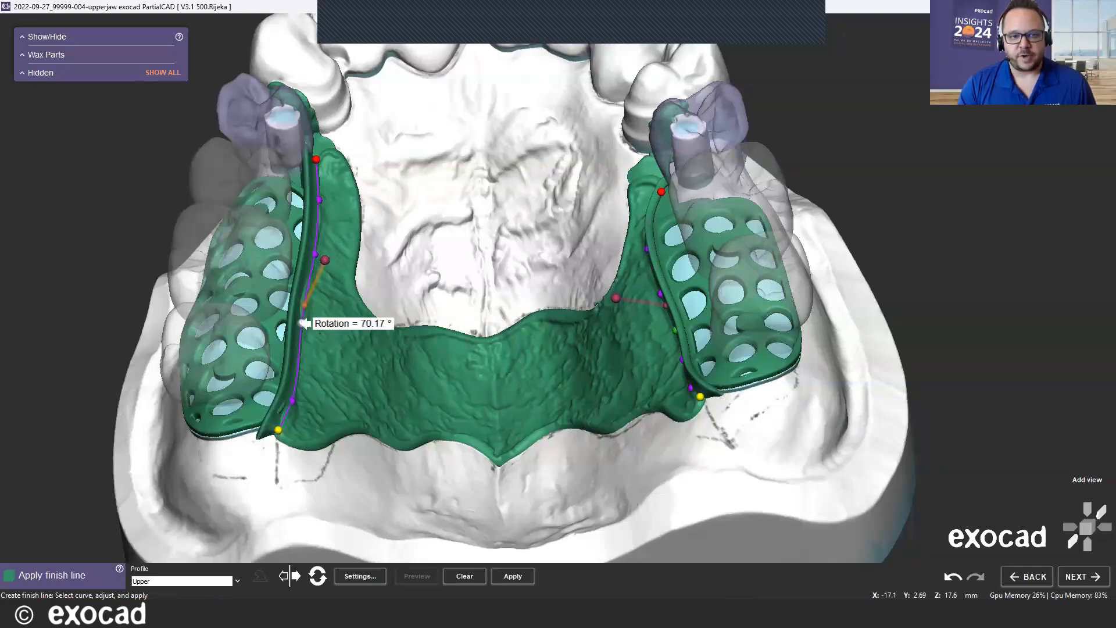
pyautogui.scroll(-3, 304, 323)
pyautogui.scroll(-4, 303, 323)
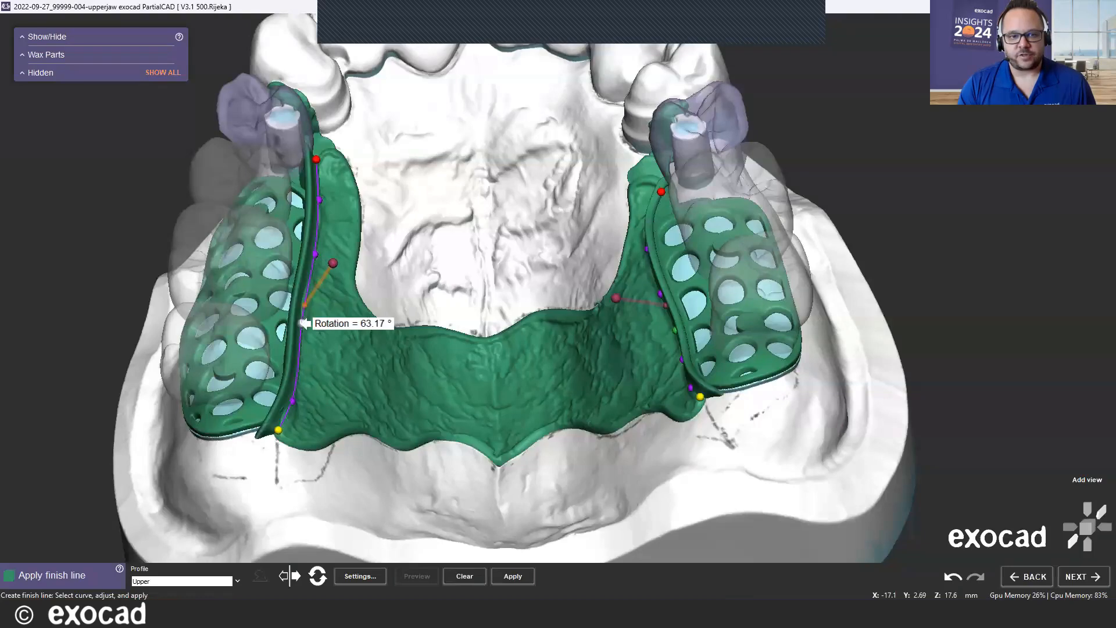
pyautogui.moveTo(462, 229)
pyautogui.mouseDown(button='right')
pyautogui.moveTo(429, 279)
pyautogui.moveTo(431, 305)
pyautogui.mouseUp(button='right')
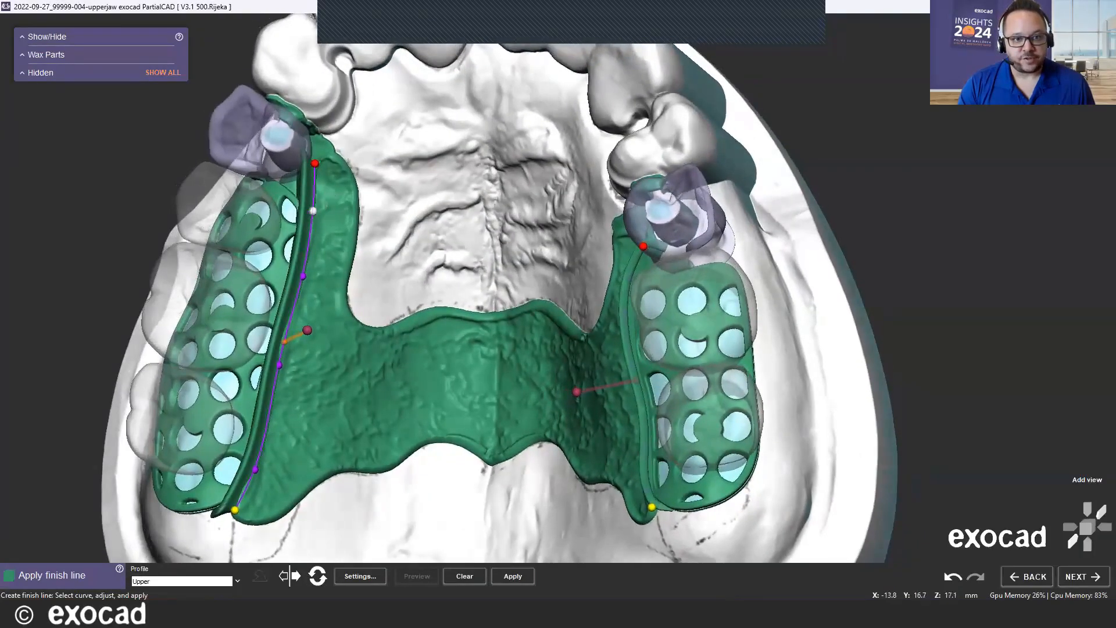
pyautogui.click(315, 215)
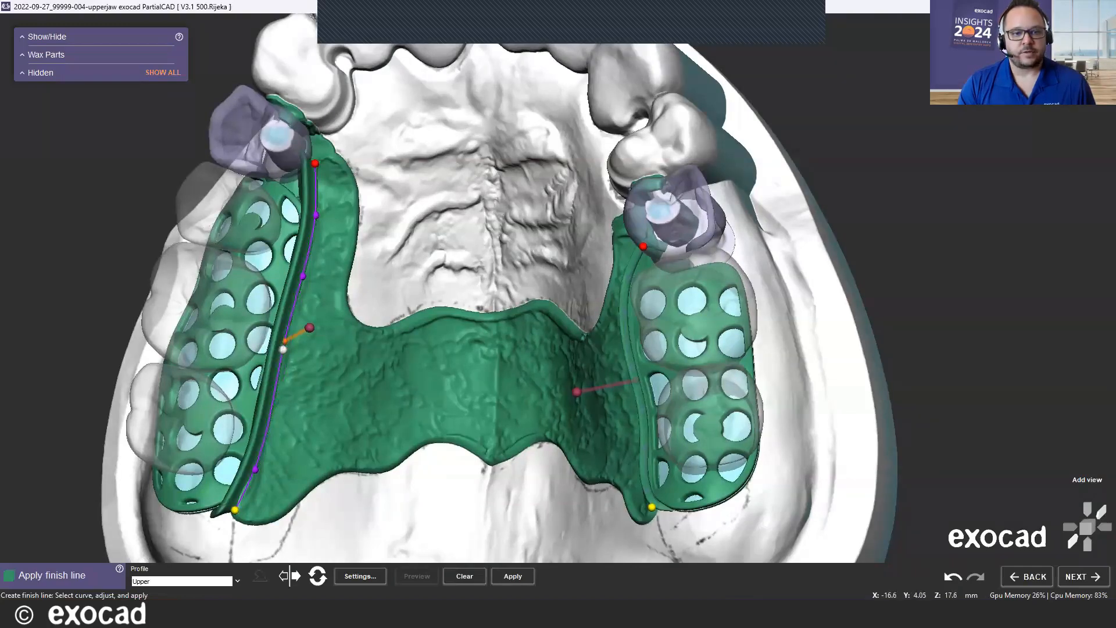
# Set the thickness of the patient's right finish line to 1.5 mm near its rear end and vary its width around 1.8 mm.
pyautogui.scroll(-5, 350, 171)
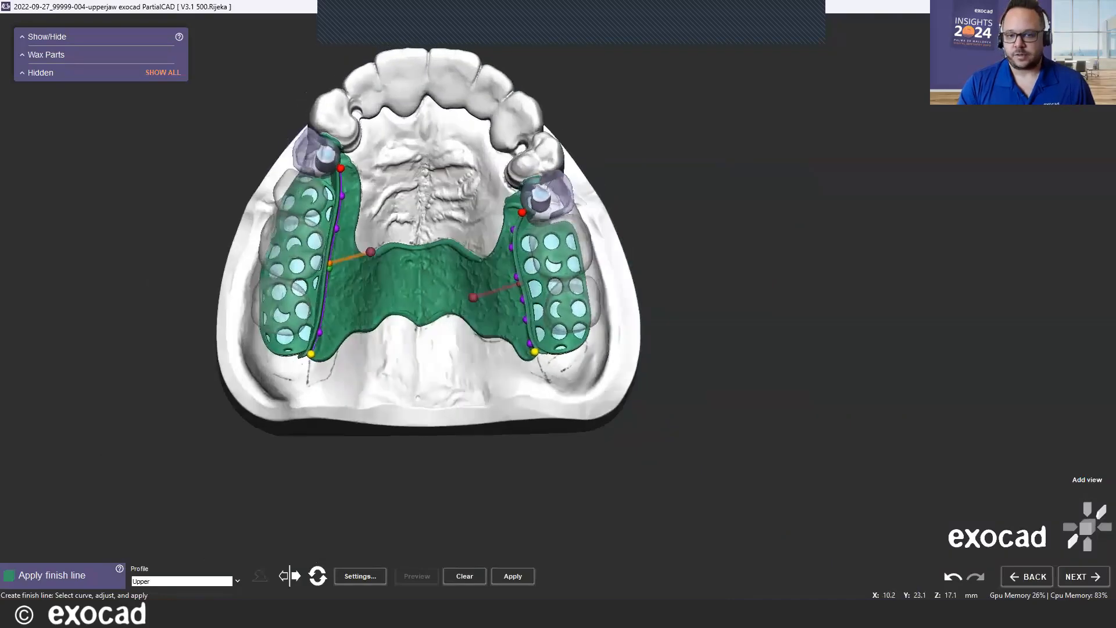
pyautogui.scroll(4, 269, 331)
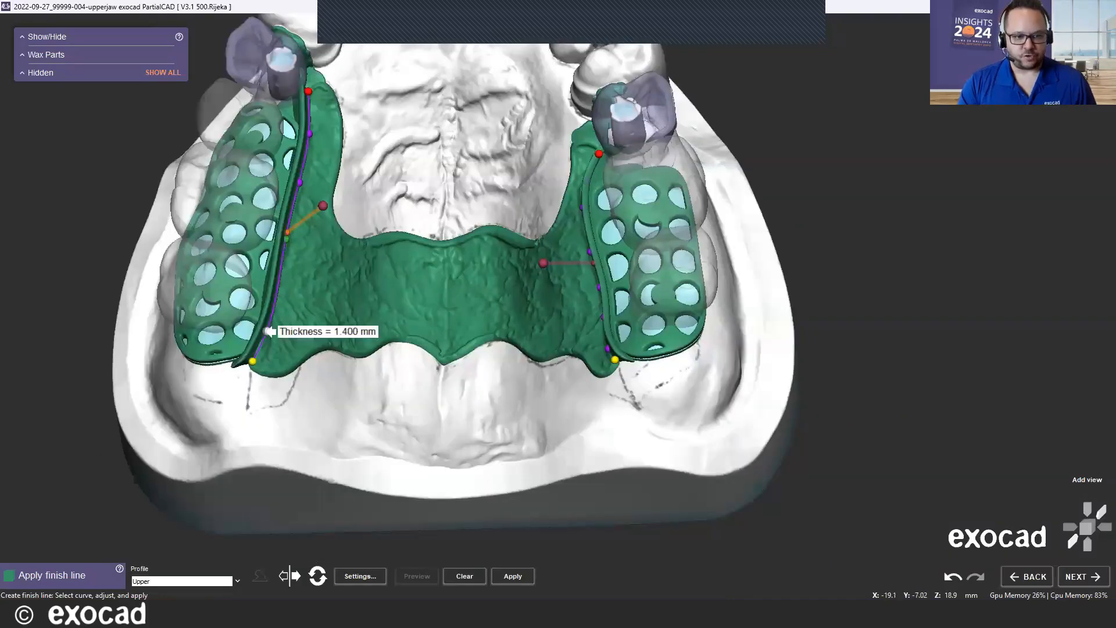
pyautogui.keyDown('ctrl'); pyautogui.scroll(2, 269, 332); pyautogui.keyUp('ctrl')
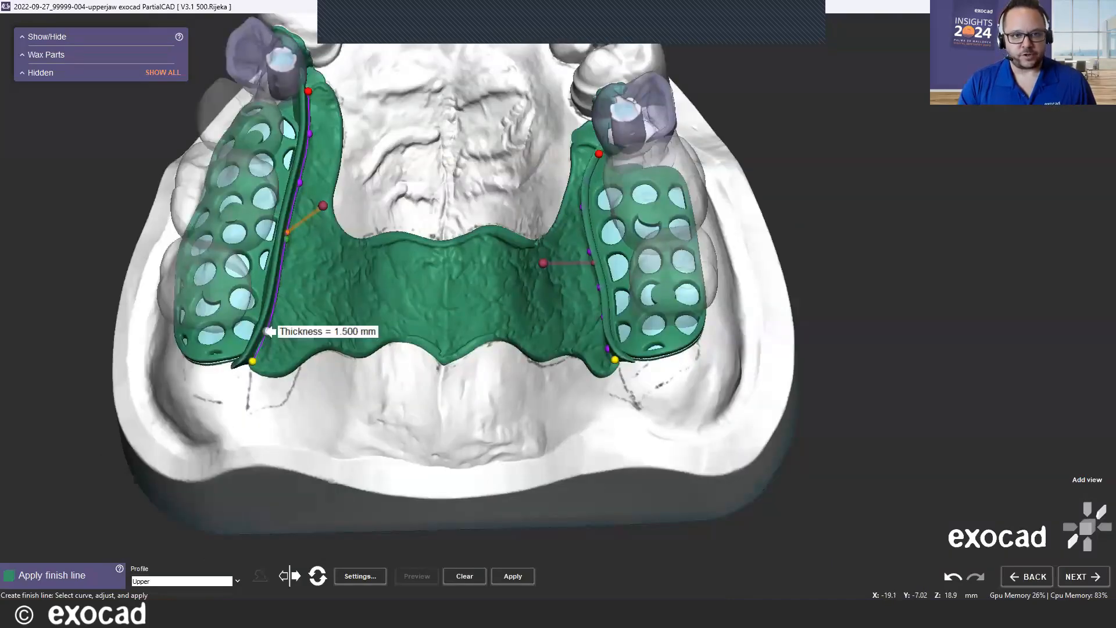
pyautogui.keyDown('shift'); pyautogui.scroll(-2, 269, 331); pyautogui.keyUp('shift')
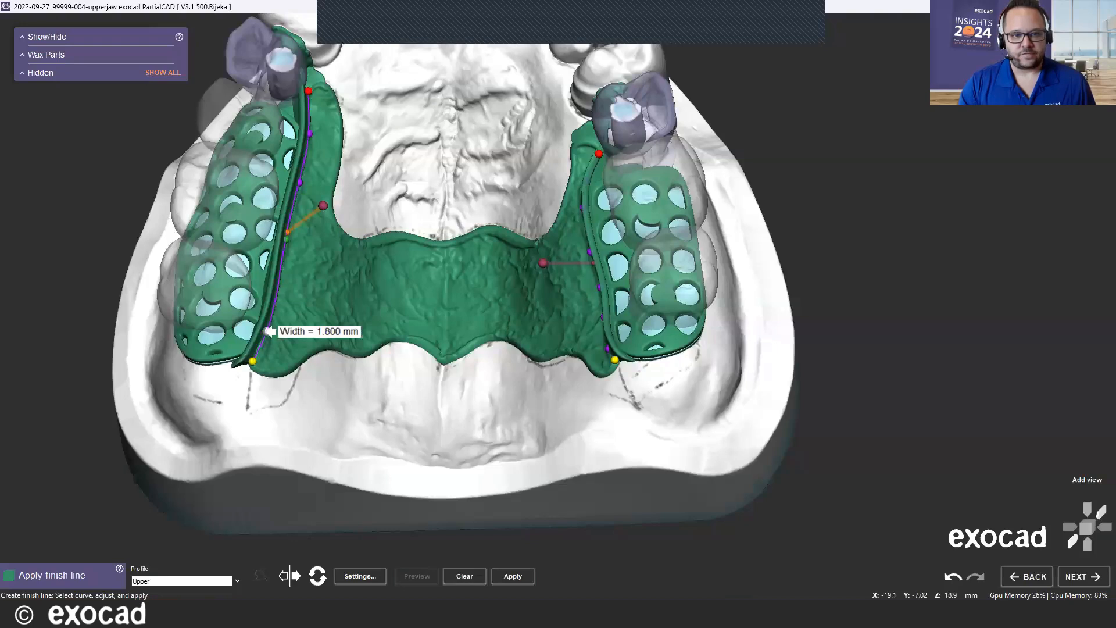
pyautogui.keyDown('shift'); pyautogui.scroll(3, 269, 331); pyautogui.keyUp('shift')
pyautogui.keyDown('shift'); pyautogui.scroll(-2, 269, 331); pyautogui.keyUp('shift')
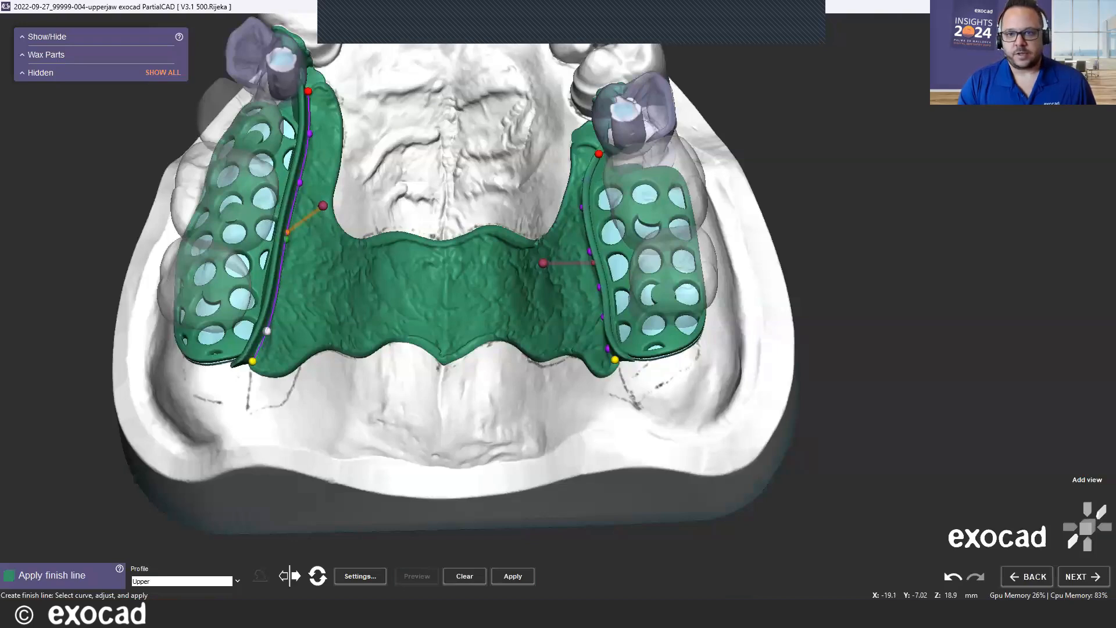
# Check the "Mouse wheel dynamic preview (Bar/Clasp/Finish Line)" option in the program settings and close them unchanged.
pyautogui.scroll(-2, 523, 130)
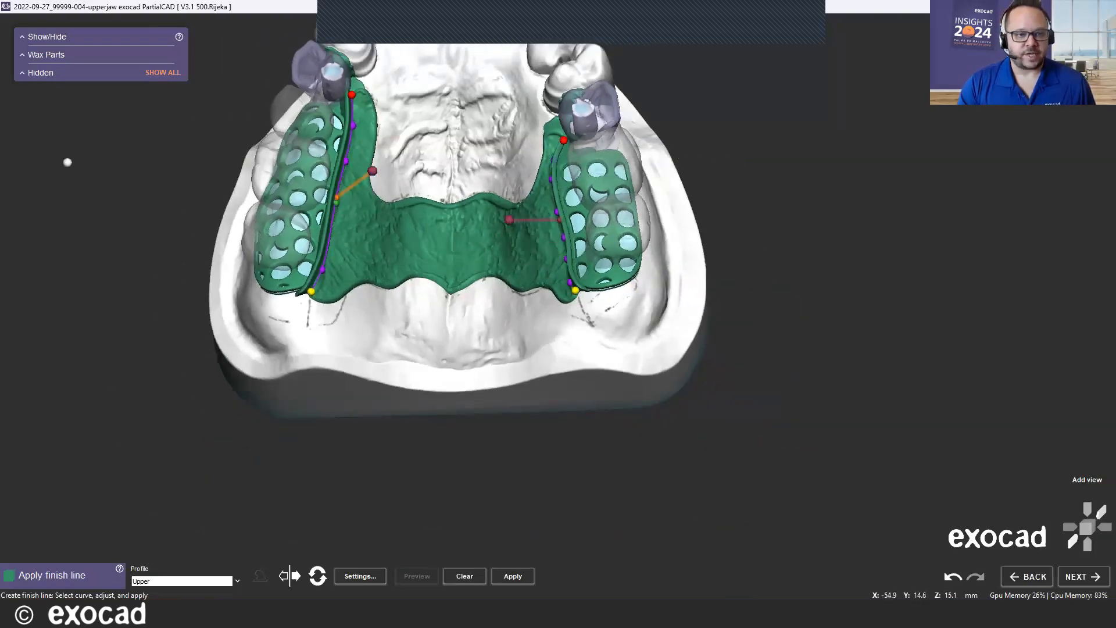
pyautogui.rightClick(79, 170)
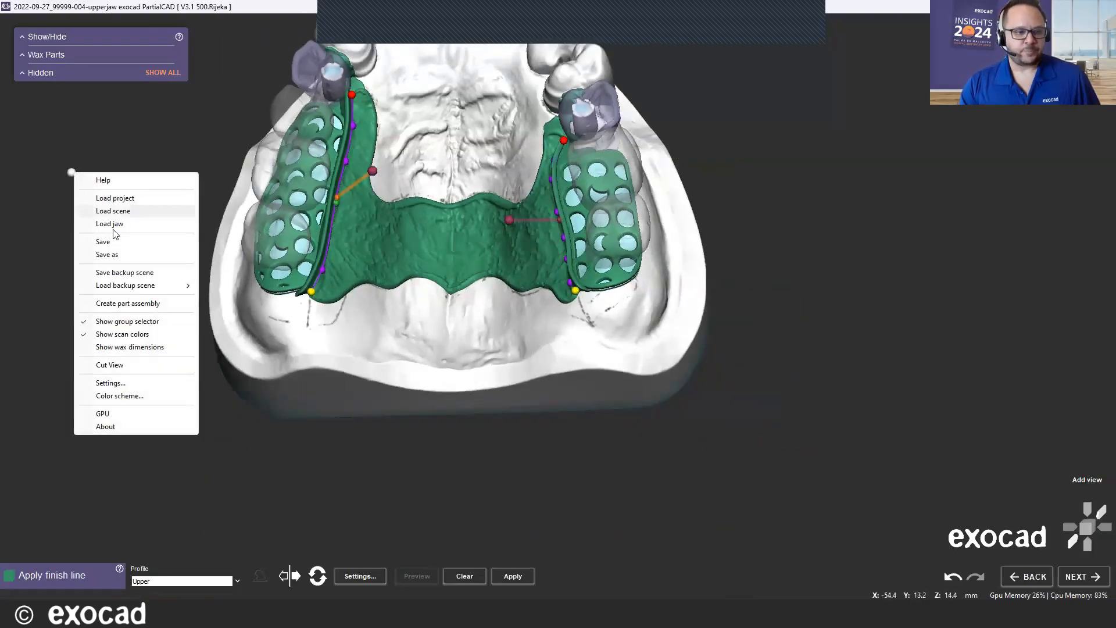
pyautogui.click(110, 383)
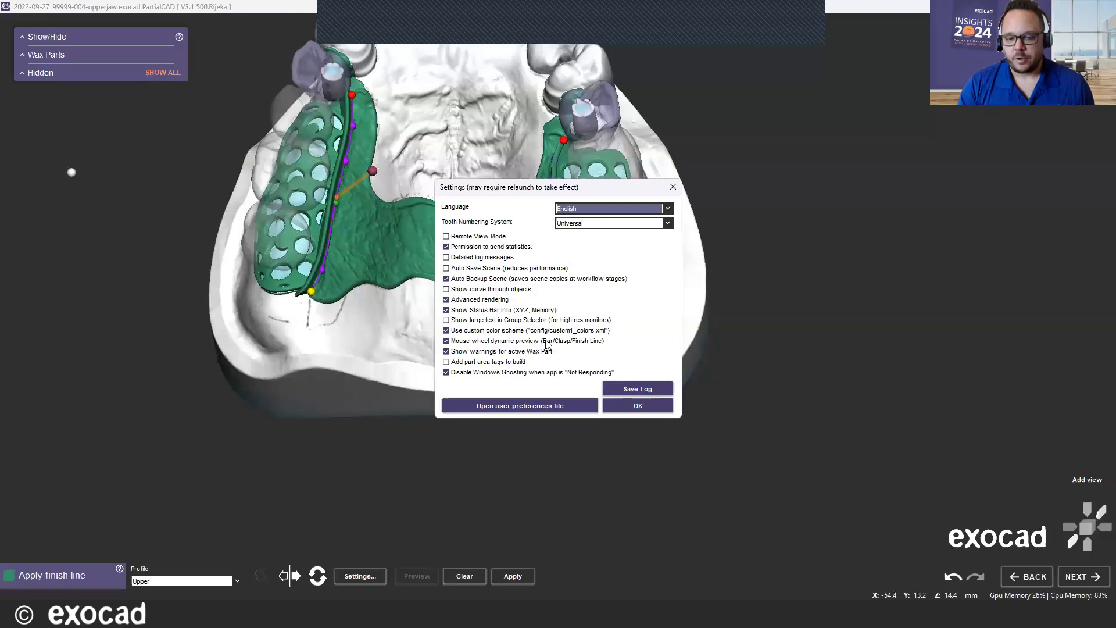
pyautogui.click(672, 187)
# Apply both finish lines and advance to the Add part stage with the whole upper jaw in view.
pyautogui.scroll(-3, 372, 146)
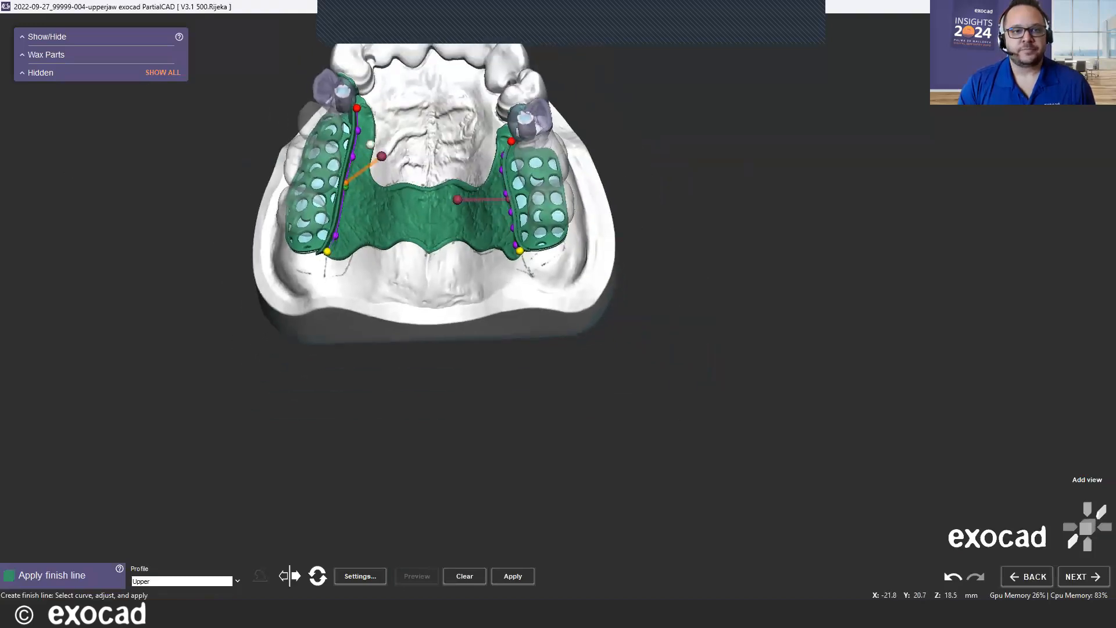
pyautogui.moveTo(141, 135); pyautogui.dragTo(152, 200, button='right')
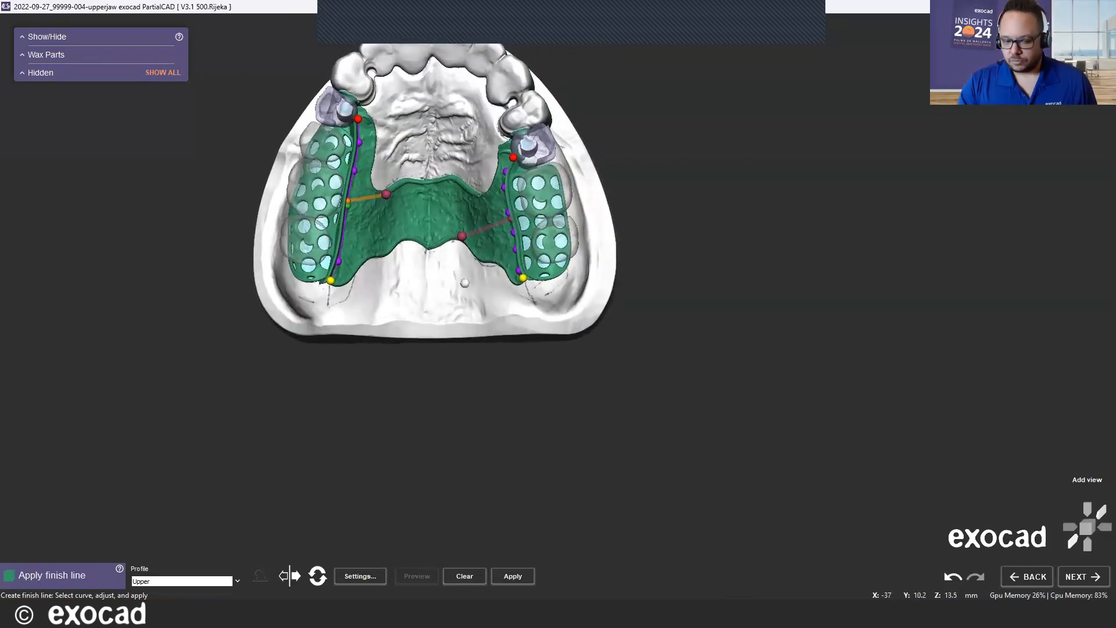
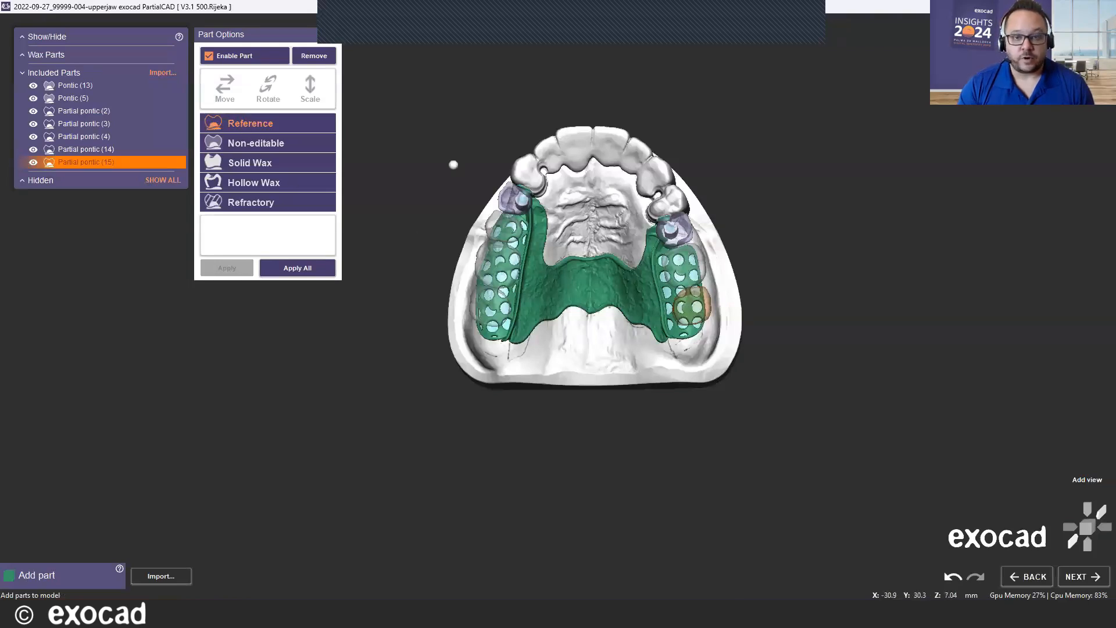
pyautogui.moveTo(446, 144); pyautogui.dragTo(418, 162, button='right')
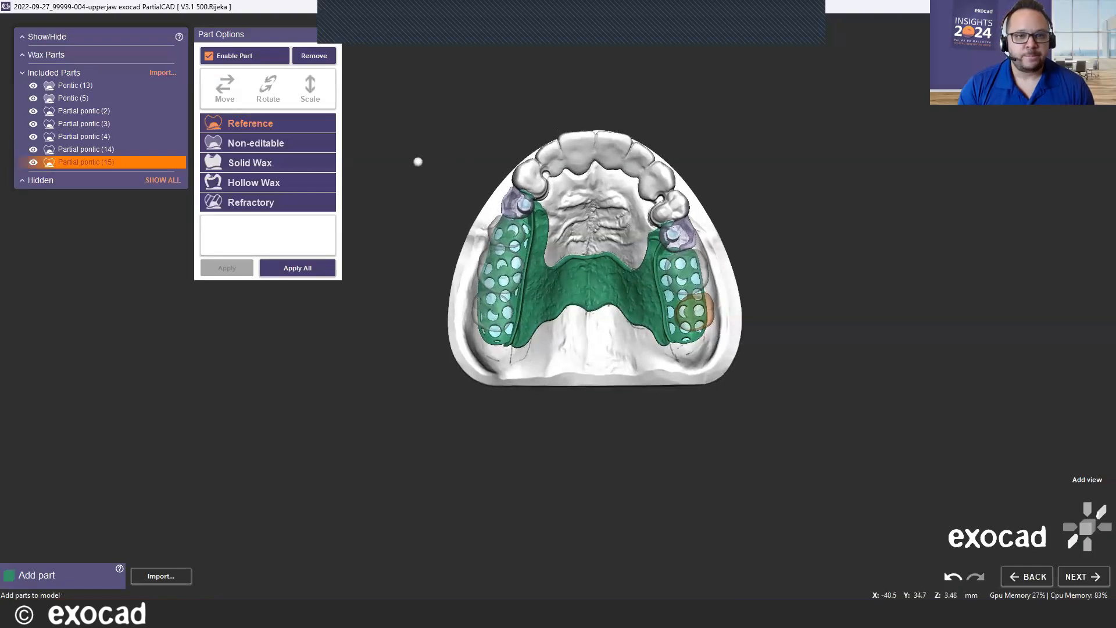
pyautogui.scroll(3, 478, 221)
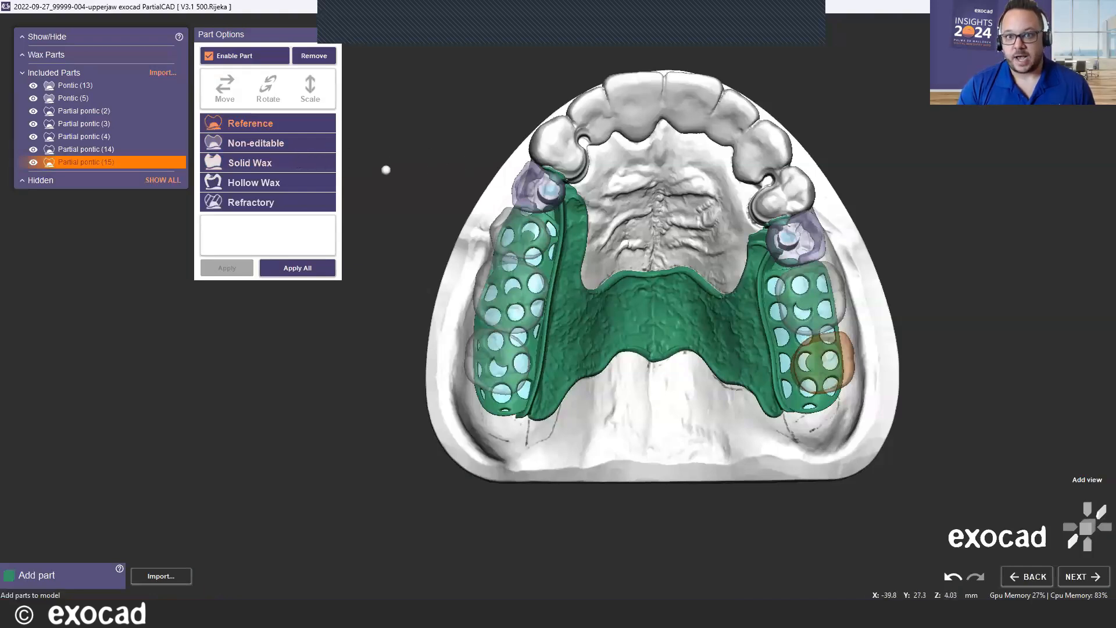
pyautogui.scroll(-1, 427, 163)
pyautogui.scroll(-1, 428, 163)
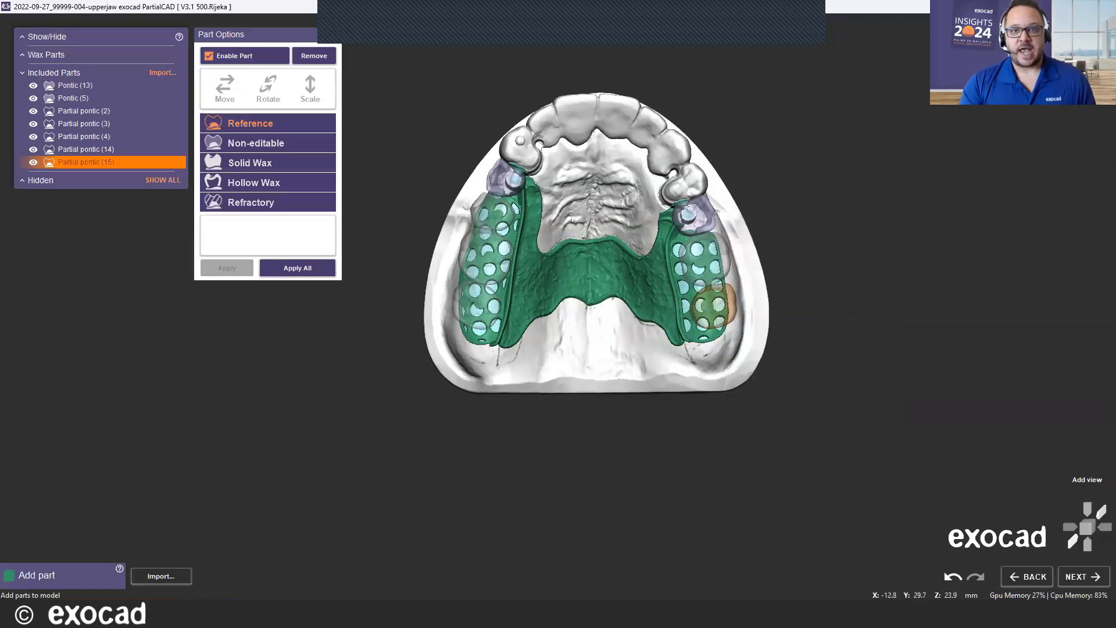
pyautogui.moveTo(475, 112); pyautogui.dragTo(451, 132, button='middle')
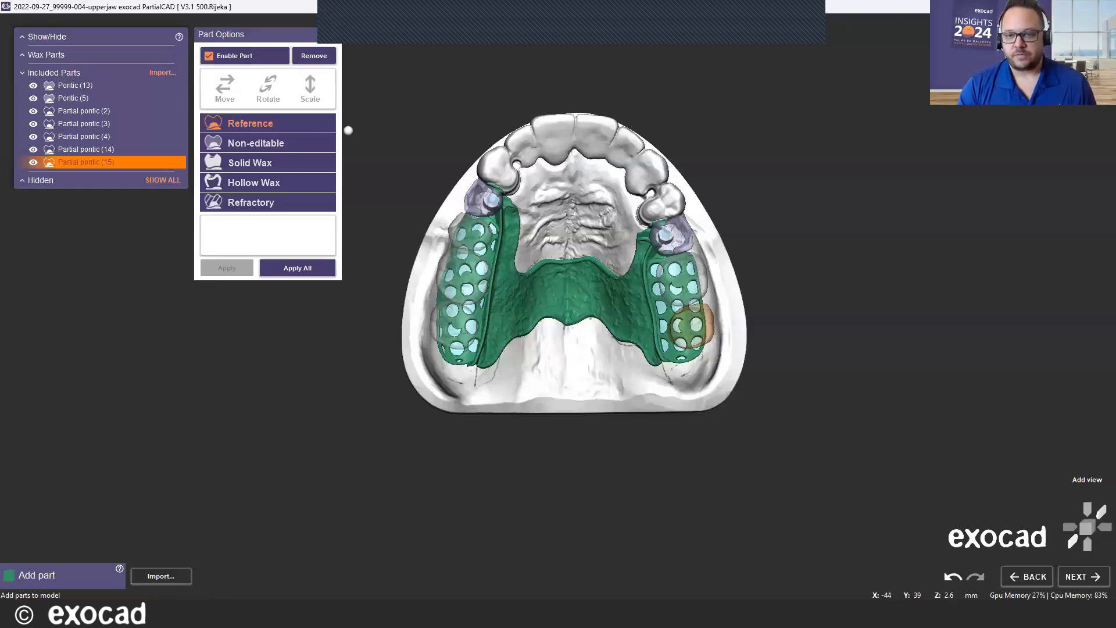
pyautogui.scroll(2, 521, 213)
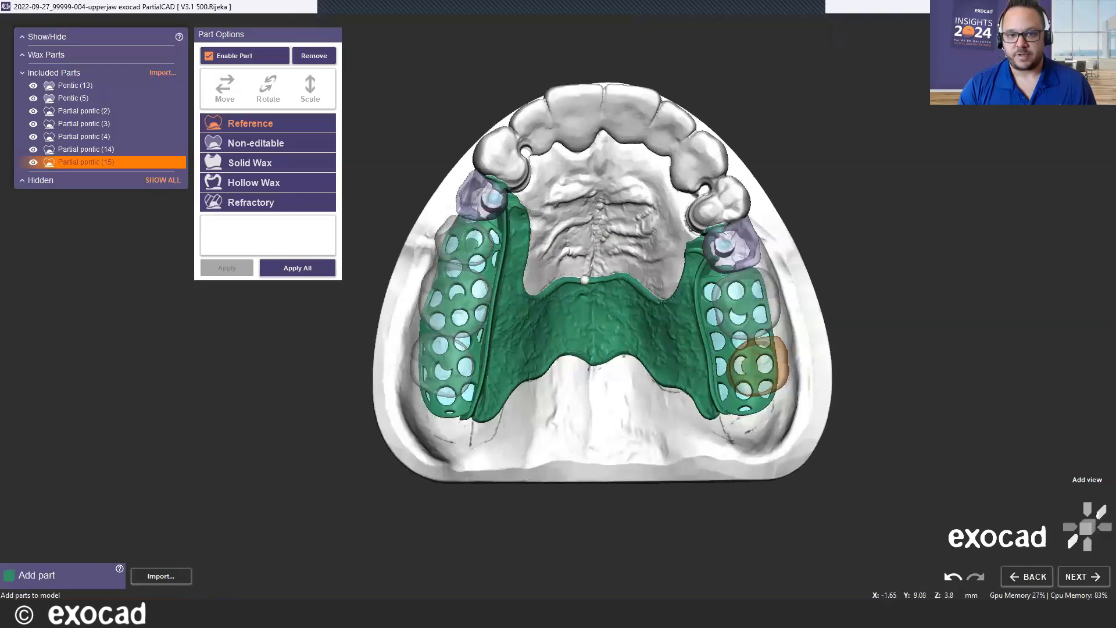
# Select Pontic (5) and Pontic (13) together and apply them to the framework as solid wax.
pyautogui.click(466, 191)
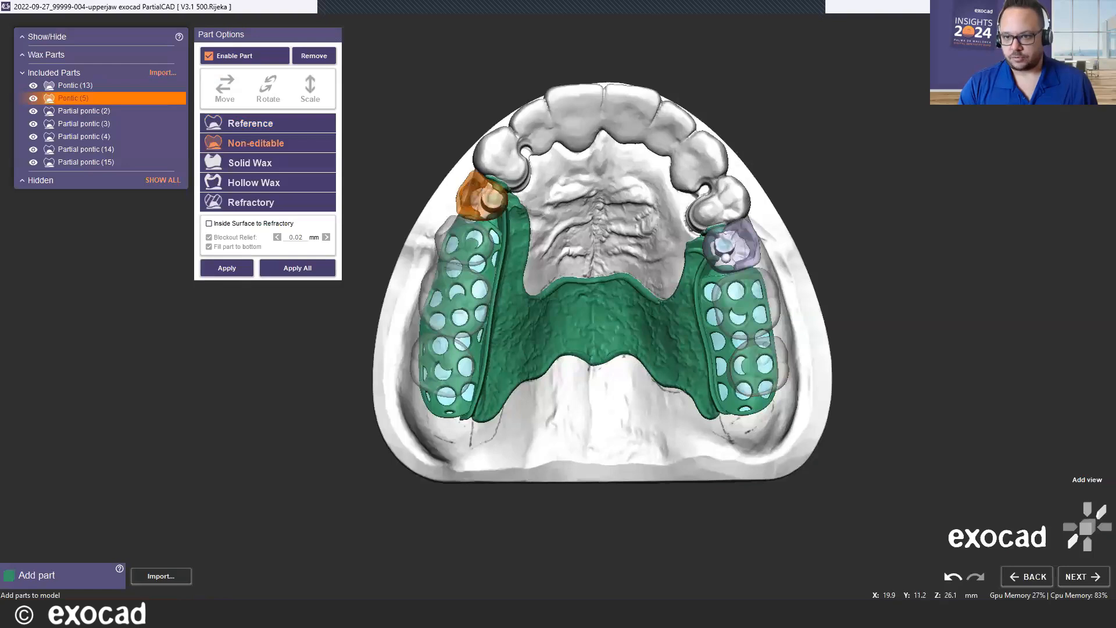
pyautogui.keyDown('ctrl'); pyautogui.click(737, 249); pyautogui.keyUp('ctrl')
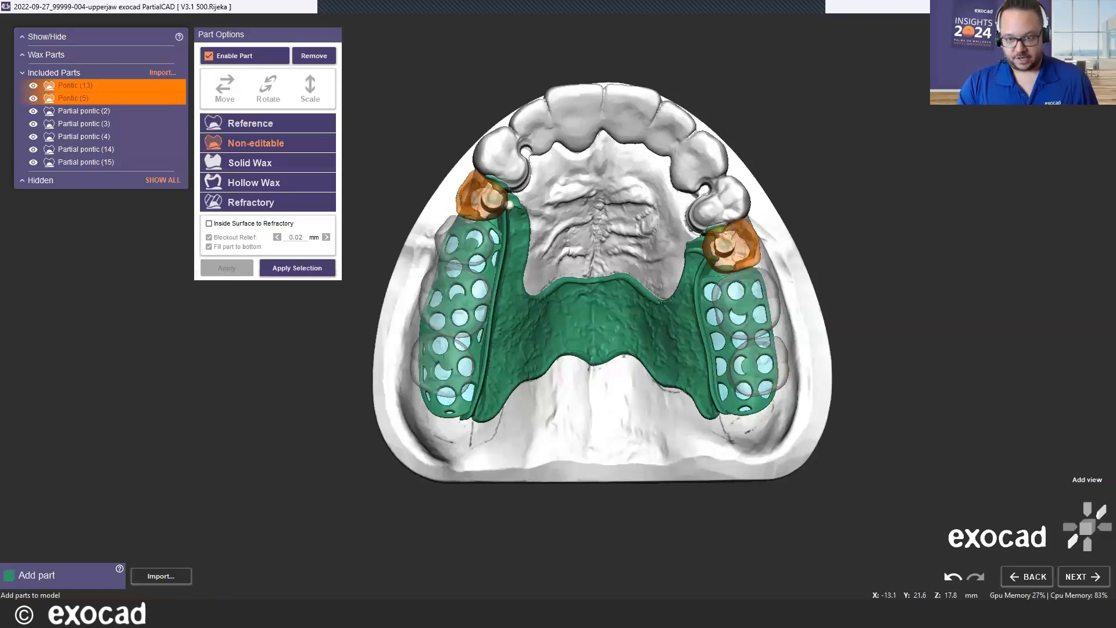
pyautogui.click(259, 164)
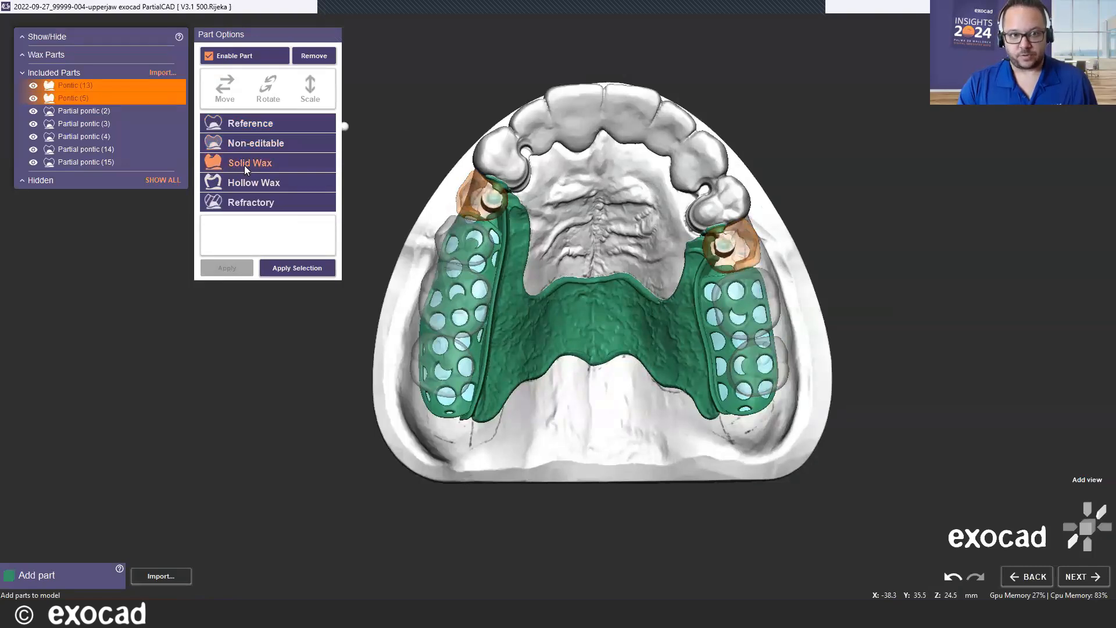
pyautogui.click(306, 268)
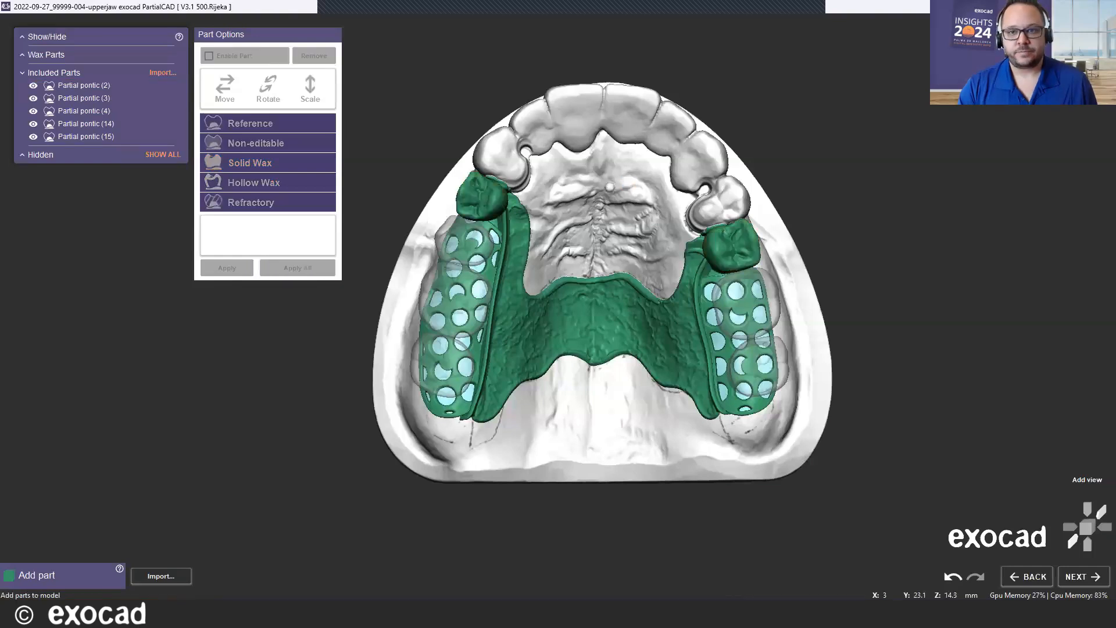
# Select Partial pontic (2) with its reference part options showing and switch from the wizard to expert mode.
pyautogui.scroll(-2, 609, 183)
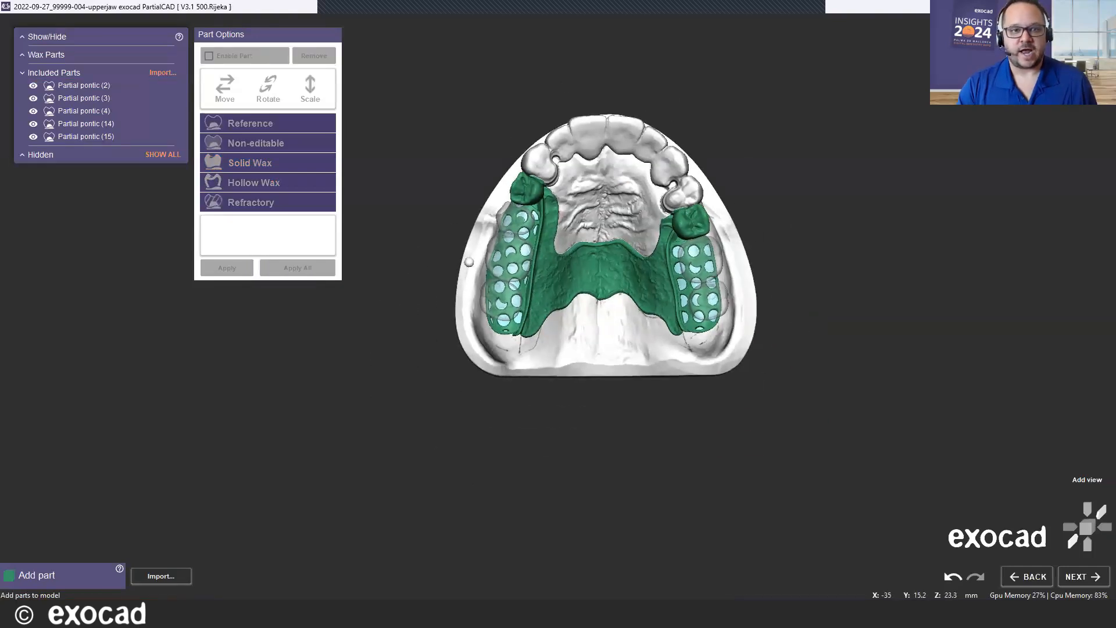
pyautogui.click(501, 311)
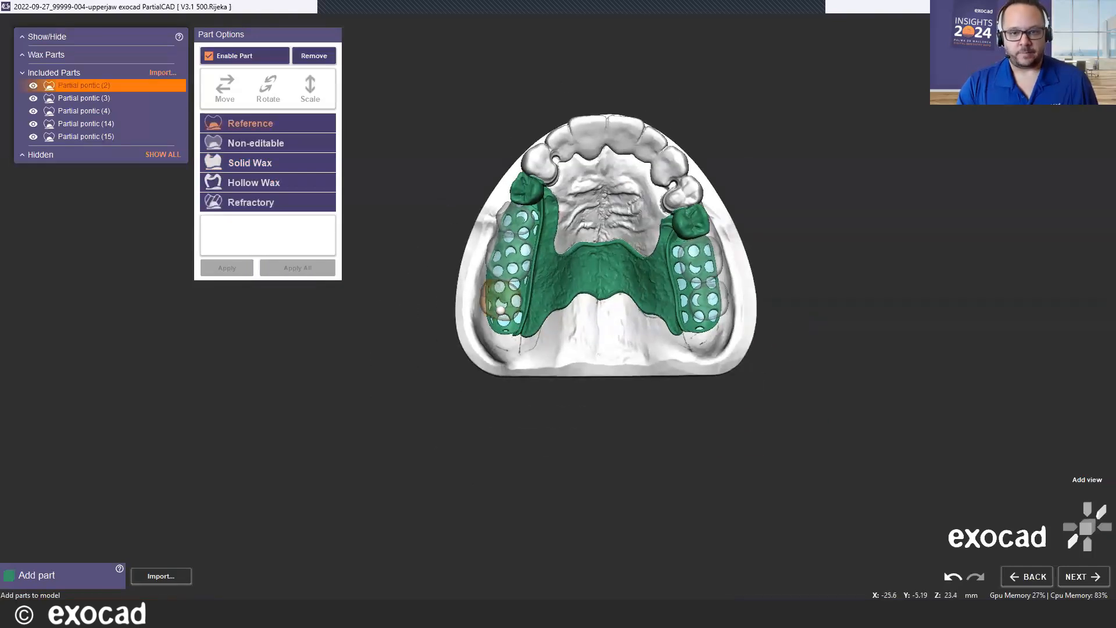
pyautogui.click(274, 184)
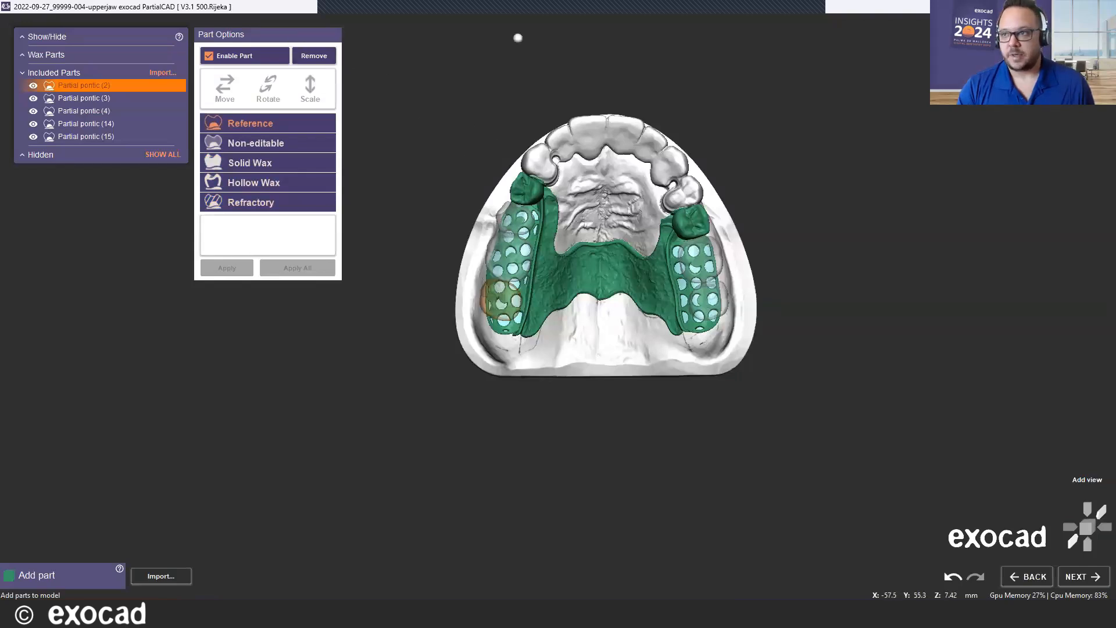
pyautogui.click(1082, 76)
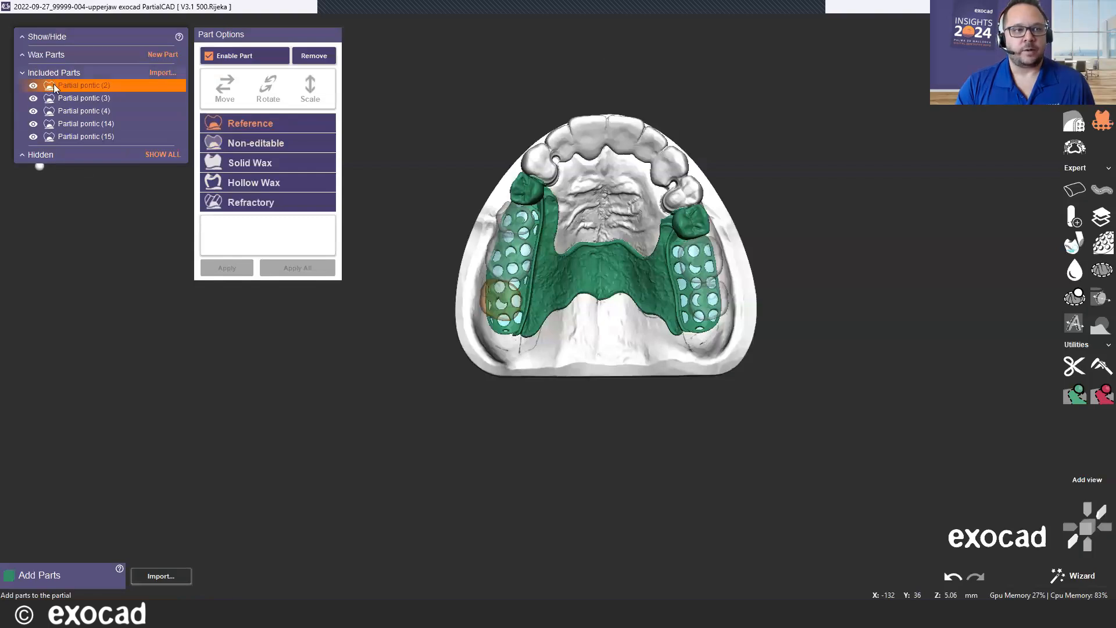
pyautogui.click(23, 37)
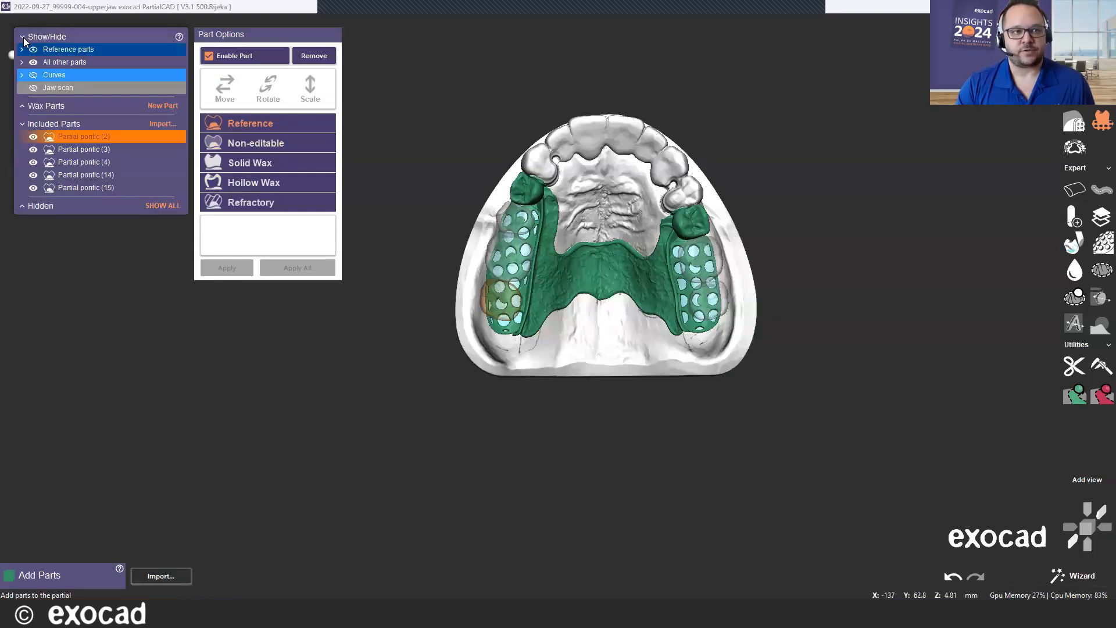
pyautogui.click(23, 37)
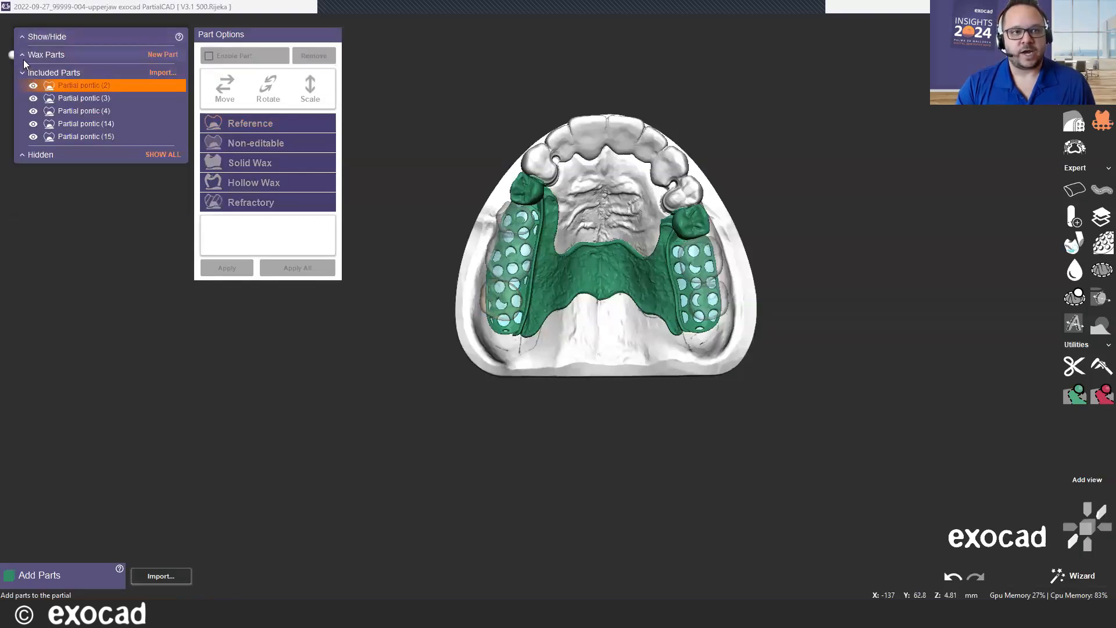
# Import cube.stl from the PartialCADApp data folder as an additional included part.
pyautogui.click(163, 72)
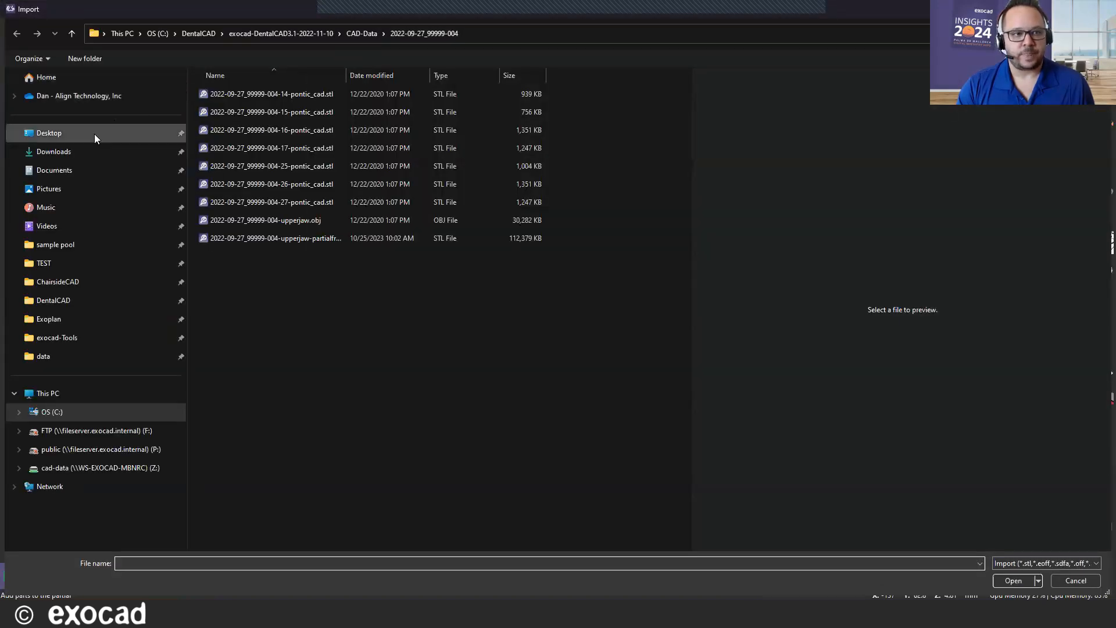
pyautogui.click(73, 352)
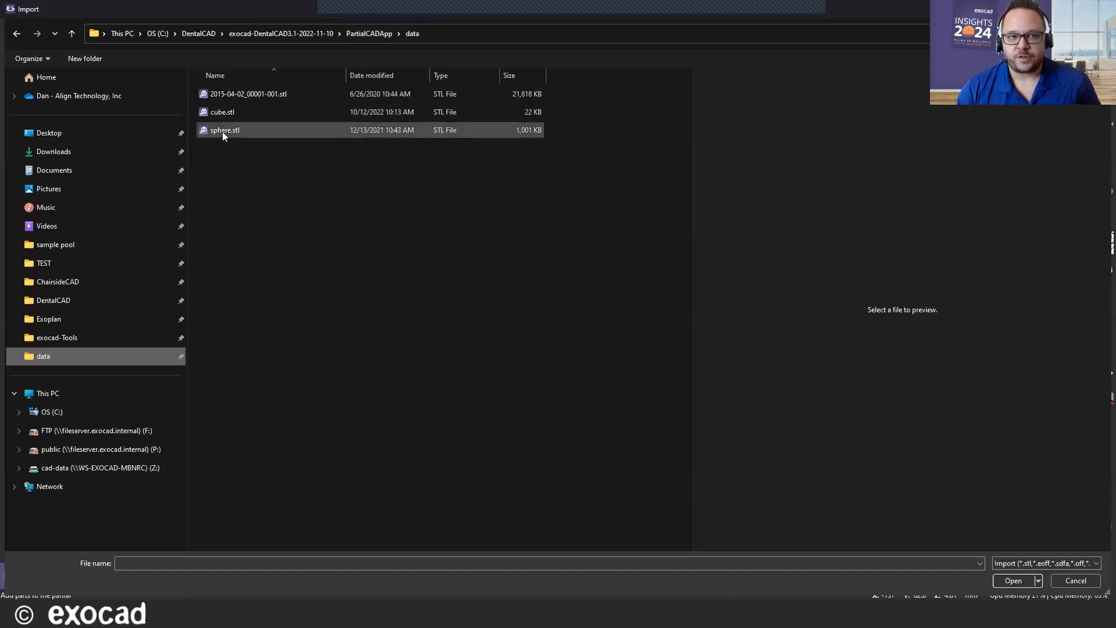
pyautogui.doubleClick(223, 110)
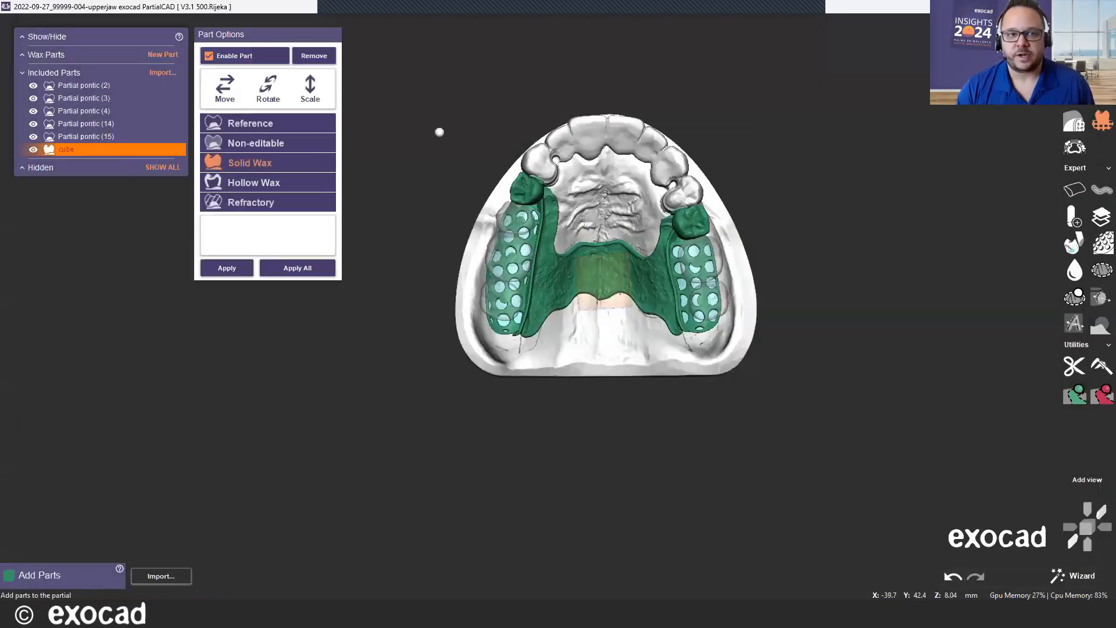
# Move the imported cube over the middle of the major connector at the rear of the palate.
pyautogui.moveTo(602, 195); pyautogui.dragTo(605, 370, button='right')
pyautogui.scroll(5, 605, 368)
pyautogui.scroll(1, 607, 363)
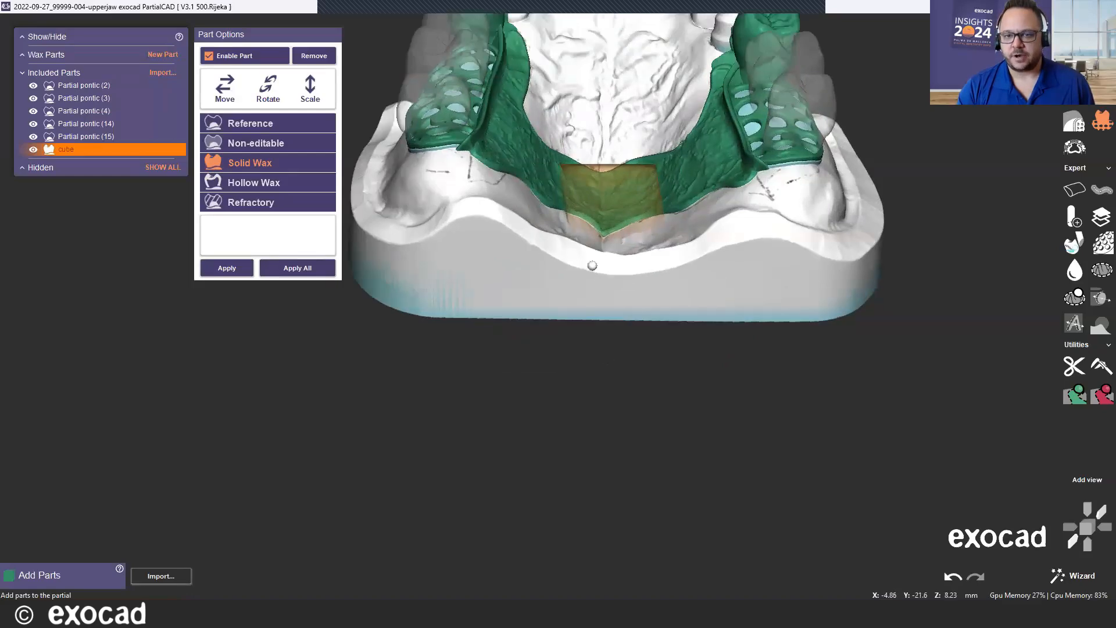
pyautogui.moveTo(604, 115); pyautogui.dragTo(579, 210, button='middle')
pyautogui.moveTo(577, 186); pyautogui.dragTo(505, 166, button='right')
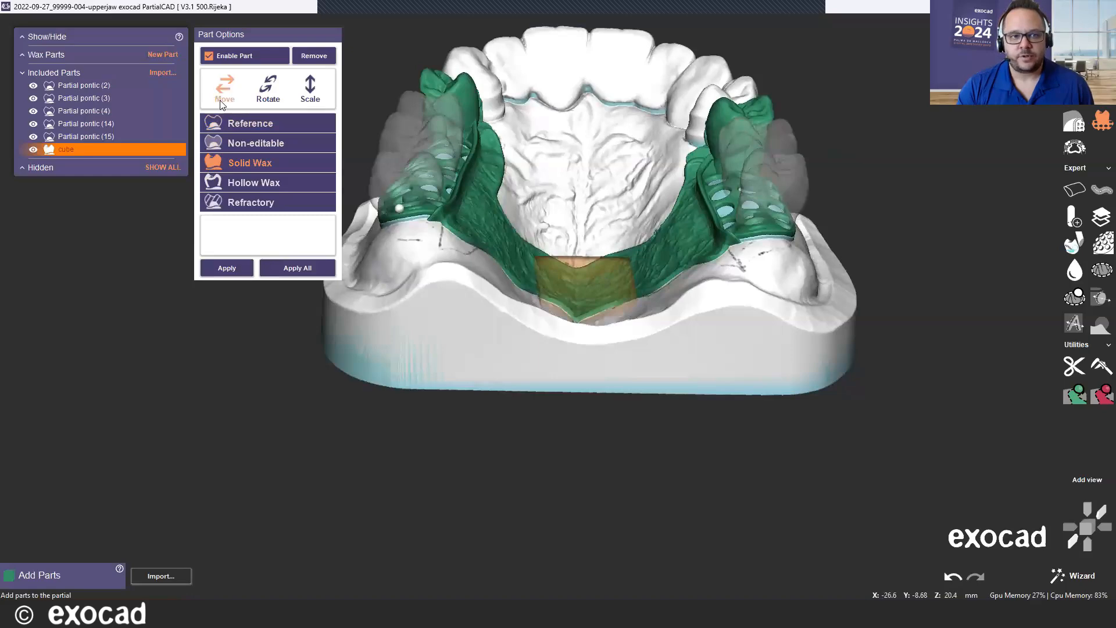
pyautogui.moveTo(619, 295); pyautogui.dragTo(613, 240)
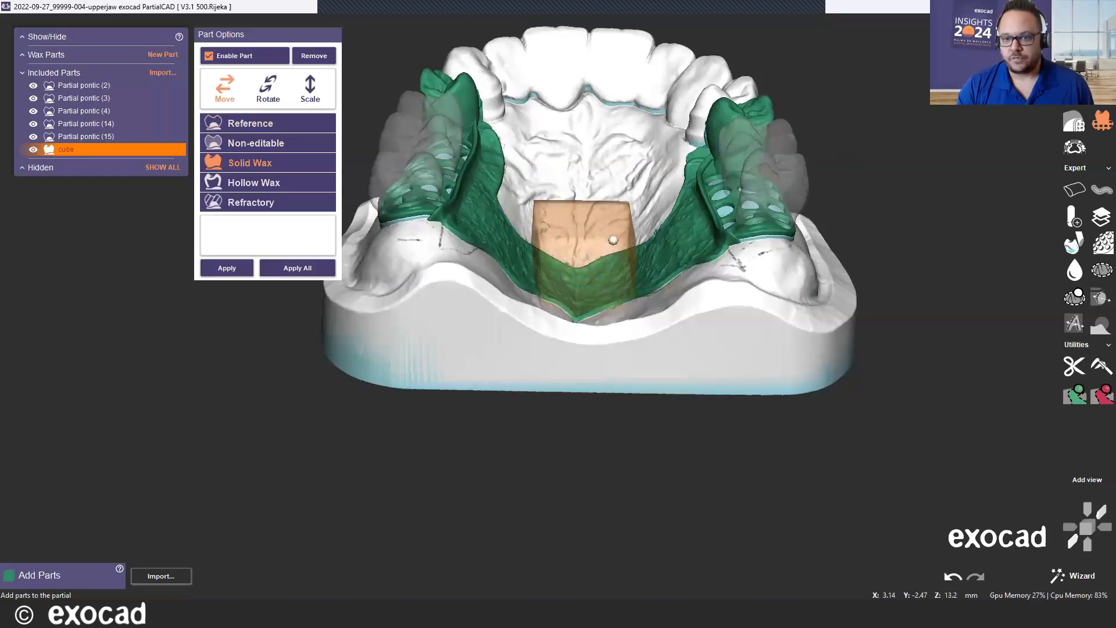
pyautogui.moveTo(537, 279); pyautogui.dragTo(538, 349, button='right')
pyautogui.moveTo(596, 256); pyautogui.dragTo(571, 345)
# Tilt the cube slightly and scale it down so it covers less of the major connector.
pyautogui.click(275, 96)
pyautogui.click(310, 88)
pyautogui.scroll(-3, 552, 272)
pyautogui.moveTo(519, 226); pyautogui.dragTo(516, 182, button='right')
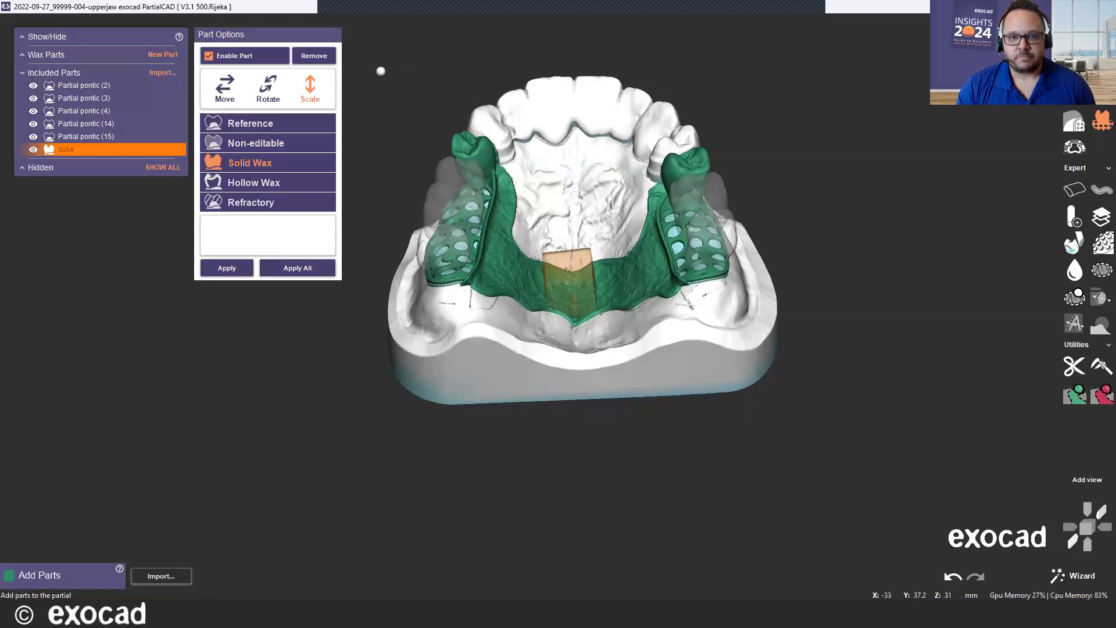
pyautogui.scroll(-2, 567, 148)
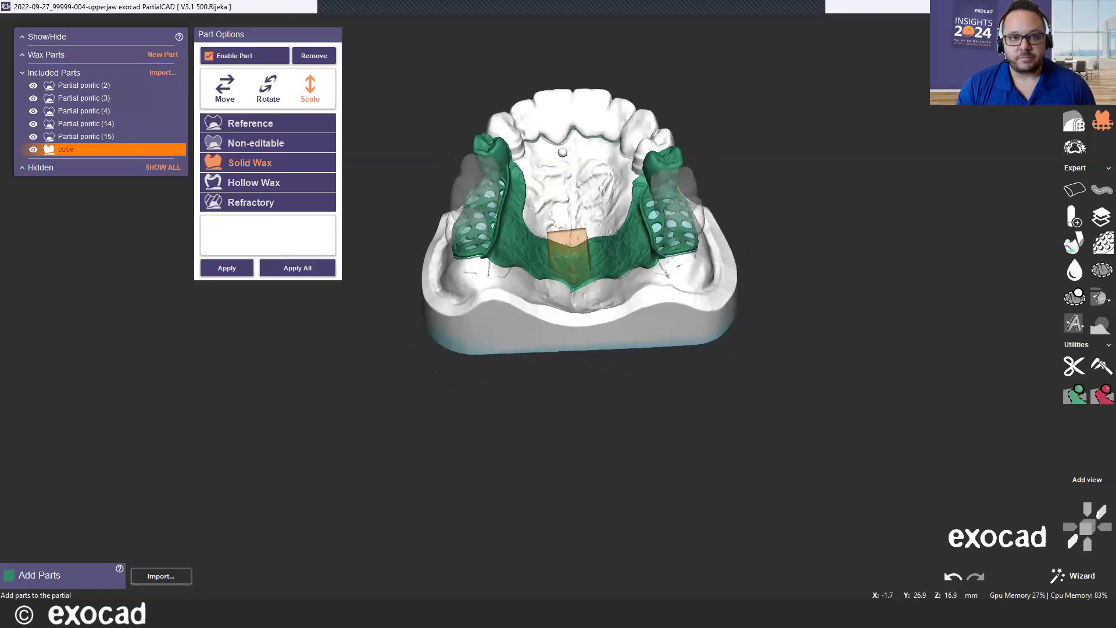
# Remove the imported cube from the included parts.
pyautogui.click(324, 59)
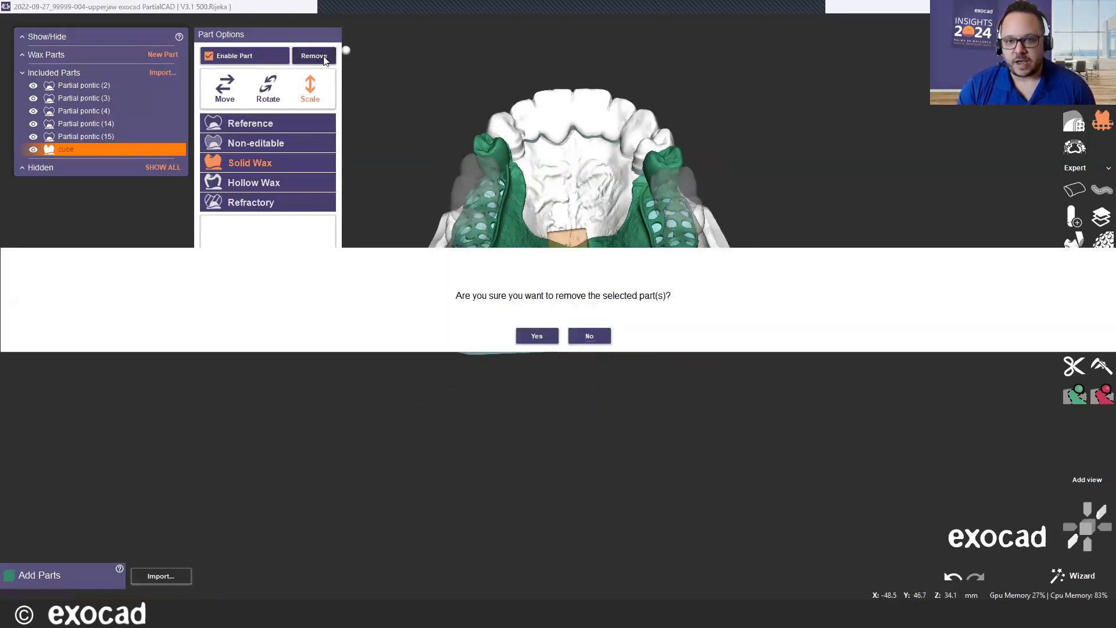
pyautogui.click(535, 336)
pyautogui.moveTo(552, 195); pyautogui.dragTo(526, 272, button='right')
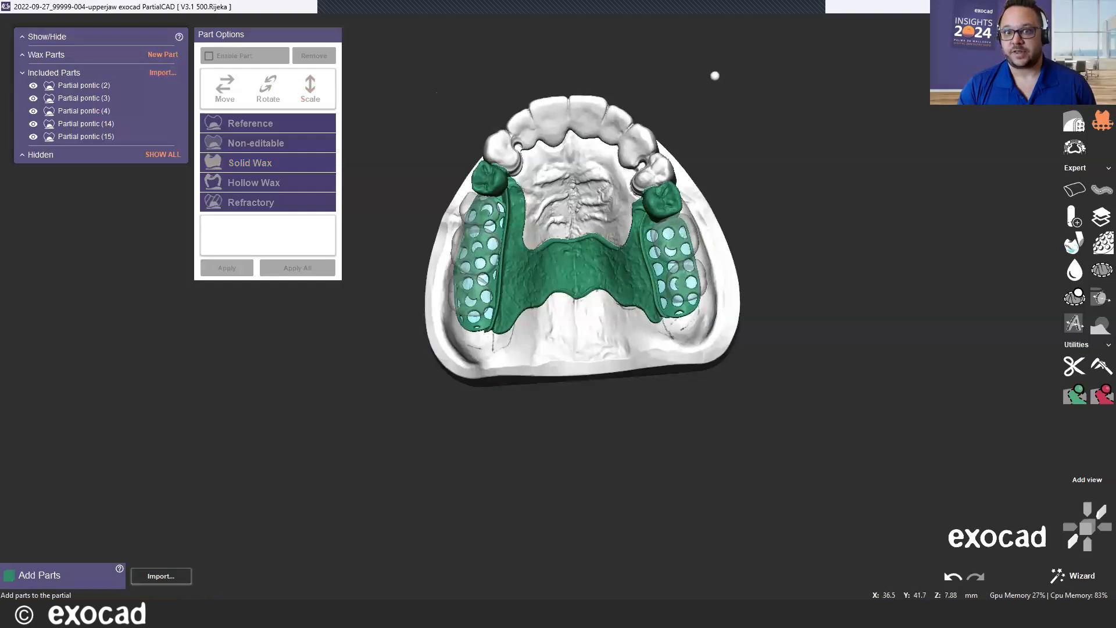
# With Open Loop turned off, draw a curve from the patient's right green pontic along the palatal base of the adjacent tooth to its front notch.
pyautogui.moveTo(747, 145); pyautogui.dragTo(748, 162, button='right')
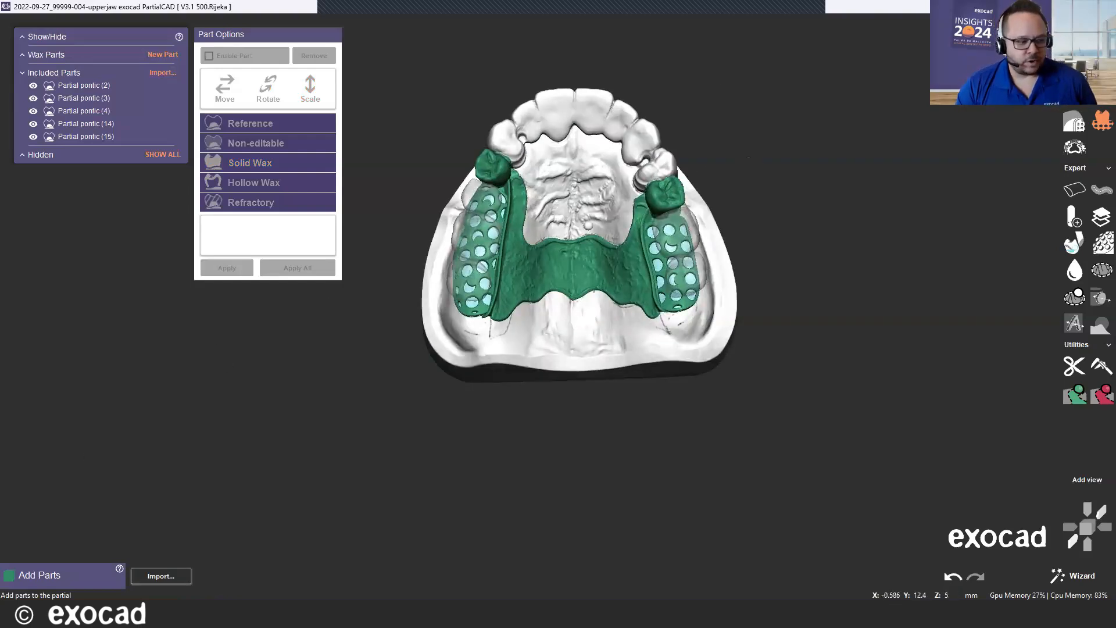
pyautogui.scroll(2, 579, 239)
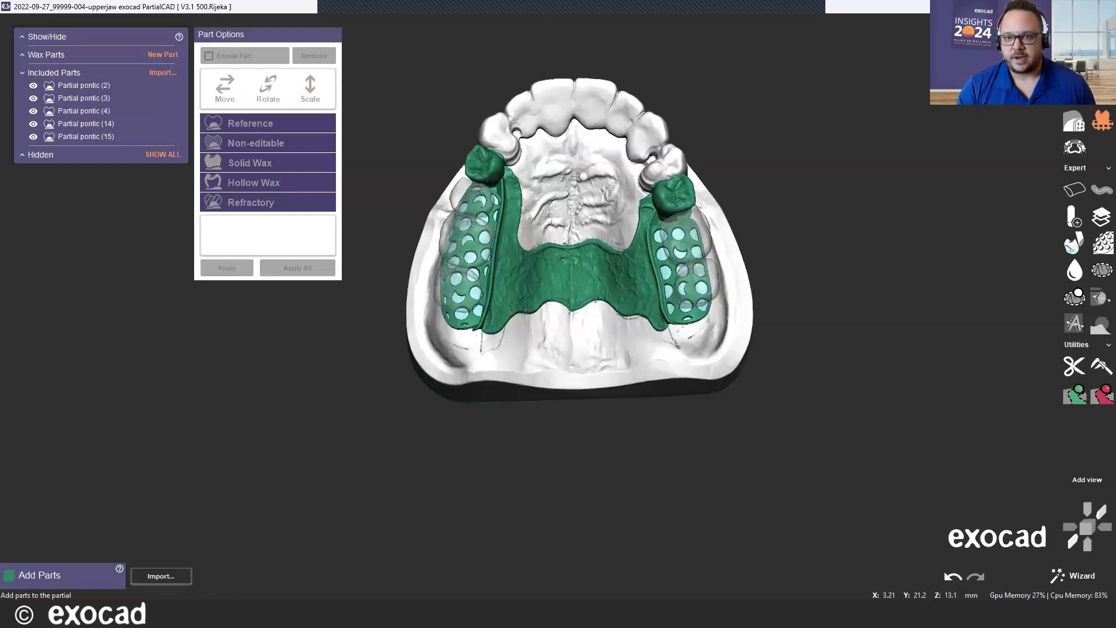
pyautogui.moveTo(775, 105); pyautogui.dragTo(812, 147, button='middle')
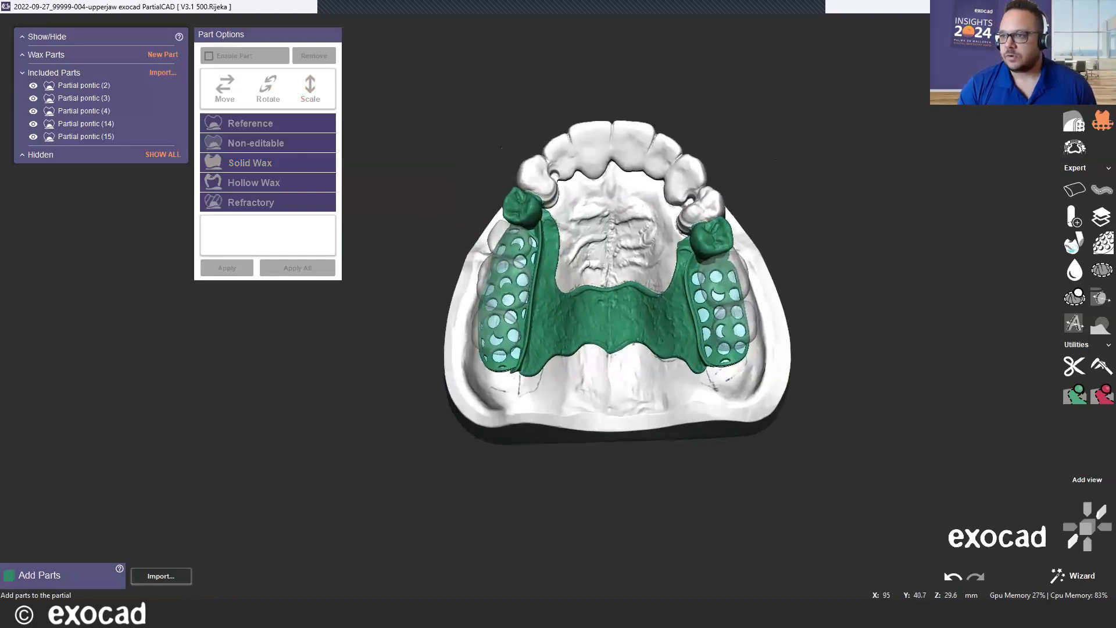
pyautogui.click(1074, 94)
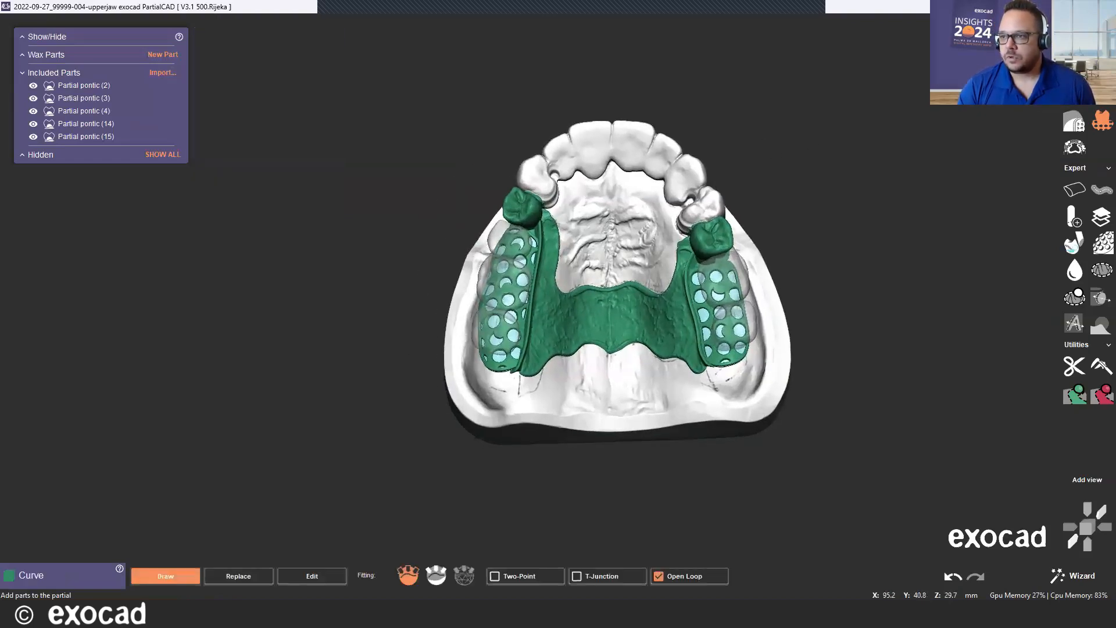
pyautogui.moveTo(564, 231); pyautogui.dragTo(584, 164, button='right')
pyautogui.scroll(2, 576, 138)
pyautogui.scroll(4, 576, 137)
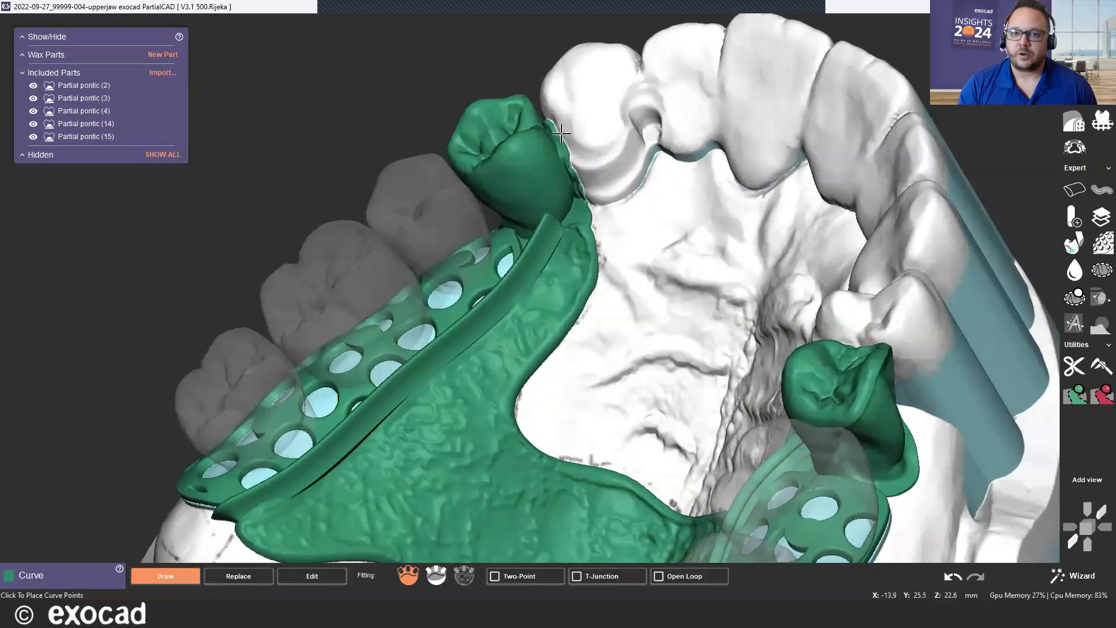
pyautogui.moveTo(576, 137); pyautogui.dragTo(630, 119, button='right')
pyautogui.scroll(2, 630, 118)
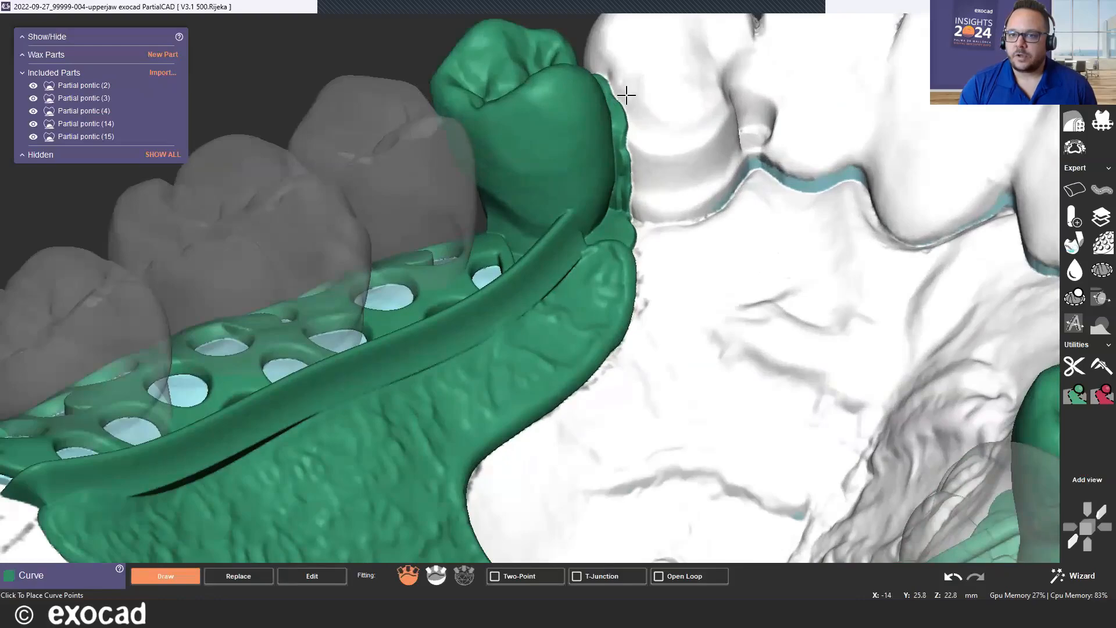
pyautogui.click(634, 150)
pyautogui.click(636, 202)
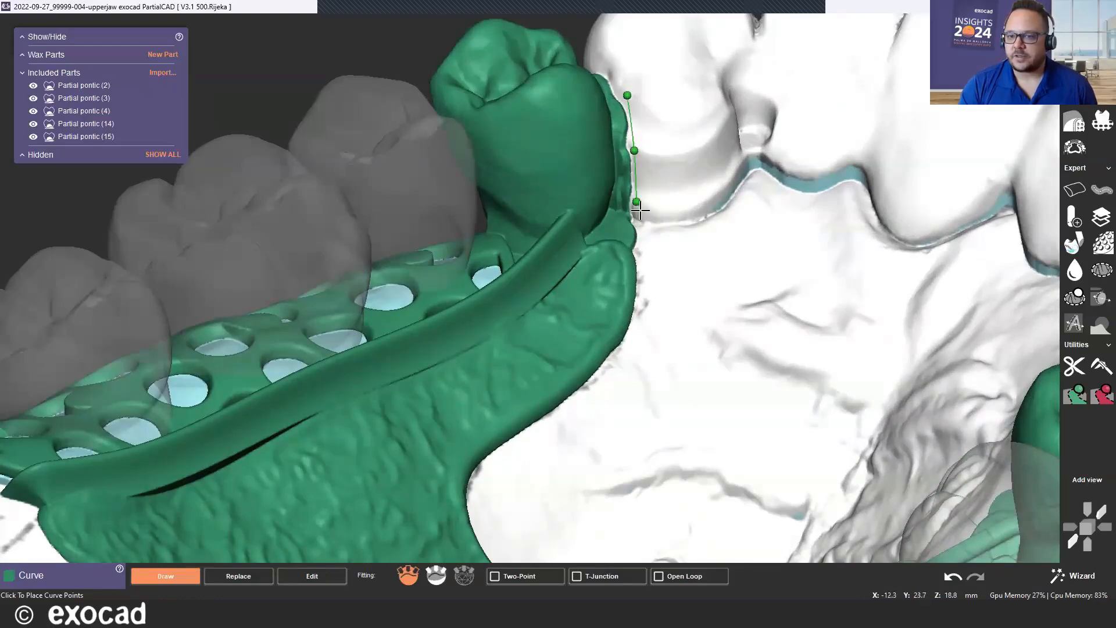
pyautogui.click(679, 206)
pyautogui.click(714, 186)
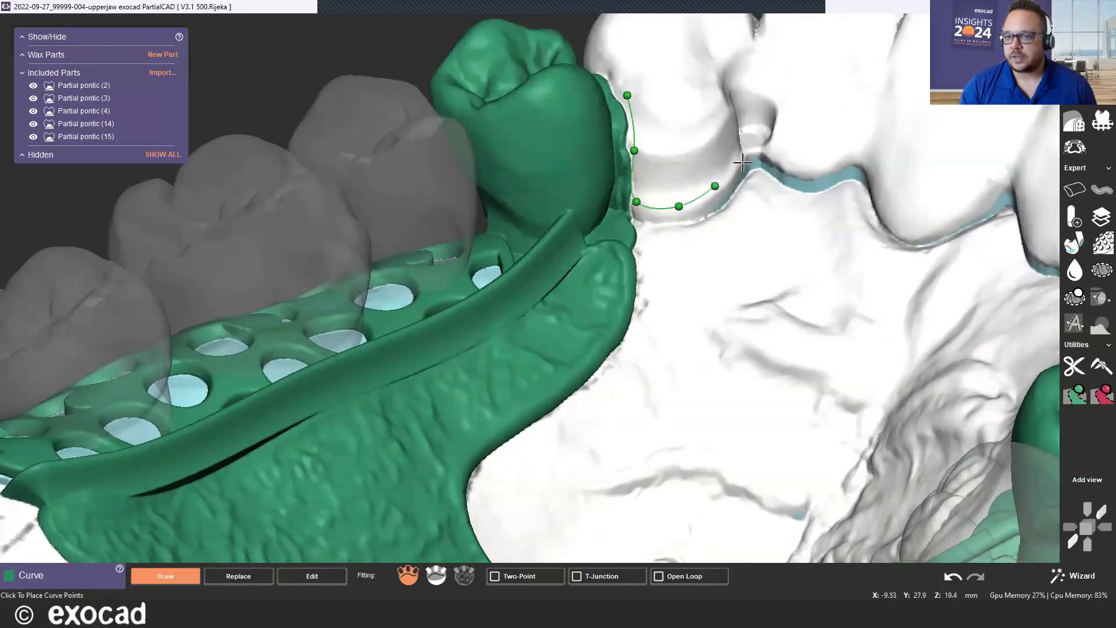
pyautogui.click(740, 164)
pyautogui.click(757, 151)
pyautogui.click(770, 153)
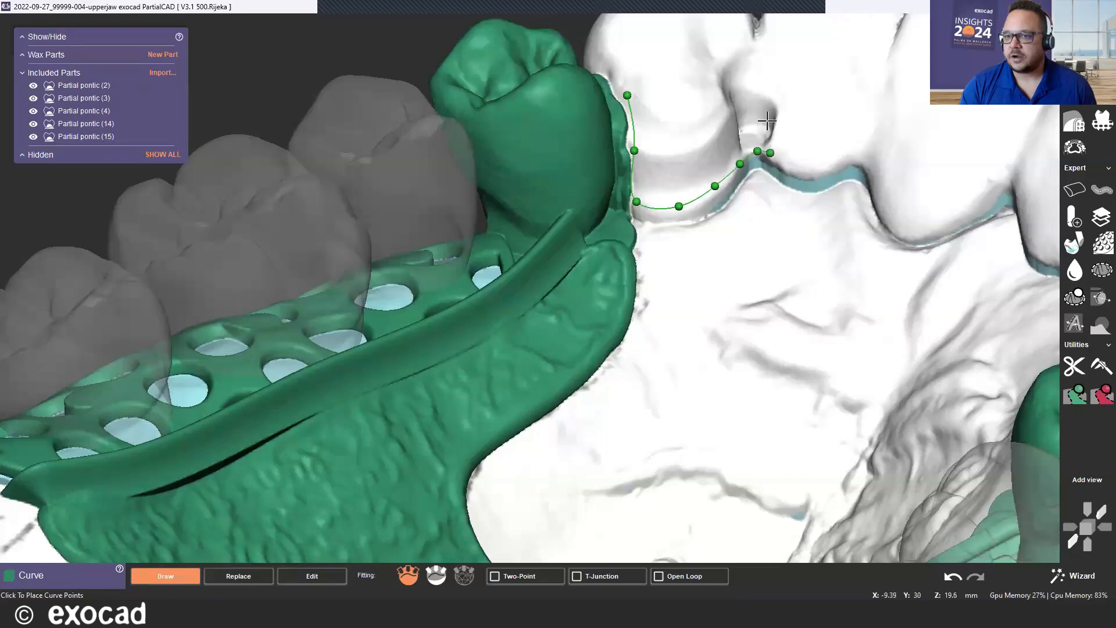
# Continue the curve over the top of the notch and back across the tooth's palatal surface, closing the loop beside the green pontic.
pyautogui.moveTo(770, 153); pyautogui.dragTo(548, 220, button='right')
pyautogui.click(791, 93)
pyautogui.click(793, 60)
pyautogui.click(542, 243)
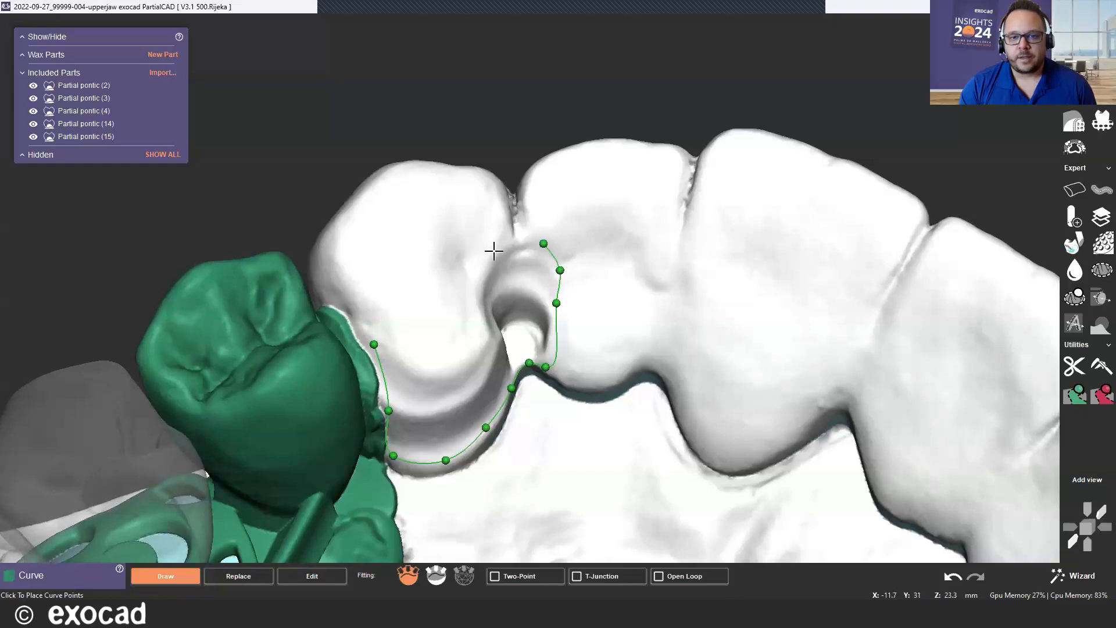
pyautogui.click(494, 251)
pyautogui.click(480, 280)
pyautogui.moveTo(288, 272); pyautogui.dragTo(448, 384, button='right')
pyautogui.click(471, 336)
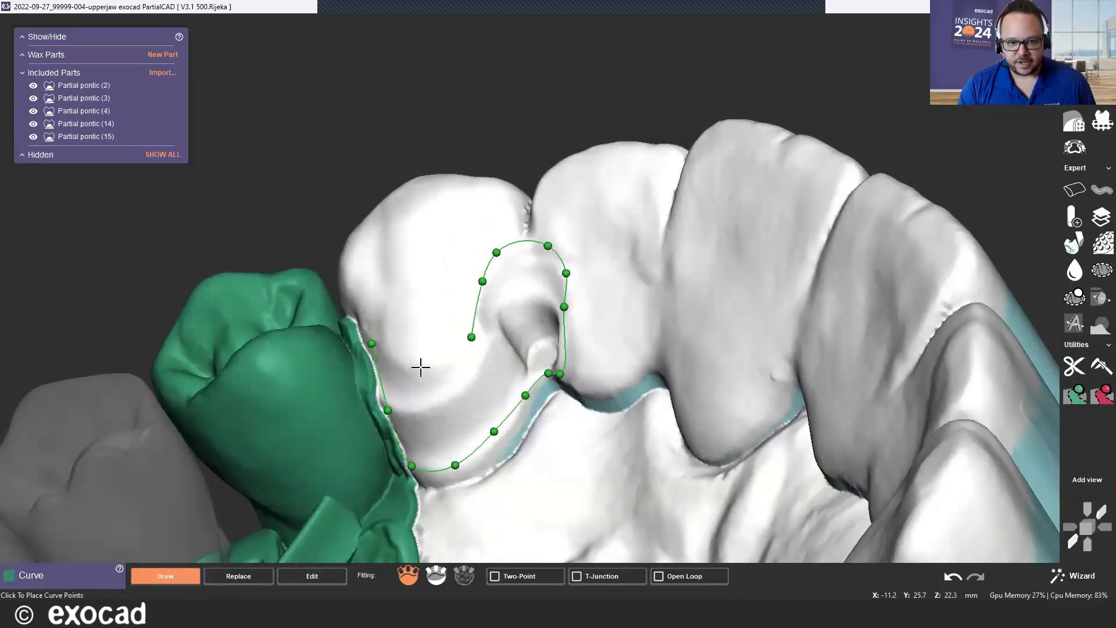
pyautogui.click(418, 367)
pyautogui.click(389, 356)
pyautogui.moveTo(387, 232); pyautogui.dragTo(629, 249, button='right')
pyautogui.middleClick(615, 269)
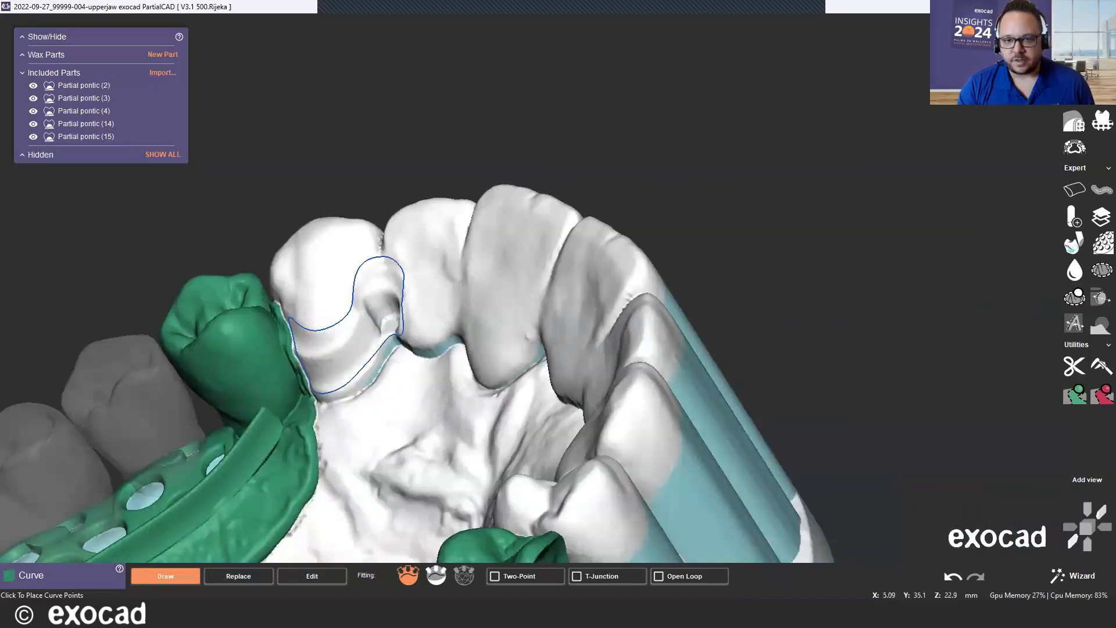
# Start a closed curve beside the patient's left green pontic and run it along the palatal base of the adjacent prepared tooth.
pyautogui.moveTo(495, 321); pyautogui.dragTo(750, 314, button='right')
pyautogui.moveTo(578, 379); pyautogui.dragTo(820, 271, button='right')
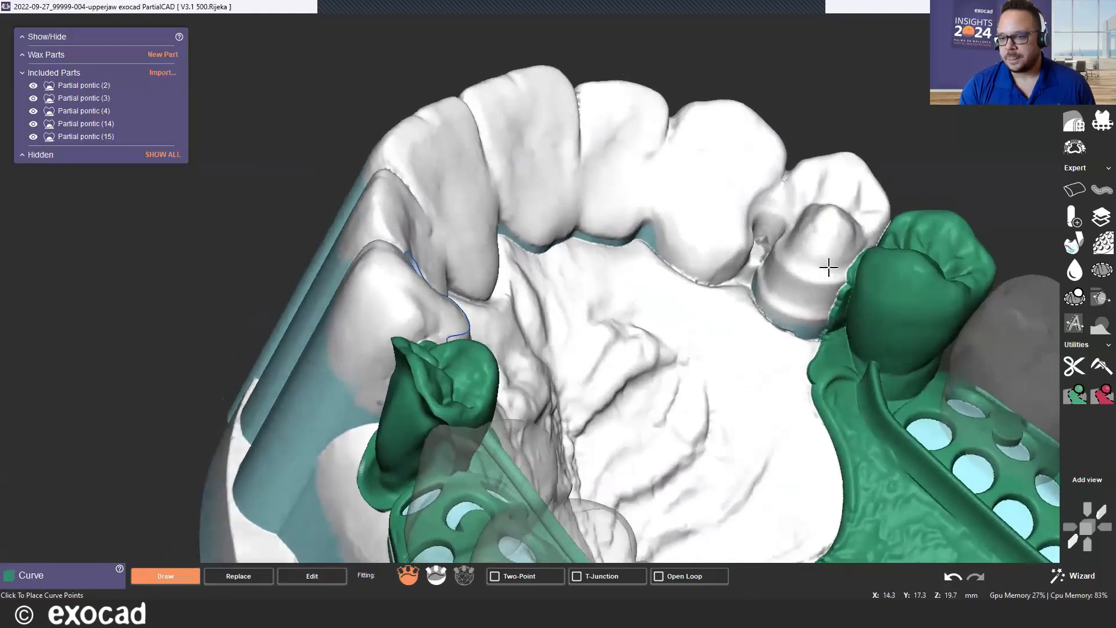
pyautogui.scroll(4, 842, 267)
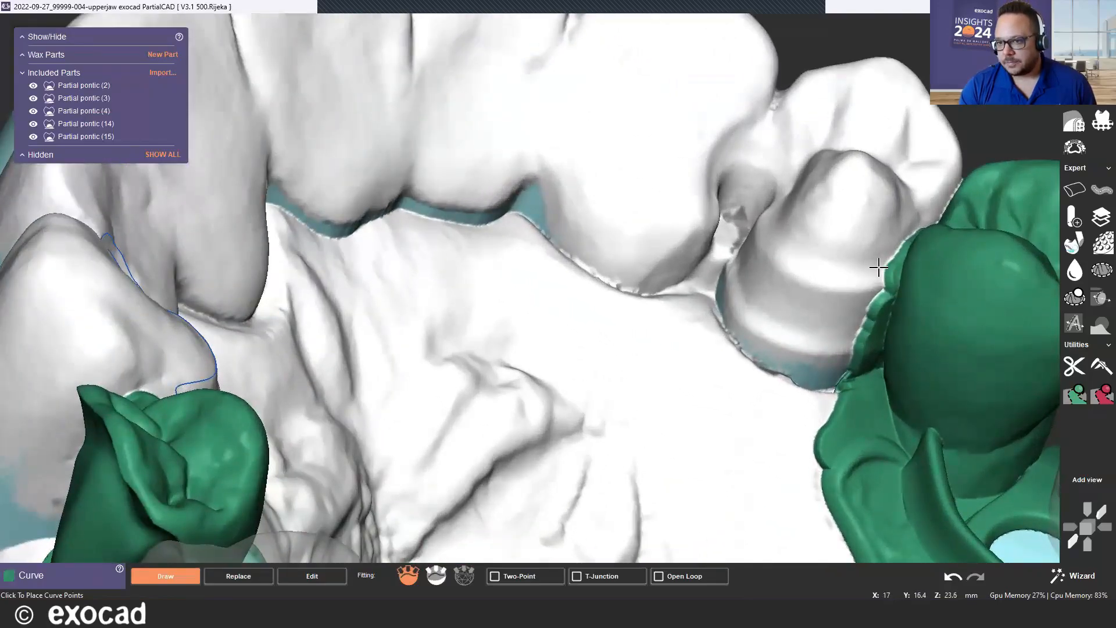
pyautogui.click(880, 260)
pyautogui.click(862, 305)
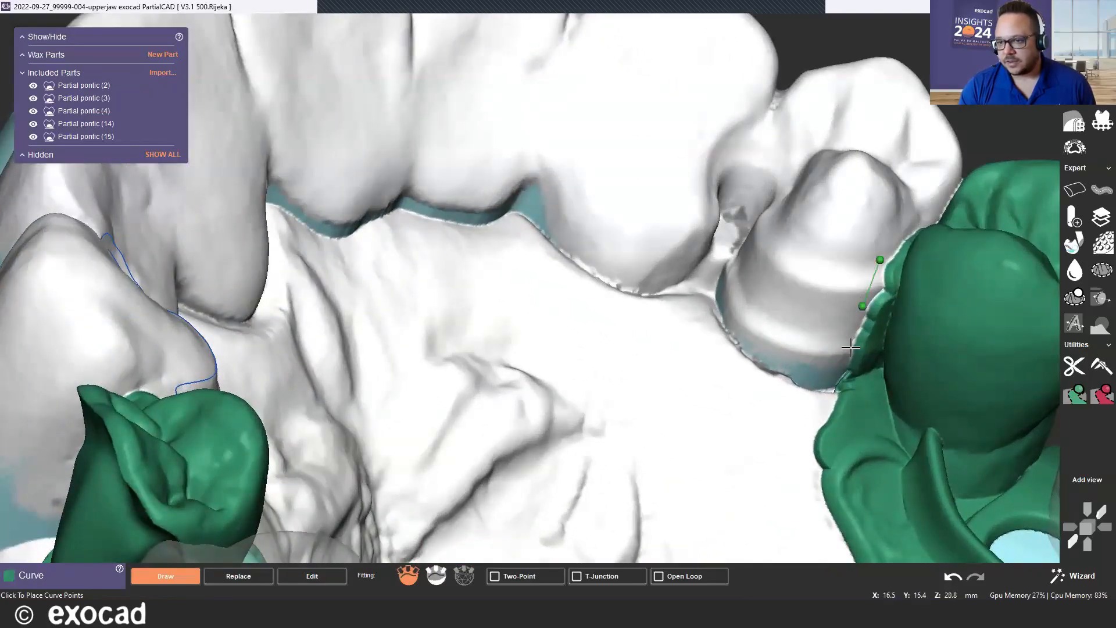
pyautogui.click(845, 354)
pyautogui.click(790, 347)
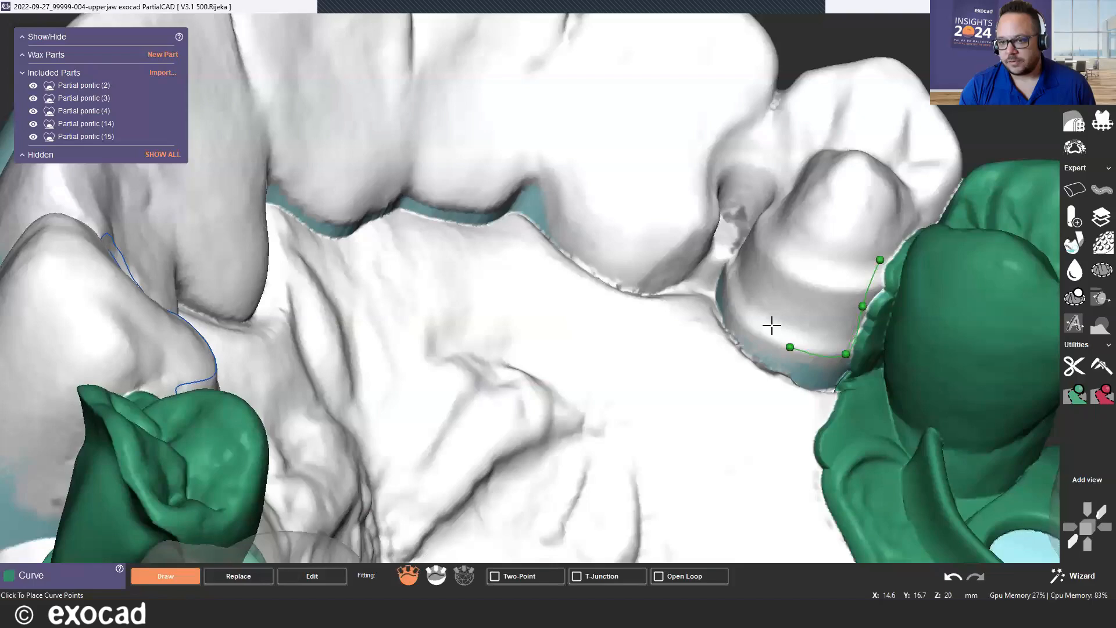
pyautogui.click(739, 311)
pyautogui.click(725, 274)
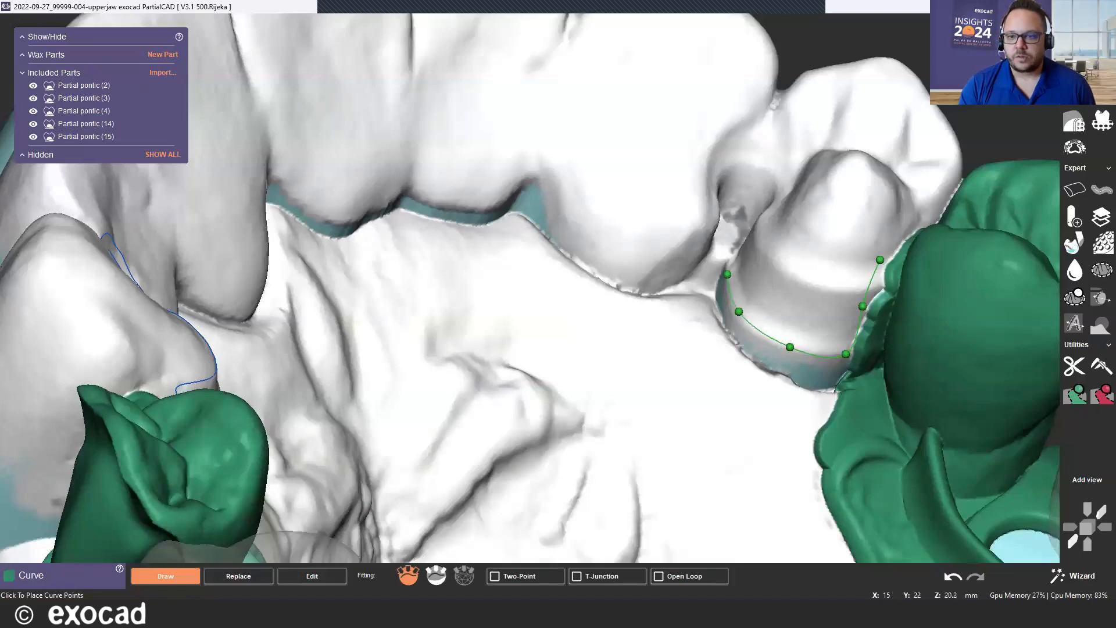
# Continue the curve across the gap in front of the prepared tooth onto the palatal surface of the neighbouring anterior tooth.
pyautogui.scroll(5, 720, 276)
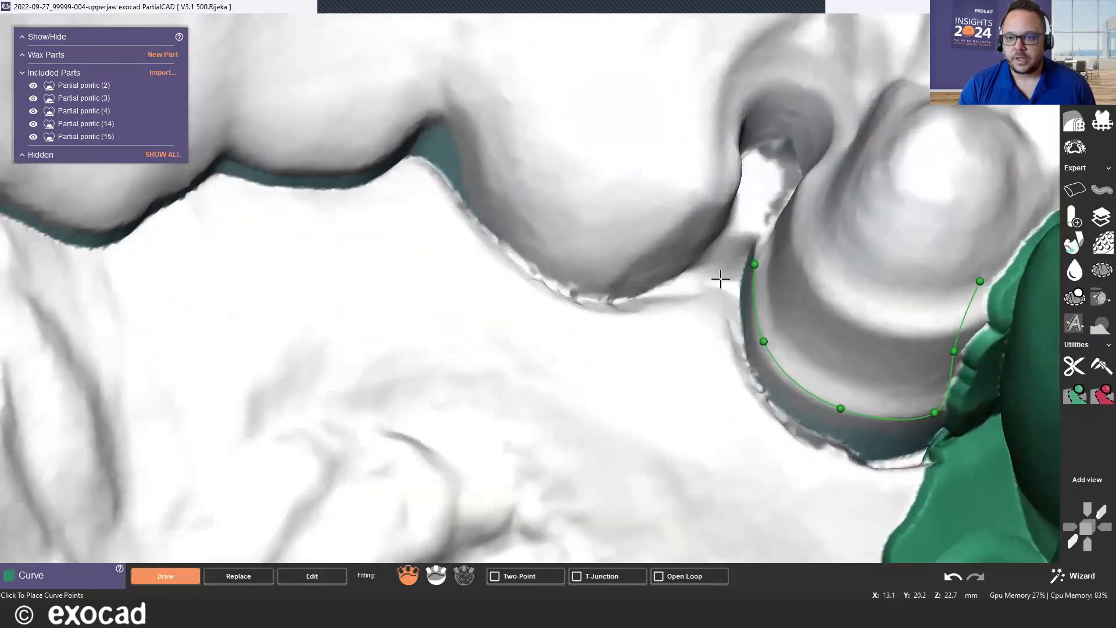
pyautogui.click(720, 276)
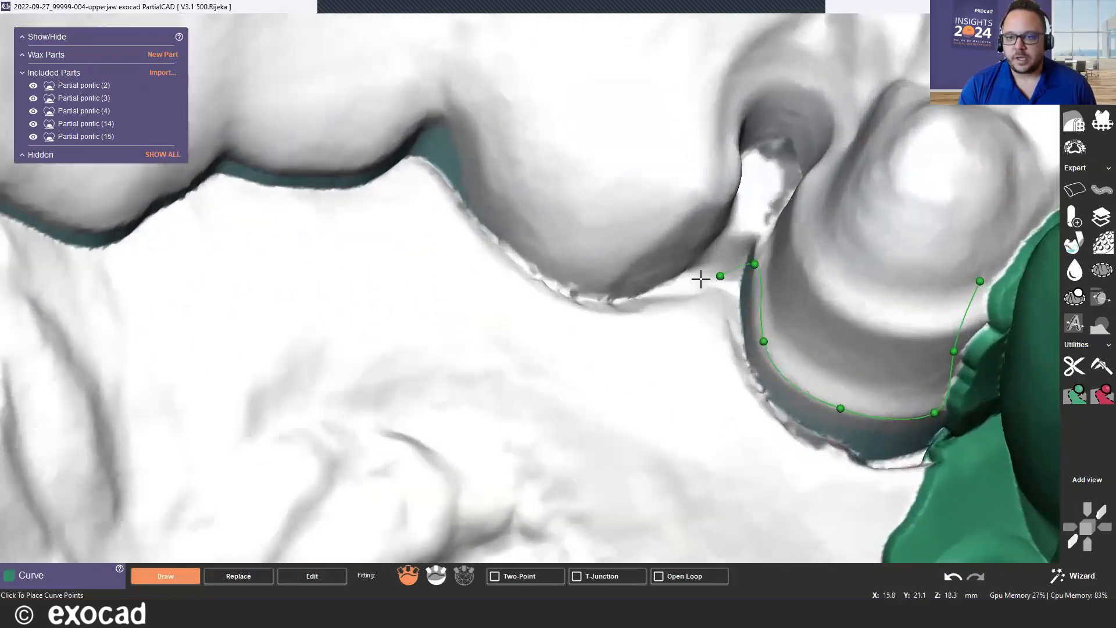
pyautogui.click(655, 282)
pyautogui.click(653, 247)
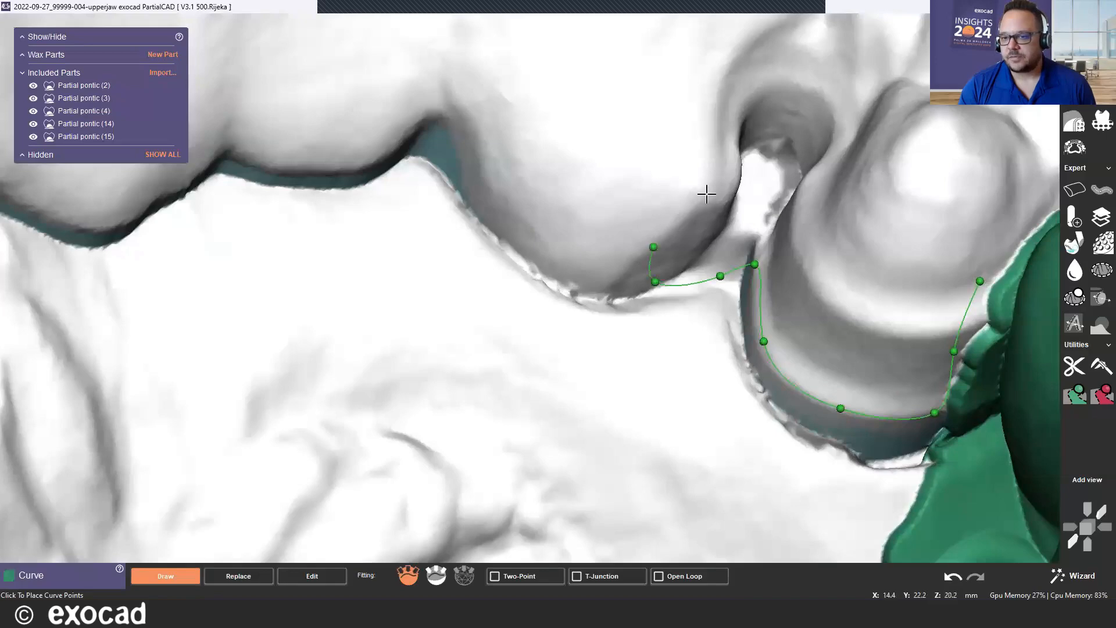
pyautogui.click(702, 204)
# Extend the curve up the neighbouring anterior tooth and over the top of the notch between the two teeth.
pyautogui.scroll(-3, 686, 134)
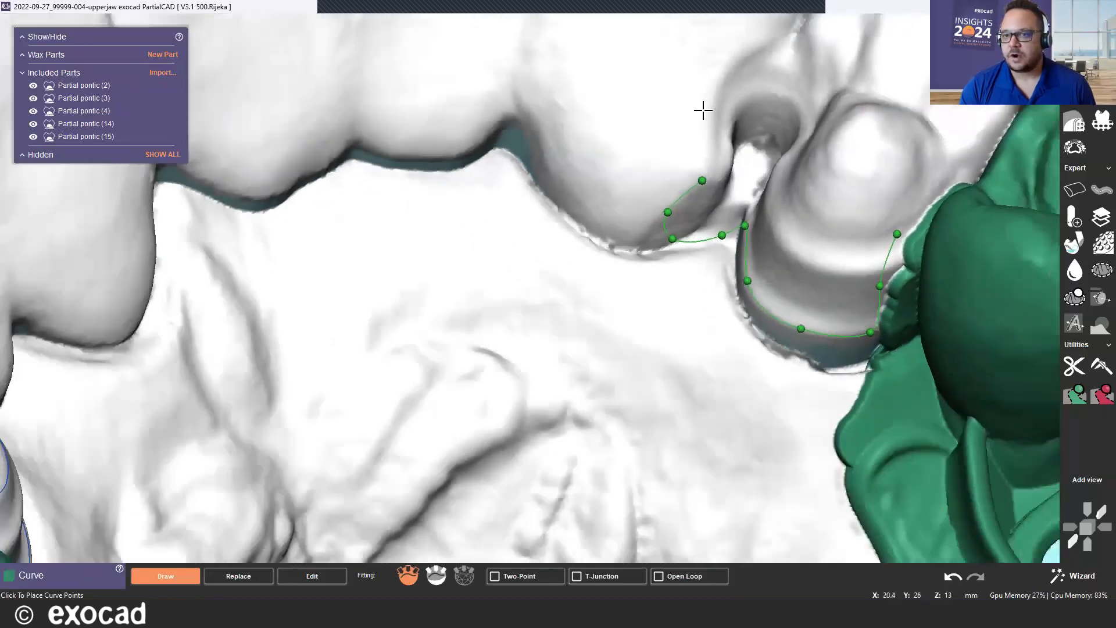
pyautogui.click(715, 97)
pyautogui.click(736, 60)
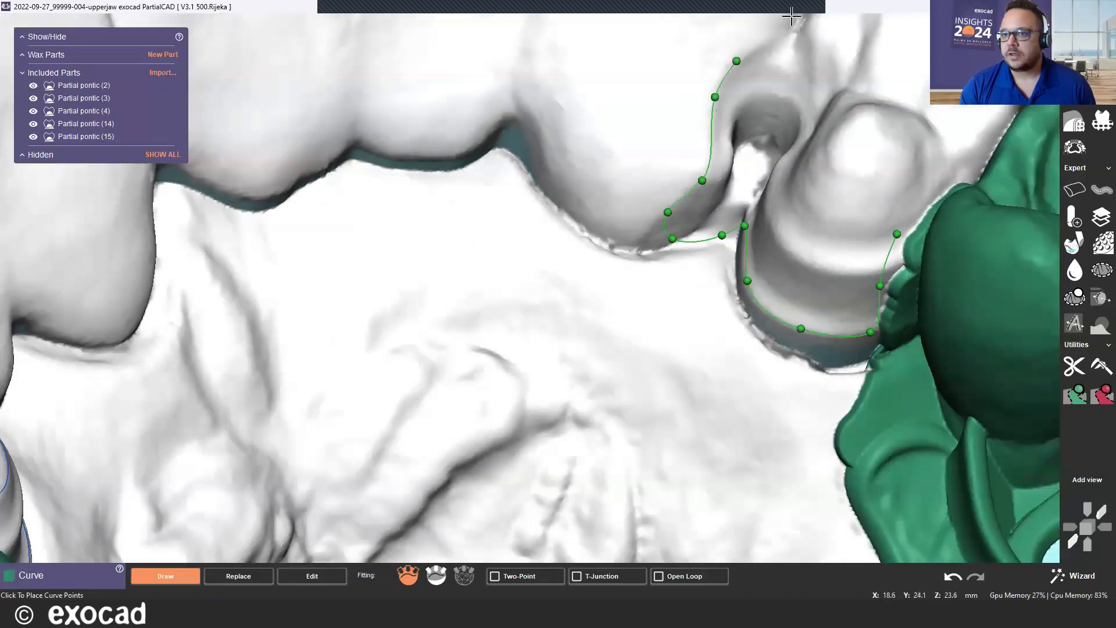
pyautogui.click(783, 23)
pyautogui.click(807, 33)
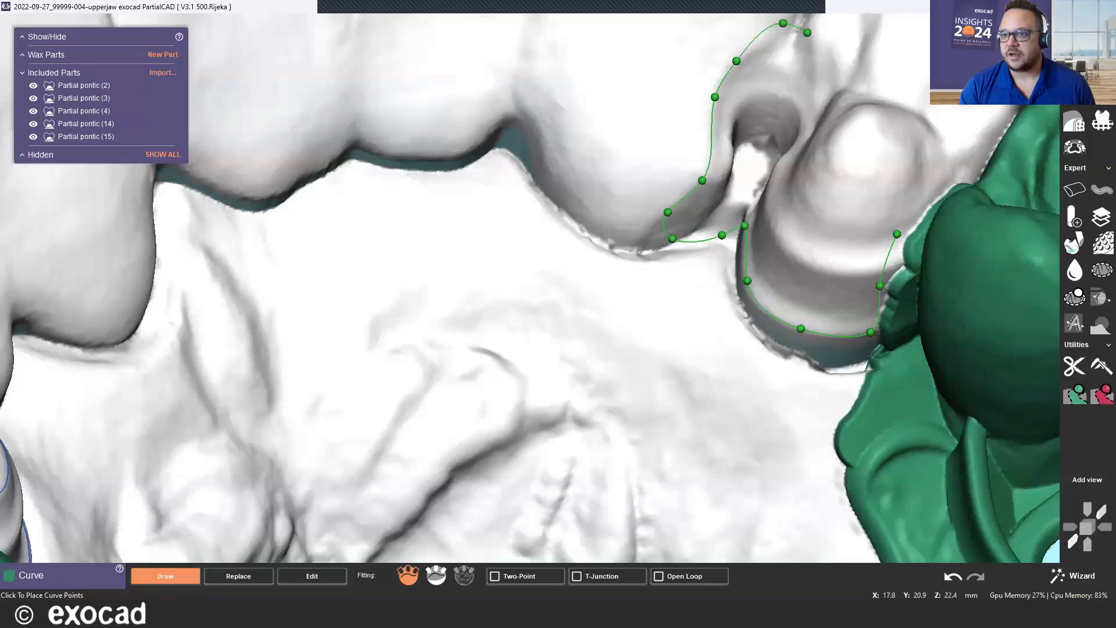
pyautogui.moveTo(807, 34); pyautogui.dragTo(831, 56, button='right')
pyautogui.click(831, 64)
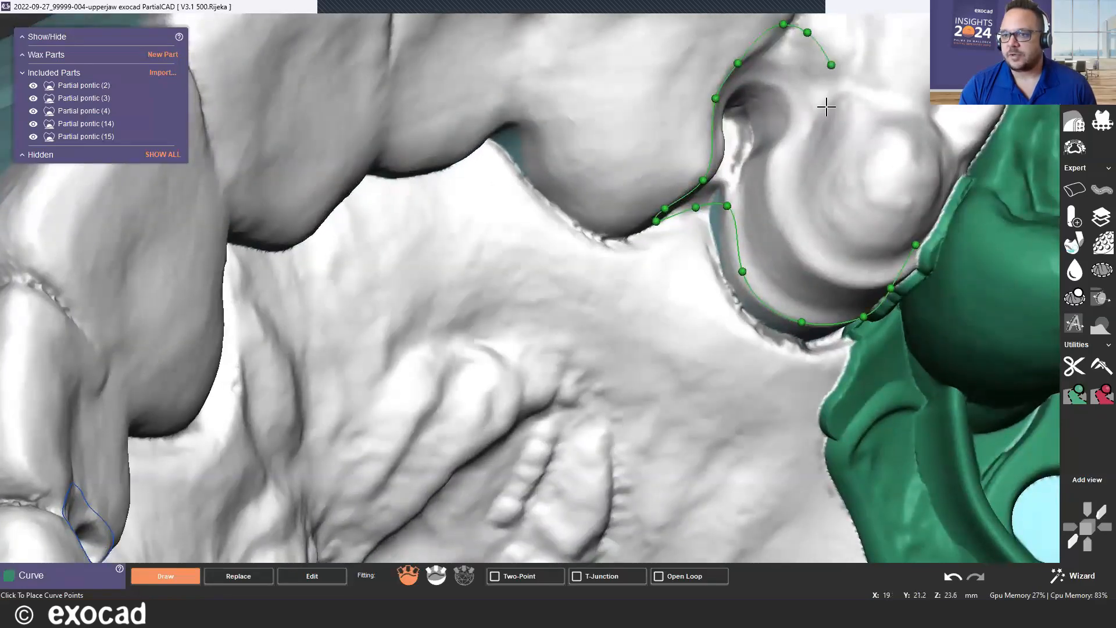
# Bring the curve back around the prepared tooth's cusp along the upper side of the ledge and close the loop beside the green pontic.
pyautogui.moveTo(811, 122)
pyautogui.mouseDown(button='right')
pyautogui.moveTo(822, 132)
pyautogui.moveTo(819, 117)
pyautogui.mouseUp(button='right')
pyautogui.click(817, 126)
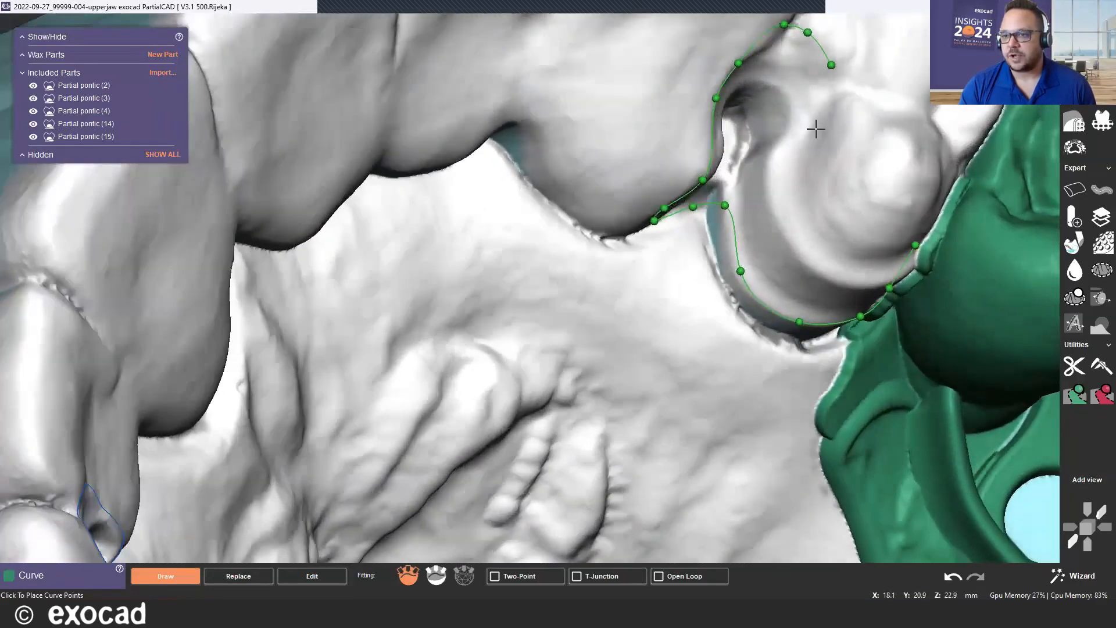
pyautogui.click(802, 205)
pyautogui.click(853, 243)
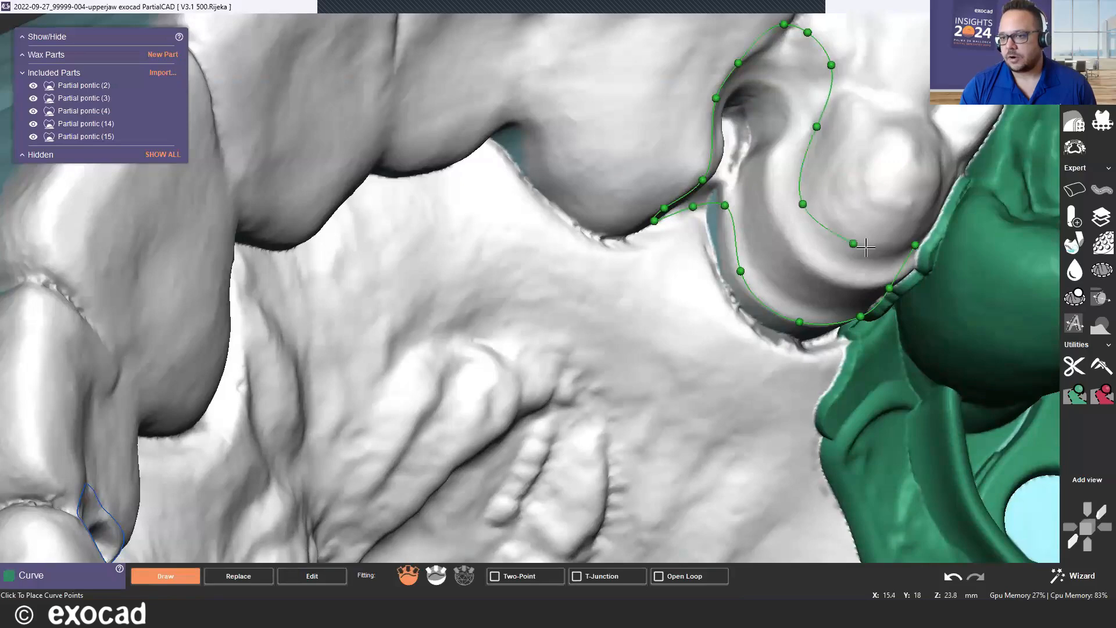
pyautogui.click(883, 248)
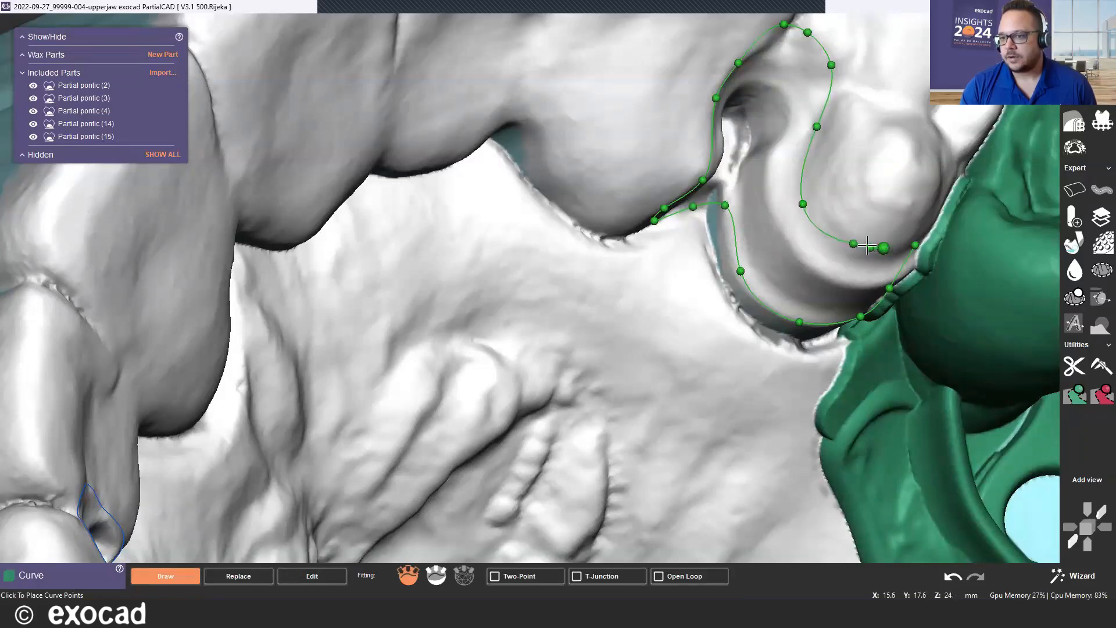
pyautogui.click(916, 244)
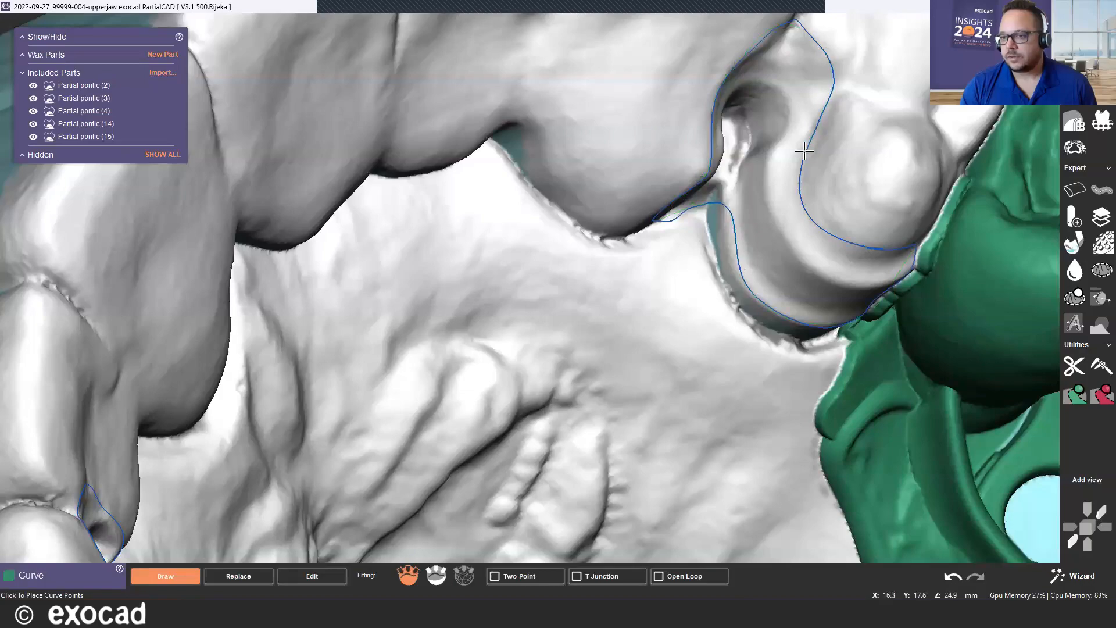
# Edit the new curve and adjust its edit points where it crosses above the prepared tooth's palatal ledge.
pyautogui.scroll(-4, 804, 151)
pyautogui.scroll(2, 862, 204)
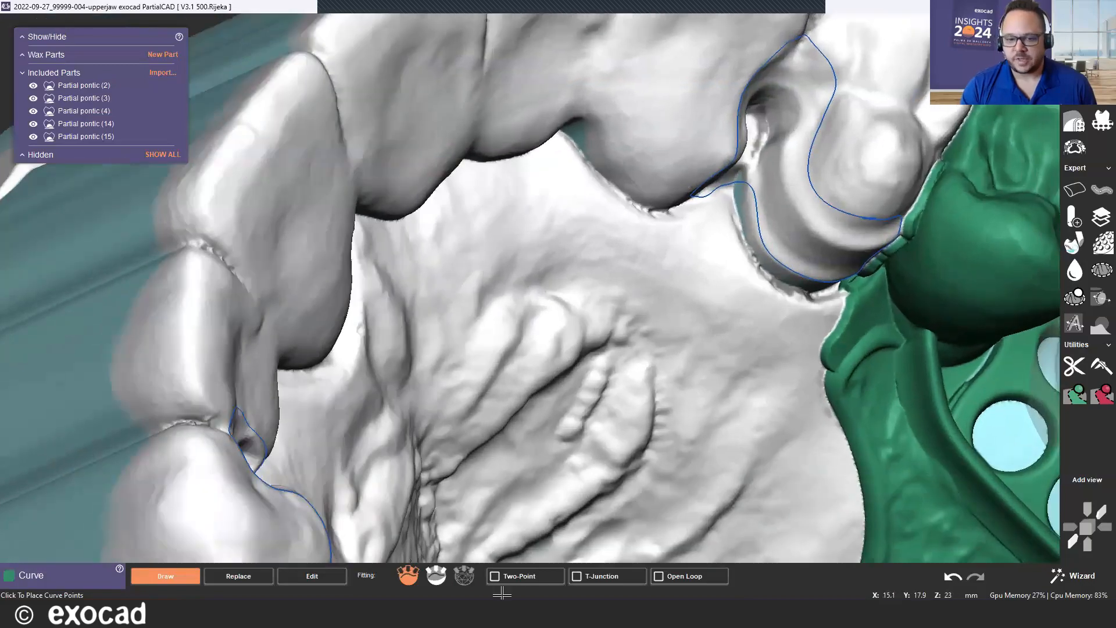
pyautogui.click(286, 574)
pyautogui.moveTo(723, 202)
pyautogui.mouseDown(button='right')
pyautogui.moveTo(668, 156)
pyautogui.moveTo(778, 110)
pyautogui.mouseUp(button='right')
pyautogui.scroll(1, 860, 67)
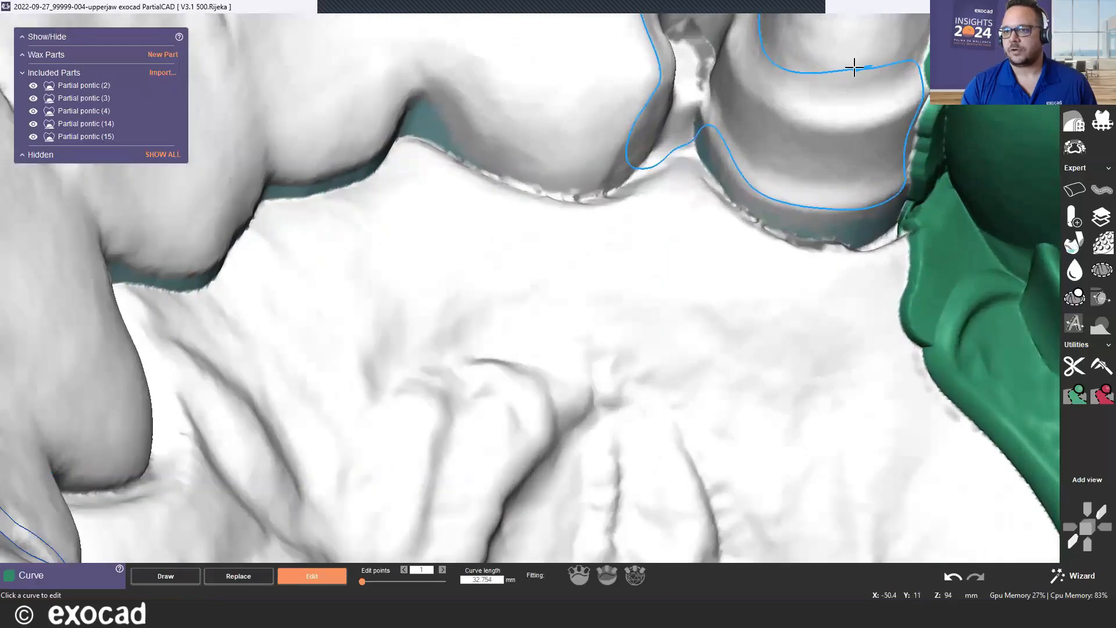
pyautogui.click(862, 68)
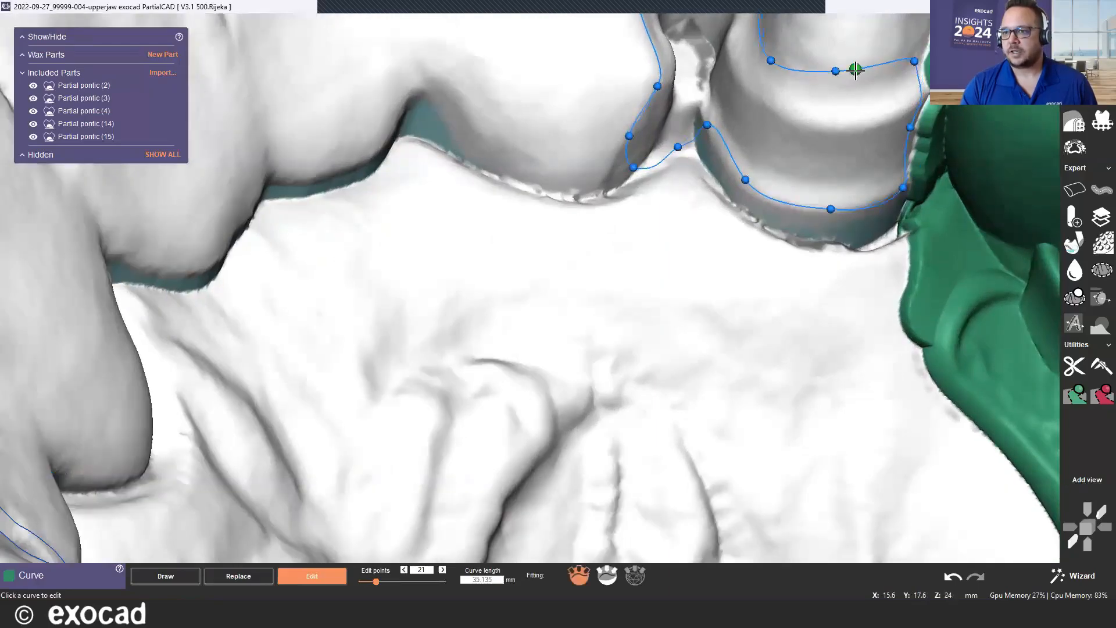
pyautogui.click(861, 69)
pyautogui.scroll(-6, 704, 129)
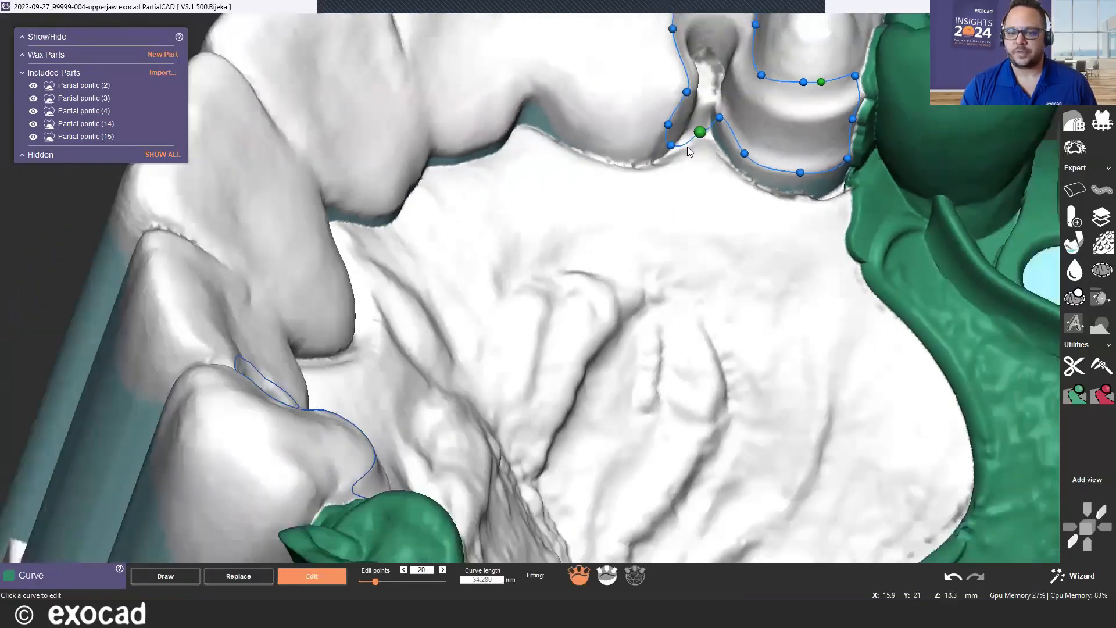
# Start the Mesh Connector tool and set the connector's stipple to Smooth.
pyautogui.scroll(-2, 968, 191)
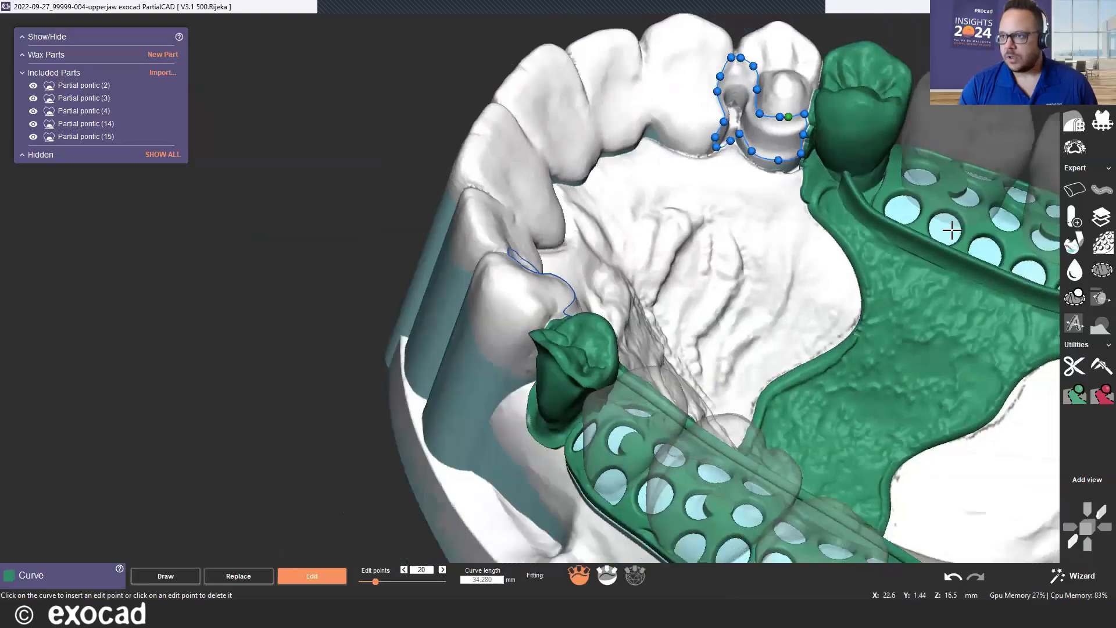
pyautogui.scroll(-2, 815, 243)
pyautogui.moveTo(744, 154); pyautogui.dragTo(683, 261, button='right')
pyautogui.moveTo(726, 36); pyautogui.dragTo(734, 17, button='right')
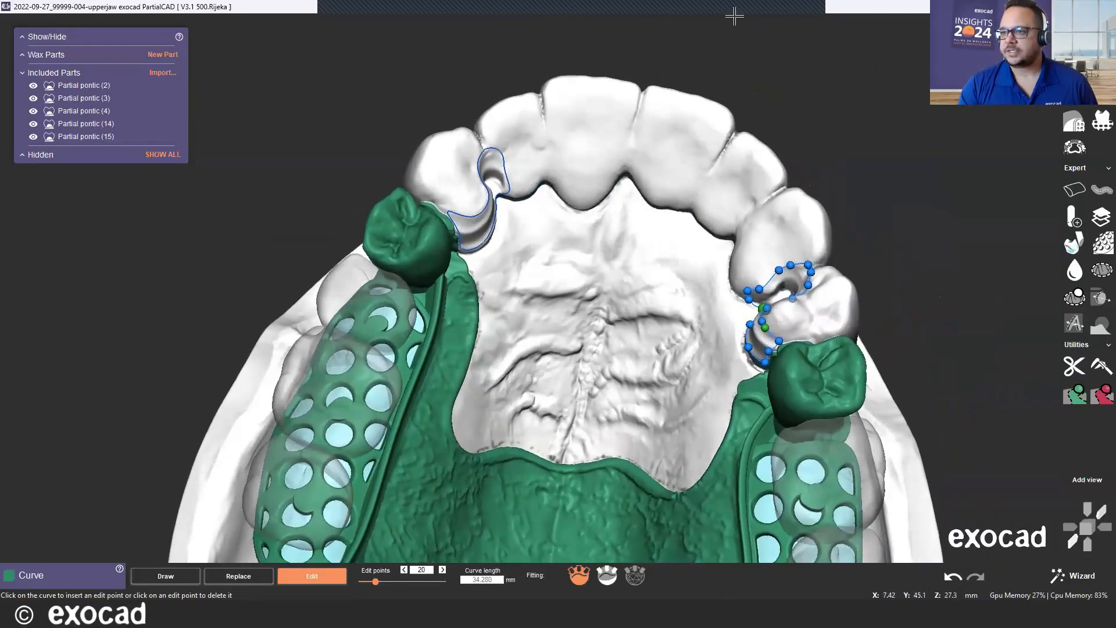
pyautogui.click(1074, 122)
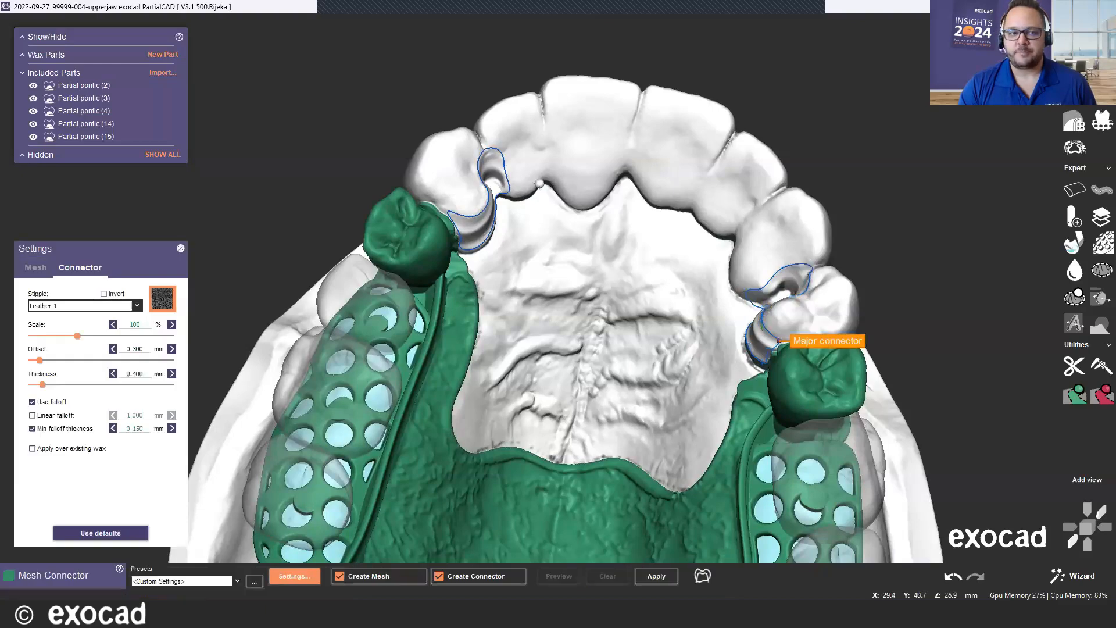
pyautogui.moveTo(735, 332)
pyautogui.mouseDown(button='right')
pyautogui.moveTo(763, 306)
pyautogui.moveTo(723, 331)
pyautogui.mouseUp(button='right')
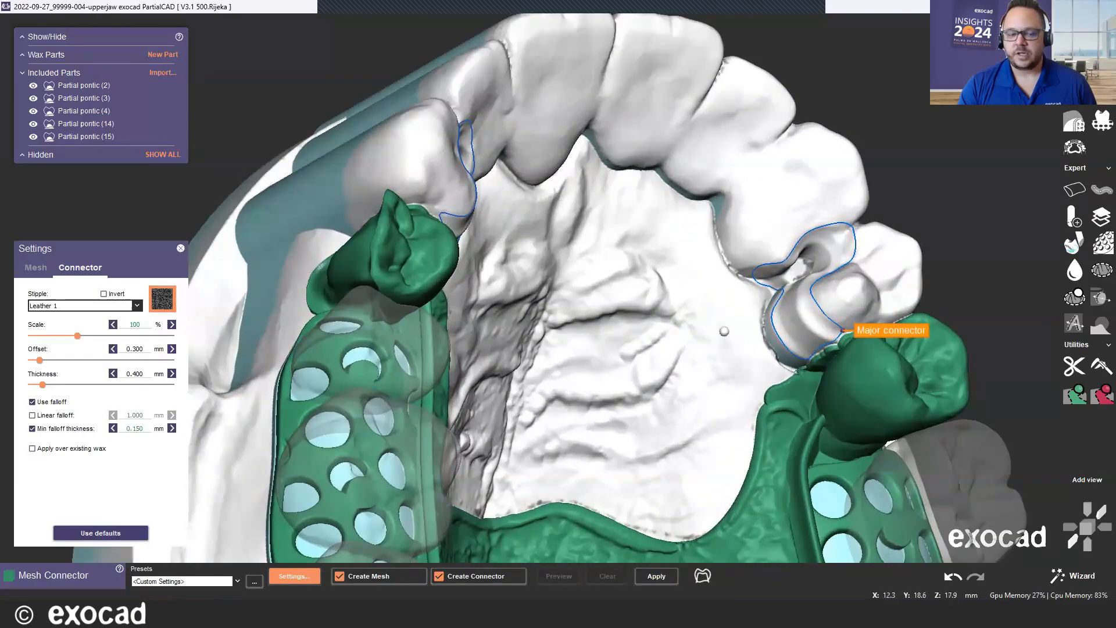
pyautogui.click(61, 308)
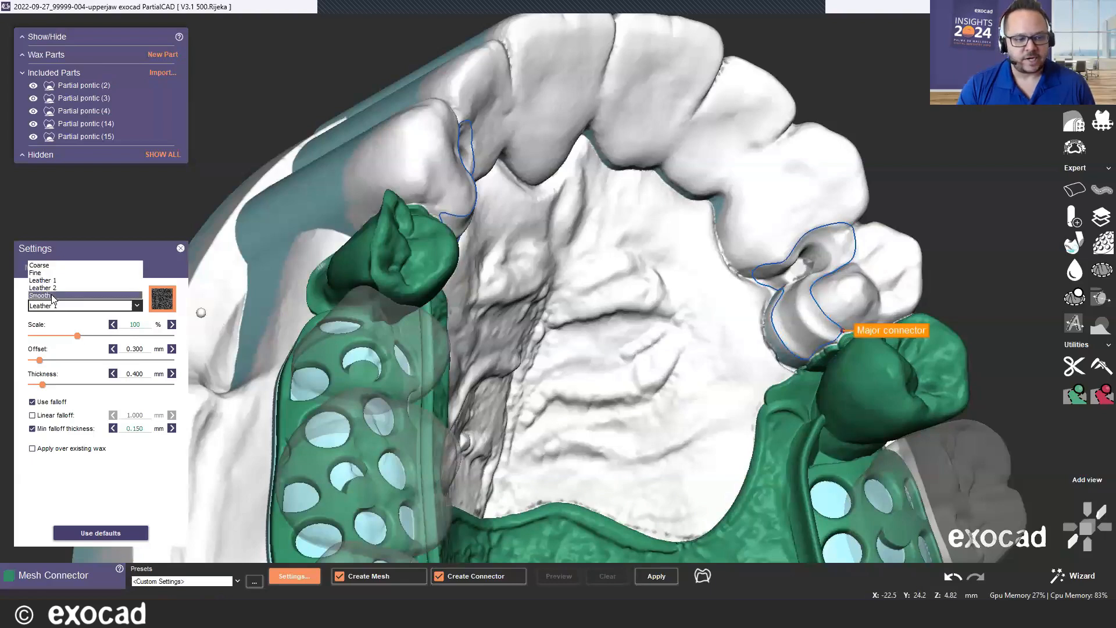
pyautogui.click(53, 296)
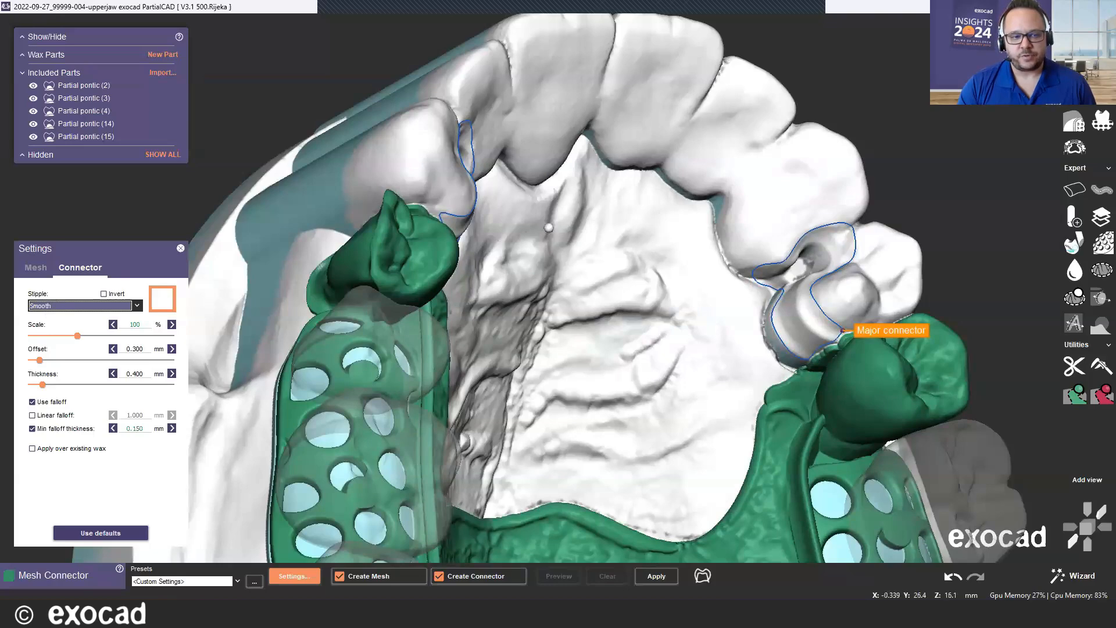
# Set the connector's offset to 0.100 mm and its thickness to 0.600 mm.
pyautogui.scroll(-5, 548, 227)
pyautogui.moveTo(547, 232); pyautogui.dragTo(503, 264, button='right')
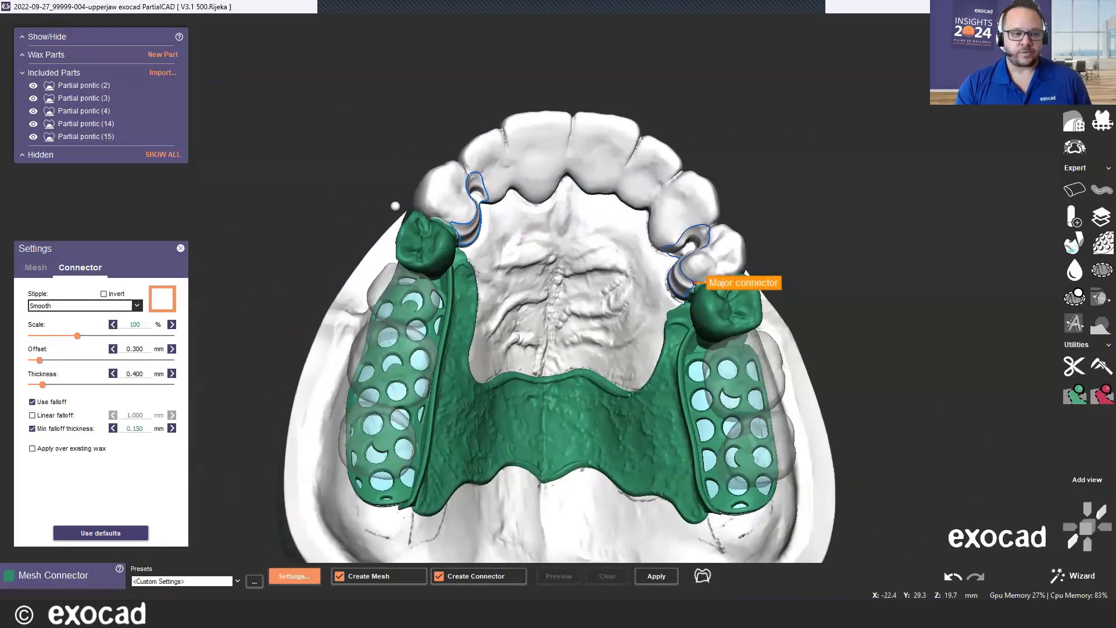
pyautogui.click(113, 348)
pyautogui.click(112, 349)
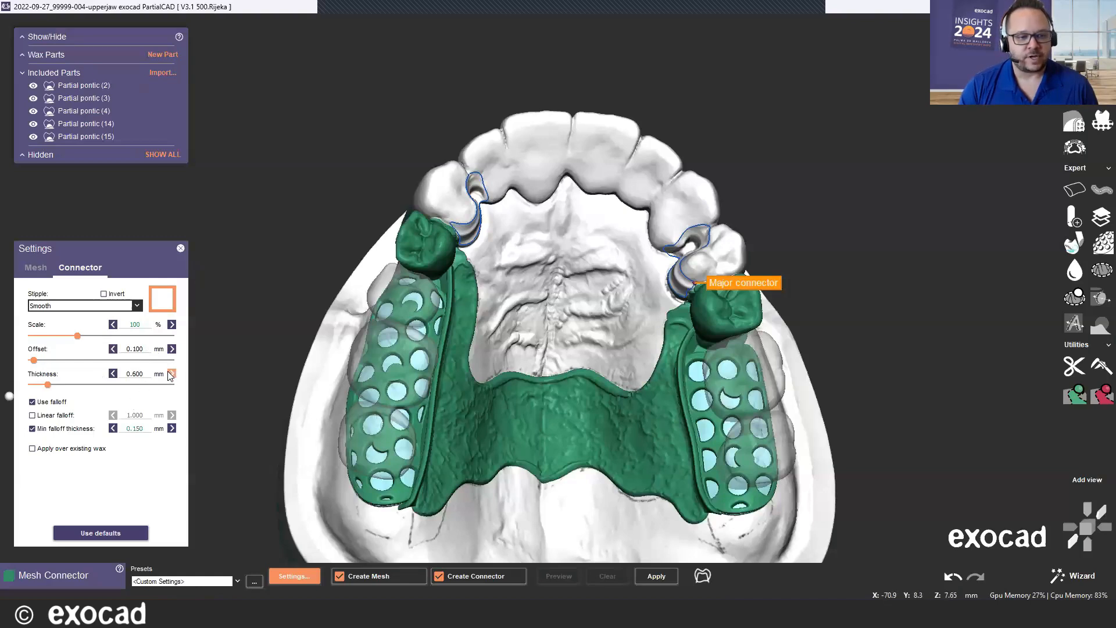
# Generate smooth major connectors from the closed curves on the patient's left and right prepared teeth.
pyautogui.click(656, 577)
pyautogui.moveTo(551, 224); pyautogui.dragTo(520, 239, button='right')
pyautogui.scroll(2, 493, 192)
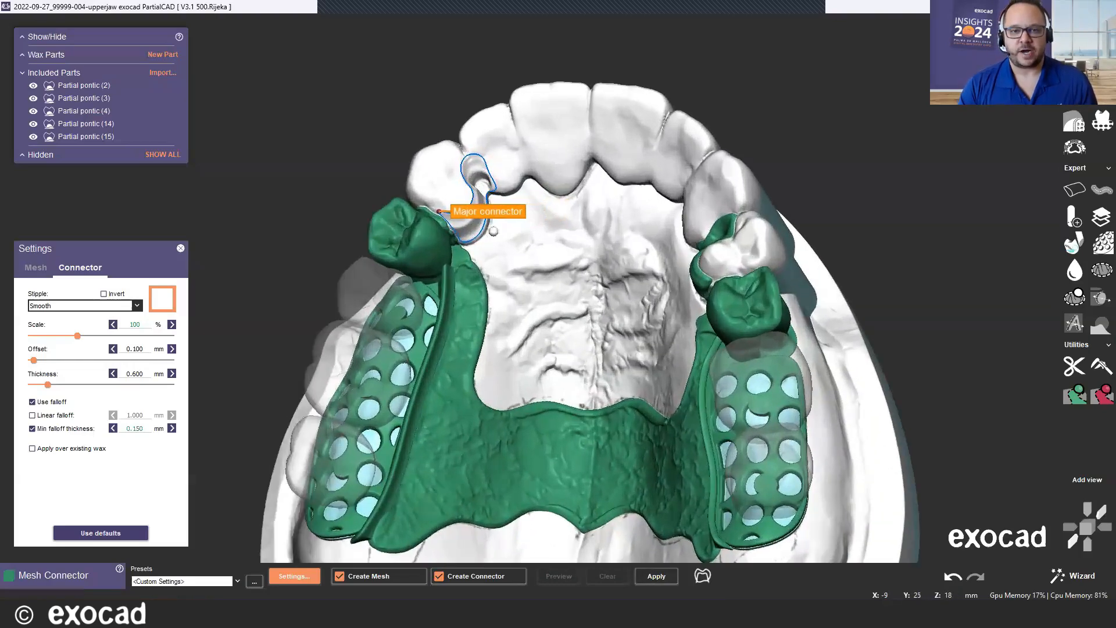
pyautogui.click(657, 577)
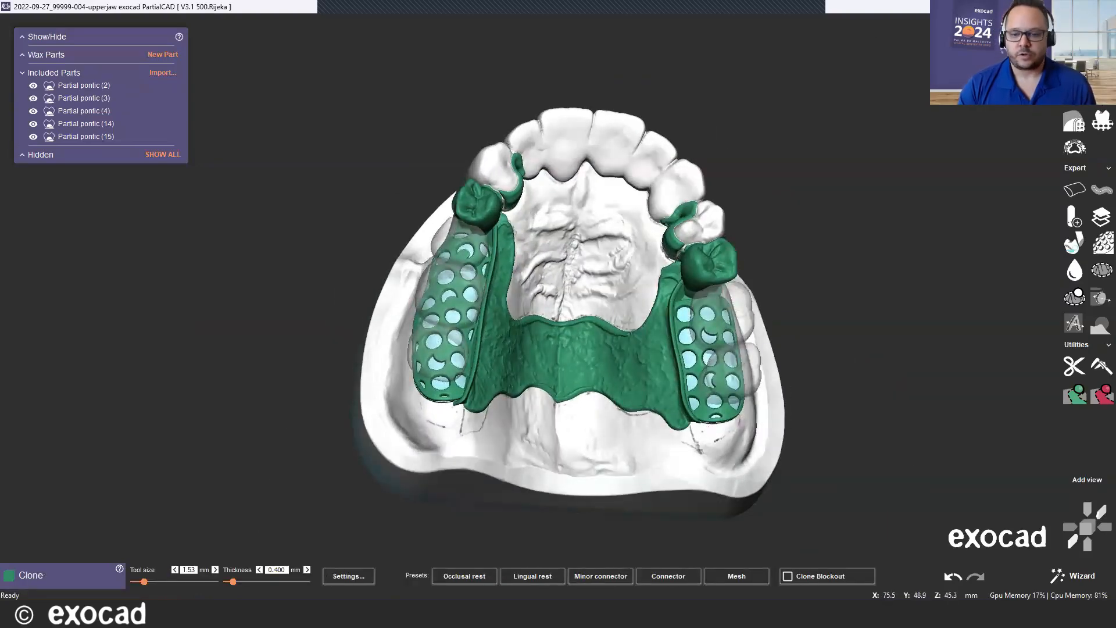
# With the Clone tool's Connector preset and a 1.20 mm tool size, add wax joining the patient's right green pontic to the adjacent palatal plate.
pyautogui.click(651, 579)
pyautogui.scroll(2, 543, 287)
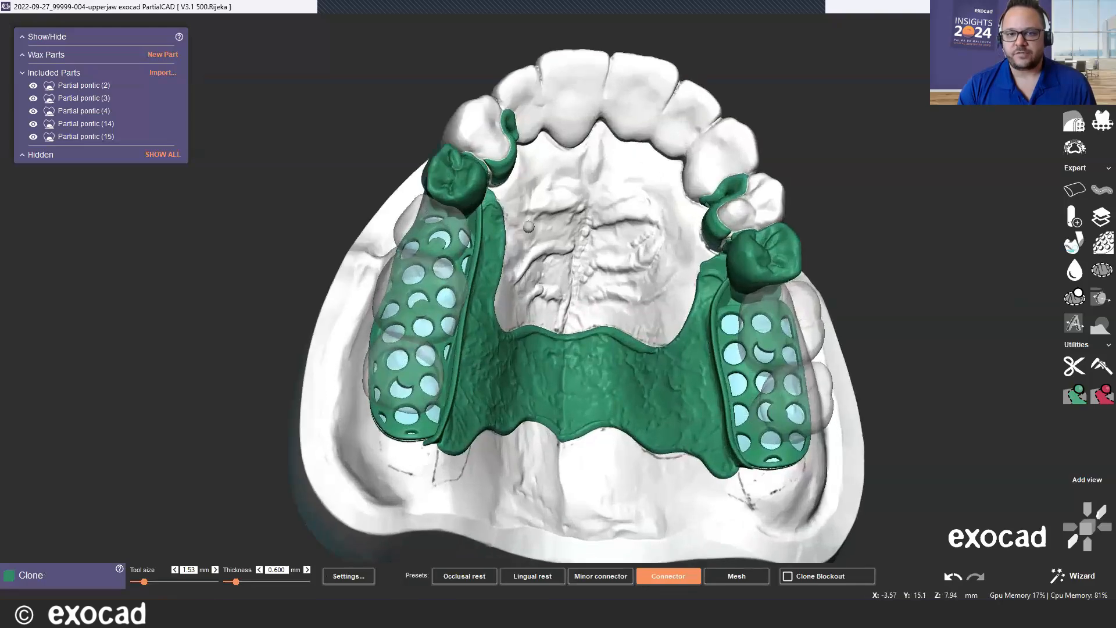
pyautogui.scroll(3, 528, 226)
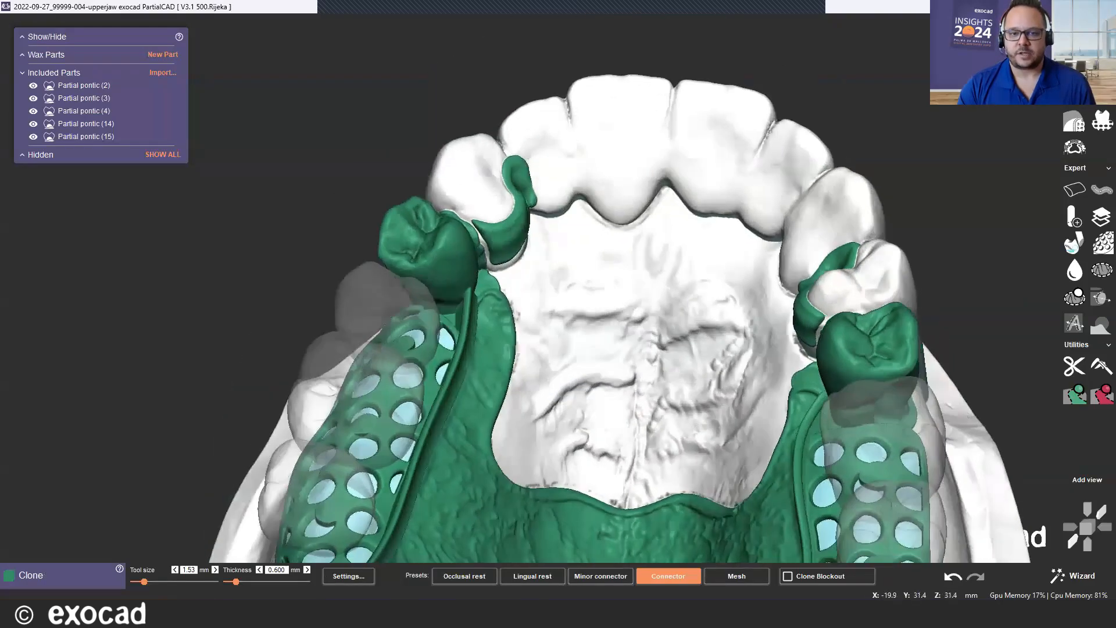
pyautogui.scroll(4, 465, 181)
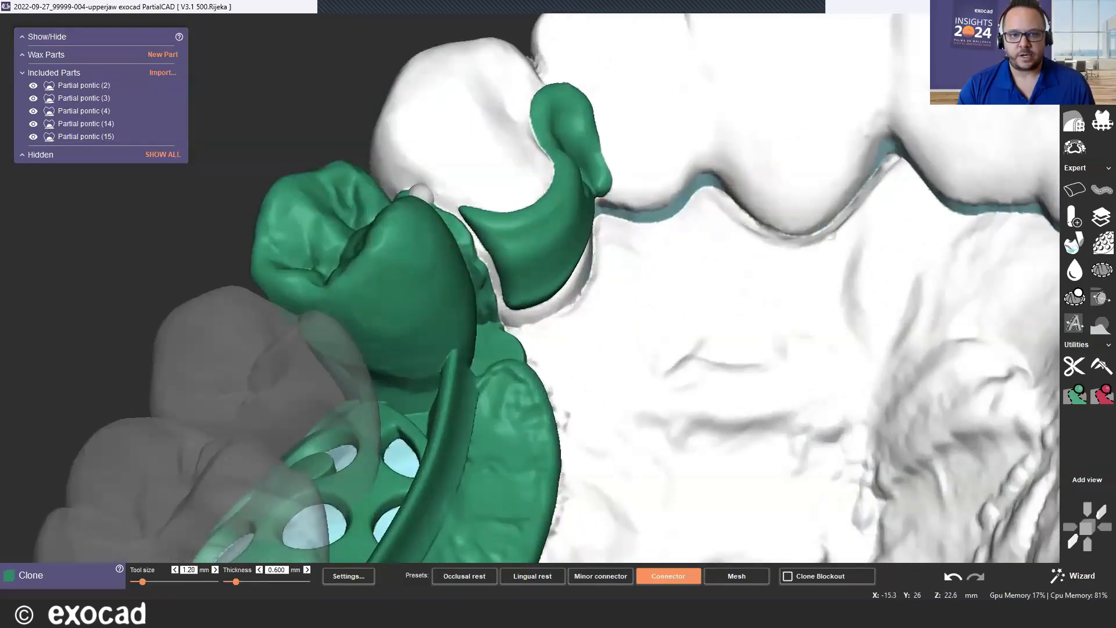
pyautogui.moveTo(410, 186)
pyautogui.mouseDown()
pyautogui.moveTo(462, 222)
pyautogui.moveTo(485, 277)
pyautogui.mouseUp()
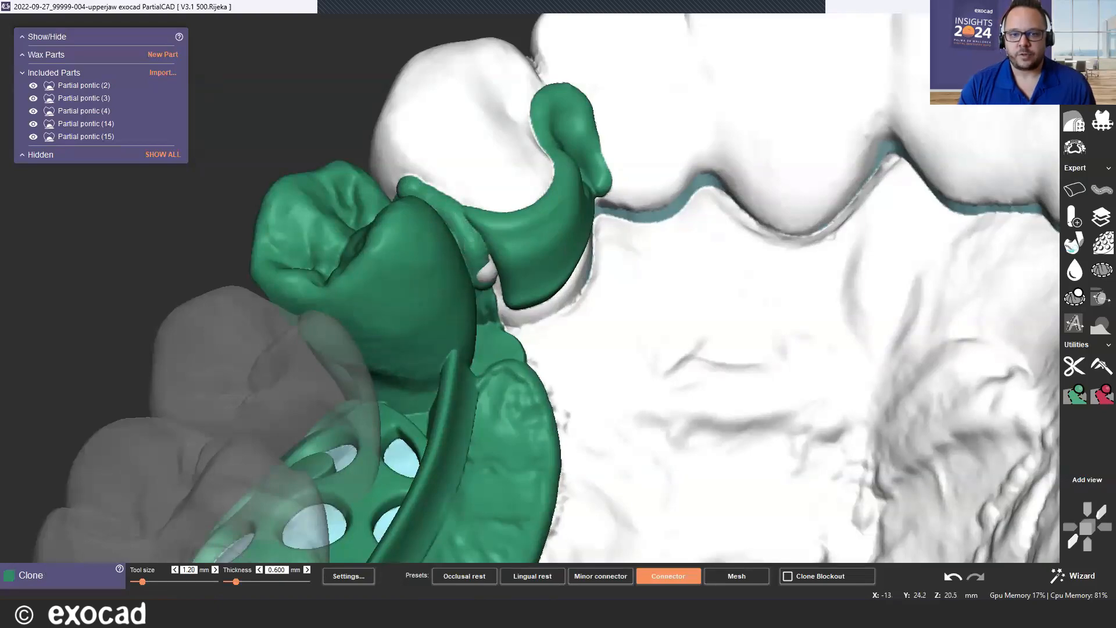
# Enlarge the Clone tool size to 2.20 mm and add wax across the patient's right palatal plate towards the notch.
pyautogui.keyDown('ctrl'); pyautogui.scroll(5, 484, 261); pyautogui.keyUp('ctrl')
pyautogui.moveTo(474, 234)
pyautogui.mouseDown()
pyautogui.moveTo(513, 299)
pyautogui.moveTo(574, 266)
pyautogui.mouseUp()
pyautogui.scroll(-3, 558, 236)
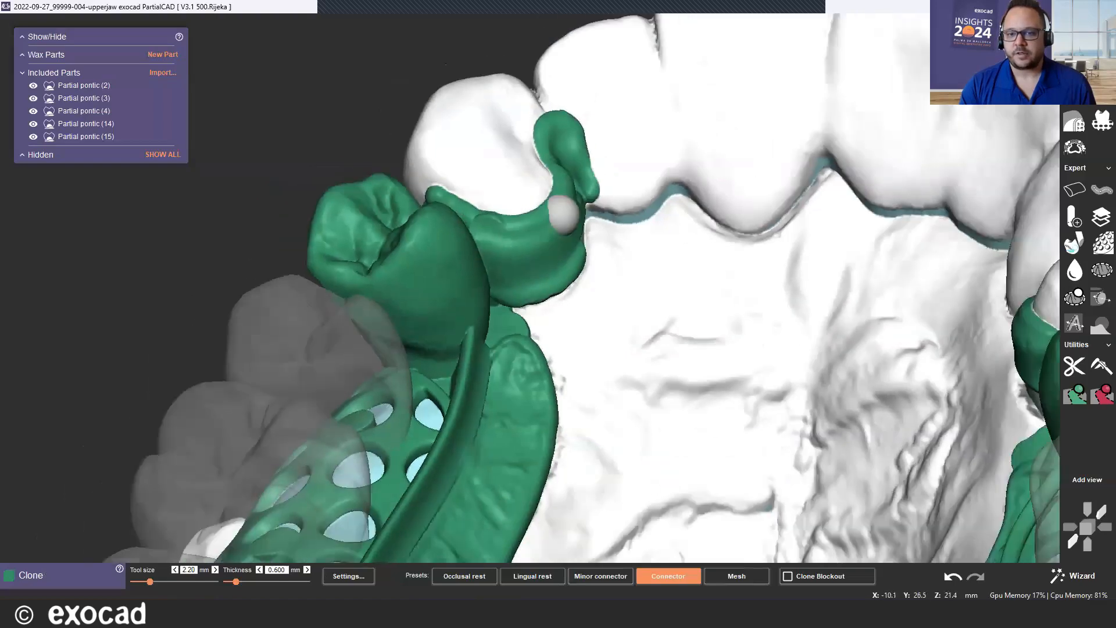
# Fill the gap in the connector plate on the patient's right prepared tooth with Clone wax, running towards its rest.
pyautogui.moveTo(563, 215); pyautogui.dragTo(506, 223, button='right')
pyautogui.scroll(-2, 567, 238)
pyautogui.scroll(3, 608, 252)
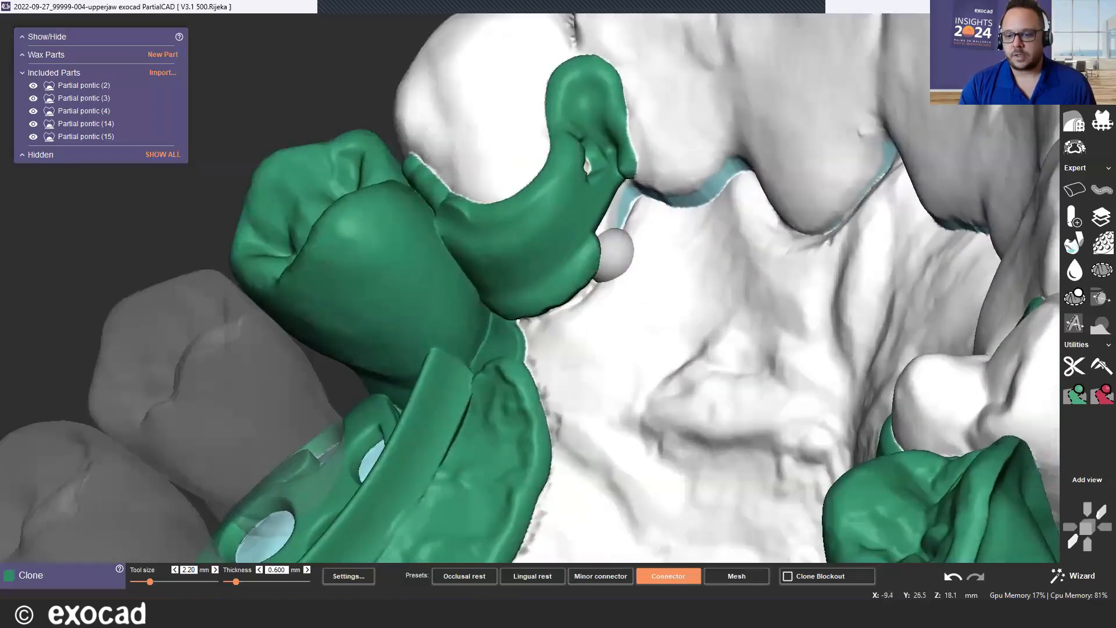
pyautogui.moveTo(591, 261)
pyautogui.mouseDown()
pyautogui.moveTo(559, 281)
pyautogui.moveTo(613, 202)
pyautogui.moveTo(595, 140)
pyautogui.mouseUp()
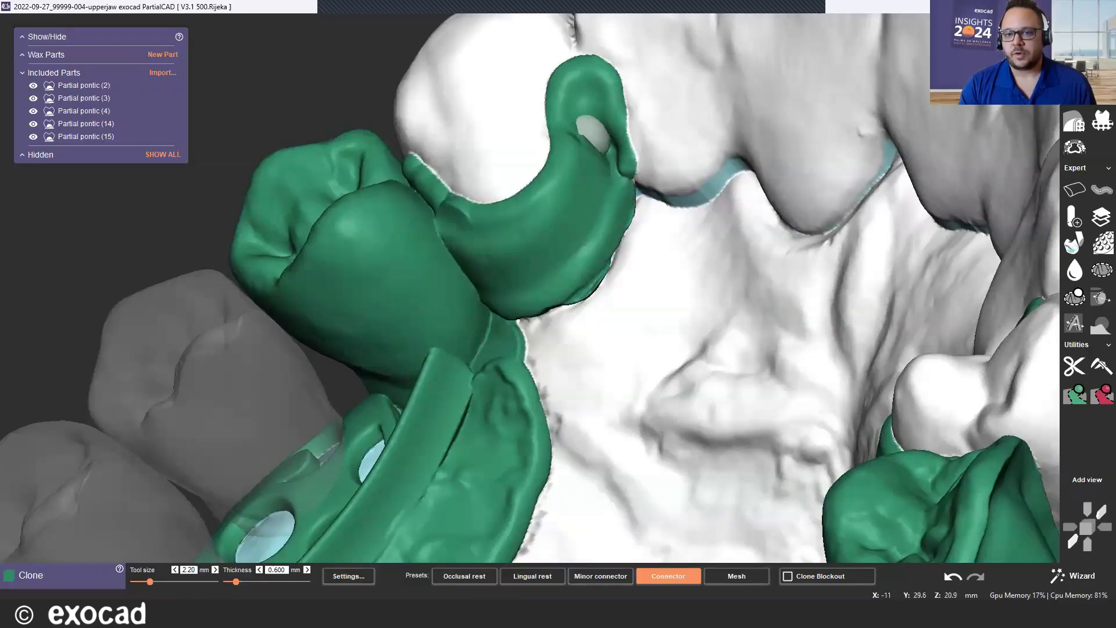
pyautogui.scroll(-2, 592, 139)
pyautogui.scroll(-4, 593, 164)
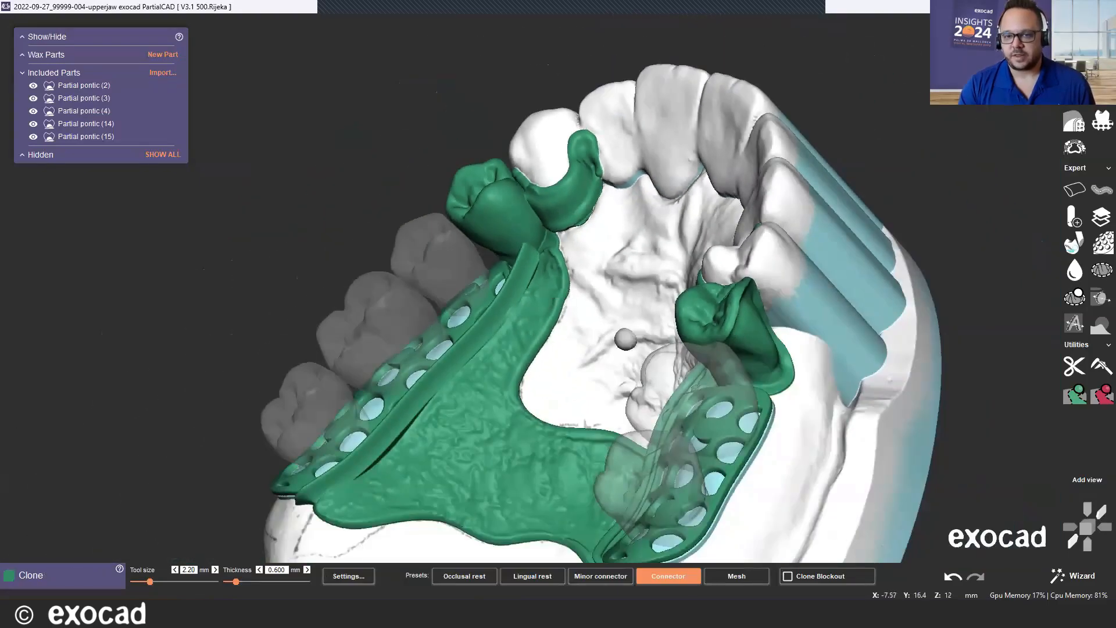
# Enlarge the Clone tool size to 2.45 mm and join the tooth plates on both sides to the palatal plate with wax.
pyautogui.moveTo(625, 340); pyautogui.dragTo(724, 357, button='right')
pyautogui.scroll(-4, 724, 358)
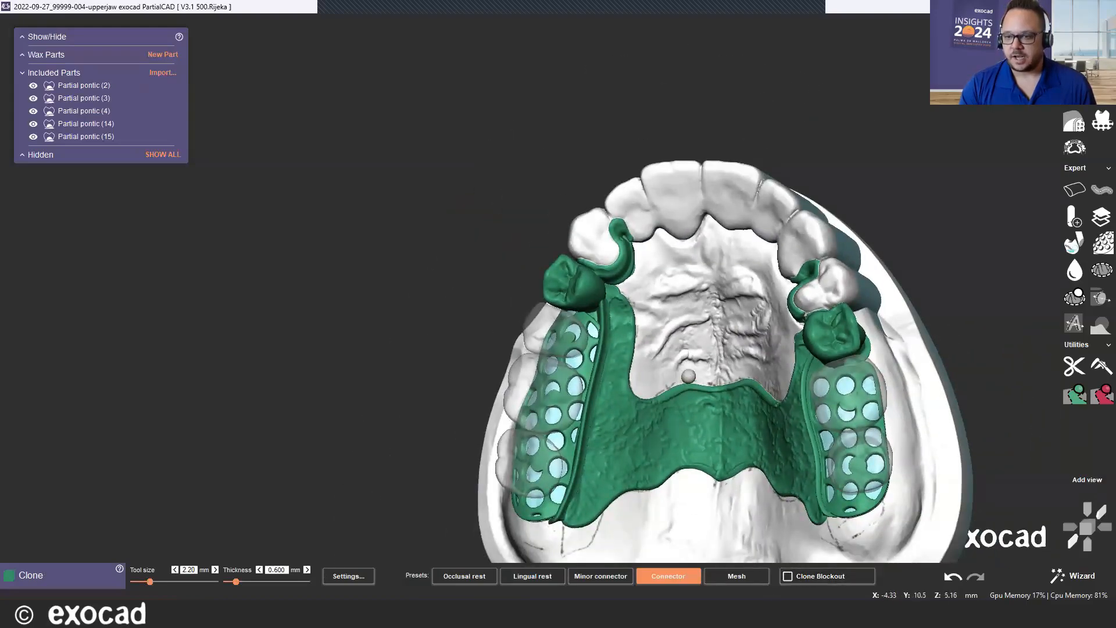
pyautogui.moveTo(754, 301); pyautogui.dragTo(849, 308, button='right')
pyautogui.scroll(6, 813, 283)
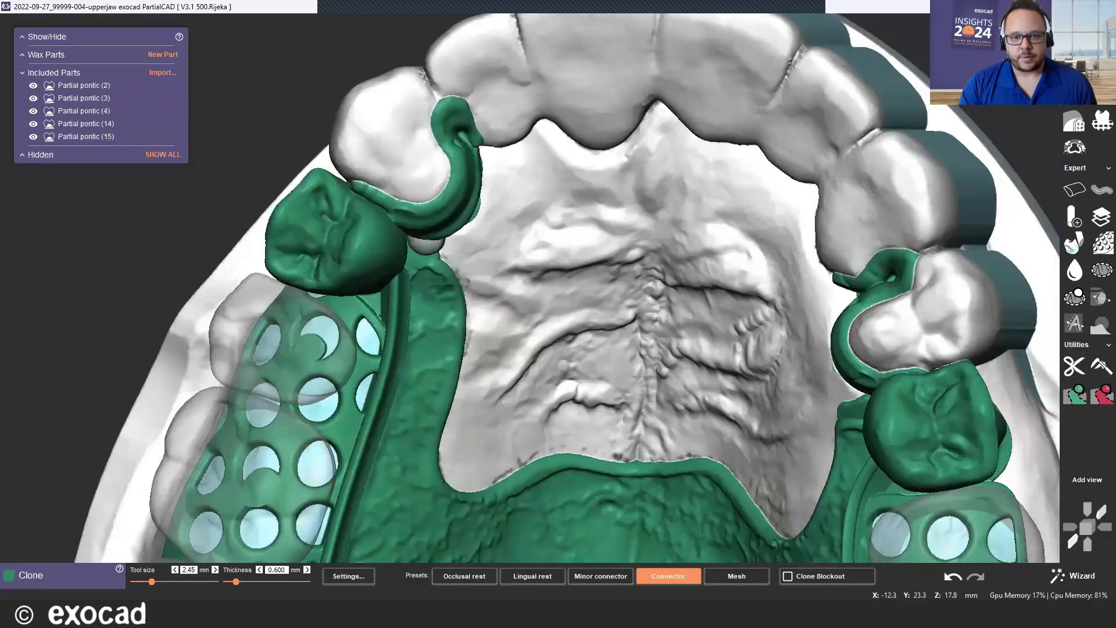
pyautogui.scroll(-5, 425, 260)
pyautogui.moveTo(548, 293); pyautogui.dragTo(598, 295, button='right')
pyautogui.scroll(2, 602, 295)
pyautogui.scroll(4, 642, 270)
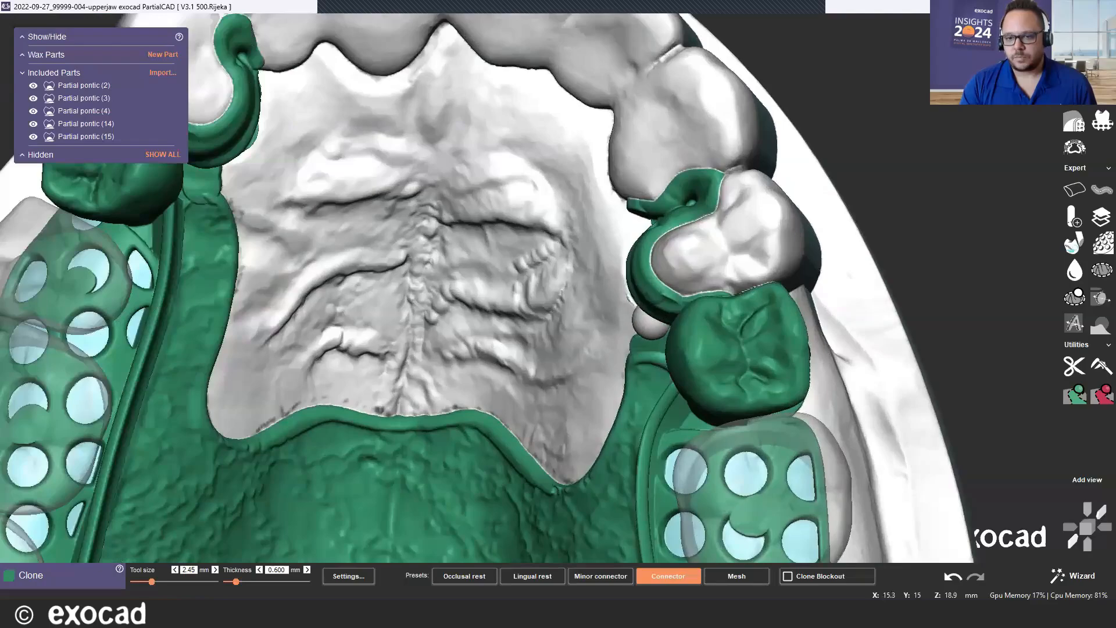
pyautogui.scroll(-5, 645, 343)
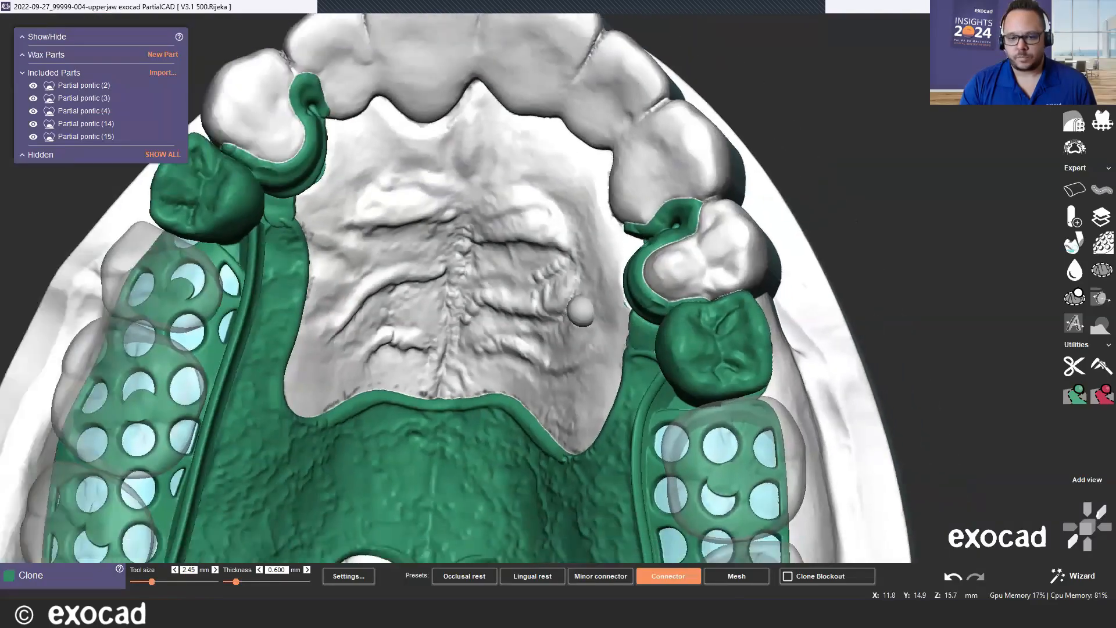
pyautogui.middleClick(499, 343)
pyautogui.scroll(-2, 506, 336)
pyautogui.moveTo(527, 334)
pyautogui.mouseDown(button='right')
pyautogui.moveTo(567, 320)
pyautogui.moveTo(571, 333)
pyautogui.moveTo(545, 329)
pyautogui.mouseUp(button='right')
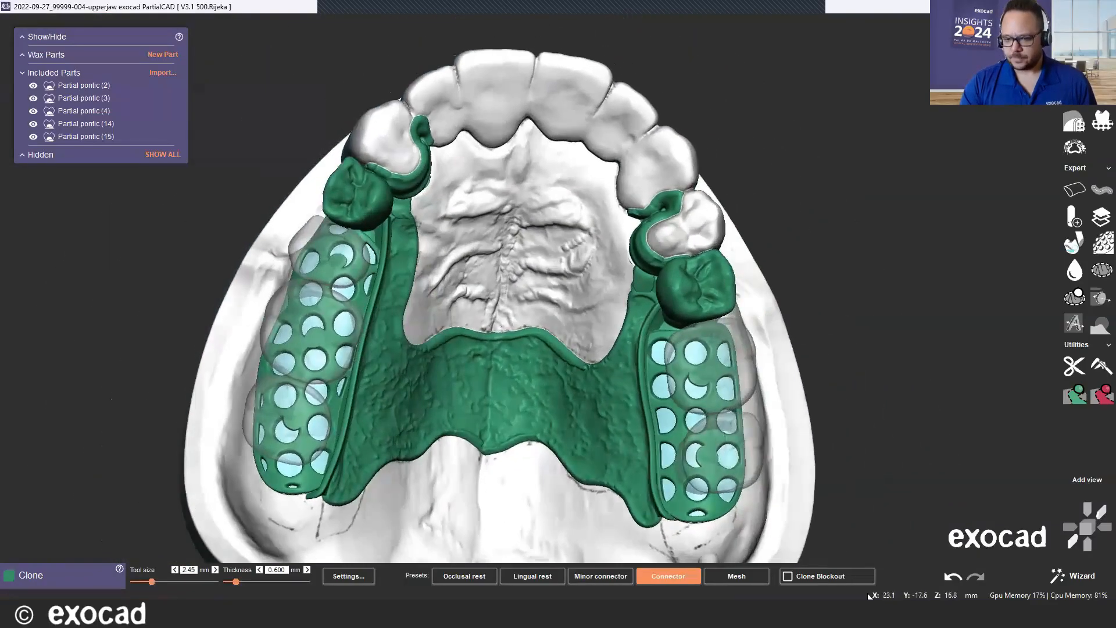
# Inspect the blockout wax using the Clone Blockout option and Edit Wax's Edit blockout option, and return to the framework wax.
pyautogui.click(794, 578)
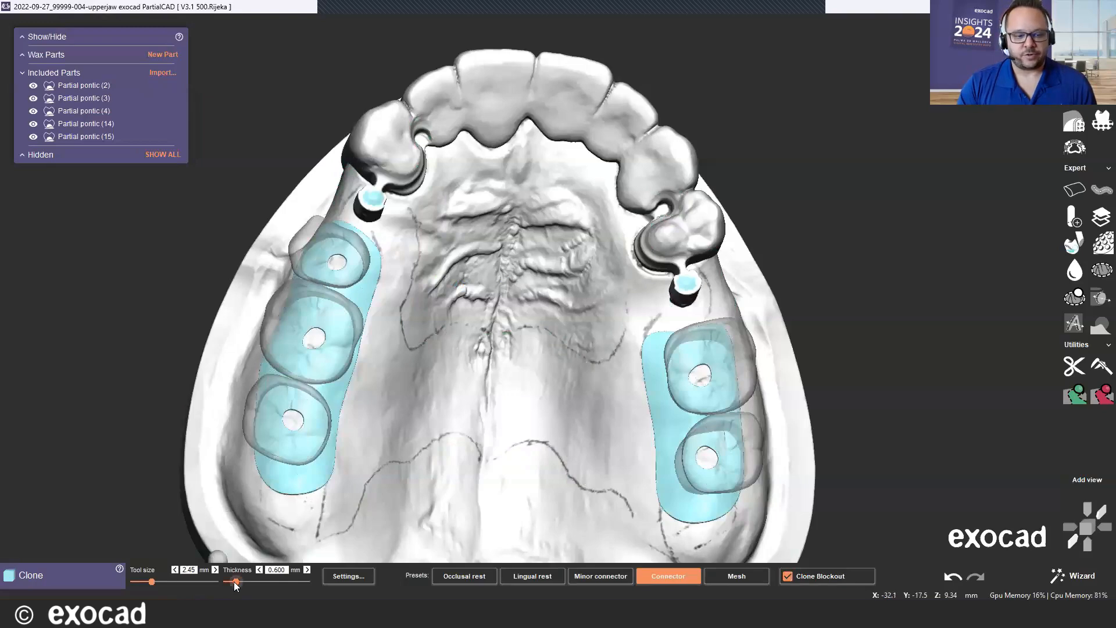
pyautogui.moveTo(501, 222); pyautogui.dragTo(464, 222, button='right')
pyautogui.scroll(-3, 464, 221)
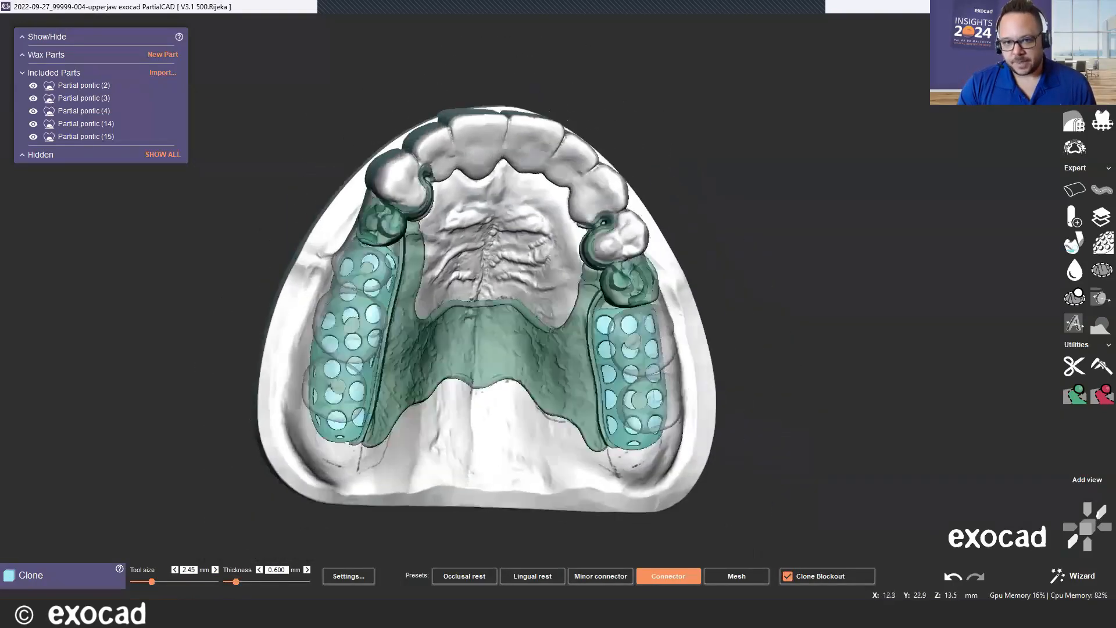
pyautogui.moveTo(523, 198)
pyautogui.mouseDown(button='right')
pyautogui.moveTo(513, 192)
pyautogui.moveTo(521, 202)
pyautogui.mouseUp(button='right')
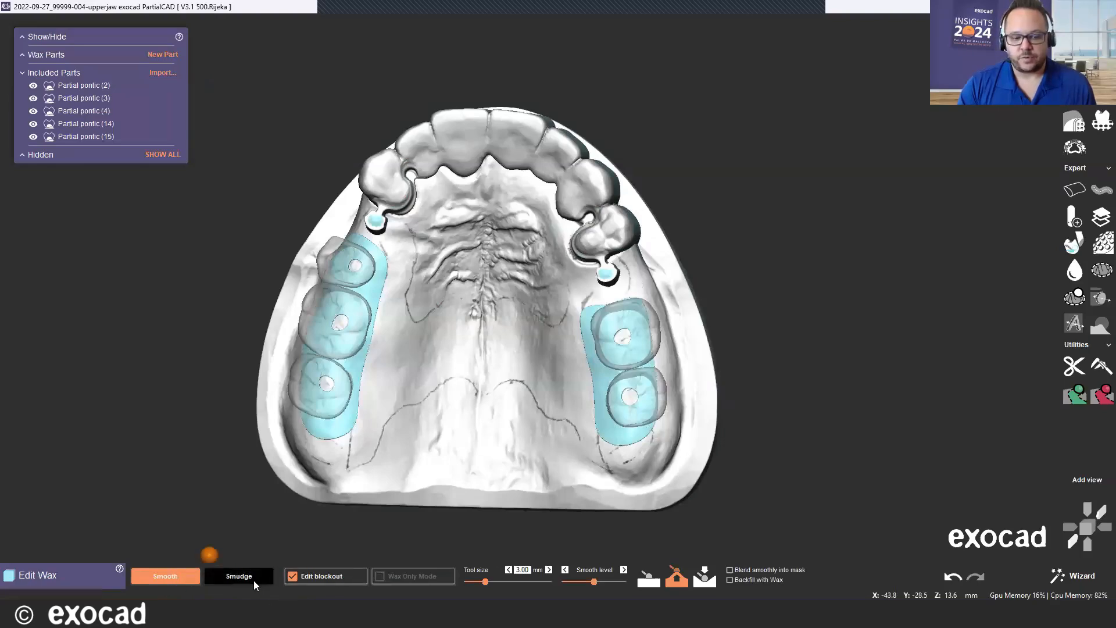
pyautogui.moveTo(534, 334)
pyautogui.mouseDown(button='right')
pyautogui.moveTo(565, 325)
pyautogui.moveTo(483, 374)
pyautogui.mouseUp(button='right')
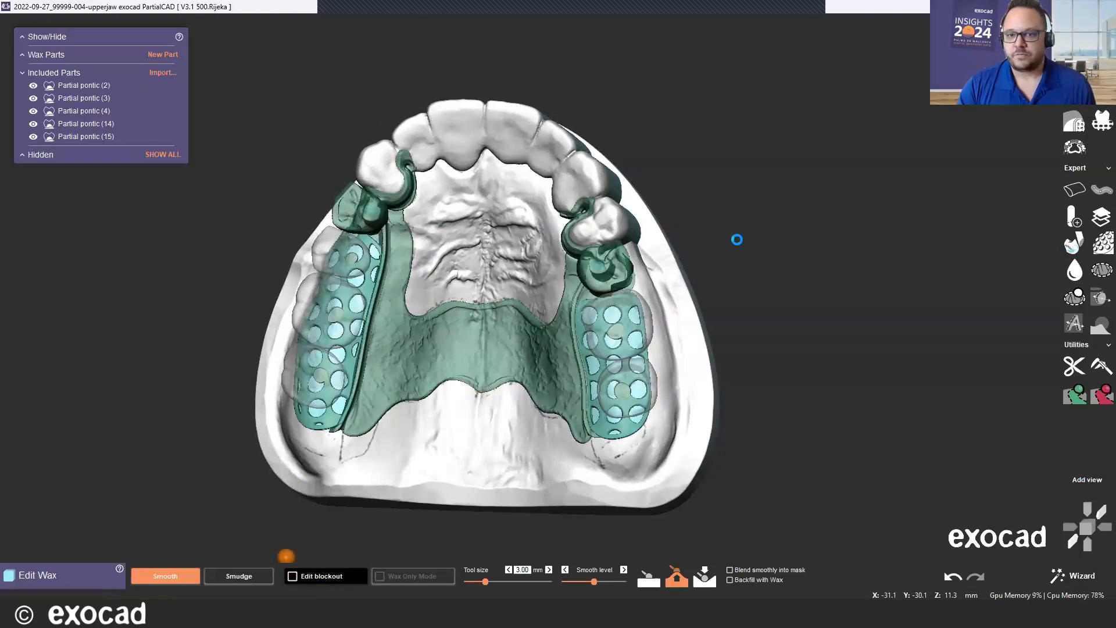
pyautogui.click(289, 575)
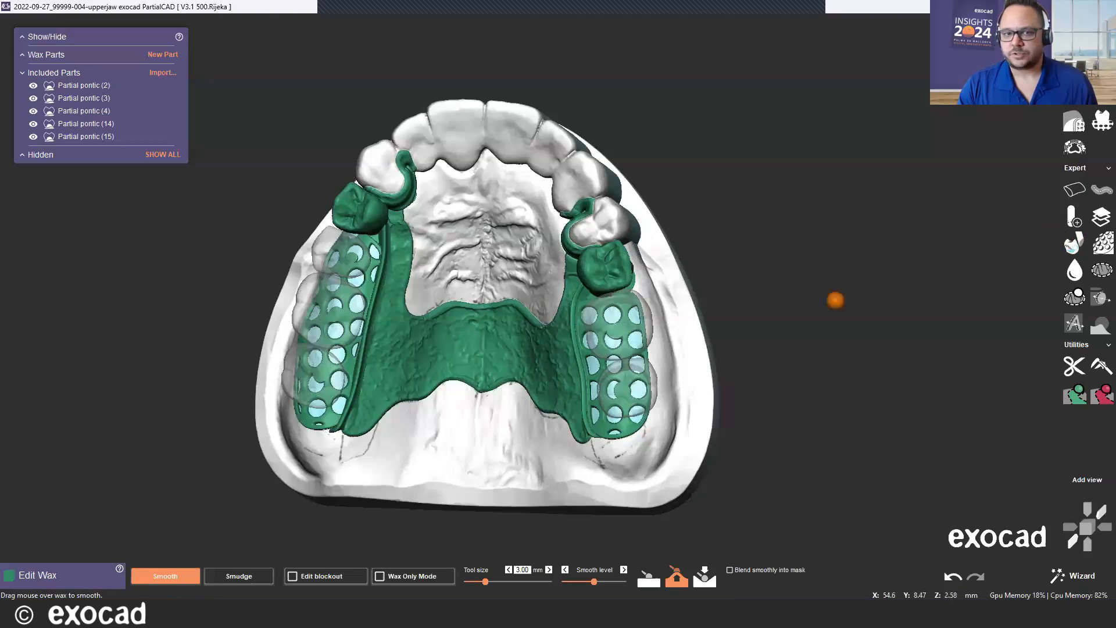
# With the Add Post tool, place a standard post on the patient's right mesh inside the foremost translucent tooth.
pyautogui.moveTo(852, 298); pyautogui.dragTo(878, 299, button='right')
pyautogui.click(1073, 217)
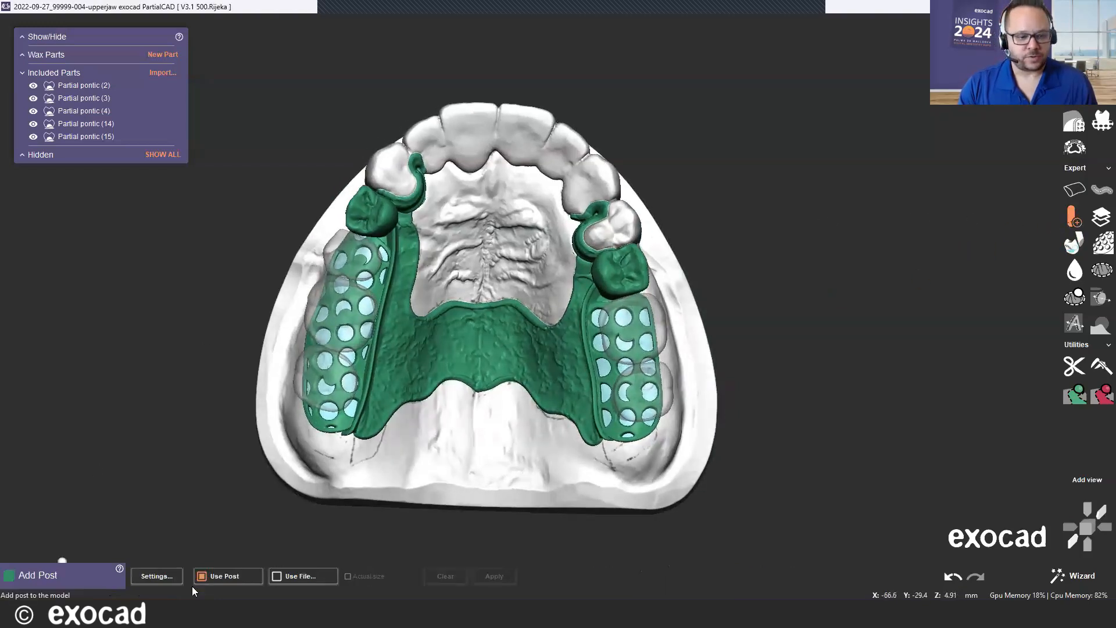
pyautogui.scroll(5, 348, 255)
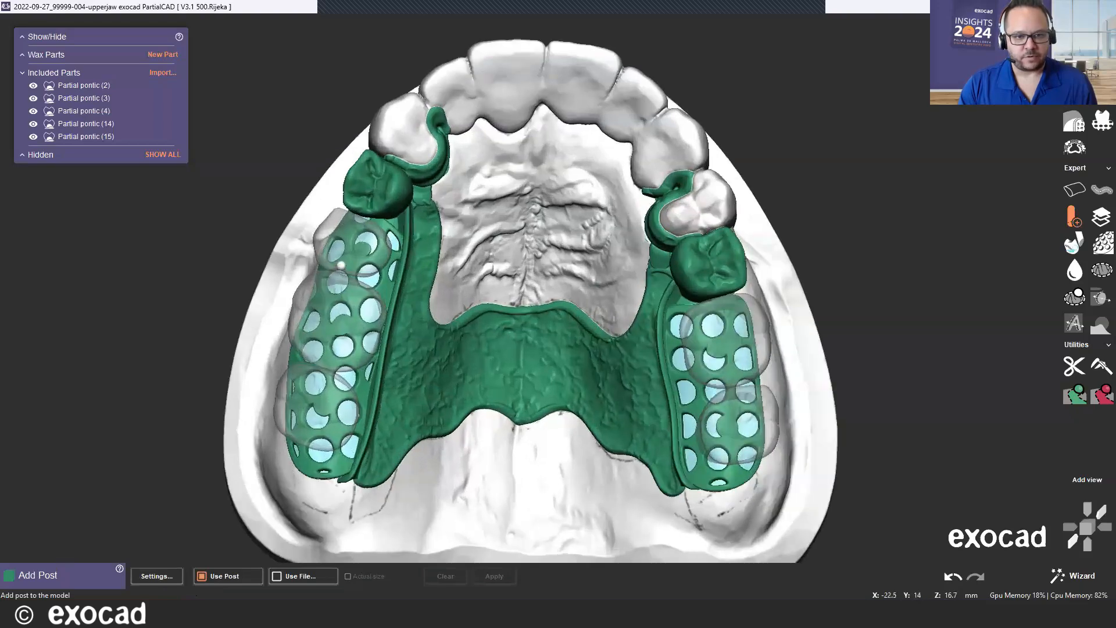
pyautogui.click(355, 244)
pyautogui.scroll(-3, 317, 273)
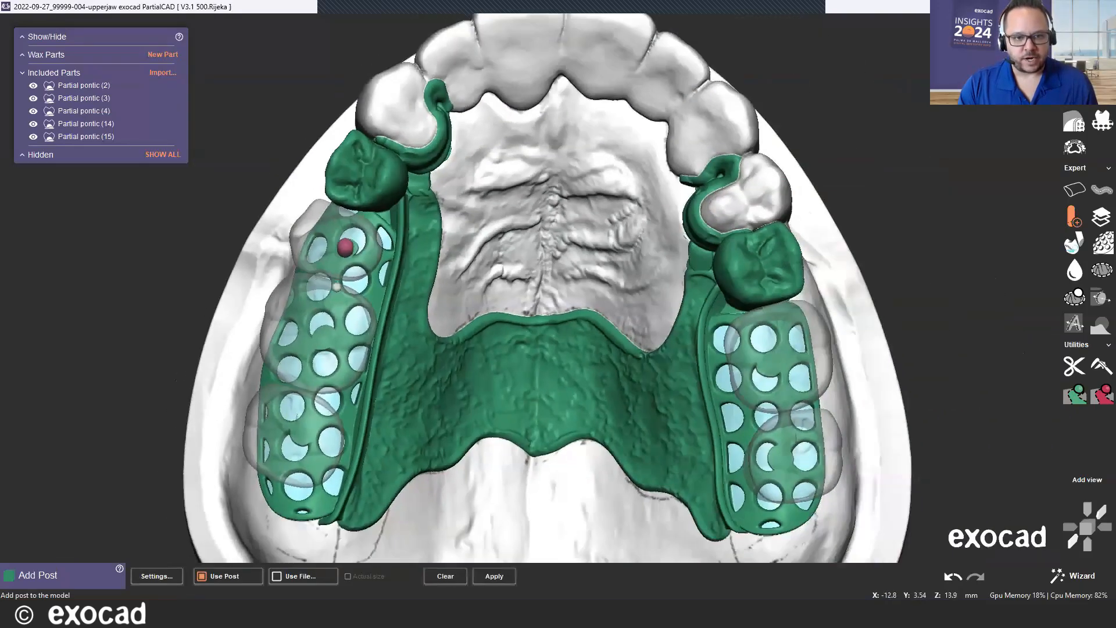
pyautogui.moveTo(444, 290); pyautogui.dragTo(578, 154, button='right')
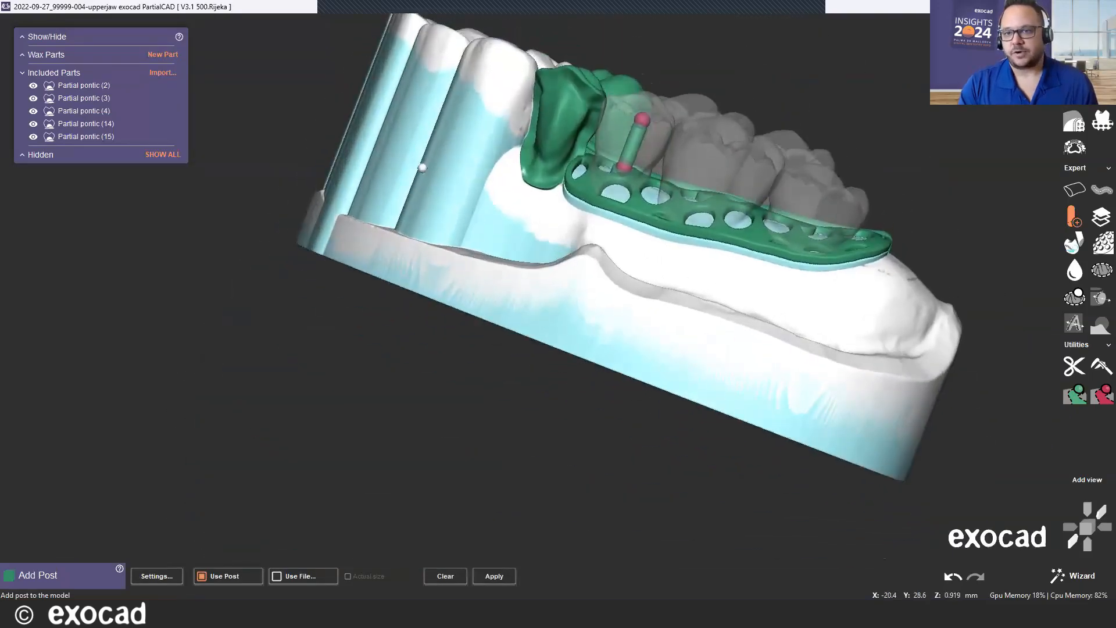
pyautogui.scroll(5, 433, 161)
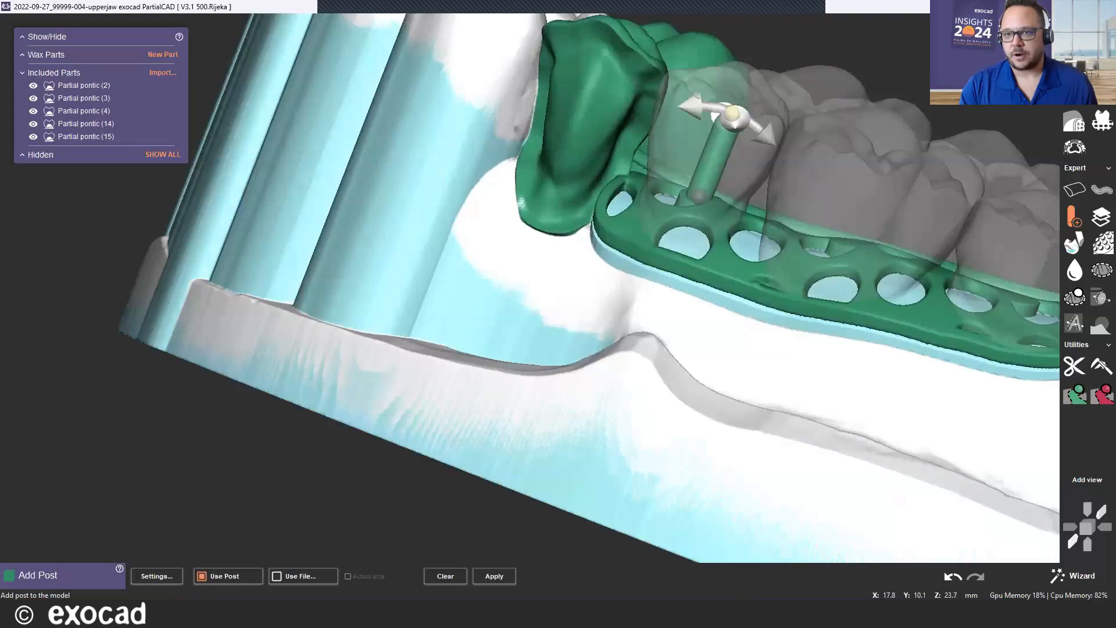
pyautogui.scroll(-3, 724, 112)
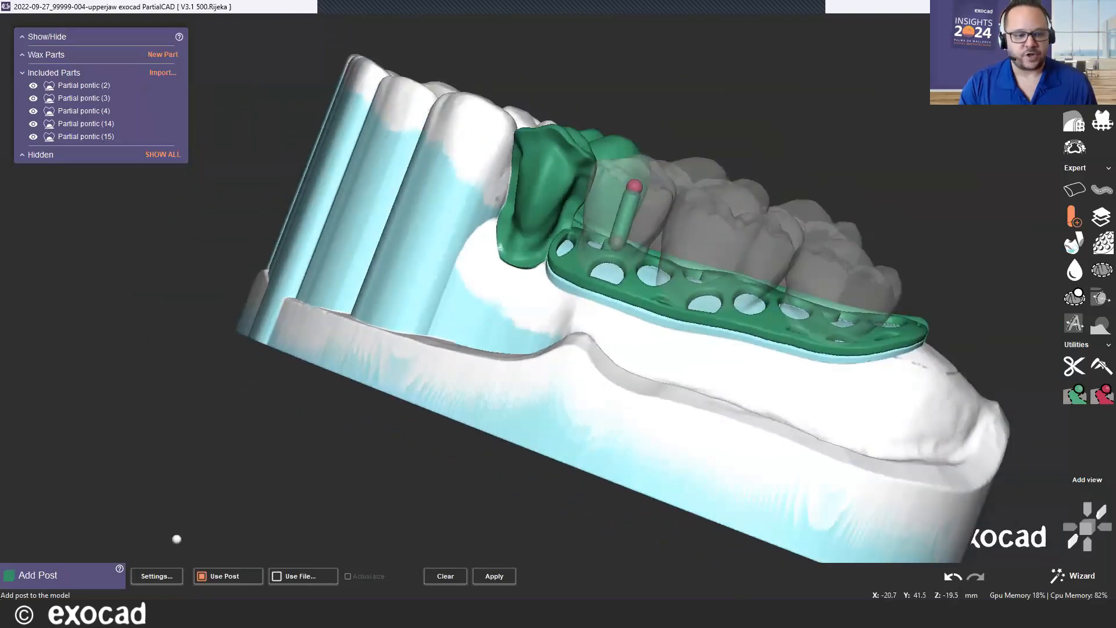
# Align the post to the surface normal, set its length to 4.36 mm and apply it to the mesh.
pyautogui.click(147, 574)
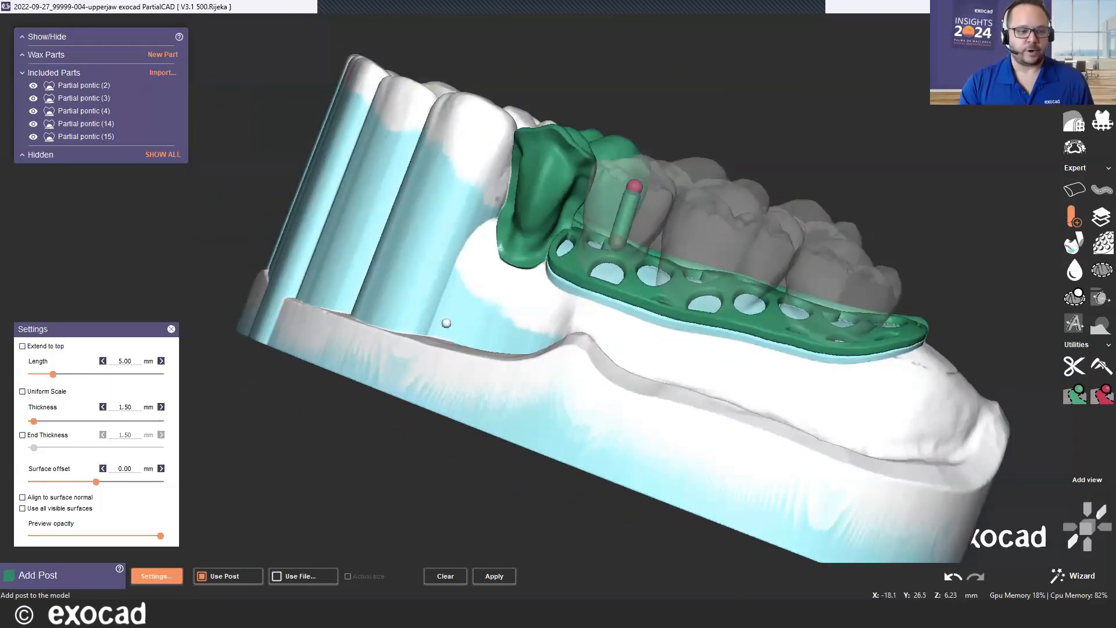
pyautogui.scroll(-3, 500, 391)
pyautogui.moveTo(629, 367)
pyautogui.mouseDown(button='right')
pyautogui.moveTo(636, 402)
pyautogui.moveTo(611, 380)
pyautogui.moveTo(624, 368)
pyautogui.mouseUp(button='right')
pyautogui.click(23, 498)
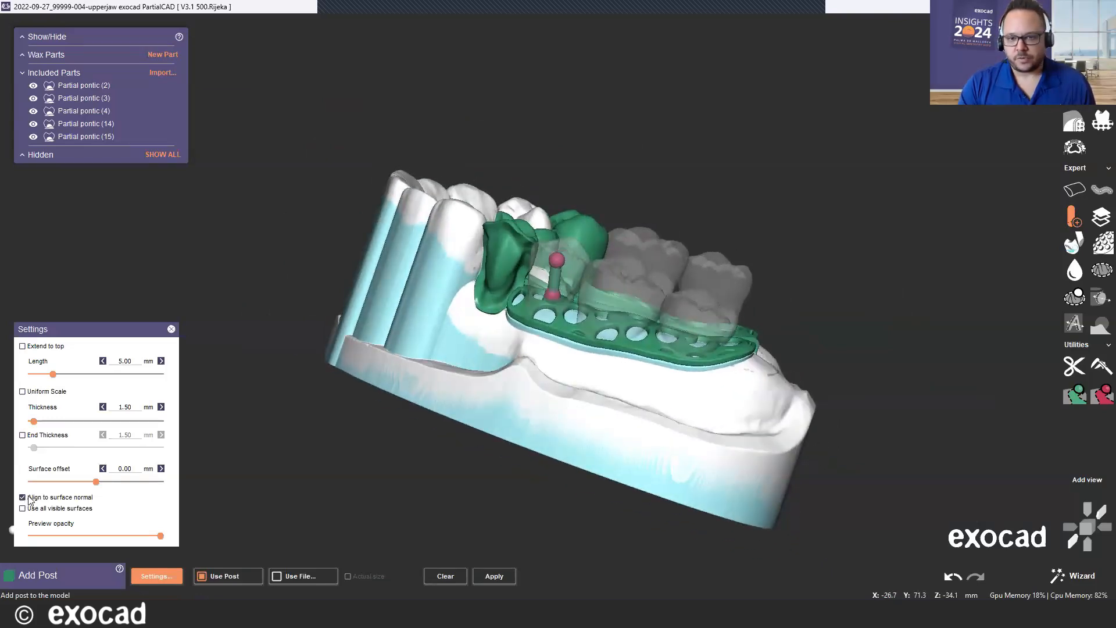
pyautogui.scroll(3, 582, 247)
pyautogui.scroll(3, 573, 246)
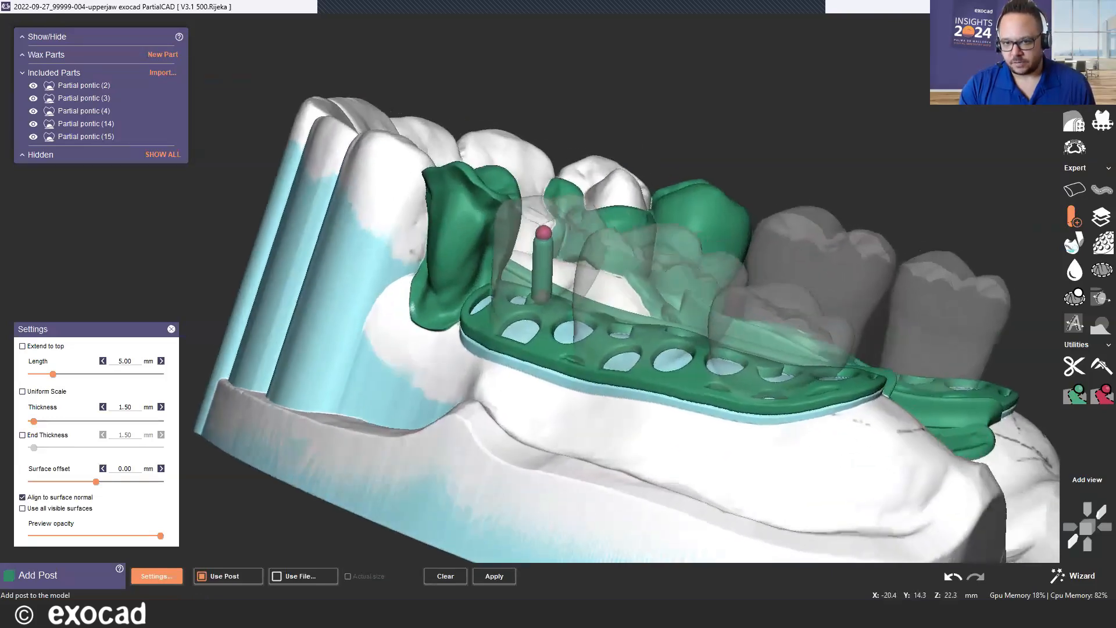
pyautogui.scroll(-3, 315, 200)
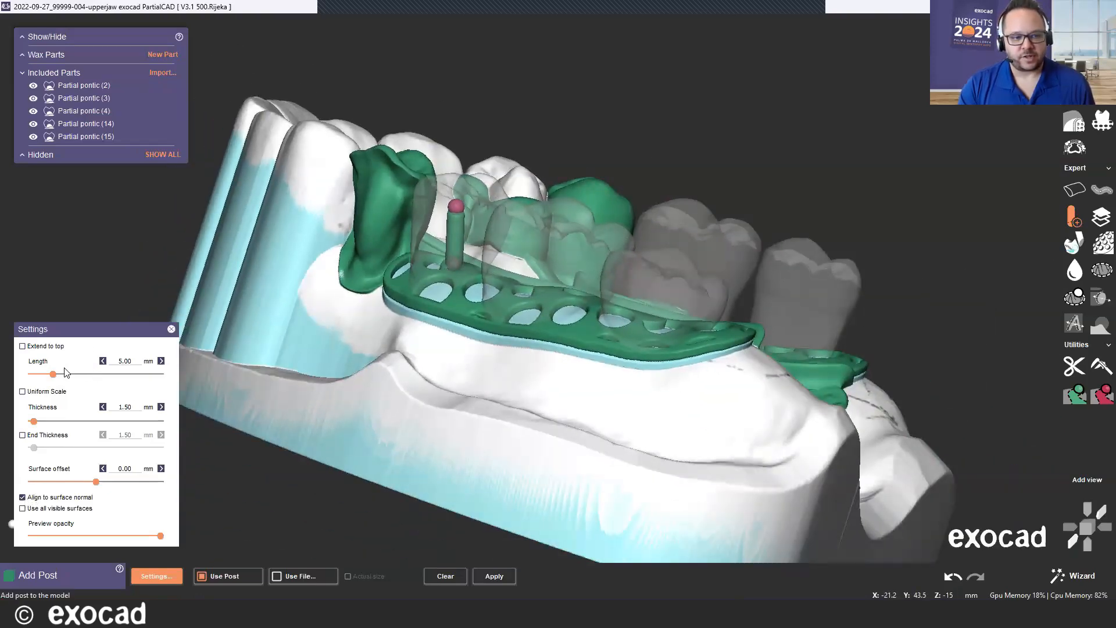
pyautogui.moveTo(52, 372); pyautogui.dragTo(50, 371)
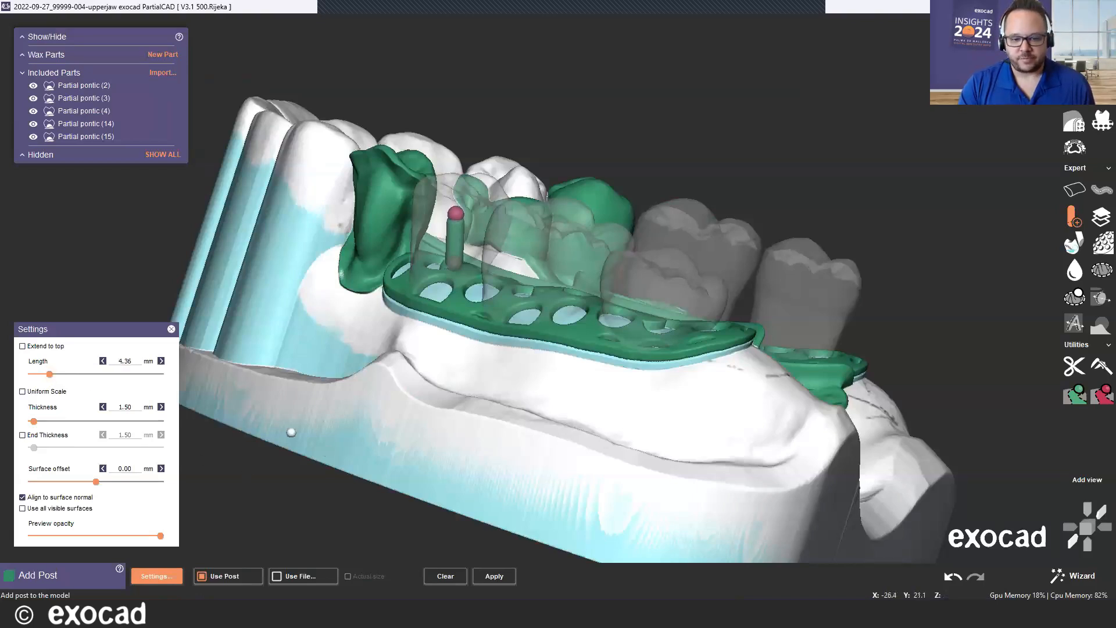
pyautogui.scroll(-2, 382, 452)
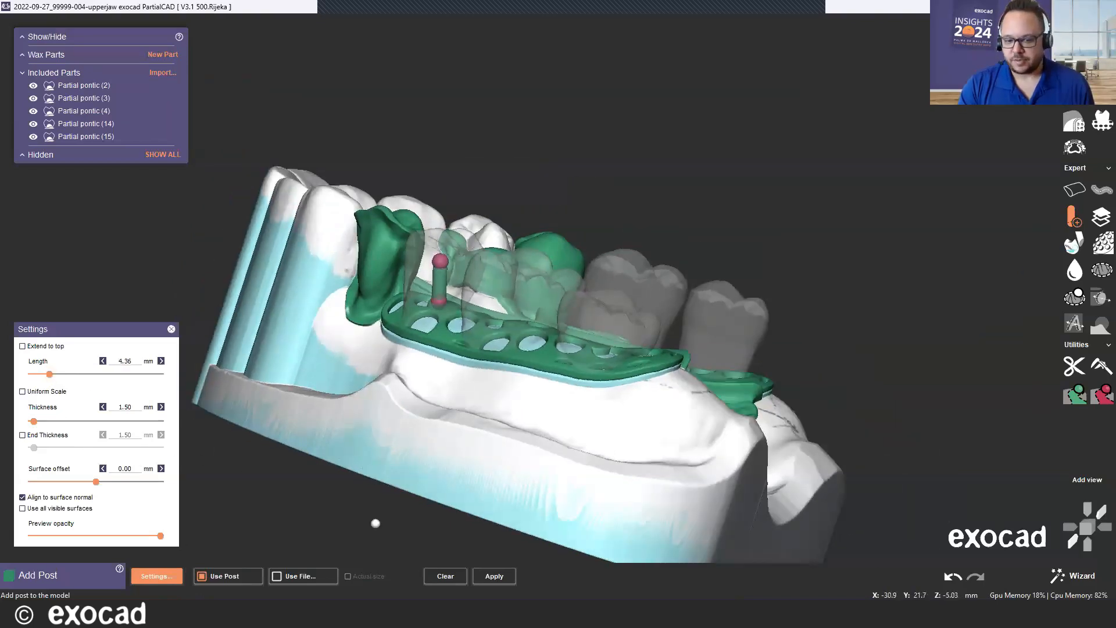
pyautogui.click(494, 576)
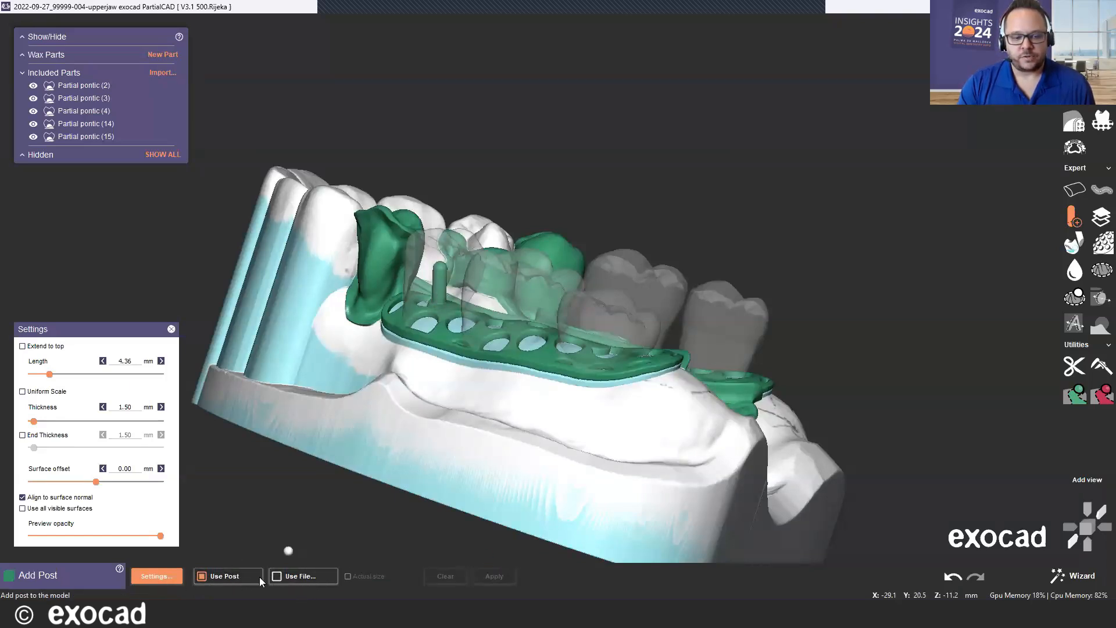
# Switch to a file-based post and load conical_rocker-ball.stl from the Posts folder.
pyautogui.click(296, 576)
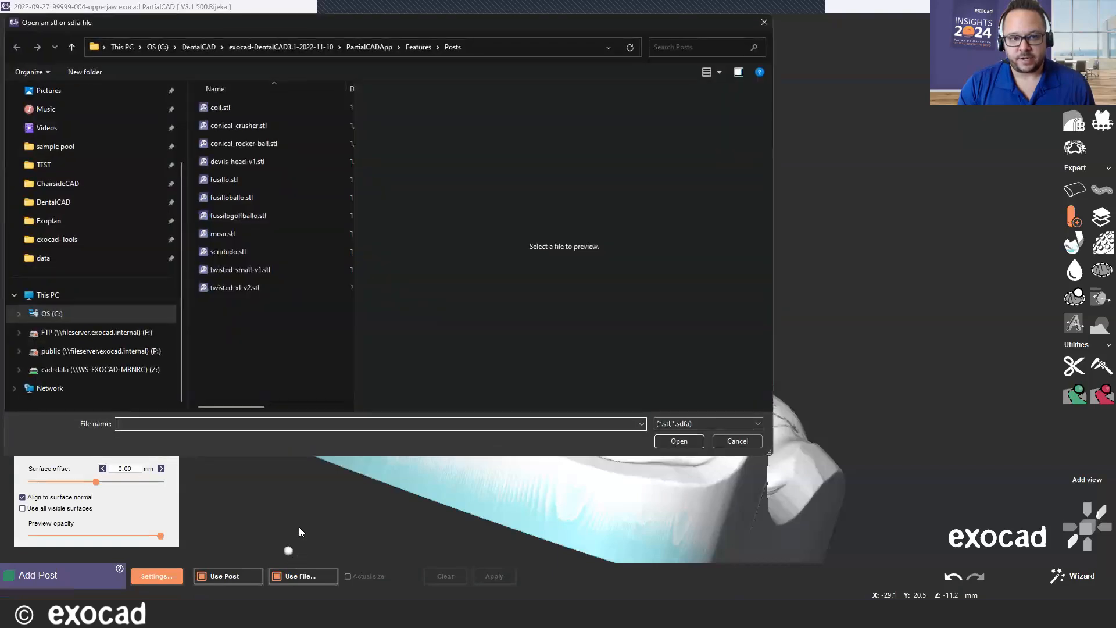
pyautogui.moveTo(354, 99); pyautogui.dragTo(430, 99)
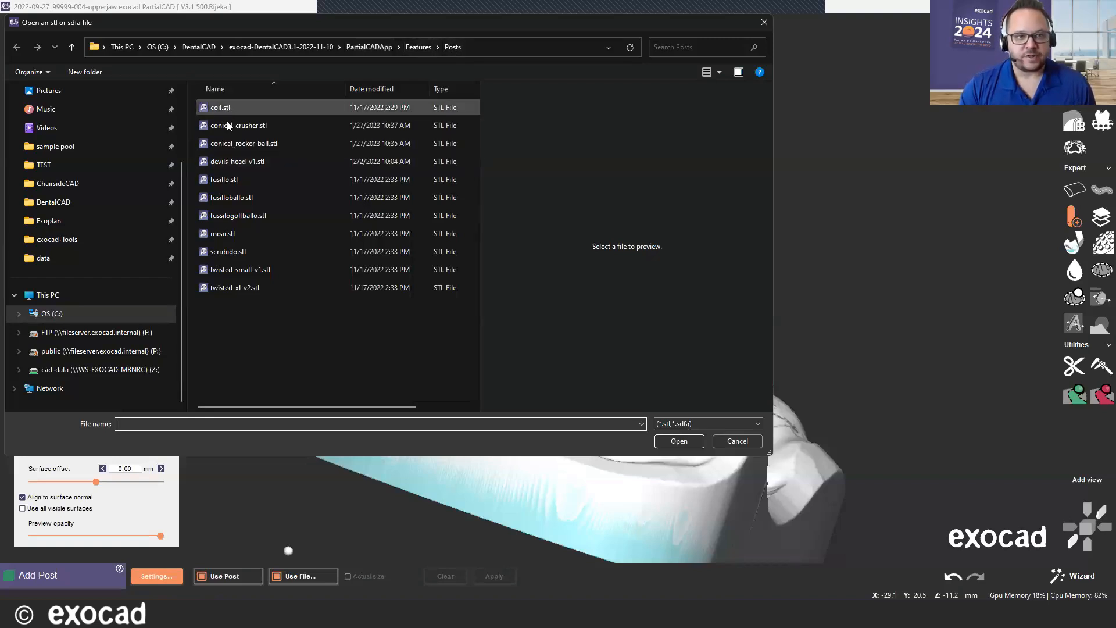
pyautogui.click(226, 148)
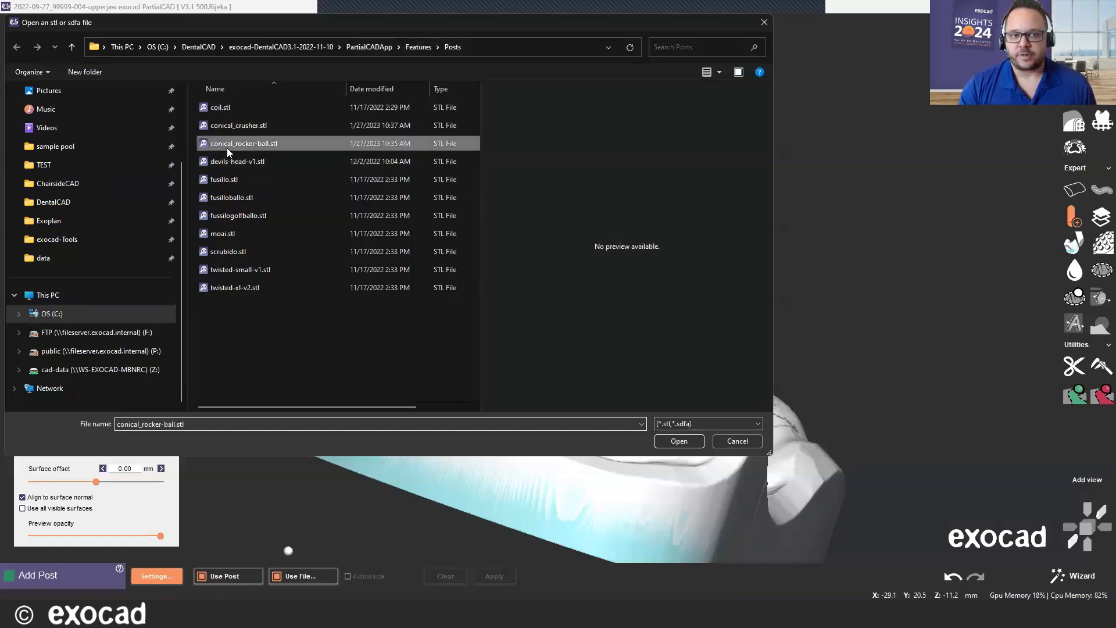
pyautogui.doubleClick(233, 143)
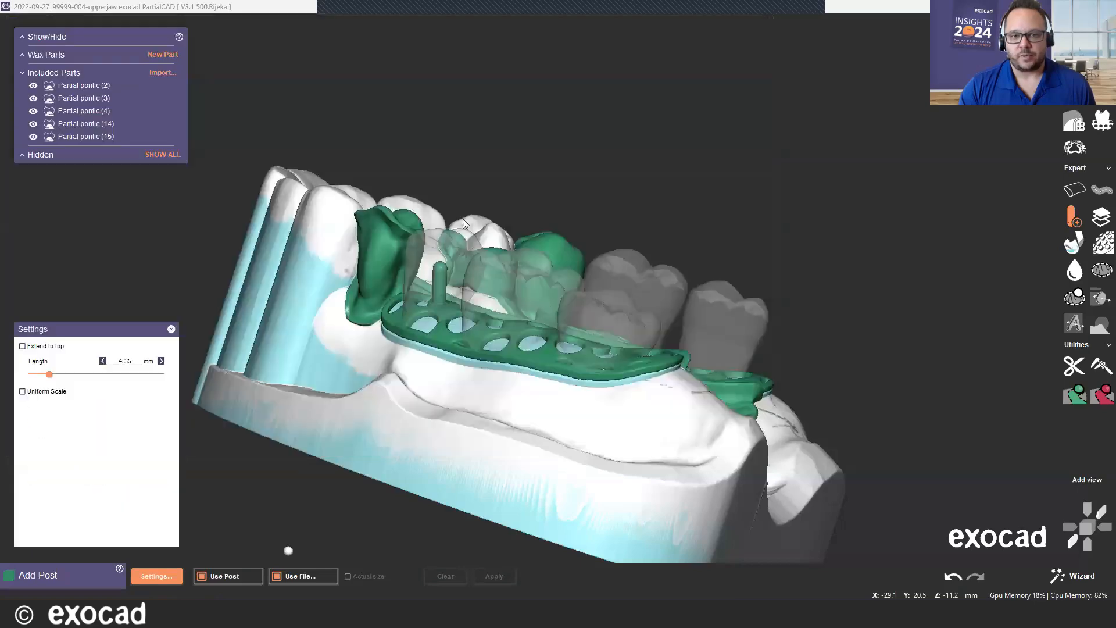
# Place the loaded post inside the patient's right middle translucent tooth and apply it with a 3.40 mm length and 2.25 mm thickness.
pyautogui.scroll(5, 489, 435)
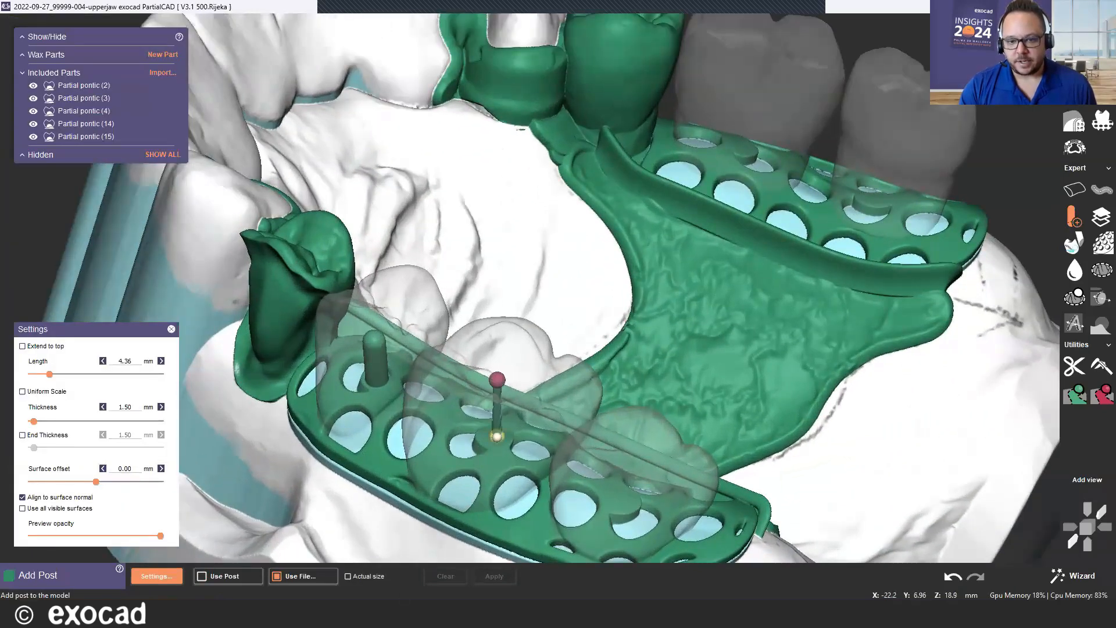
pyautogui.click(496, 436)
pyautogui.scroll(-4, 494, 435)
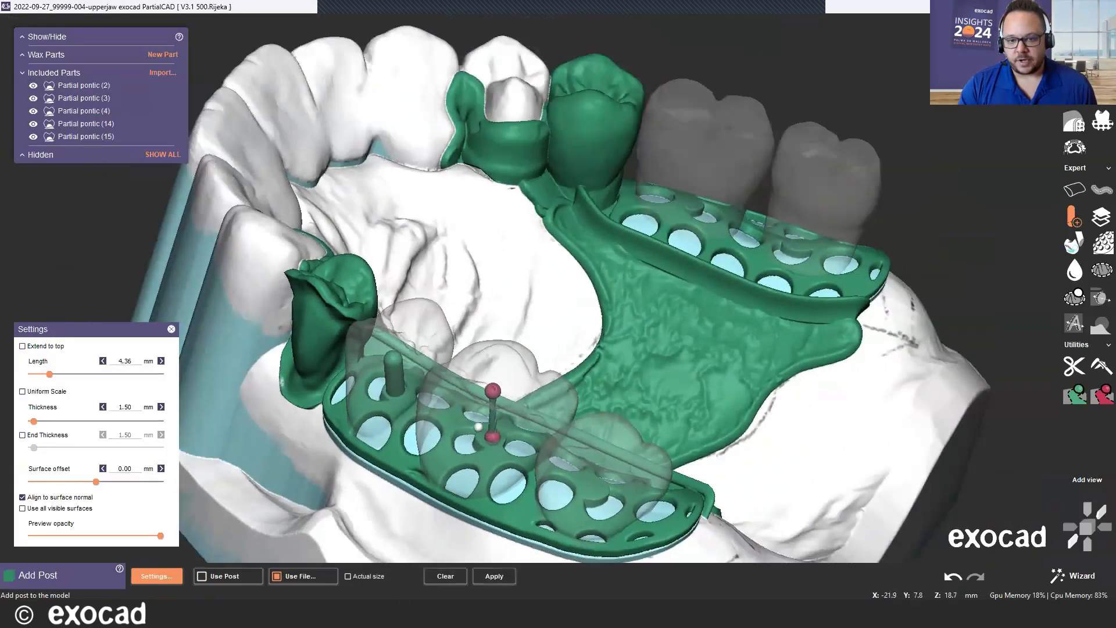
pyautogui.moveTo(492, 436); pyautogui.dragTo(583, 297, button='right')
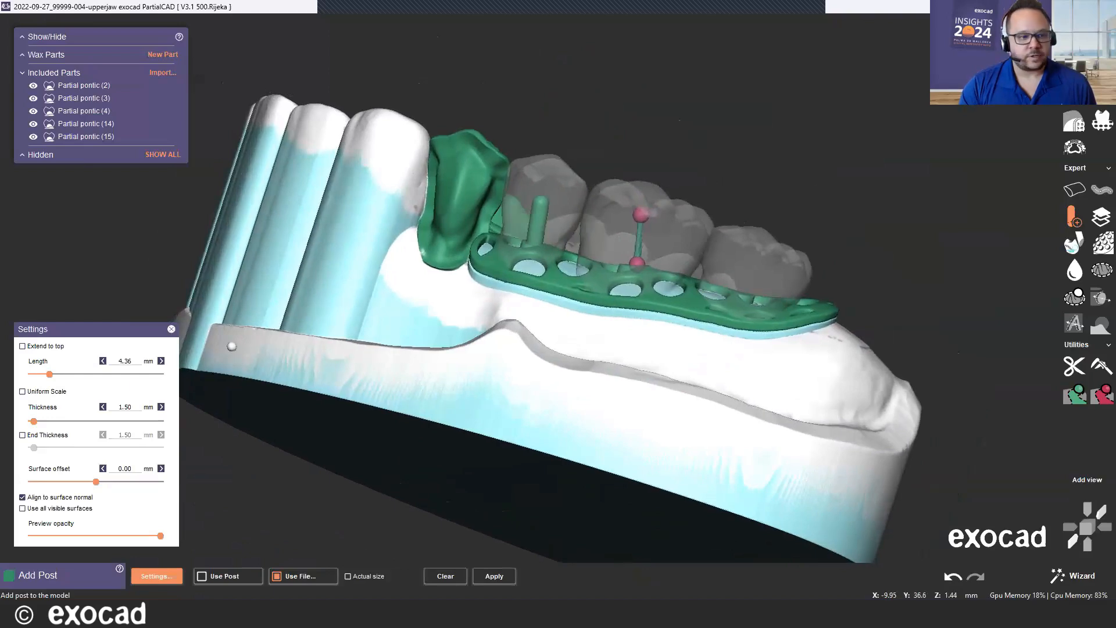
pyautogui.moveTo(49, 374); pyautogui.dragTo(44, 374)
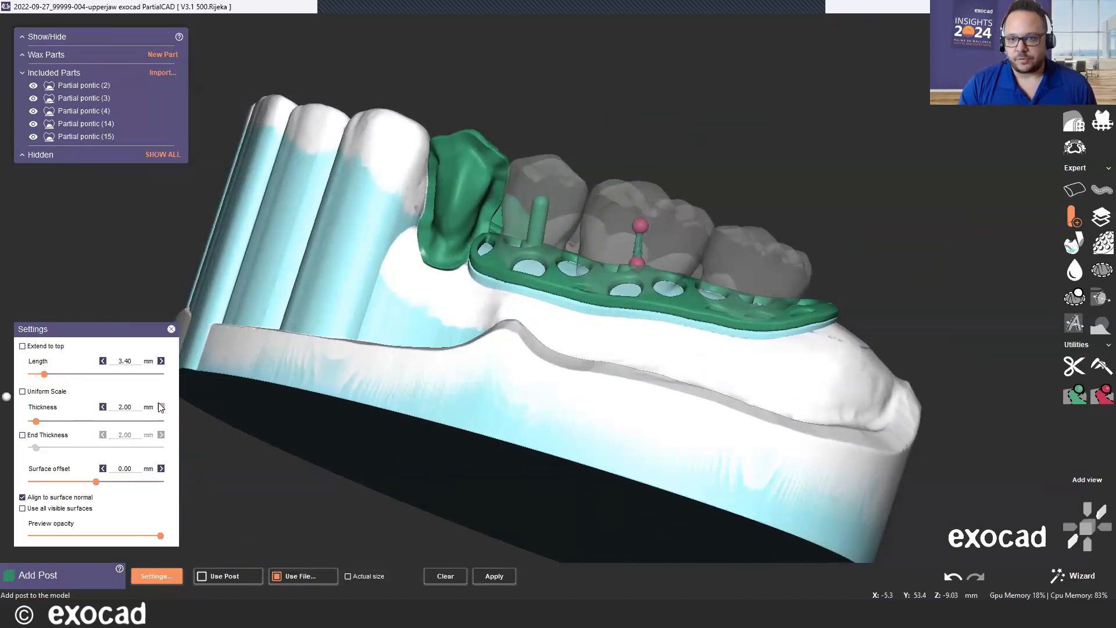
pyautogui.scroll(5, 554, 286)
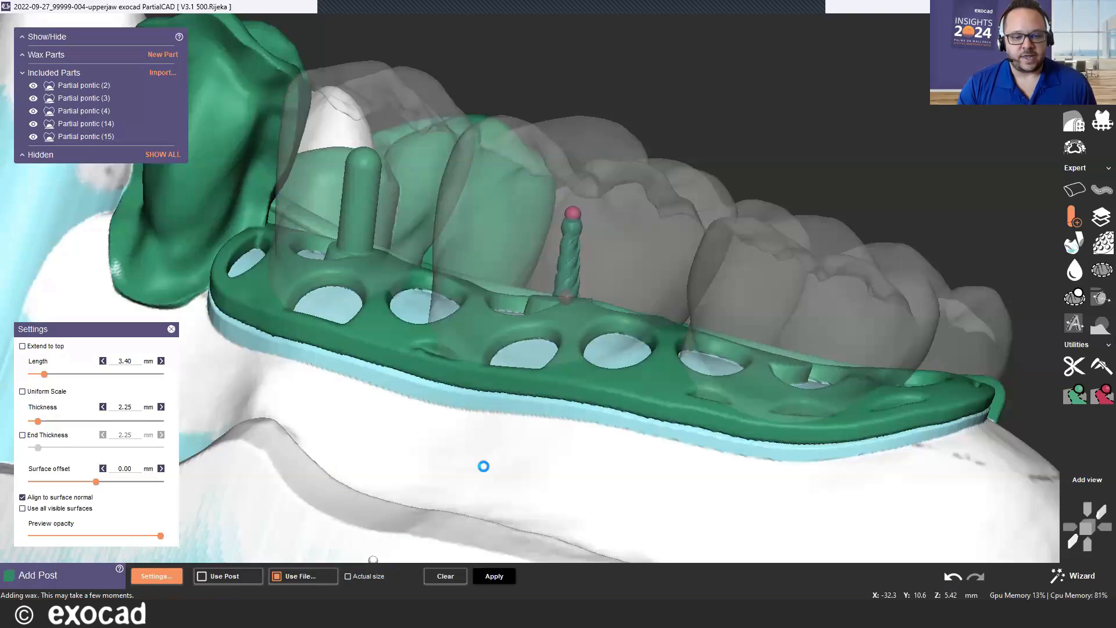
# Open the Posts folder to choose another post file.
pyautogui.click(302, 576)
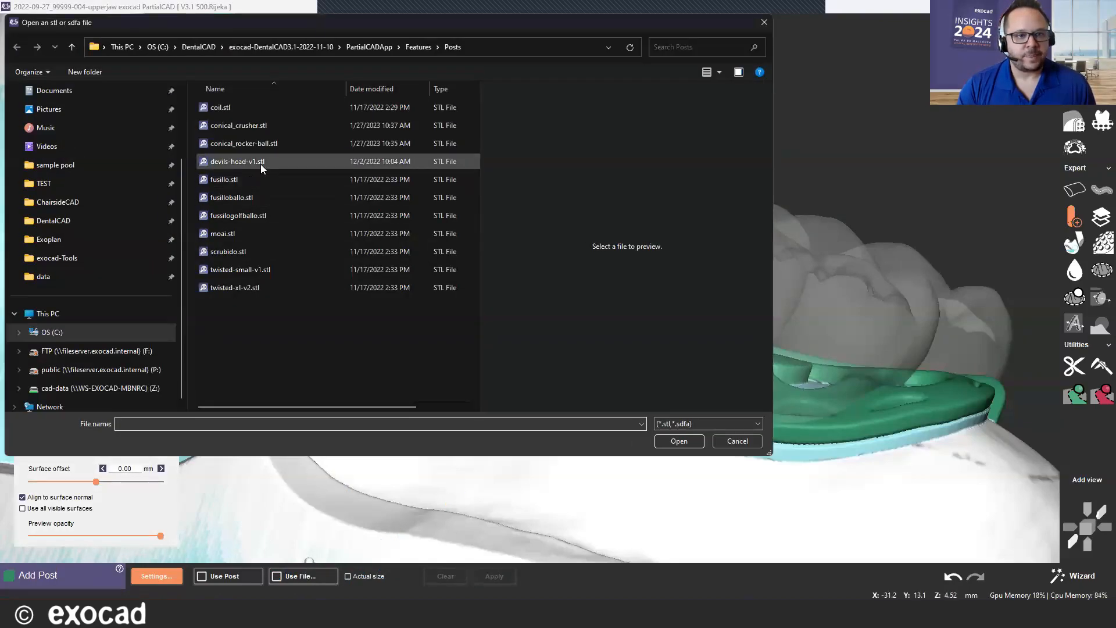
# Add a devils-head-v1.stl post about 3.15 mm long on the retention mesh under the rearmost pontic of the three-pontic side.
pyautogui.doubleClick(260, 164)
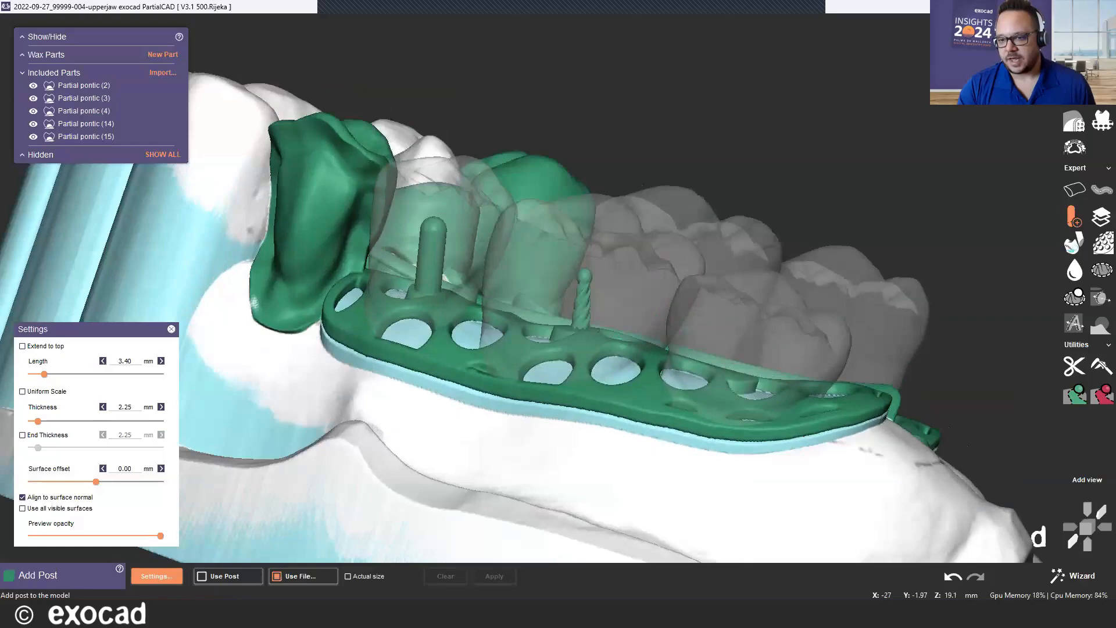
pyautogui.moveTo(672, 325); pyautogui.dragTo(726, 326, button='right')
pyautogui.scroll(3, 667, 418)
pyautogui.click(632, 477)
pyautogui.scroll(-2, 608, 407)
pyautogui.scroll(5, 720, 322)
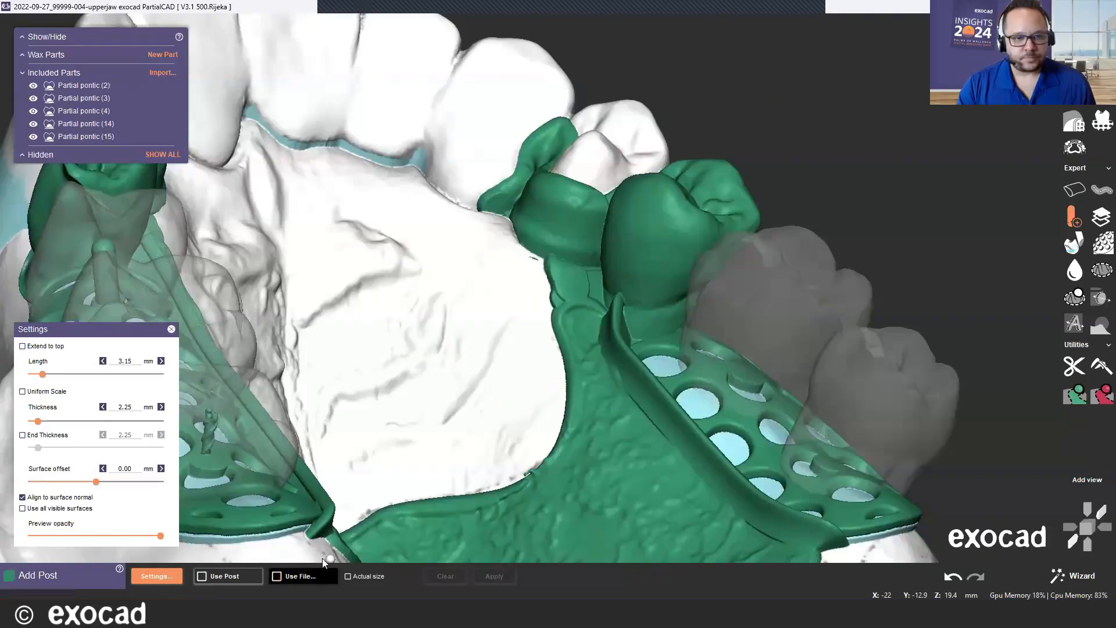
# Add a twisted-xl-v2.stl post under the front pontic of the two-pontic side, 5.32 mm long and 4.60 mm thick.
pyautogui.click(302, 575)
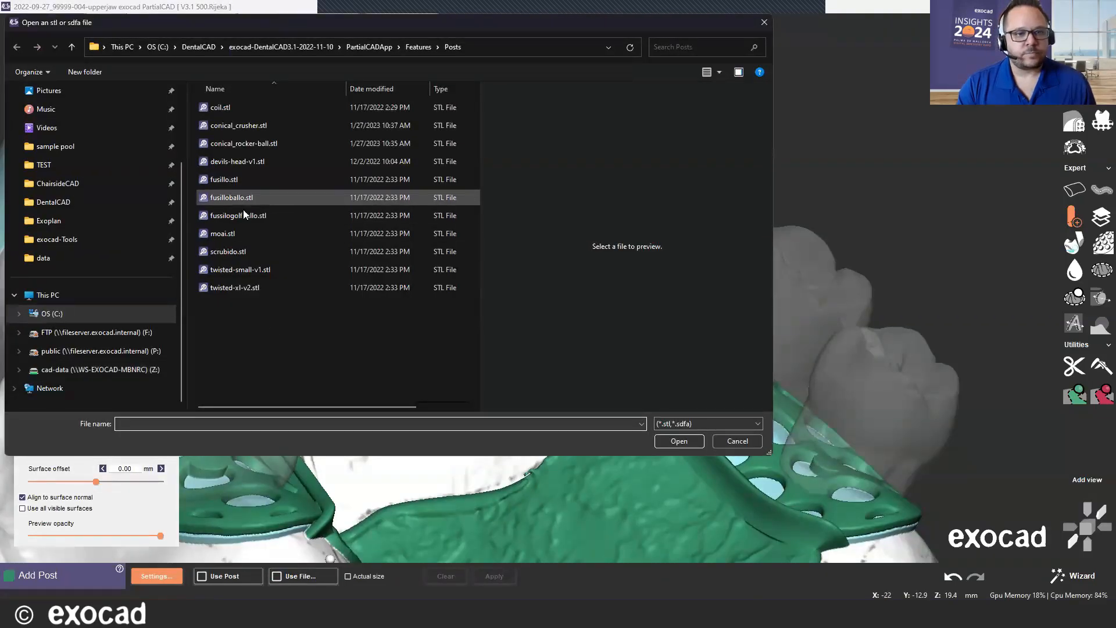
pyautogui.doubleClick(247, 287)
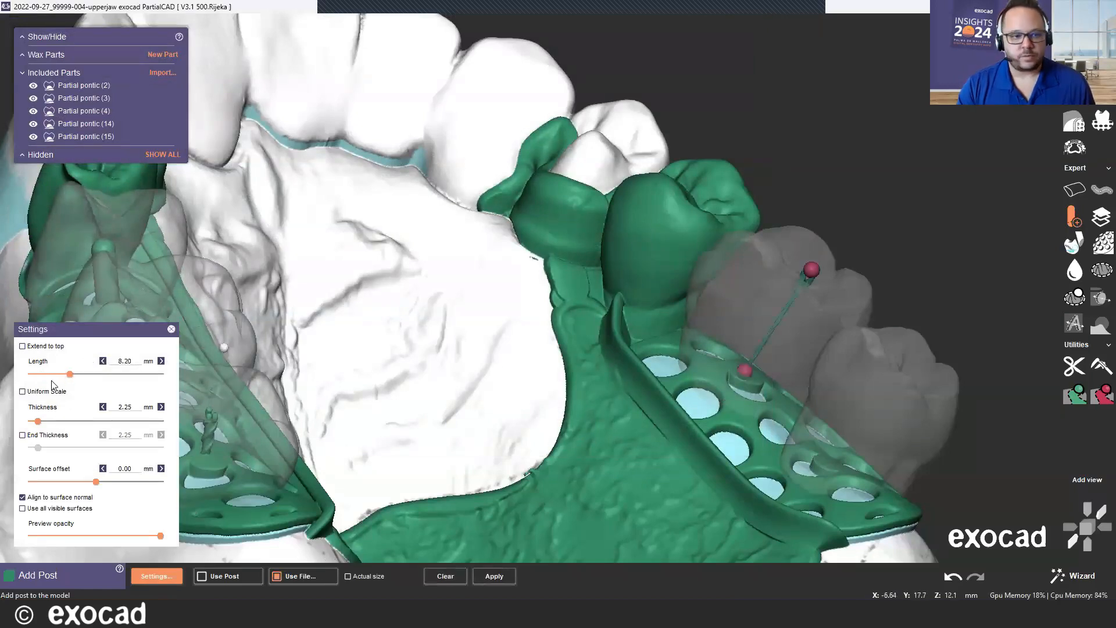
pyautogui.moveTo(56, 375); pyautogui.dragTo(55, 374)
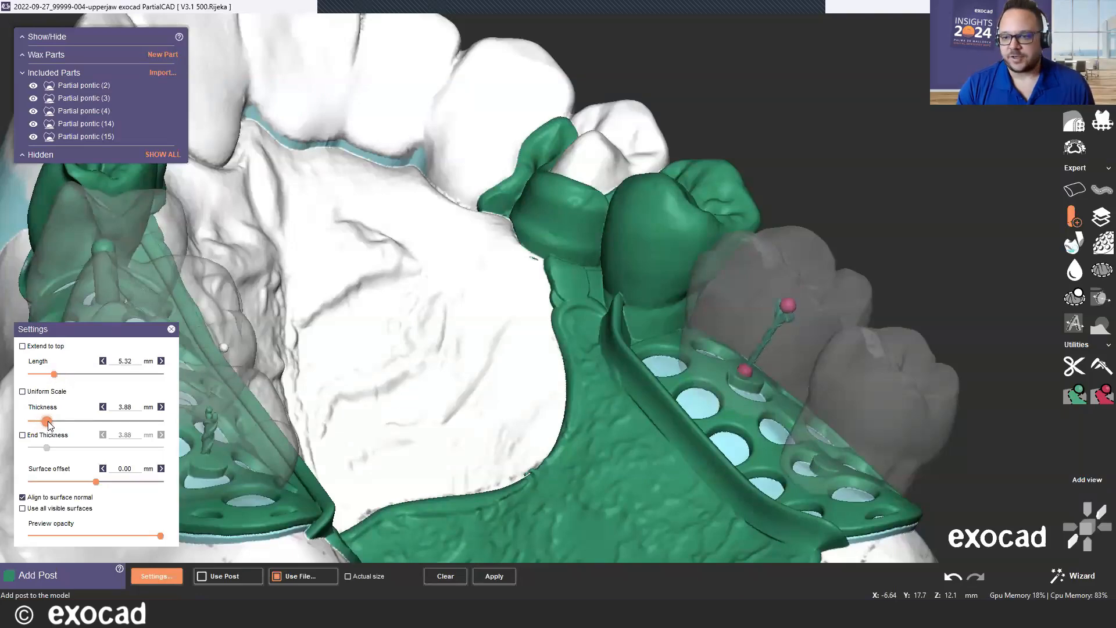
pyautogui.scroll(-3, 610, 337)
pyautogui.moveTo(610, 337); pyautogui.dragTo(816, 287, button='right')
pyautogui.scroll(3, 810, 288)
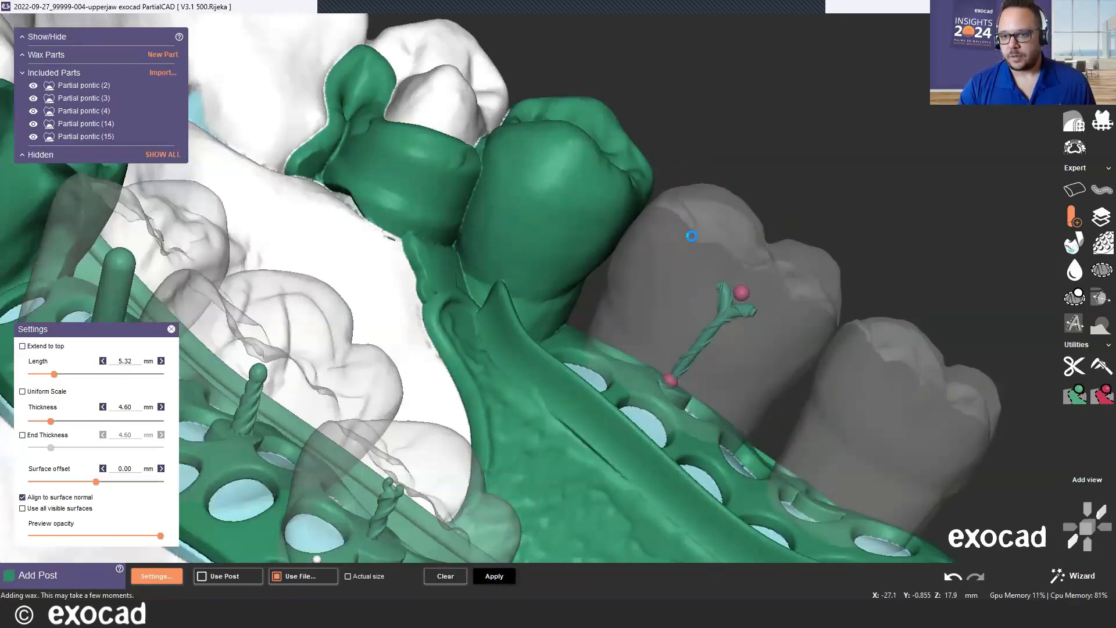
# Add a second post of the same file and size under the rear pontic of the two-pontic side, angled into the tooth.
pyautogui.scroll(-5, 634, 200)
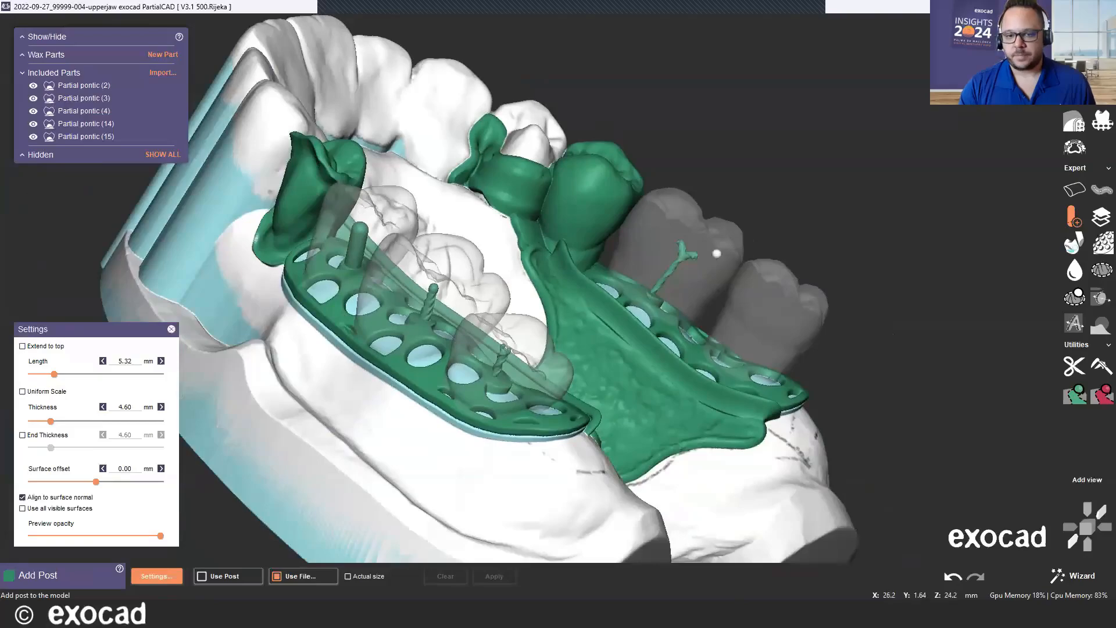
pyautogui.moveTo(717, 253); pyautogui.dragTo(757, 377, button='right')
pyautogui.scroll(3, 757, 377)
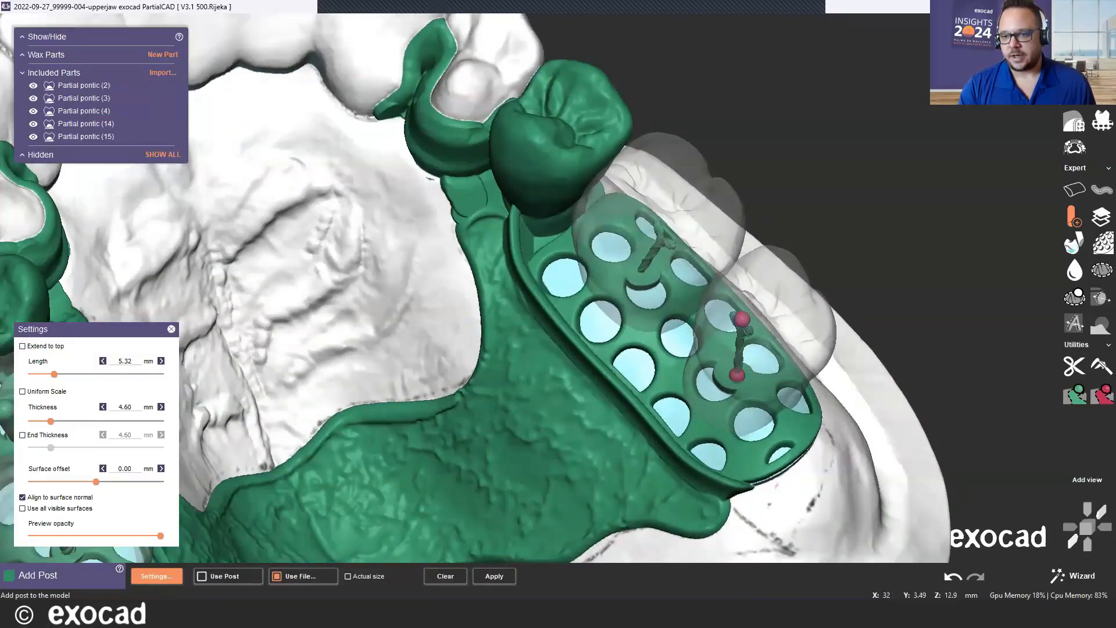
pyautogui.moveTo(684, 310); pyautogui.dragTo(769, 295, button='right')
pyautogui.scroll(2, 770, 296)
pyautogui.moveTo(790, 284); pyautogui.dragTo(813, 295)
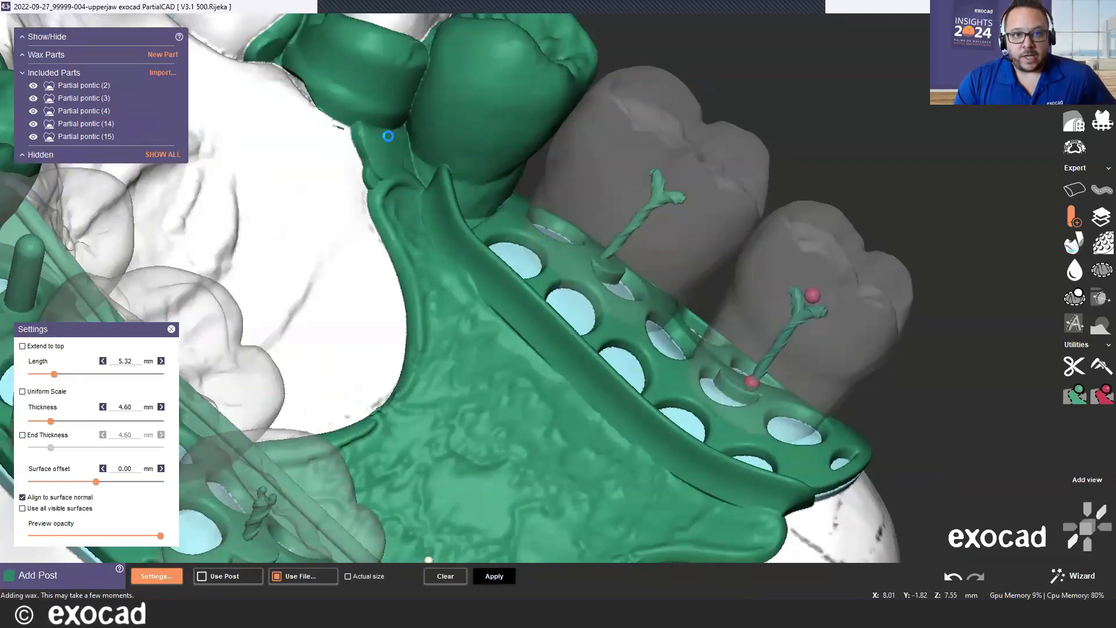
# Finish adding posts and continue the wizard past Add part to the Edit Wax stage.
pyautogui.scroll(-5, 549, 174)
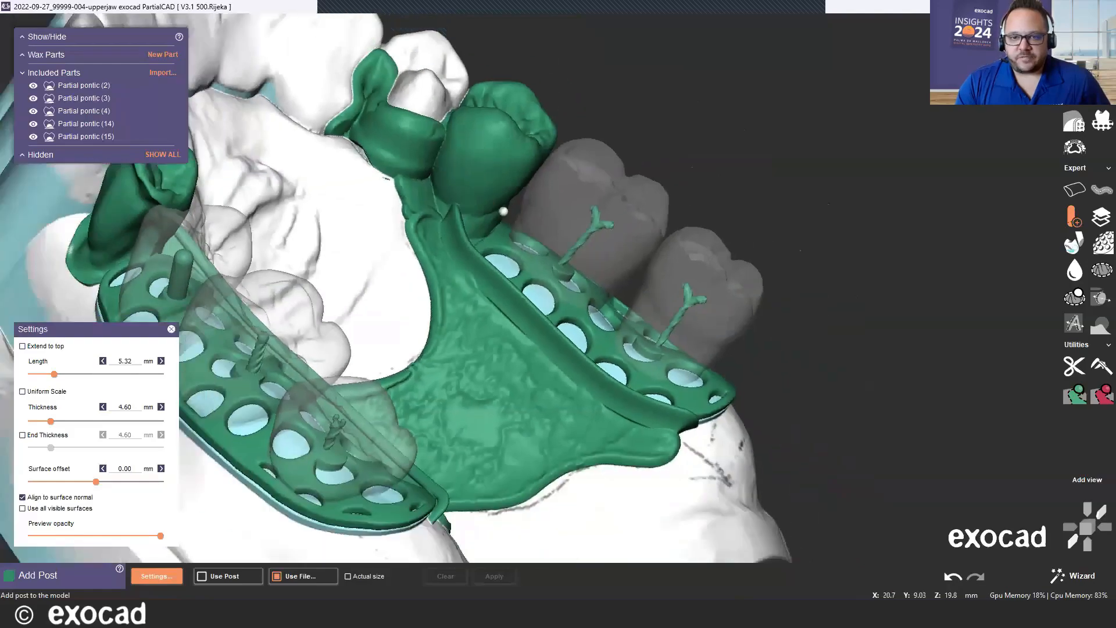
pyautogui.moveTo(581, 244); pyautogui.dragTo(500, 317, button='right')
pyautogui.moveTo(499, 317); pyautogui.dragTo(732, 262, button='middle')
pyautogui.scroll(-2, 431, 150)
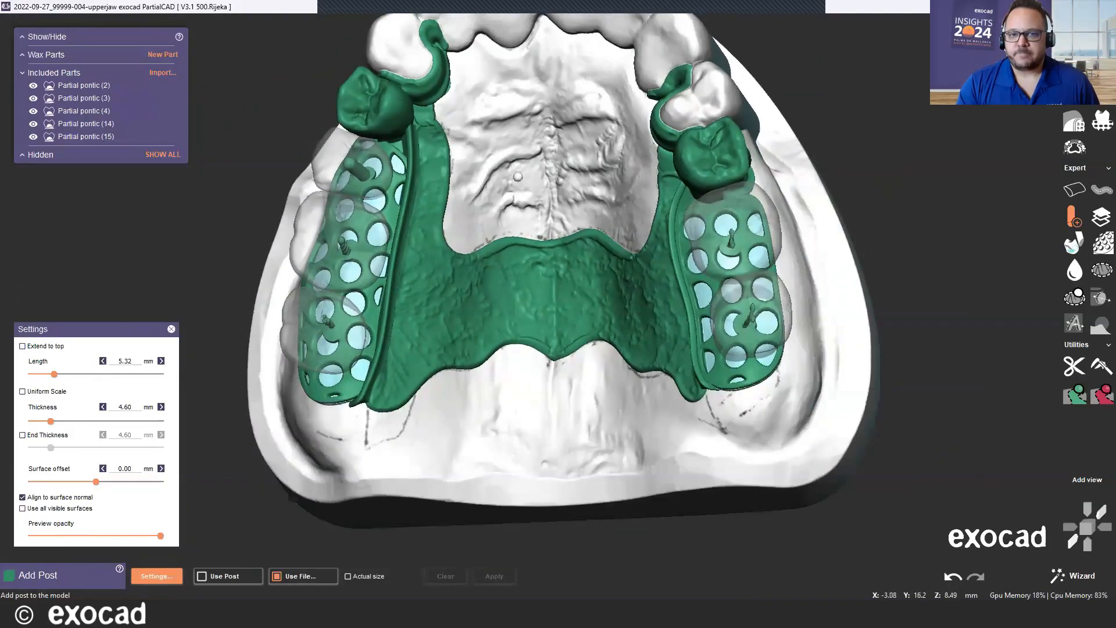
pyautogui.moveTo(517, 176); pyautogui.dragTo(607, 129, button='right')
pyautogui.moveTo(607, 129); pyautogui.dragTo(594, 154, button='middle')
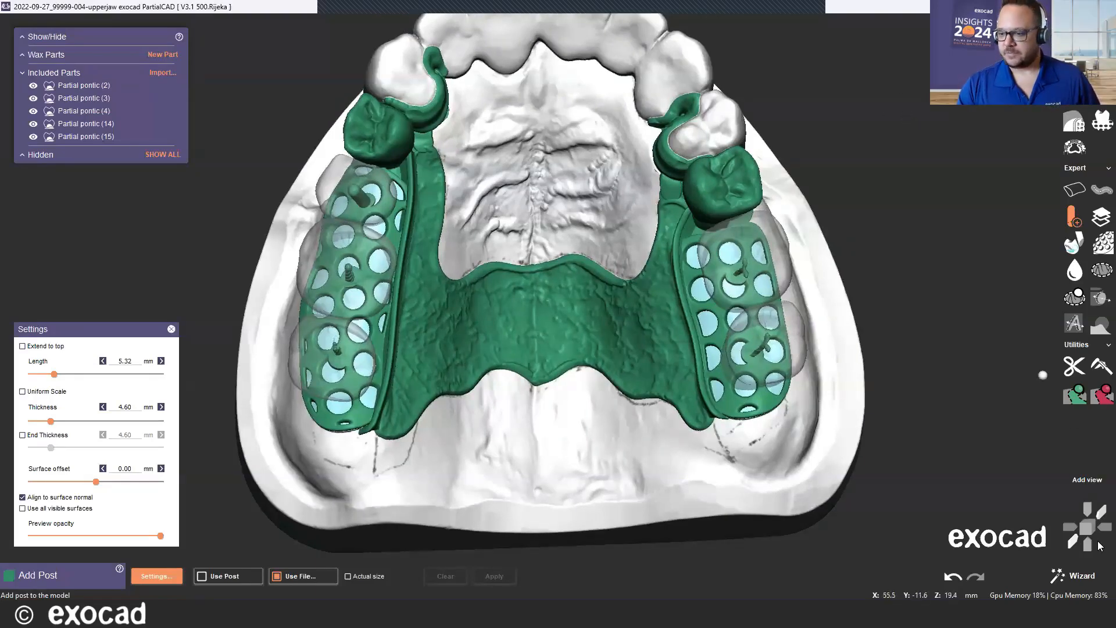
pyautogui.click(1075, 580)
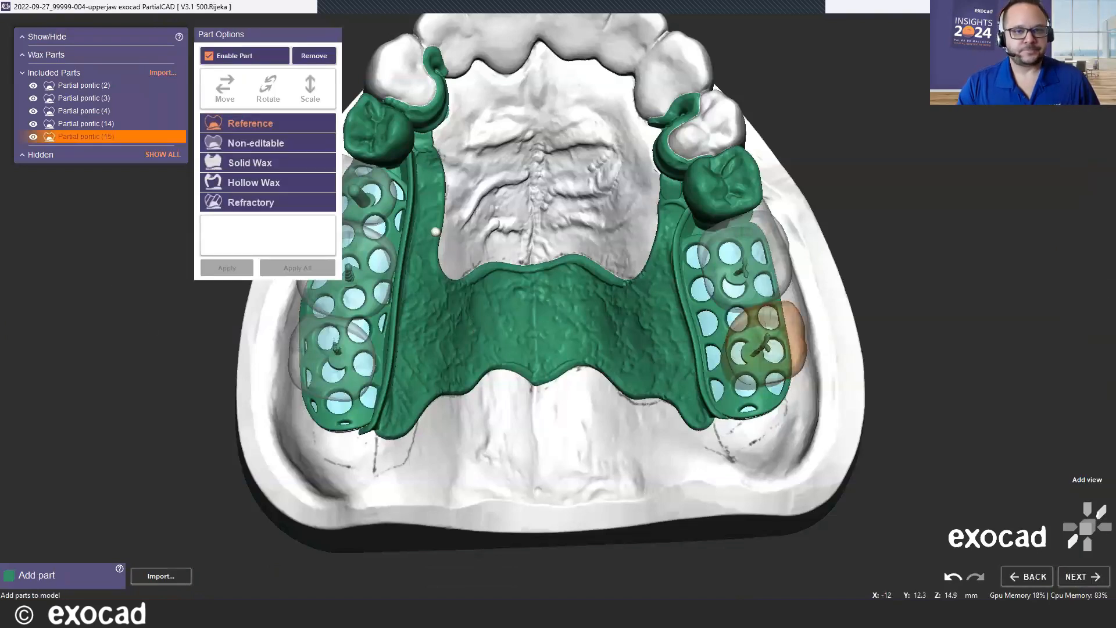
pyautogui.click(1076, 575)
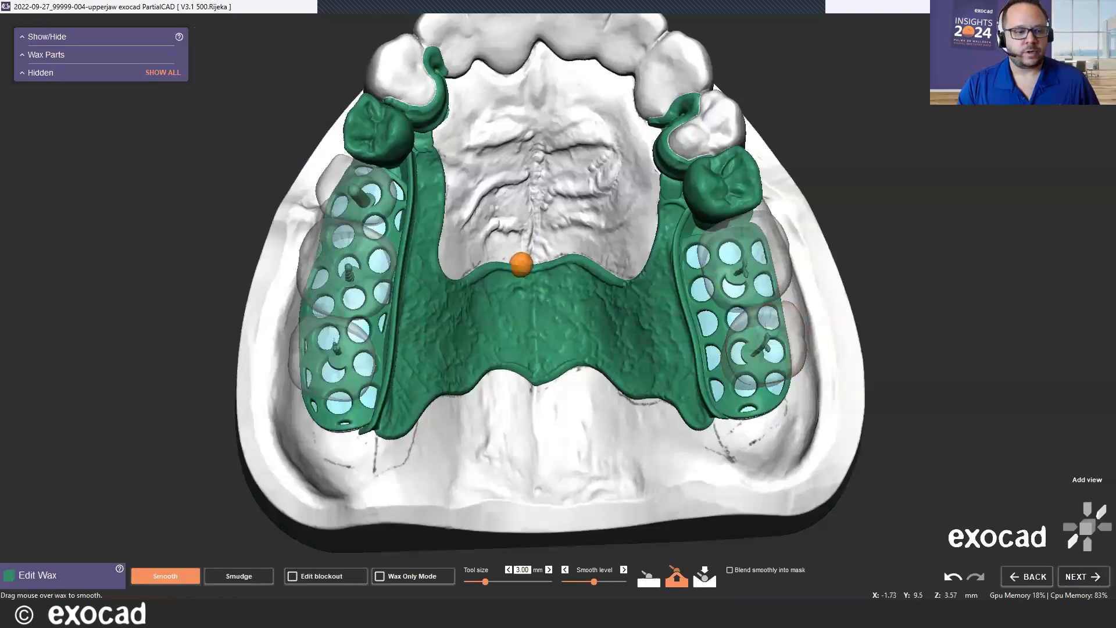
# Smooth the wax along the palatal side of the finish line on the three-pontic side with a 2.00 mm tool and a higher smooth level.
pyautogui.moveTo(518, 189); pyautogui.dragTo(480, 145, button='right')
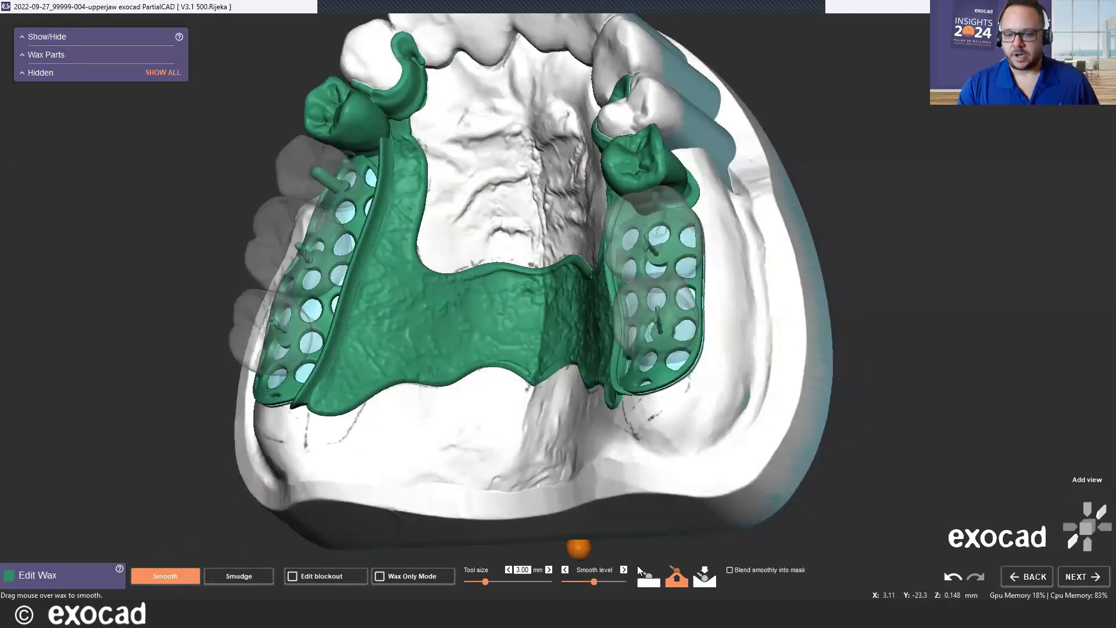
pyautogui.scroll(5, 383, 116)
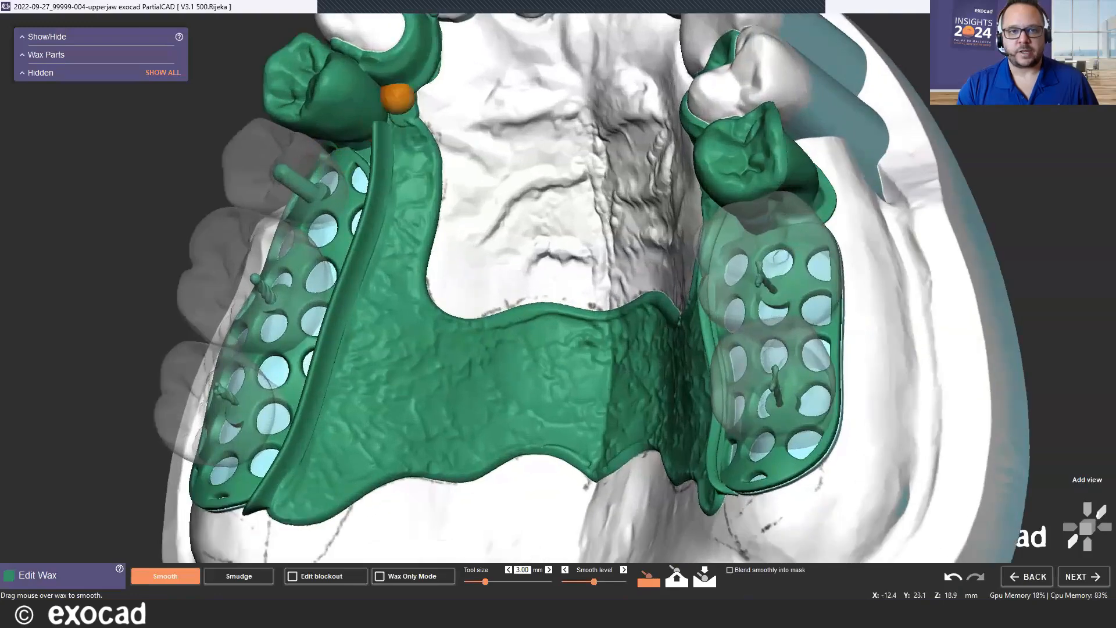
pyautogui.scroll(4, 401, 110)
pyautogui.keyDown('shift'); pyautogui.scroll(-2, 385, 80); pyautogui.keyUp('shift')
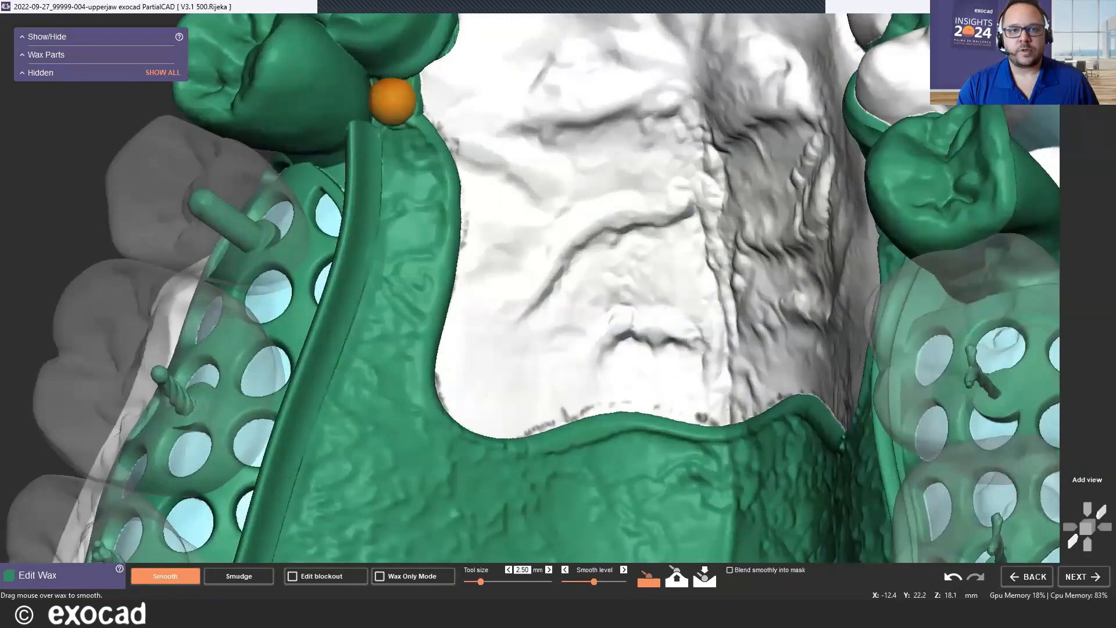
pyautogui.keyDown('shift'); pyautogui.scroll(-2, 392, 108); pyautogui.keyUp('shift')
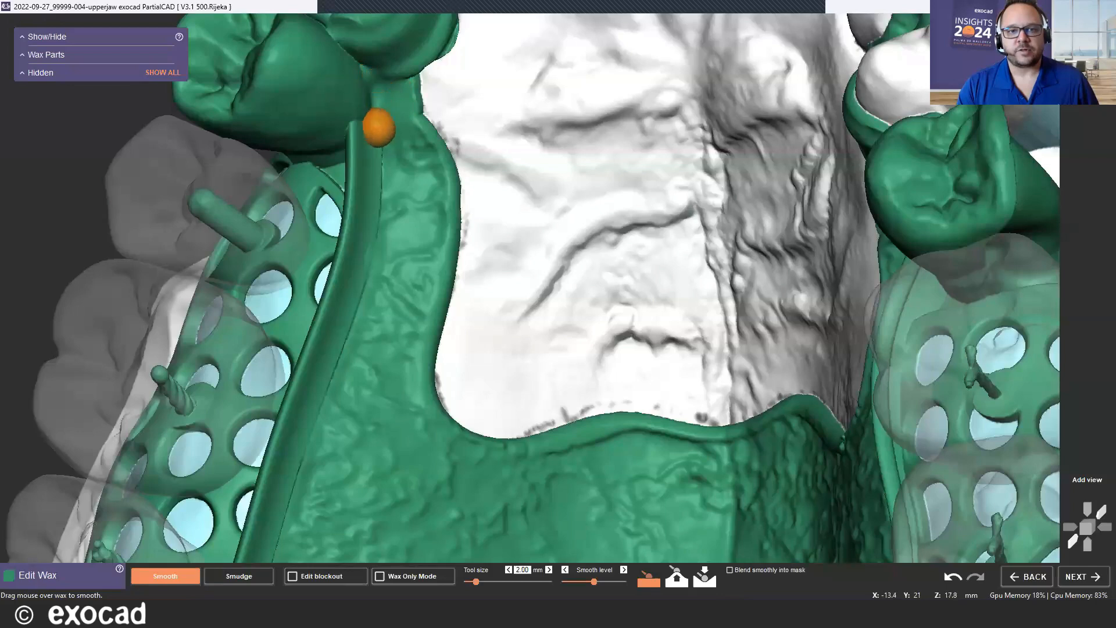
pyautogui.moveTo(378, 127); pyautogui.dragTo(344, 354)
pyautogui.middleClick(360, 327)
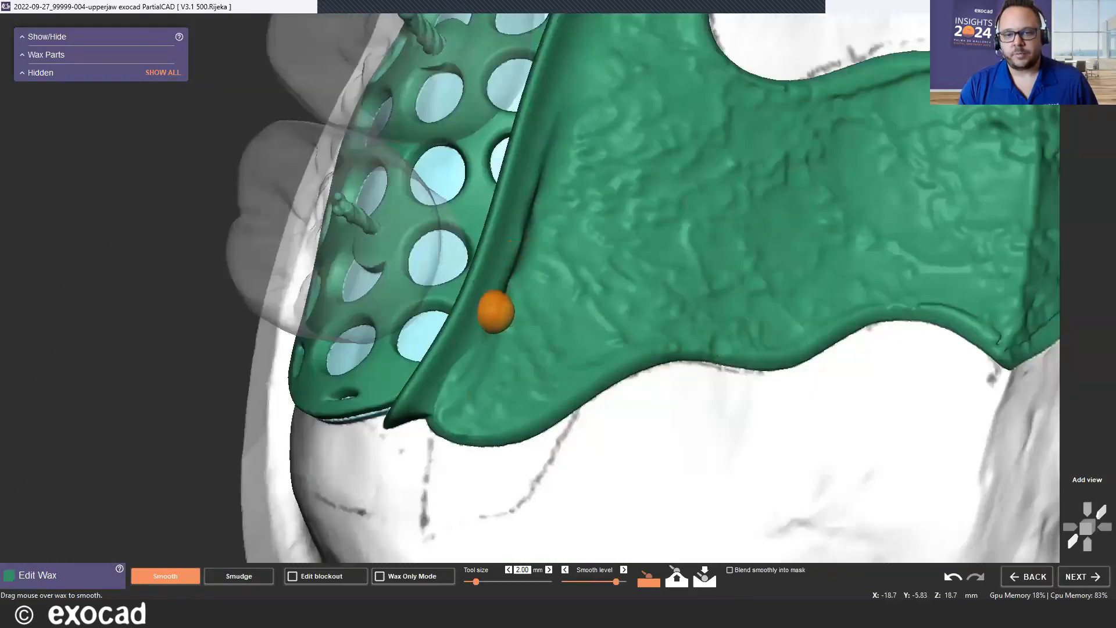
pyautogui.moveTo(495, 312)
pyautogui.mouseDown()
pyautogui.moveTo(563, 120)
pyautogui.moveTo(461, 373)
pyautogui.mouseUp()
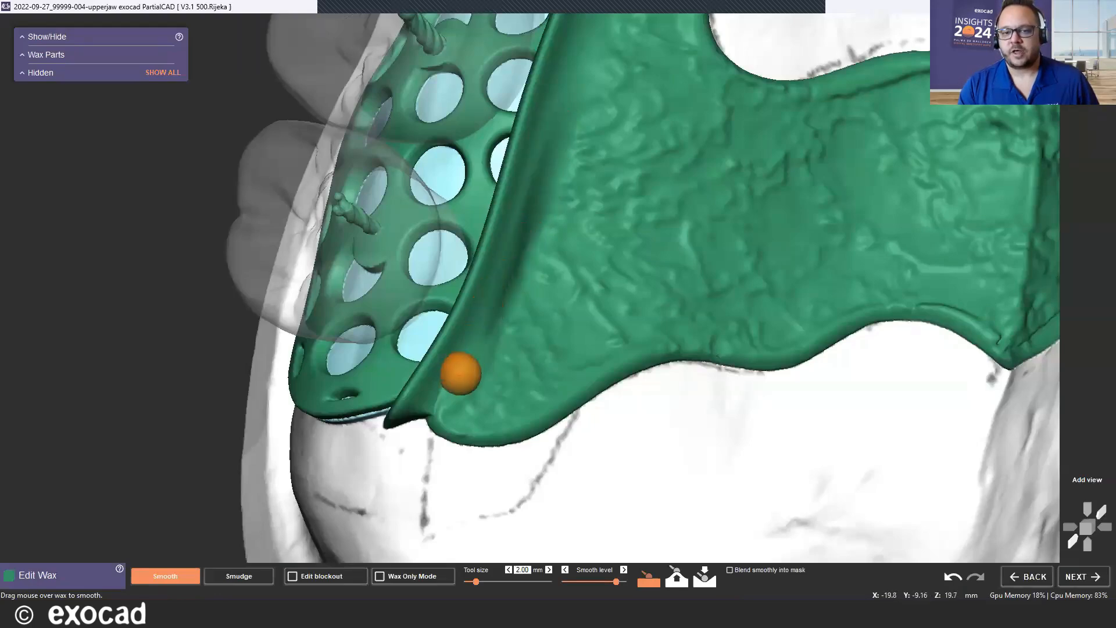
# Smooth the wax along the palatal side of the finish line on the two-pontic side with the 2.00 mm tool.
pyautogui.scroll(-5, 461, 374)
pyautogui.moveTo(787, 180); pyautogui.dragTo(866, 125, button='right')
pyautogui.scroll(5, 781, 133)
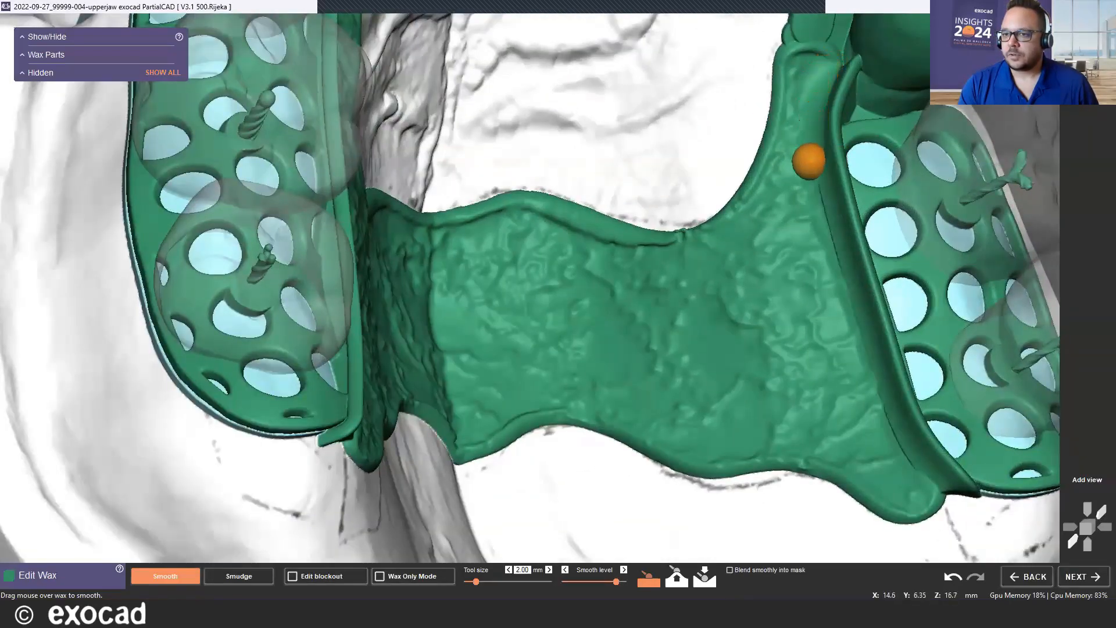
pyautogui.moveTo(813, 194); pyautogui.dragTo(877, 413)
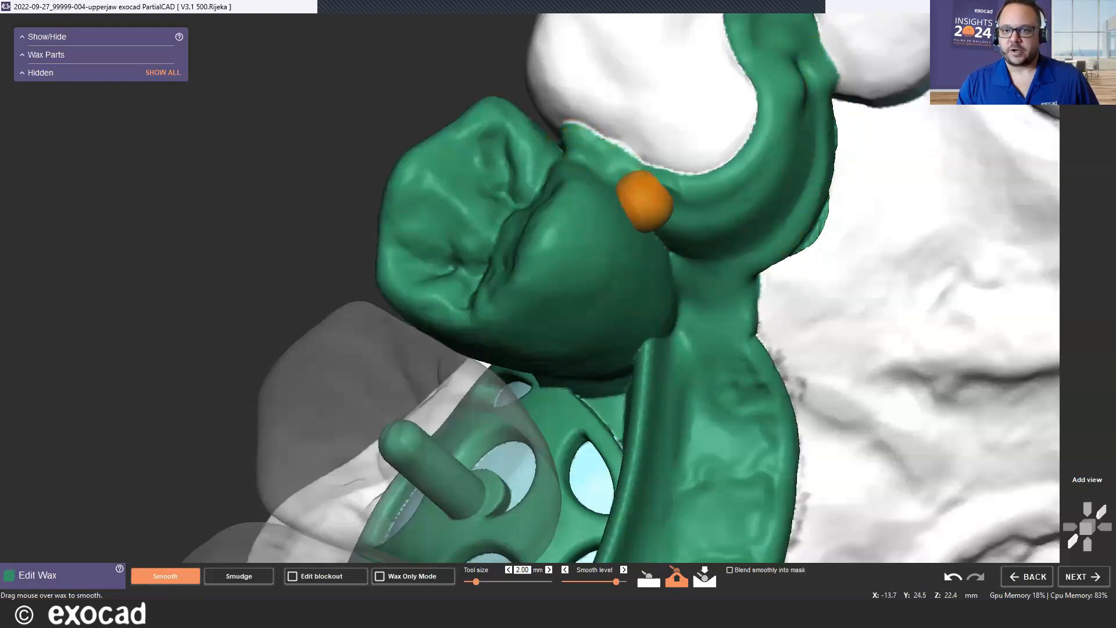
# Set the smoothing tool size to 2.25 mm and enable Wax Only Mode to isolate the framework from the model.
pyautogui.scroll(-2, 680, 194)
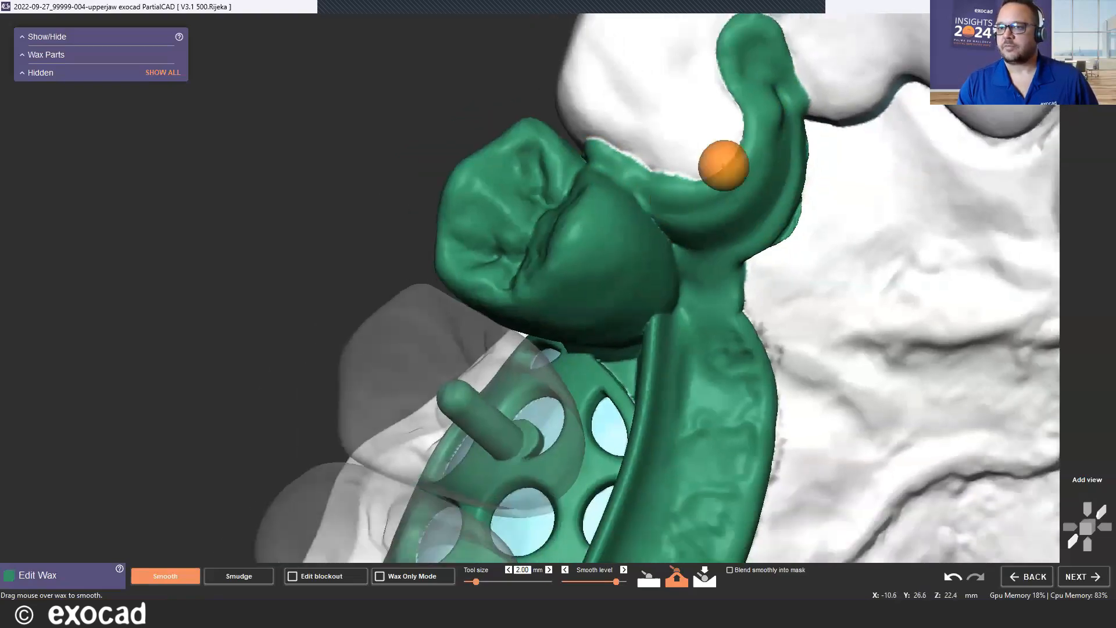
pyautogui.keyDown('shift'); pyautogui.scroll(1, 756, 53); pyautogui.keyUp('shift')
pyautogui.moveTo(765, 68); pyautogui.dragTo(722, 277, button='right')
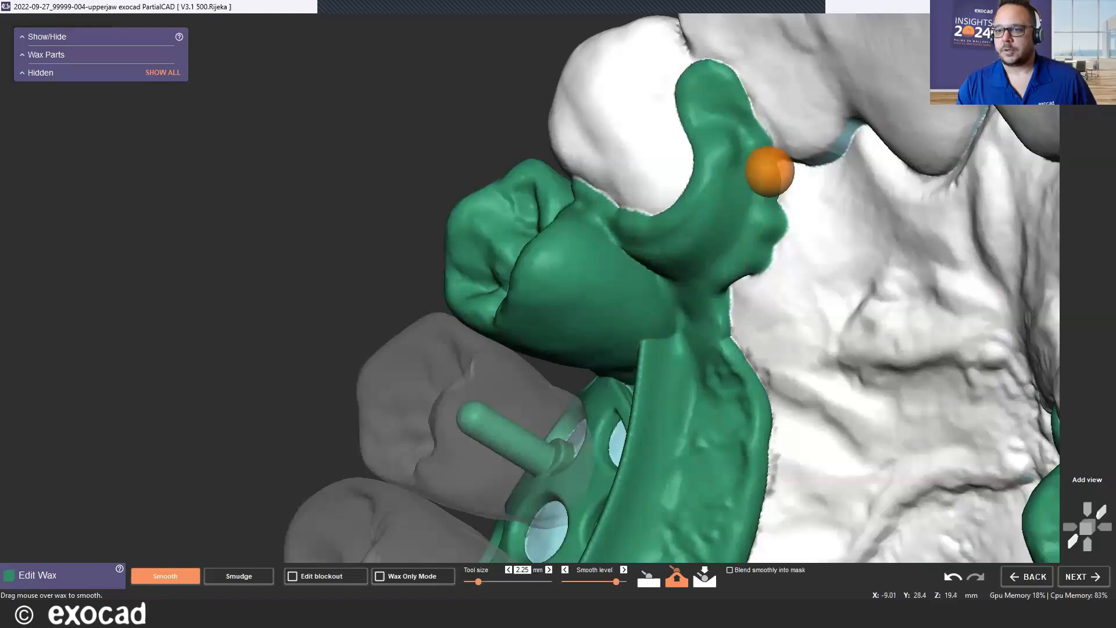
pyautogui.moveTo(771, 175); pyautogui.dragTo(755, 203, button='right')
pyautogui.scroll(-4, 618, 245)
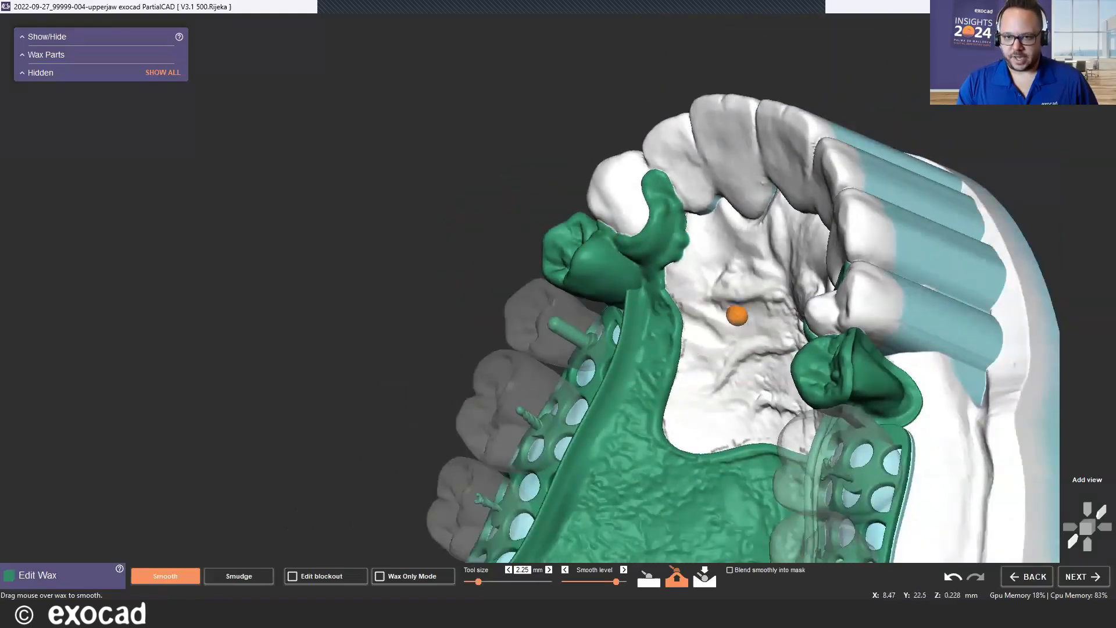
pyautogui.middleClick(737, 316)
pyautogui.moveTo(583, 253); pyautogui.dragTo(700, 261, button='right')
pyautogui.scroll(-2, 700, 262)
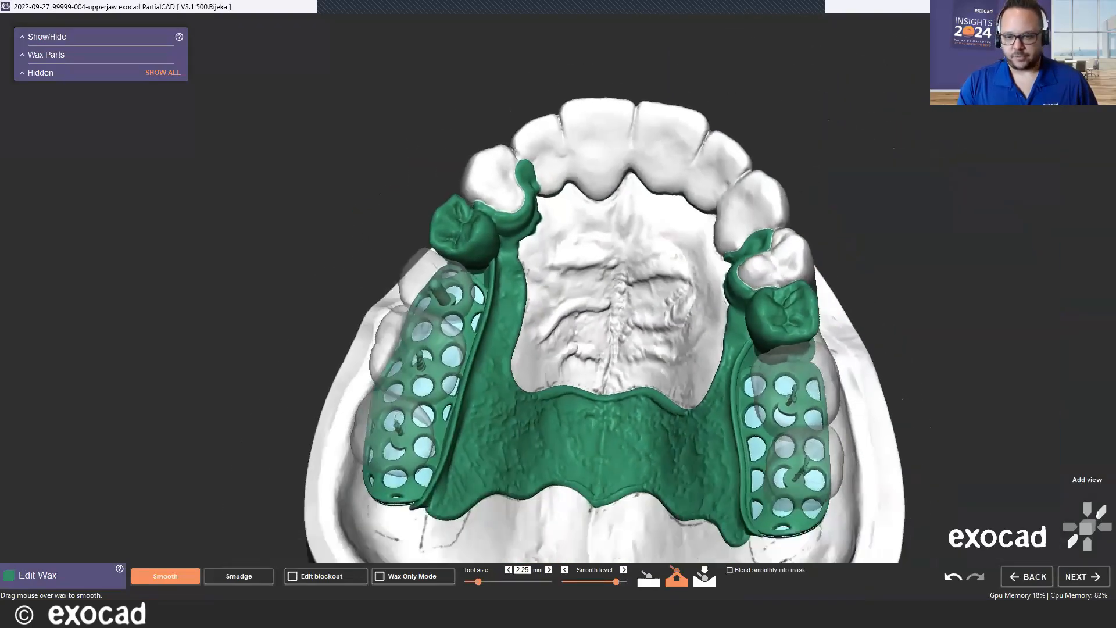
pyautogui.scroll(-1, 668, 227)
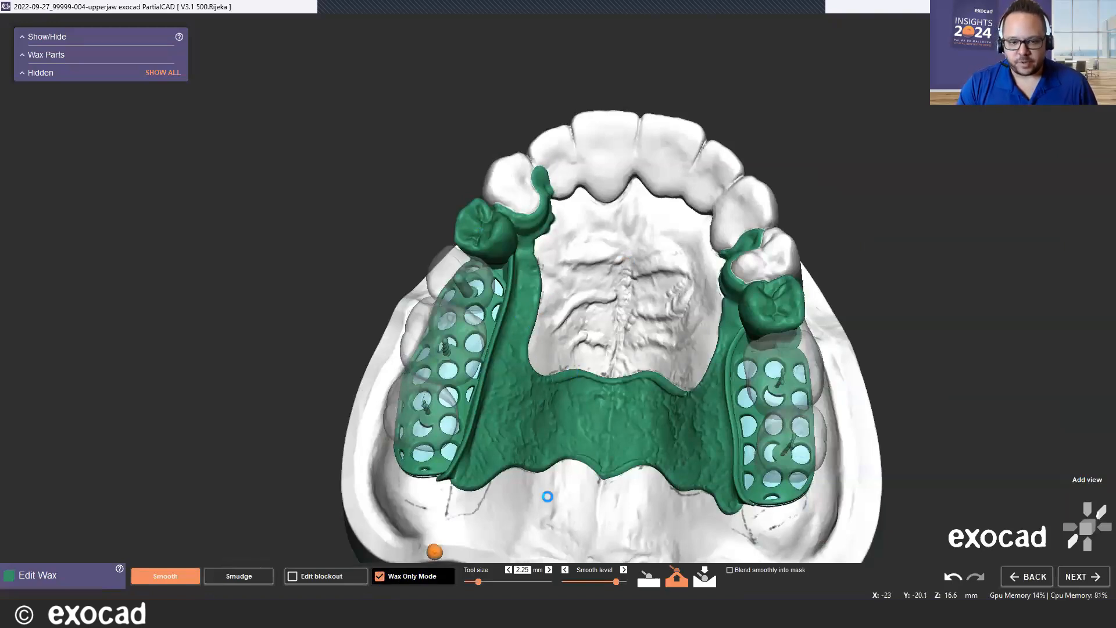
pyautogui.moveTo(628, 217); pyautogui.dragTo(563, 262, button='right')
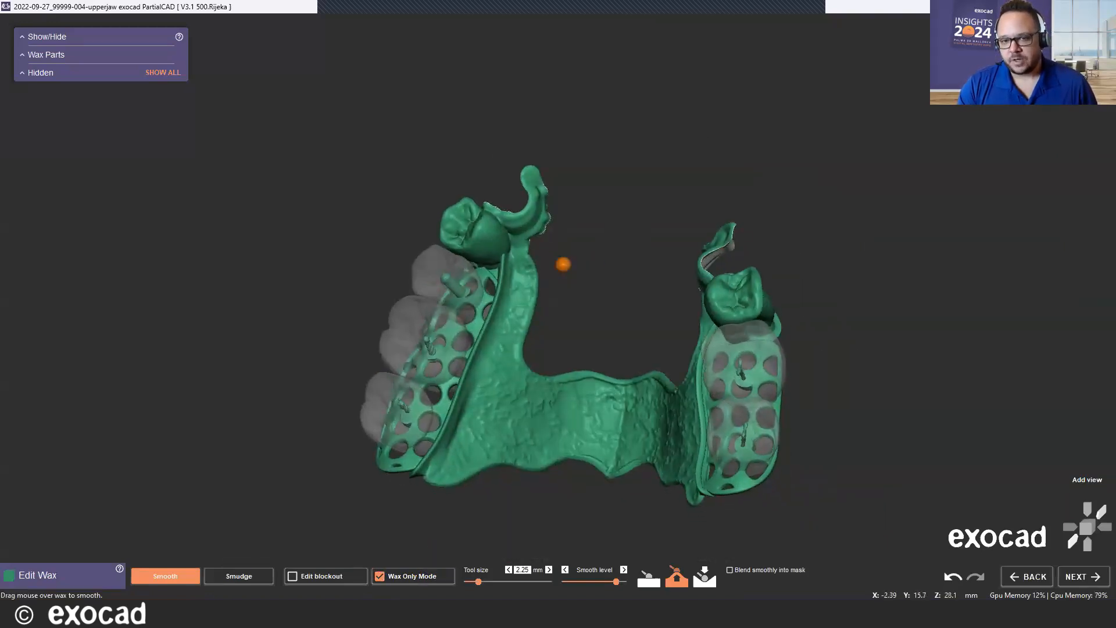
# Set the smoothing tool size to 6.00 mm and smooth the rough edges of the clasp on the three-pontic side.
pyautogui.scroll(8, 563, 262)
pyautogui.keyDown('ctrl'); pyautogui.scroll(2, 525, 209); pyautogui.keyUp('ctrl')
pyautogui.keyDown('ctrl'); pyautogui.scroll(13, 526, 209); pyautogui.keyUp('ctrl')
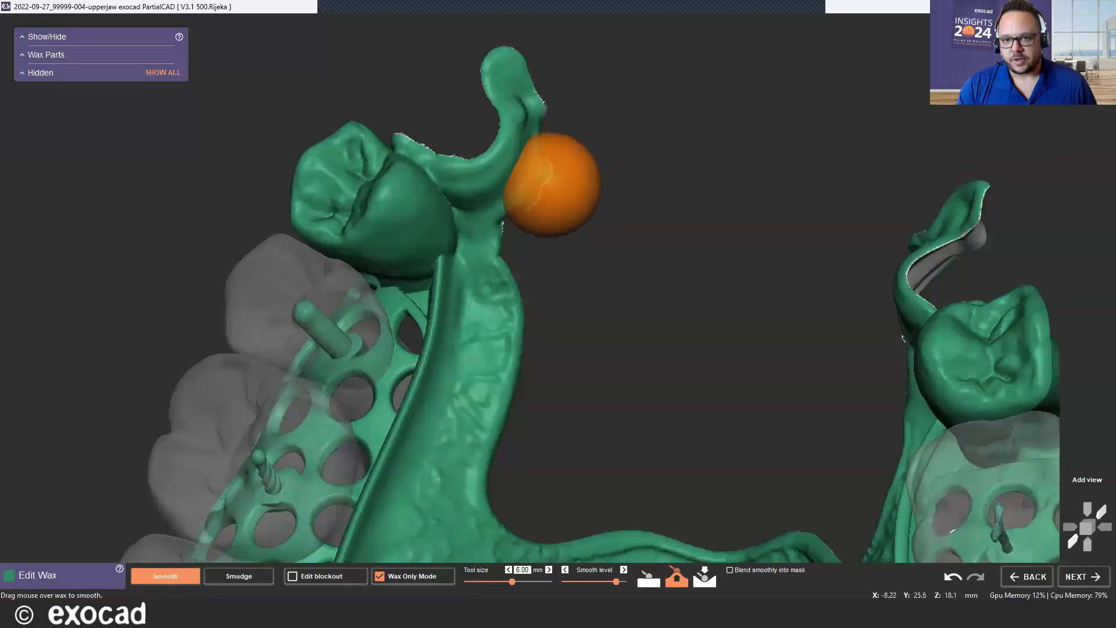
pyautogui.moveTo(511, 224)
pyautogui.mouseDown()
pyautogui.moveTo(551, 102)
pyautogui.moveTo(526, 57)
pyautogui.moveTo(500, 142)
pyautogui.moveTo(419, 167)
pyautogui.moveTo(412, 136)
pyautogui.mouseUp()
pyautogui.scroll(-5, 462, 150)
pyautogui.scroll(5, 465, 181)
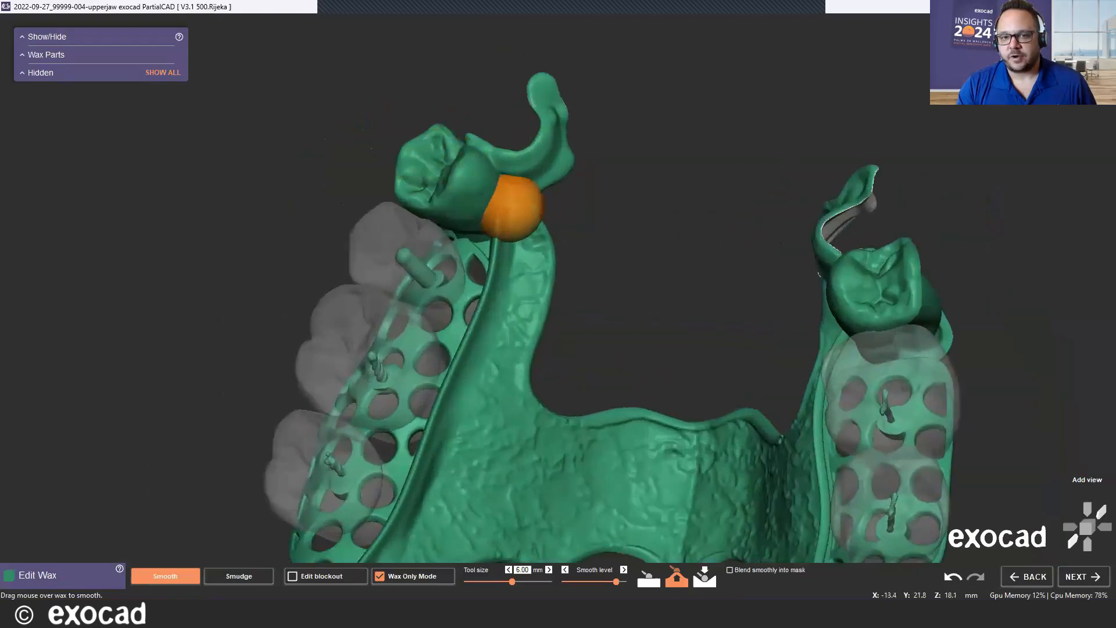
# Smooth the edges of the clasp on the two-pontic side with the 6.00 mm tool.
pyautogui.scroll(-5, 605, 164)
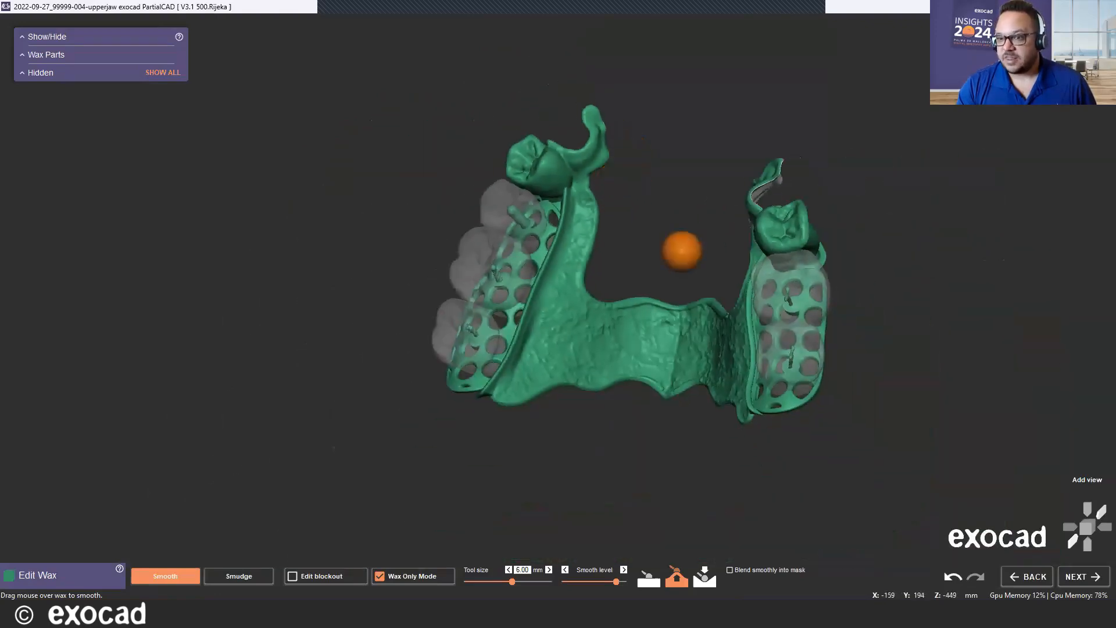
pyautogui.moveTo(776, 210)
pyautogui.mouseDown(button='right')
pyautogui.moveTo(831, 208)
pyautogui.moveTo(790, 206)
pyautogui.mouseUp(button='right')
pyautogui.scroll(5, 790, 205)
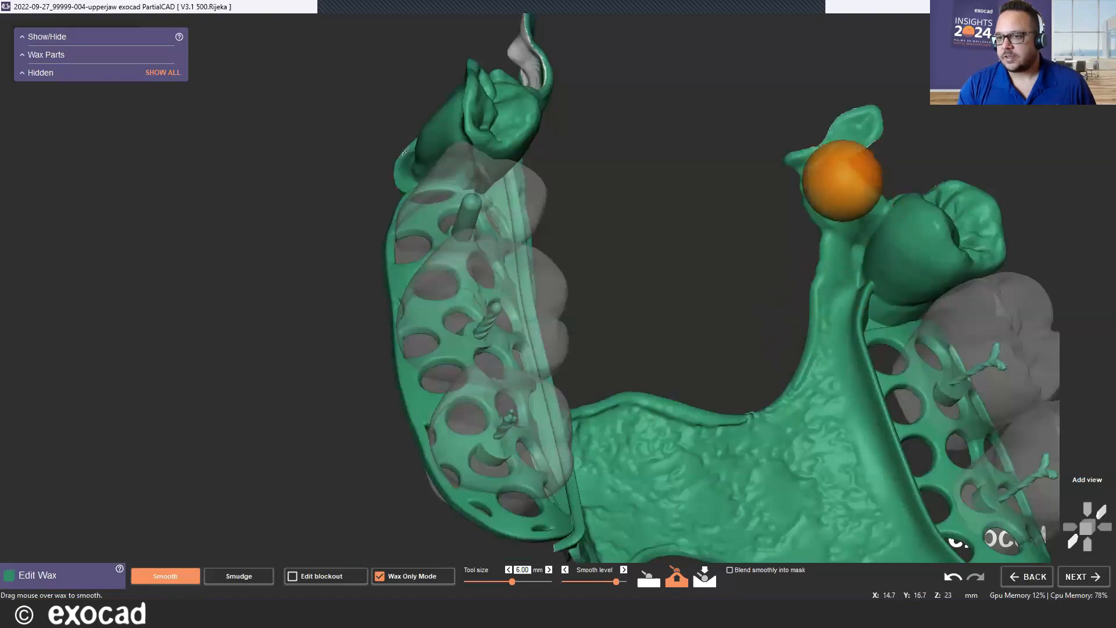
# Examine the wax framework's clasps, finish lines and palatal connector from several angles.
pyautogui.moveTo(849, 319); pyautogui.dragTo(941, 174, button='right')
pyautogui.scroll(-5, 819, 261)
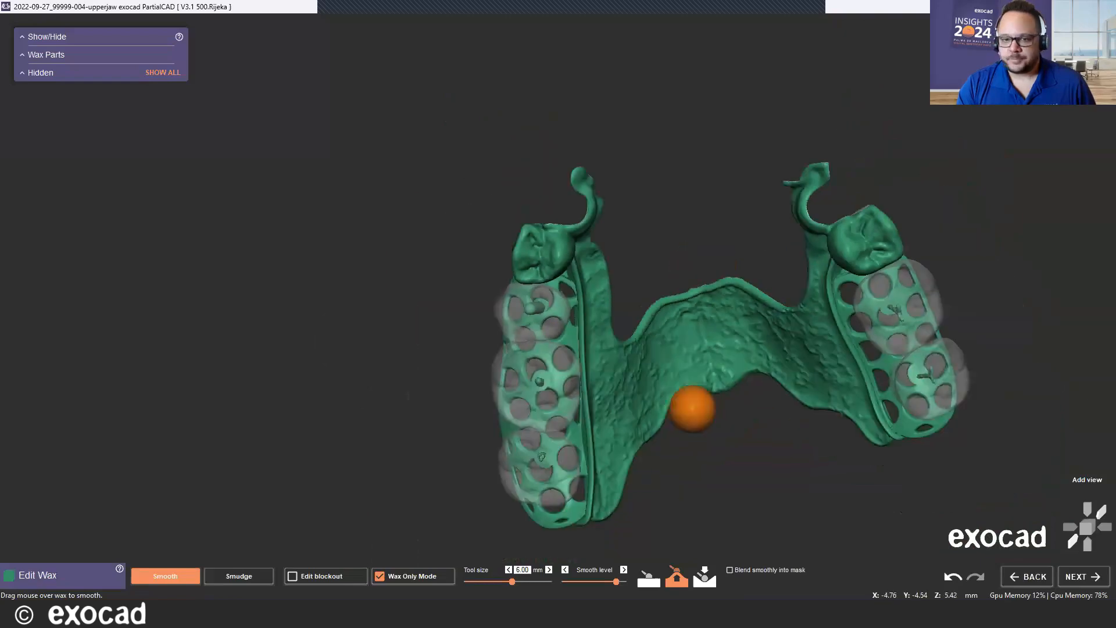
pyautogui.moveTo(672, 331)
pyautogui.mouseDown(button='right')
pyautogui.moveTo(592, 325)
pyautogui.moveTo(523, 282)
pyautogui.mouseUp(button='right')
pyautogui.scroll(4, 797, 279)
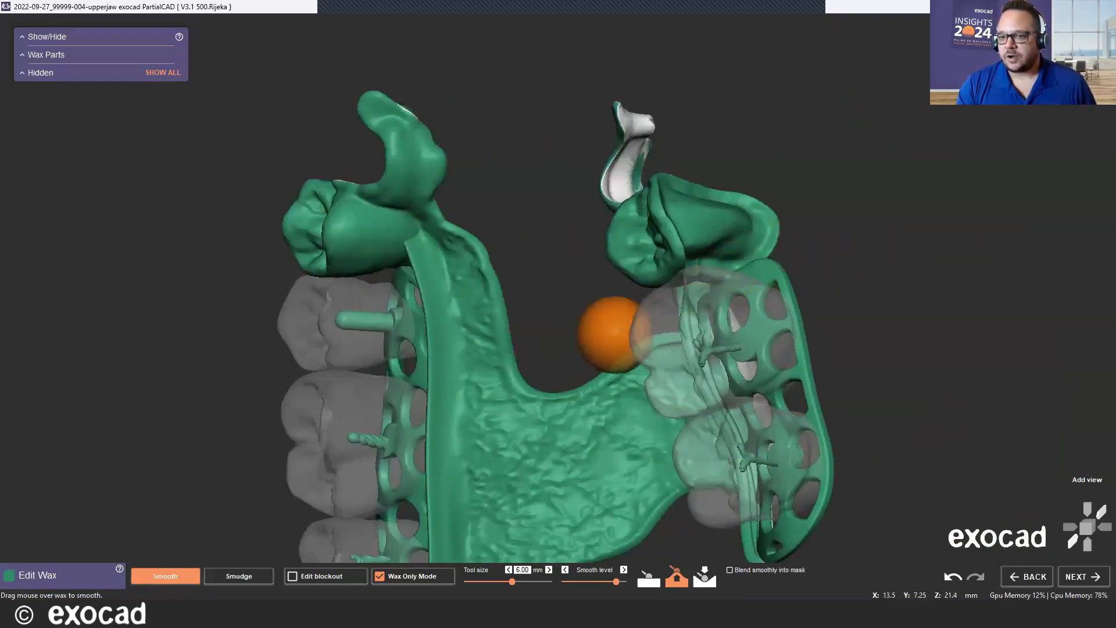
pyautogui.moveTo(612, 334)
pyautogui.mouseDown(button='right')
pyautogui.moveTo(512, 325)
pyautogui.moveTo(814, 299)
pyautogui.moveTo(691, 297)
pyautogui.moveTo(712, 305)
pyautogui.moveTo(706, 285)
pyautogui.moveTo(442, 302)
pyautogui.moveTo(729, 334)
pyautogui.mouseUp(button='right')
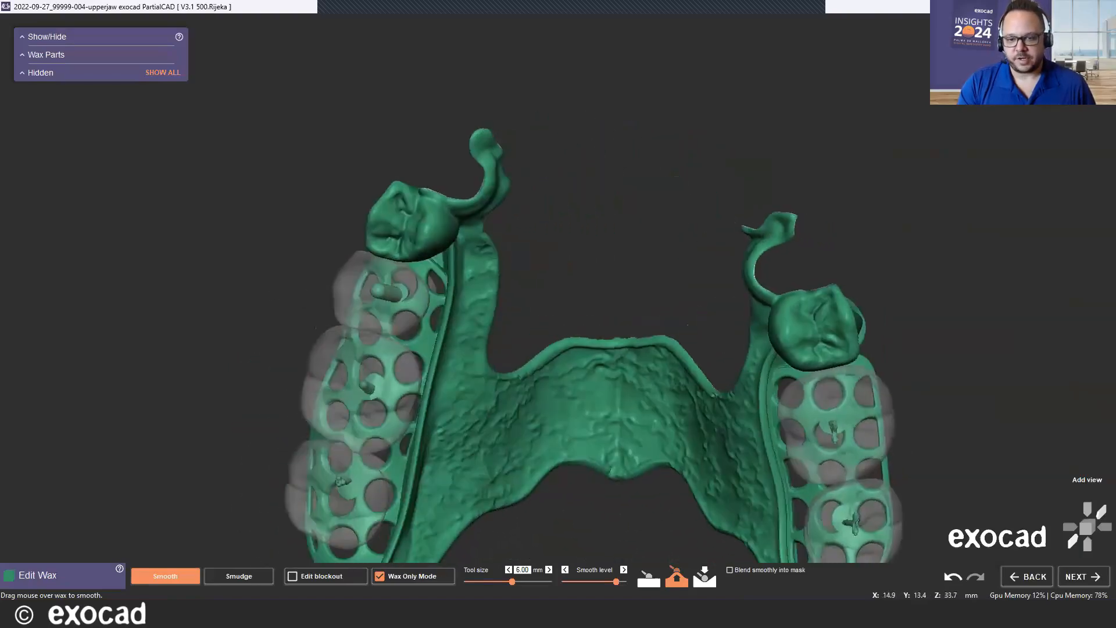
# Turn off Wax Only Mode so the model is shown again, and proceed to the Build stage.
pyautogui.scroll(-5, 738, 334)
pyautogui.moveTo(710, 469); pyautogui.dragTo(595, 398, button='middle')
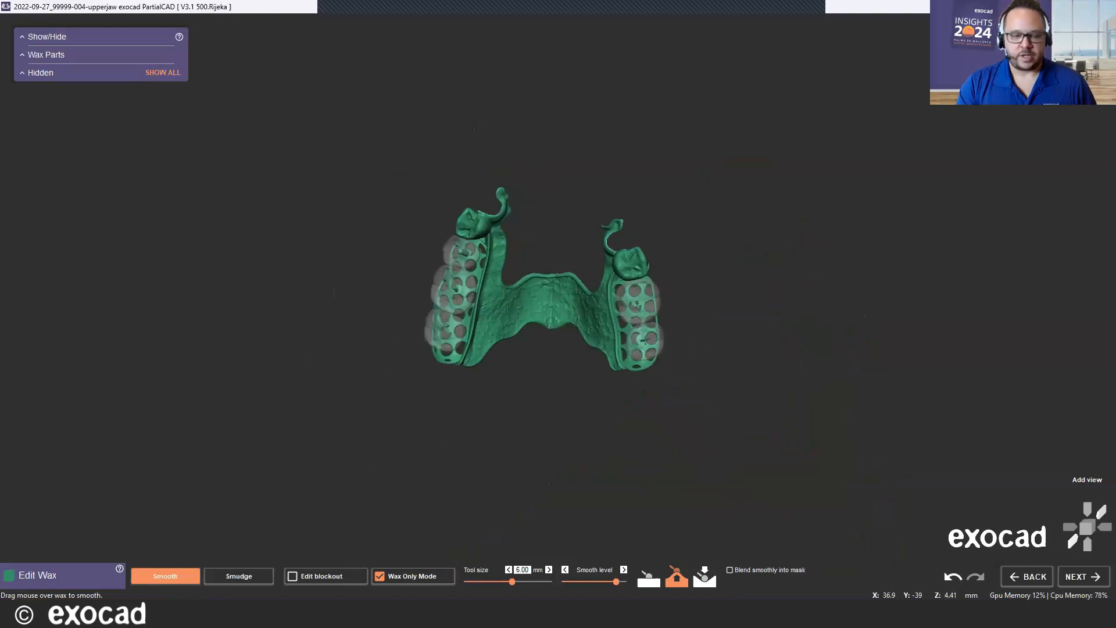
pyautogui.scroll(4, 595, 399)
pyautogui.scroll(3, 518, 336)
pyautogui.moveTo(520, 342); pyautogui.dragTo(506, 367, button='middle')
pyautogui.moveTo(507, 367)
pyautogui.mouseDown(button='right')
pyautogui.moveTo(538, 366)
pyautogui.moveTo(578, 231)
pyautogui.mouseUp(button='right')
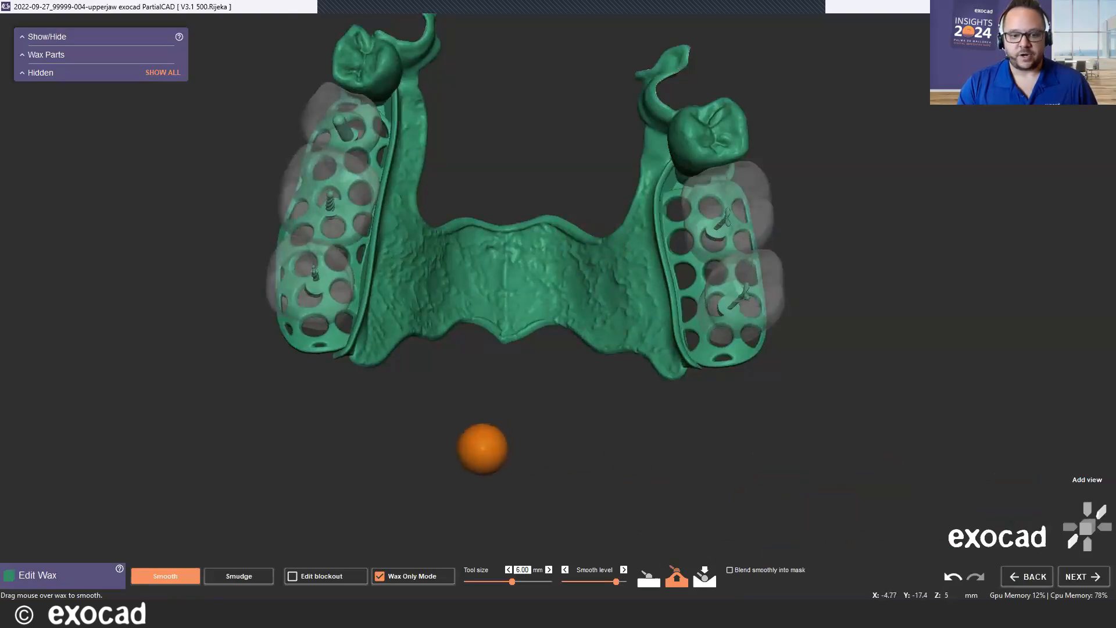
pyautogui.scroll(-2, 438, 443)
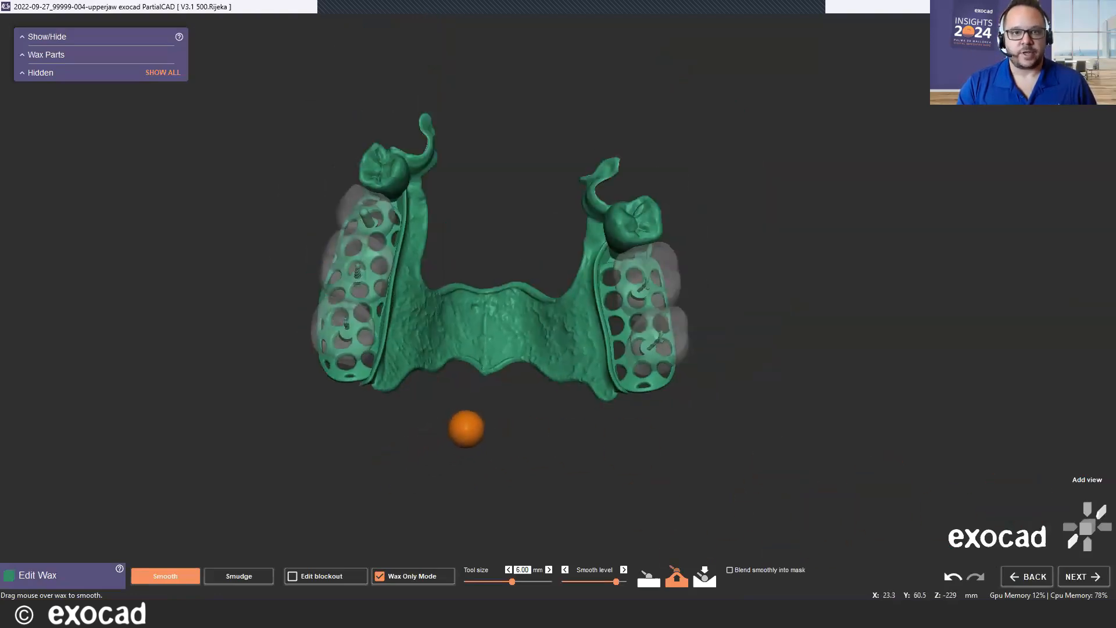
pyautogui.click(380, 575)
pyautogui.click(1077, 576)
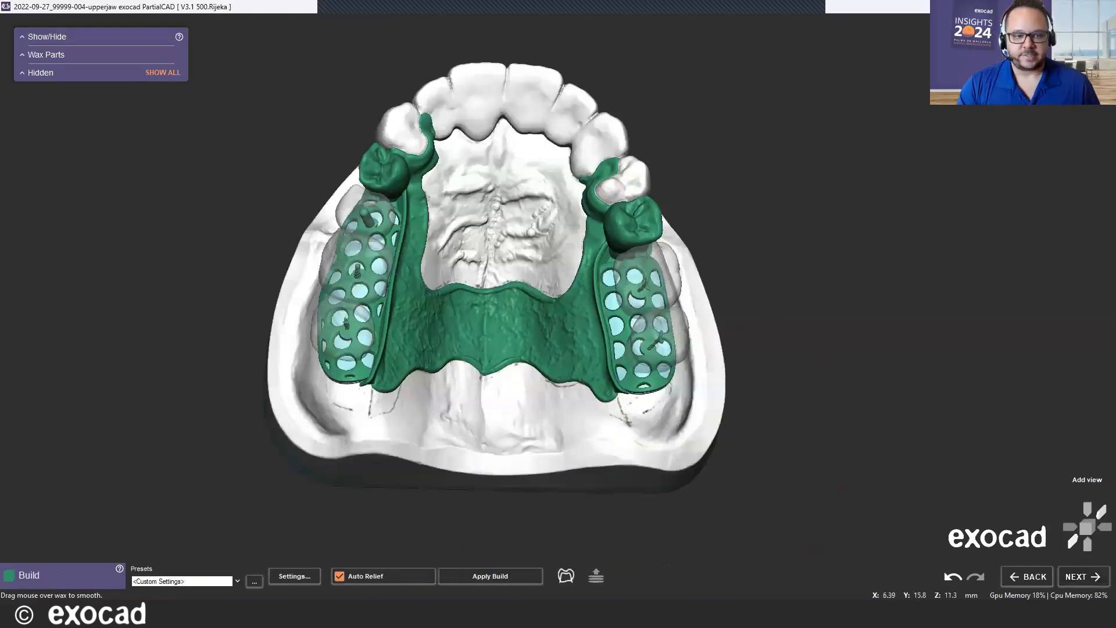
# Switch from the wizard to expert mode and open the Relief settings for the build.
pyautogui.scroll(-2, 284, 259)
pyautogui.moveTo(297, 223); pyautogui.dragTo(339, 277, button='right')
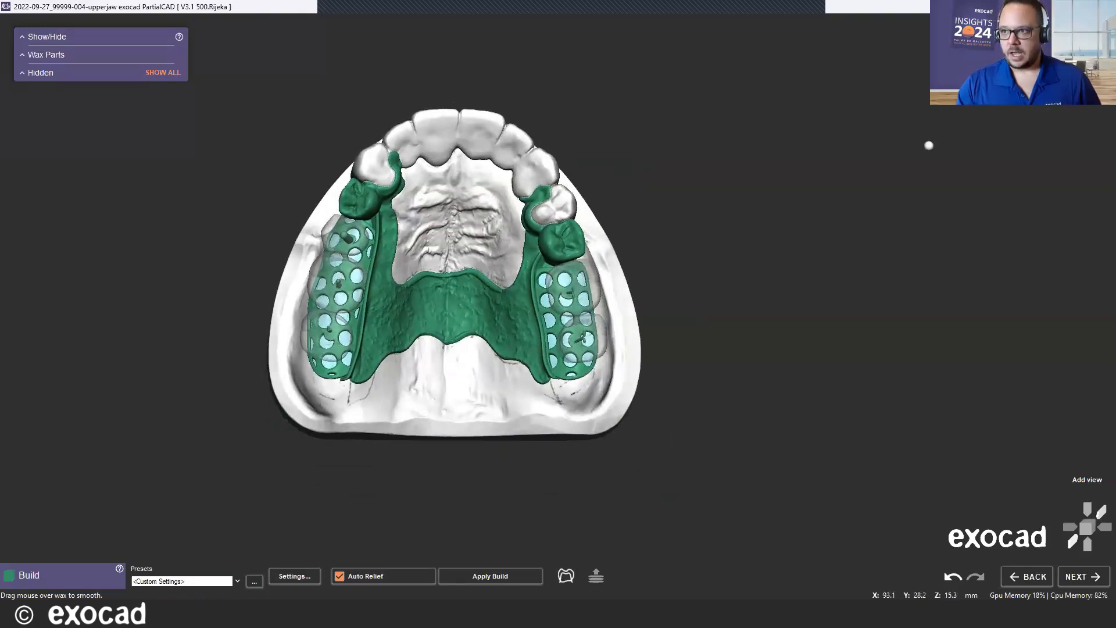
pyautogui.click(278, 577)
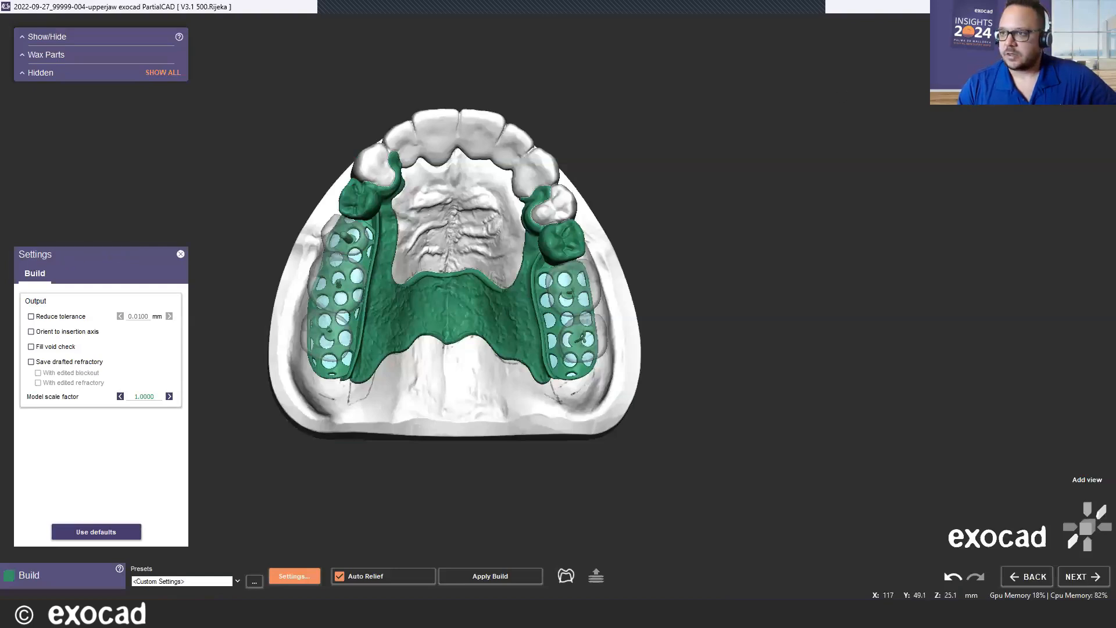
pyautogui.click(1080, 63)
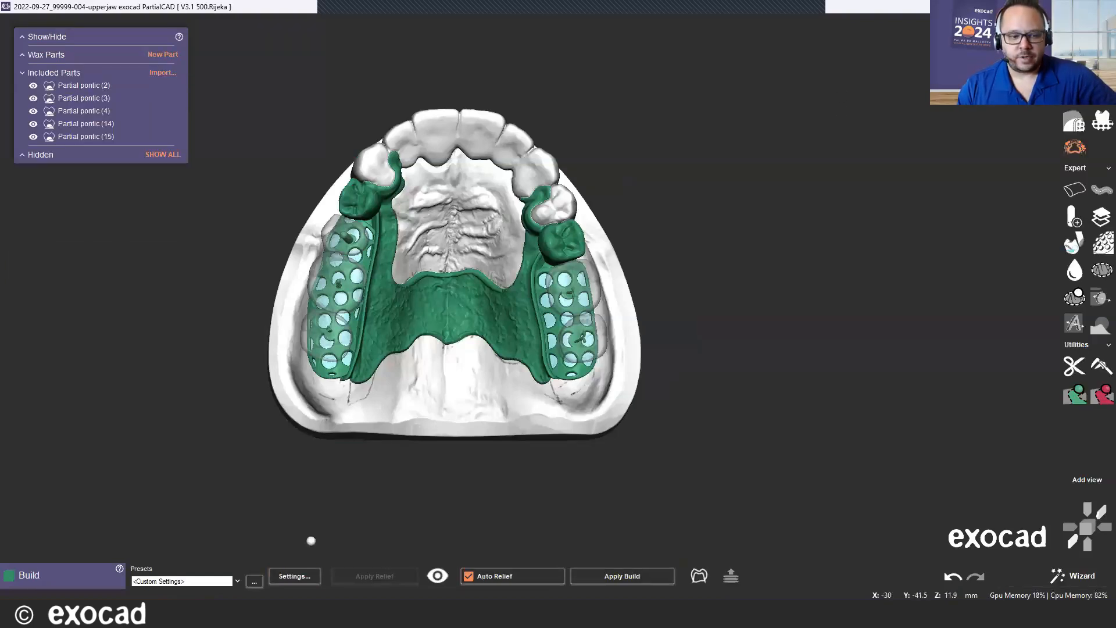
pyautogui.click(303, 579)
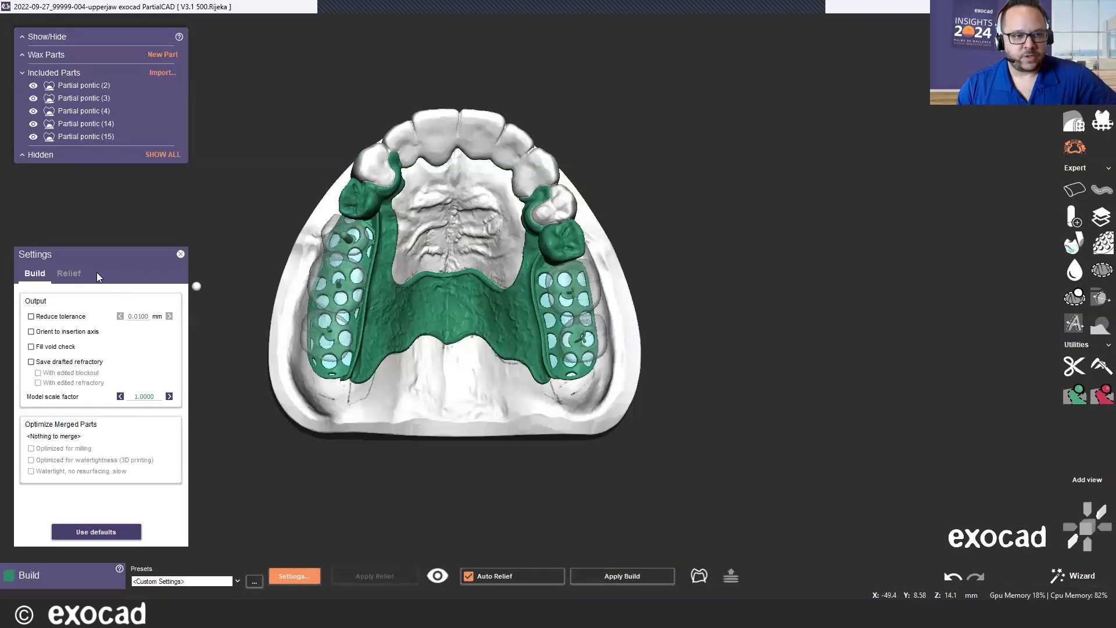
pyautogui.click(67, 273)
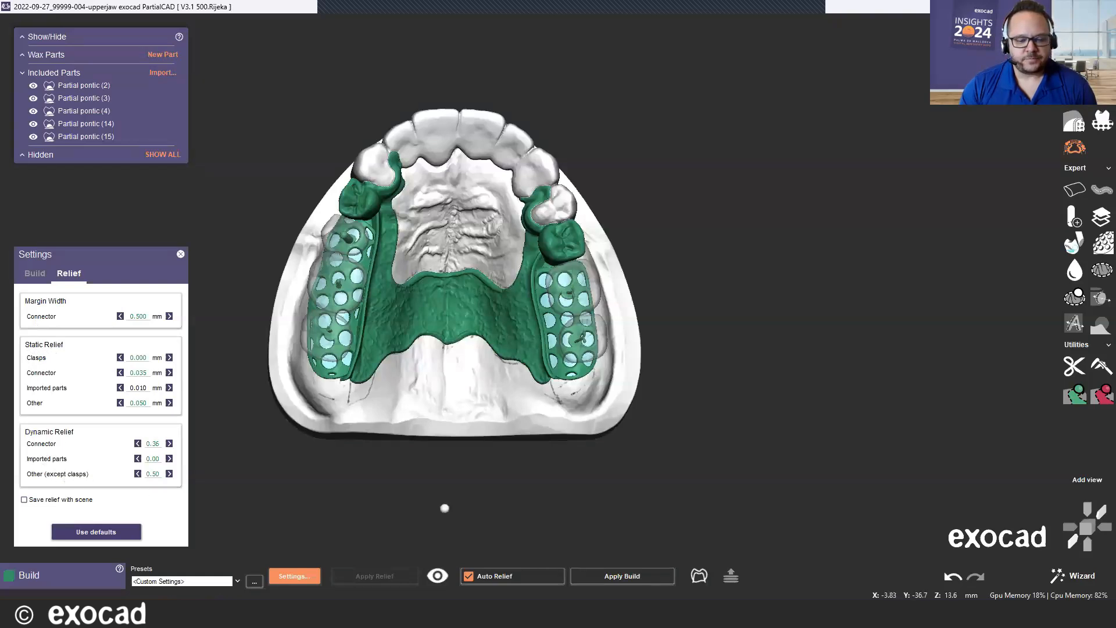
# Disable Auto Relief and apply the relief to the model manually.
pyautogui.click(469, 576)
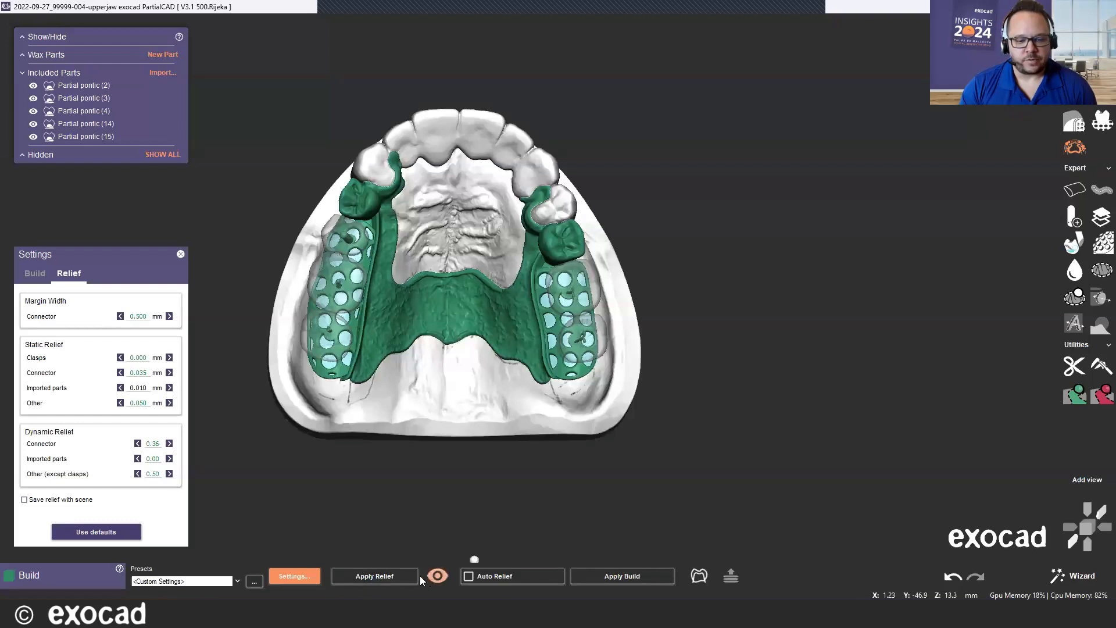
pyautogui.click(404, 578)
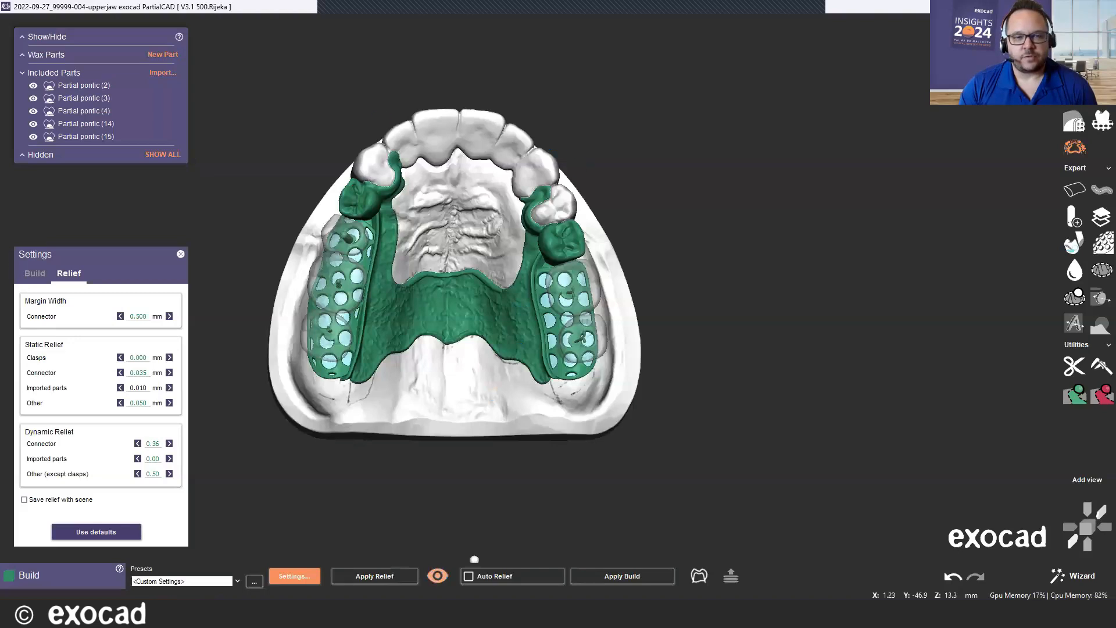
pyautogui.click(391, 576)
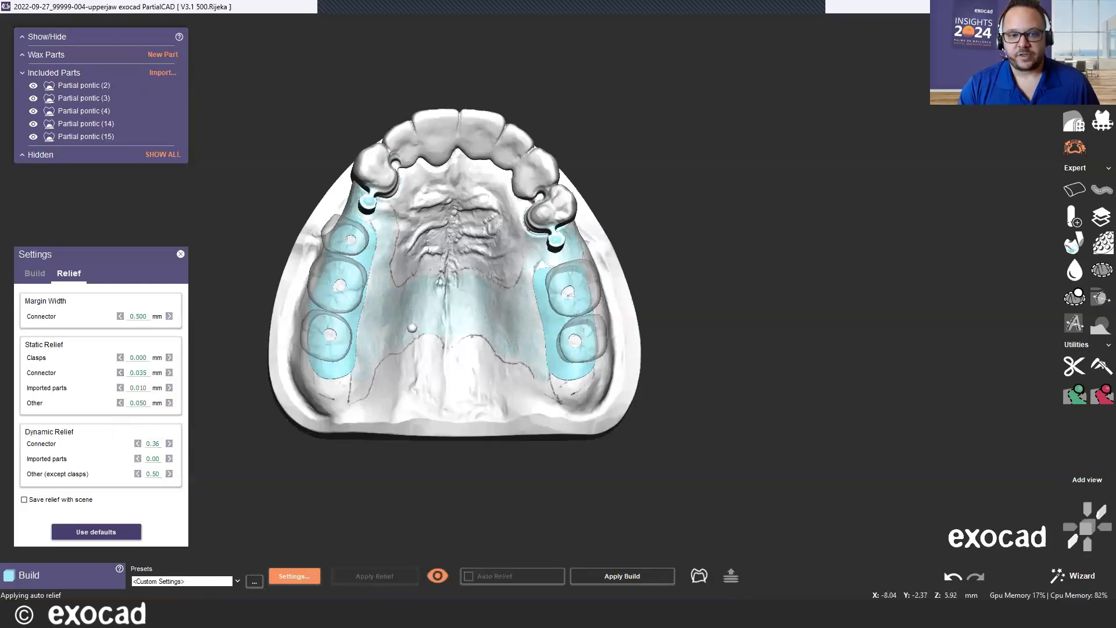
# Examine the relieved areas under the palatal connector and saddles, and switch the relief preview off.
pyautogui.scroll(2, 405, 312)
pyautogui.scroll(1, 405, 313)
pyautogui.moveTo(425, 320); pyautogui.dragTo(380, 308, button='right')
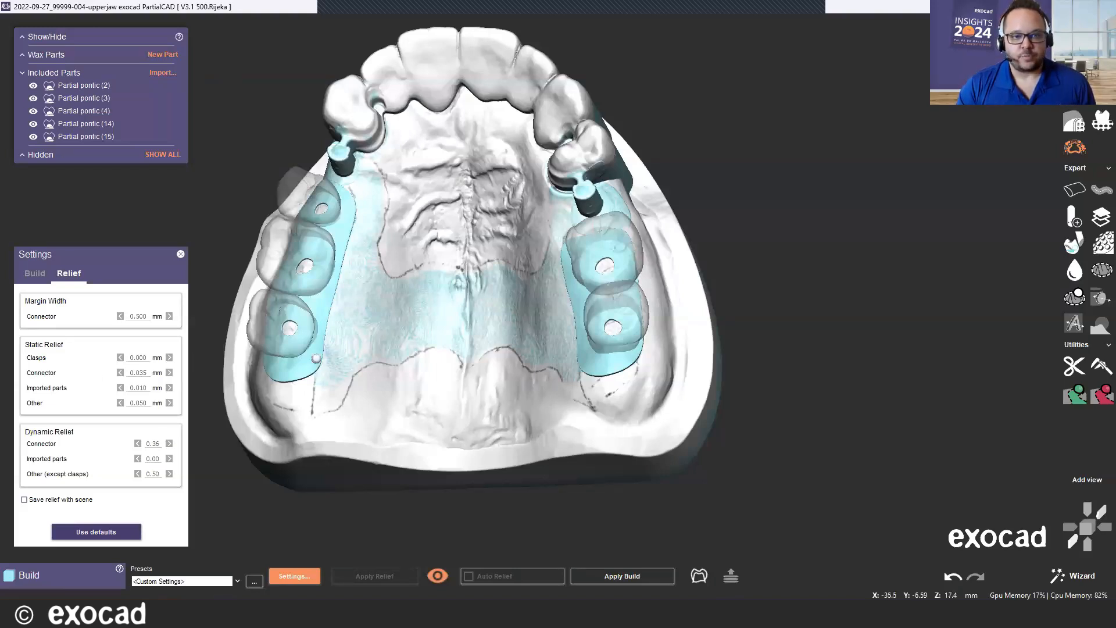
pyautogui.scroll(-2, 505, 300)
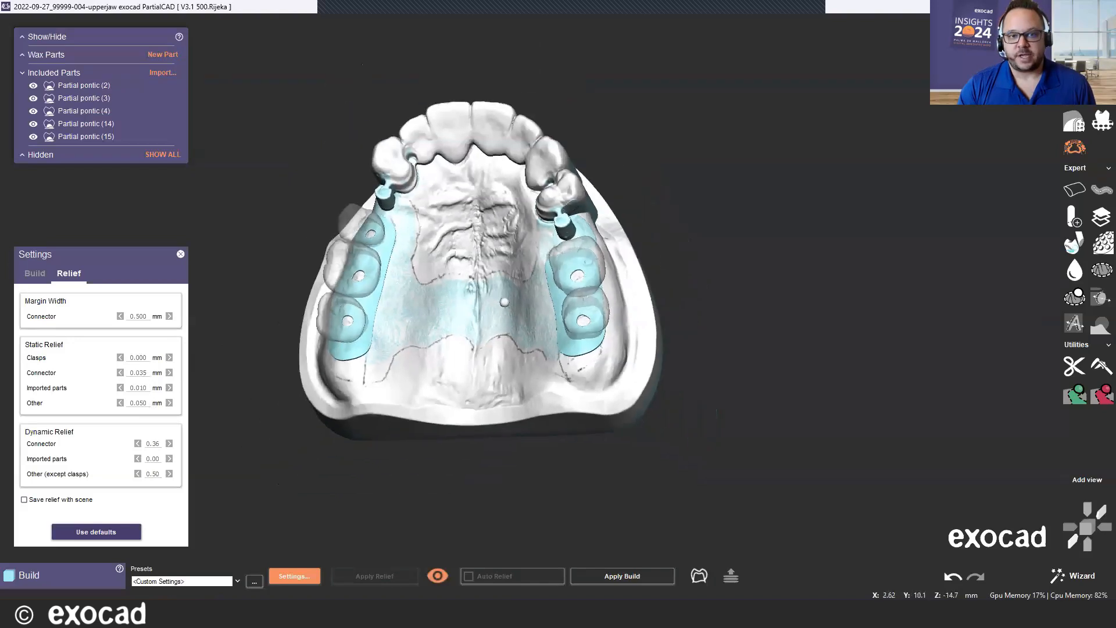
pyautogui.click(441, 583)
# Build the final framework from the wax design and view it on the model.
pyautogui.scroll(-3, 639, 491)
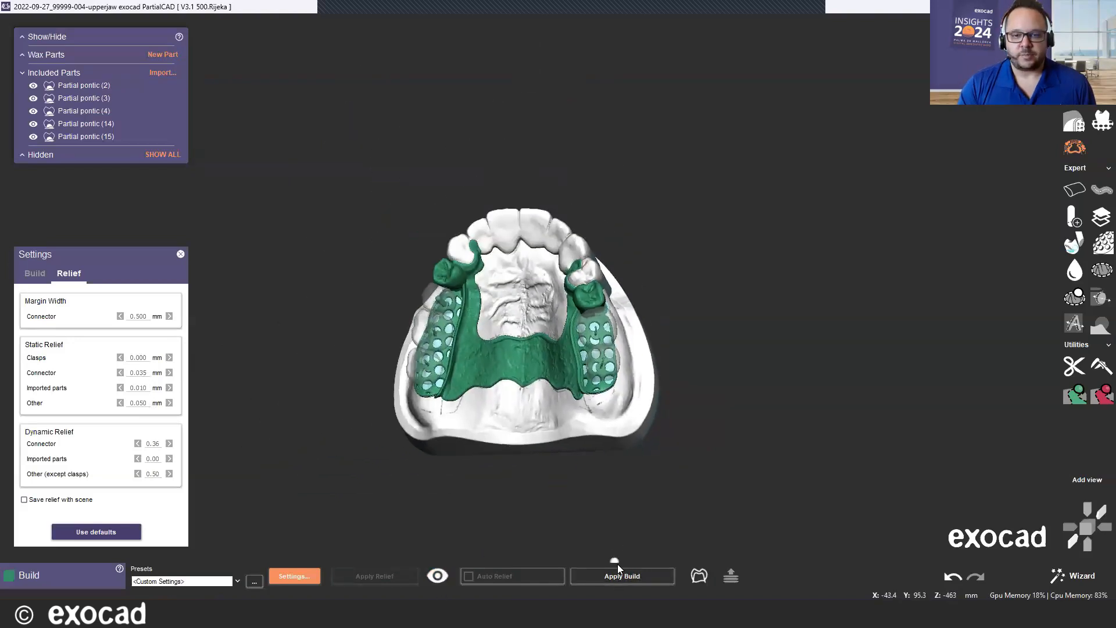
pyautogui.click(618, 573)
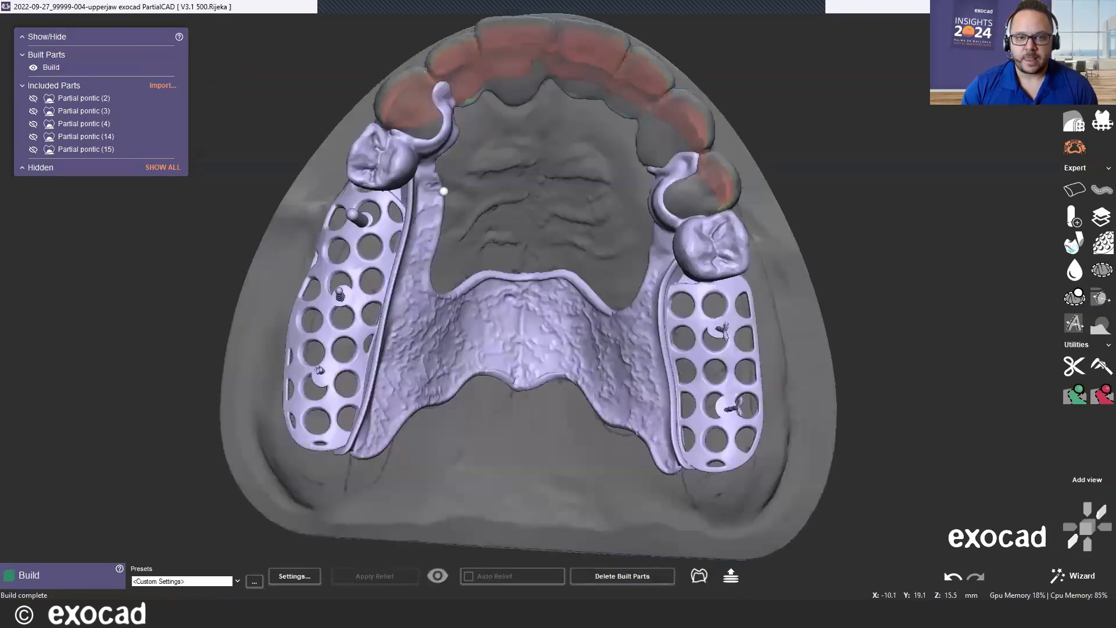
pyautogui.scroll(-2, 493, 196)
pyautogui.moveTo(559, 478); pyautogui.dragTo(512, 203, button='right')
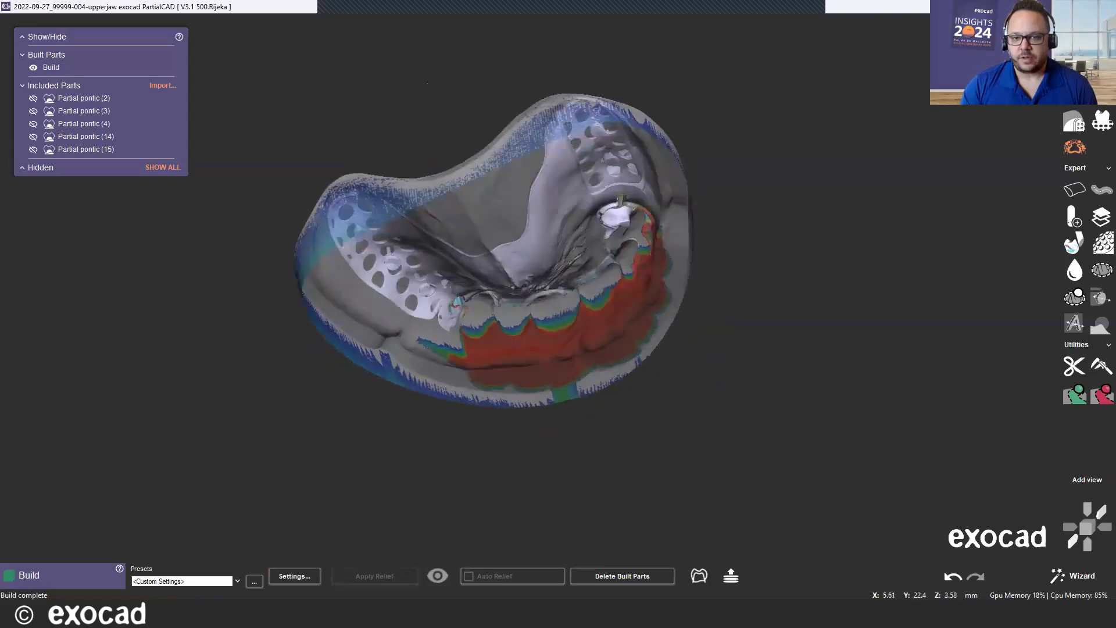
pyautogui.moveTo(428, 82); pyautogui.dragTo(611, 386, button='right')
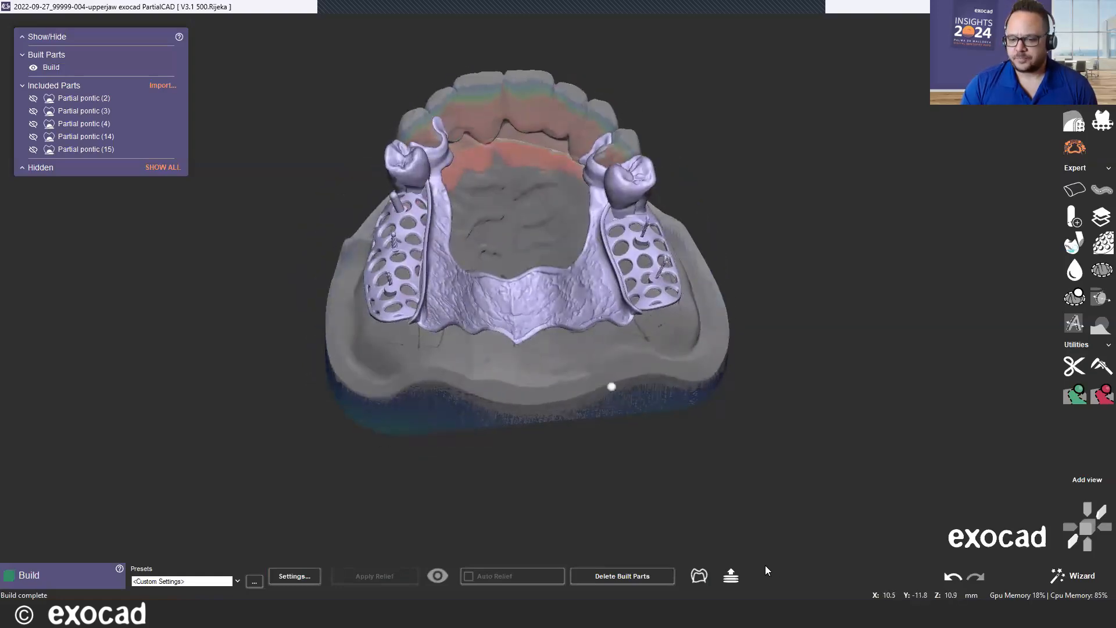
# Lift the built framework off the model, inspect it from the side and front, and seat it back.
pyautogui.click(730, 577)
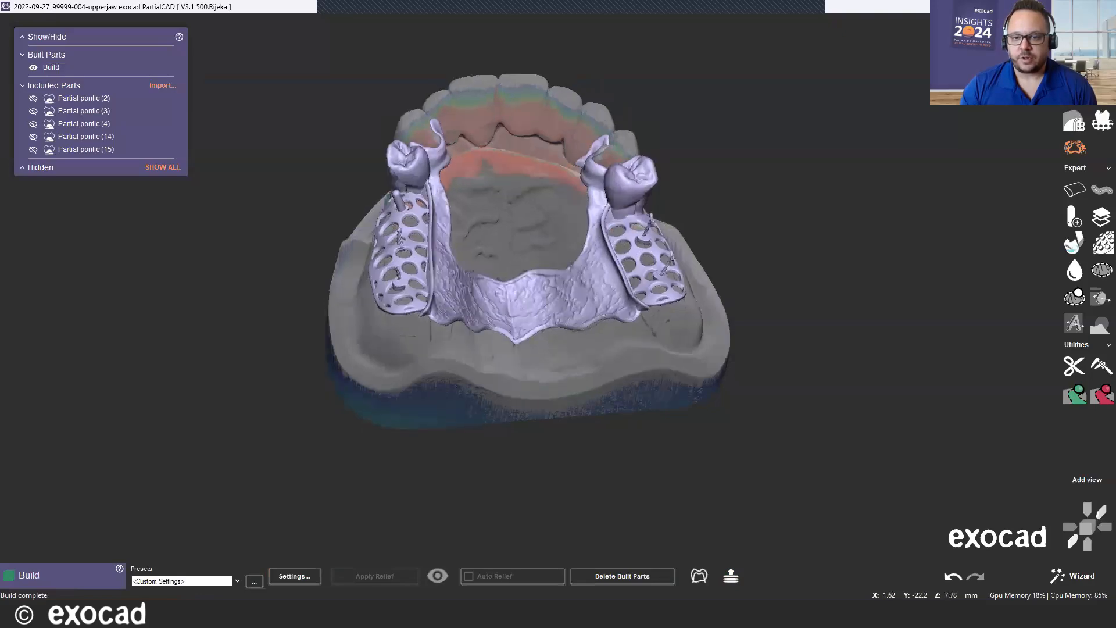
pyautogui.moveTo(538, 372); pyautogui.dragTo(523, 262, button='right')
pyautogui.click(739, 579)
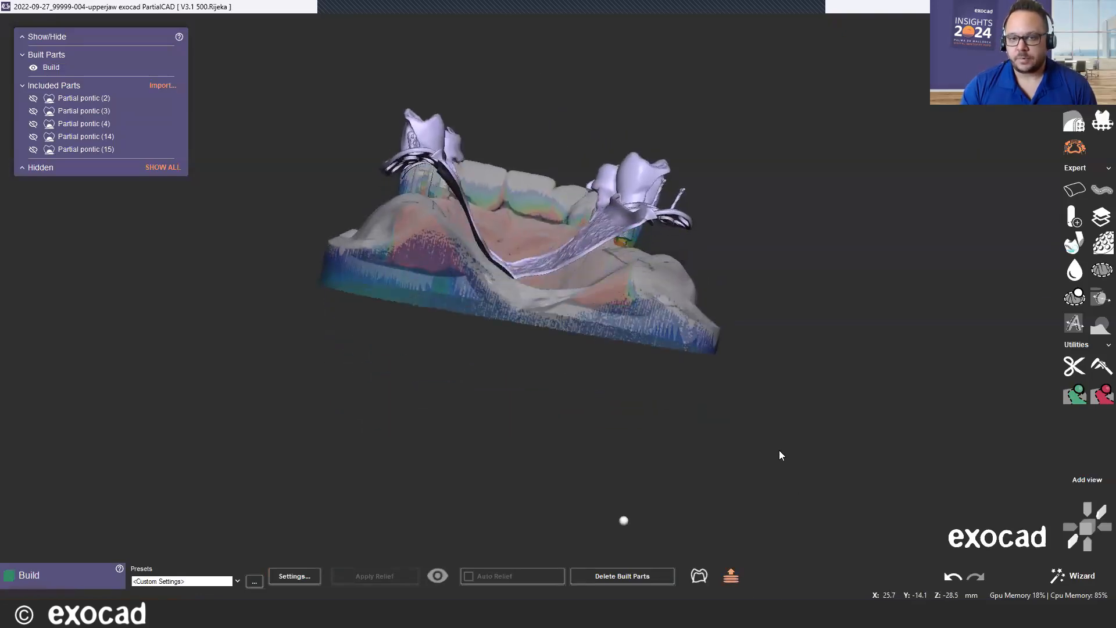
pyautogui.moveTo(689, 405); pyautogui.dragTo(465, 371, button='right')
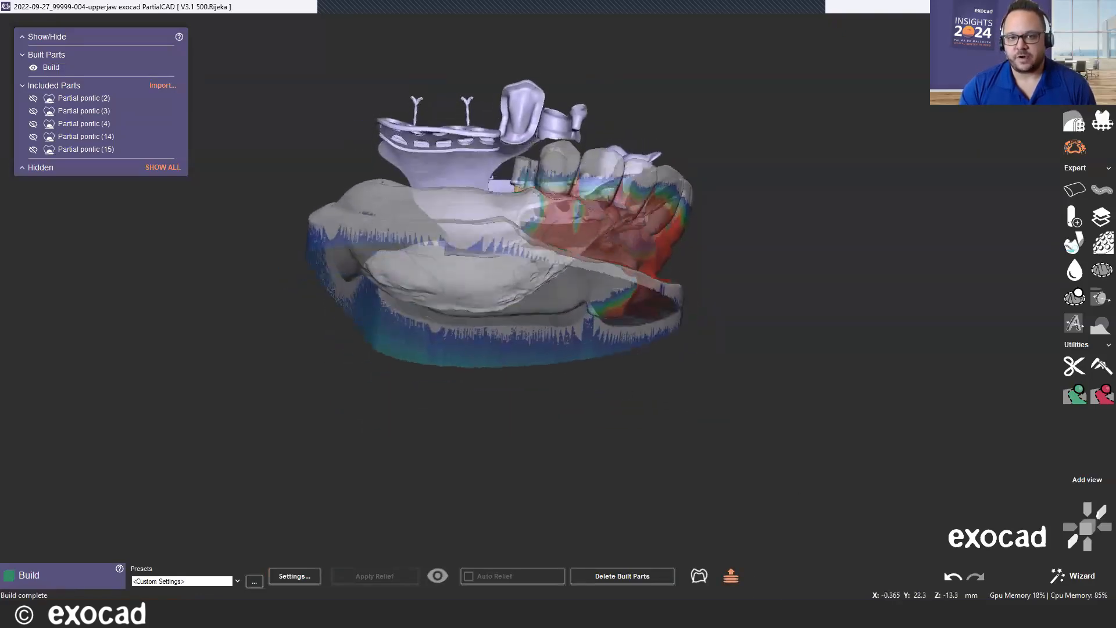
pyautogui.moveTo(581, 349); pyautogui.dragTo(529, 376, button='right')
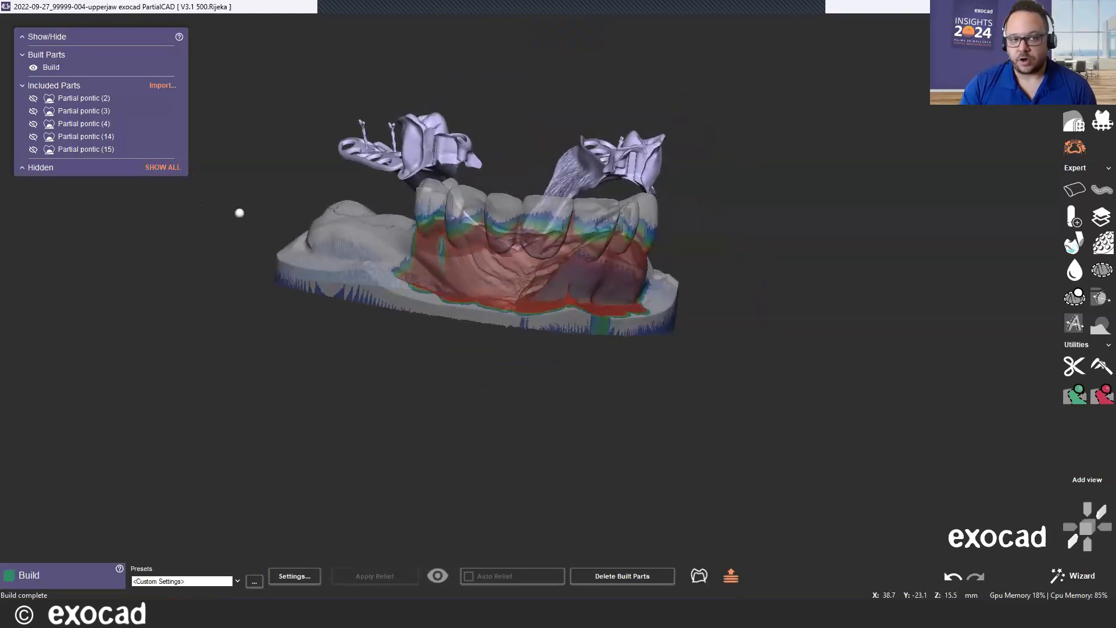
pyautogui.moveTo(491, 307); pyautogui.dragTo(581, 279, button='right')
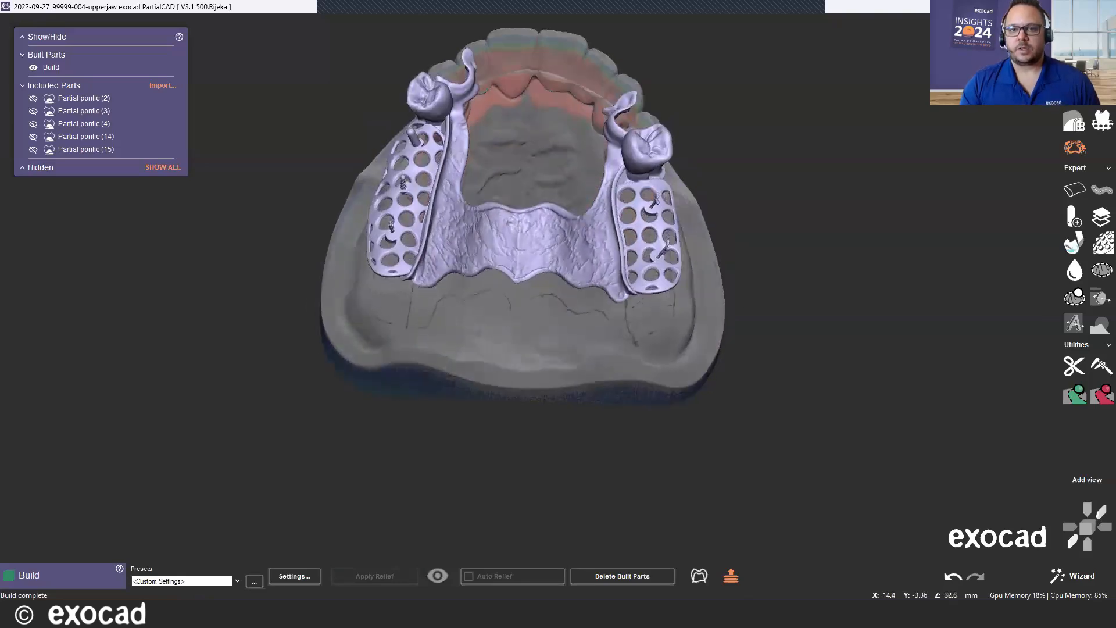
pyautogui.click(730, 577)
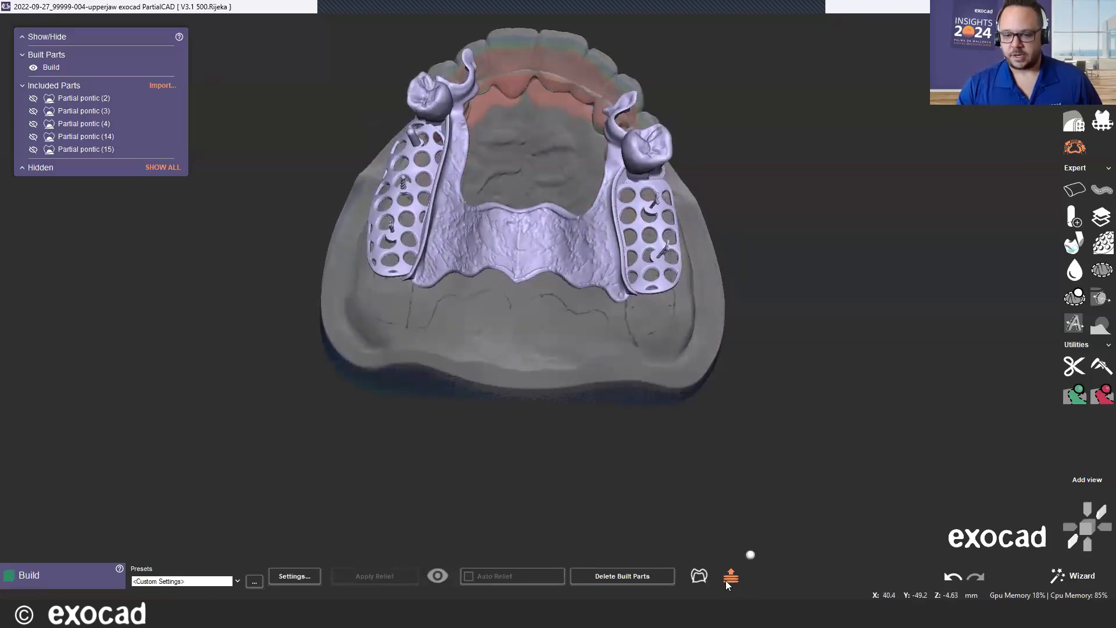
pyautogui.moveTo(441, 140); pyautogui.dragTo(504, 290, button='right')
pyautogui.moveTo(519, 199); pyautogui.dragTo(514, 162, button='right')
pyautogui.moveTo(539, 362)
pyautogui.mouseDown(button='right')
pyautogui.moveTo(545, 395)
pyautogui.moveTo(534, 379)
pyautogui.mouseUp(button='right')
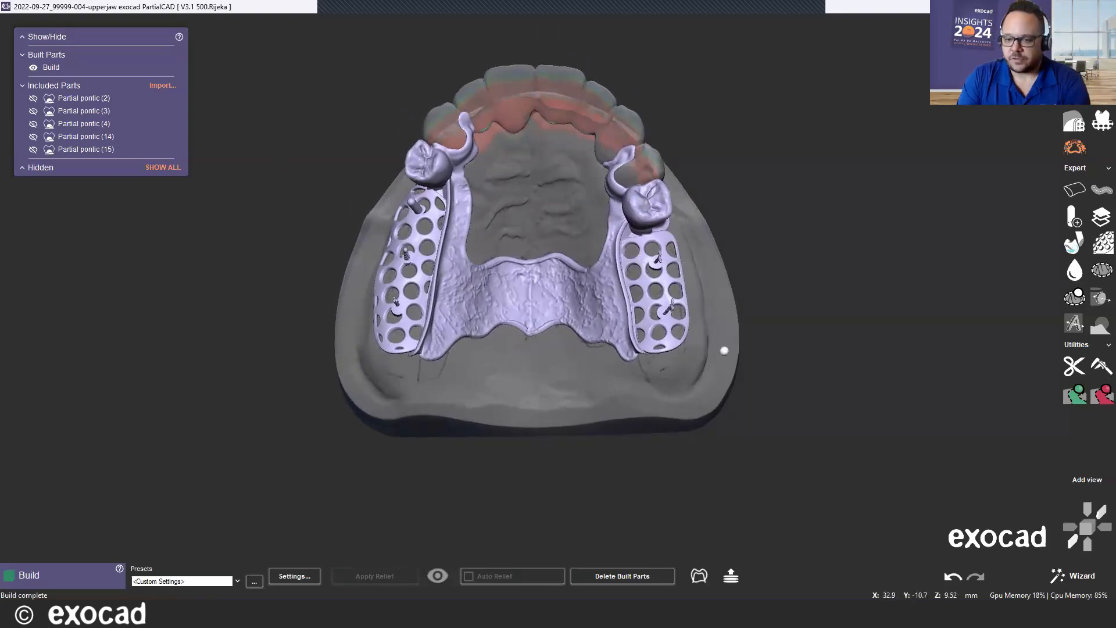
# Return to the wizard and finish the framework design without saving the modified file.
pyautogui.click(1079, 575)
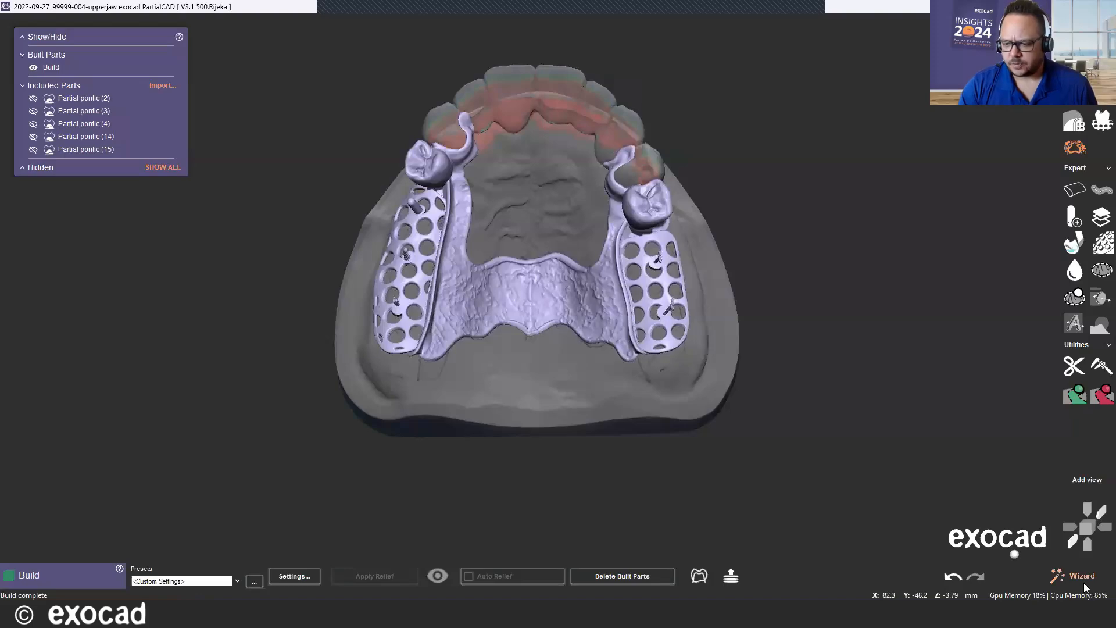
pyautogui.click(1086, 577)
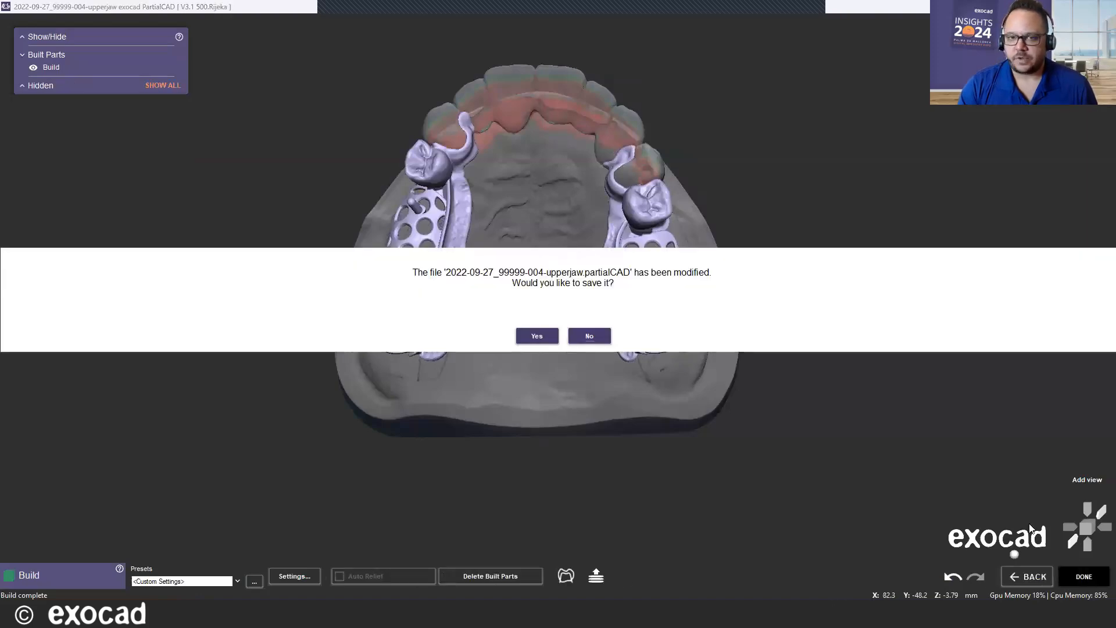
pyautogui.click(588, 336)
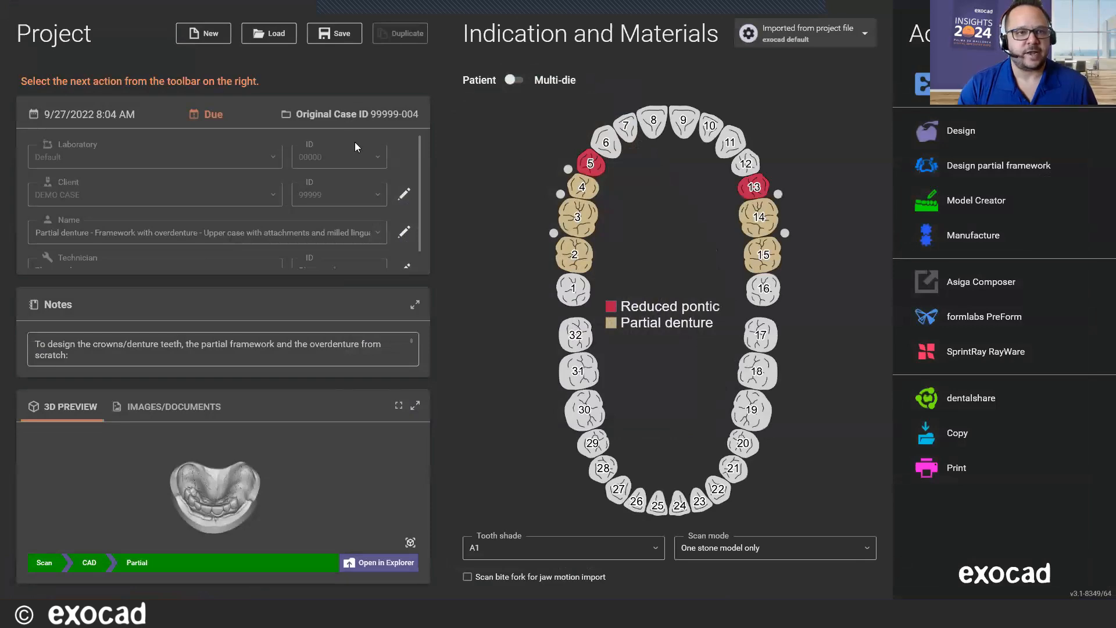
# Load the Upper Partial QuickSnap demo project and review the partial denture parameters of tooth 3.
pyautogui.click(210, 35)
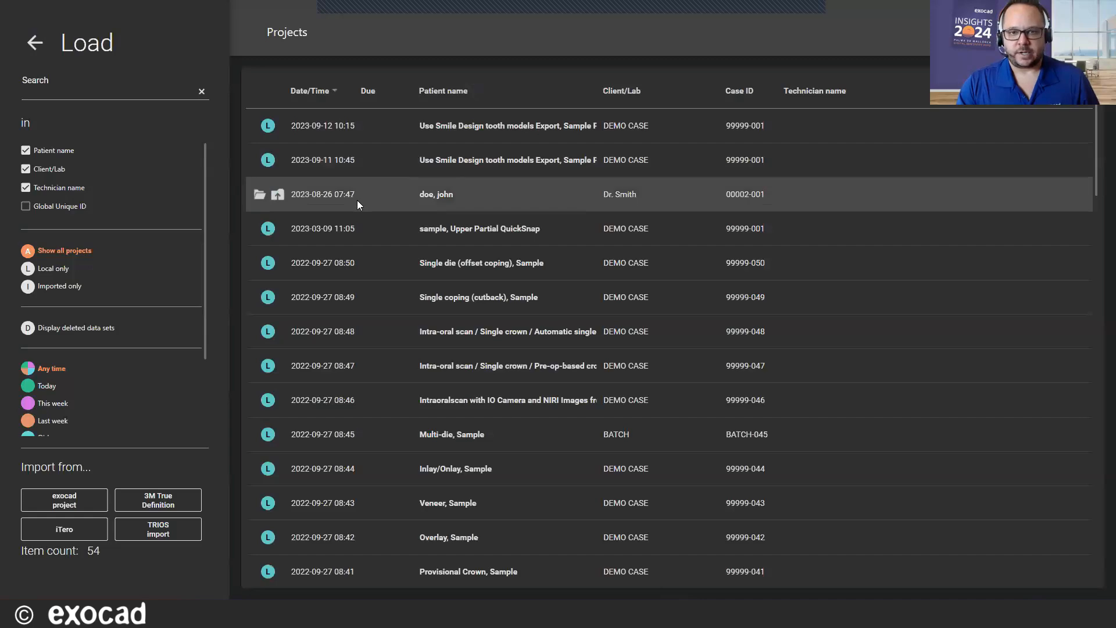
pyautogui.click(458, 227)
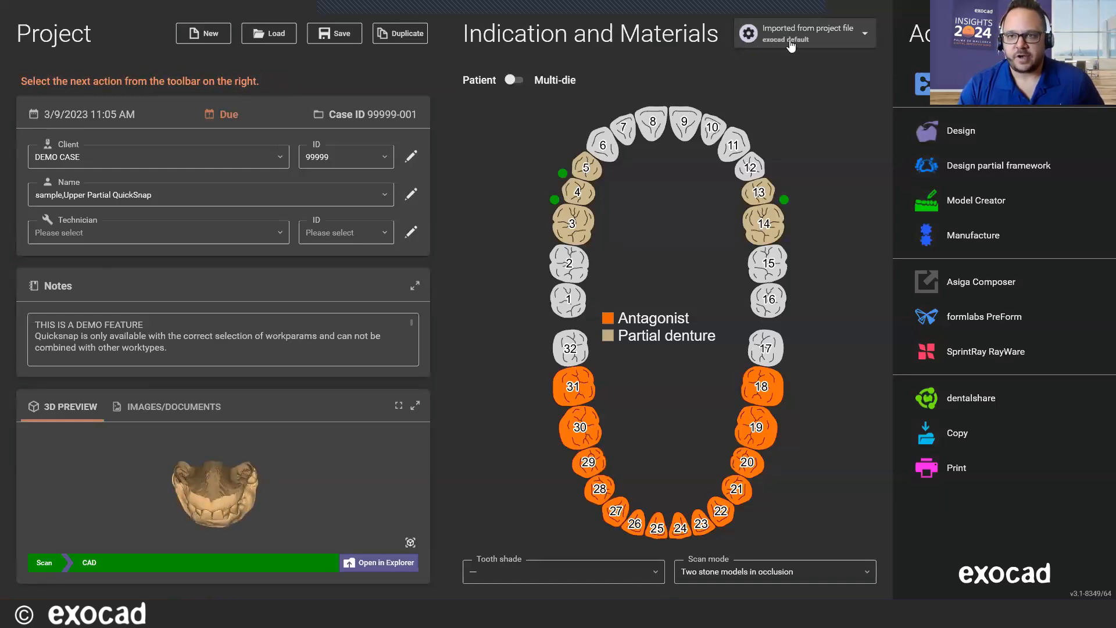
pyautogui.click(567, 224)
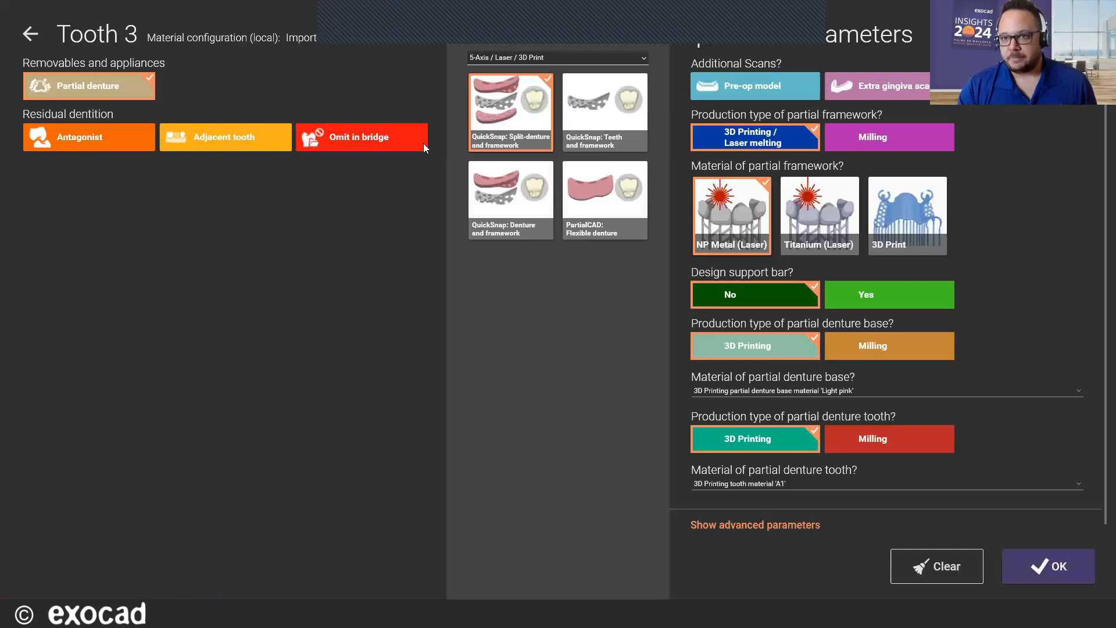
pyautogui.click(35, 36)
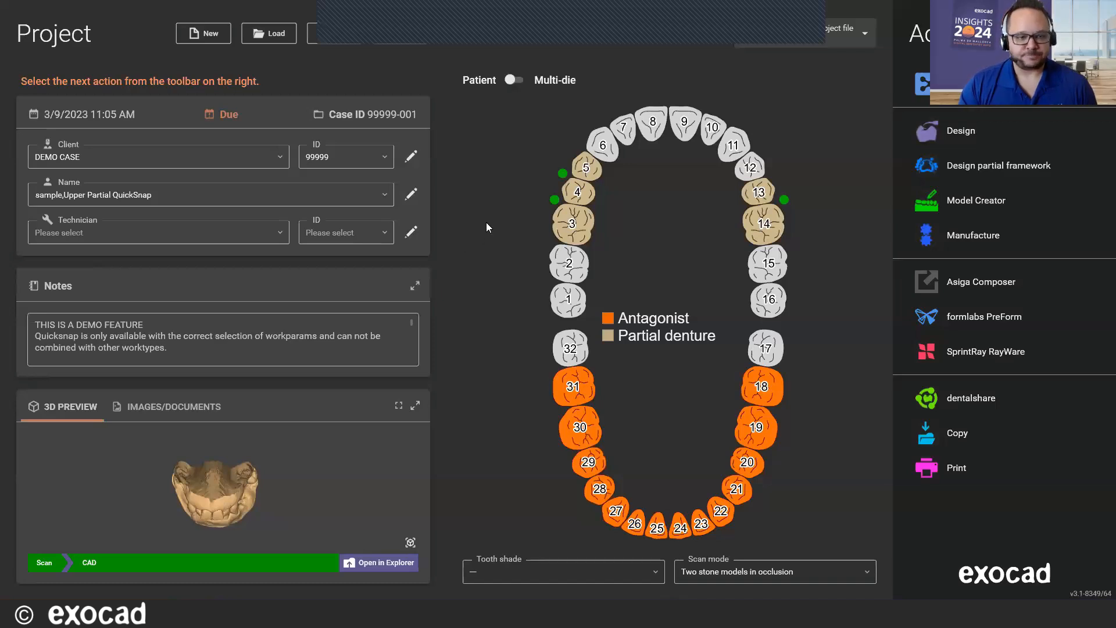
# Start the partial framework design for the QuickSnap project and block out the upper model's undercuts.
pyautogui.click(942, 164)
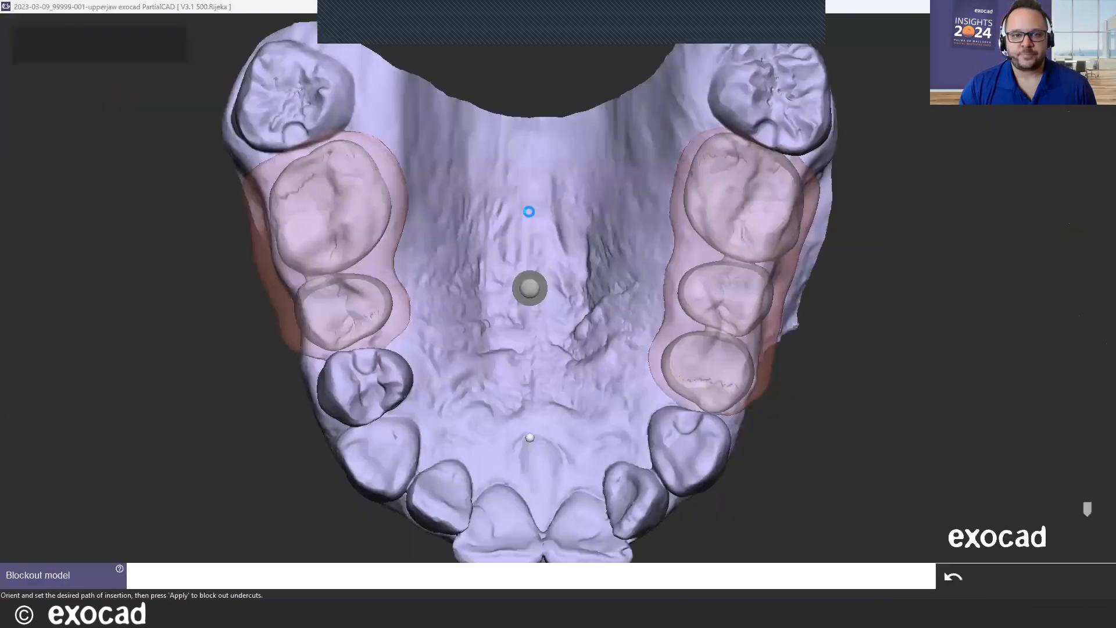
pyautogui.scroll(-3, 525, 212)
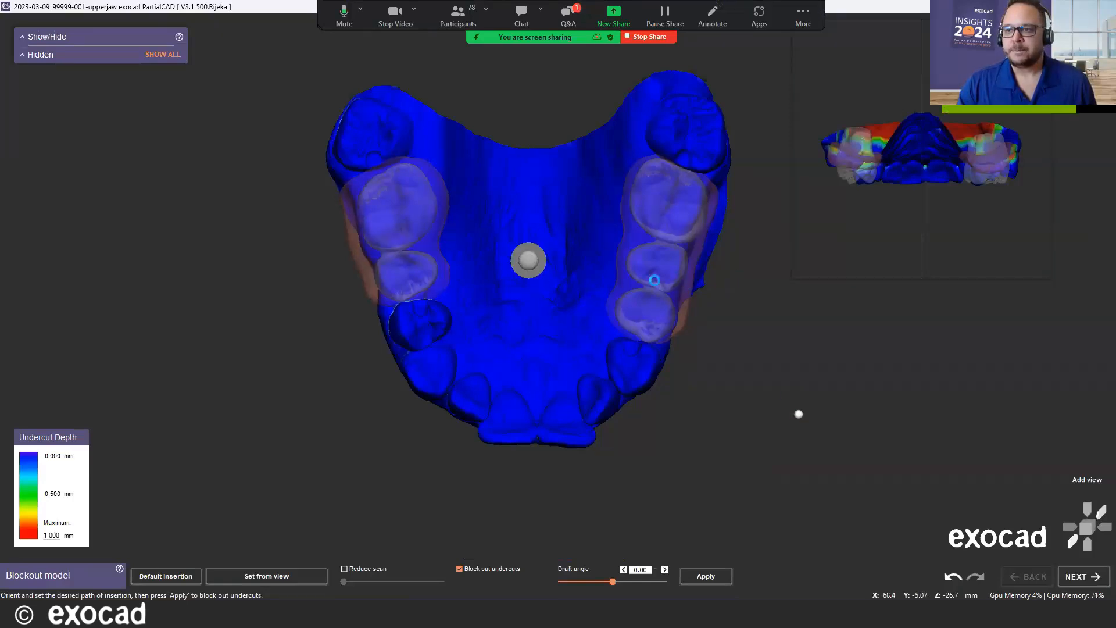
pyautogui.moveTo(418, 301); pyautogui.dragTo(423, 297, button='right')
pyautogui.scroll(5, 423, 297)
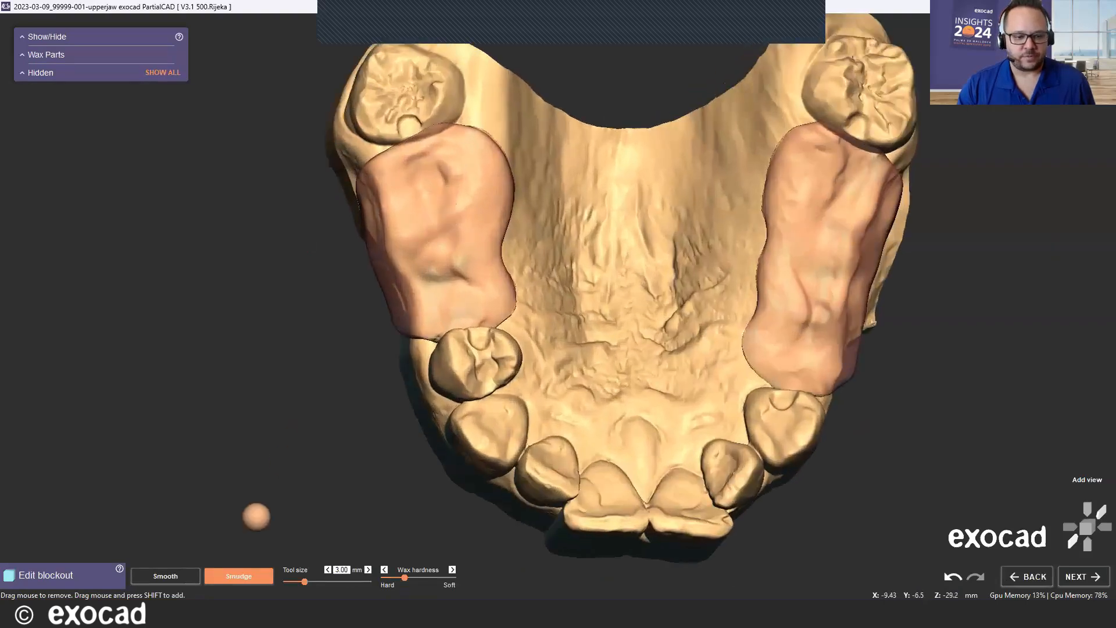
# Try smudging the blockout wax on the saddle behind the canine with a 3.75 mm tool, and undo the stroke.
pyautogui.keyDown('ctrl'); pyautogui.scroll(3, 425, 174); pyautogui.keyUp('ctrl')
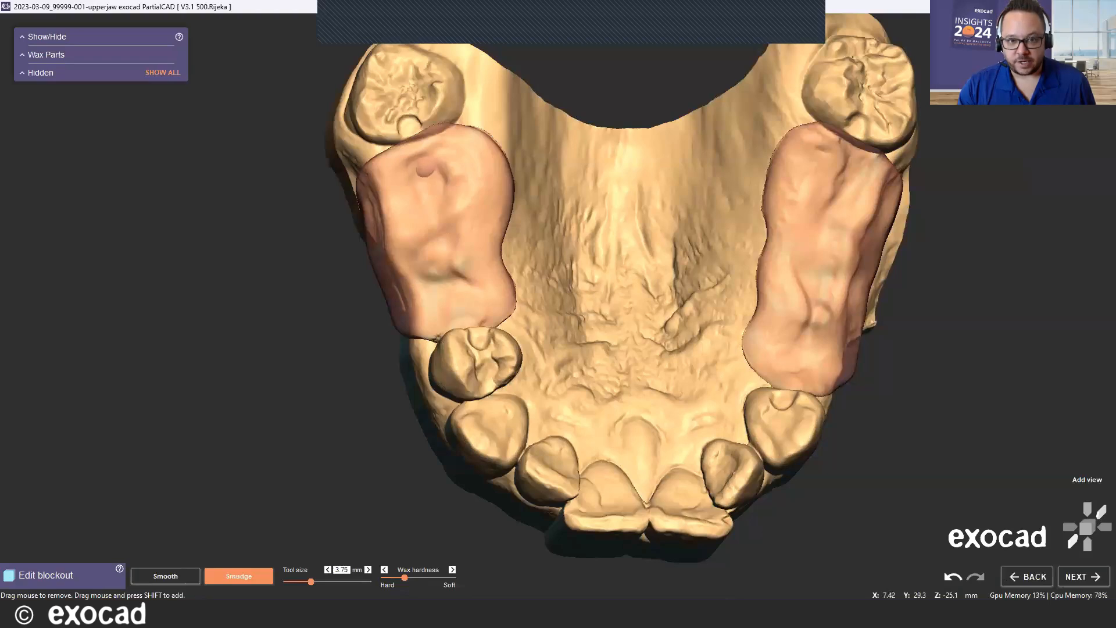
pyautogui.moveTo(425, 169); pyautogui.dragTo(432, 211)
pyautogui.moveTo(436, 286); pyautogui.dragTo(494, 240, button='right')
pyautogui.moveTo(364, 239); pyautogui.dragTo(384, 277)
pyautogui.scroll(-3, 340, 218)
pyautogui.hotkey('ctrl', 'z')
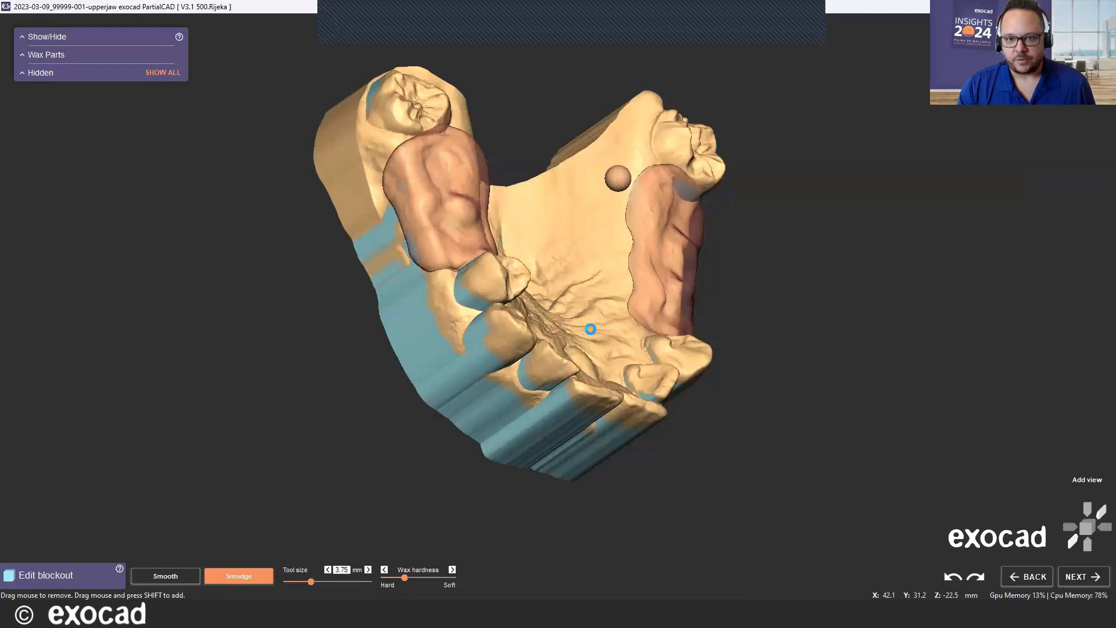
pyautogui.rightClick(733, 231)
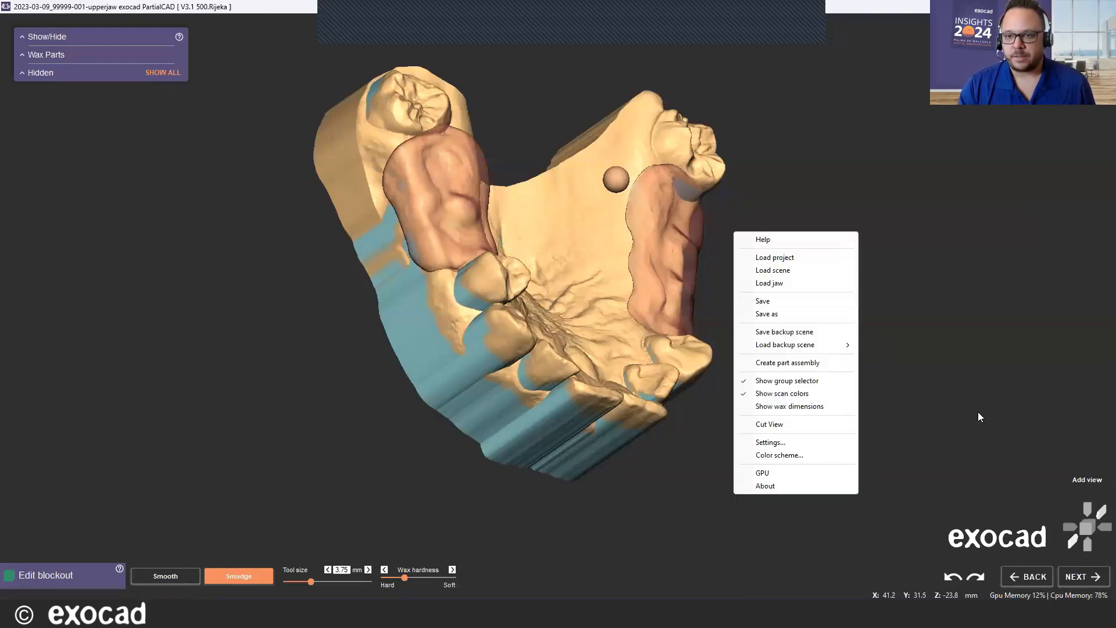
pyautogui.click(978, 413)
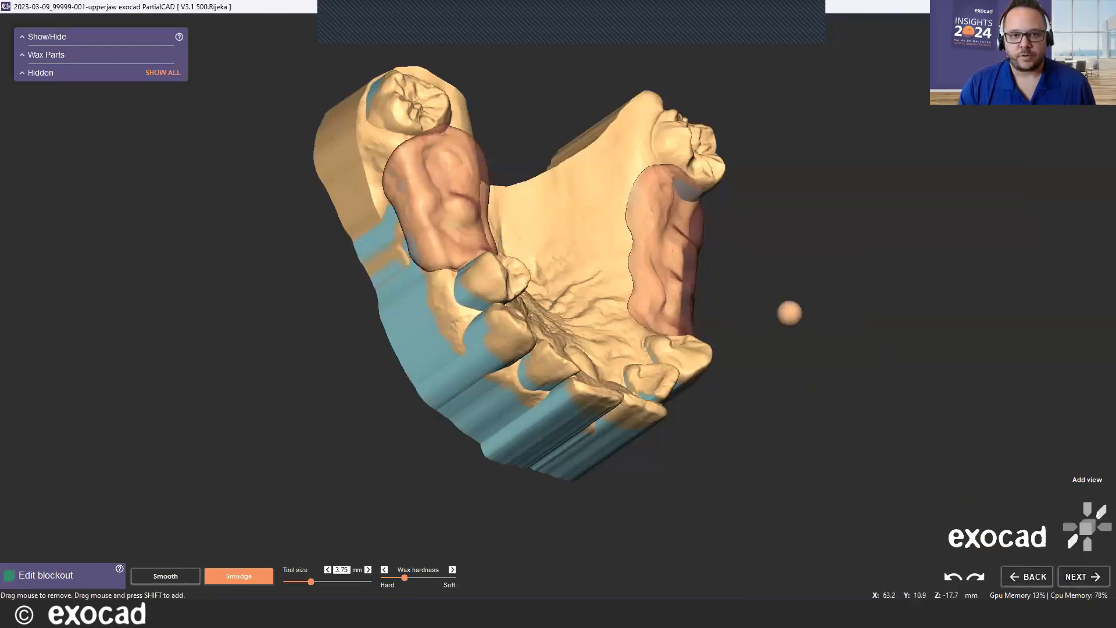
# Set the Smudge tool size to 4.50 mm and remove blockout from the buccal undercut of the molar on the premolar side.
pyautogui.moveTo(659, 366); pyautogui.dragTo(581, 401, button='right')
pyautogui.moveTo(290, 418)
pyautogui.mouseDown(button='right')
pyautogui.moveTo(349, 250)
pyautogui.moveTo(346, 265)
pyautogui.moveTo(364, 253)
pyautogui.mouseUp(button='right')
pyautogui.scroll(2, 364, 253)
pyautogui.scroll(4, 362, 251)
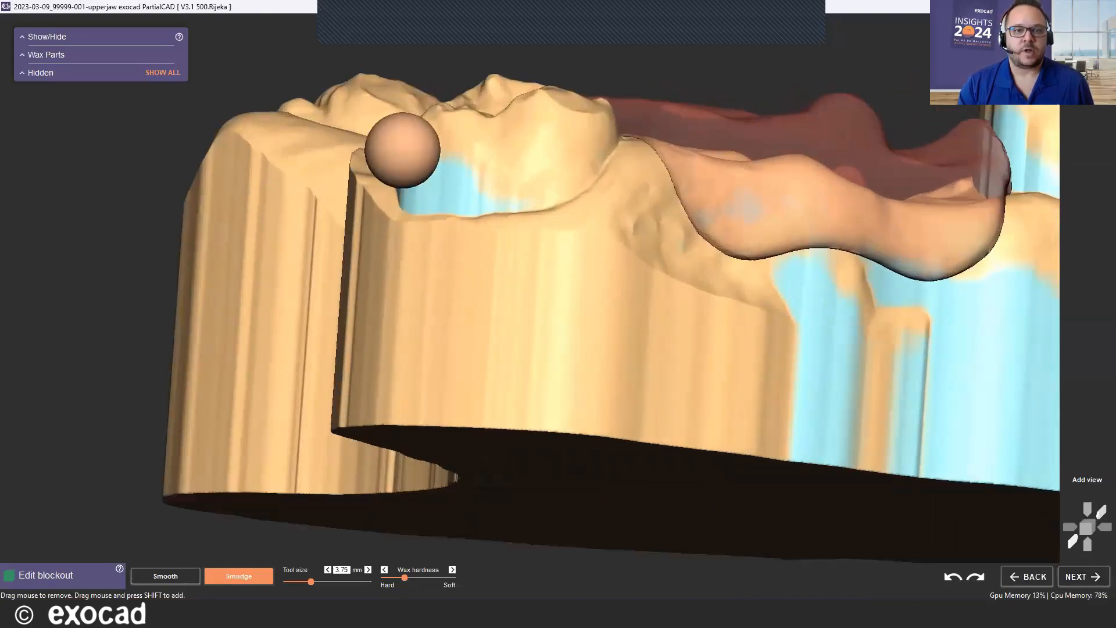
pyautogui.keyDown('ctrl'); pyautogui.scroll(3, 393, 145); pyautogui.keyUp('ctrl')
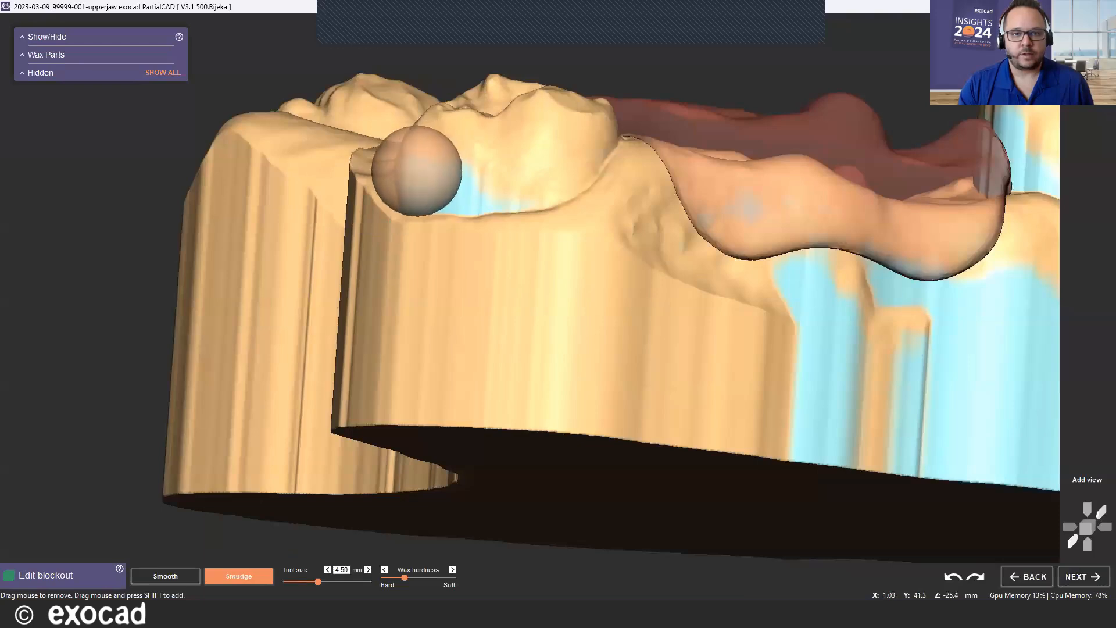
pyautogui.click(1083, 576)
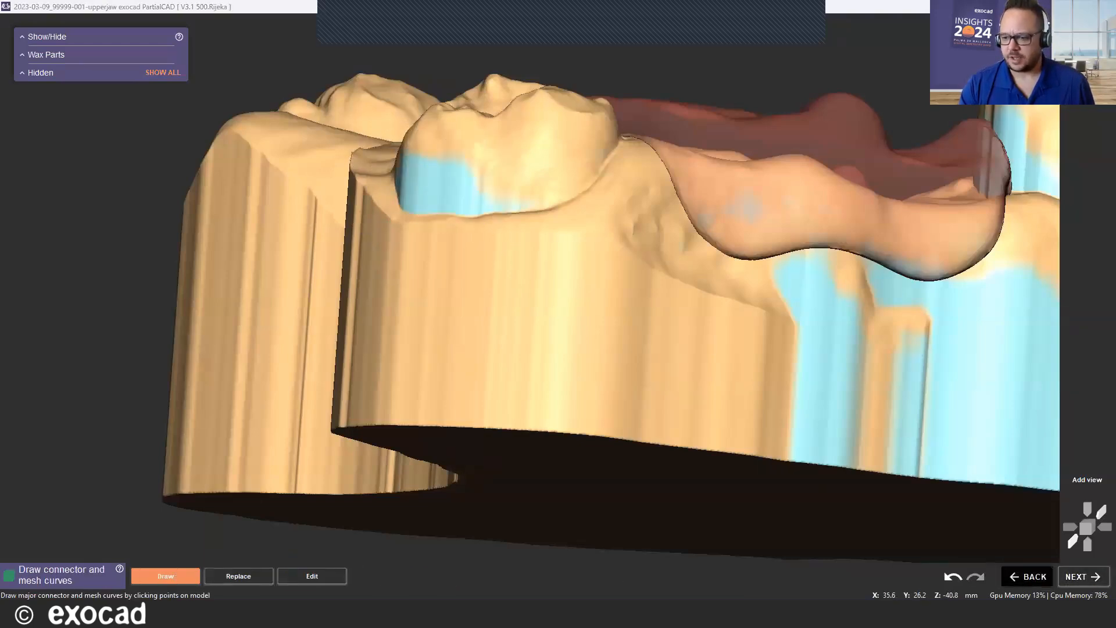
pyautogui.click(1026, 576)
pyautogui.scroll(-1, 558, 146)
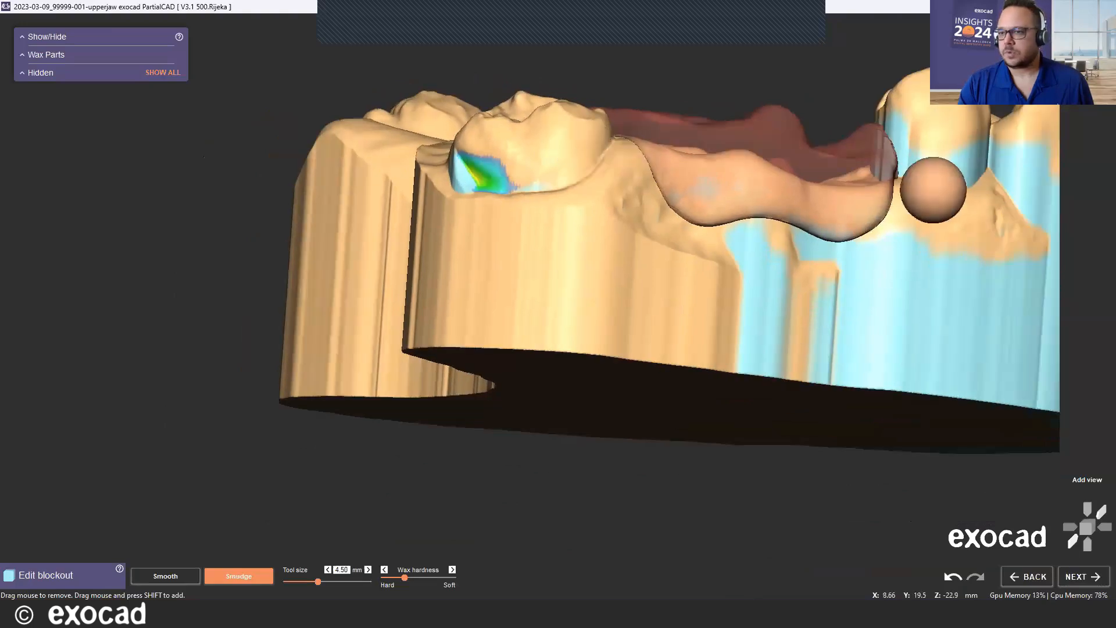
# Smudge away the blockout on the buccal undercut of the premolar in front of the same saddle.
pyautogui.moveTo(929, 192); pyautogui.dragTo(911, 124, button='right')
pyautogui.scroll(1, 912, 125)
pyautogui.moveTo(881, 142)
pyautogui.mouseDown()
pyautogui.moveTo(914, 182)
pyautogui.moveTo(941, 182)
pyautogui.moveTo(960, 131)
pyautogui.mouseUp()
pyautogui.scroll(-1, 960, 130)
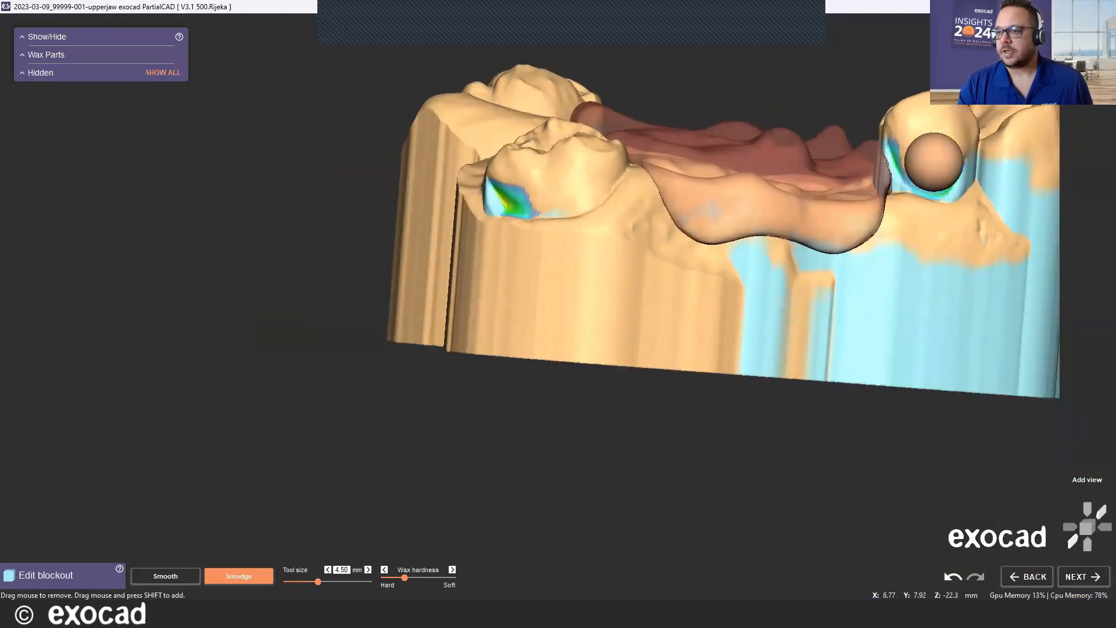
pyautogui.scroll(-1, 791, 114)
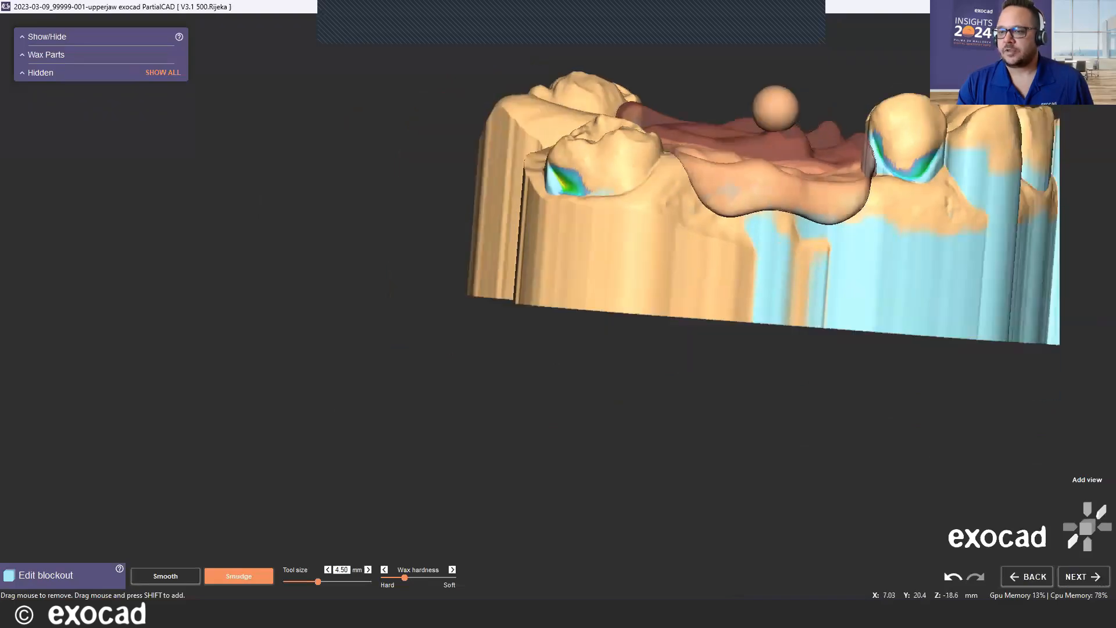
# Remove blockout from the buccal undercuts of the canine and molar bordering the opposite saddle.
pyautogui.moveTo(774, 187); pyautogui.dragTo(902, 142, button='right')
pyautogui.scroll(1, 902, 138)
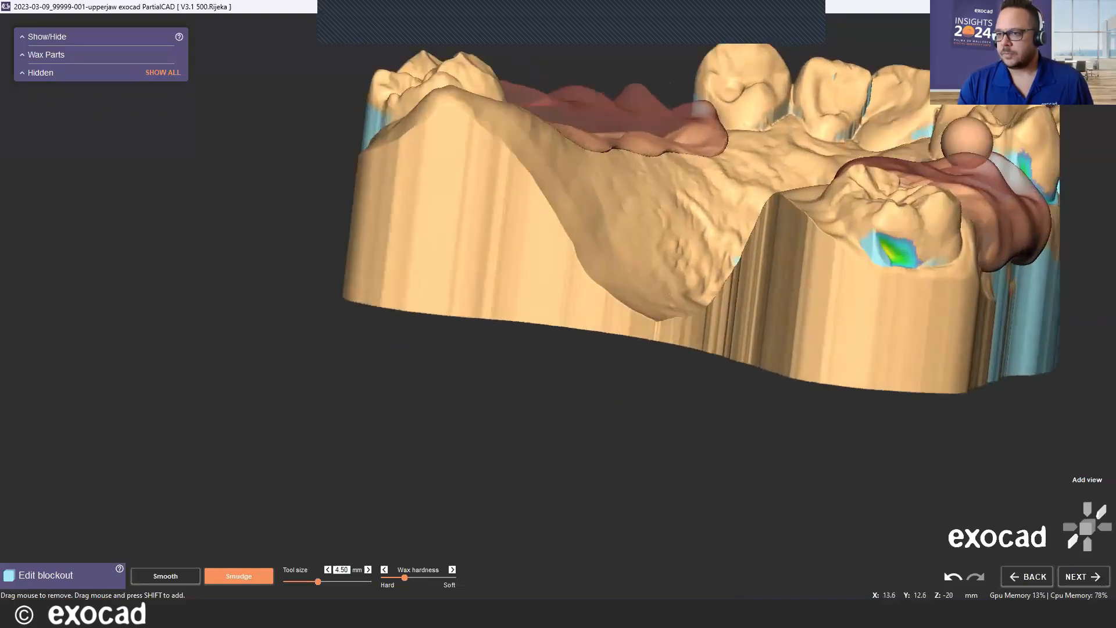
pyautogui.scroll(-1, 836, 65)
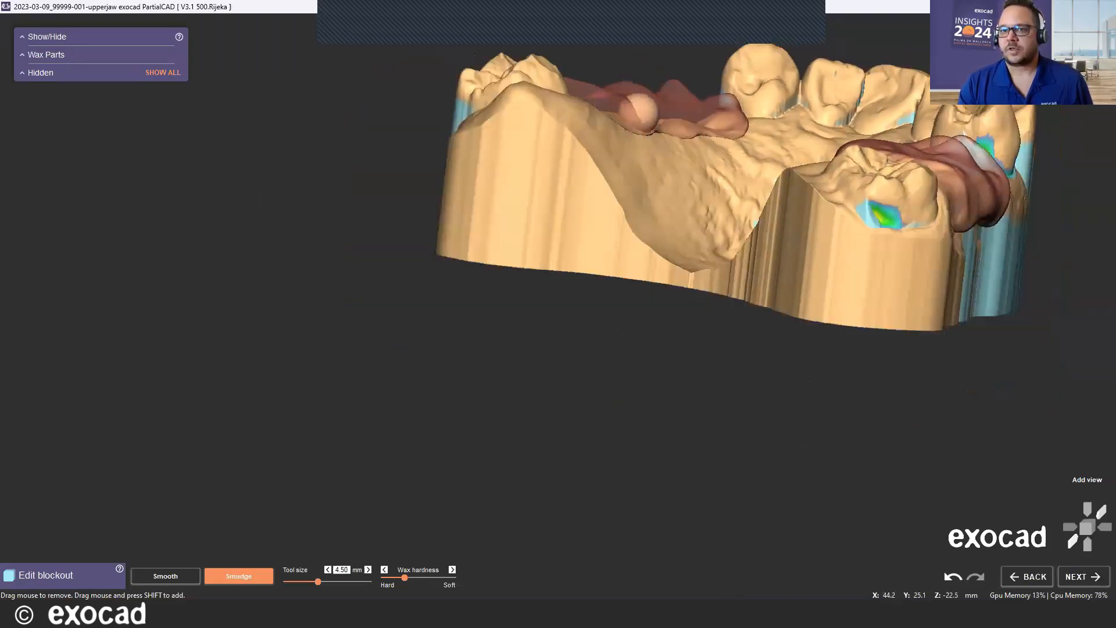
pyautogui.moveTo(642, 111)
pyautogui.mouseDown(button='right')
pyautogui.moveTo(654, 218)
pyautogui.moveTo(738, 131)
pyautogui.moveTo(663, 90)
pyautogui.mouseUp(button='right')
pyautogui.scroll(2, 717, 155)
pyautogui.moveTo(852, 167); pyautogui.dragTo(296, 140, button='right')
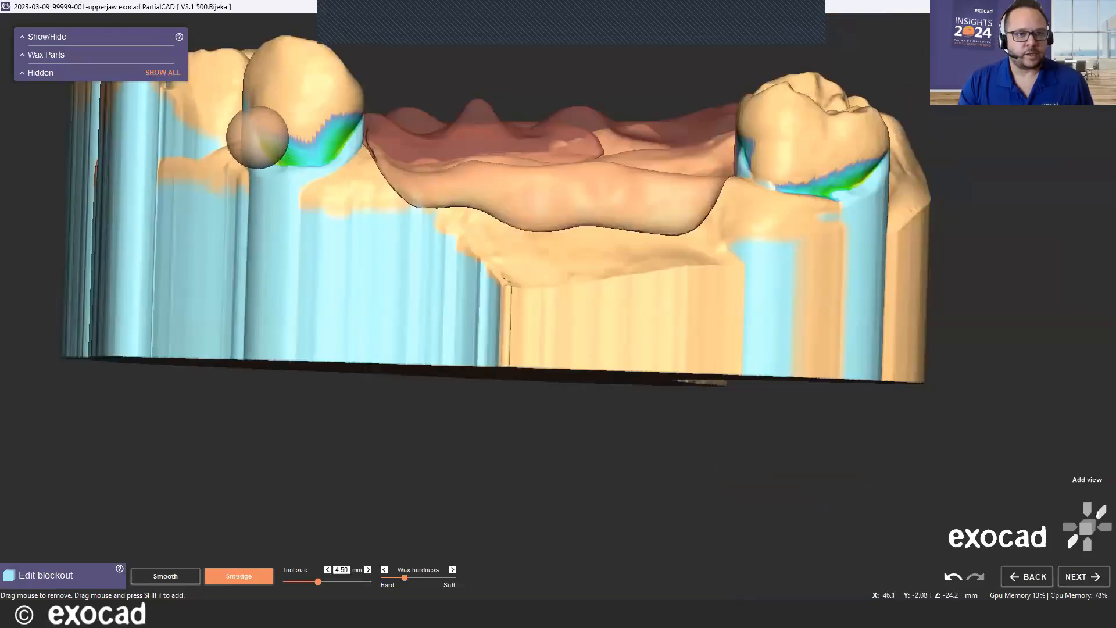
pyautogui.scroll(-2, 273, 105)
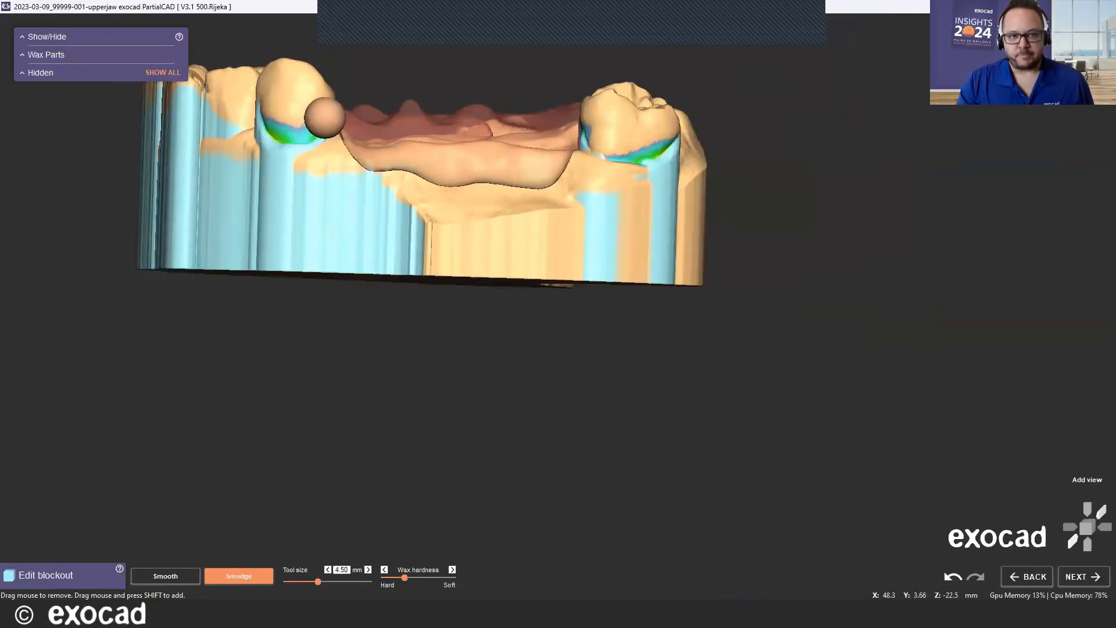
pyautogui.scroll(2, 323, 115)
# Check the blockout around the premolar's palatal side and over the whole arch, and continue to drawing the connector and mesh curves.
pyautogui.moveTo(346, 196)
pyautogui.mouseDown(button='right')
pyautogui.moveTo(480, 187)
pyautogui.moveTo(598, 87)
pyautogui.moveTo(515, 219)
pyautogui.moveTo(538, 380)
pyautogui.mouseUp(button='right')
pyautogui.scroll(5, 605, 261)
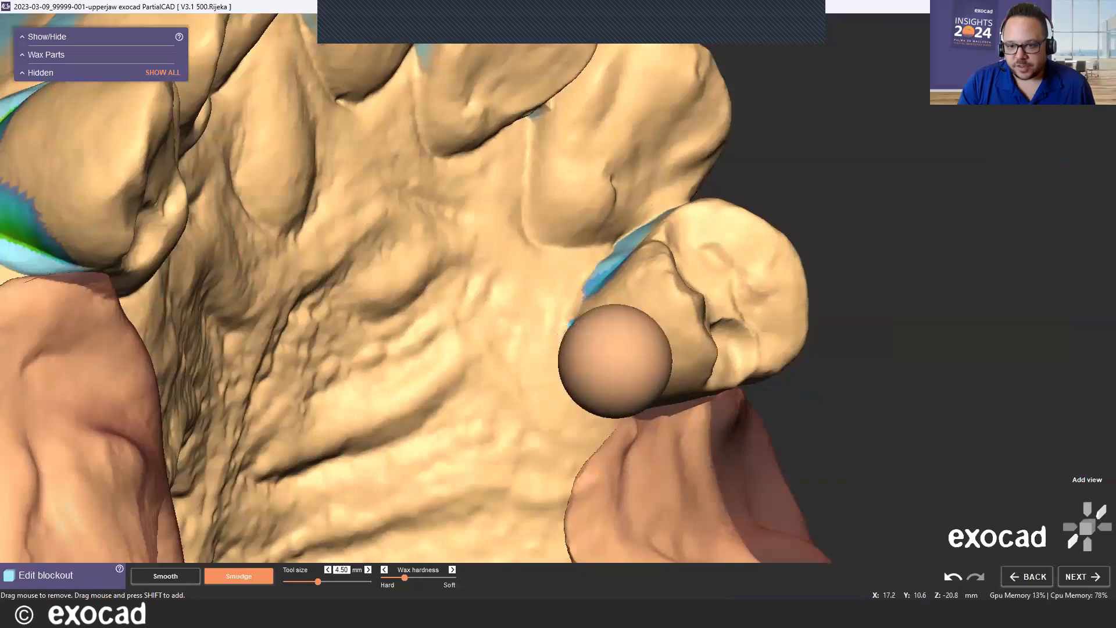
pyautogui.scroll(-4, 667, 394)
pyautogui.moveTo(365, 232); pyautogui.dragTo(328, 227, button='right')
pyautogui.scroll(-4, 383, 227)
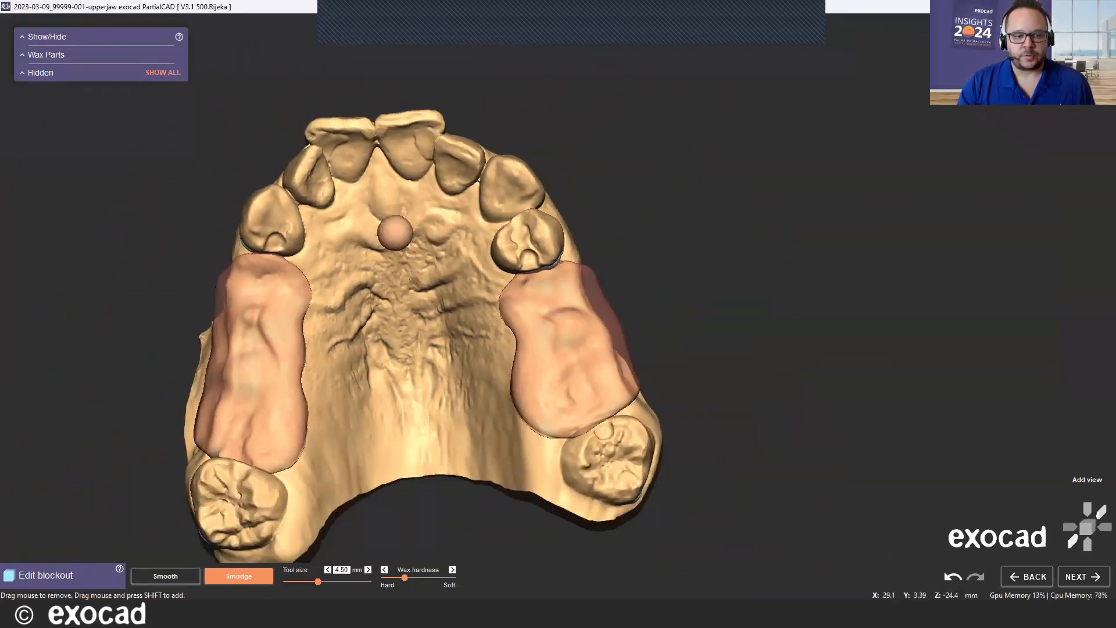
pyautogui.moveTo(531, 309)
pyautogui.mouseDown(button='right')
pyautogui.moveTo(567, 354)
pyautogui.moveTo(526, 305)
pyautogui.mouseUp(button='right')
pyautogui.moveTo(526, 342)
pyautogui.mouseDown(button='right')
pyautogui.moveTo(491, 352)
pyautogui.moveTo(541, 358)
pyautogui.moveTo(518, 365)
pyautogui.mouseUp(button='right')
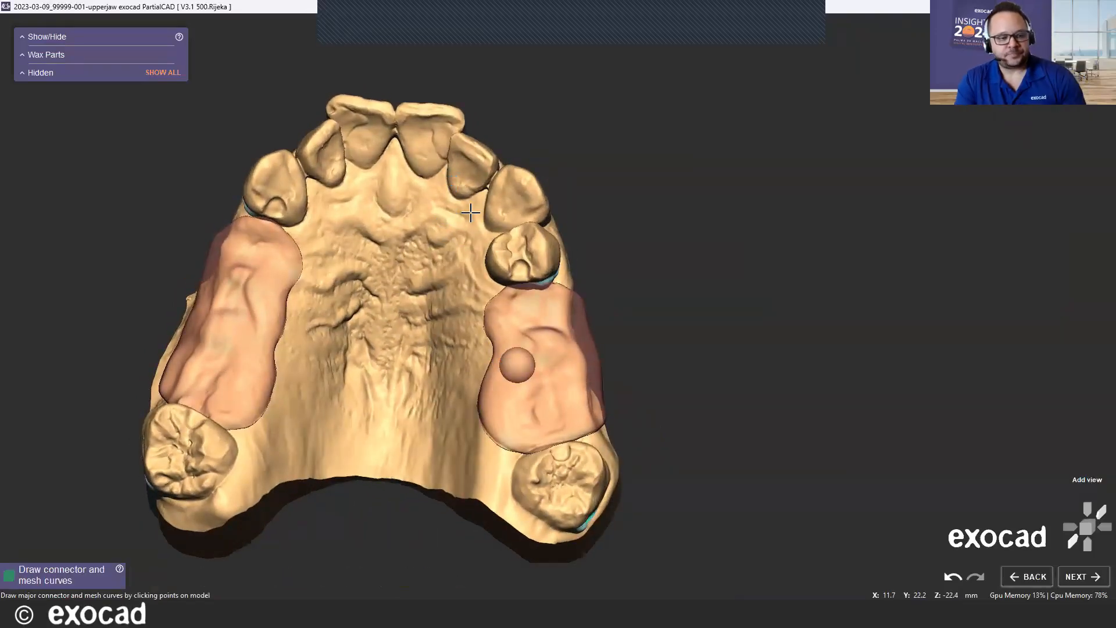
# Begin a mesh outline along the buccal edge of the saddle wax between the canine and the molar.
pyautogui.scroll(-4, 461, 248)
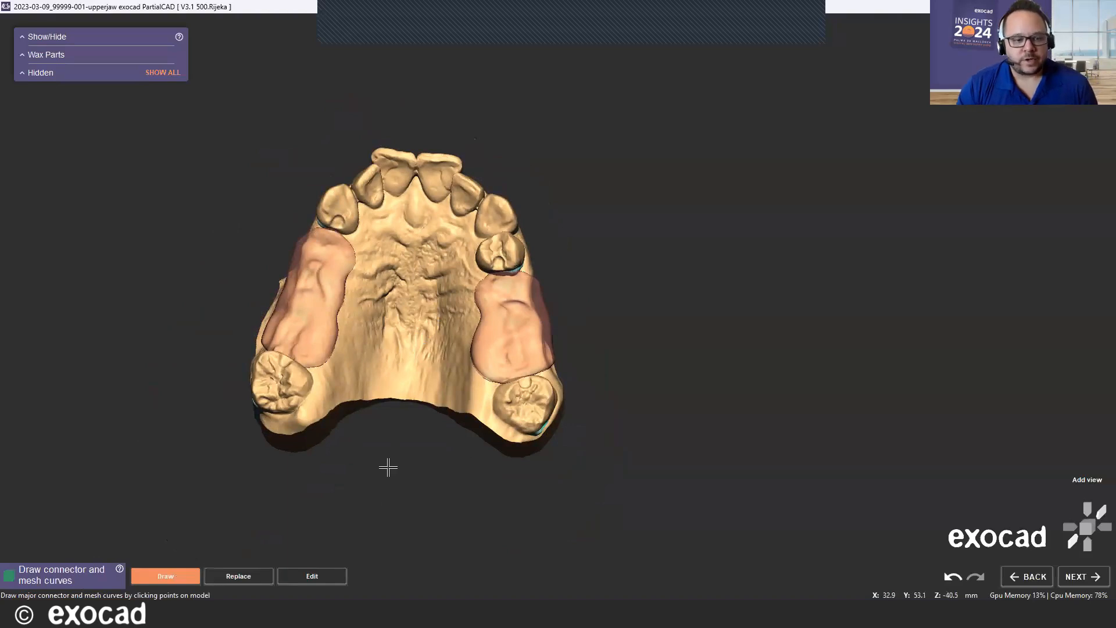
pyautogui.moveTo(388, 475); pyautogui.dragTo(472, 440, button='middle')
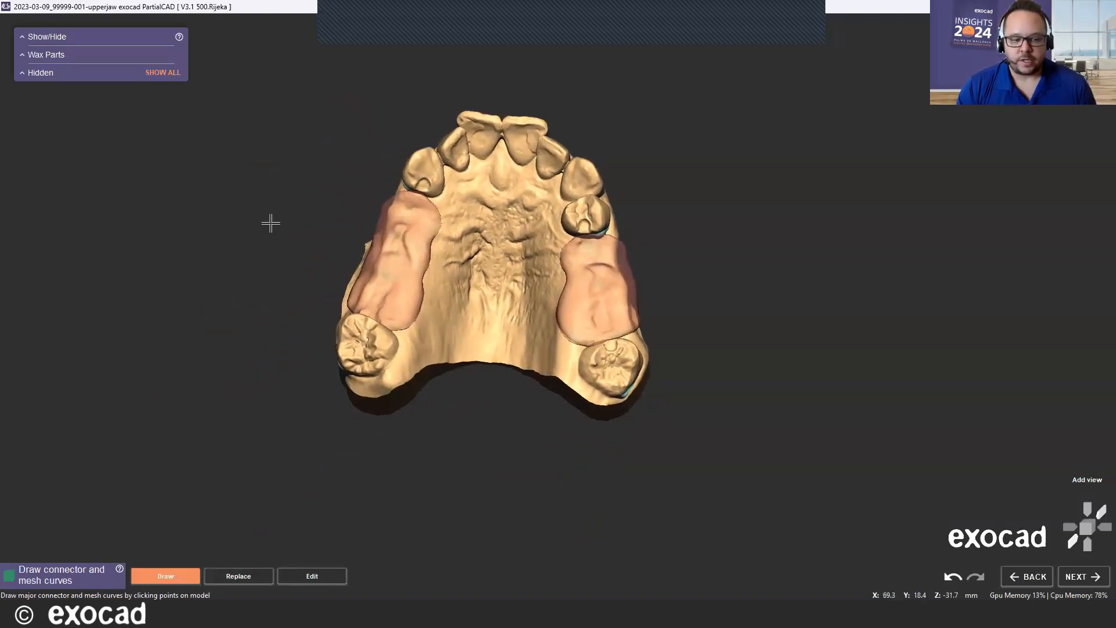
pyautogui.moveTo(384, 251); pyautogui.dragTo(455, 214, button='right')
pyautogui.scroll(7, 456, 212)
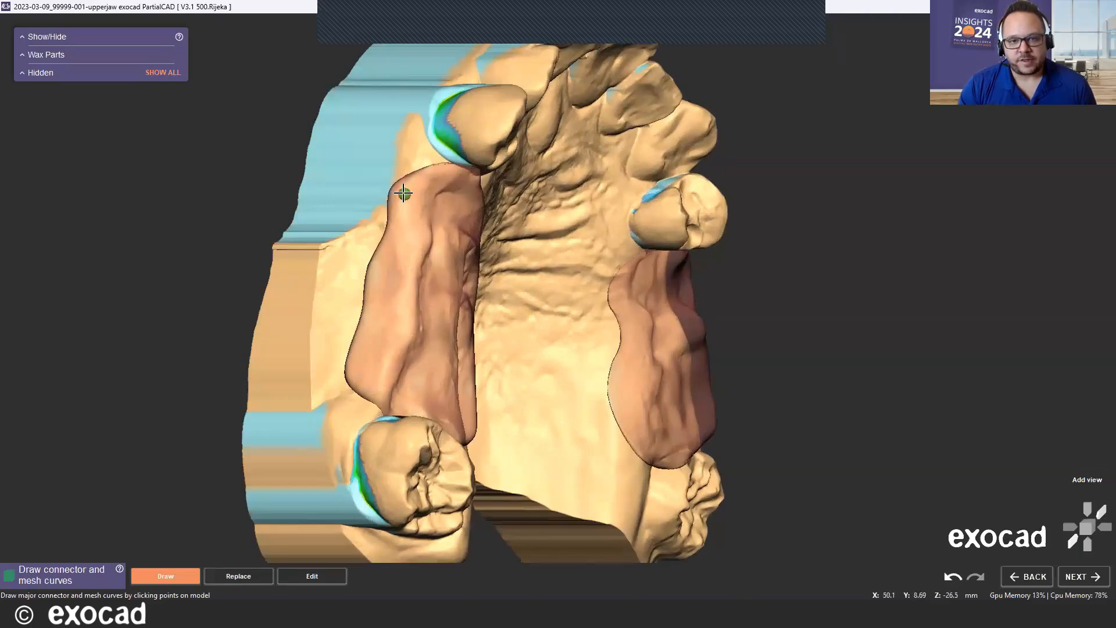
pyautogui.click(396, 237)
pyautogui.click(379, 278)
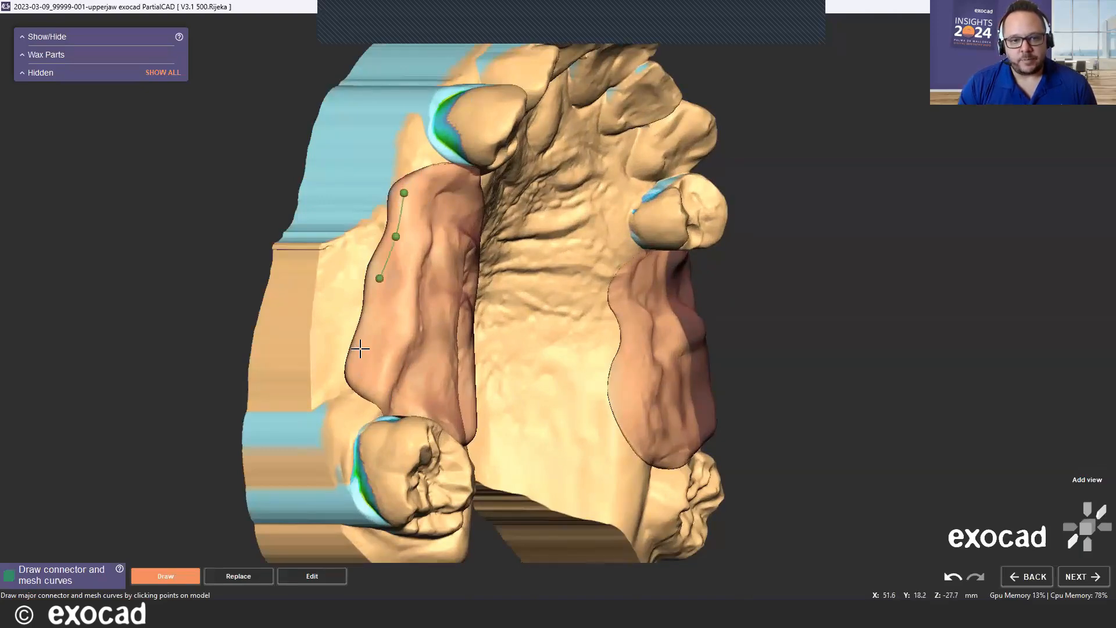
pyautogui.click(365, 384)
# Continue the mesh outline around the saddle's distal end beside the molar and onto its palatal edge.
pyautogui.moveTo(391, 380); pyautogui.dragTo(369, 405, button='right')
pyautogui.scroll(3, 383, 410)
pyautogui.click(383, 413)
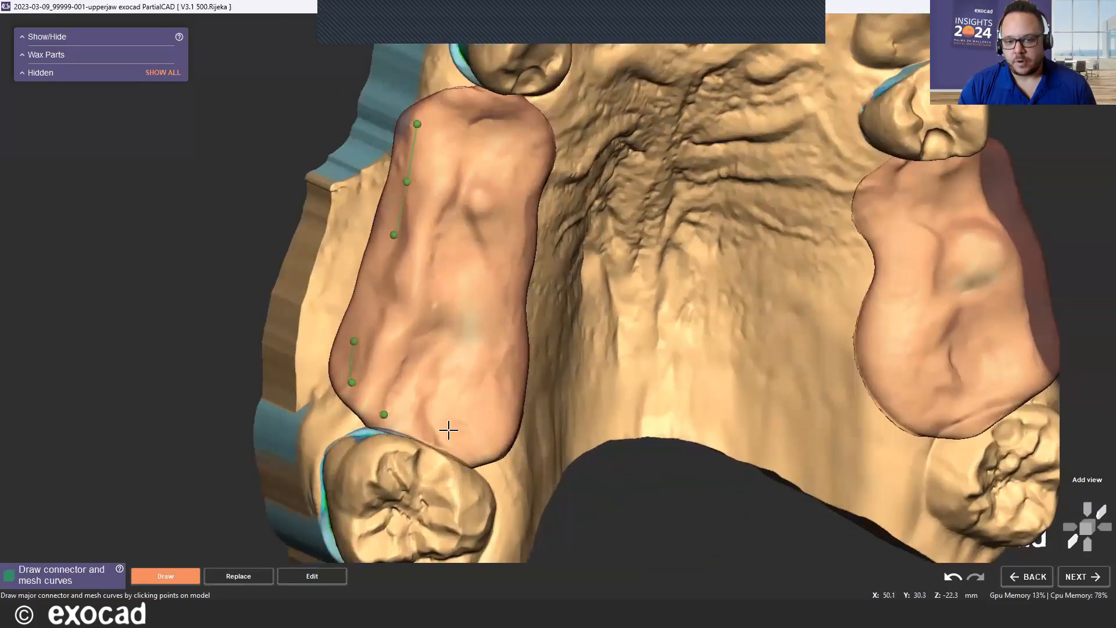
pyautogui.click(453, 440)
pyautogui.click(486, 443)
pyautogui.moveTo(533, 393); pyautogui.dragTo(428, 338, button='right')
pyautogui.click(527, 381)
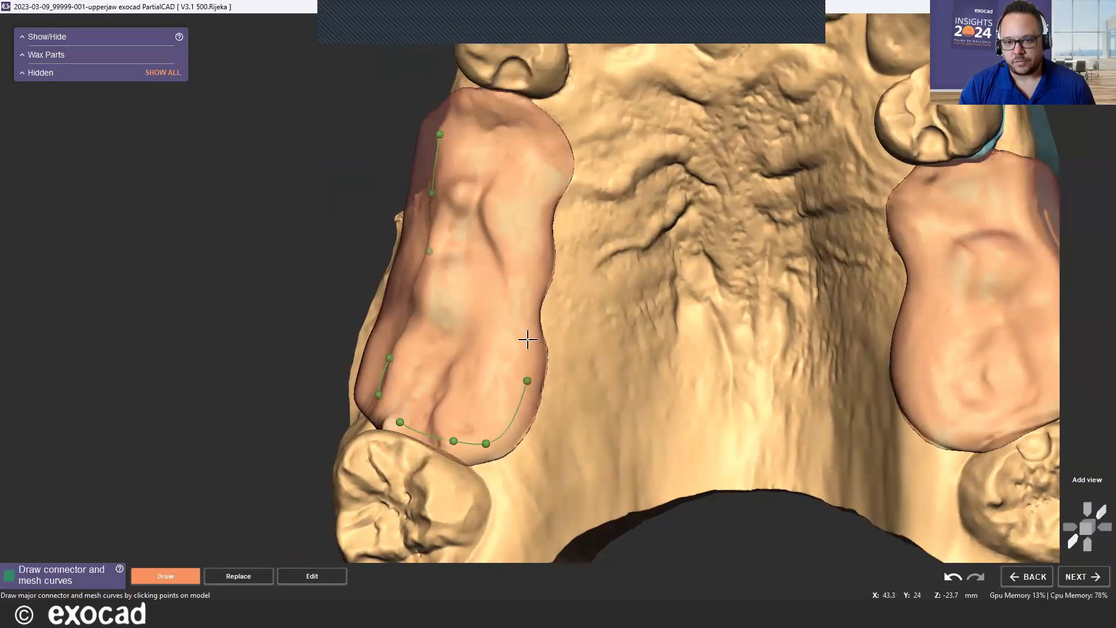
# Run the mesh outline forward along the saddle's palatal edge and close it behind the canine.
pyautogui.click(528, 340)
pyautogui.click(528, 301)
pyautogui.click(538, 275)
pyautogui.click(534, 245)
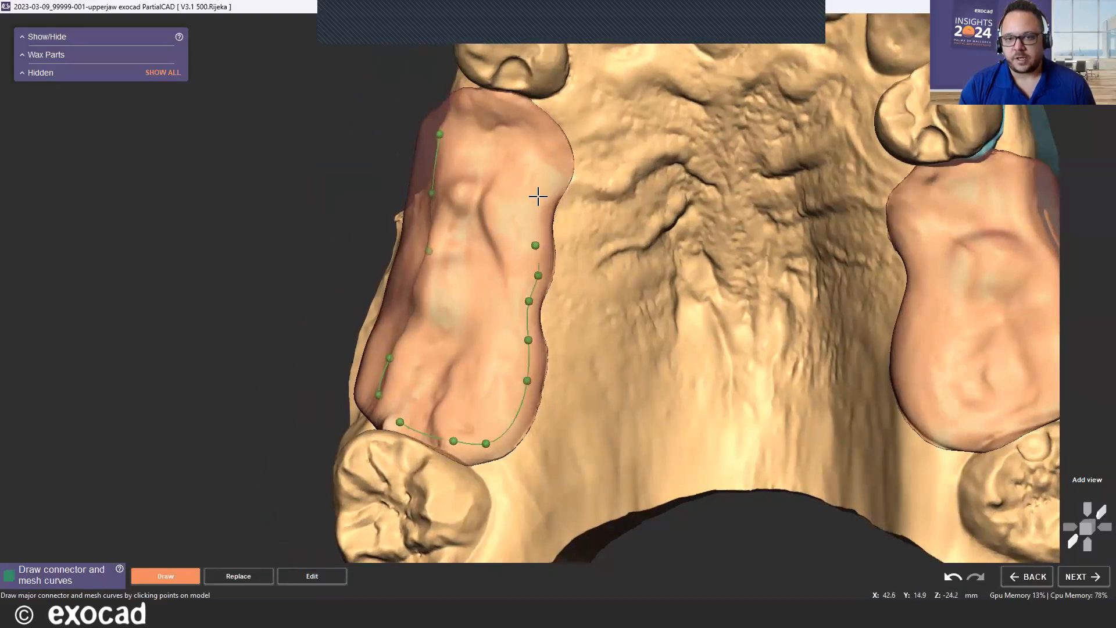
pyautogui.click(538, 196)
pyautogui.click(561, 155)
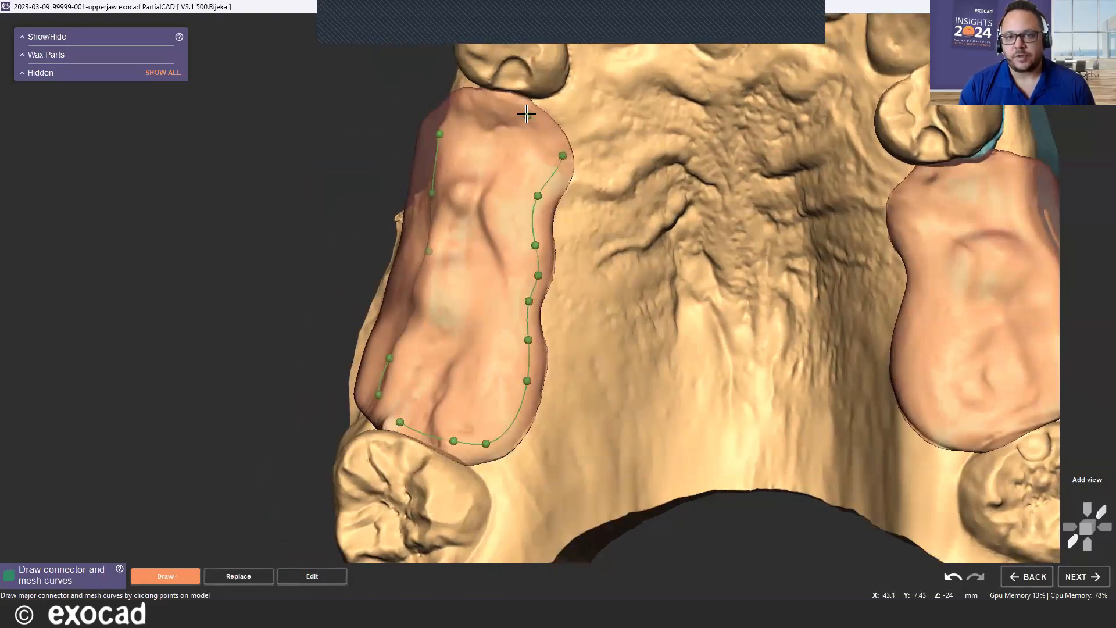
pyautogui.moveTo(494, 111); pyautogui.dragTo(532, 116, button='right')
pyautogui.scroll(3, 456, 102)
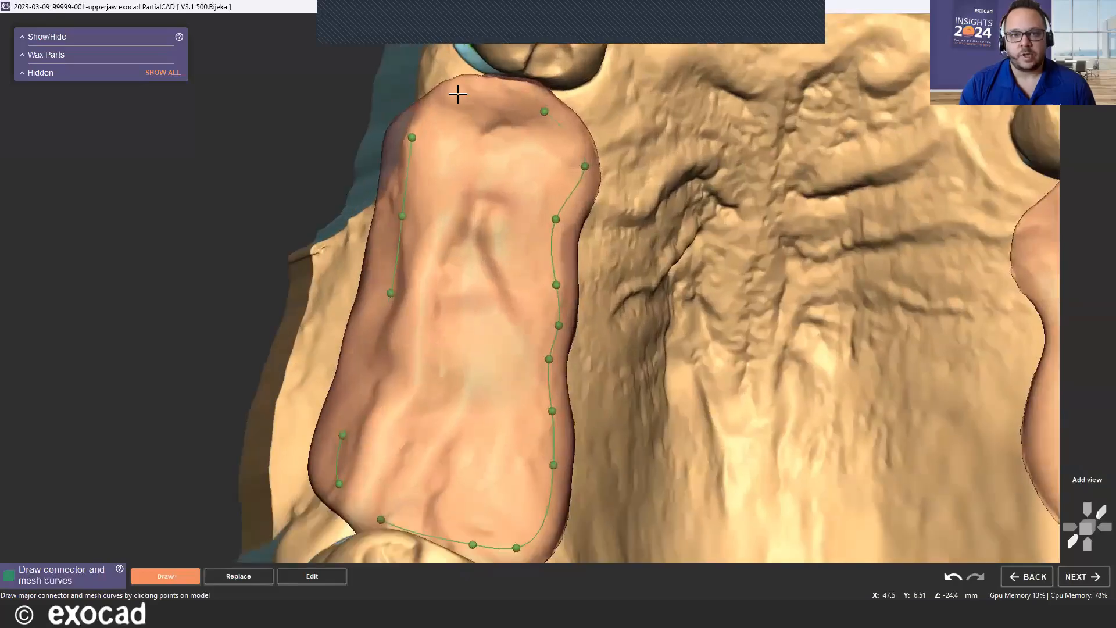
pyautogui.doubleClick(457, 94)
# Start a second mesh outline behind the premolar and place its points along the palatal edge of that saddle.
pyautogui.scroll(-5, 431, 170)
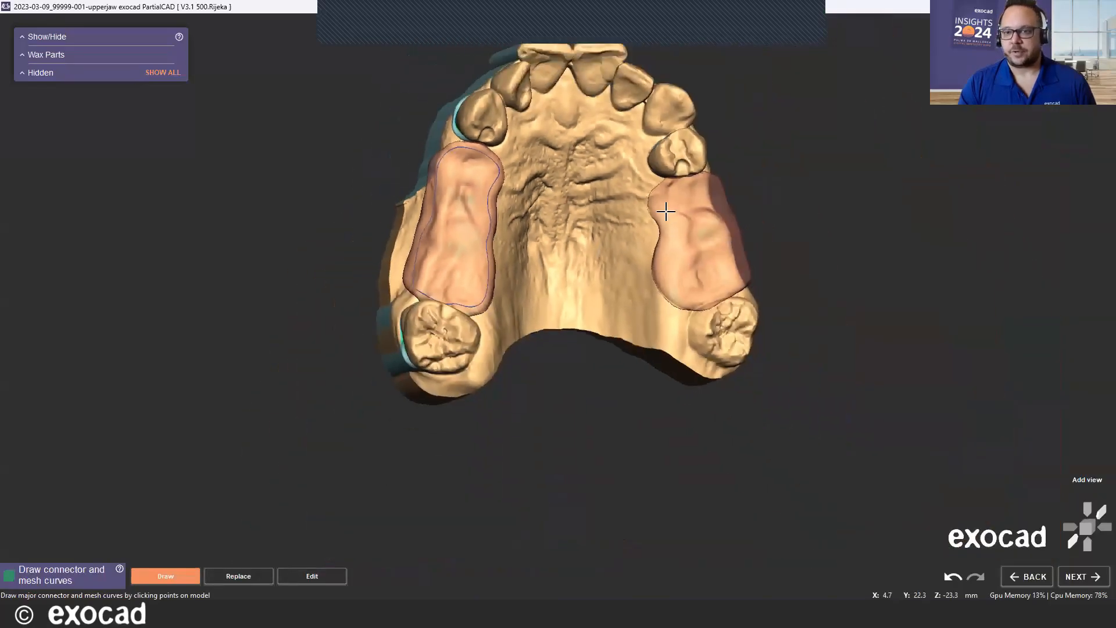
pyautogui.click(672, 173)
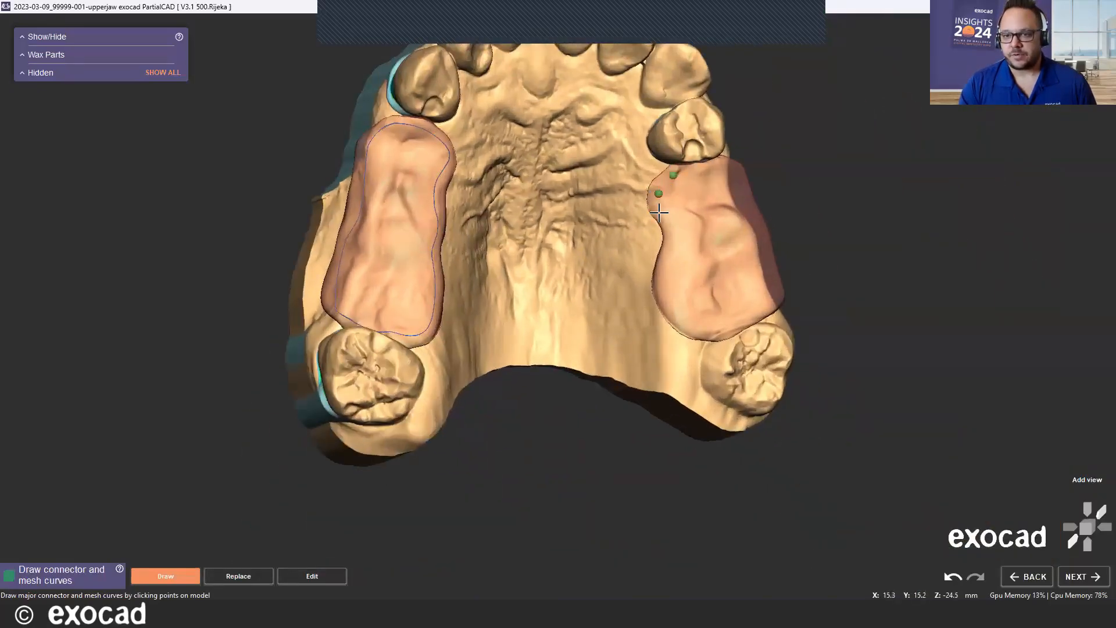
pyautogui.click(663, 214)
pyautogui.click(669, 241)
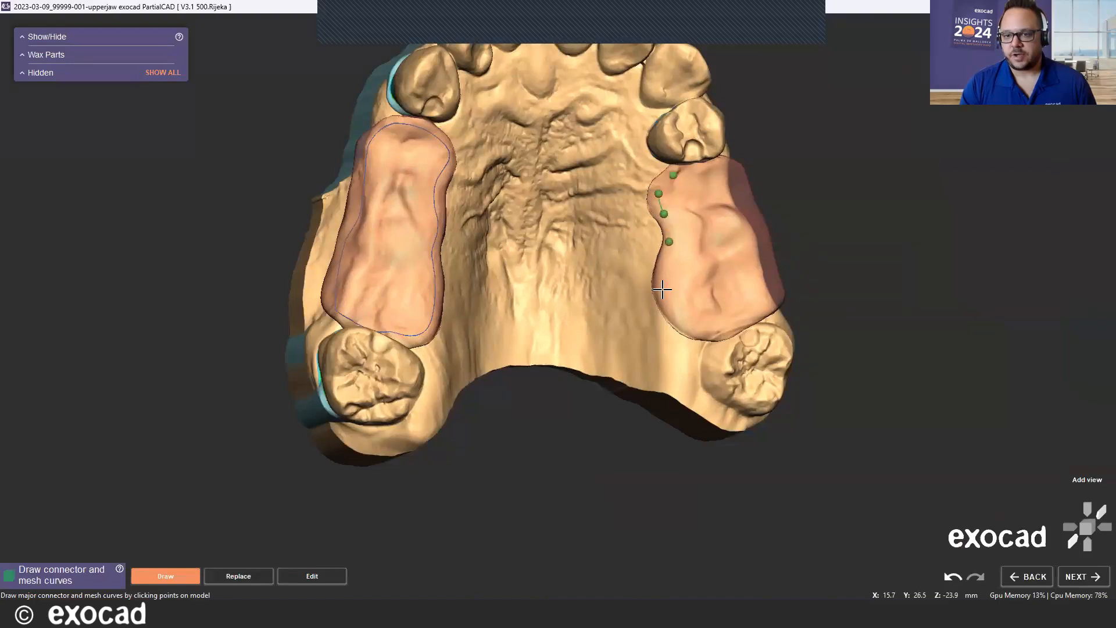
pyautogui.click(662, 289)
pyautogui.click(676, 316)
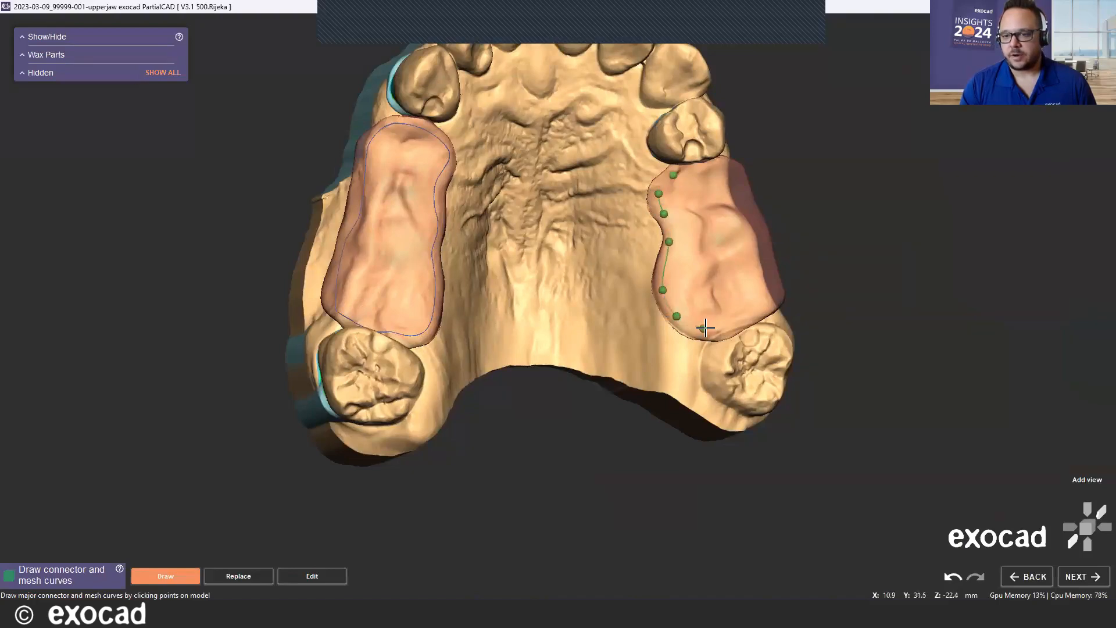
# Extend the second mesh outline around the saddle's distal end in front of the molar.
pyautogui.scroll(2, 794, 306)
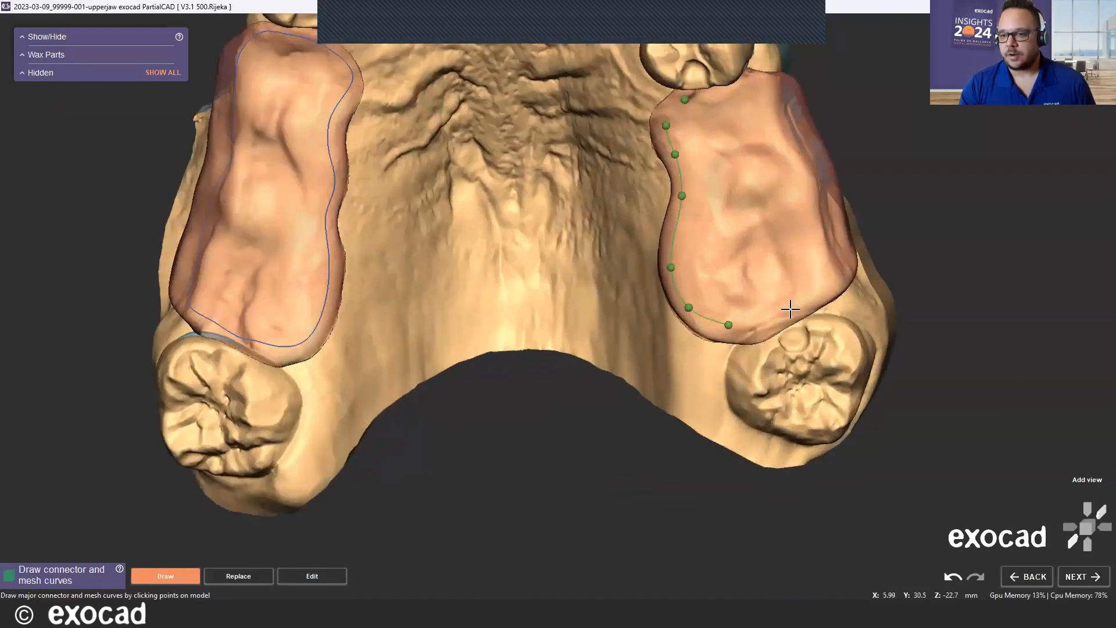
pyautogui.click(790, 309)
pyautogui.click(829, 286)
# Run the second mesh outline forward along the saddle's buccal edge and close it behind the premolar.
pyautogui.moveTo(837, 229); pyautogui.dragTo(817, 229, button='right')
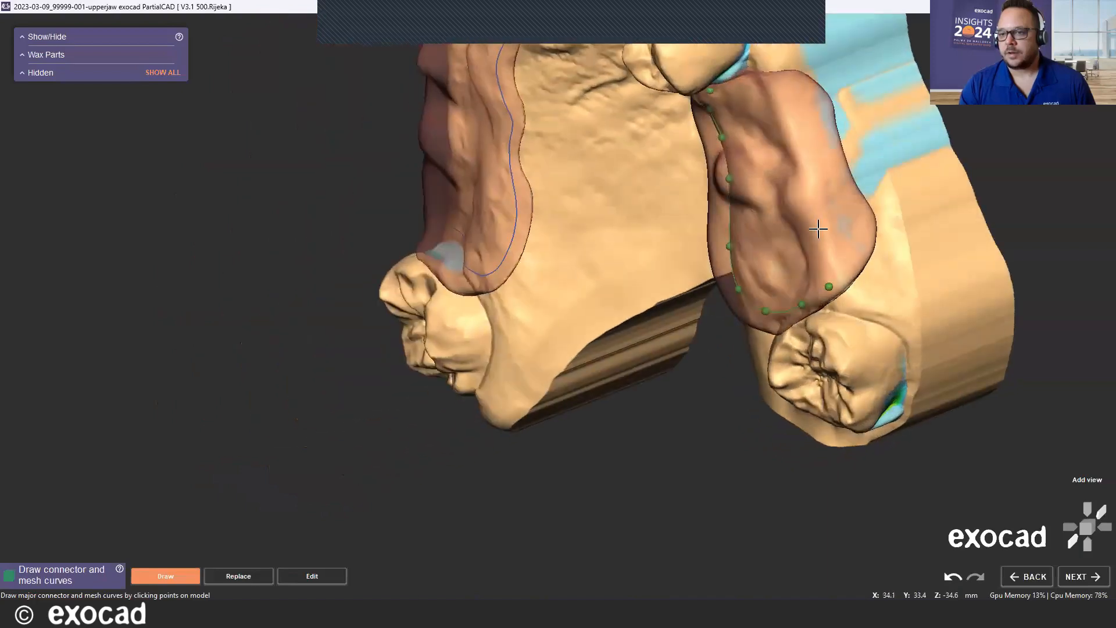
pyautogui.click(856, 227)
pyautogui.click(837, 173)
pyautogui.click(823, 122)
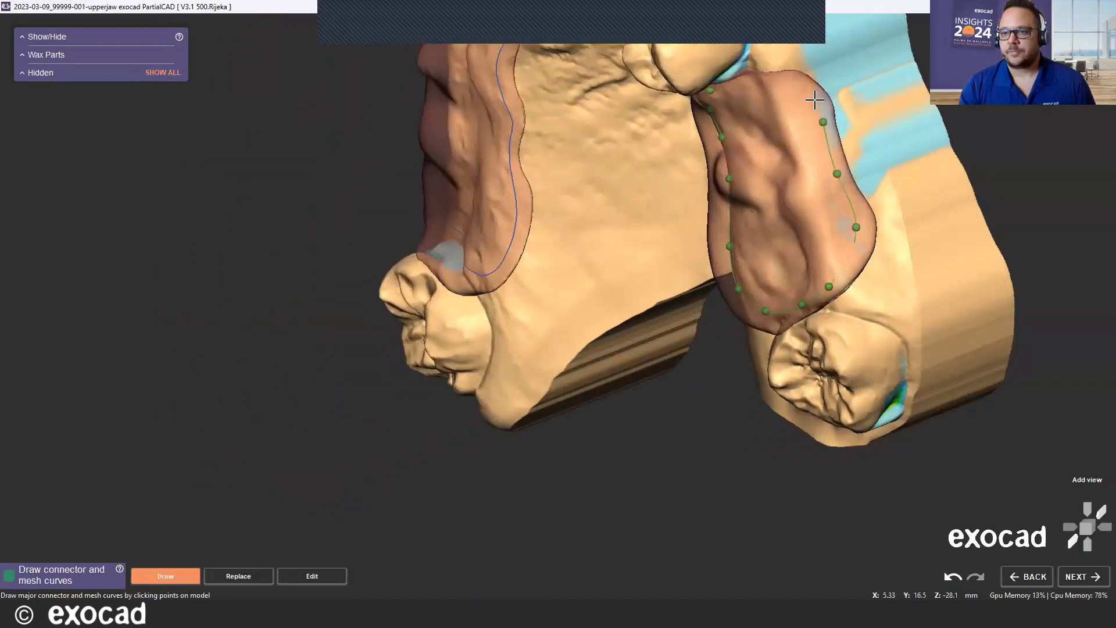
pyautogui.click(798, 87)
pyautogui.click(750, 86)
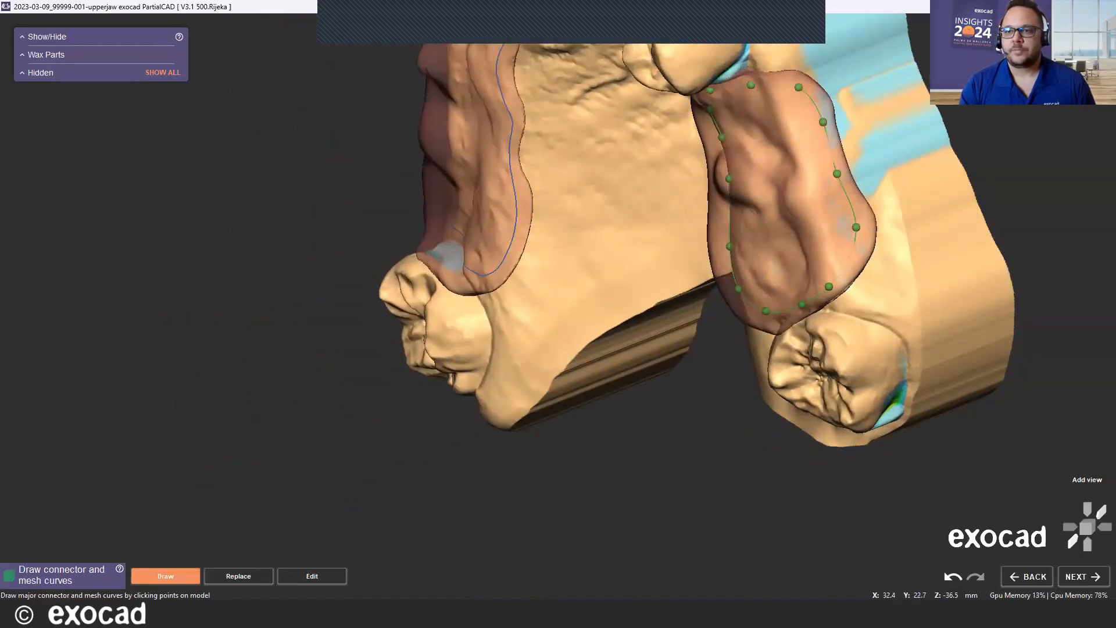
pyautogui.scroll(5, 733, 96)
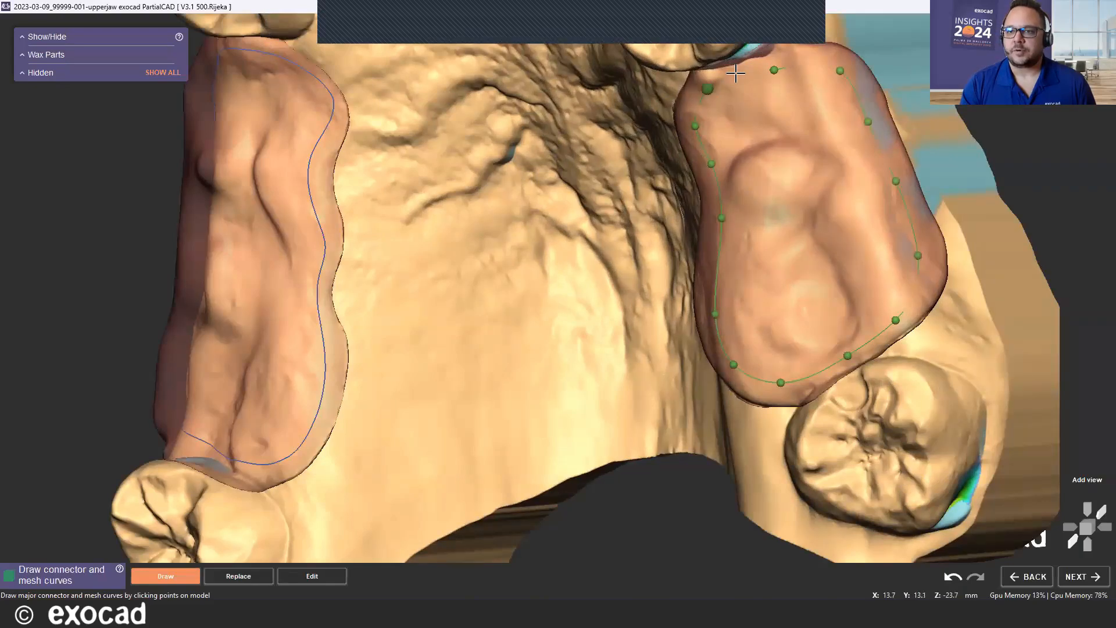
pyautogui.click(732, 71)
pyautogui.scroll(-5, 673, 138)
pyautogui.scroll(-3, 588, 167)
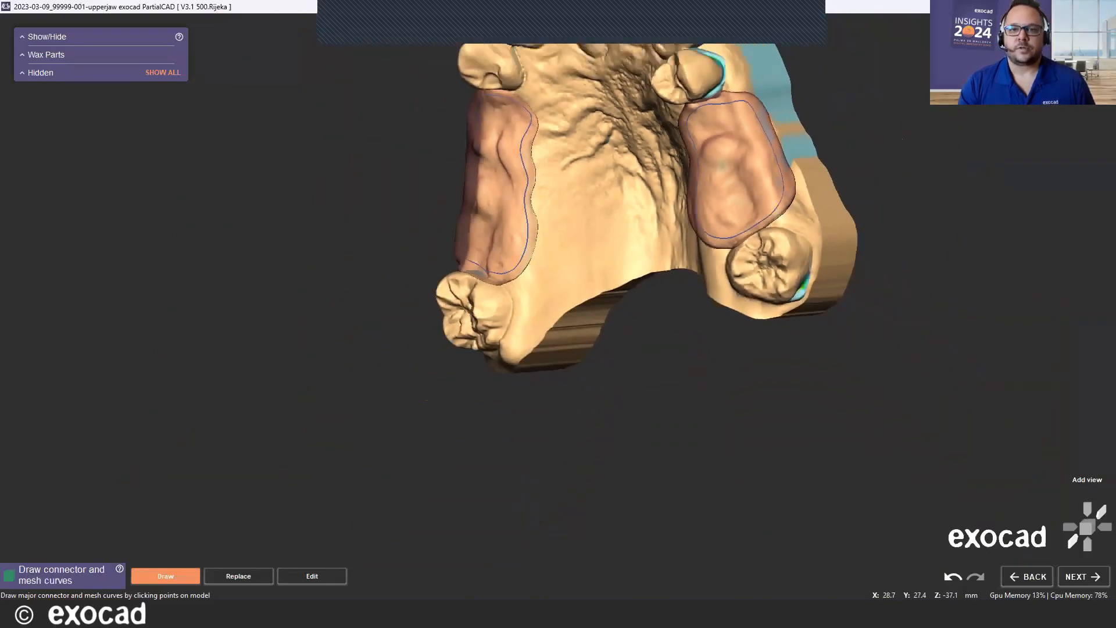
# Start the major connector outline on the mesh behind the canine and run its anterior border across the palate to behind the premolar.
pyautogui.moveTo(588, 167)
pyautogui.mouseDown(button='right')
pyautogui.moveTo(688, 156)
pyautogui.moveTo(712, 181)
pyautogui.moveTo(653, 151)
pyautogui.moveTo(616, 233)
pyautogui.mouseUp(button='right')
pyautogui.scroll(5, 616, 233)
pyautogui.click(384, 240)
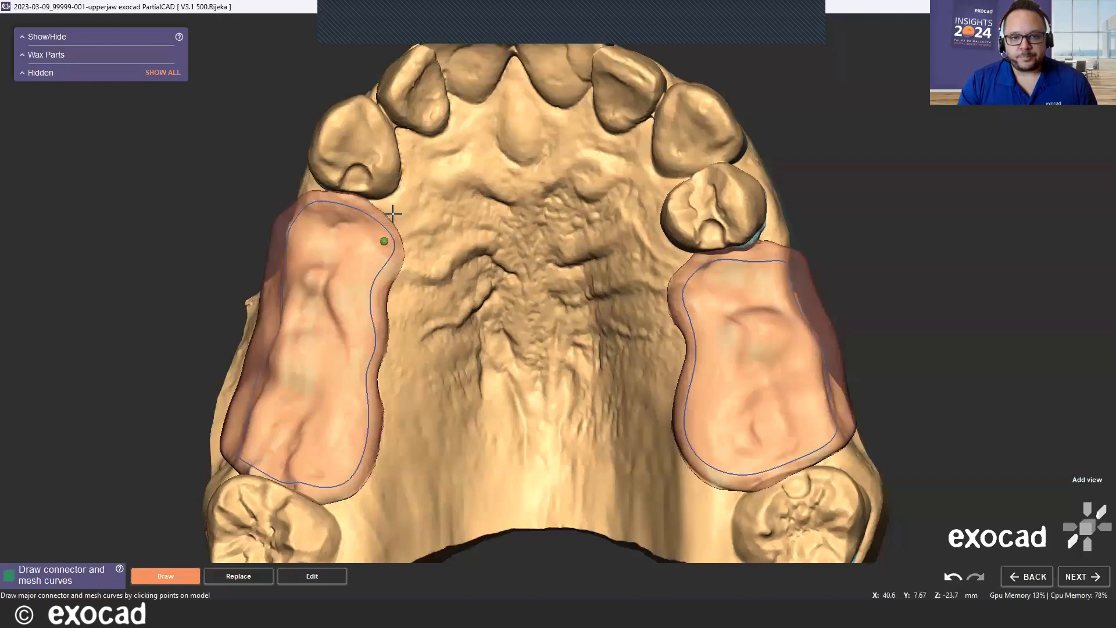
pyautogui.click(408, 194)
pyautogui.click(425, 180)
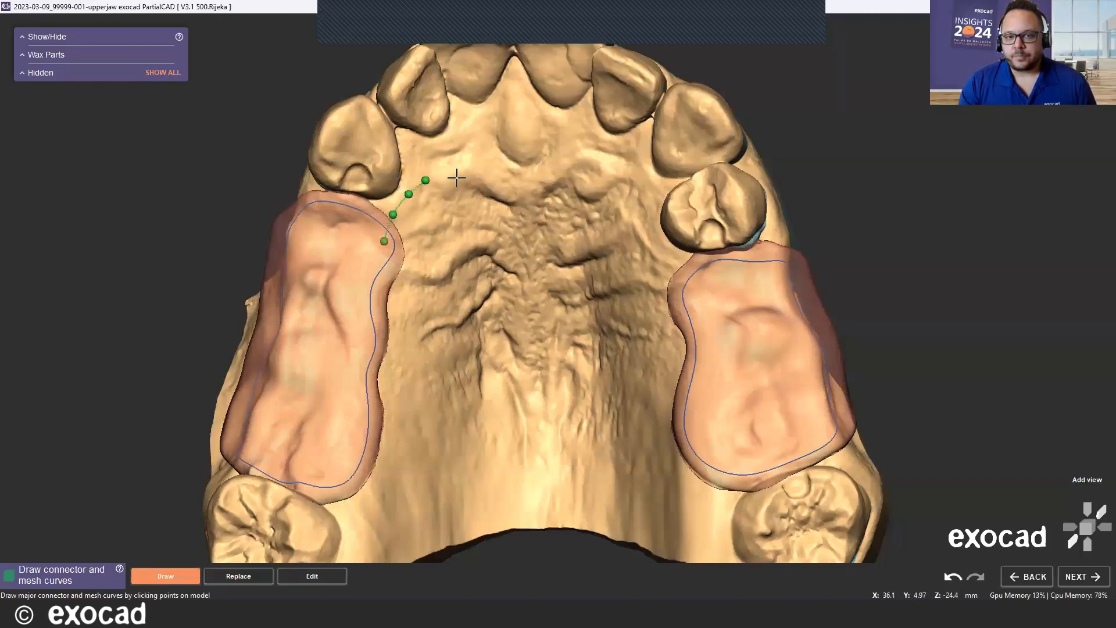
pyautogui.click(492, 192)
pyautogui.click(542, 192)
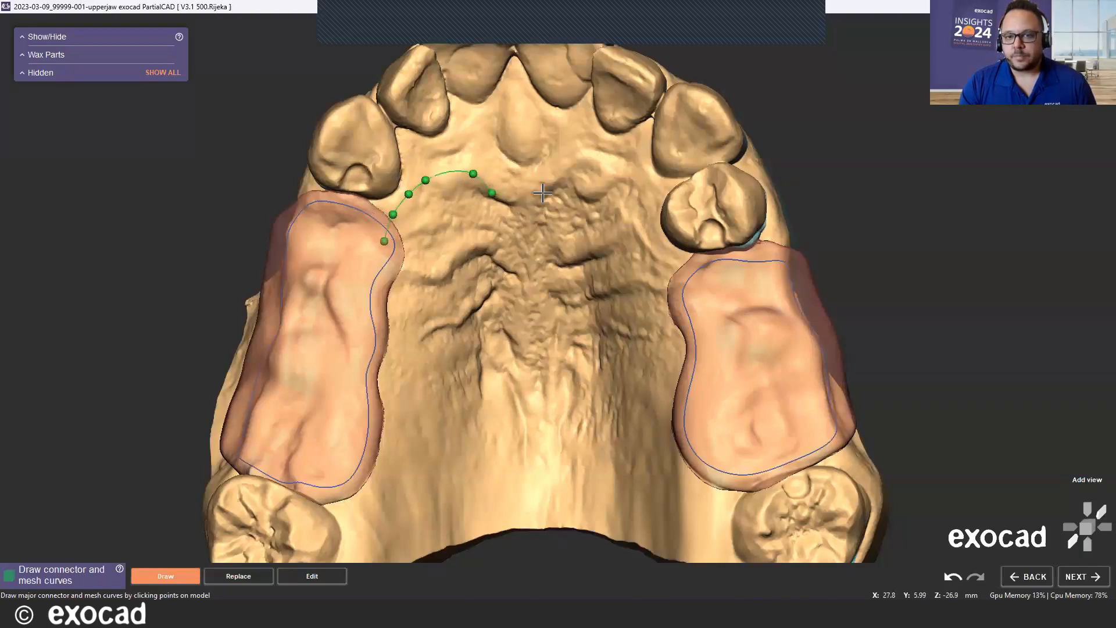
pyautogui.click(572, 175)
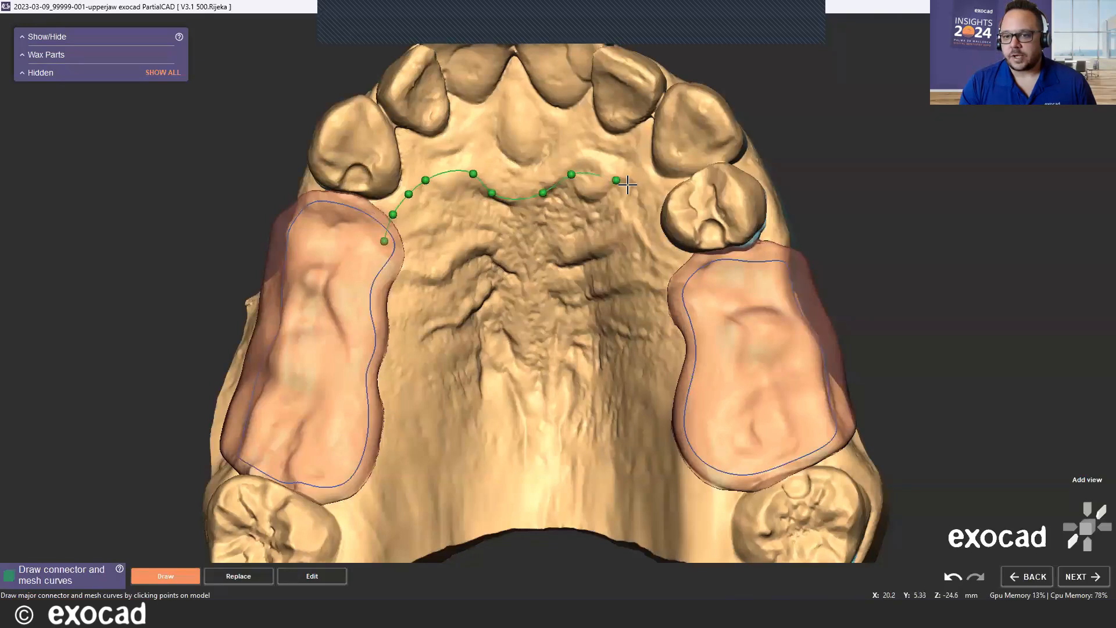
pyautogui.click(628, 190)
pyautogui.click(637, 224)
pyautogui.click(664, 265)
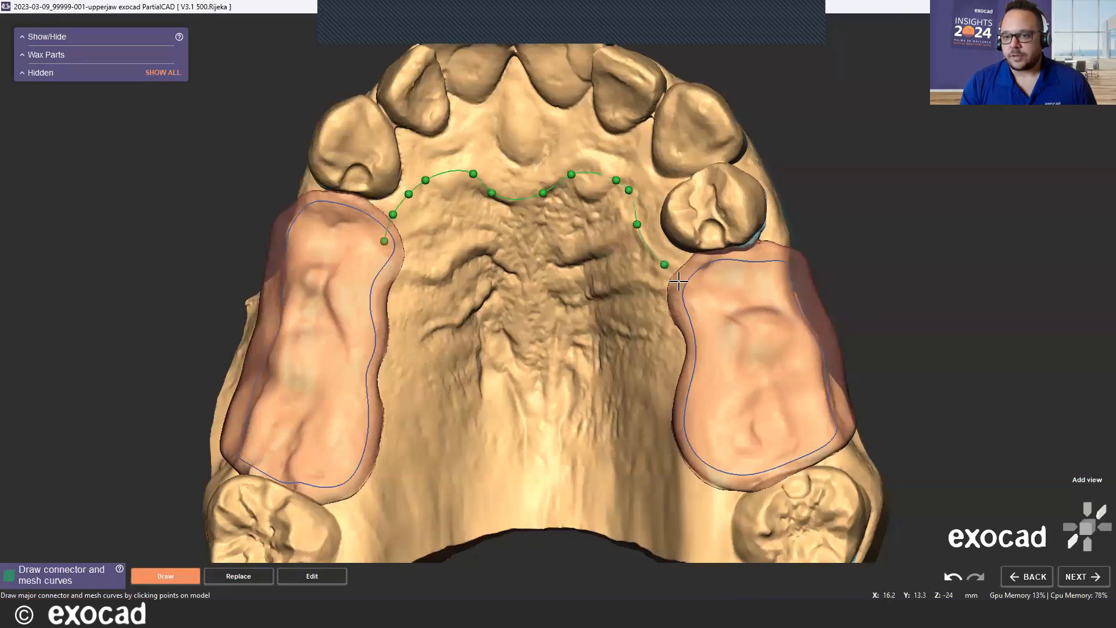
# Continue the connector outline onto the premolar-side mesh and along its palatal edge to the gingiva beside the molar.
pyautogui.click(679, 281)
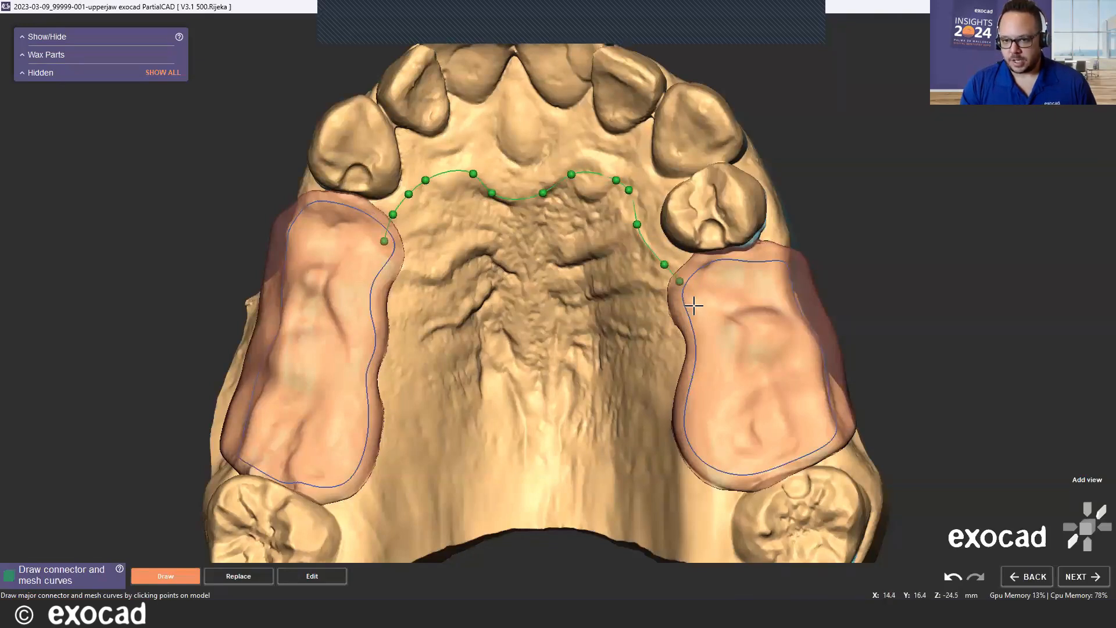
pyautogui.click(694, 305)
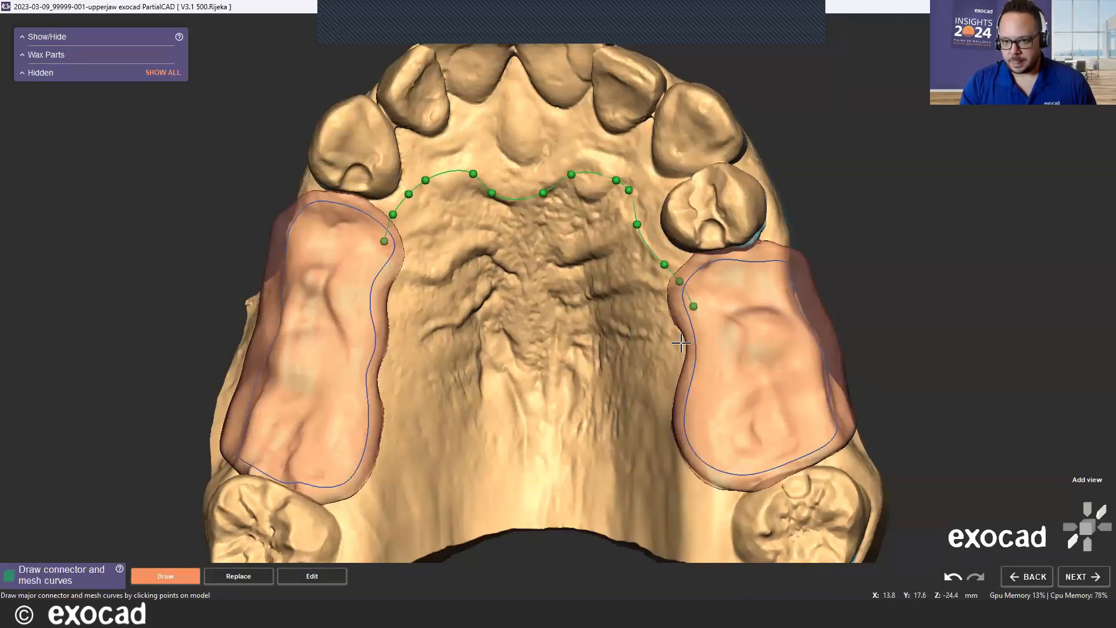
pyautogui.click(693, 405)
pyautogui.click(709, 454)
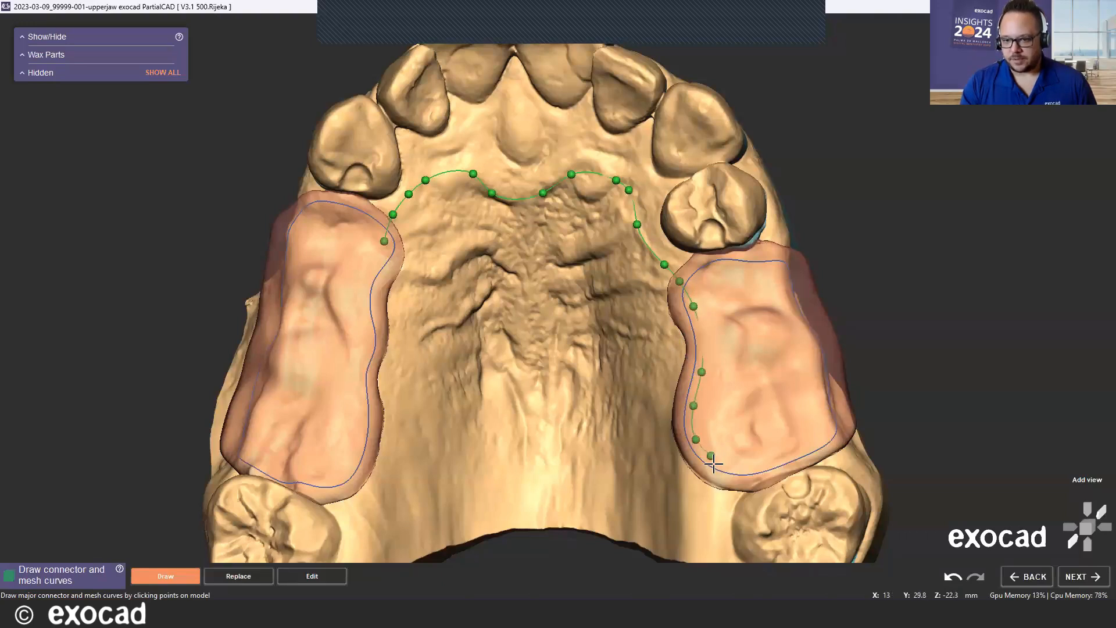
pyautogui.click(724, 494)
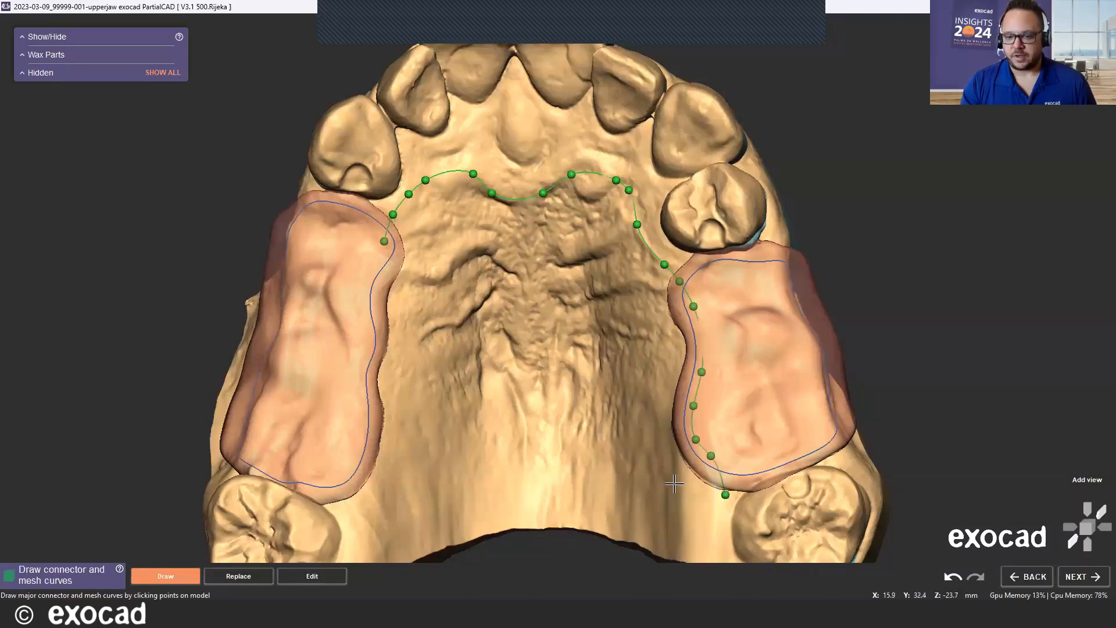
# Draw the connector's posterior border across the palate, dipping at the midline, to the distal end of the opposite saddle.
pyautogui.click(674, 484)
pyautogui.click(588, 384)
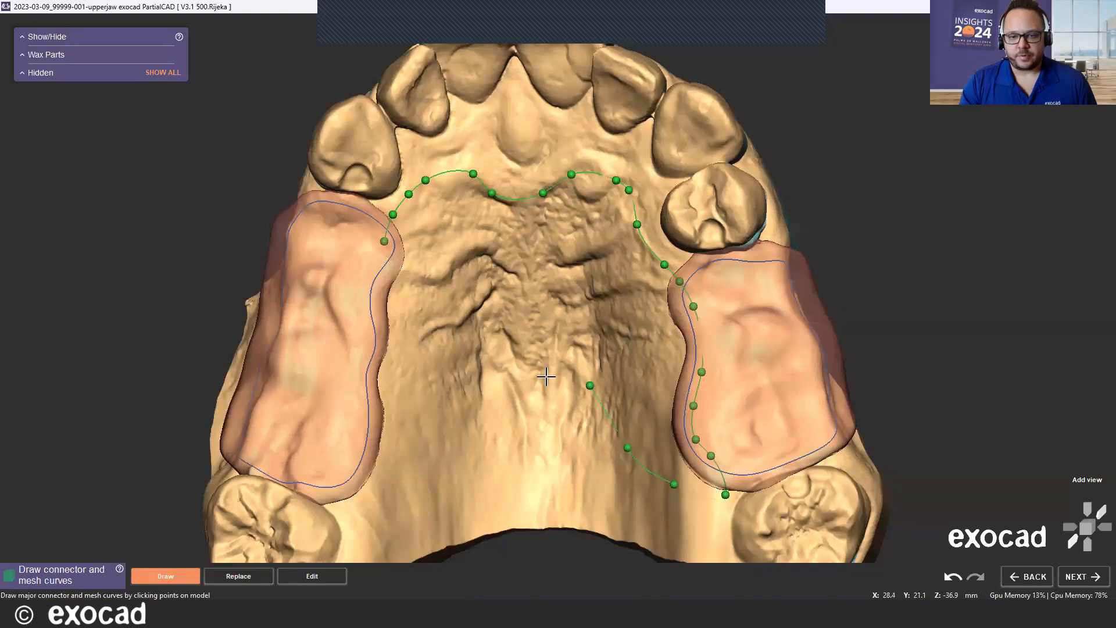
pyautogui.click(526, 406)
pyautogui.click(507, 379)
pyautogui.click(480, 359)
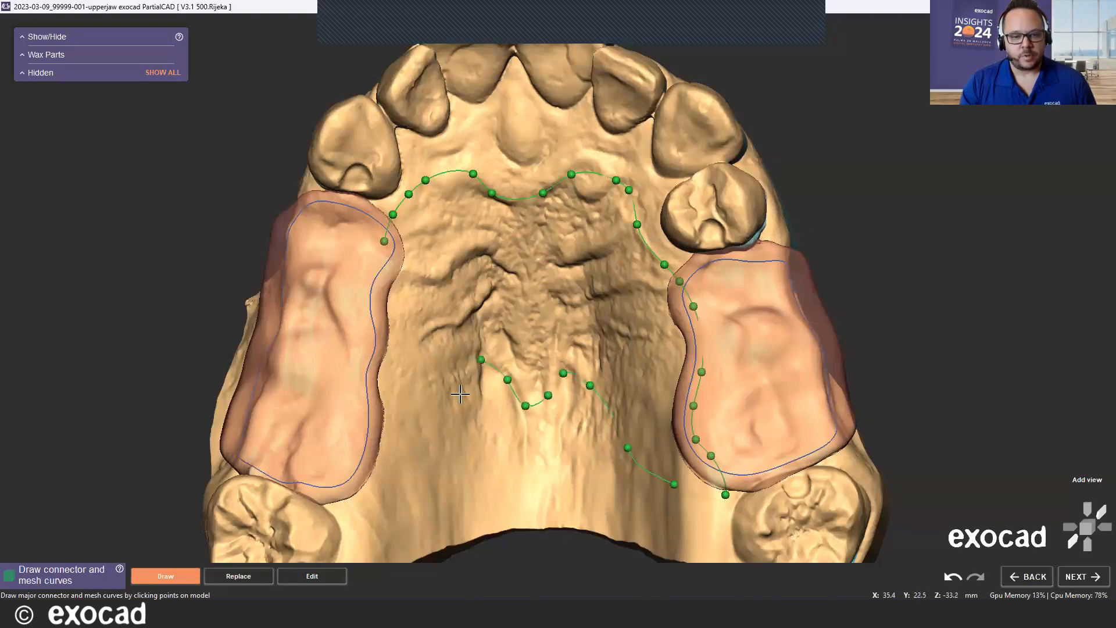
pyautogui.click(420, 442)
pyautogui.click(392, 475)
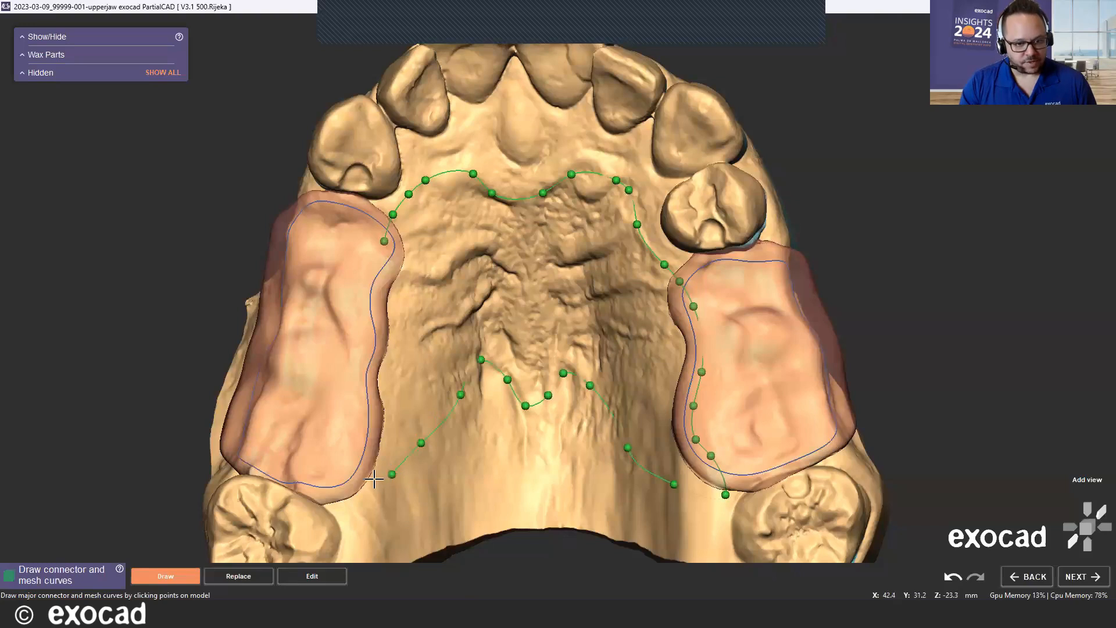
pyautogui.click(365, 502)
# Run the connector outline forward just inside the mesh's palatal edge and close it behind the canine.
pyautogui.click(345, 478)
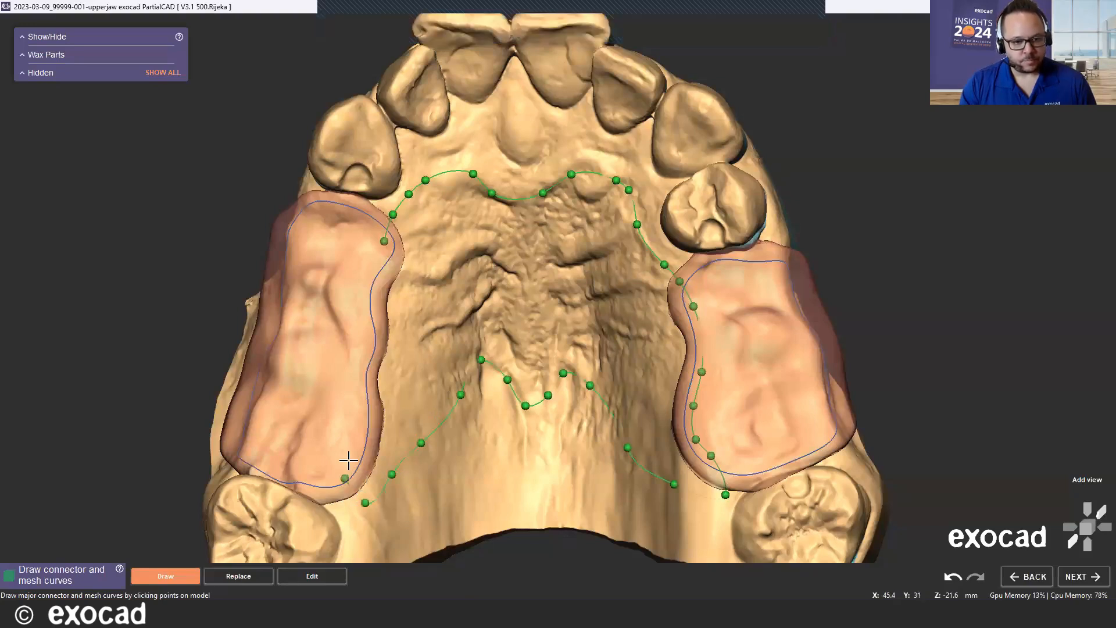
pyautogui.click(351, 456)
pyautogui.click(363, 431)
pyautogui.click(362, 402)
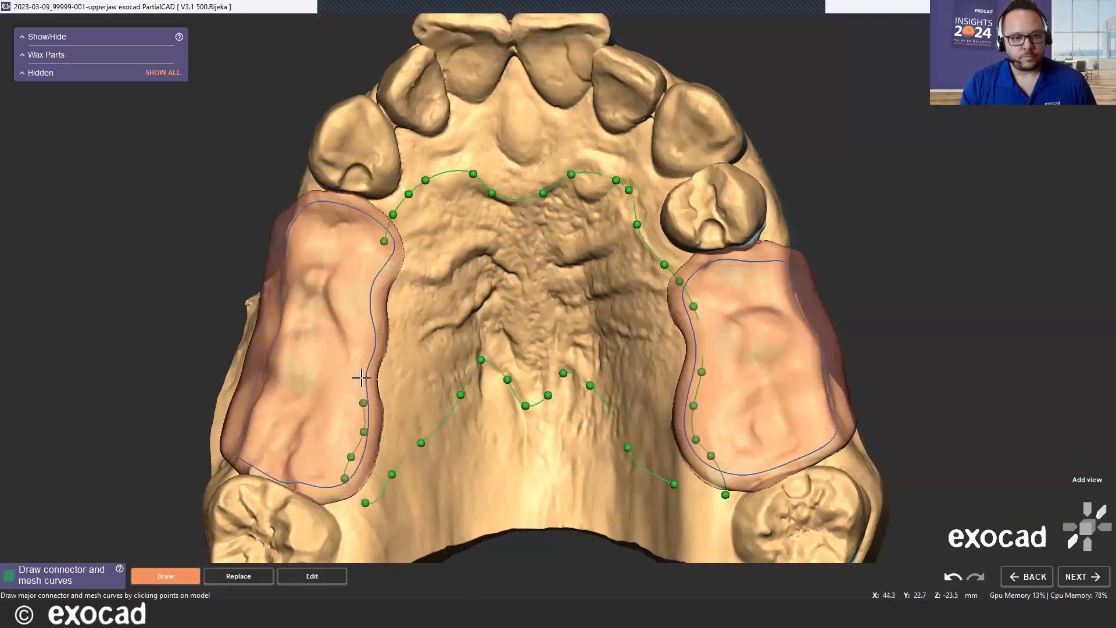
pyautogui.click(363, 371)
pyautogui.click(371, 343)
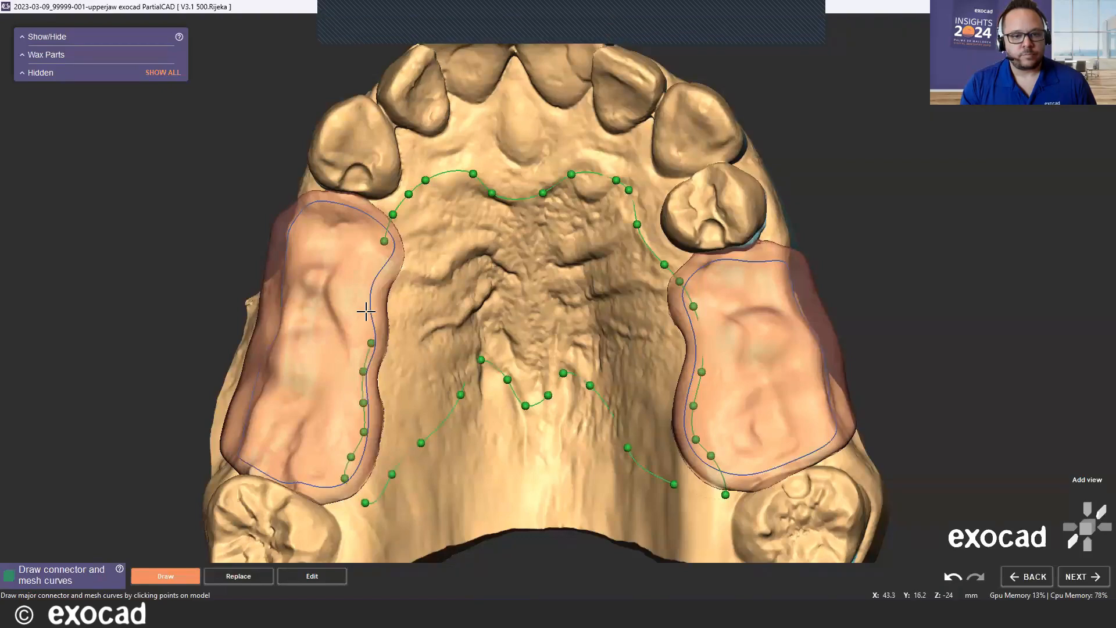
pyautogui.click(366, 312)
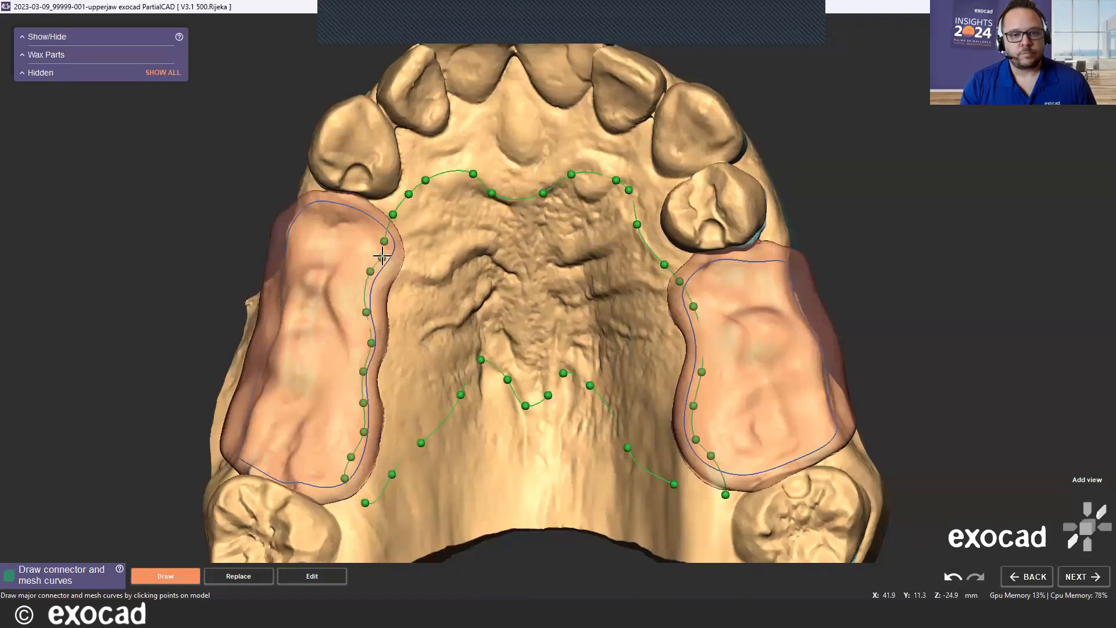
pyautogui.doubleClick(382, 256)
# Turn on the mesh rim in the mesh connector's mesh settings.
pyautogui.scroll(-5, 407, 262)
pyautogui.moveTo(425, 349); pyautogui.dragTo(459, 421, button='right')
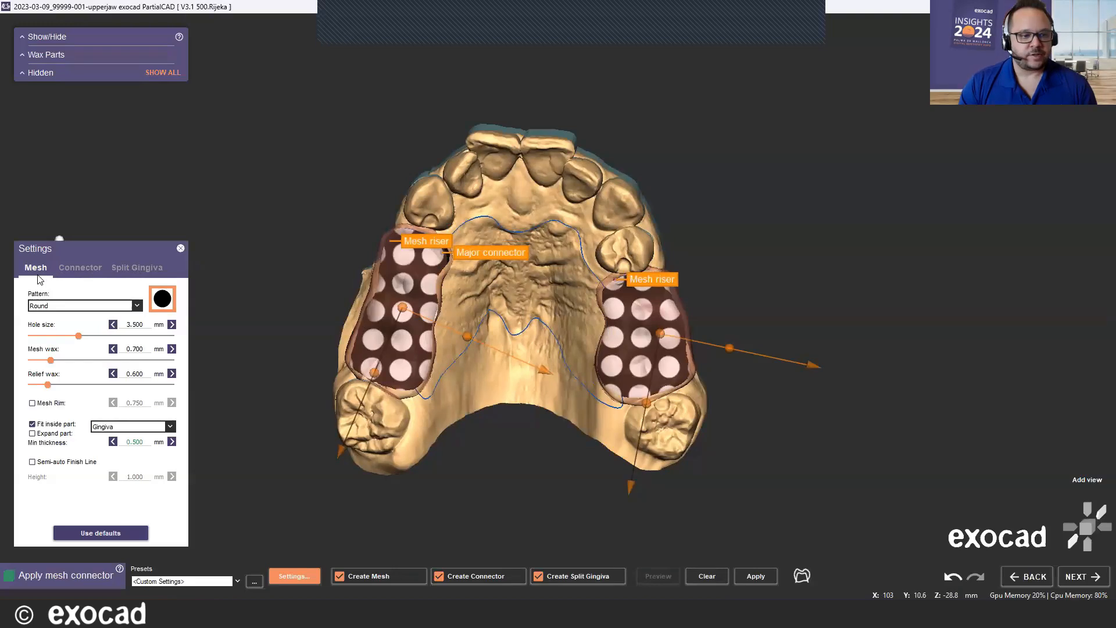
pyautogui.click(33, 403)
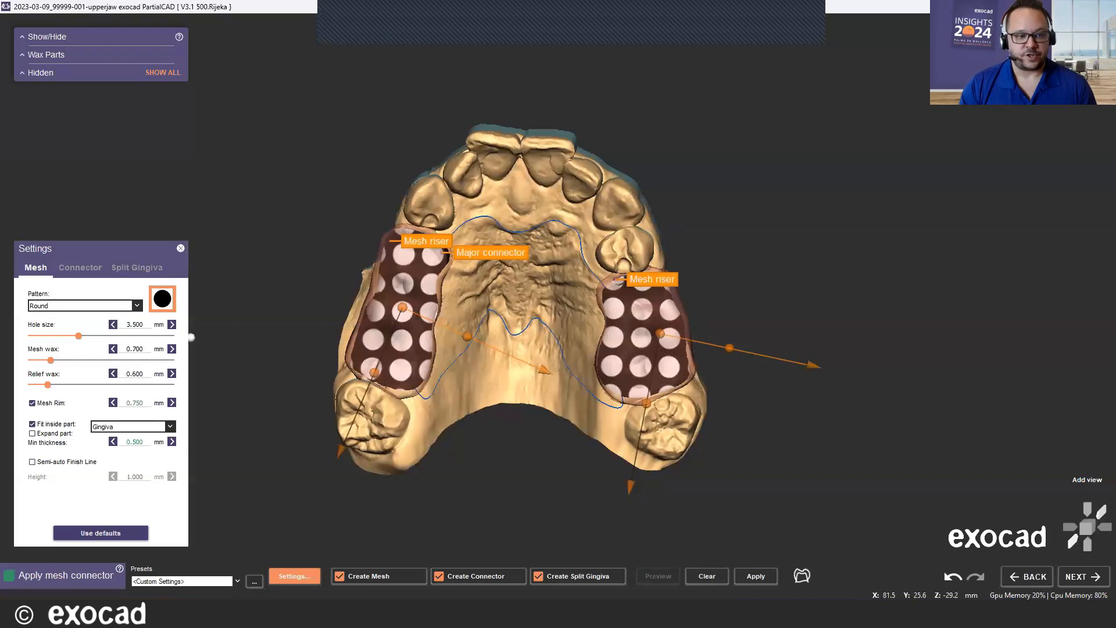
# Review the connector and split gingiva settings, including the available connector stipple textures, and return to the mesh settings.
pyautogui.click(75, 269)
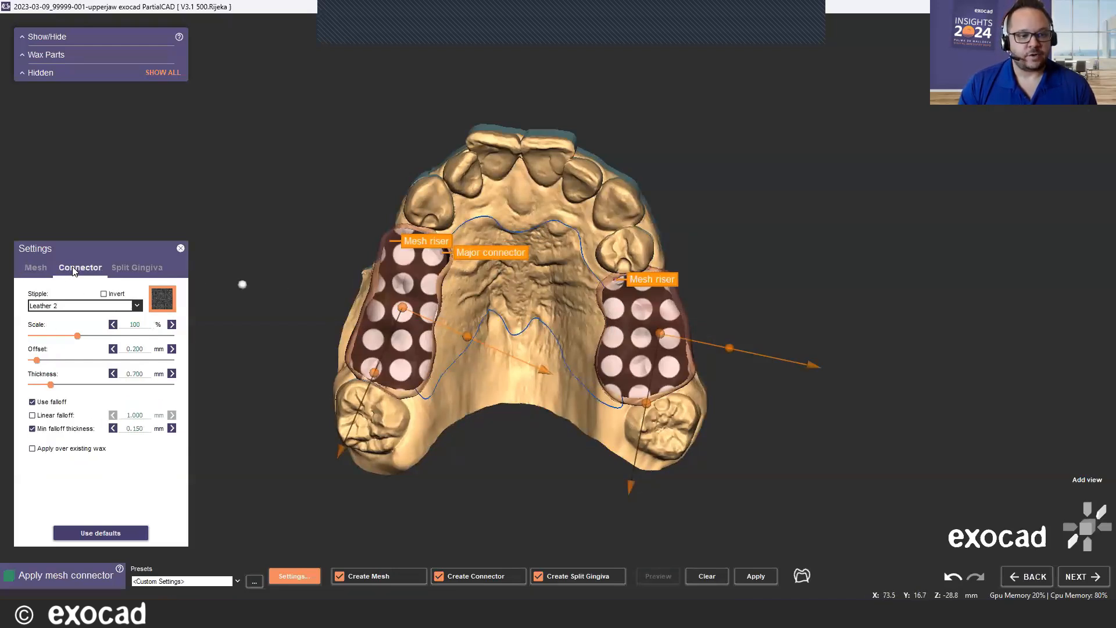
pyautogui.click(134, 267)
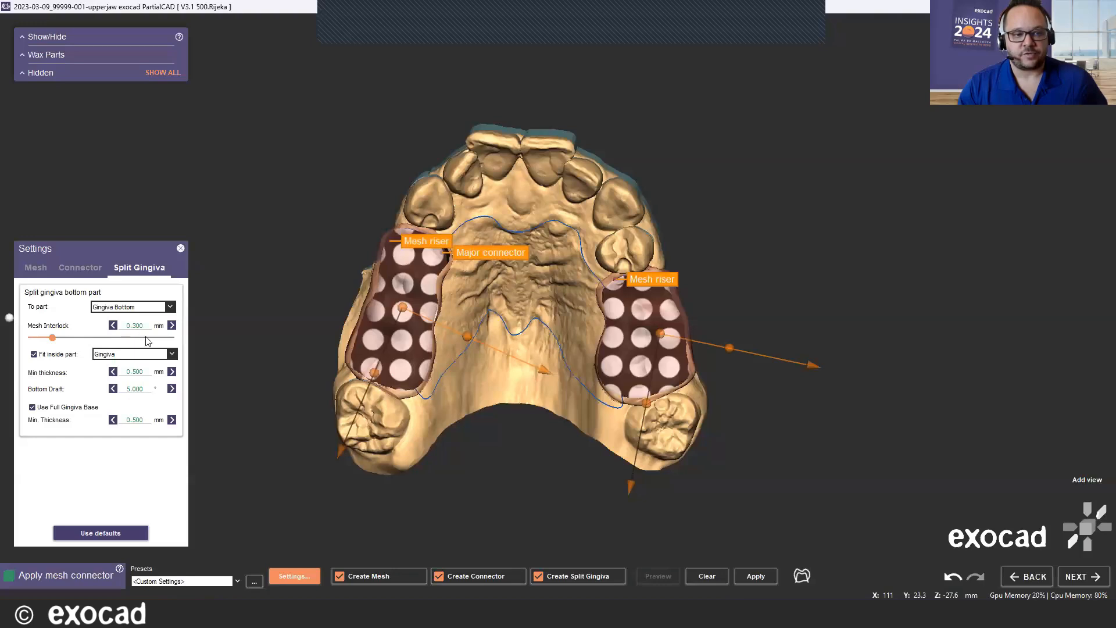
pyautogui.moveTo(401, 308); pyautogui.dragTo(403, 294, button='right')
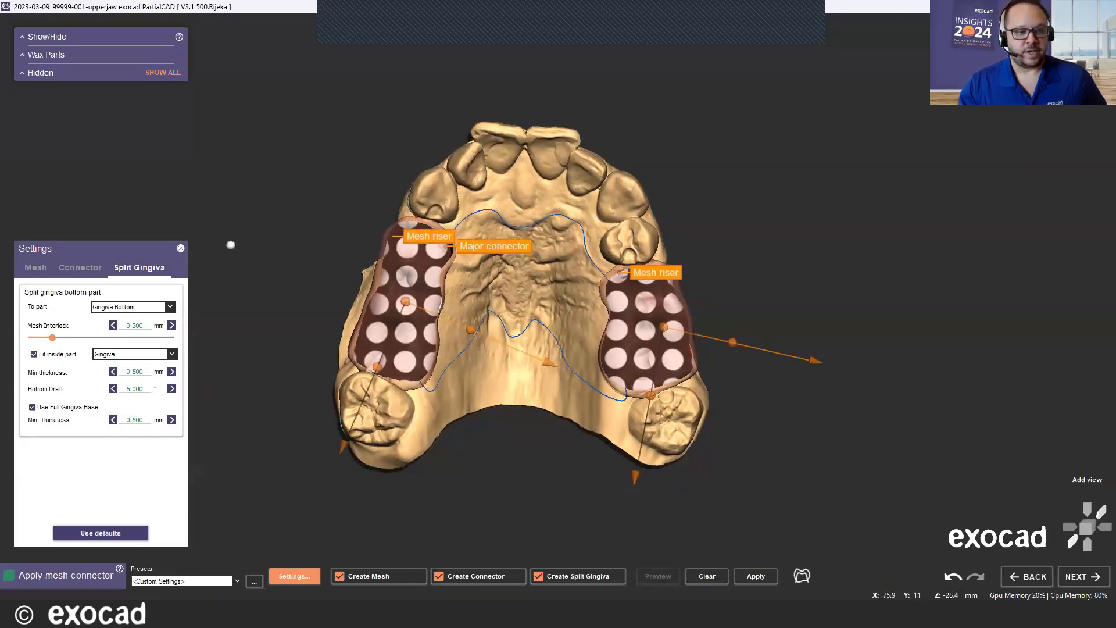
pyautogui.click(77, 268)
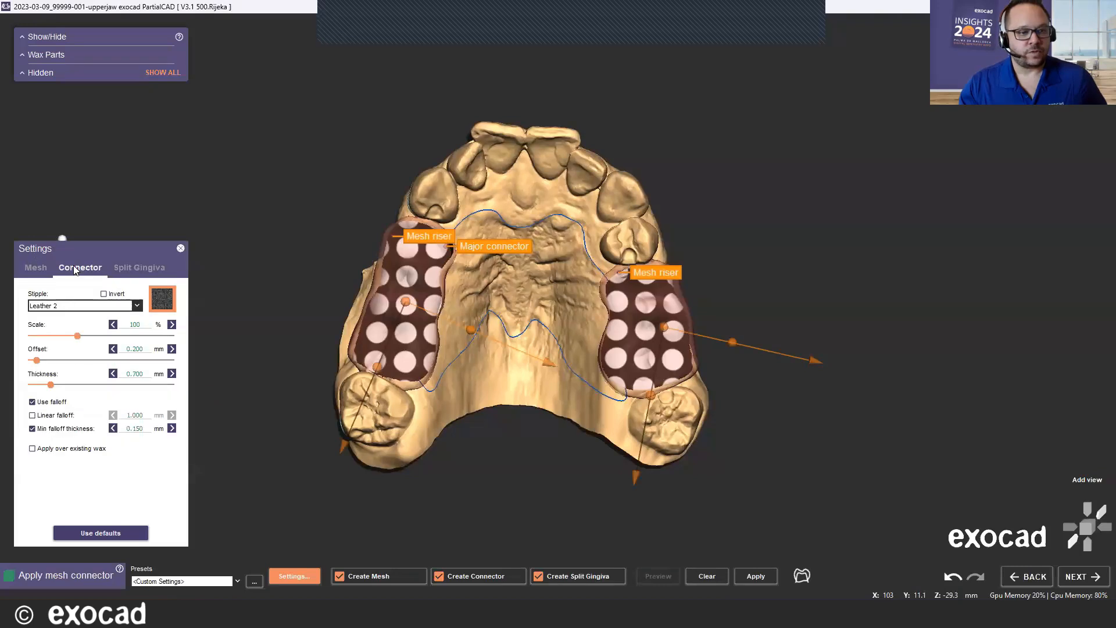
pyautogui.click(70, 306)
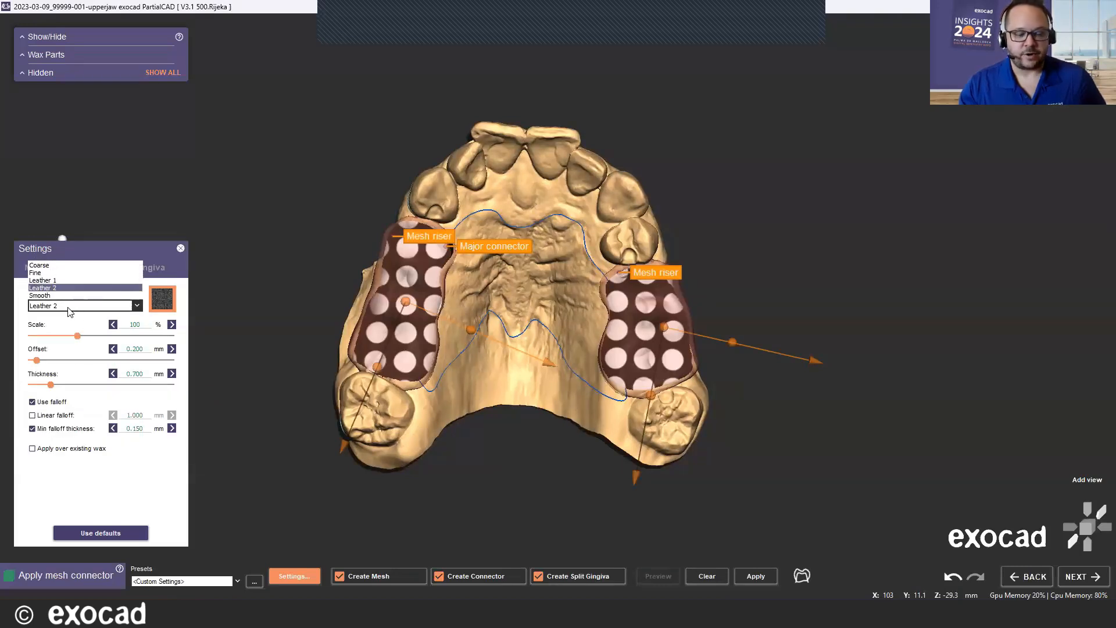
pyautogui.click(69, 306)
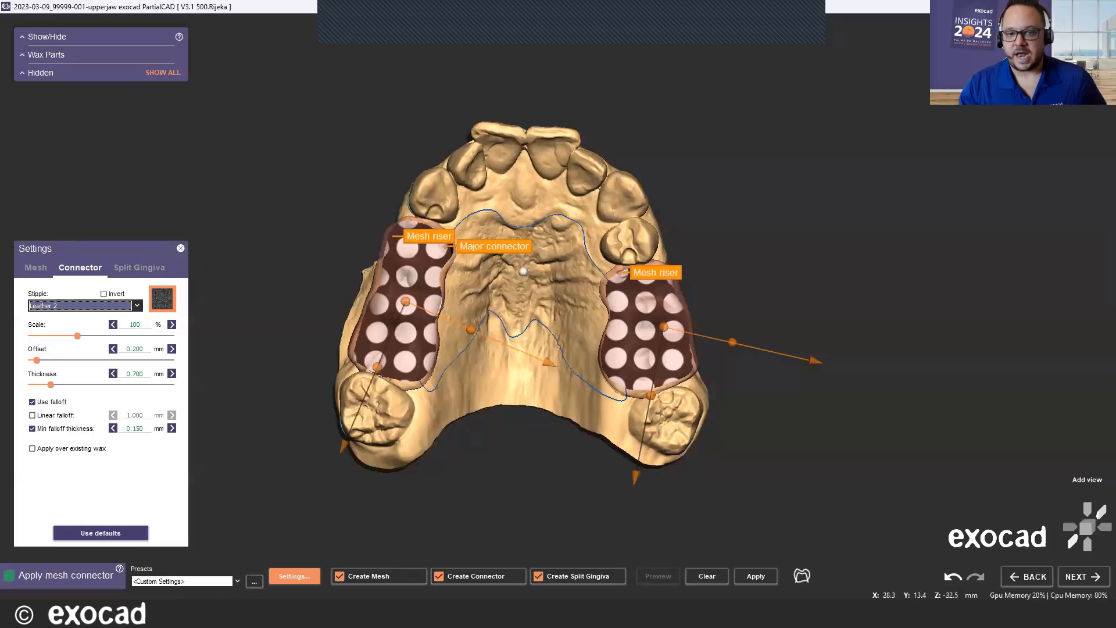
pyautogui.click(61, 310)
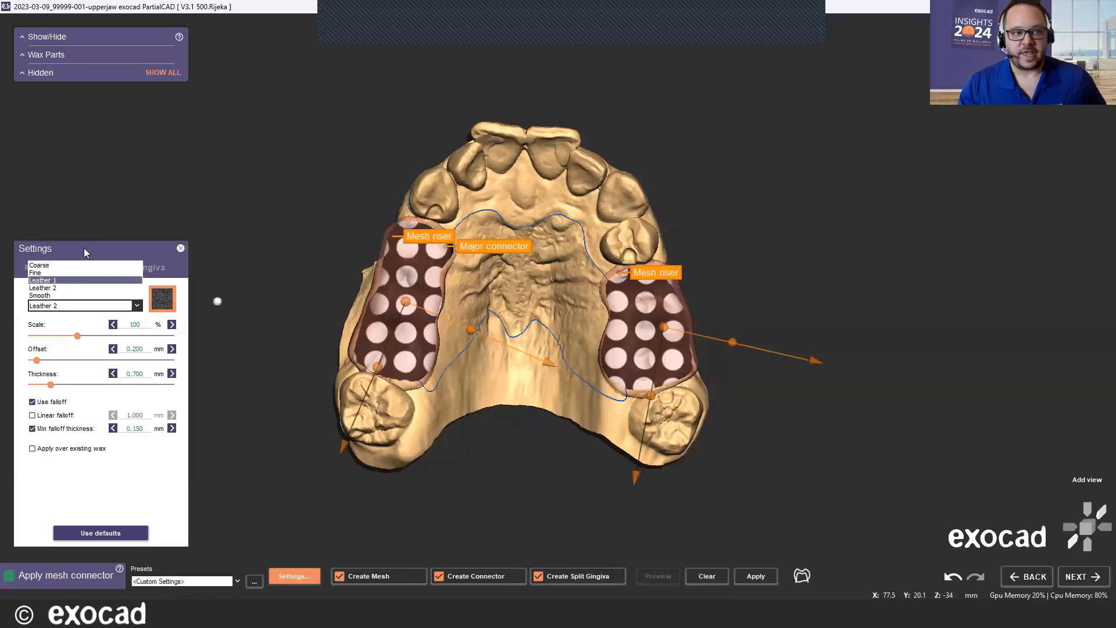
pyautogui.click(47, 269)
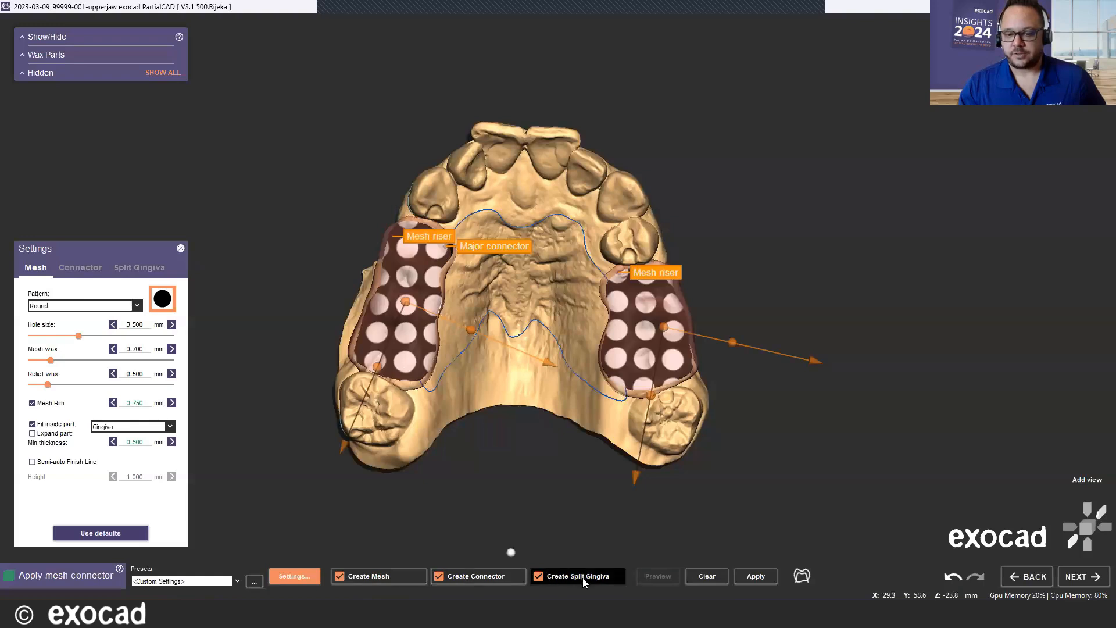
# Apply the mesh, major connector and split gingiva to the jaw and proceed to drawing the clasp curves.
pyautogui.click(742, 577)
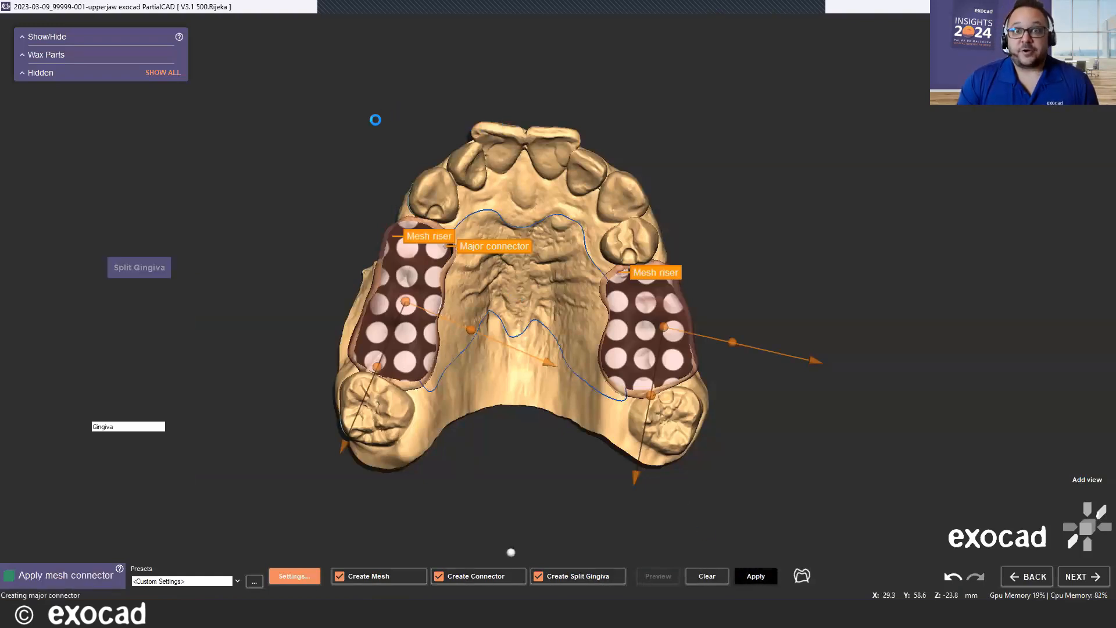
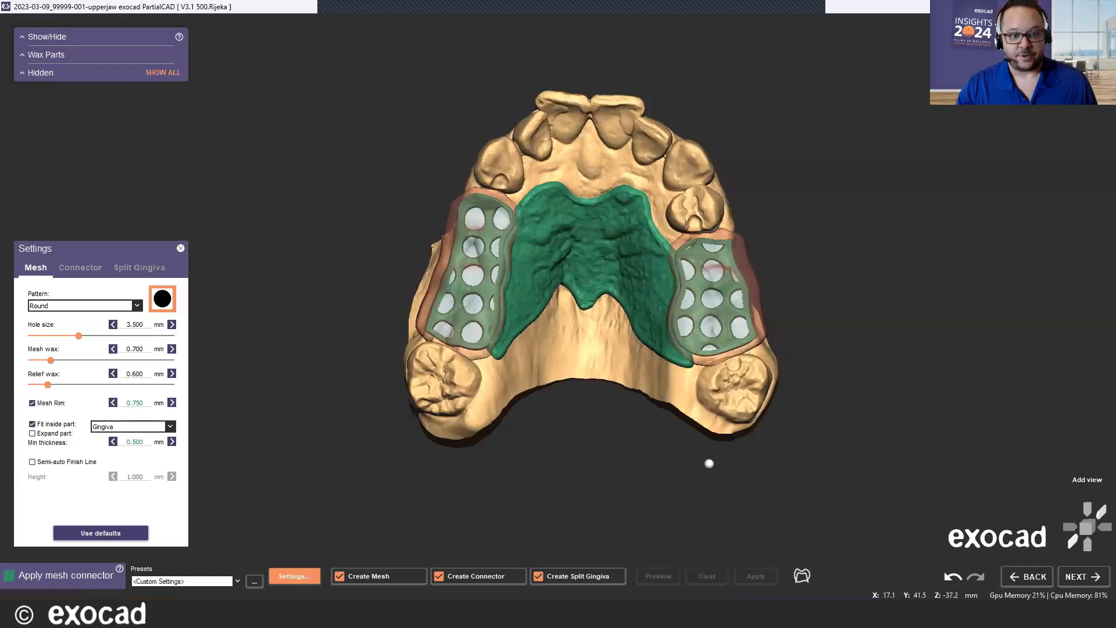
pyautogui.click(1085, 576)
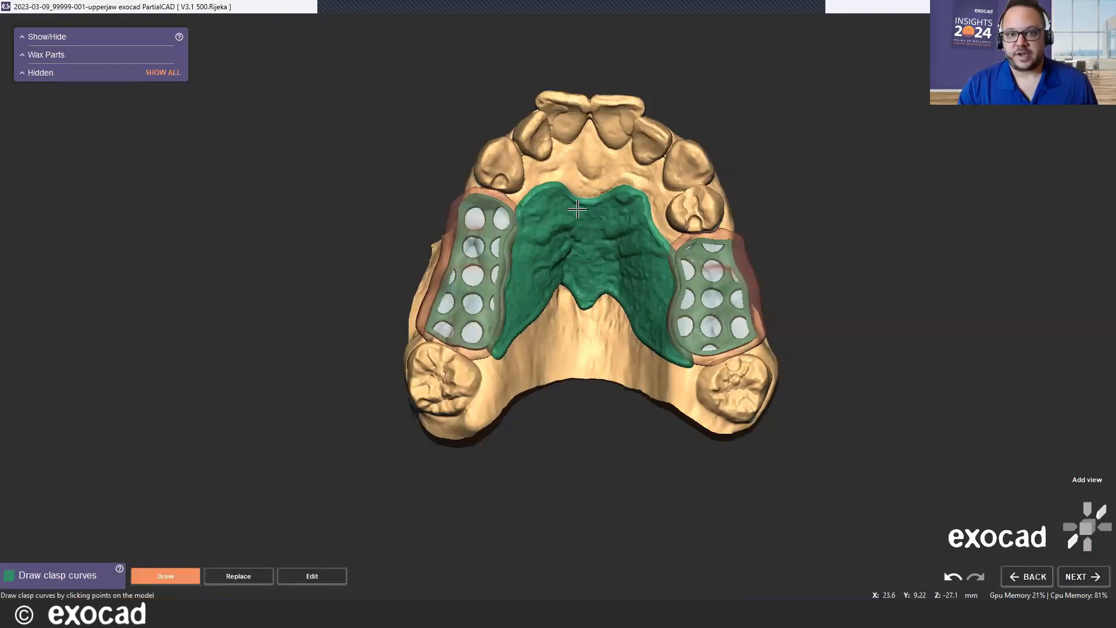
pyautogui.scroll(-3, 344, 249)
pyautogui.scroll(3, 401, 206)
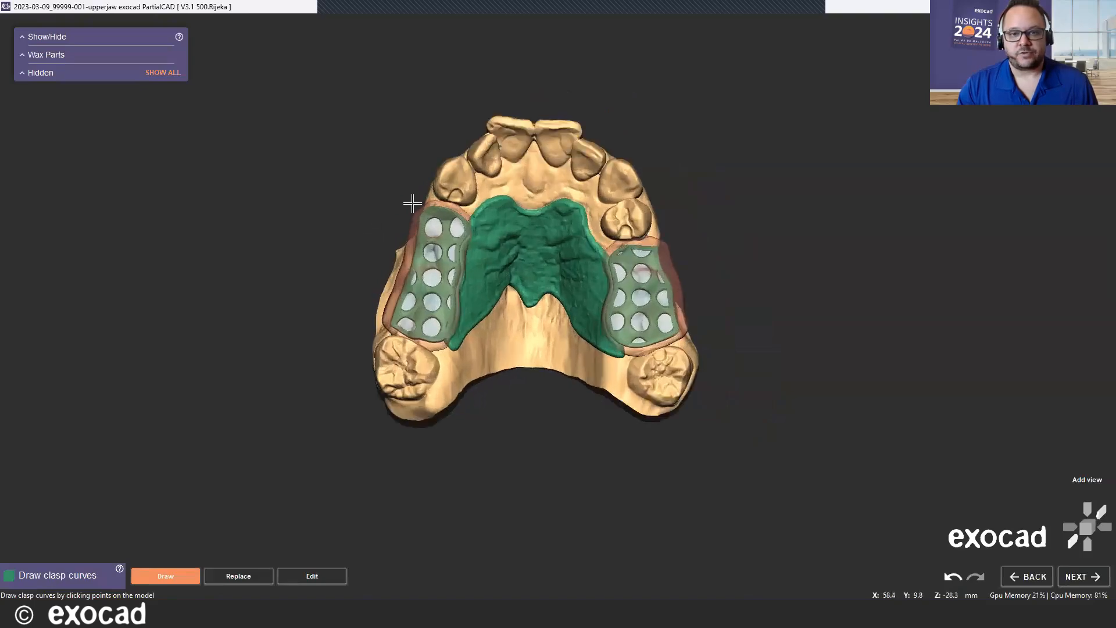
# Draw a clasp curve around the canine in front of the mesh, through its buccal undercut to the mesh side.
pyautogui.moveTo(463, 217); pyautogui.dragTo(543, 129, button='right')
pyautogui.scroll(3, 538, 137)
pyautogui.scroll(1, 579, 238)
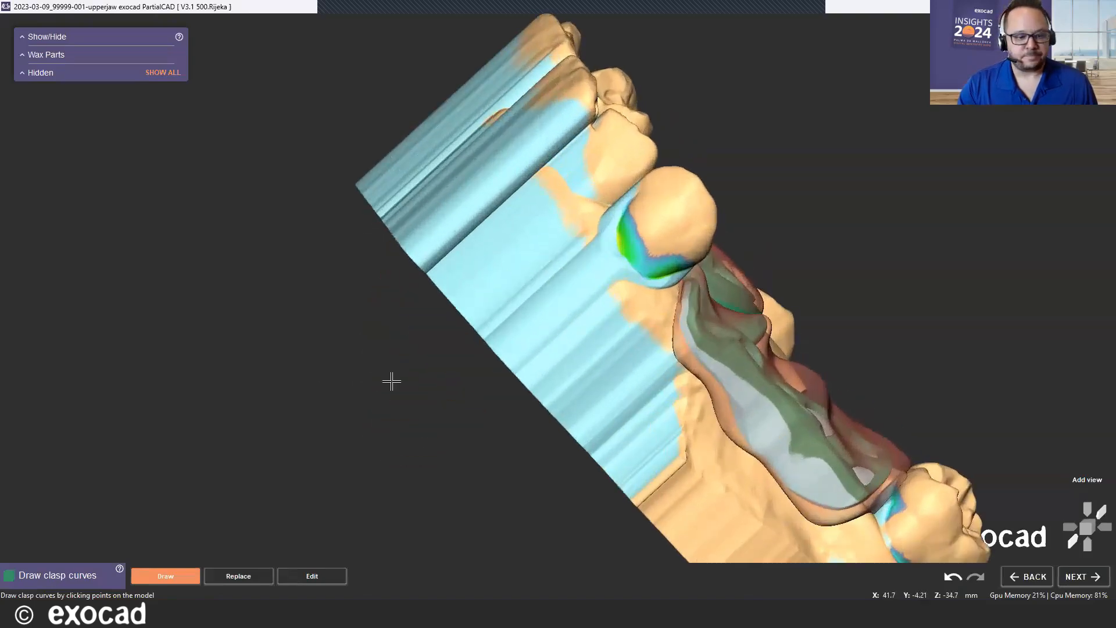
pyautogui.click(637, 198)
pyautogui.click(627, 223)
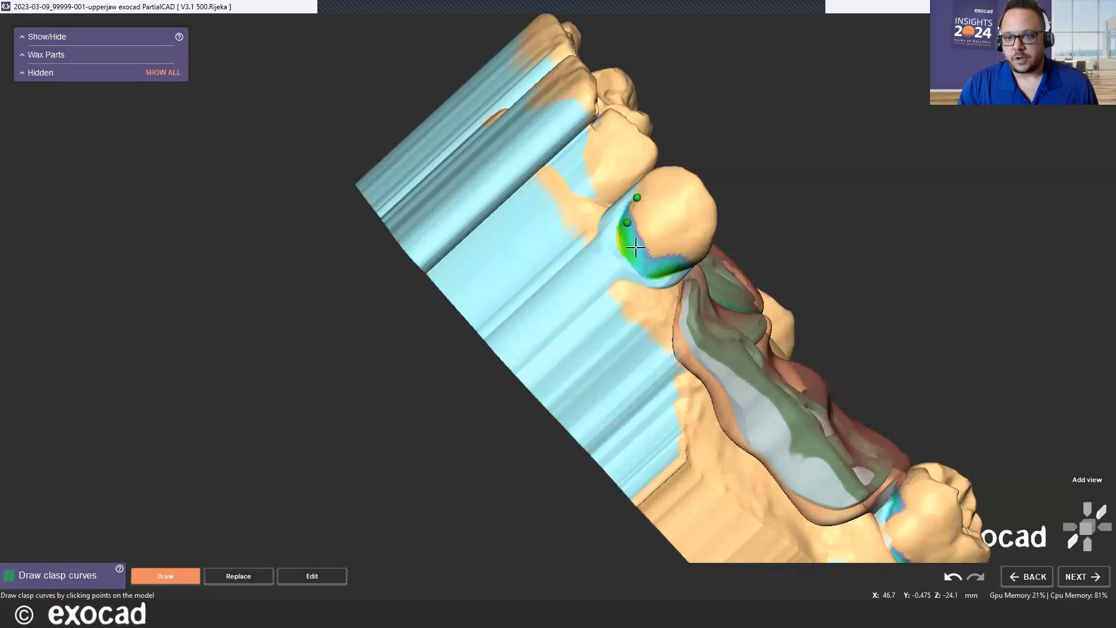
pyautogui.click(637, 252)
pyautogui.click(663, 268)
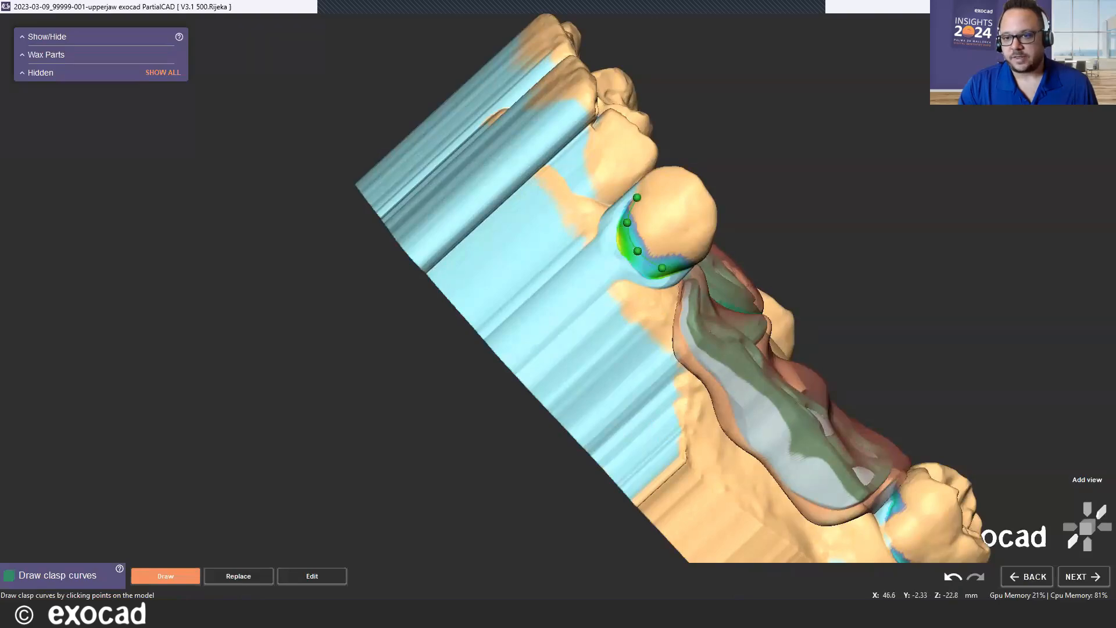
pyautogui.moveTo(749, 255); pyautogui.dragTo(847, 187, button='right')
pyautogui.click(683, 262)
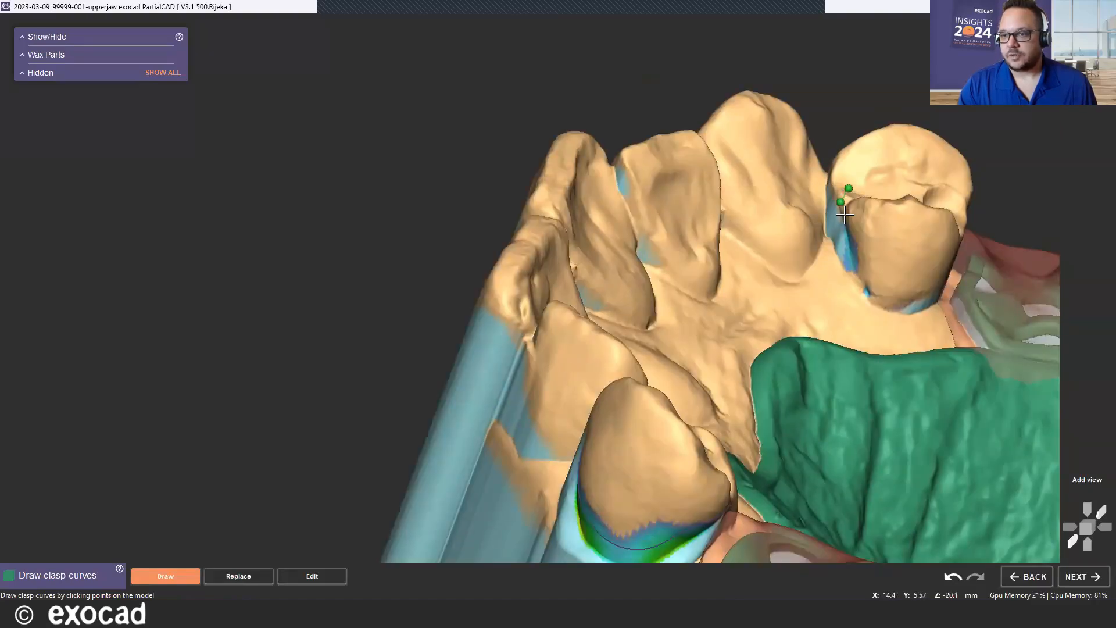
# Start a clasp curve on the opposite premolar, running from its mesial edge across the palatal surface to the mesh side.
pyautogui.moveTo(788, 256); pyautogui.dragTo(889, 281, button='right')
pyautogui.click(892, 283)
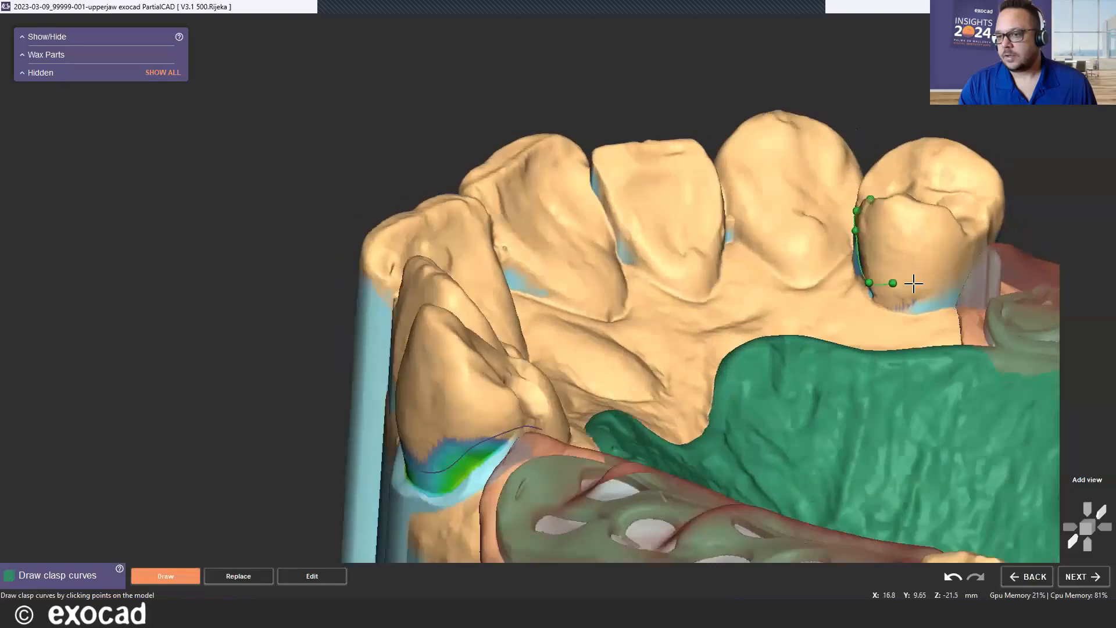
pyautogui.click(938, 282)
pyautogui.click(964, 248)
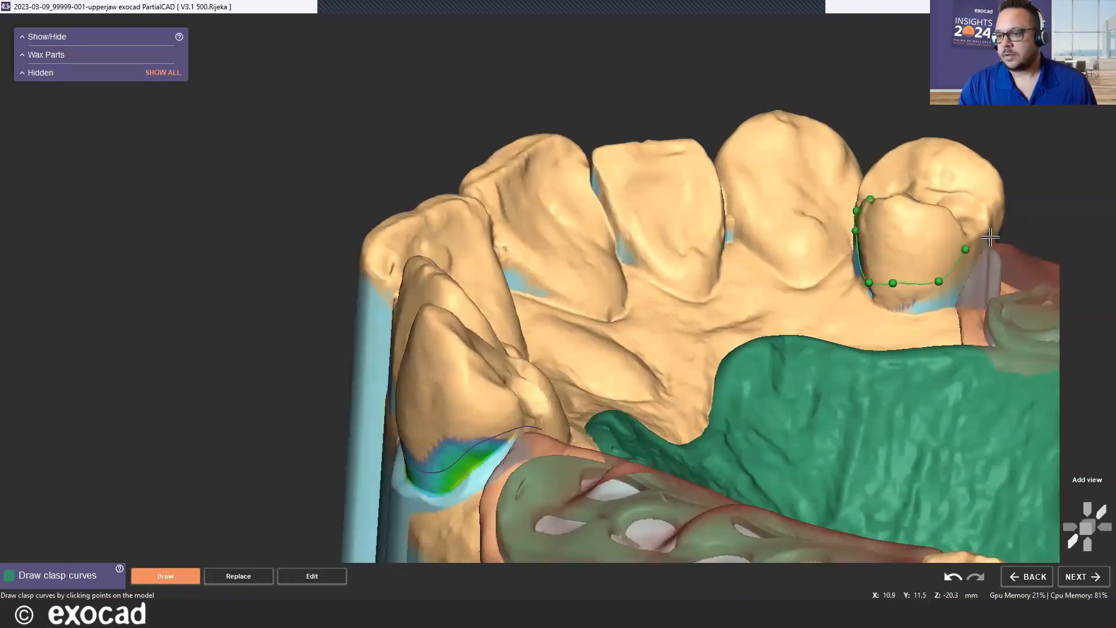
# Continue the premolar's clasp curve around the mesh side into the buccal undercut and end it there.
pyautogui.moveTo(947, 217); pyautogui.dragTo(474, 298, button='right')
pyautogui.scroll(3, 488, 293)
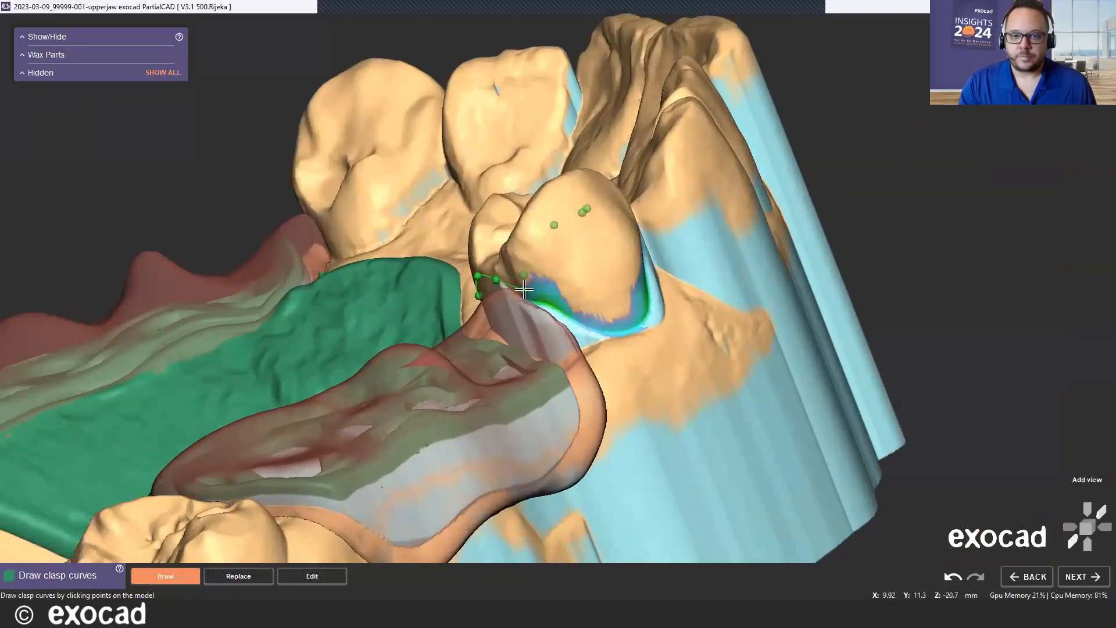
pyautogui.click(582, 314)
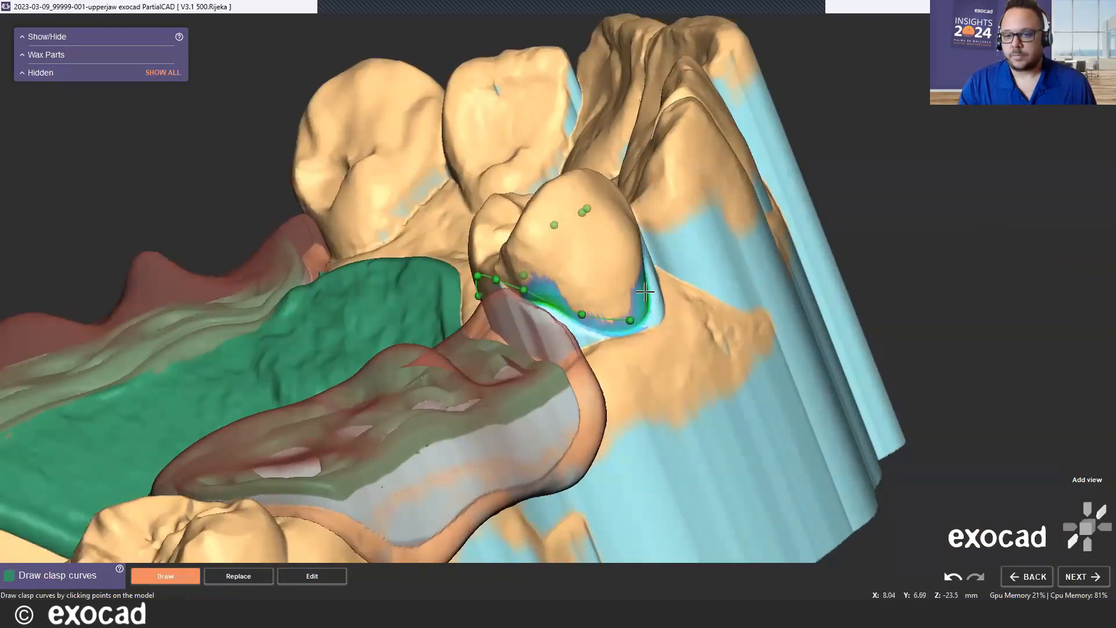
pyautogui.moveTo(558, 197); pyautogui.dragTo(642, 262, button='right')
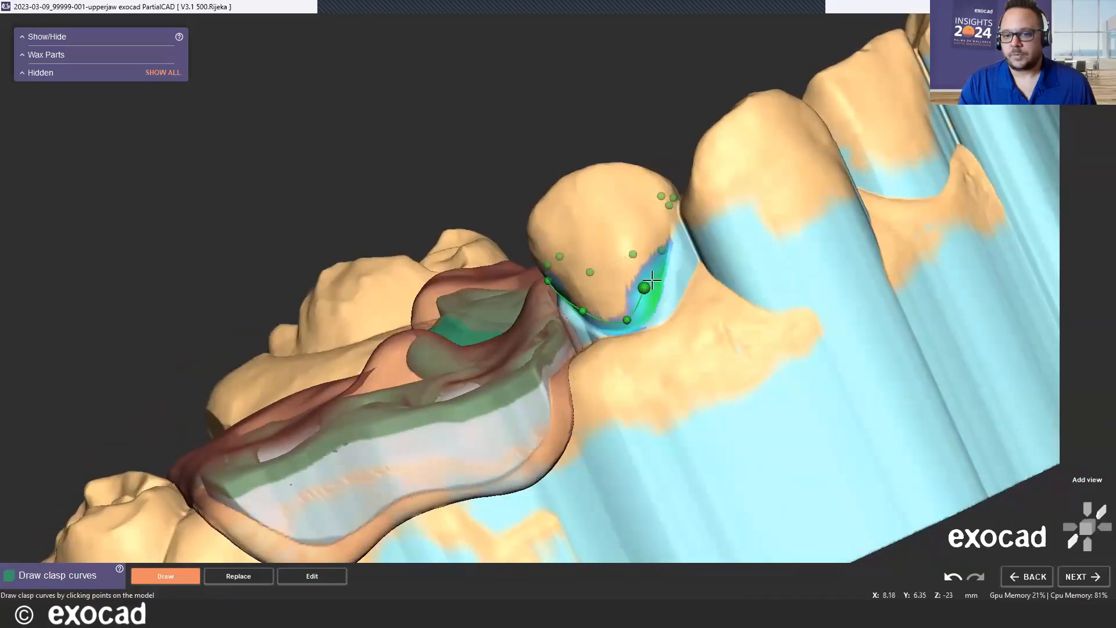
pyautogui.click(652, 273)
pyautogui.scroll(-4, 512, 307)
pyautogui.scroll(-3, 291, 266)
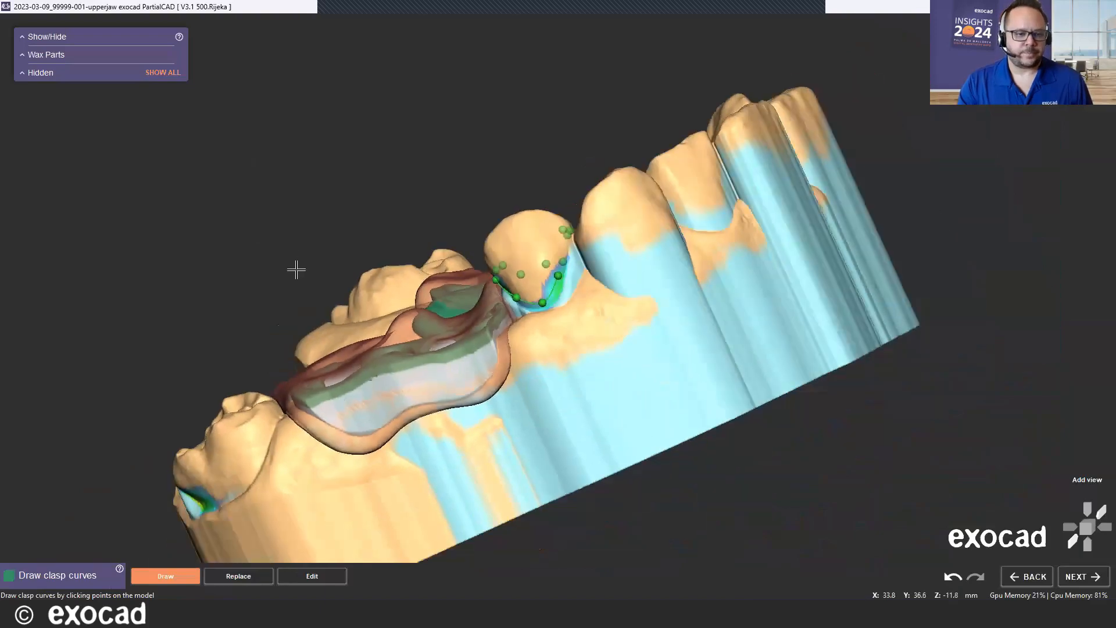
pyautogui.moveTo(297, 271); pyautogui.dragTo(319, 279, button='right')
pyautogui.scroll(5, 477, 282)
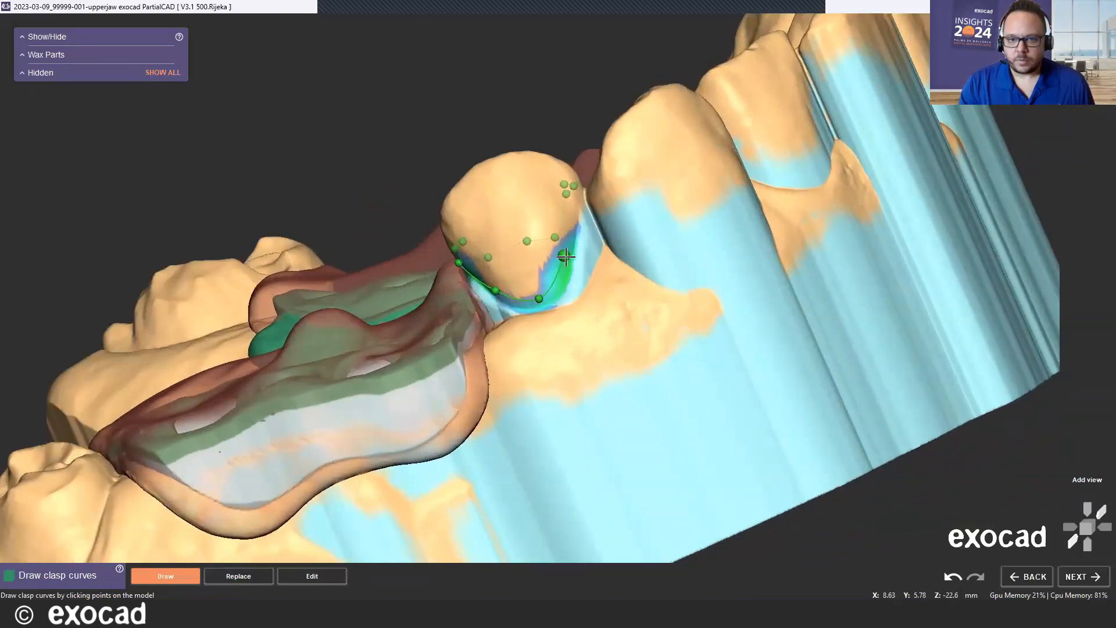
pyautogui.doubleClick(568, 241)
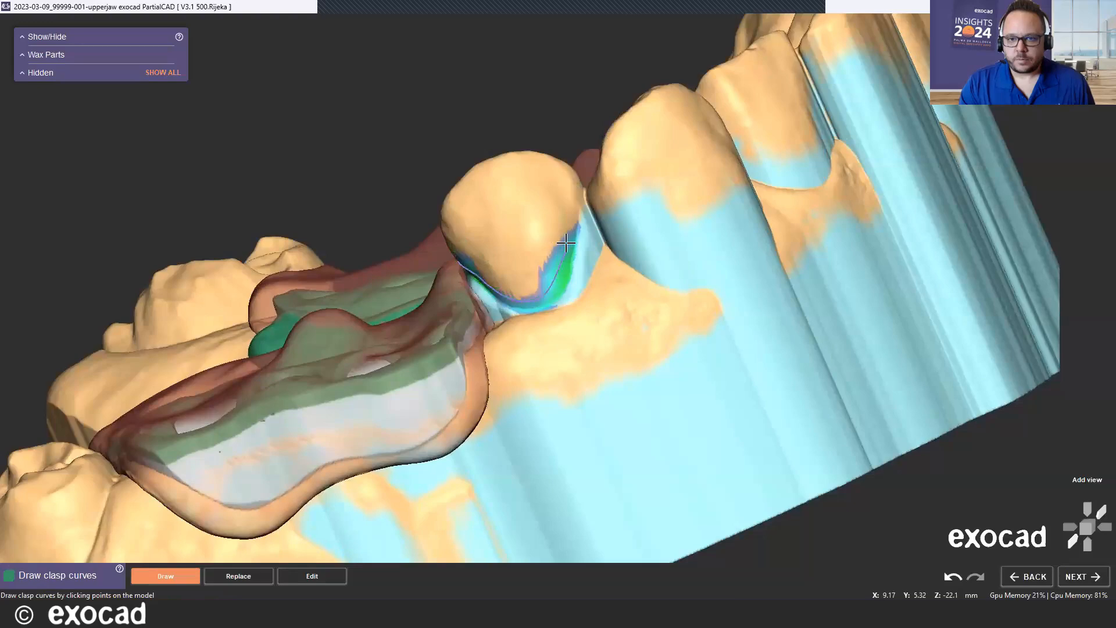
# Start a clasp curve on the molar of the premolar's side, from the distobuccal undercut forward along the buccal surface.
pyautogui.scroll(-5, 453, 250)
pyautogui.moveTo(395, 232); pyautogui.dragTo(348, 250, button='right')
pyautogui.scroll(3, 187, 202)
pyautogui.scroll(2, 188, 202)
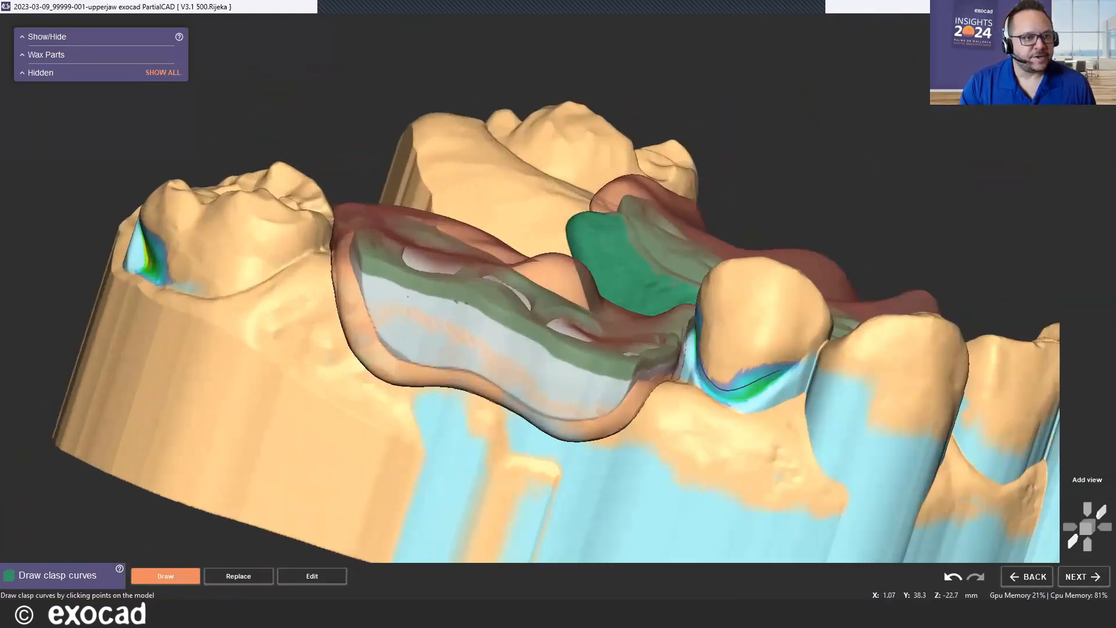
pyautogui.moveTo(188, 202); pyautogui.dragTo(264, 189, button='right')
pyautogui.scroll(2, 237, 202)
pyautogui.click(209, 198)
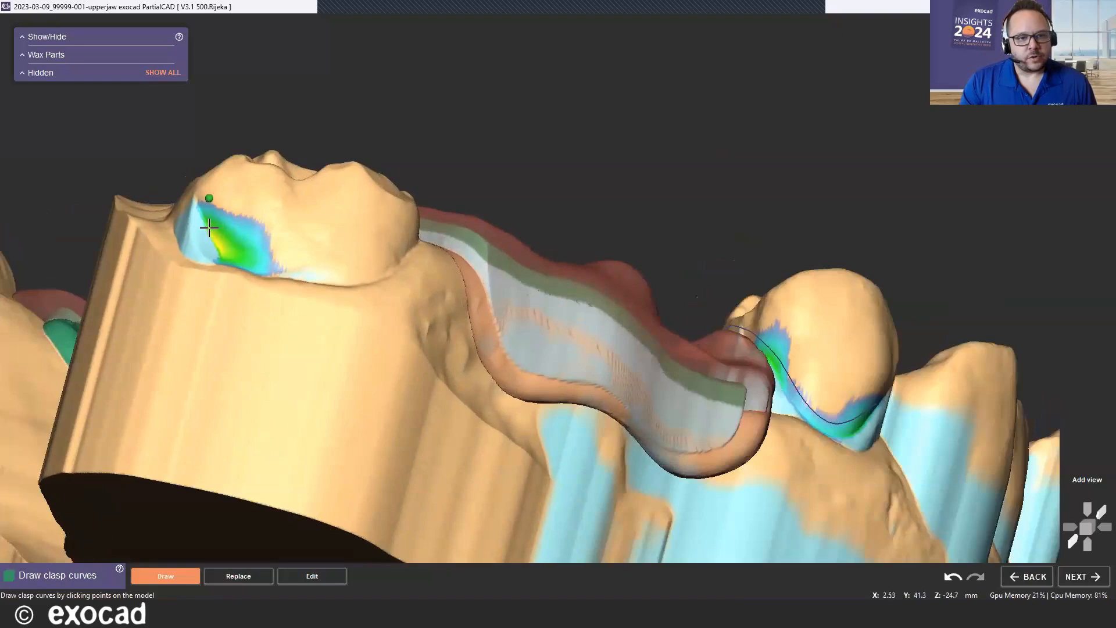
pyautogui.click(219, 236)
pyautogui.click(281, 267)
pyautogui.click(393, 246)
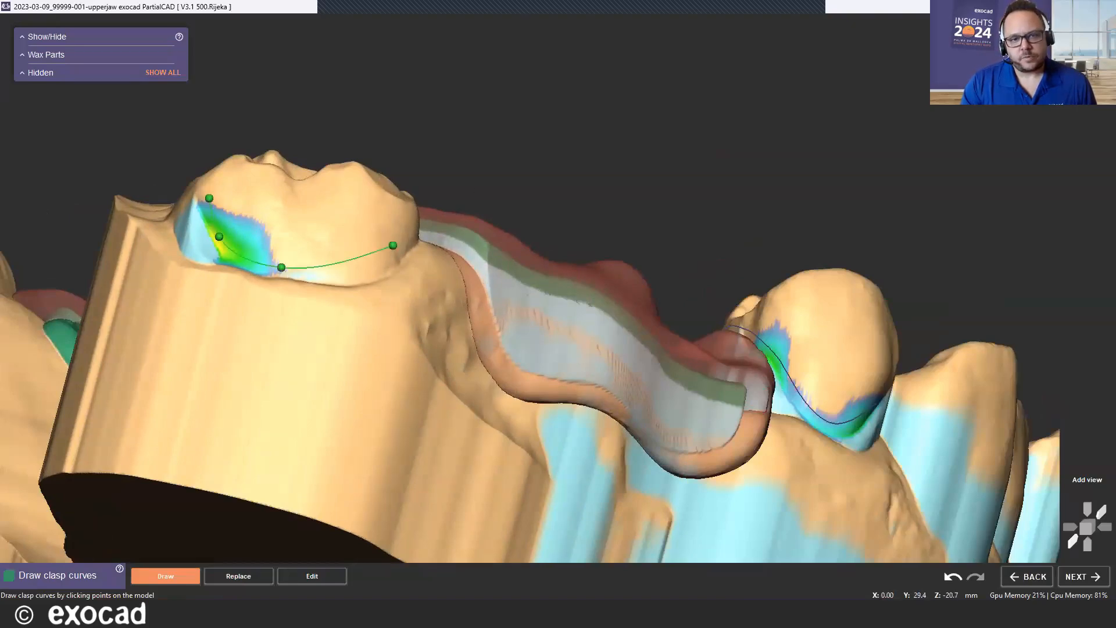
# Carry the molar's clasp curve along its mesh-facing side and around onto the palatal surface, and finish it.
pyautogui.moveTo(511, 233); pyautogui.dragTo(488, 208, button='right')
pyautogui.scroll(2, 489, 208)
pyautogui.click(489, 208)
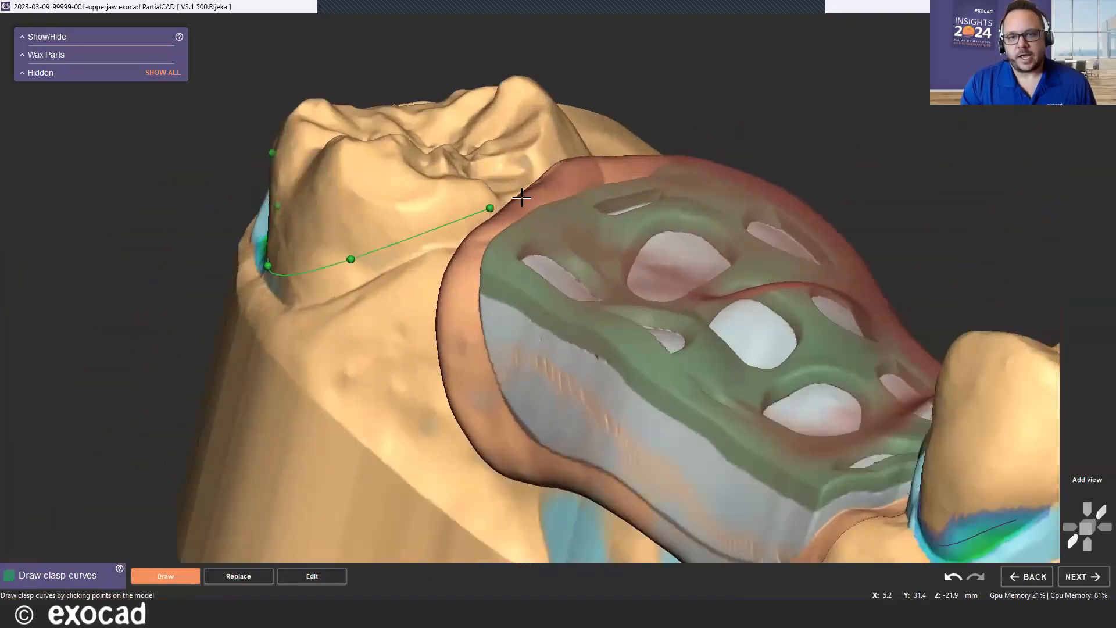
pyautogui.click(524, 199)
pyautogui.moveTo(635, 126); pyautogui.dragTo(594, 165, button='right')
pyautogui.click(593, 165)
pyautogui.click(629, 127)
pyautogui.moveTo(628, 127); pyautogui.dragTo(638, 154, button='right')
pyautogui.click(645, 79)
pyautogui.moveTo(621, 47); pyautogui.dragTo(731, 35, button='right')
pyautogui.click(527, 241)
pyautogui.doubleClick(488, 241)
# Start a clasp curve on the opposite molar, from its palatal surface along the mesh-facing side toward the buccal.
pyautogui.click(731, 34)
pyautogui.click(729, 70)
pyautogui.click(746, 93)
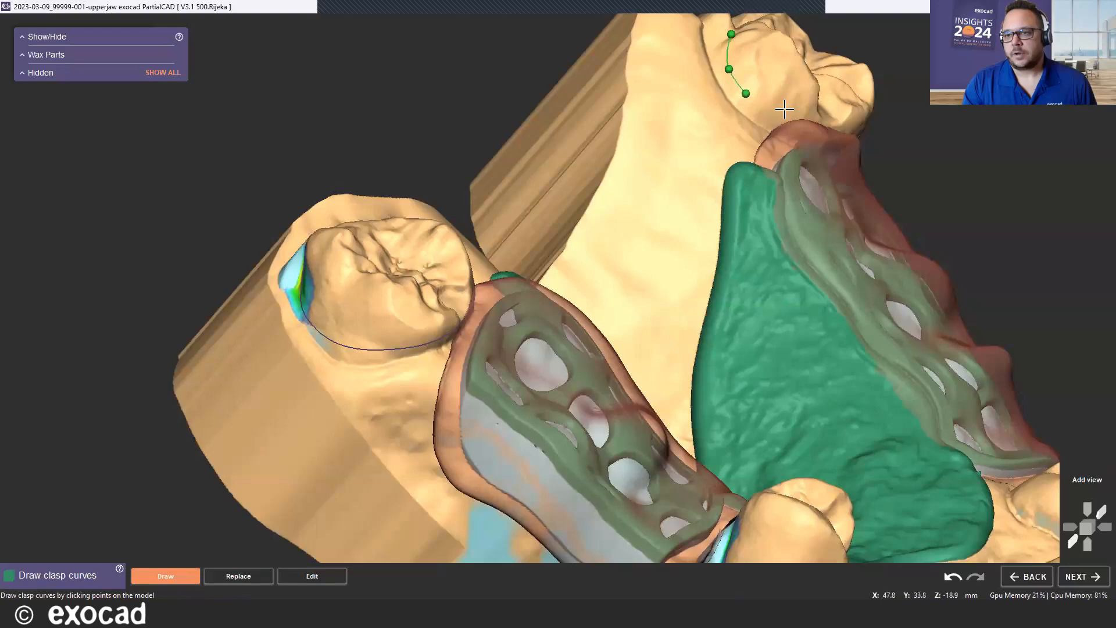
pyautogui.click(820, 122)
pyautogui.moveTo(820, 122); pyautogui.dragTo(850, 108, button='right')
pyautogui.scroll(4, 850, 108)
pyautogui.scroll(1, 850, 108)
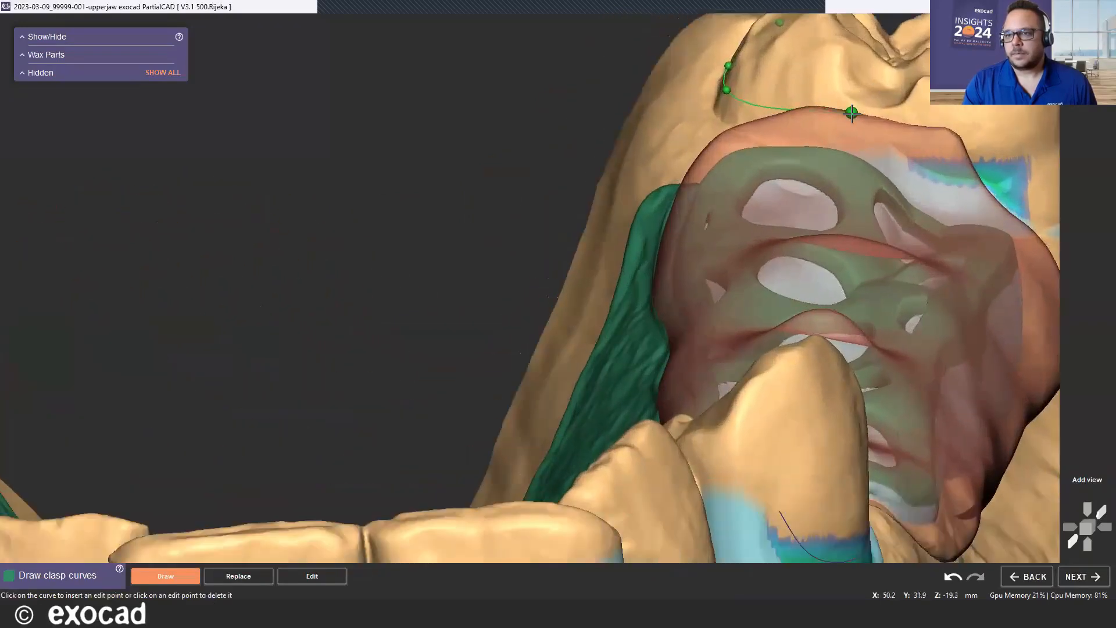
pyautogui.click(890, 124)
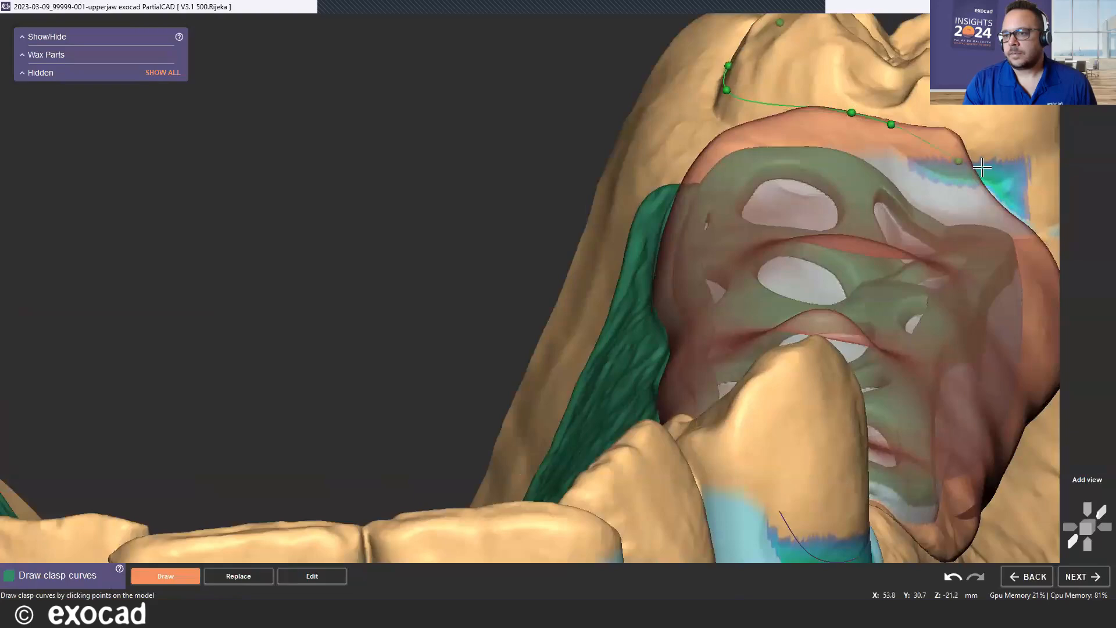
# Extend this molar's clasp curve along the buccal surface and end it in the distobuccal undercut.
pyautogui.middleClick(967, 123)
pyautogui.moveTo(871, 143); pyautogui.dragTo(633, 388, button='right')
pyautogui.click(702, 404)
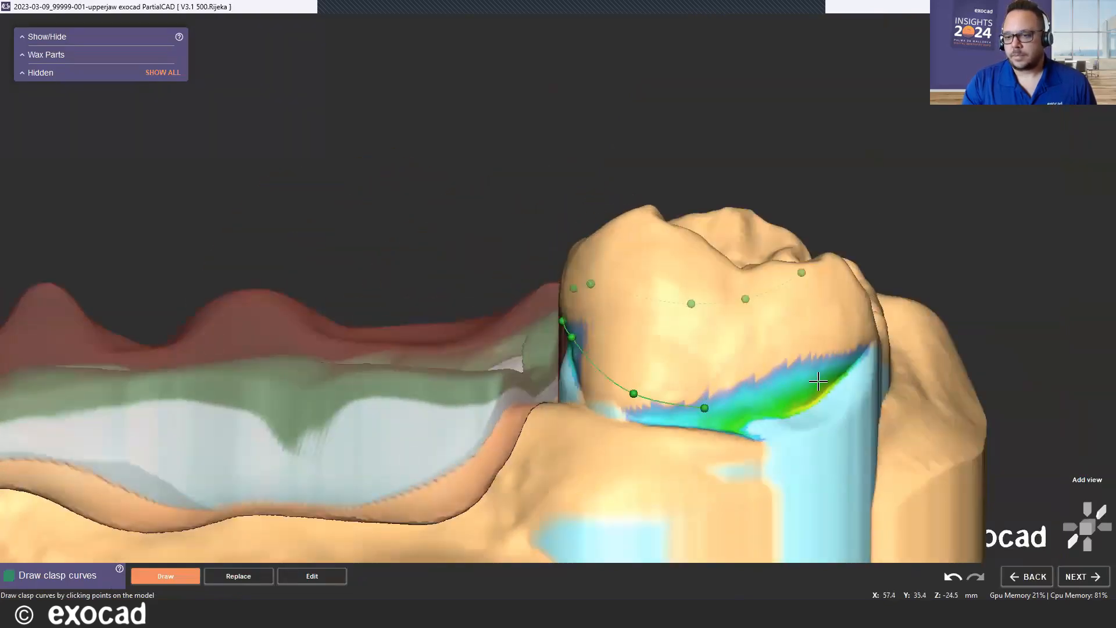
pyautogui.doubleClick(824, 370)
# Draw a short connector curve from the end of the canine's clasp curve onto the adjacent mesh.
pyautogui.scroll(-4, 750, 293)
pyautogui.scroll(-3, 698, 267)
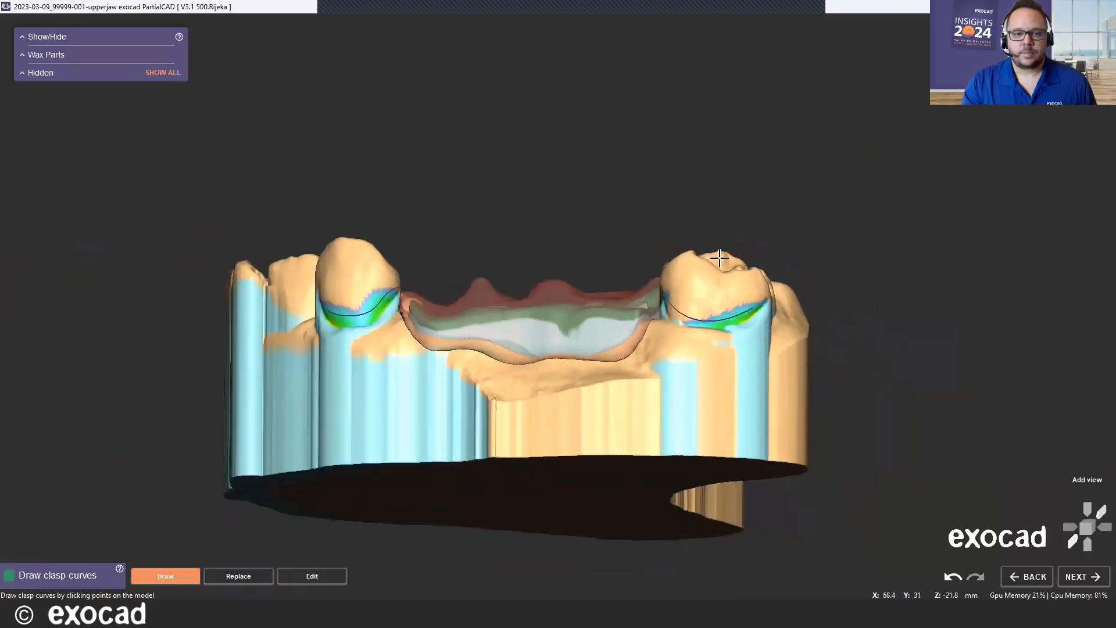
pyautogui.moveTo(874, 306); pyautogui.dragTo(825, 92, button='right')
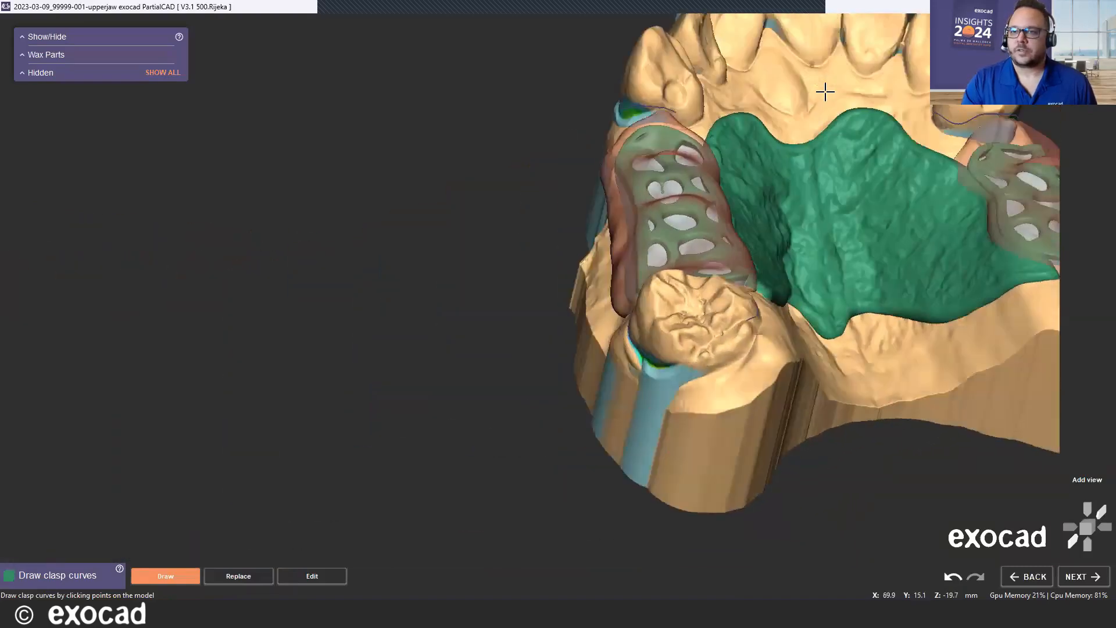
pyautogui.middleClick(799, 111)
pyautogui.moveTo(609, 195); pyautogui.dragTo(437, 176, button='right')
pyautogui.scroll(7, 353, 308)
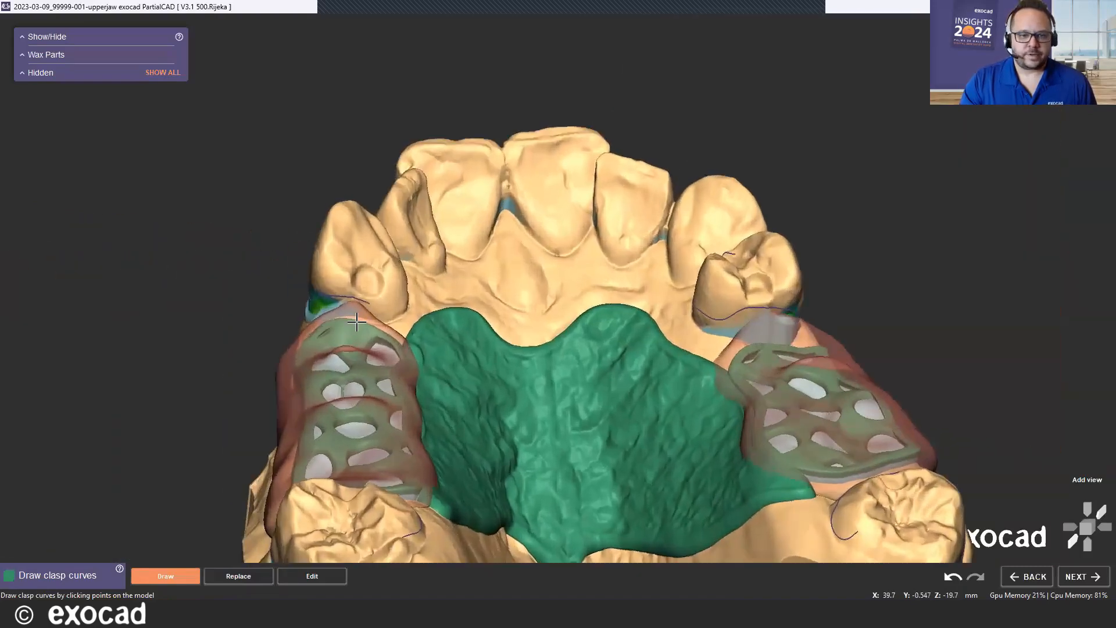
pyautogui.scroll(2, 352, 303)
pyautogui.click(354, 299)
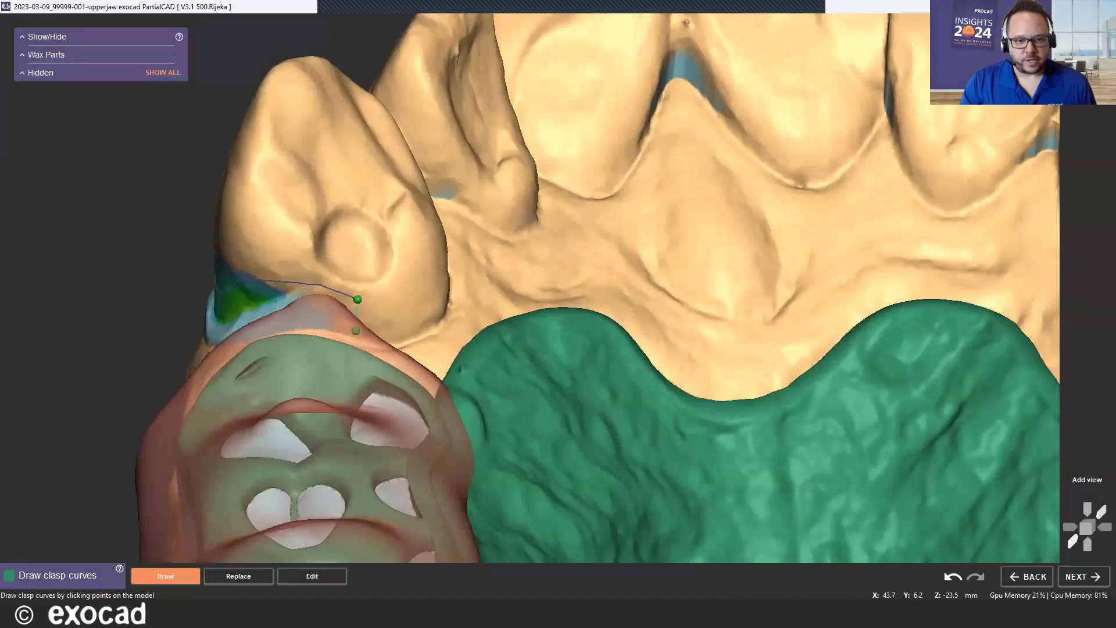
pyautogui.moveTo(355, 330); pyautogui.dragTo(391, 360, button='right')
pyautogui.scroll(4, 391, 361)
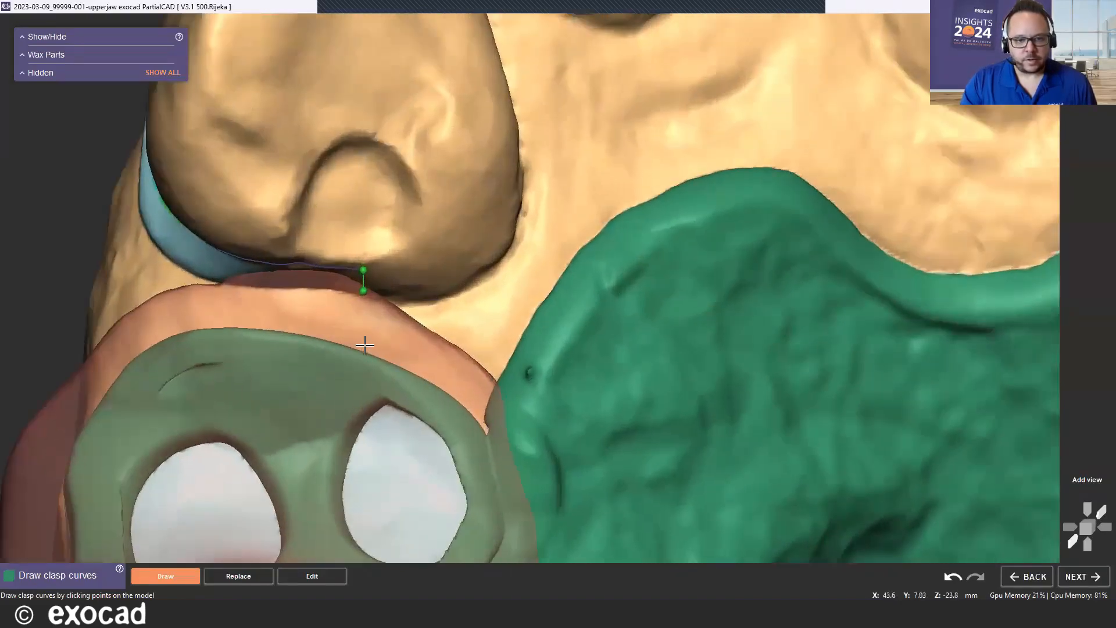
pyautogui.scroll(-5, 356, 241)
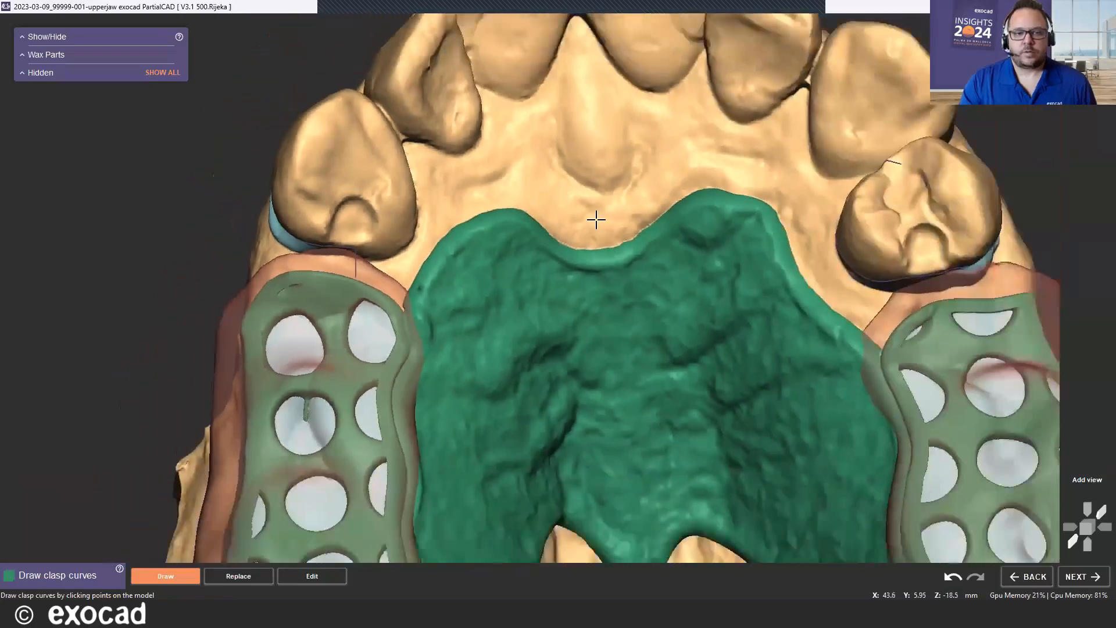
pyautogui.scroll(-6, 596, 219)
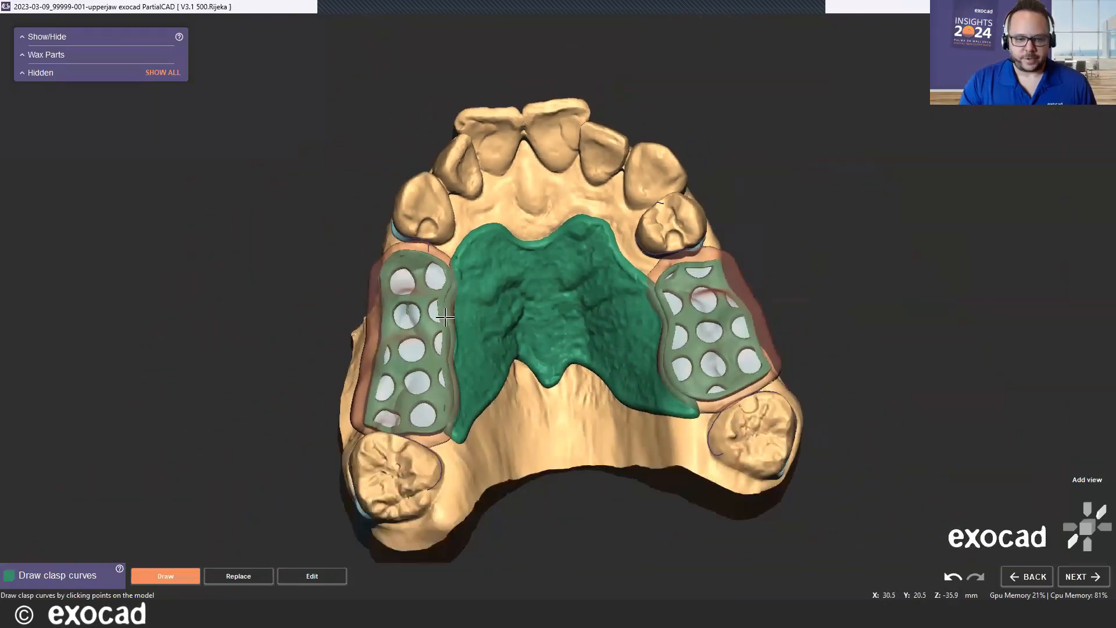
# Proceed to applying the clasps and review the available clasp profiles, keeping Anterior.
pyautogui.click(1082, 580)
pyautogui.scroll(-2, 446, 268)
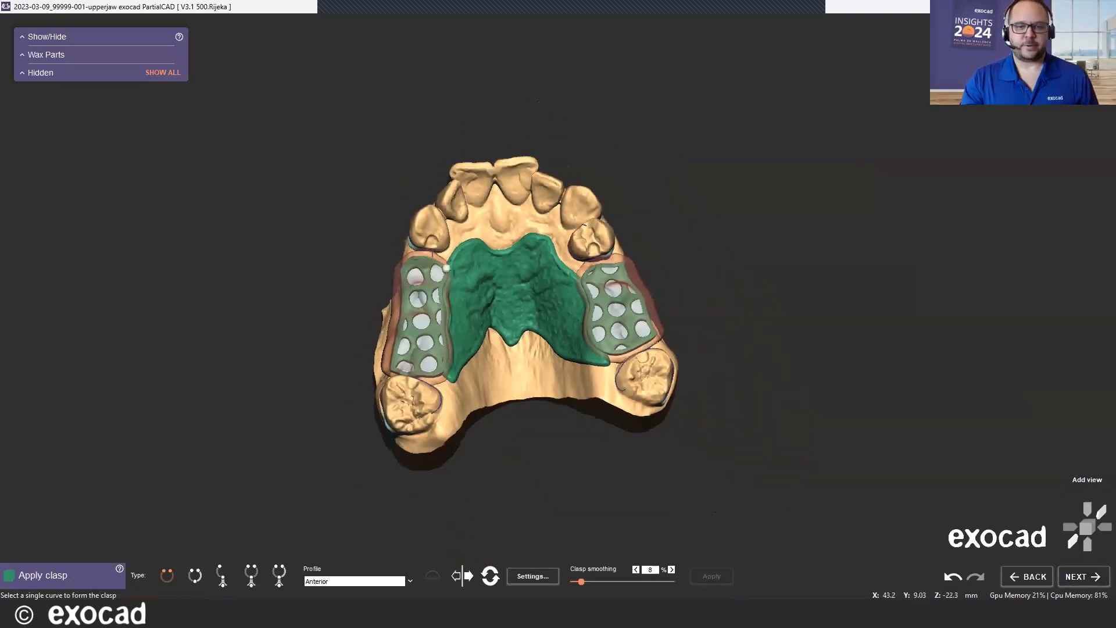
pyautogui.moveTo(356, 503)
pyautogui.mouseDown(button='right')
pyautogui.moveTo(308, 433)
pyautogui.moveTo(351, 500)
pyautogui.mouseUp(button='right')
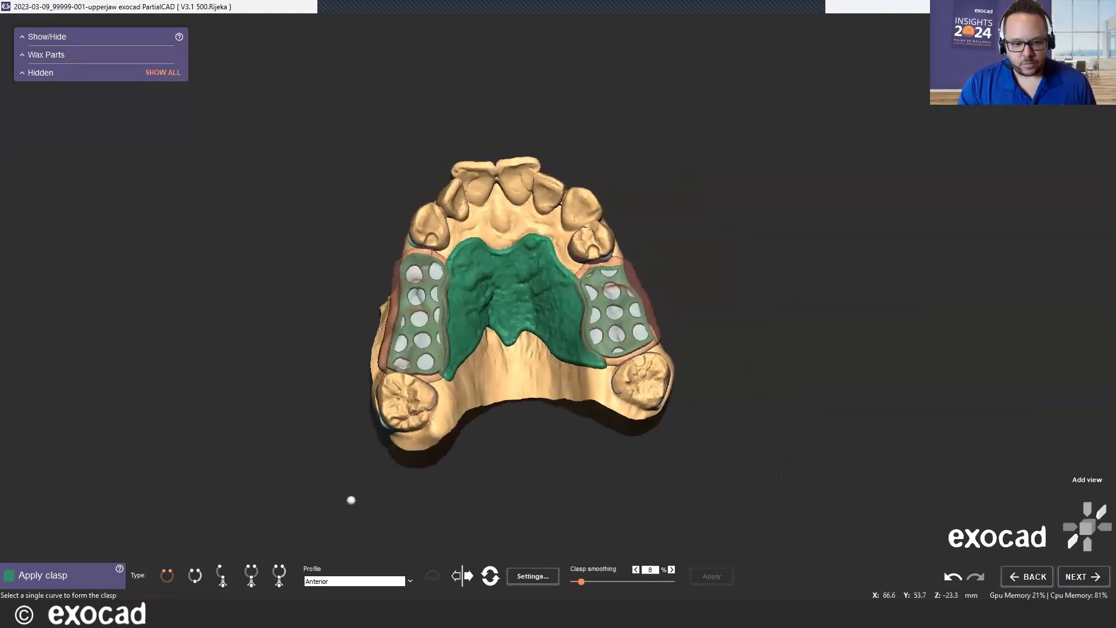
pyautogui.click(338, 586)
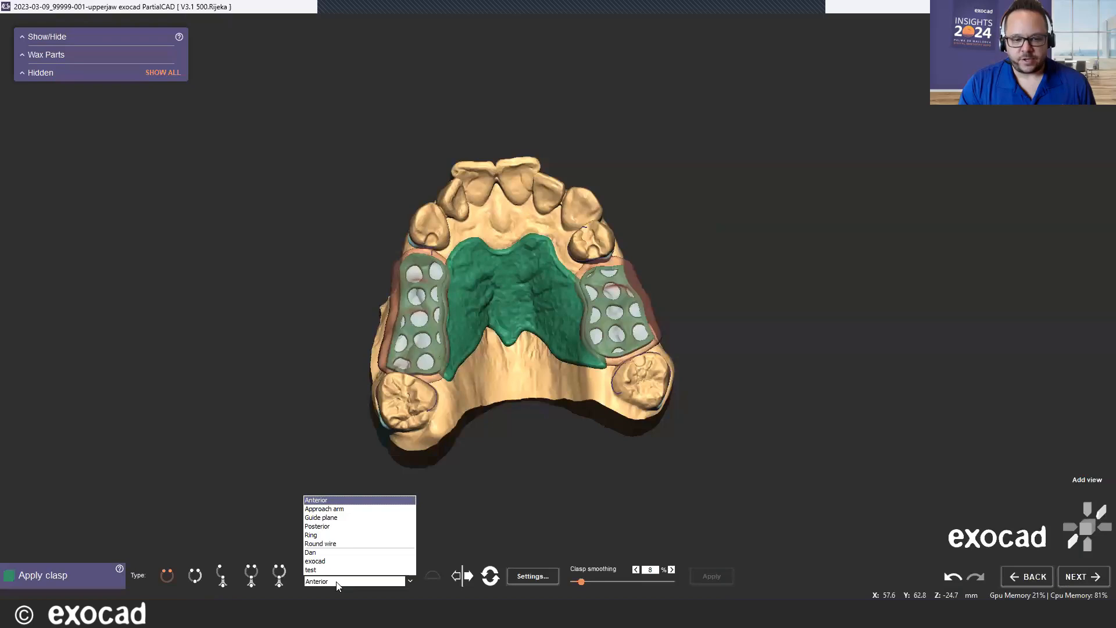
pyautogui.click(337, 582)
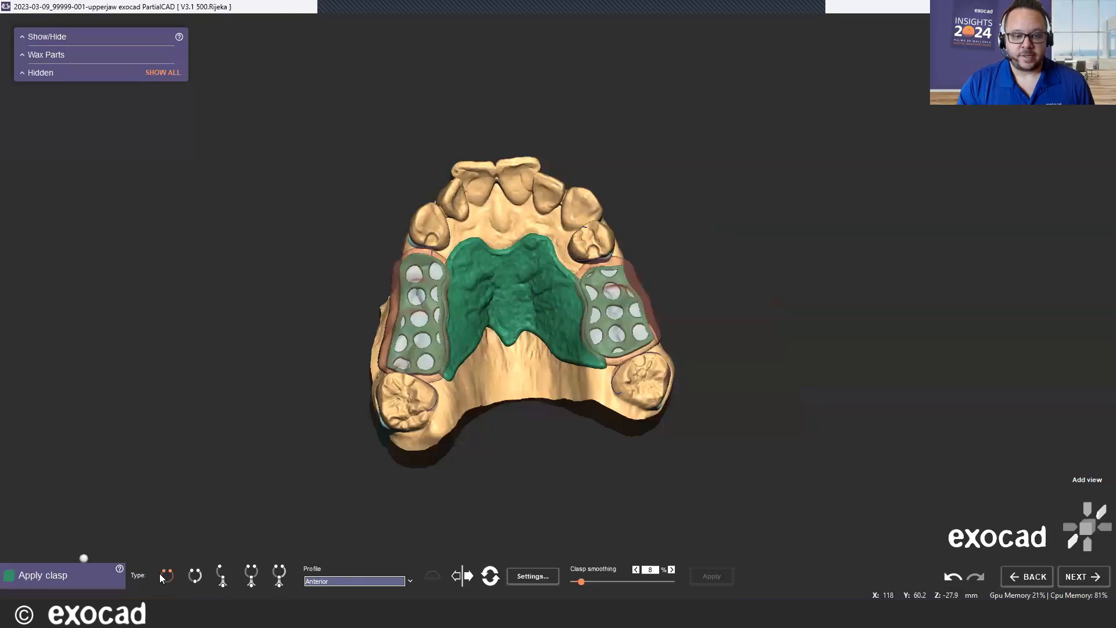
# Set the clasp type to ring with connector and form the canine's clasp from its connector curve and its ring curve.
pyautogui.click(219, 575)
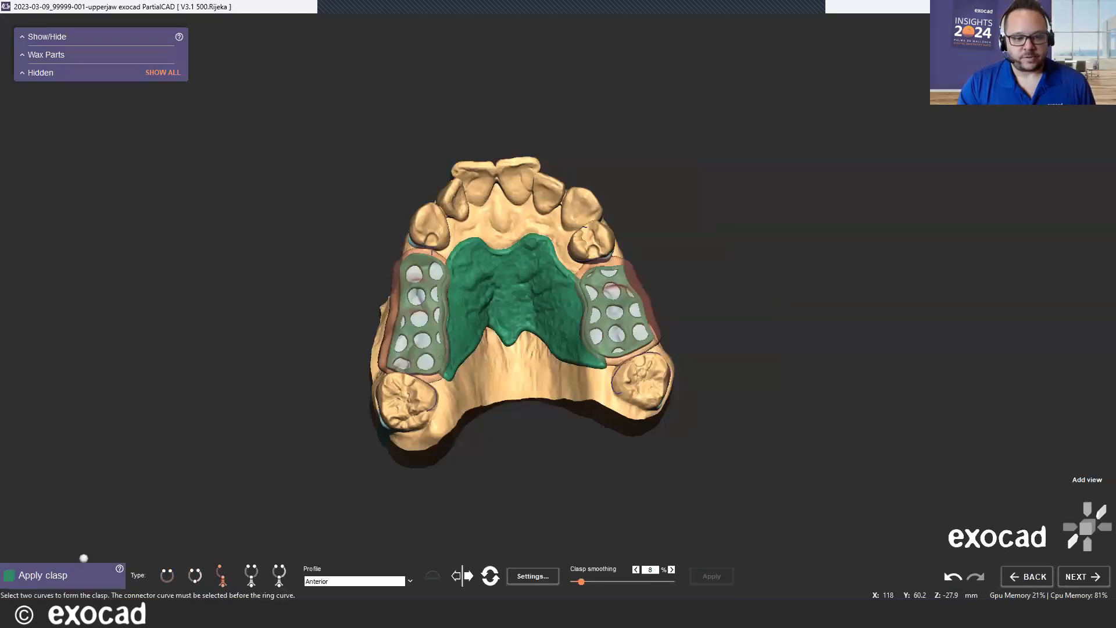
pyautogui.scroll(5, 363, 314)
pyautogui.scroll(2, 413, 192)
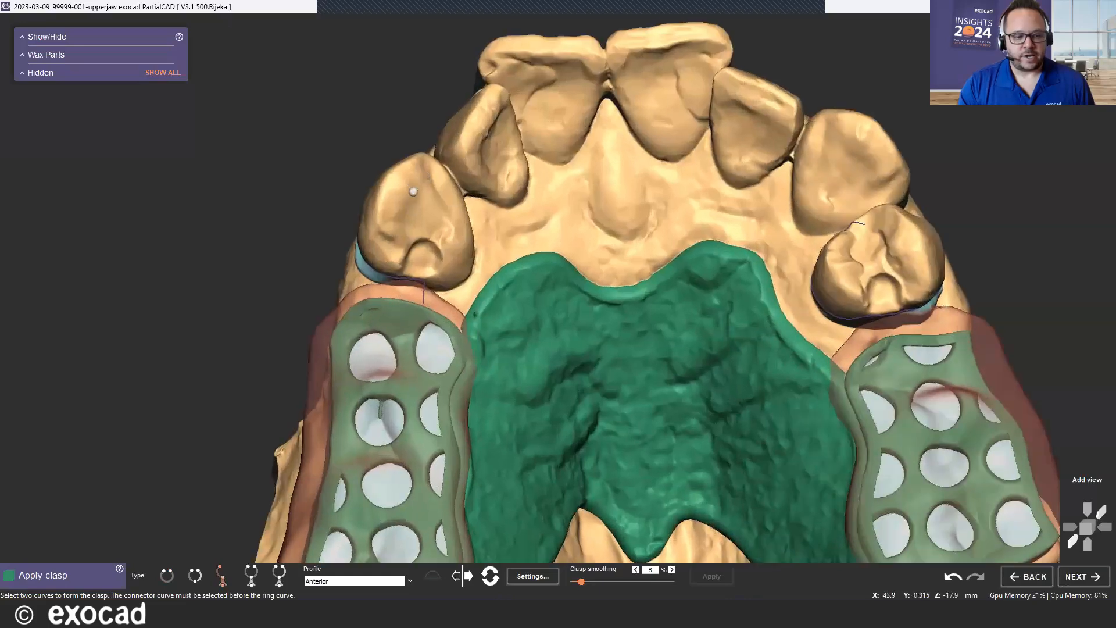
pyautogui.moveTo(219, 444); pyautogui.dragTo(167, 326, button='middle')
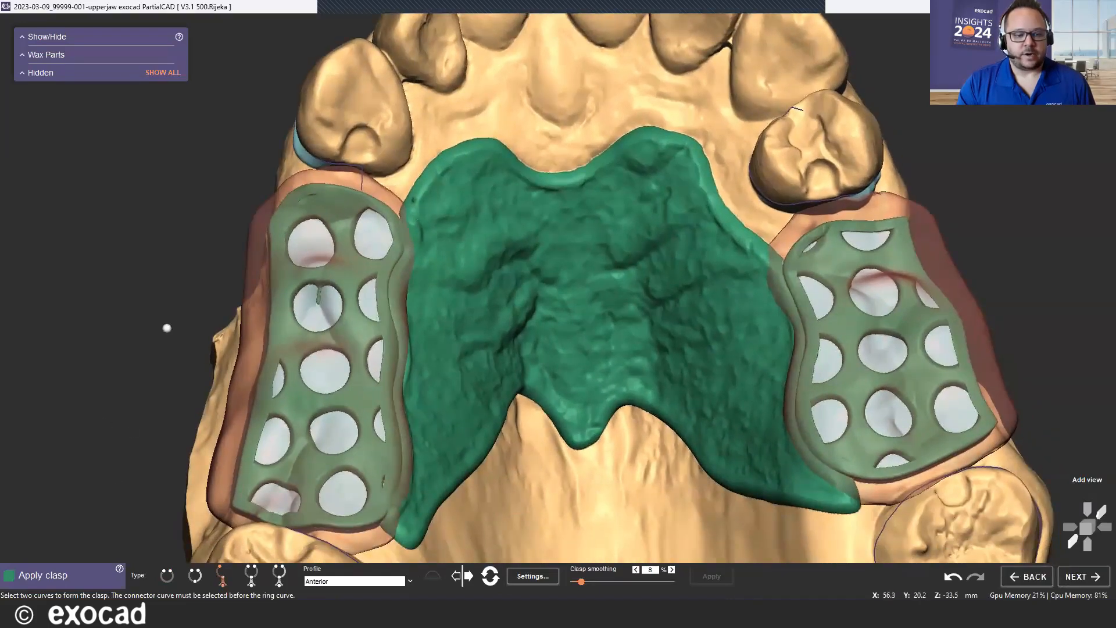
pyautogui.scroll(2, 164, 316)
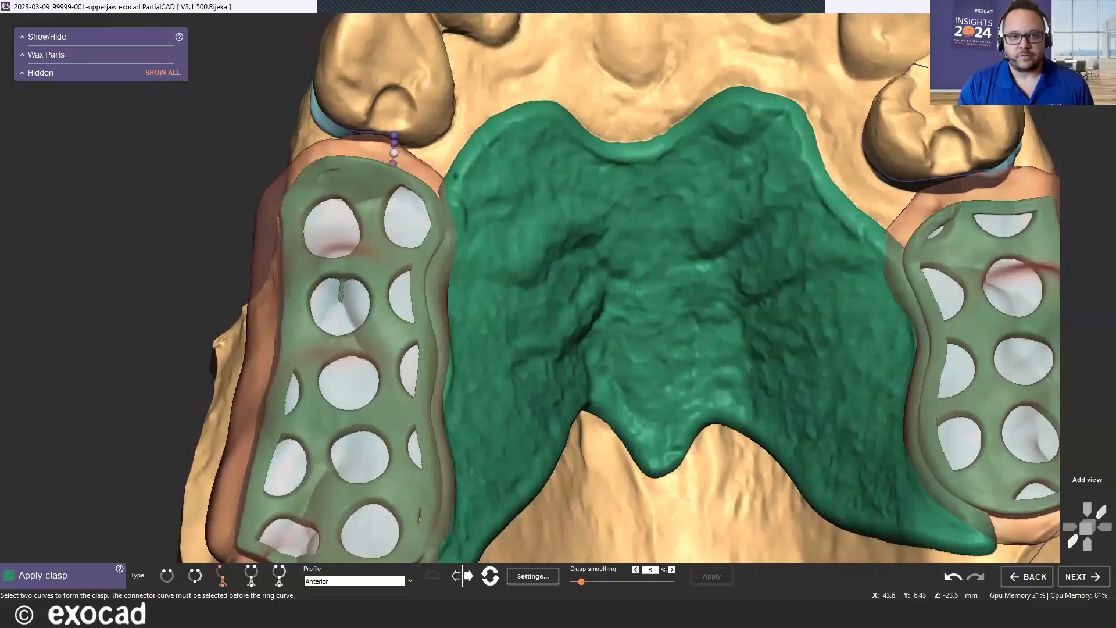
pyautogui.click(393, 163)
pyautogui.scroll(-5, 331, 150)
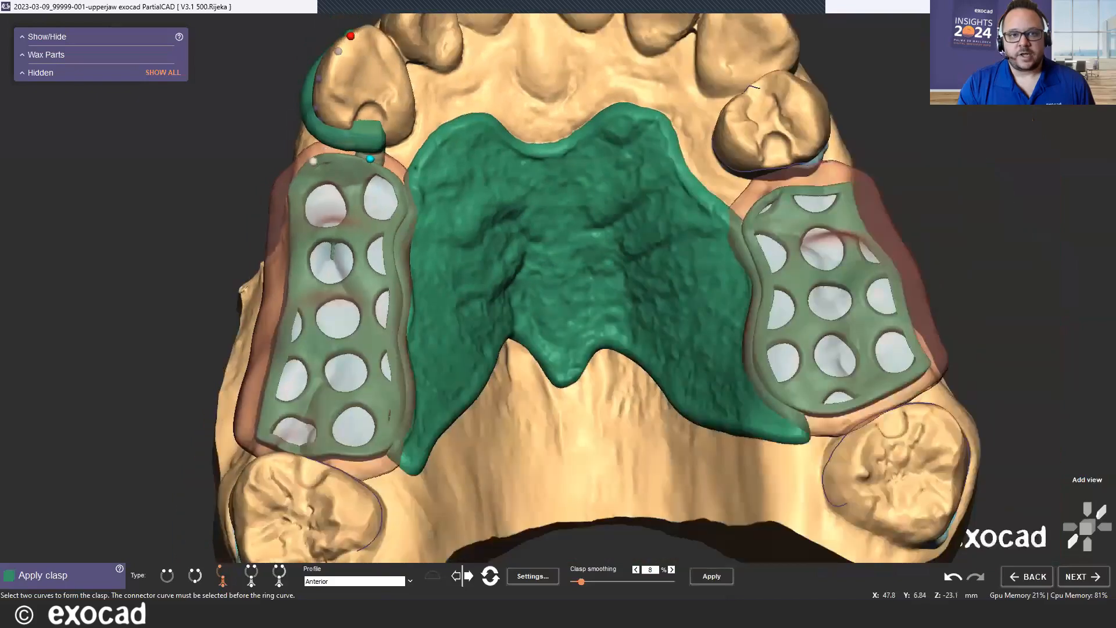
# Fine-tune the middle of the clasp arm on the canine's buccal surface and check its course around the tooth.
pyautogui.moveTo(495, 155); pyautogui.dragTo(643, 159, button='right')
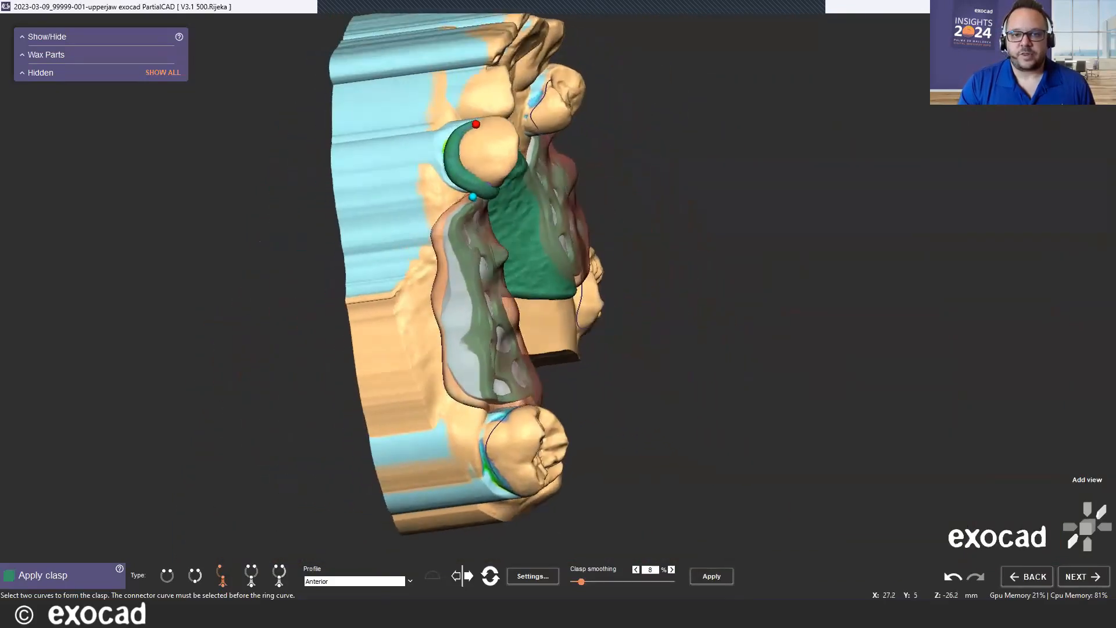
pyautogui.scroll(4, 401, 96)
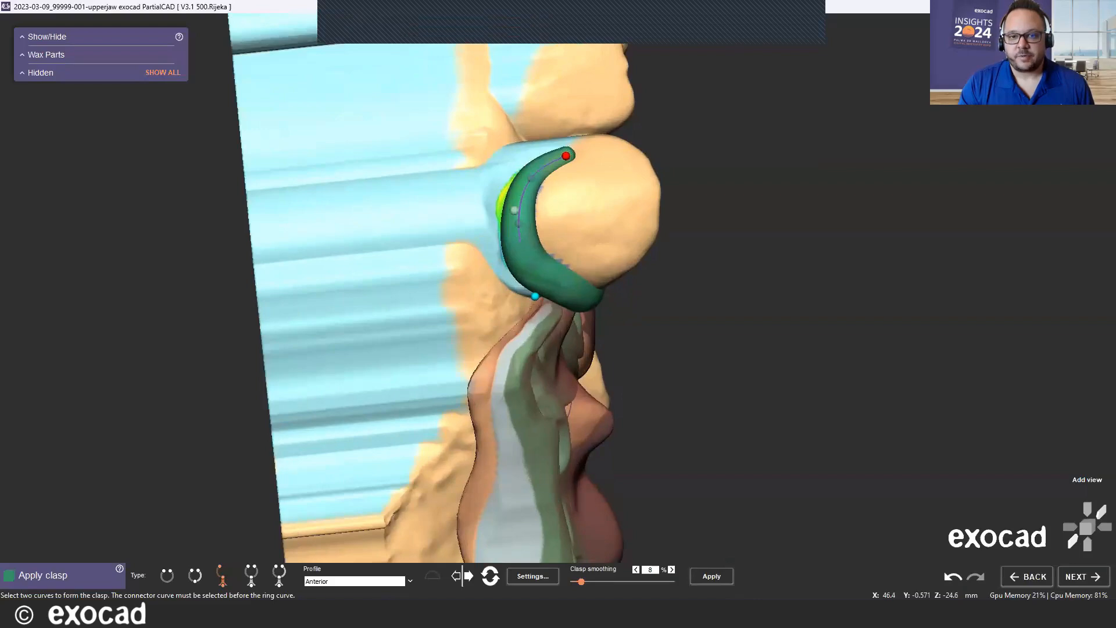
pyautogui.click(515, 221)
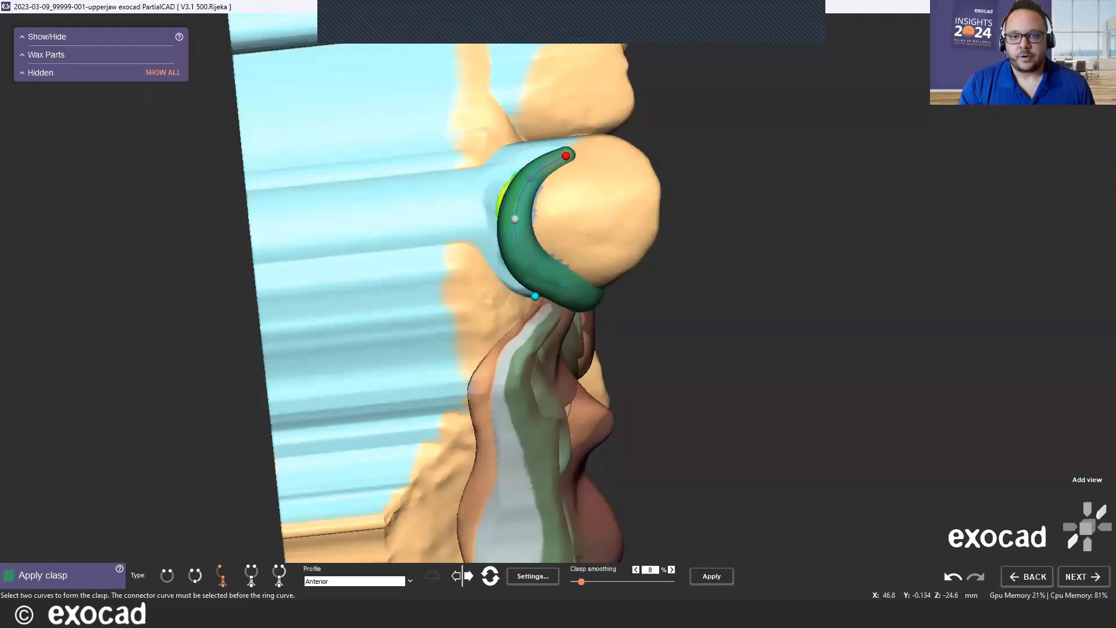
pyautogui.scroll(-2, 580, 207)
pyautogui.moveTo(723, 244); pyautogui.dragTo(649, 121, button='right')
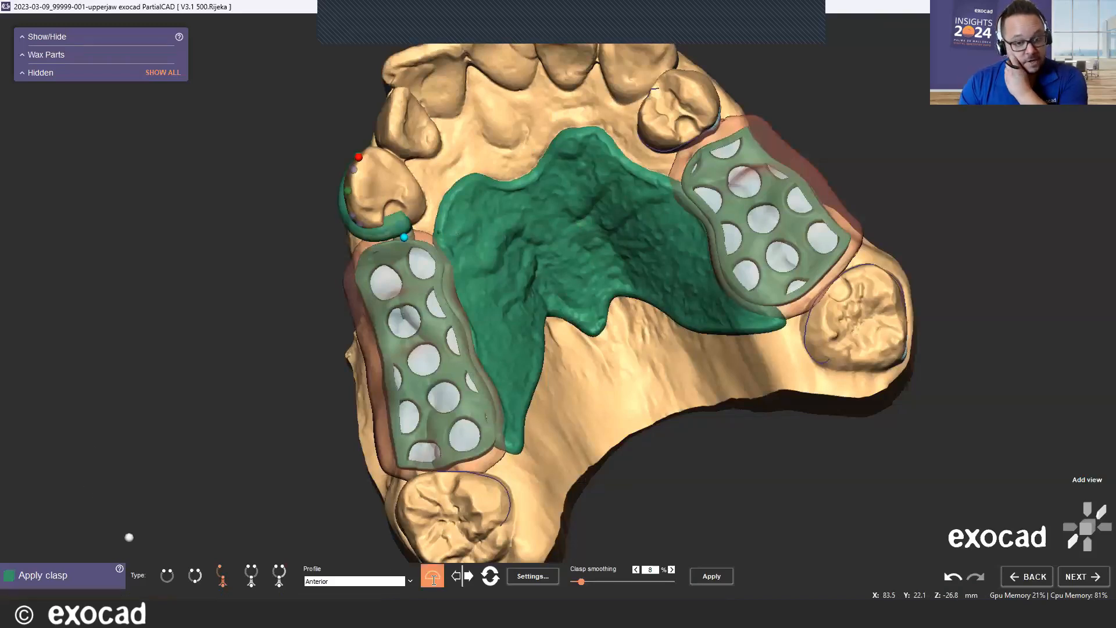
# Examine the cross-section of the Anterior clasp profile and the other available profiles, keeping Anterior selected.
pyautogui.click(432, 577)
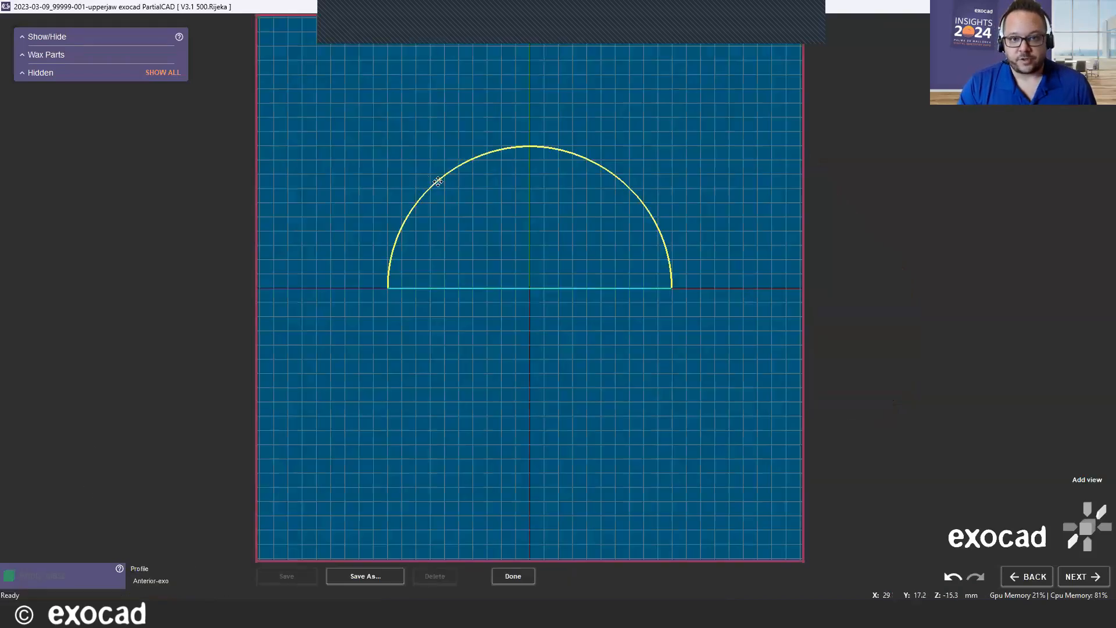
pyautogui.click(514, 576)
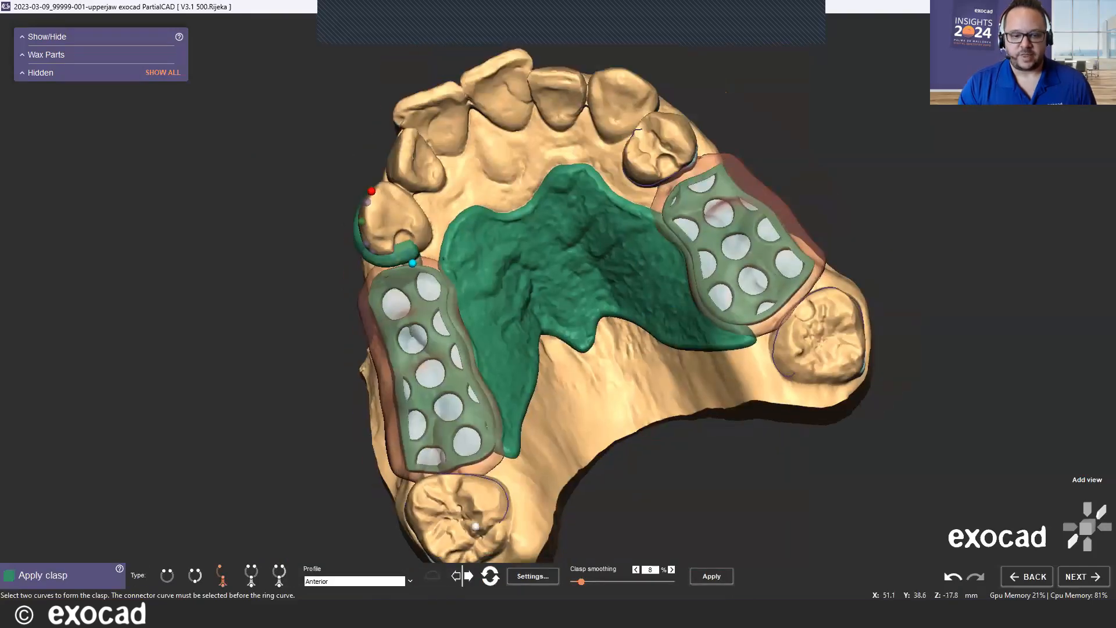
pyautogui.click(371, 581)
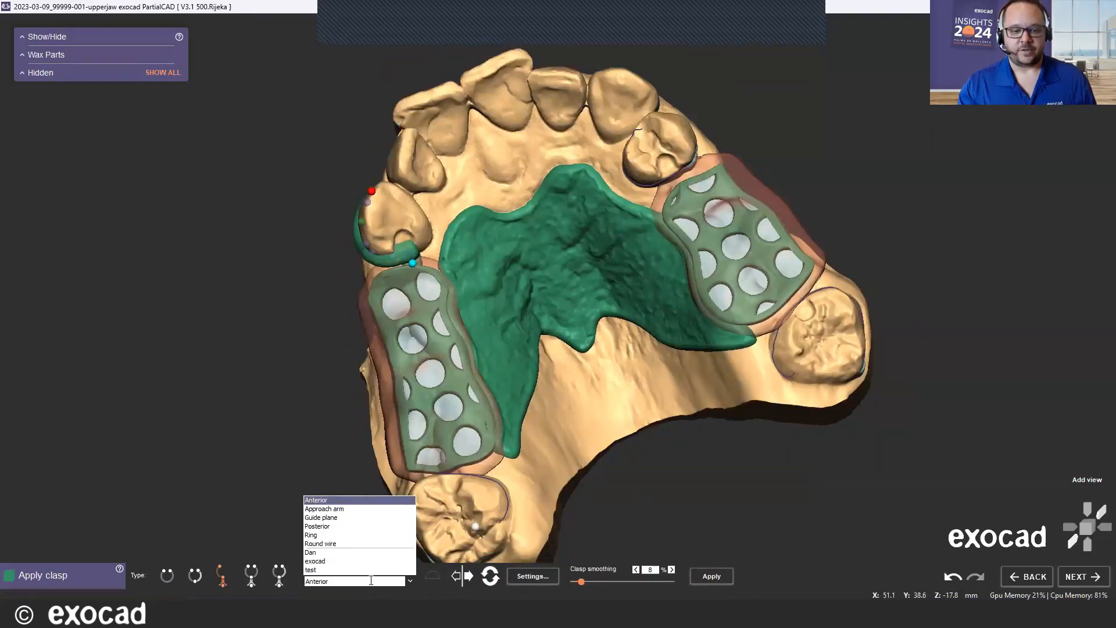
pyautogui.click(371, 580)
# Apply the canine's clasp as a trial and undo the application.
pyautogui.scroll(-4, 215, 242)
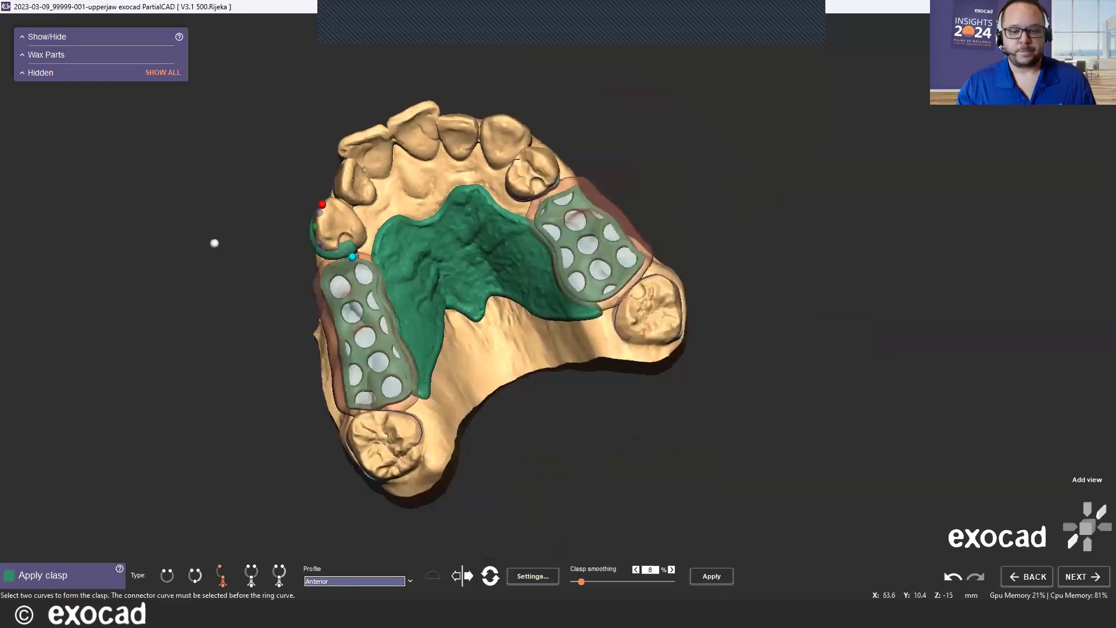
pyautogui.moveTo(553, 194); pyautogui.dragTo(531, 163, button='right')
pyautogui.moveTo(725, 418); pyautogui.dragTo(733, 477, button='right')
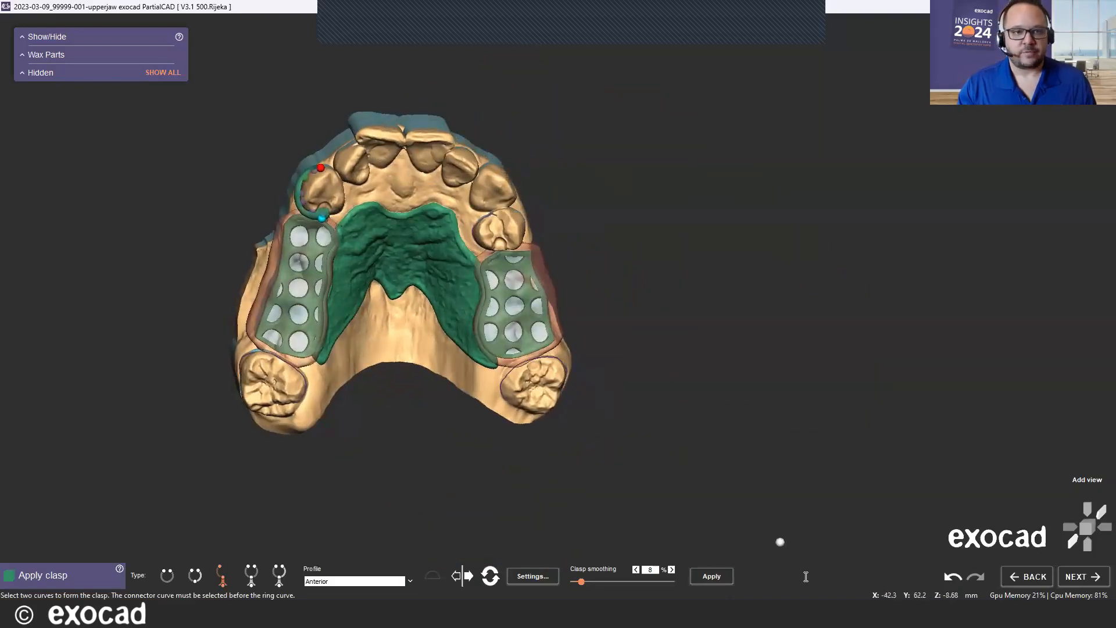
pyautogui.click(711, 576)
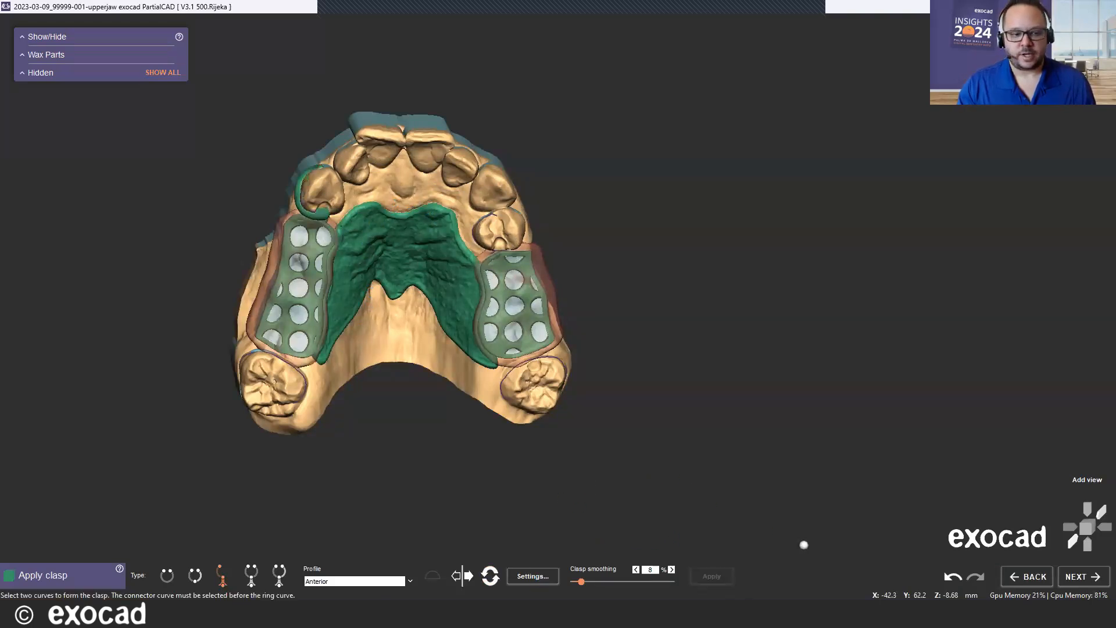
pyautogui.click(953, 577)
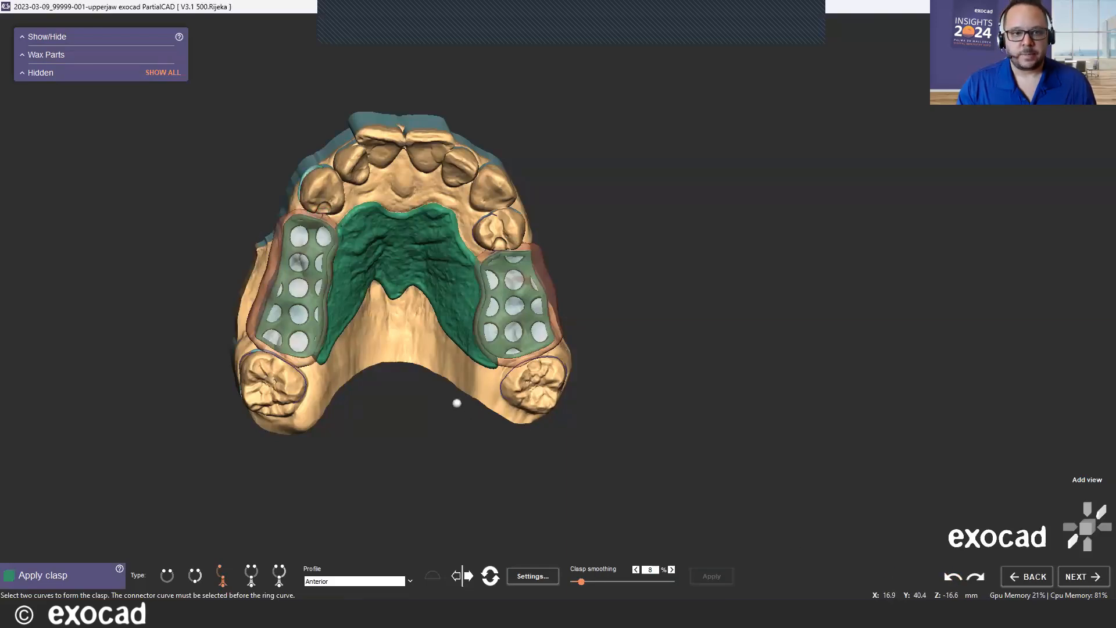
# Form the canine's clasp again from its connector and ring curves and open the Anterior profile's settings.
pyautogui.moveTo(456, 403); pyautogui.dragTo(427, 267, button='right')
pyautogui.scroll(7, 410, 254)
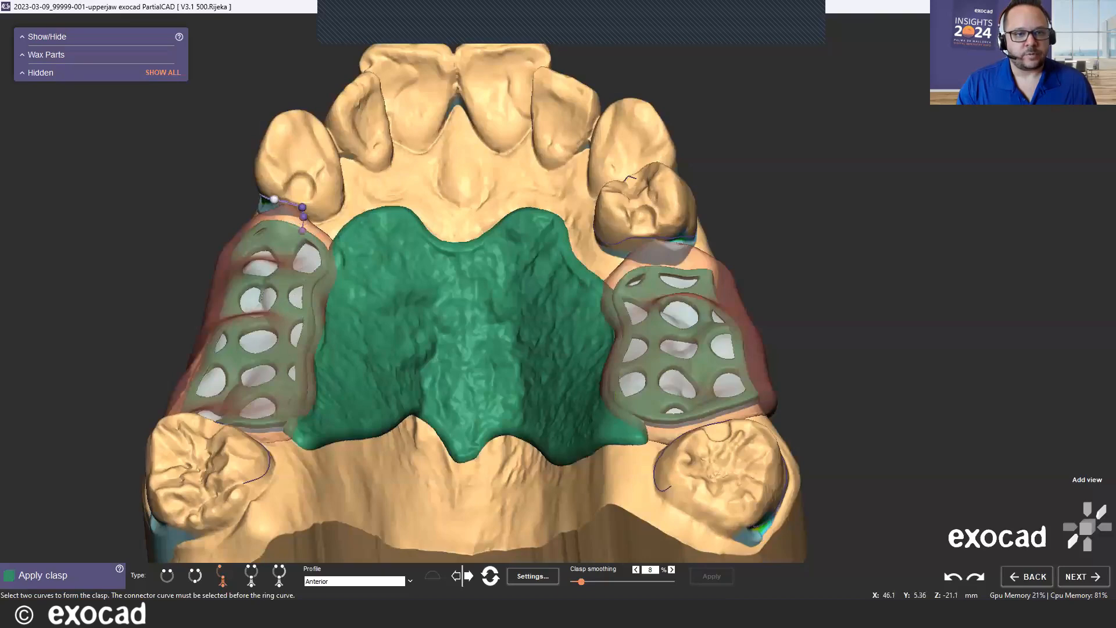
pyautogui.click(274, 199)
pyautogui.click(534, 574)
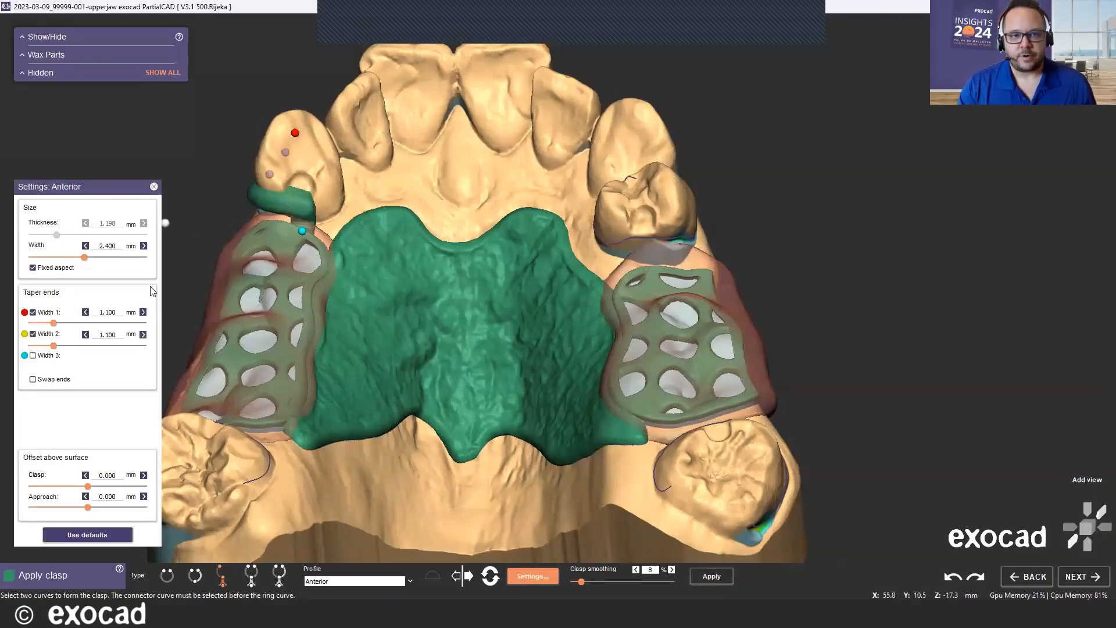
# Enable the Width 3 taper for the clasp's connector end at the mesh.
pyautogui.moveTo(187, 256); pyautogui.dragTo(18, 312, button='right')
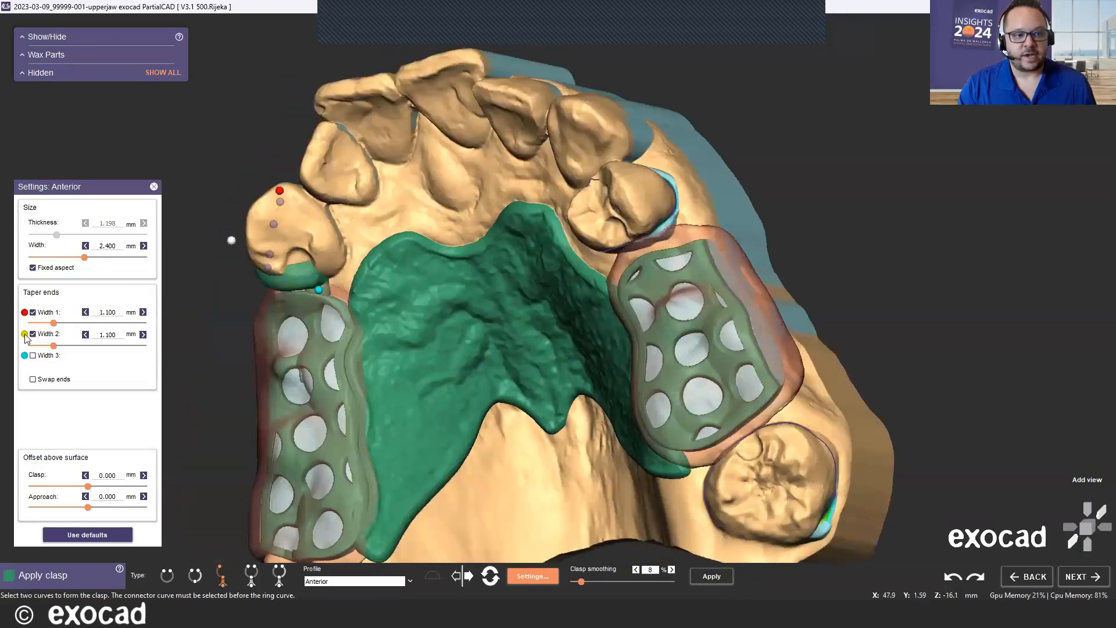
pyautogui.moveTo(18, 312); pyautogui.dragTo(1, 433, button='right')
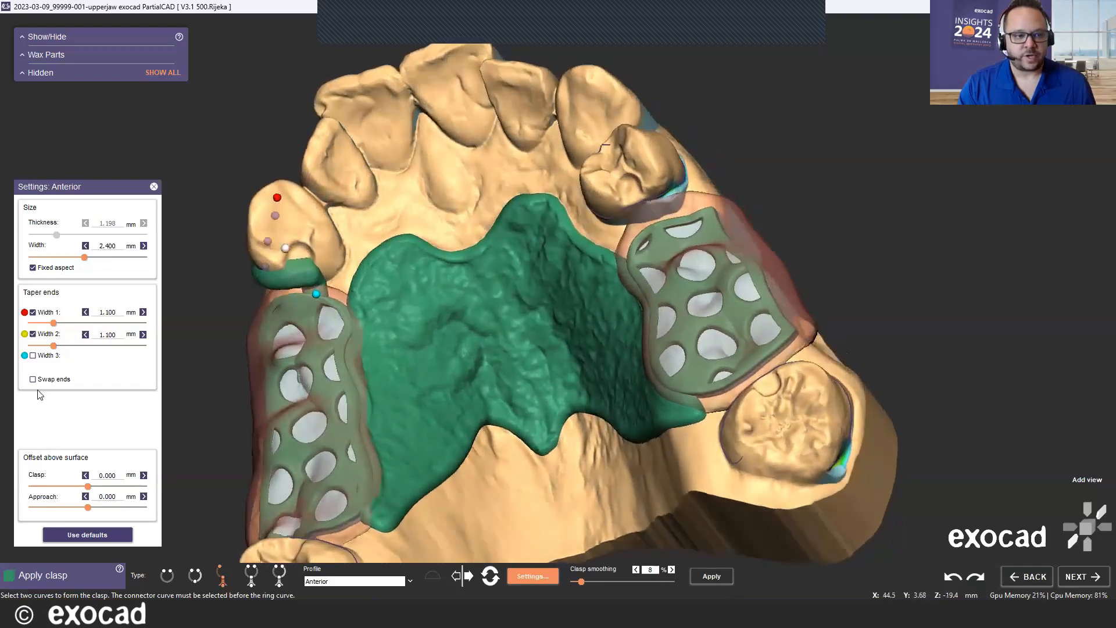
pyautogui.click(33, 355)
pyautogui.scroll(5, 217, 319)
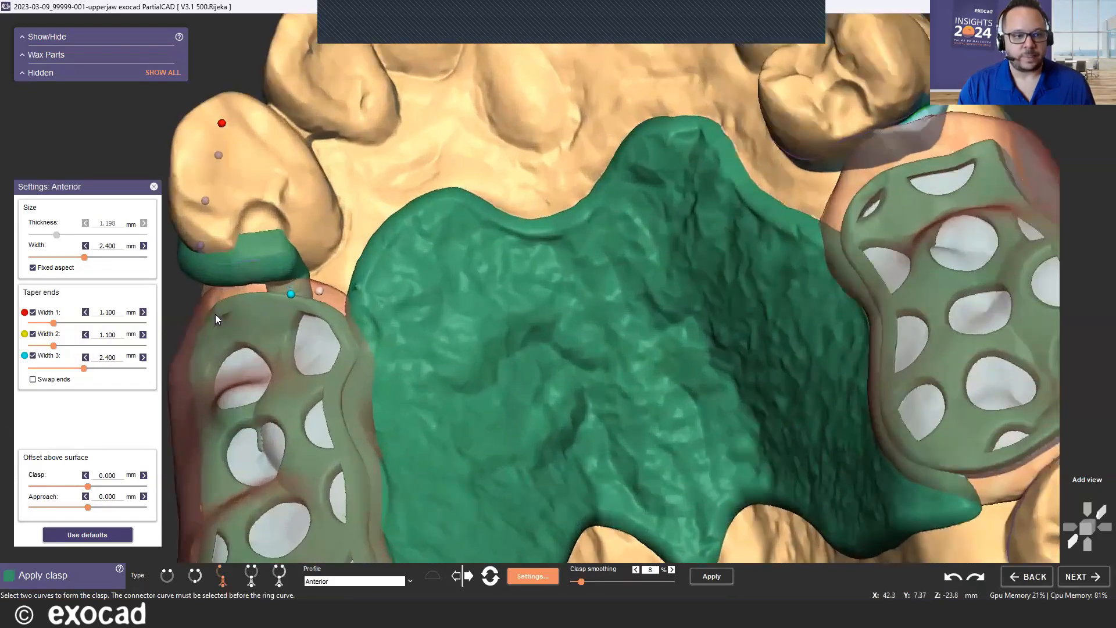
# Check the clasp's transition into the mesh and raise the clasp smoothing to 18 %.
pyautogui.moveTo(730, 193); pyautogui.dragTo(674, 224, button='right')
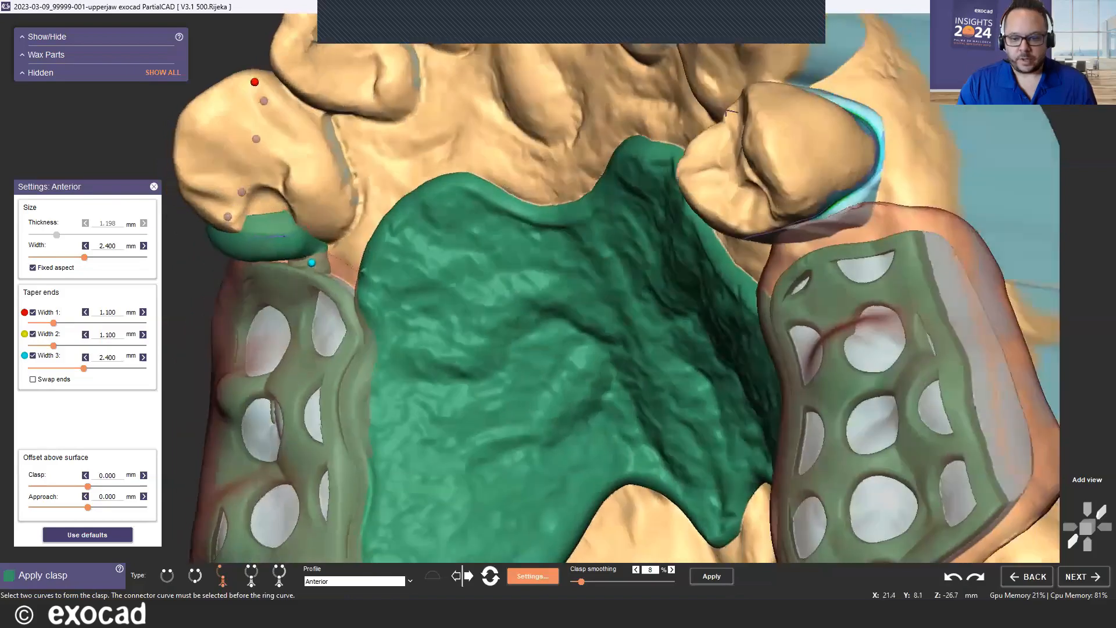
pyautogui.moveTo(616, 244); pyautogui.dragTo(657, 274, button='right')
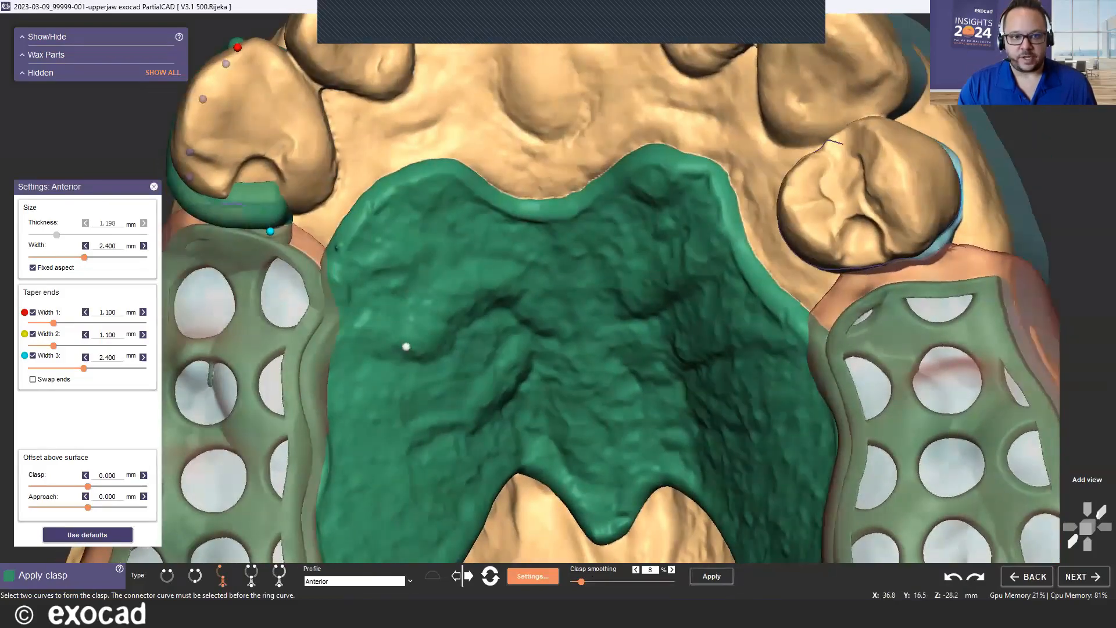
pyautogui.moveTo(331, 293); pyautogui.dragTo(274, 235, button='right')
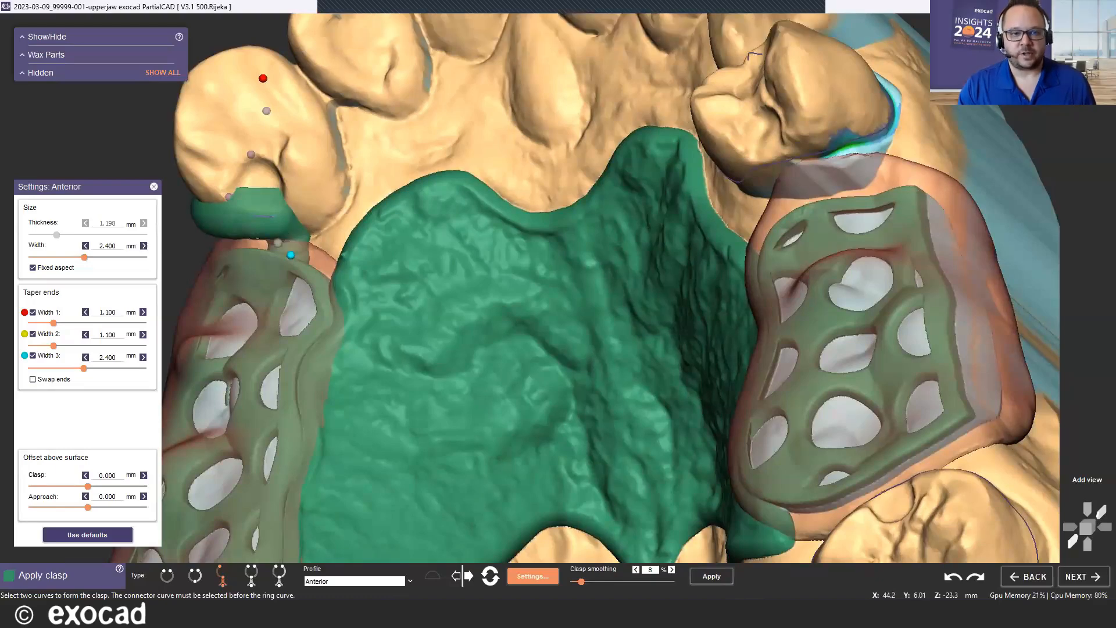
pyautogui.scroll(4, 278, 242)
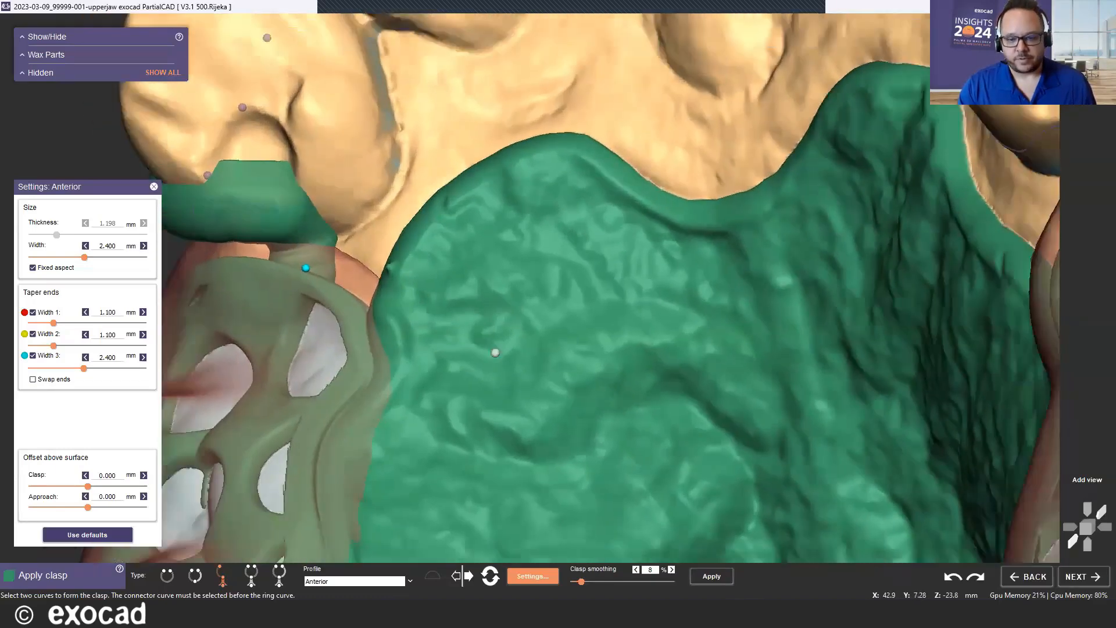
pyautogui.scroll(-5, 495, 352)
pyautogui.moveTo(495, 372); pyautogui.dragTo(661, 560, button='right')
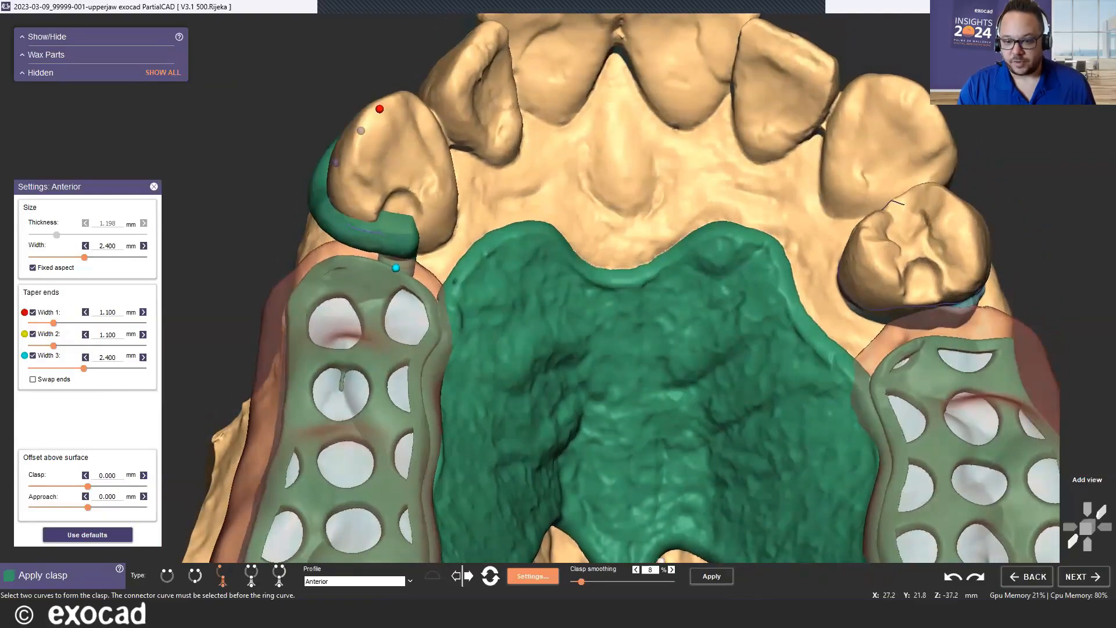
pyautogui.click(671, 570)
pyautogui.click(671, 570)
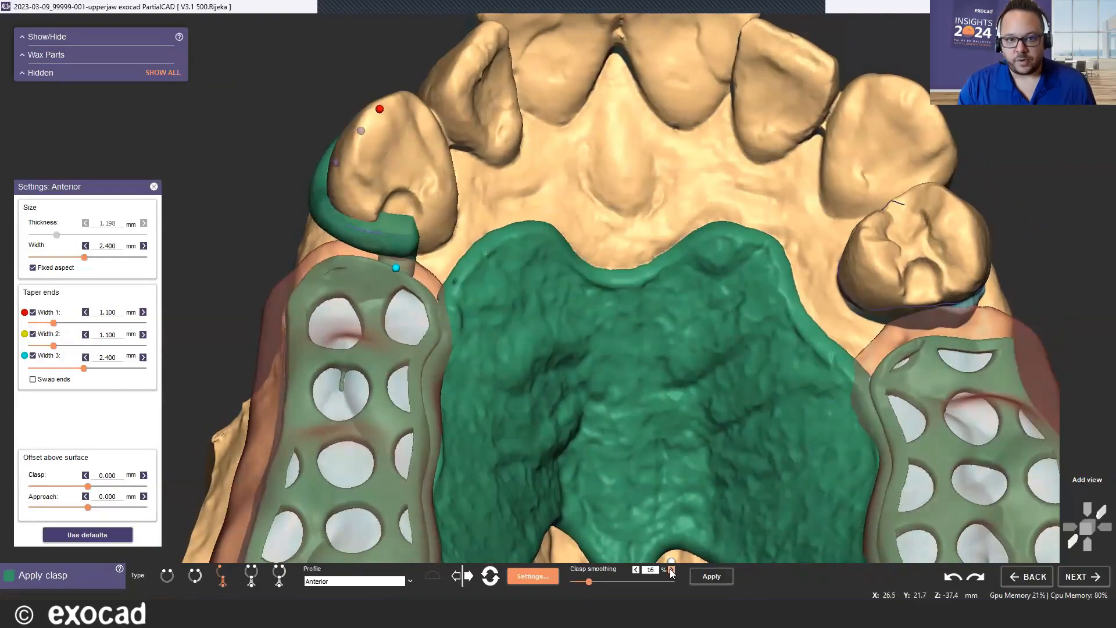
# Try a Width 1 taper of 1.500 mm at the clasp's tip and return it to 1.100 mm.
pyautogui.moveTo(627, 441); pyautogui.dragTo(610, 361, button='right')
pyautogui.moveTo(558, 226); pyautogui.dragTo(530, 279, button='right')
pyautogui.scroll(-3, 527, 263)
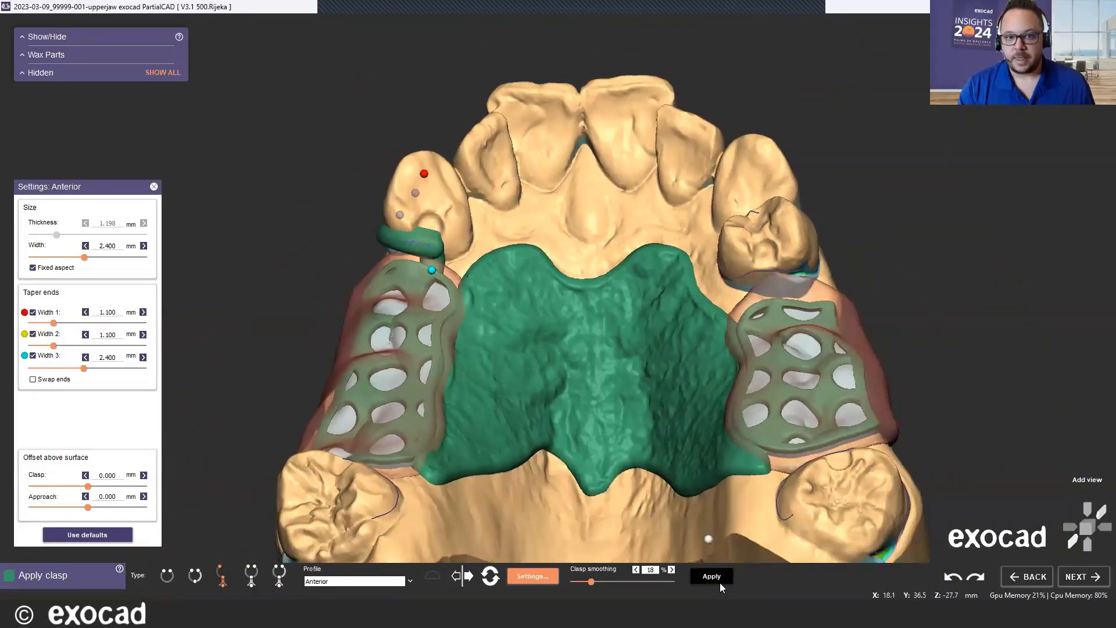
pyautogui.moveTo(575, 214); pyautogui.dragTo(627, 298, button='right')
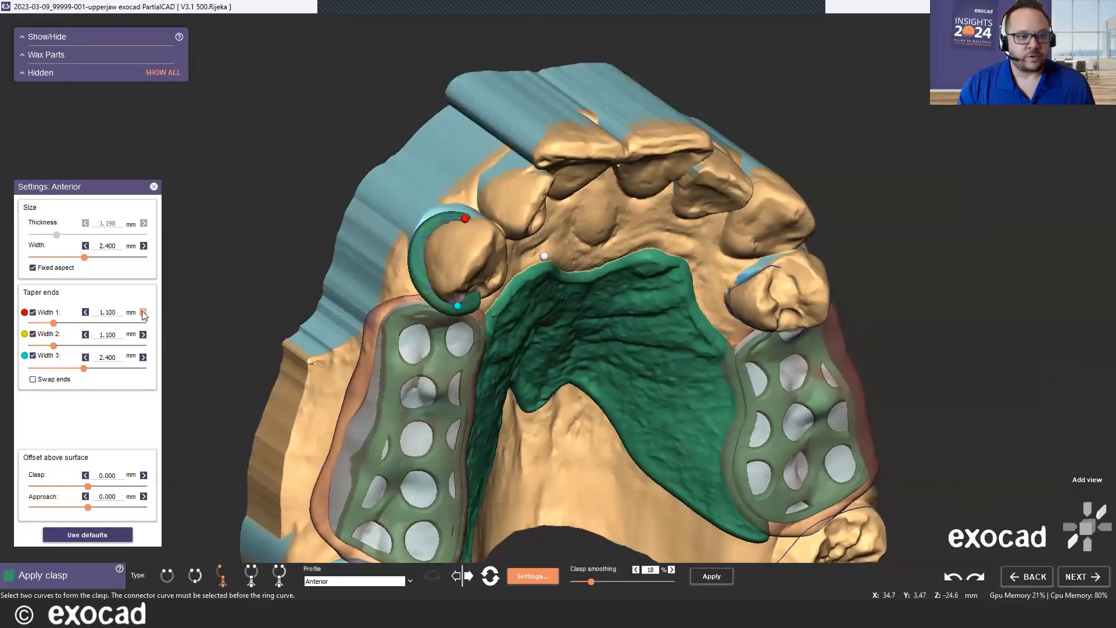
pyautogui.click(143, 312)
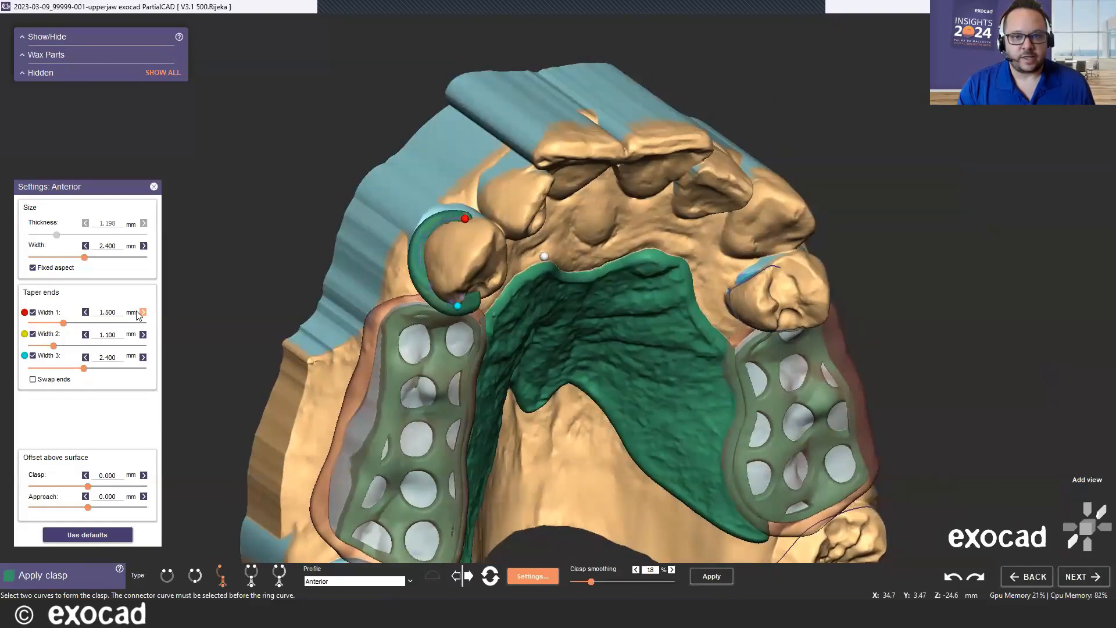
pyautogui.click(85, 312)
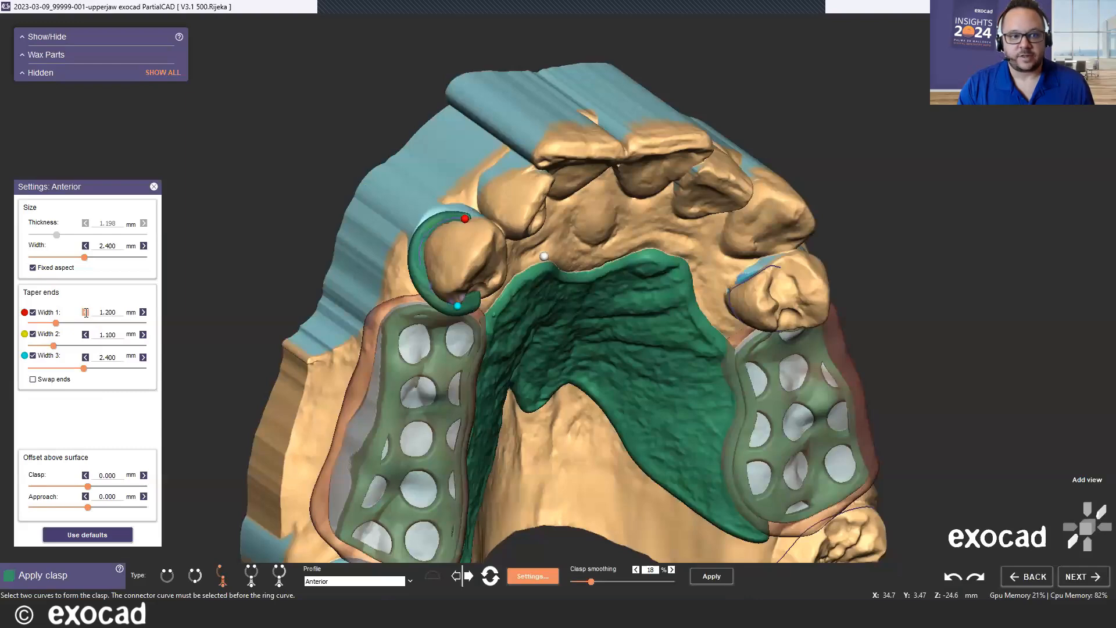
pyautogui.click(85, 312)
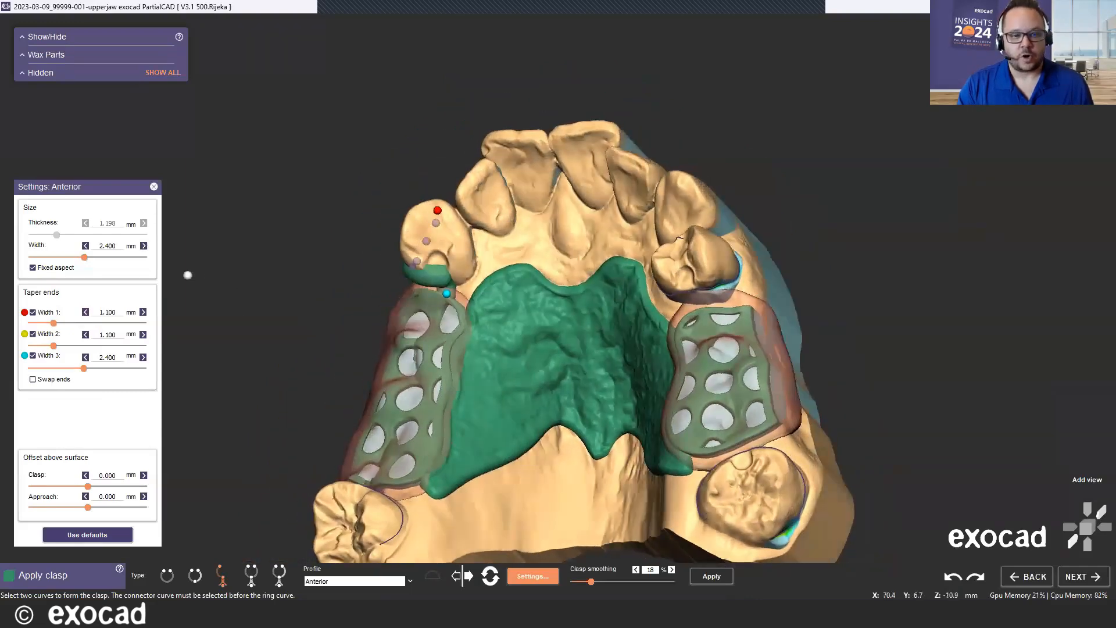
# Apply the configured clasp with its connector to the canine.
pyautogui.click(710, 575)
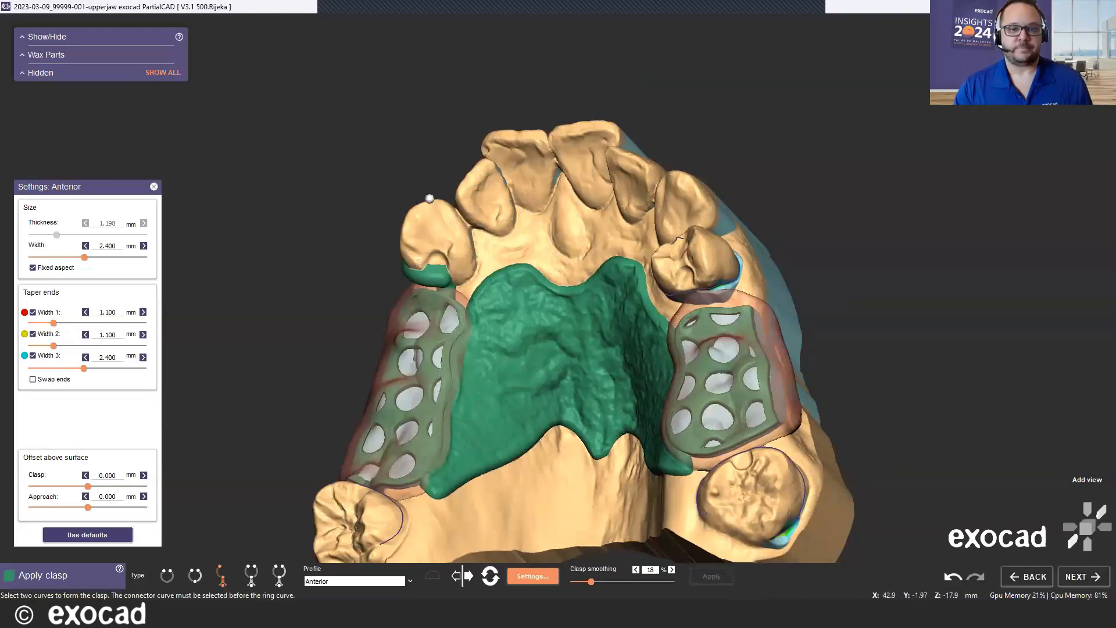
pyautogui.scroll(-4, 517, 325)
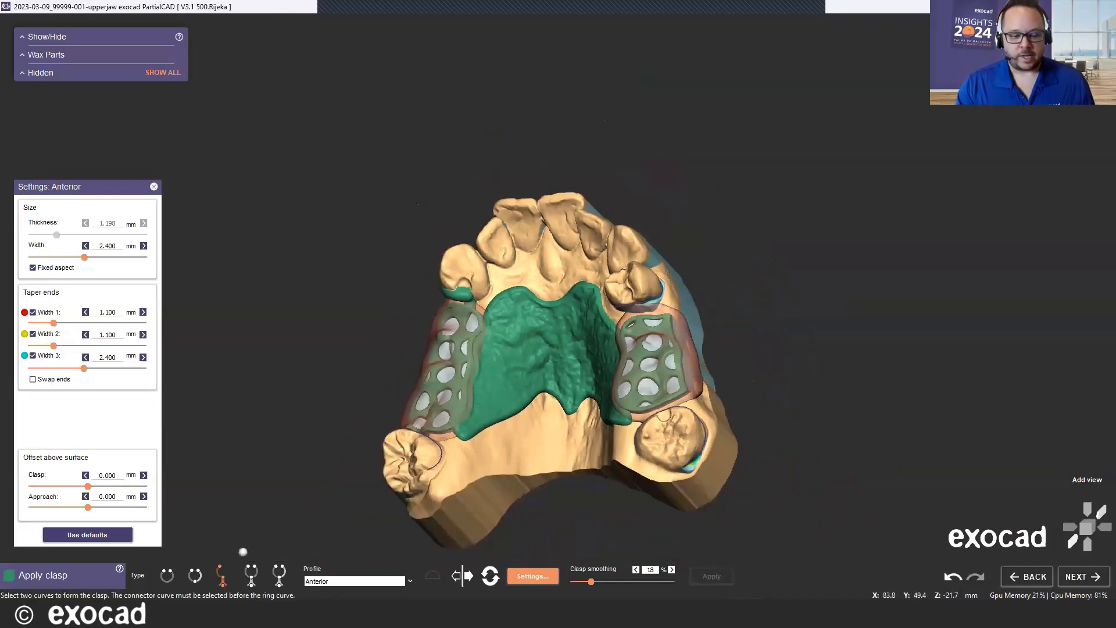
pyautogui.moveTo(595, 399); pyautogui.dragTo(609, 402, button='right')
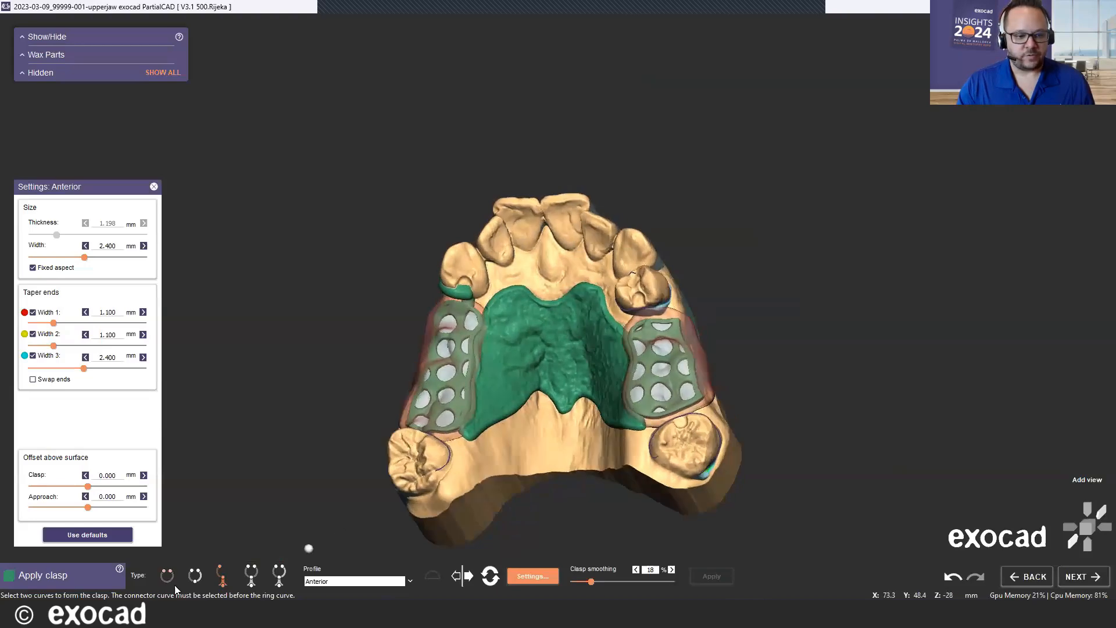
# Form a ring clasp from the single curve on the premolar, using the single-curve clasp type.
pyautogui.click(171, 583)
pyautogui.scroll(5, 563, 373)
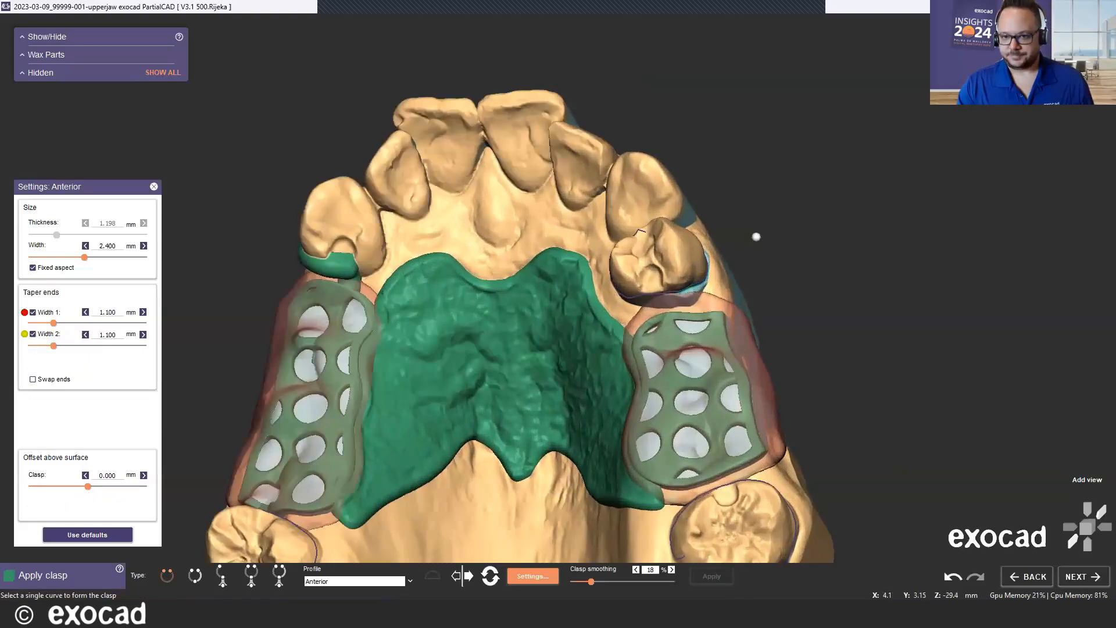
pyautogui.click(674, 292)
pyautogui.scroll(-4, 579, 293)
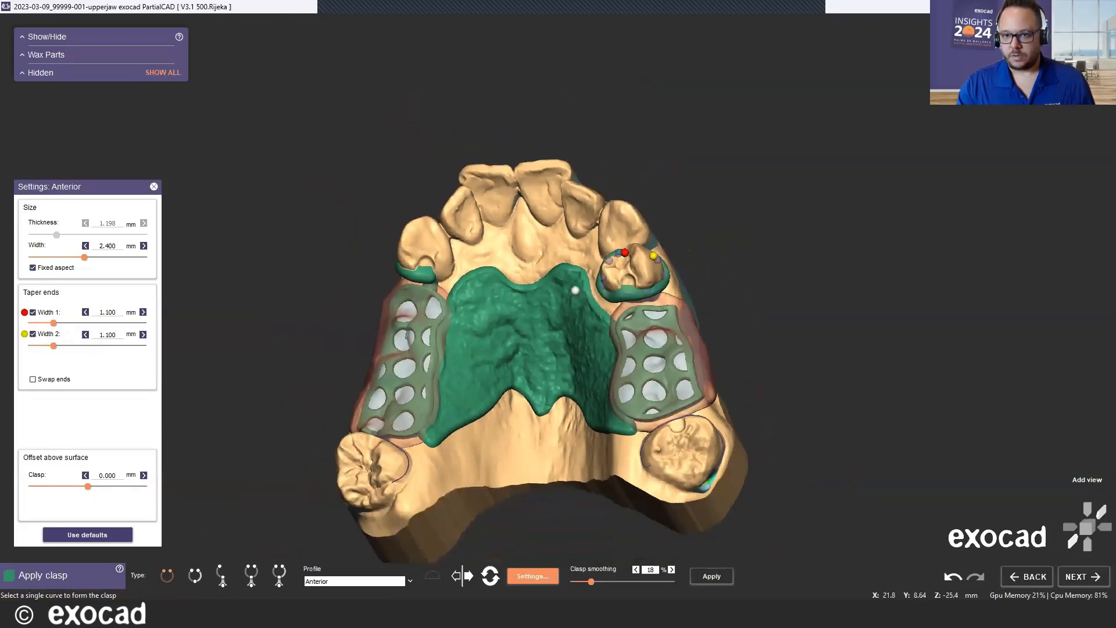
# Move a curve point at the premolar clasp's sharp bend closer to the crown to smooth the arm, and apply the clasp.
pyautogui.moveTo(557, 289); pyautogui.dragTo(578, 279, button='right')
pyautogui.scroll(8, 572, 285)
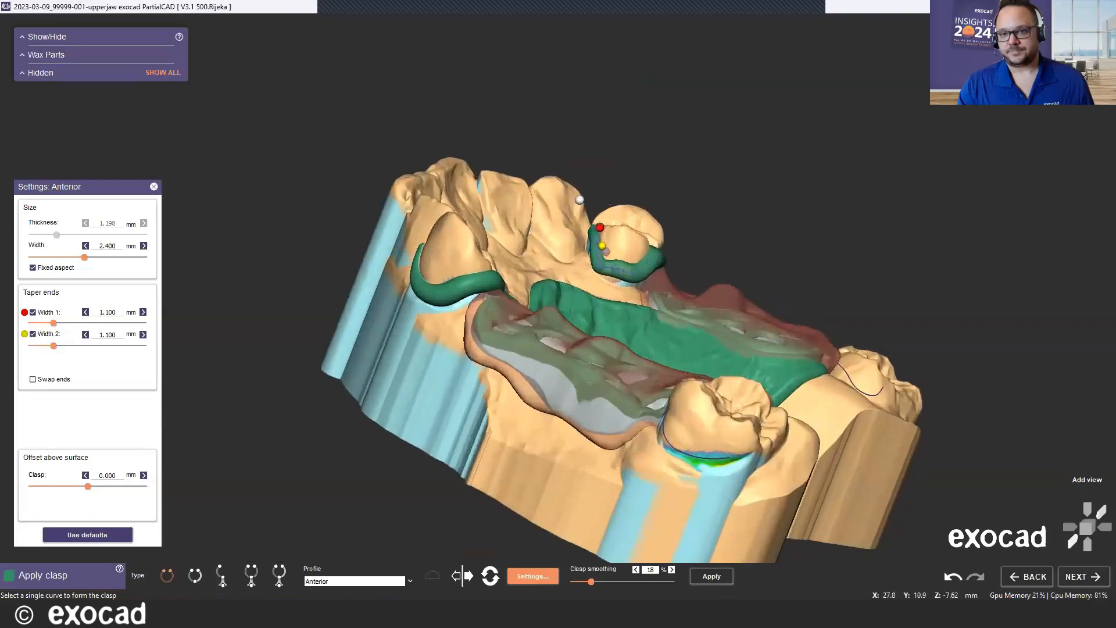
pyautogui.scroll(2, 650, 287)
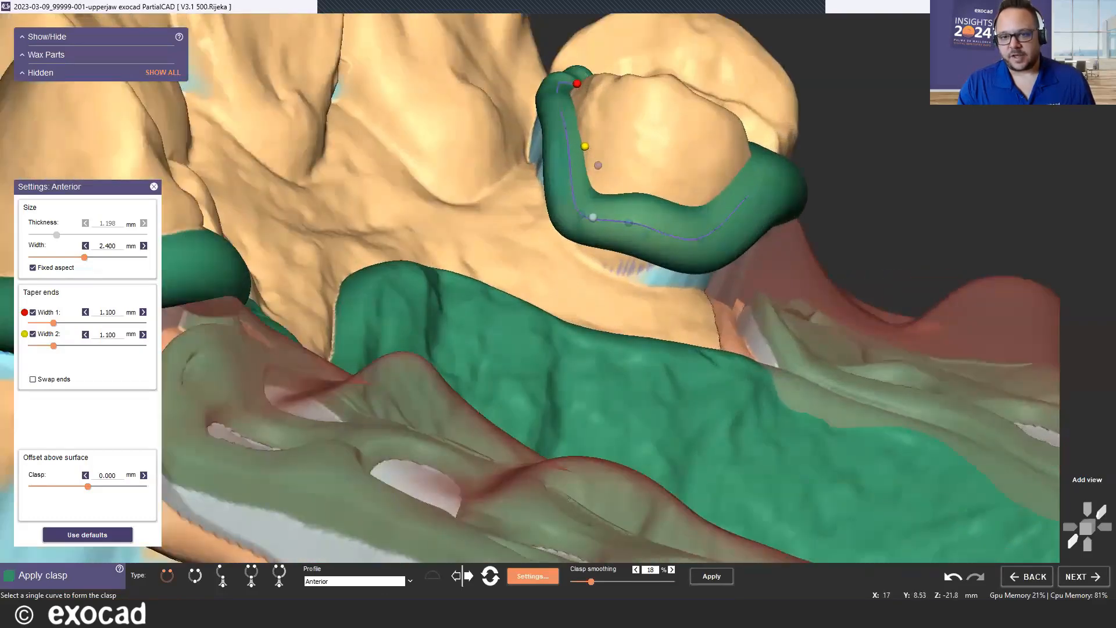
pyautogui.moveTo(582, 214); pyautogui.dragTo(590, 200)
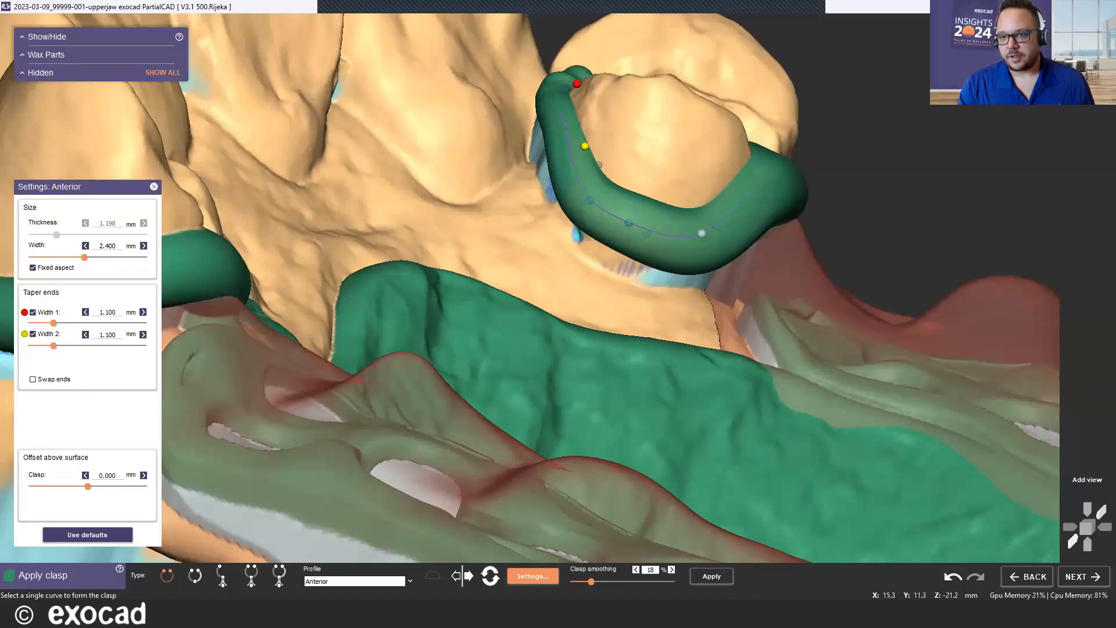
pyautogui.scroll(-2, 701, 227)
pyautogui.moveTo(849, 217); pyautogui.dragTo(383, 191, button='right')
pyautogui.click(720, 579)
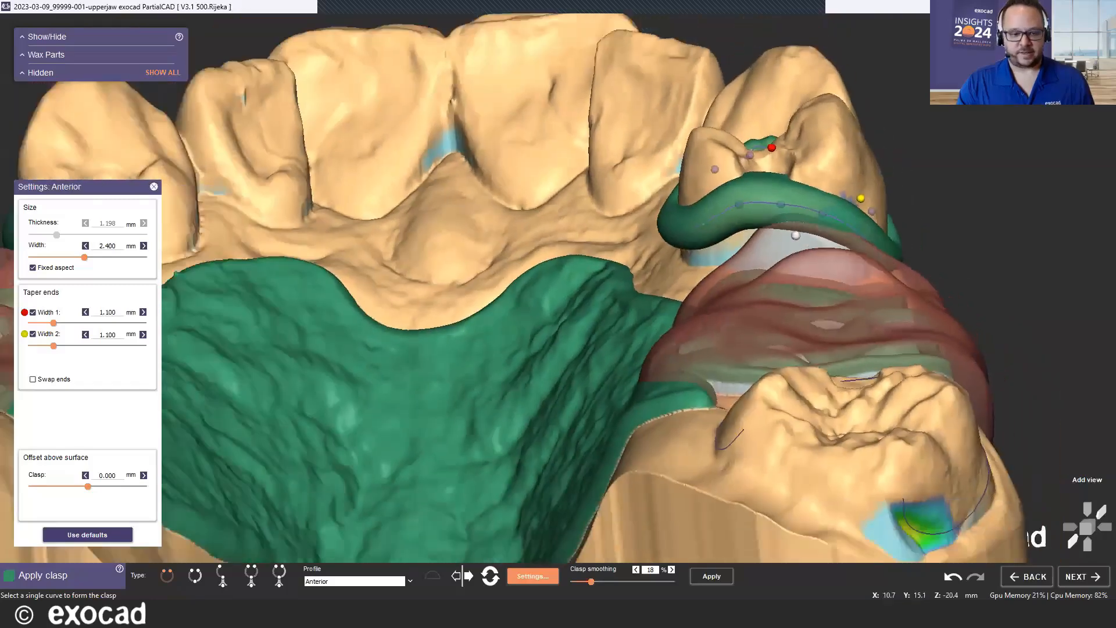
# Form a single-curve clasp on the molar on the premolar's side and apply it.
pyautogui.scroll(-2, 435, 297)
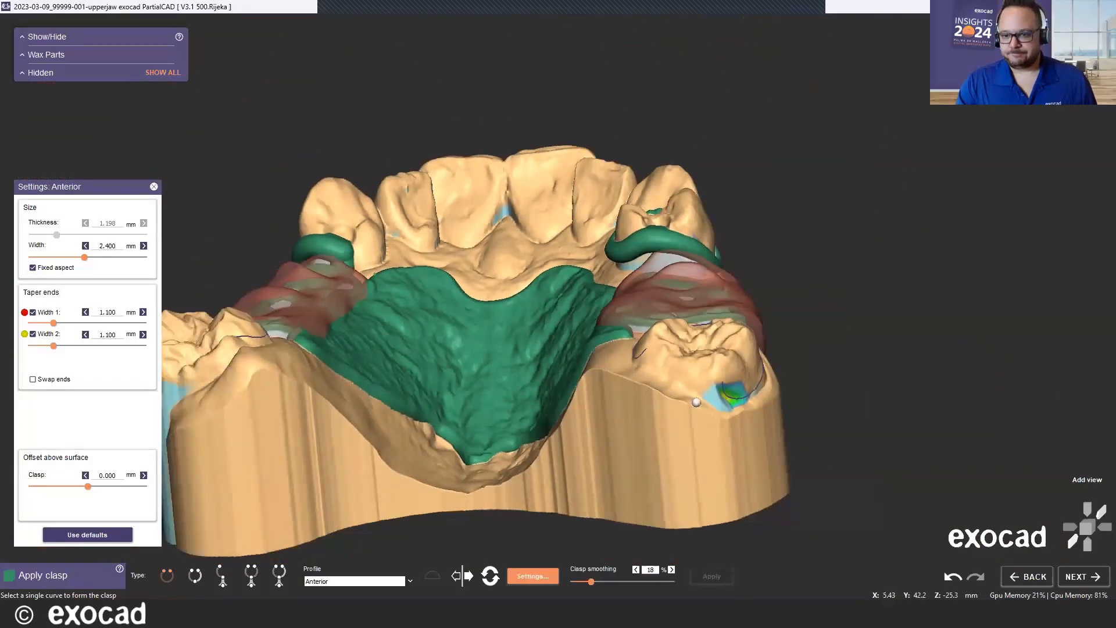
pyautogui.click(725, 394)
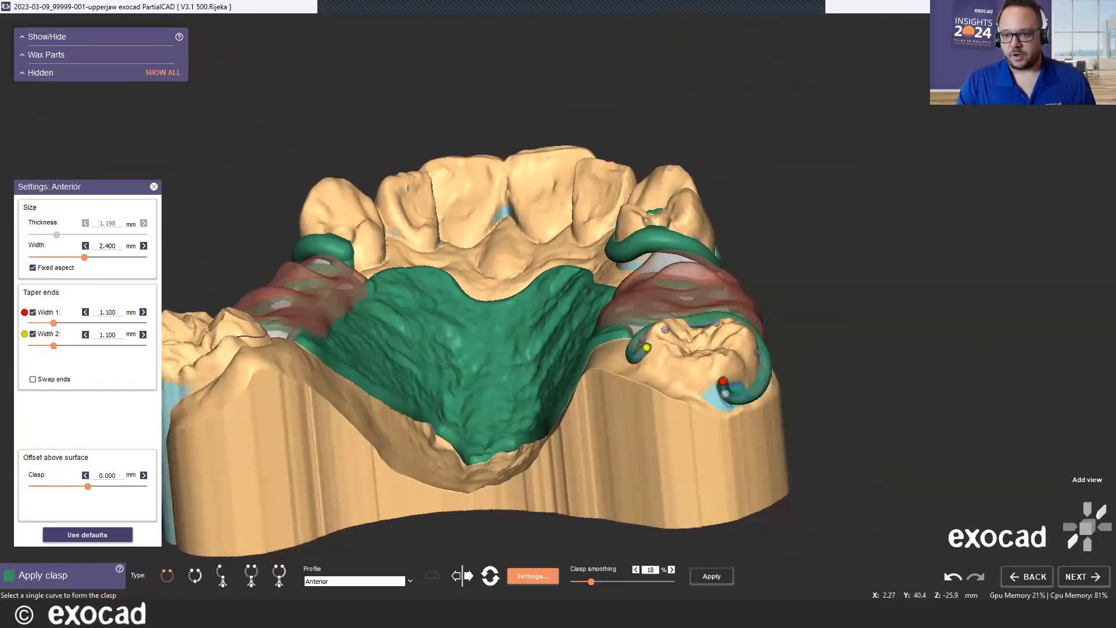
pyautogui.moveTo(697, 395); pyautogui.dragTo(691, 453, button='right')
pyautogui.click(706, 573)
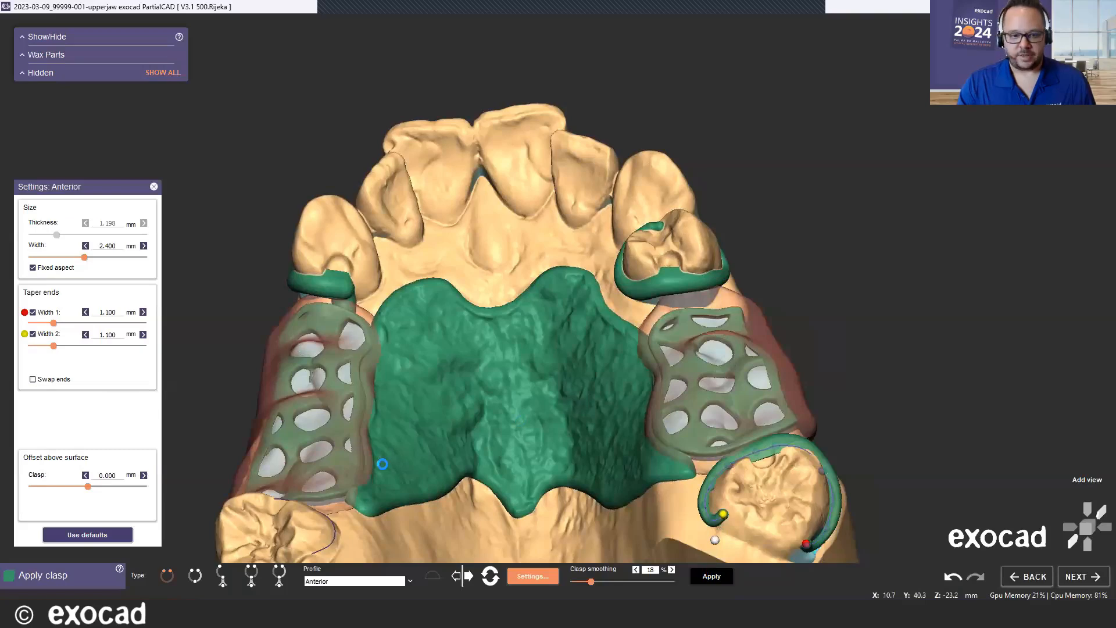
# Form a single-curve clasp on the molar on the canine clasp's side.
pyautogui.moveTo(311, 518); pyautogui.dragTo(347, 338, button='middle')
pyautogui.click(354, 365)
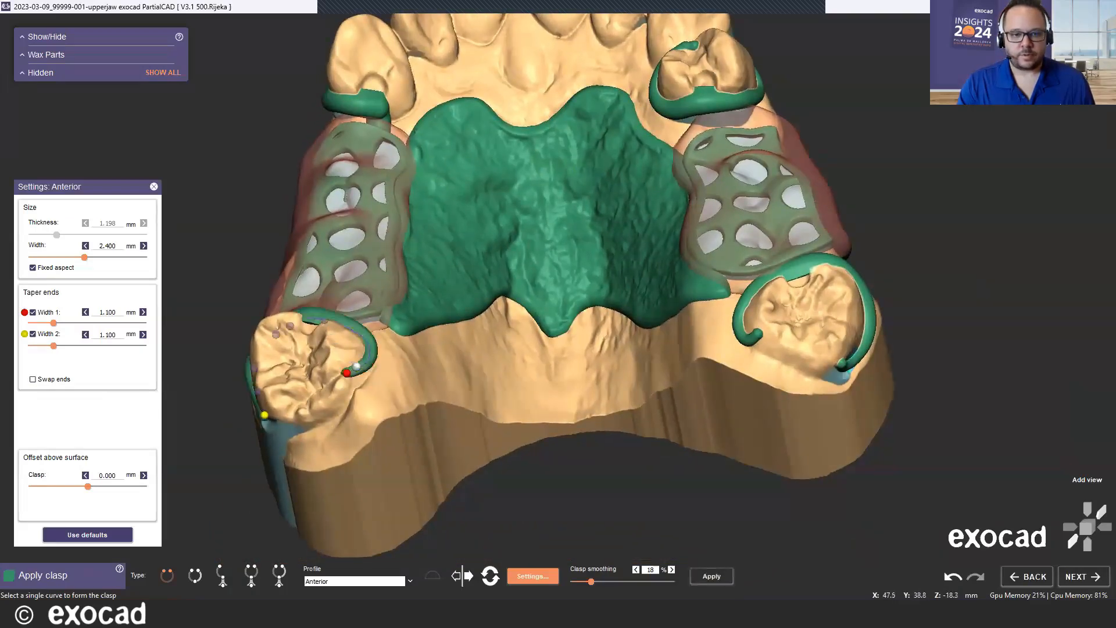
pyautogui.moveTo(361, 372); pyautogui.dragTo(546, 407, button='right')
pyautogui.moveTo(716, 577); pyautogui.dragTo(633, 566, button='right')
pyautogui.moveTo(354, 406); pyautogui.dragTo(453, 404, button='right')
pyautogui.scroll(5, 453, 403)
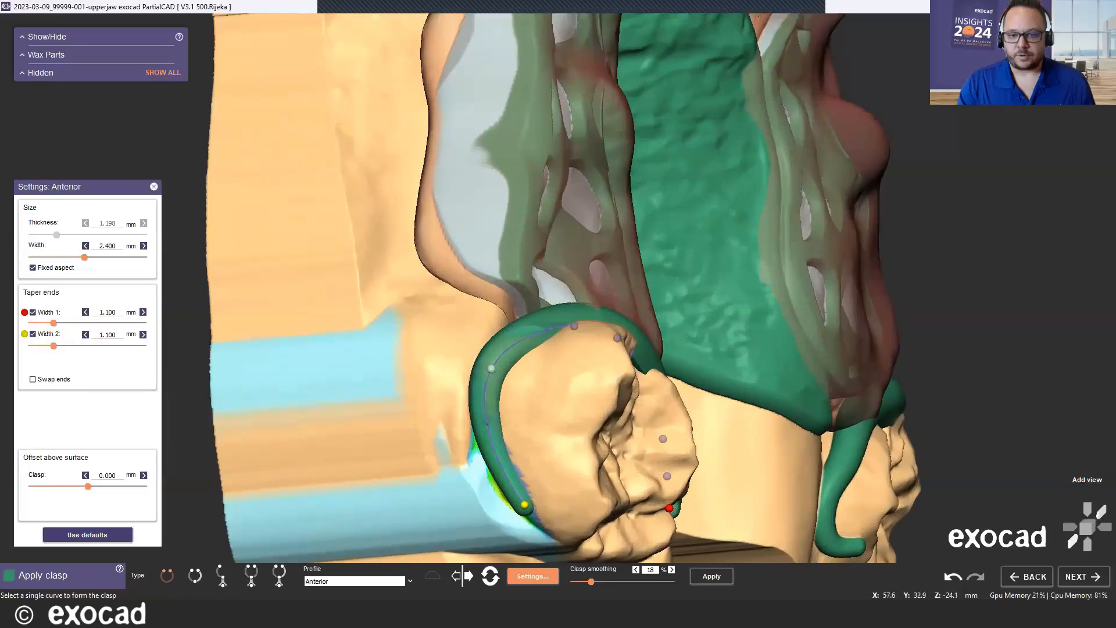
# Shift the control points and the tip of this molar clasp's outer arm slightly toward the chewing surface, and apply the clasp.
pyautogui.moveTo(497, 373); pyautogui.dragTo(500, 373)
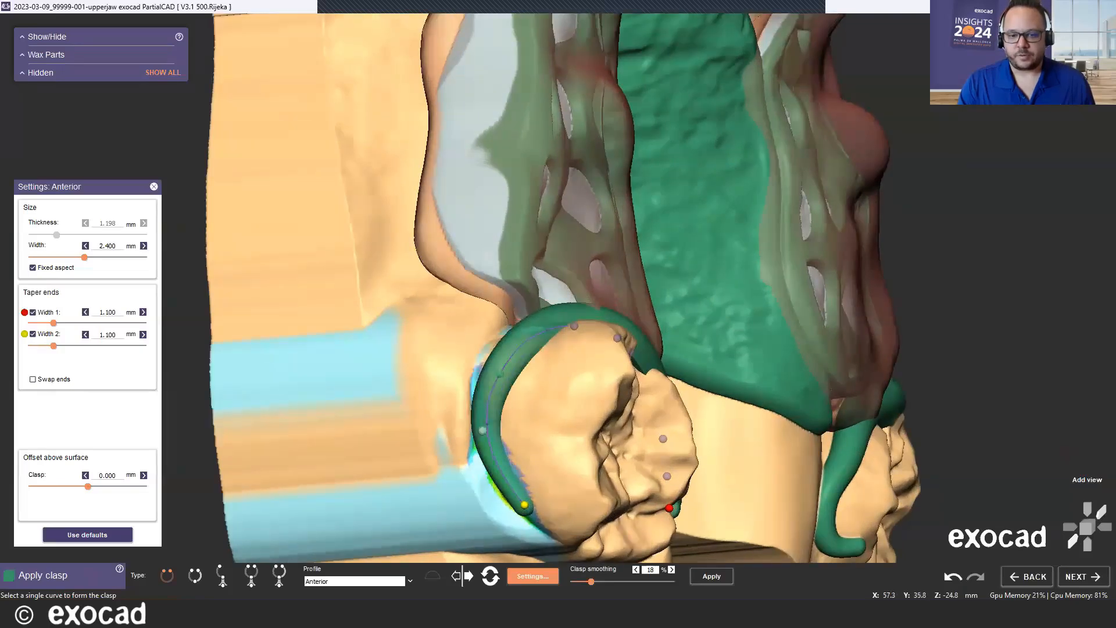
pyautogui.moveTo(492, 419); pyautogui.dragTo(494, 422)
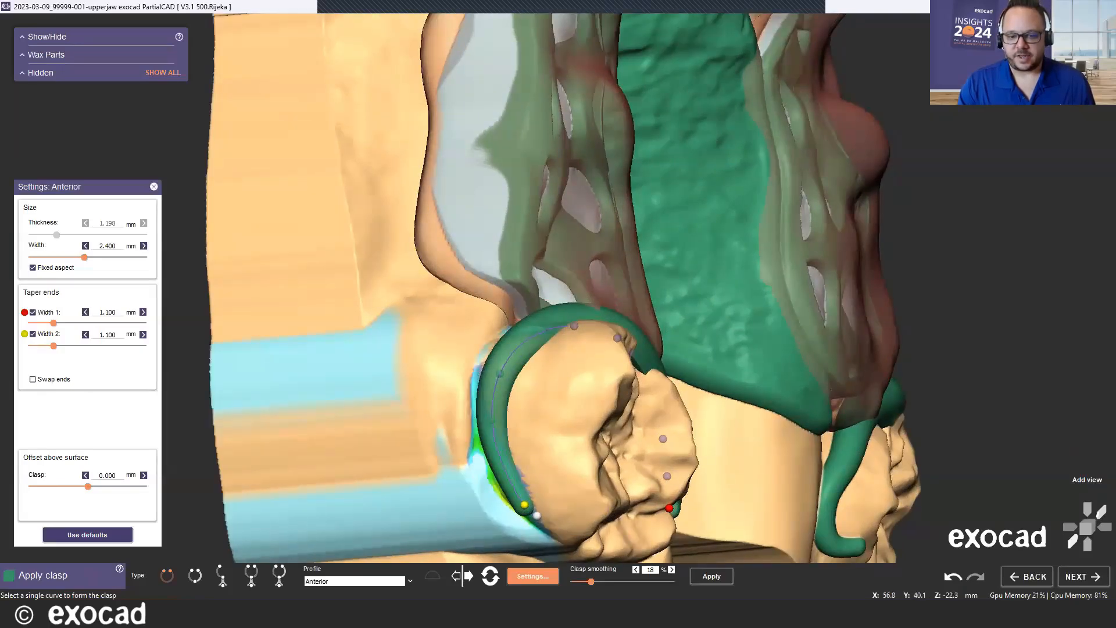
pyautogui.moveTo(530, 501); pyautogui.dragTo(532, 500)
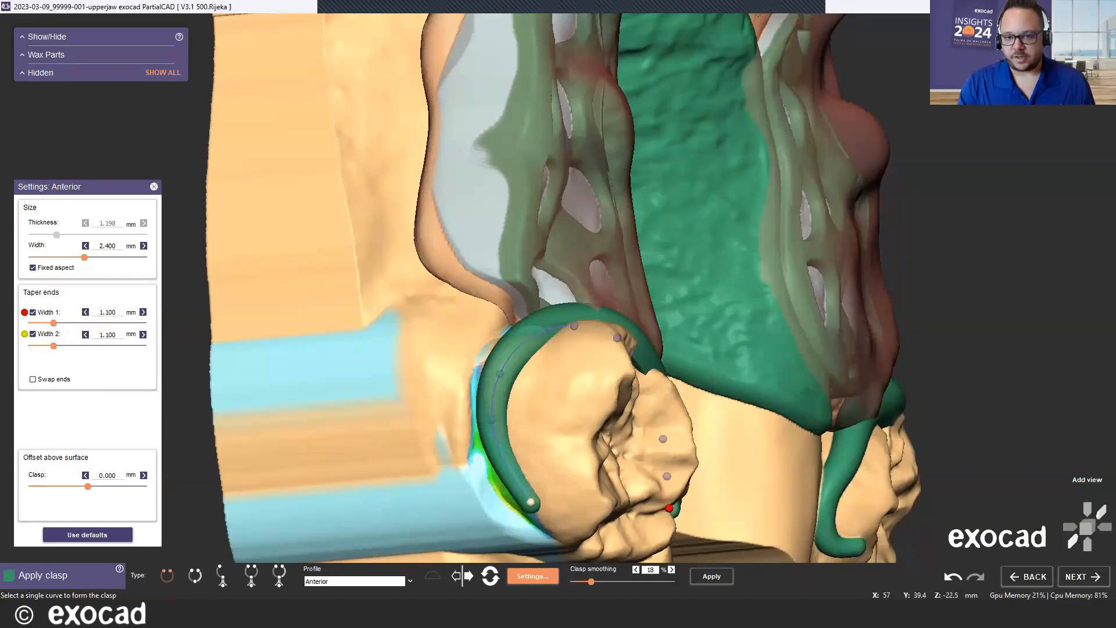
pyautogui.moveTo(531, 500); pyautogui.dragTo(361, 465, button='right')
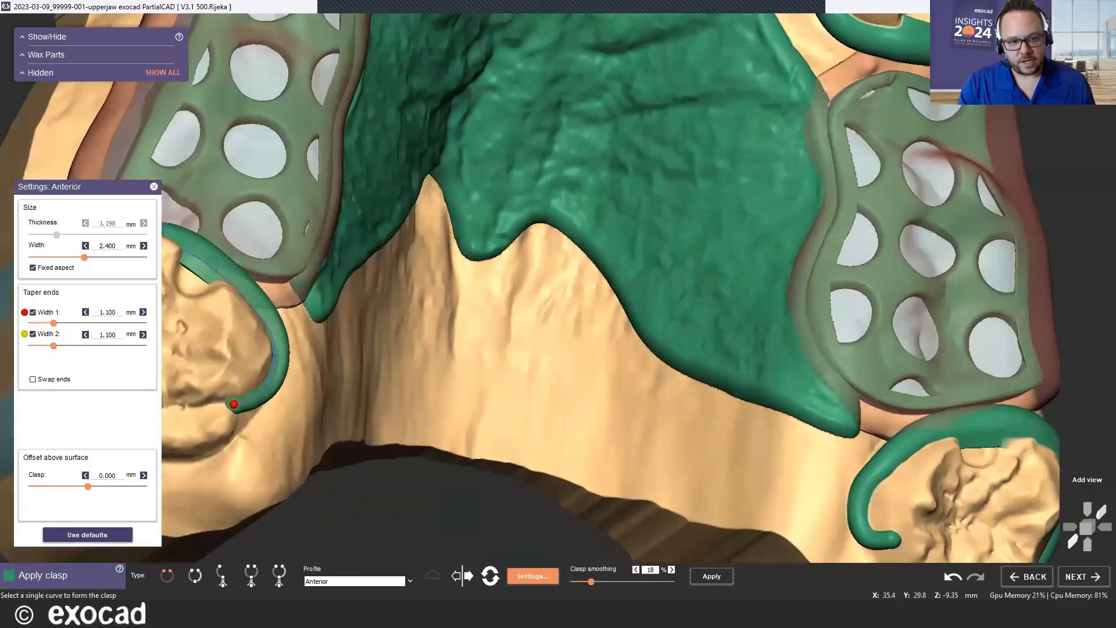
pyautogui.scroll(-4, 499, 244)
pyautogui.moveTo(499, 244)
pyautogui.mouseDown(button='right')
pyautogui.moveTo(448, 247)
pyautogui.moveTo(401, 229)
pyautogui.moveTo(500, 250)
pyautogui.mouseUp(button='right')
pyautogui.click(709, 580)
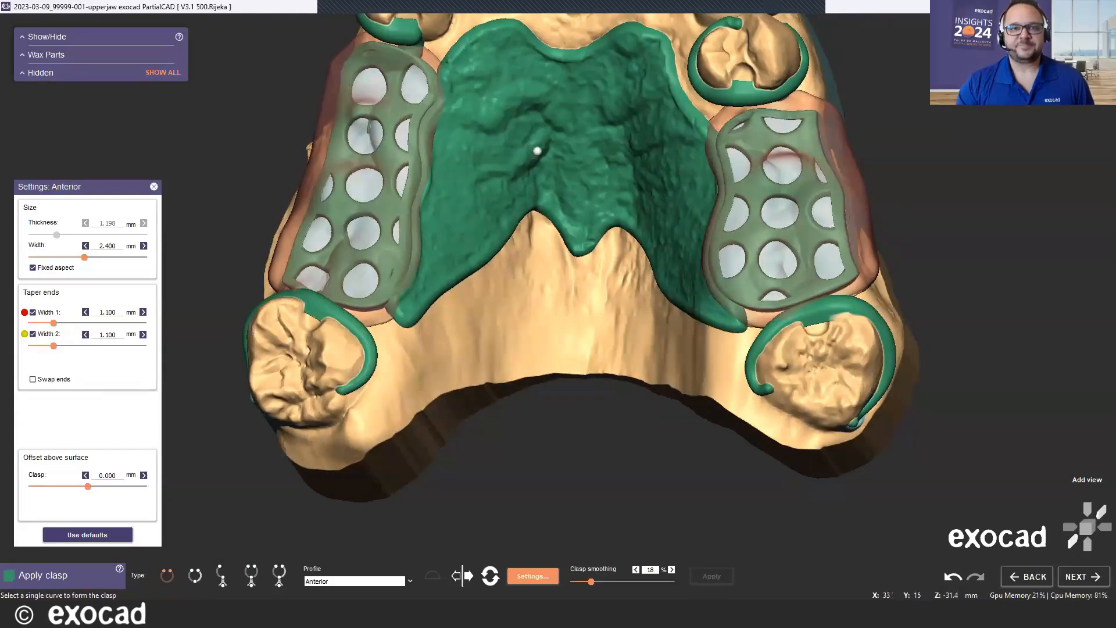
# Proceed to filling in wax and set up the Connector preset with tool size 2.40 mm and thickness 0.700 mm.
pyautogui.scroll(-5, 530, 263)
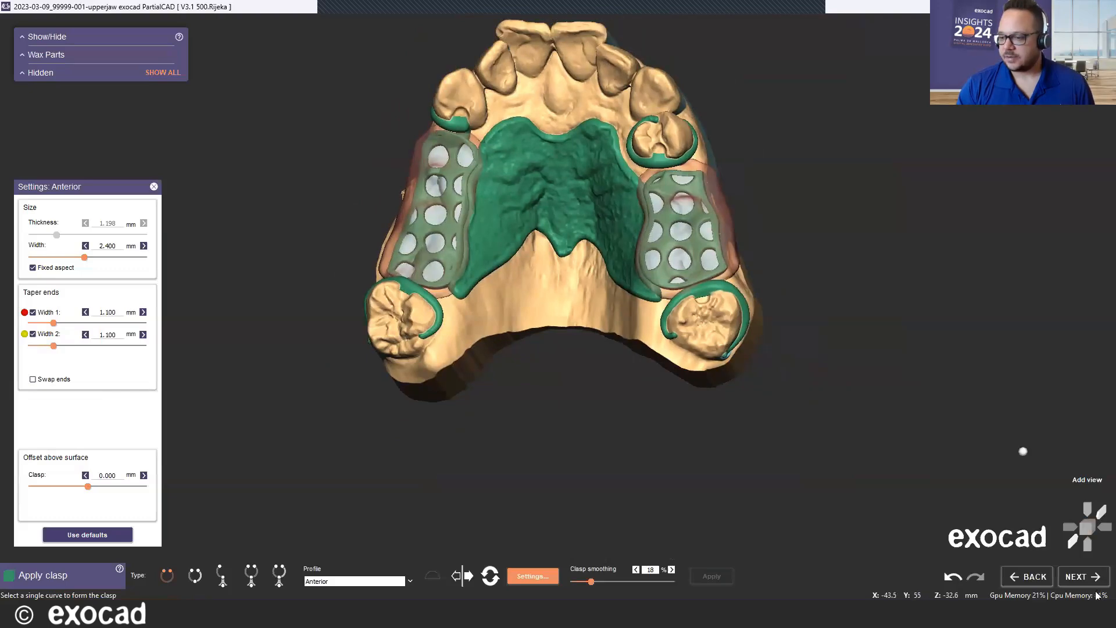
pyautogui.click(1082, 576)
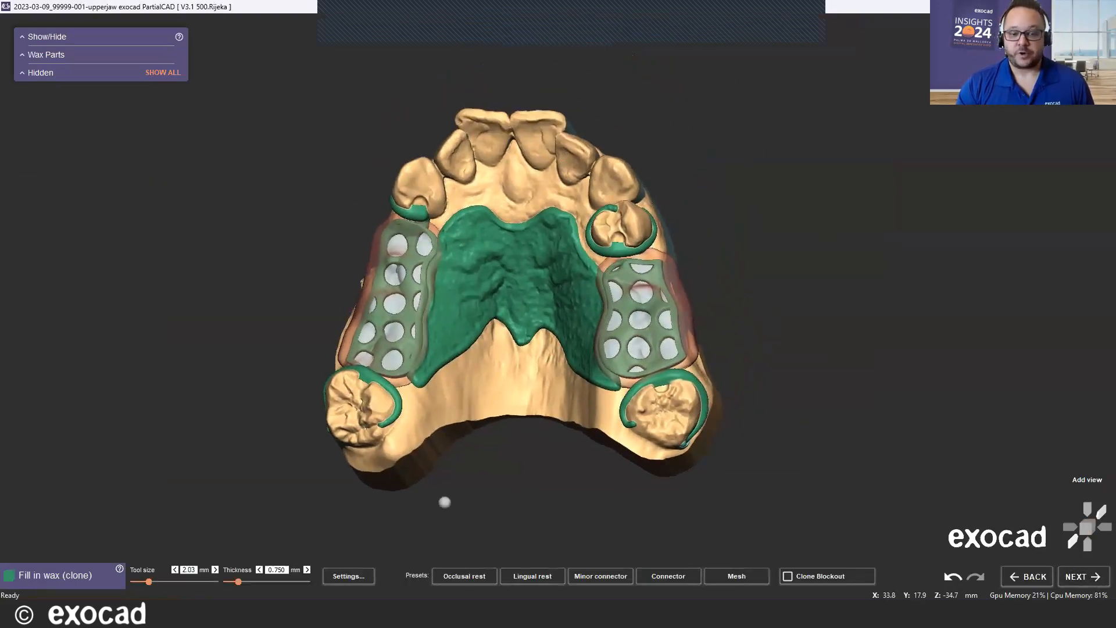
pyautogui.click(656, 576)
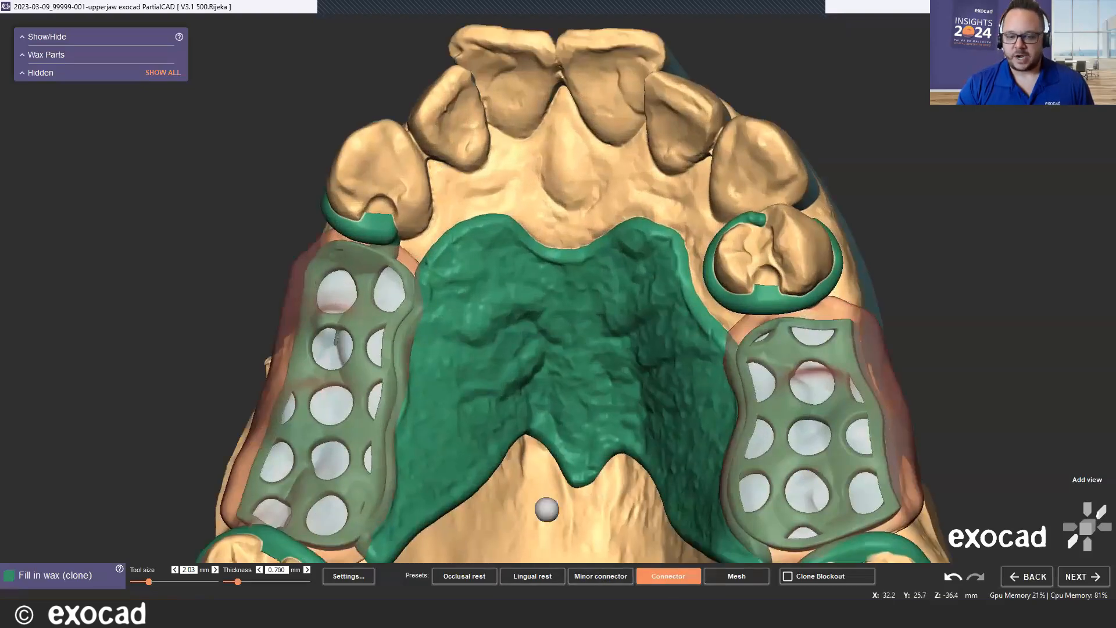
pyautogui.click(607, 579)
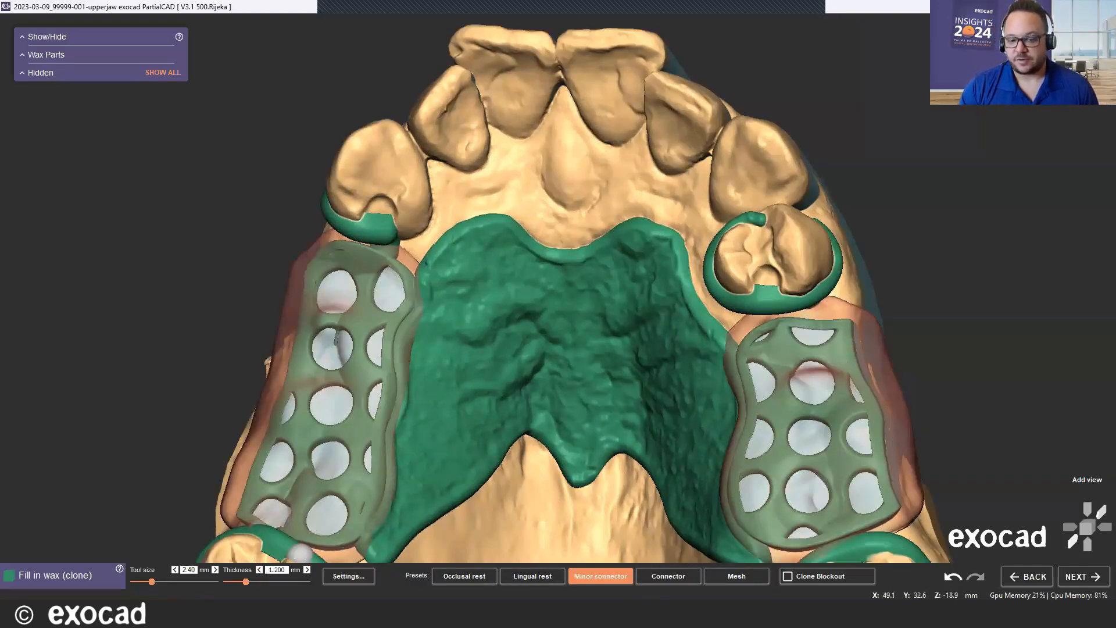
pyautogui.scroll(3, 414, 254)
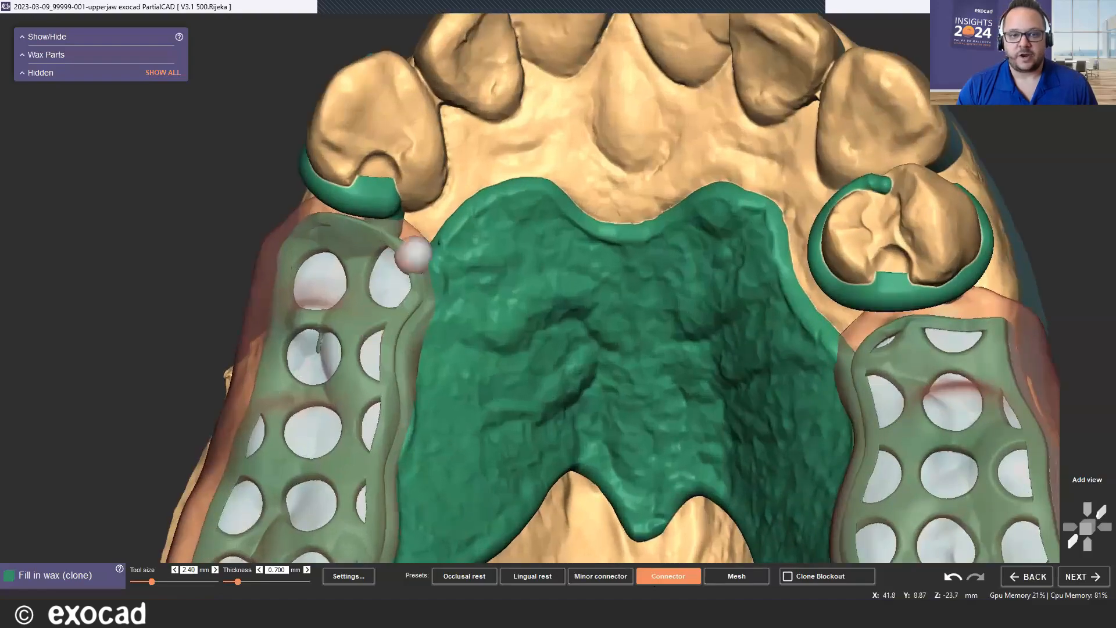
# Fill in wax between the canine clasp and the adjacent edge of the major connector.
pyautogui.moveTo(439, 259); pyautogui.dragTo(417, 223, button='right')
pyautogui.scroll(5, 399, 157)
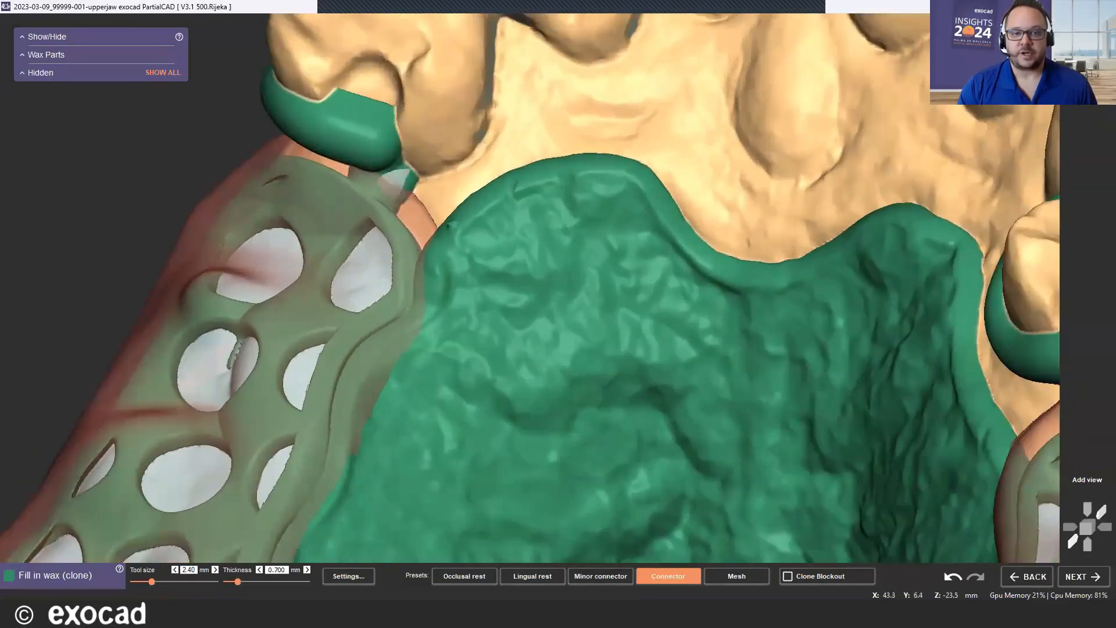
pyautogui.scroll(-5, 350, 196)
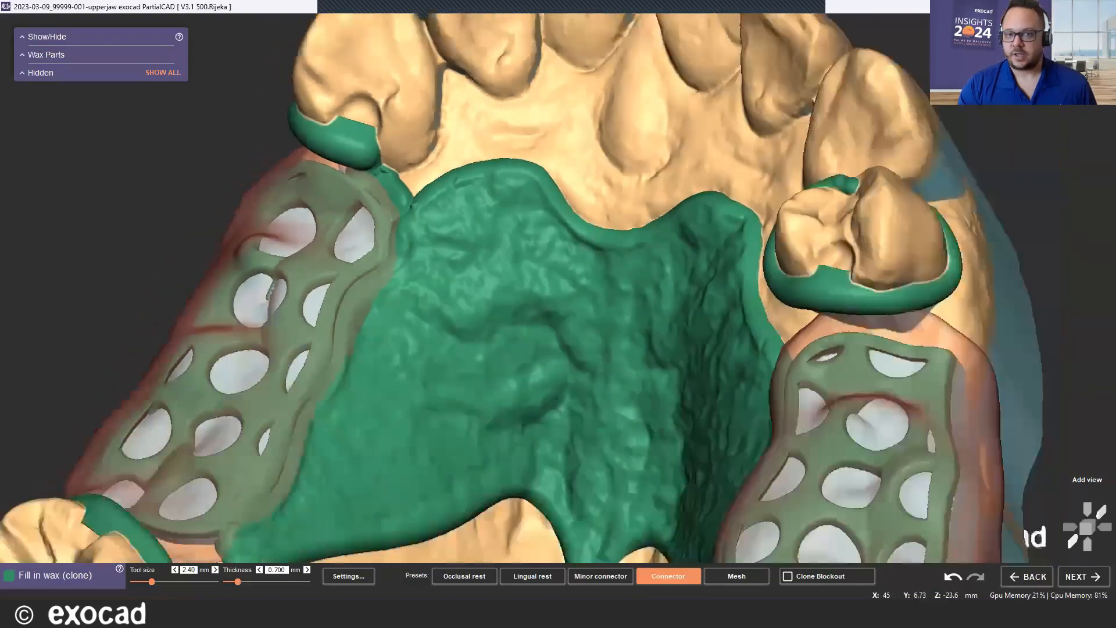
# Fill in wax between the premolar clasp and the major connector with a tool size of 3.40 mm.
pyautogui.scroll(4, 698, 224)
pyautogui.scroll(-6, 700, 200)
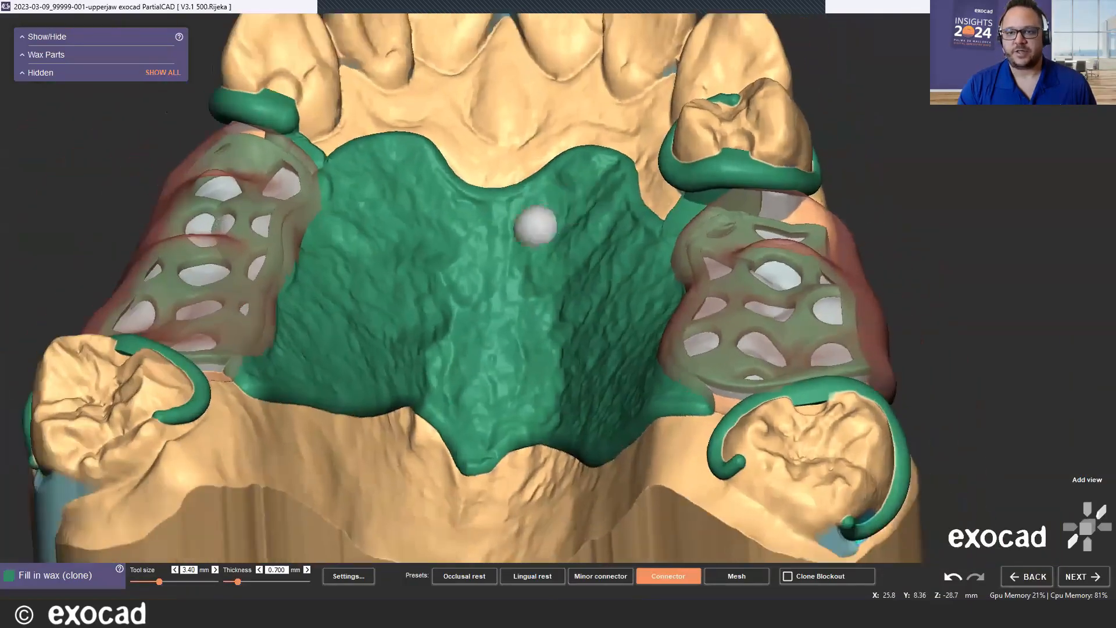
pyautogui.moveTo(510, 217); pyautogui.dragTo(514, 180, button='right')
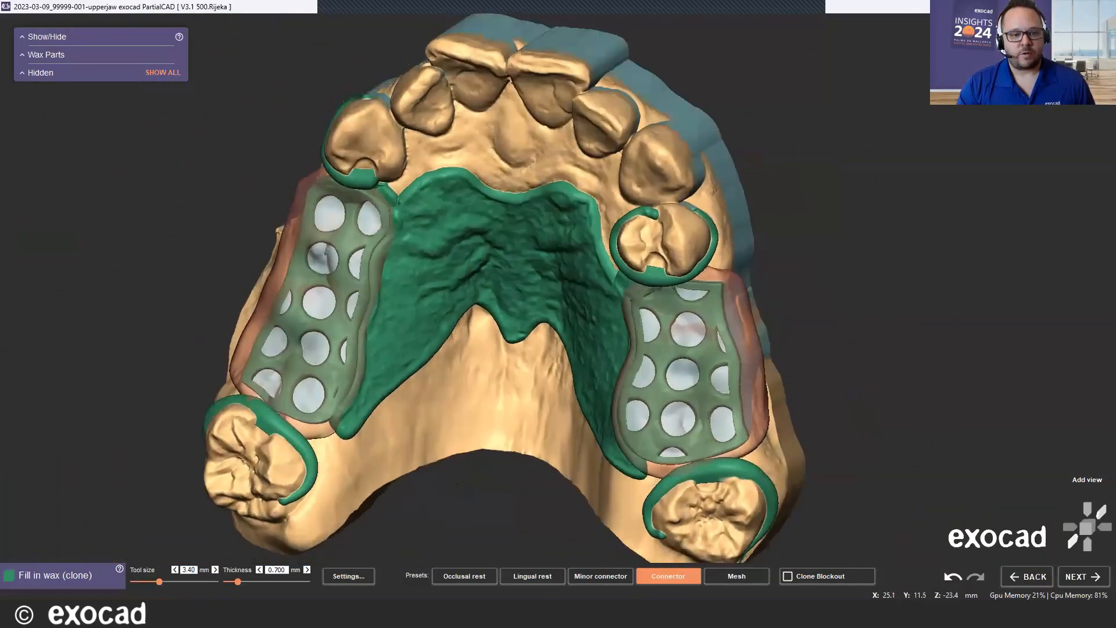
pyautogui.moveTo(511, 232); pyautogui.dragTo(511, 192, button='right')
# Bridge the meshes' rear ends and the major connector to the molar clasps with wax, reducing the tool size to 2.90 mm.
pyautogui.scroll(5, 262, 406)
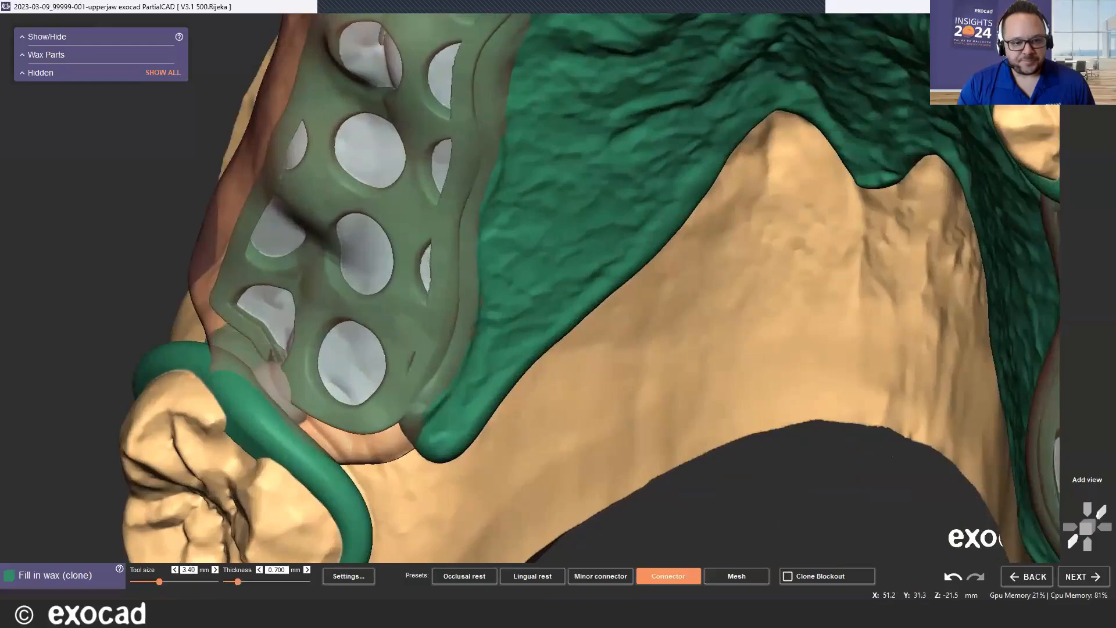
pyautogui.scroll(-5, 331, 392)
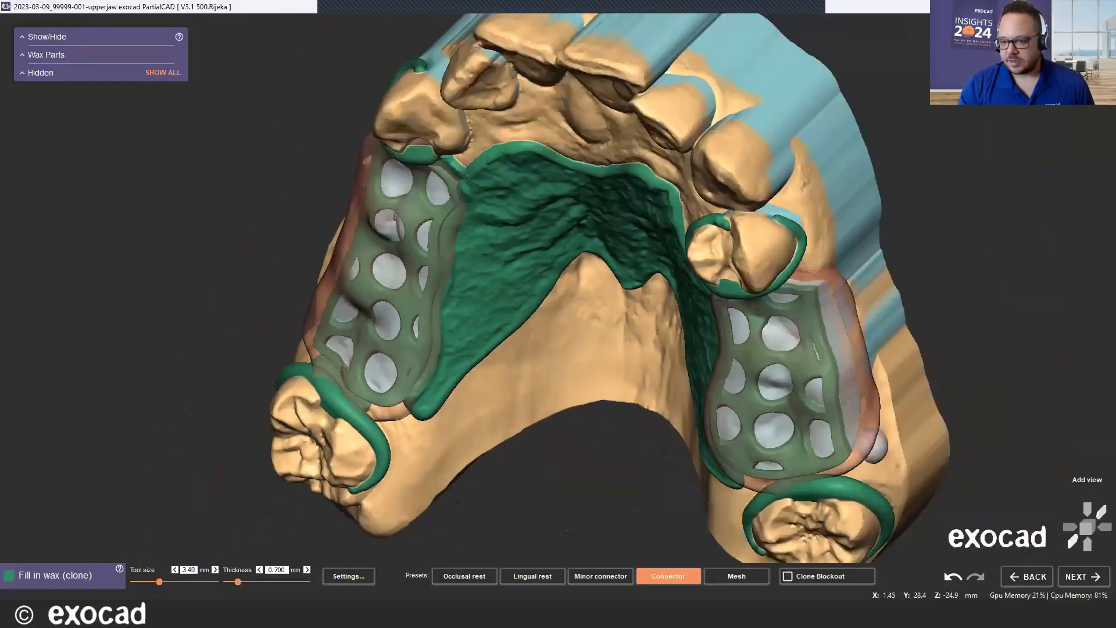
pyautogui.moveTo(895, 416); pyautogui.dragTo(892, 369, button='right')
pyautogui.scroll(5, 734, 540)
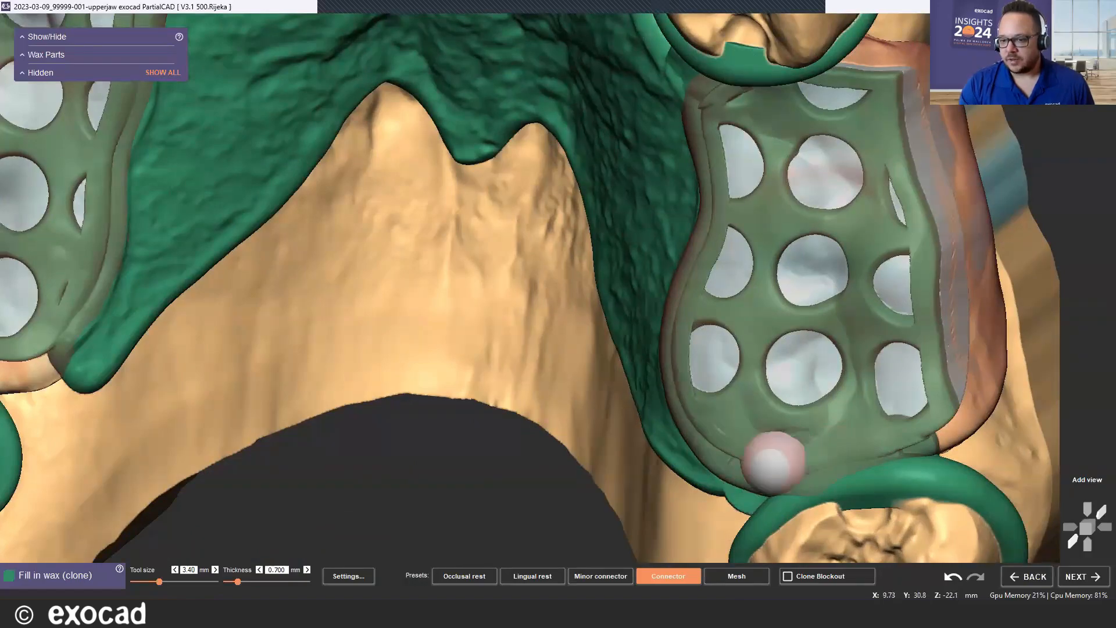
pyautogui.scroll(-3, 662, 510)
pyautogui.scroll(-3, 642, 452)
pyautogui.moveTo(627, 434); pyautogui.dragTo(683, 392, button='right')
pyautogui.scroll(4, 680, 331)
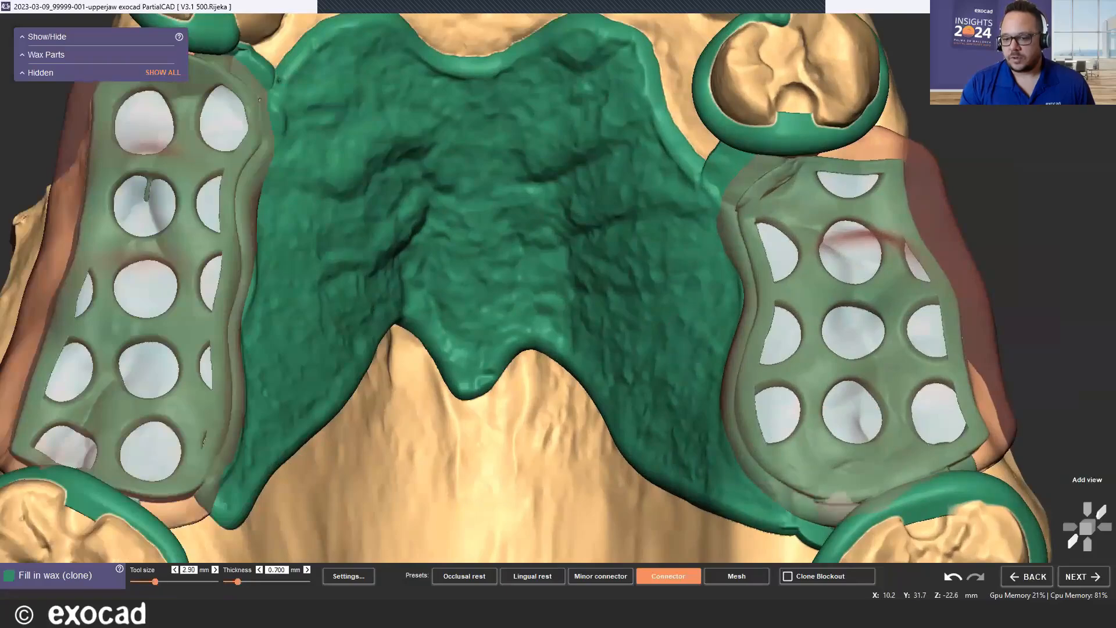
pyautogui.scroll(-1, 756, 442)
pyautogui.scroll(-6, 604, 419)
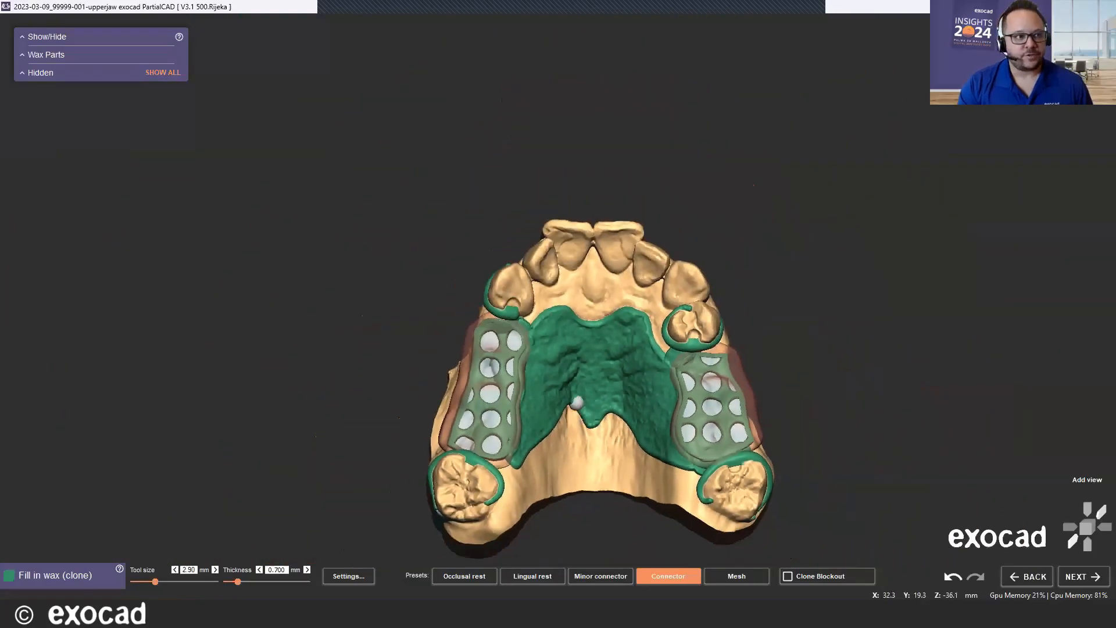
# Fill the canine's rest seat with wax using the Occlusal rest preset, tool size 2.15 mm and thickness 0.600 mm.
pyautogui.scroll(-2, 596, 390)
pyautogui.scroll(3, 588, 360)
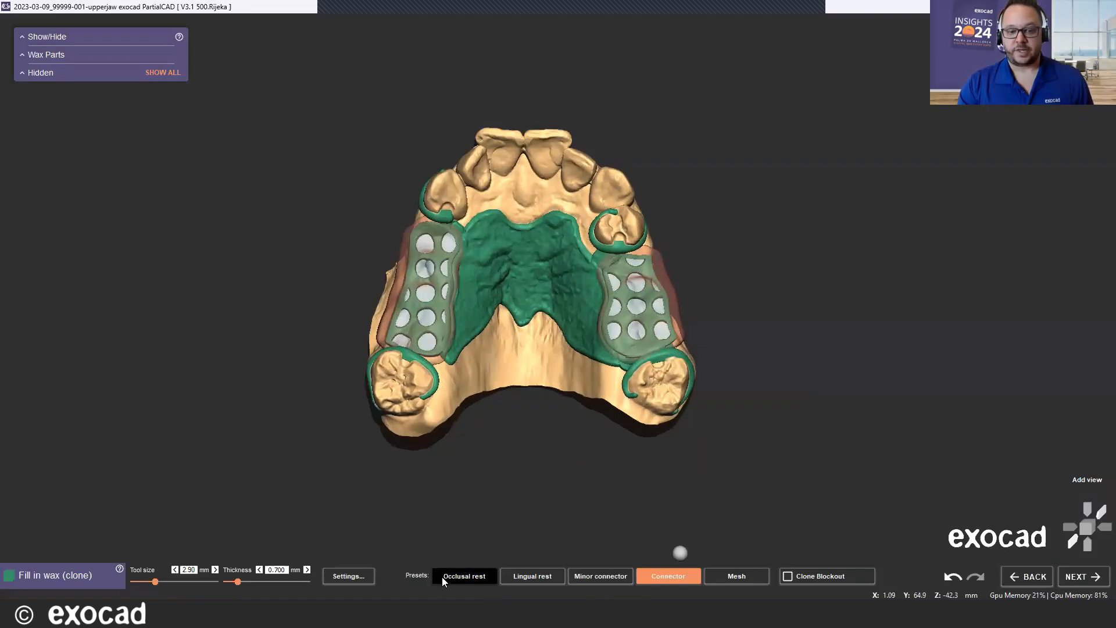
pyautogui.click(444, 576)
pyautogui.scroll(4, 433, 206)
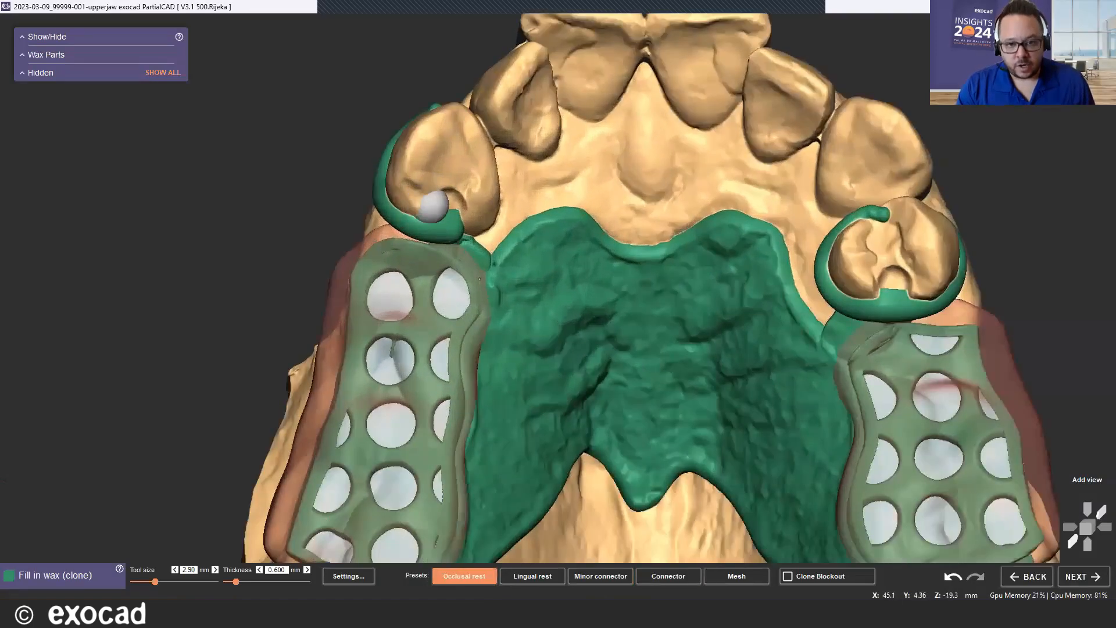
pyautogui.scroll(5, 432, 206)
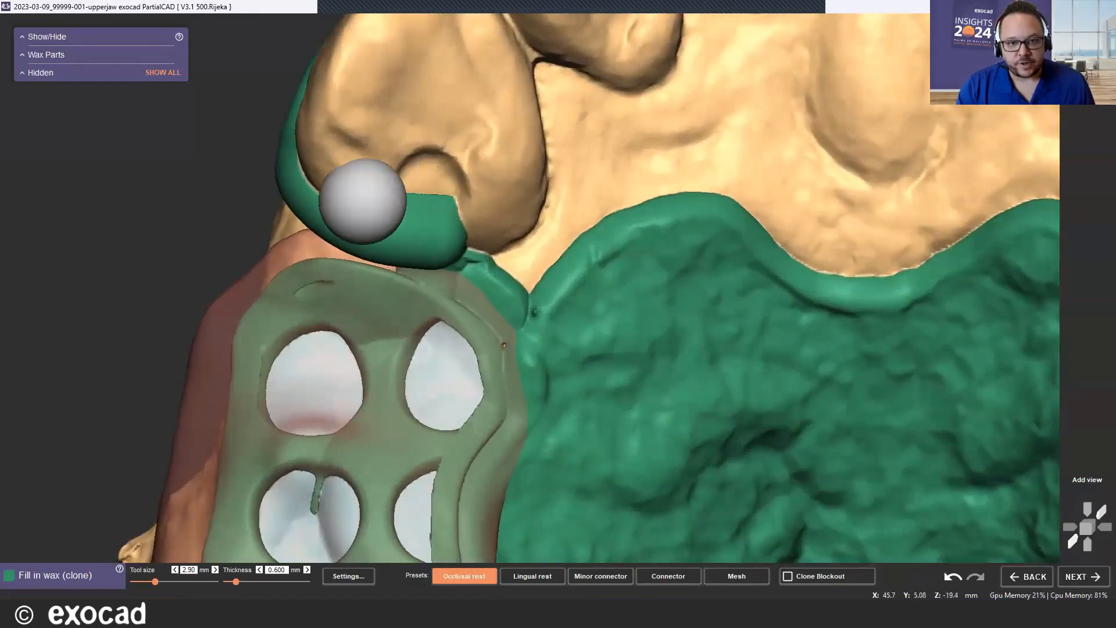
pyautogui.keyDown('shift'); pyautogui.scroll(-5, 415, 191); pyautogui.keyUp('shift')
pyautogui.moveTo(402, 209)
pyautogui.mouseDown()
pyautogui.moveTo(431, 174)
pyautogui.moveTo(443, 204)
pyautogui.mouseUp()
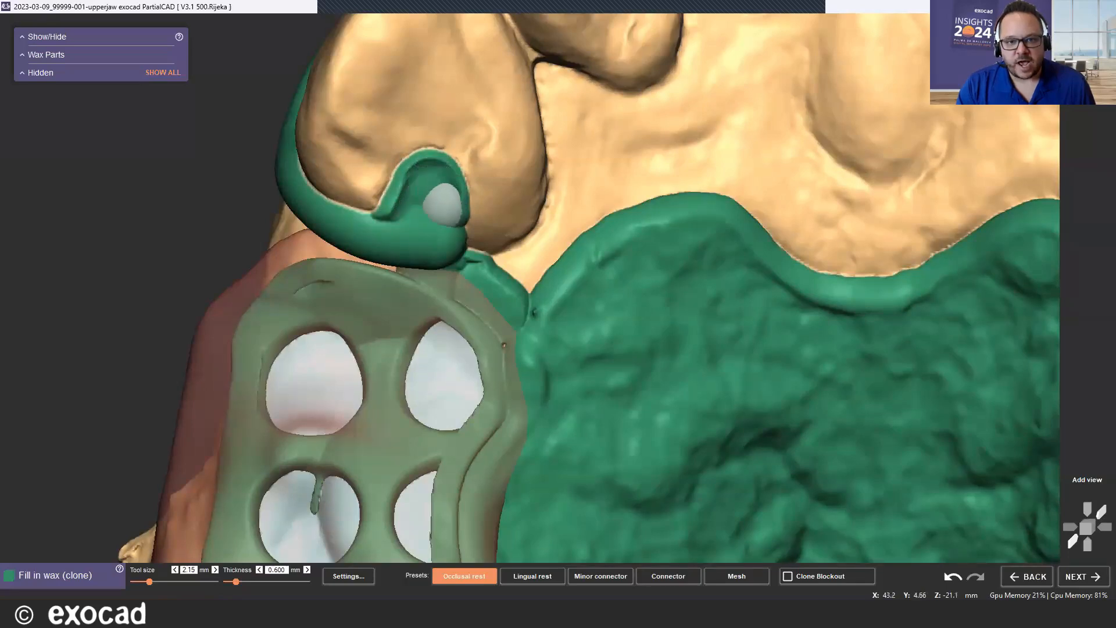
pyautogui.scroll(-5, 385, 169)
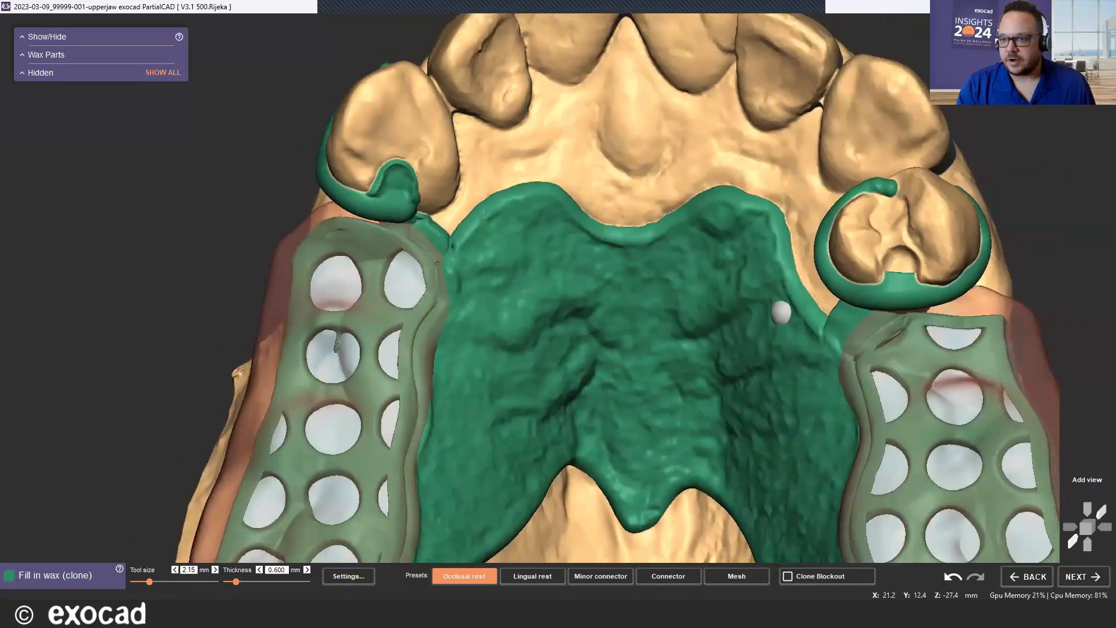
# Fill the premolar's two rest seats and both molars' rest seats with wax using the Occlusal rest preset.
pyautogui.scroll(5, 874, 252)
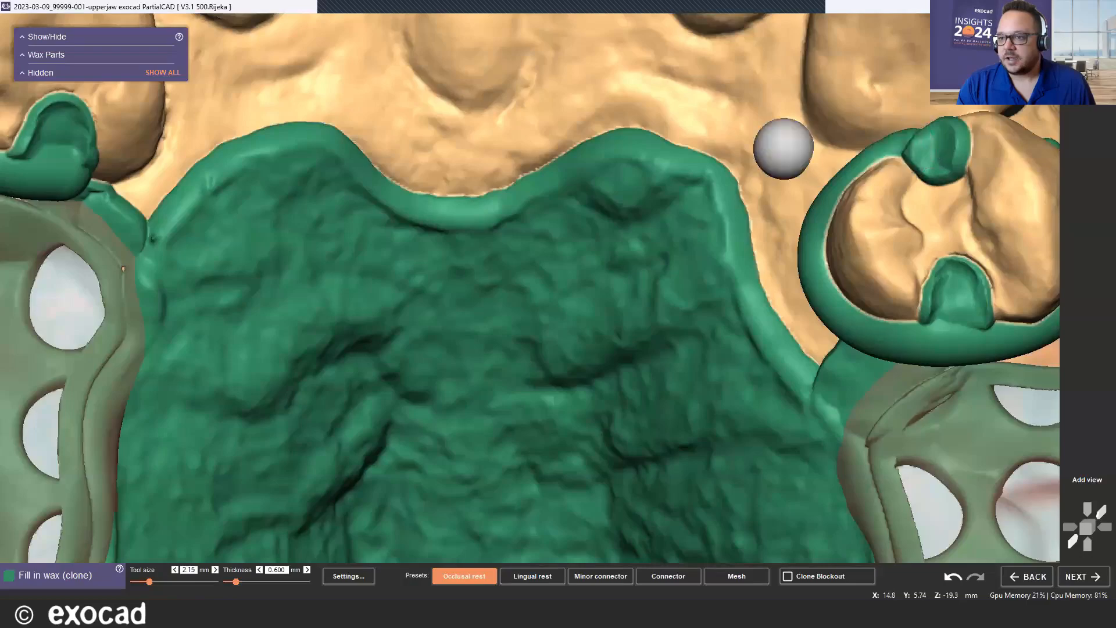
pyautogui.scroll(-5, 755, 134)
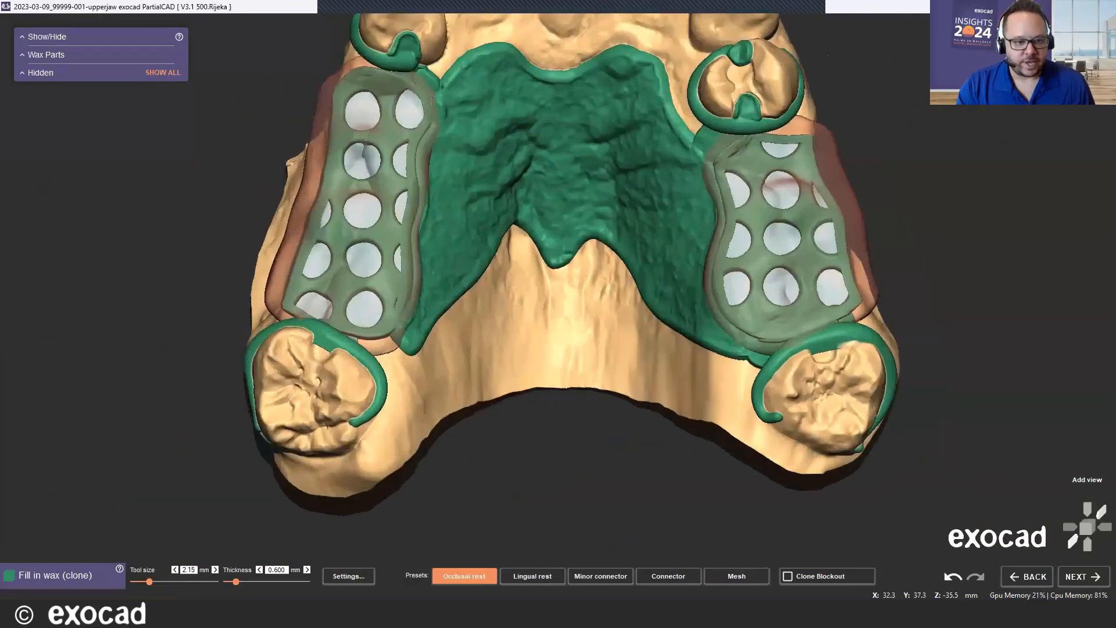
pyautogui.scroll(5, 215, 326)
pyautogui.moveTo(361, 335)
pyautogui.mouseDown()
pyautogui.moveTo(361, 358)
pyautogui.moveTo(373, 357)
pyautogui.mouseUp()
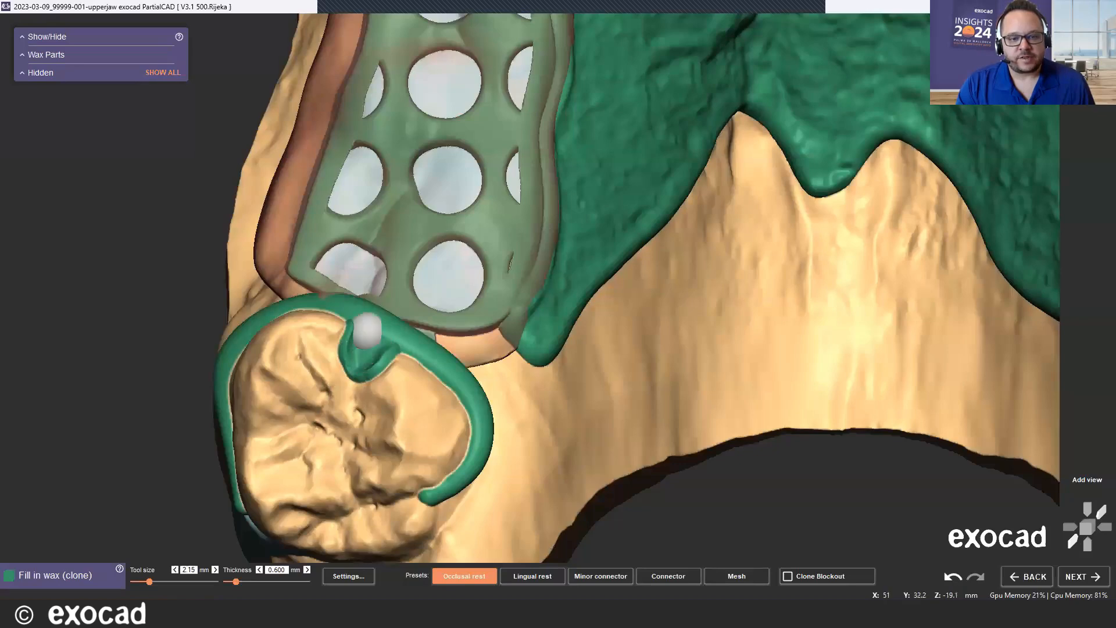
pyautogui.scroll(-5, 368, 323)
pyautogui.scroll(6, 782, 306)
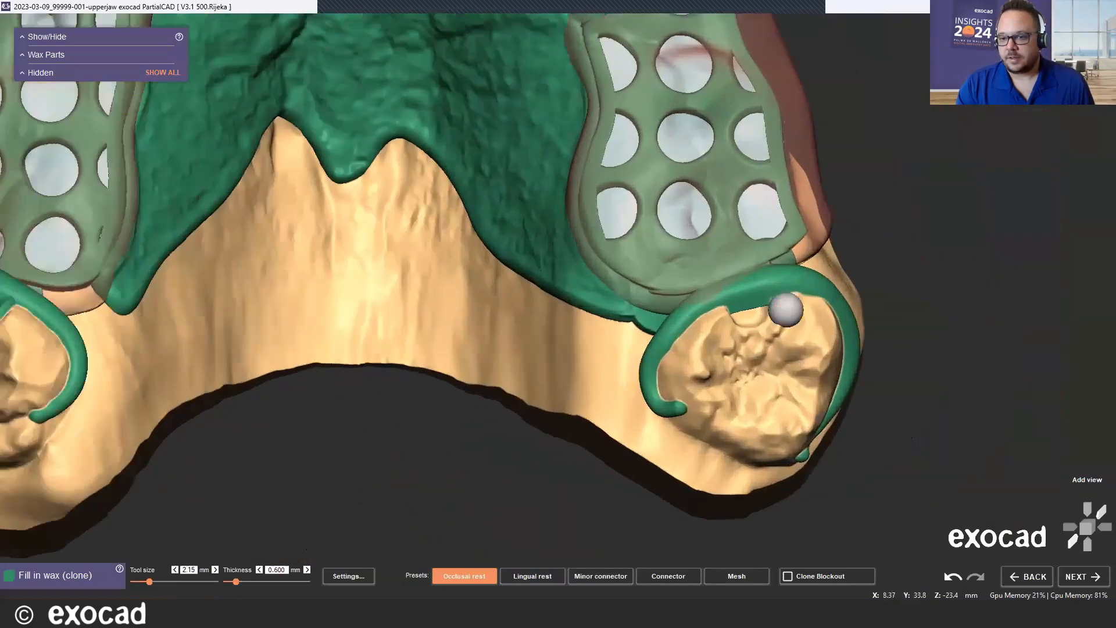
pyautogui.moveTo(734, 321)
pyautogui.mouseDown()
pyautogui.moveTo(747, 326)
pyautogui.moveTo(770, 293)
pyautogui.mouseUp()
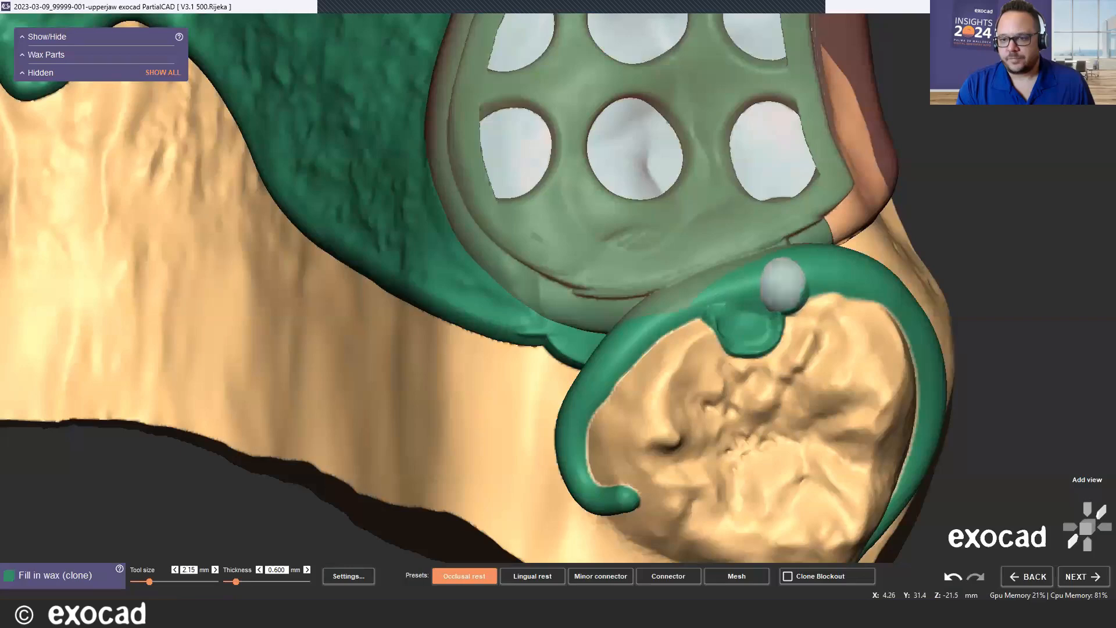
# Undo the stray wax drop on the palate behind the major connector.
pyautogui.scroll(-4, 777, 282)
pyautogui.scroll(-2, 596, 281)
pyautogui.moveTo(374, 250); pyautogui.dragTo(380, 249, button='right')
pyautogui.moveTo(379, 250); pyautogui.dragTo(445, 549, button='middle')
pyautogui.moveTo(414, 433); pyautogui.dragTo(417, 451, button='middle')
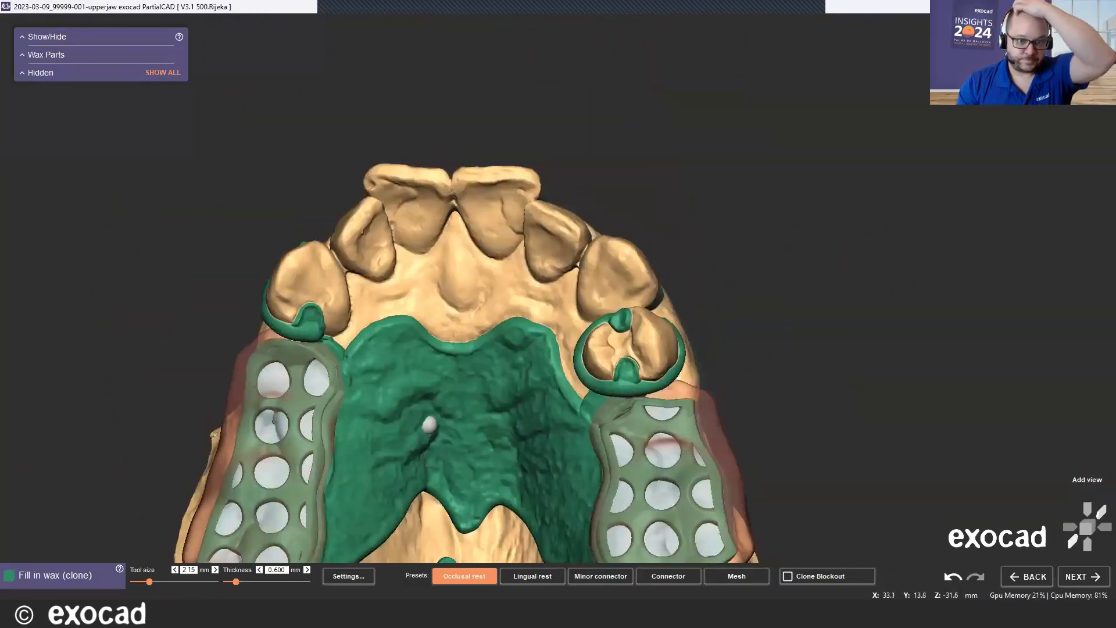
pyautogui.scroll(-3, 421, 402)
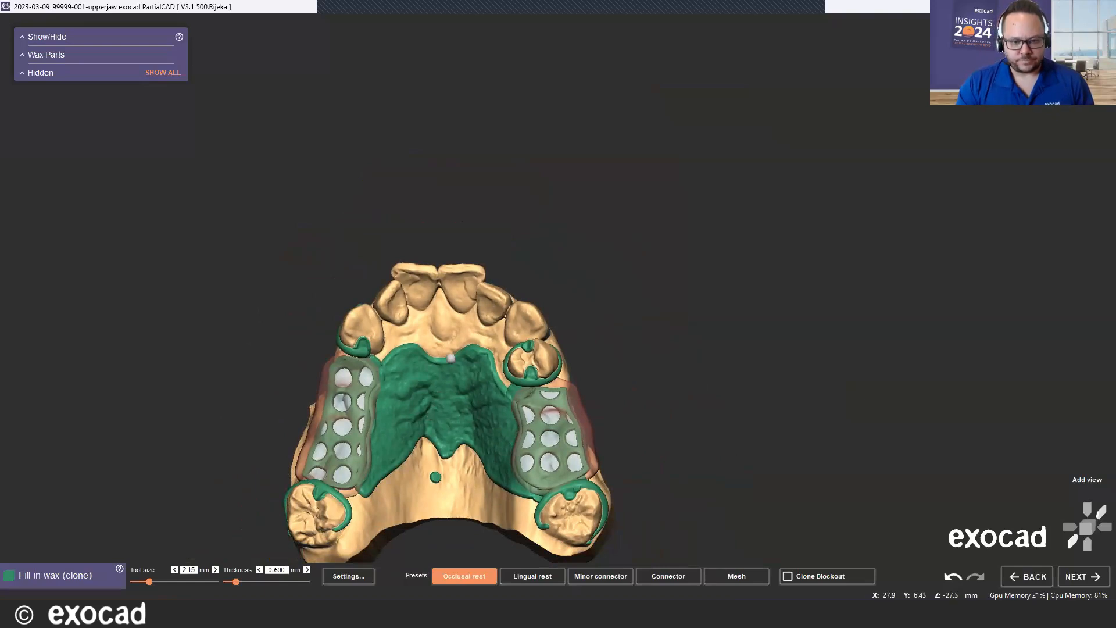
pyautogui.click(669, 344)
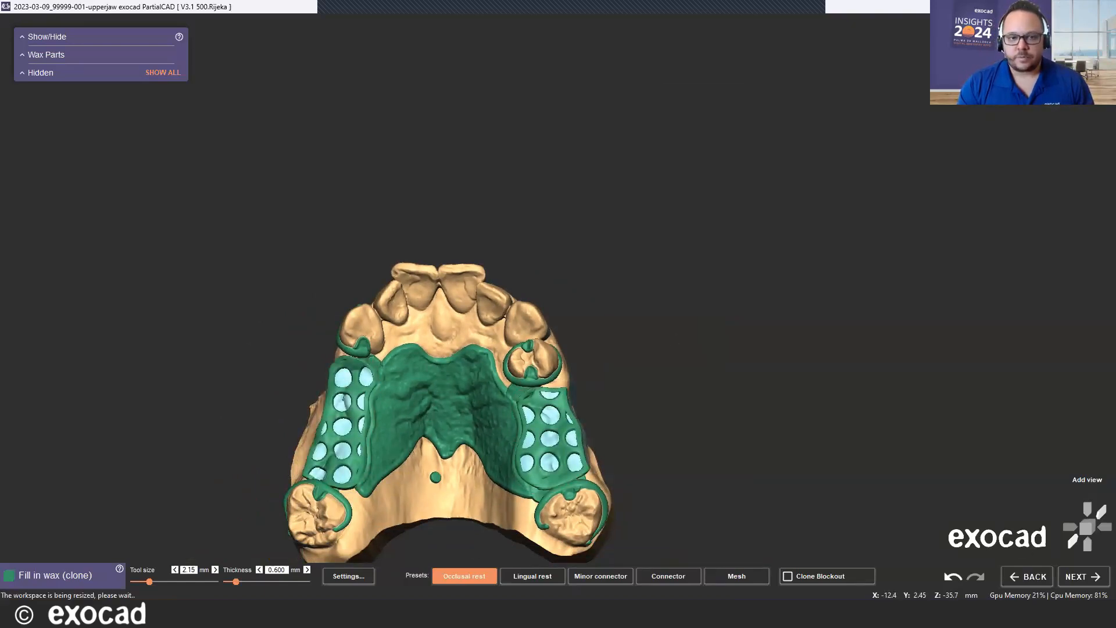
pyautogui.moveTo(436, 477); pyautogui.dragTo(540, 264, button='middle')
pyautogui.rightClick(541, 33)
pyautogui.hotkey('ctrl', 'z')
pyautogui.scroll(-2, 591, 163)
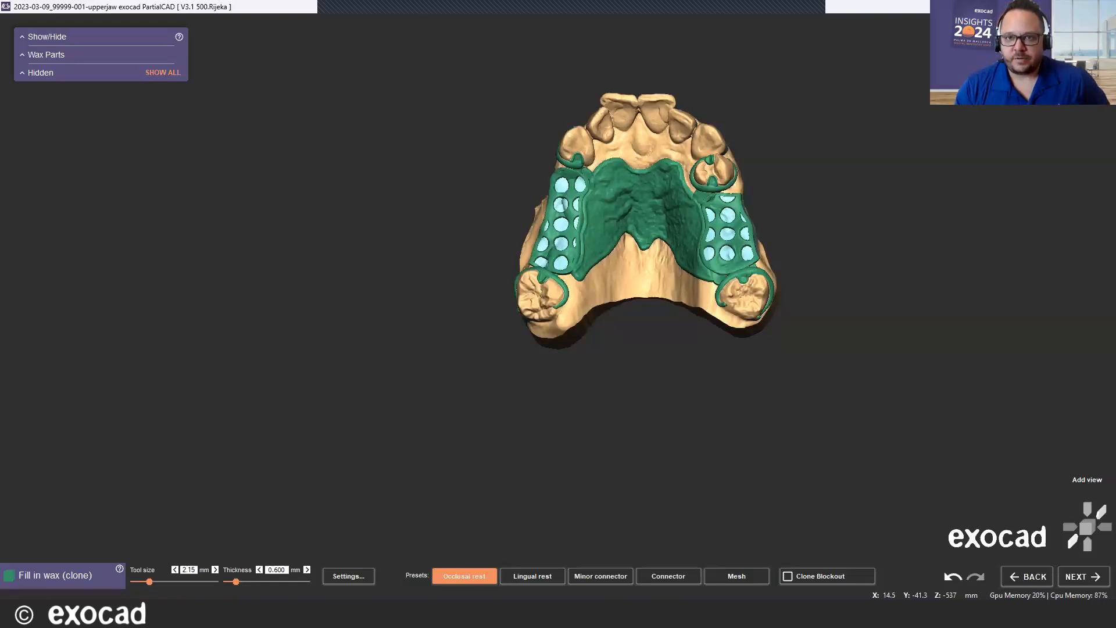
# Finish the wax filling and advance the wizard to drawing finish line curves.
pyautogui.moveTo(963, 267); pyautogui.dragTo(891, 278, button='middle')
pyautogui.click(1083, 575)
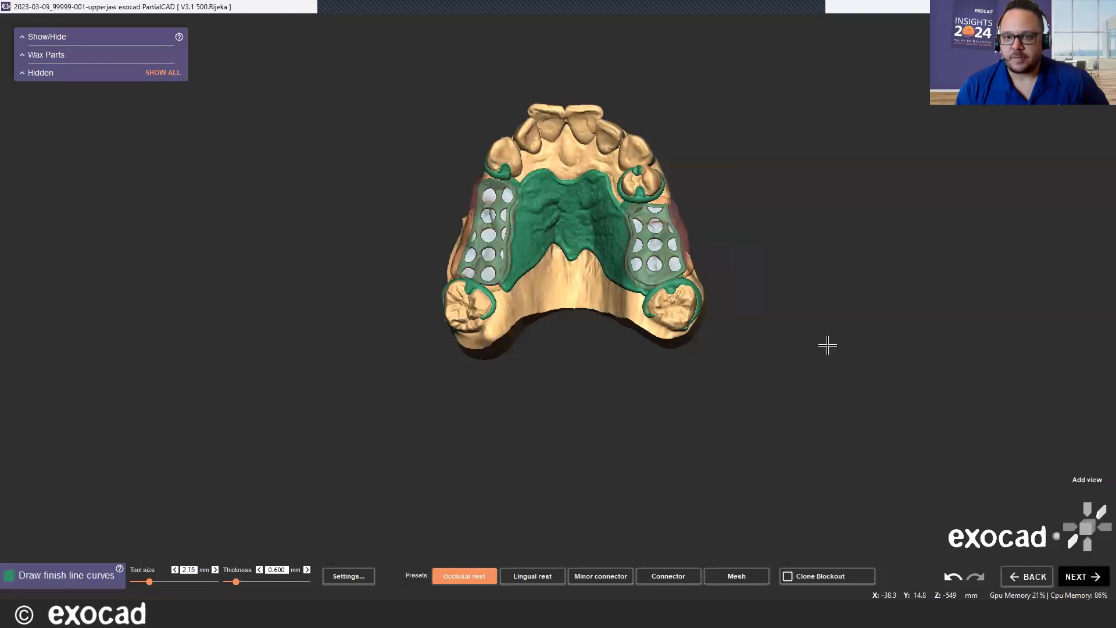
pyautogui.scroll(3, 503, 172)
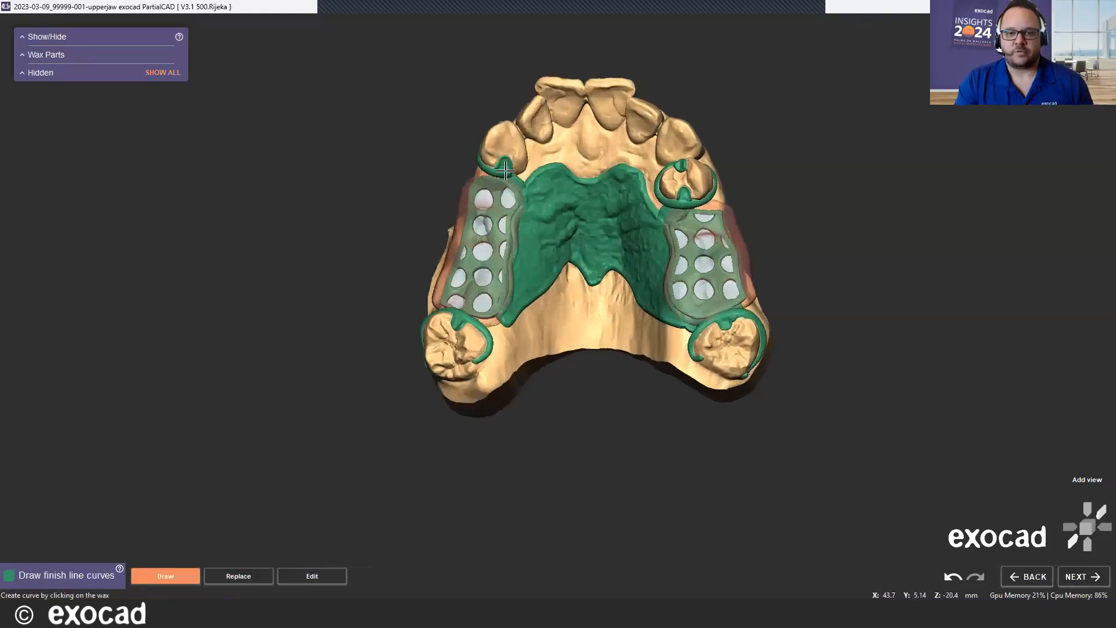
pyautogui.moveTo(628, 256); pyautogui.dragTo(636, 241, button='right')
pyautogui.scroll(-2, 636, 241)
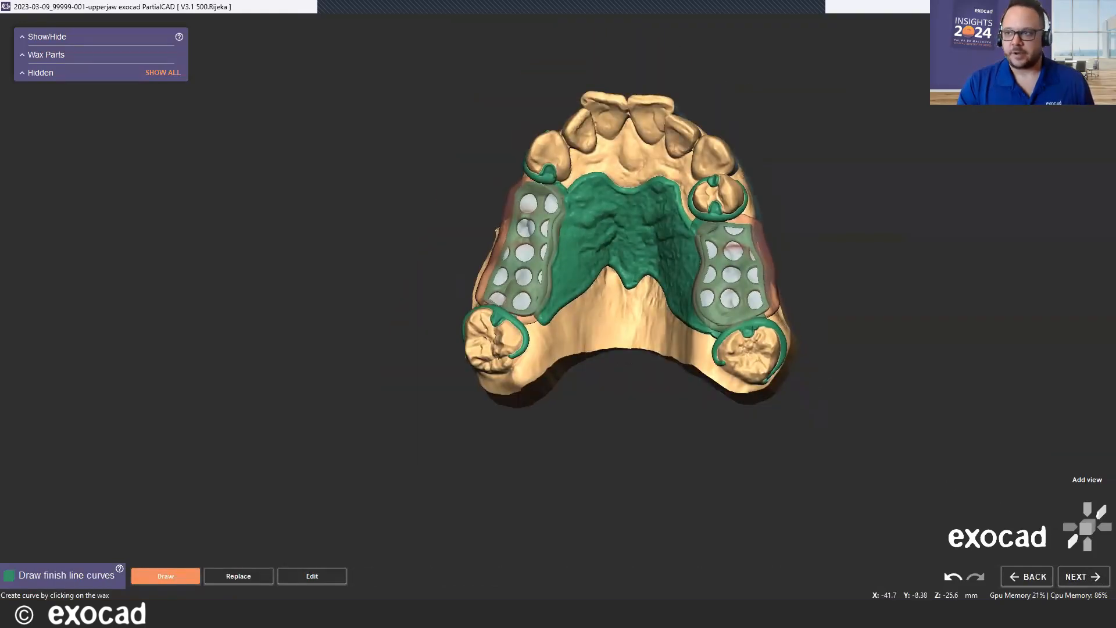
# Examine the Mesh Connector settings for the Semi-auto Finish Line option in expert mode, and return to the wizard.
pyautogui.hotkey('ctrl', 'w')
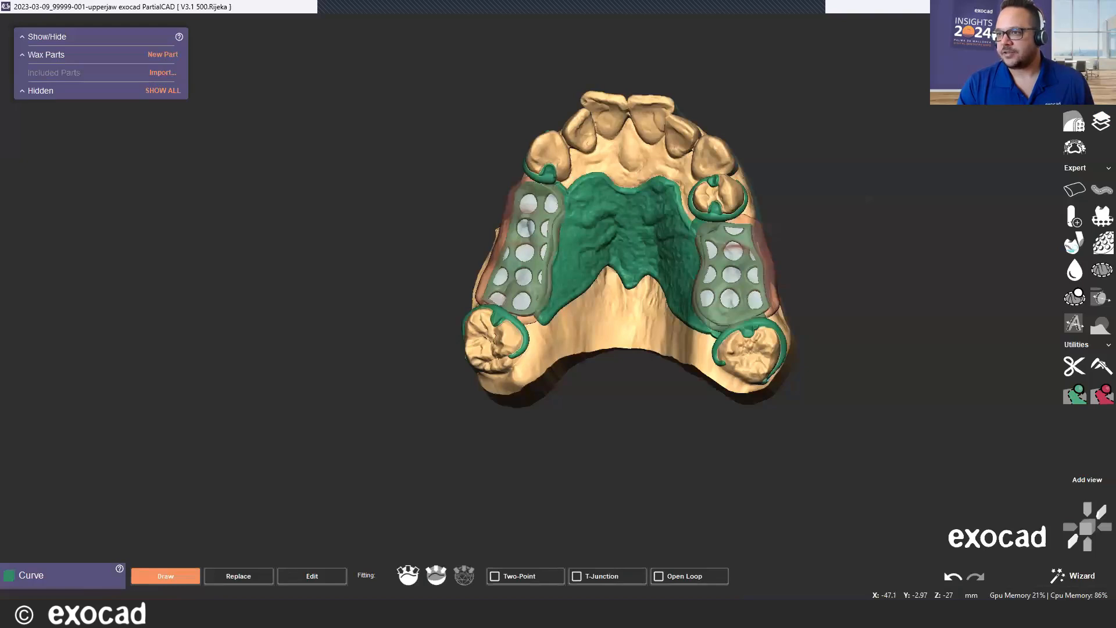
pyautogui.click(1074, 122)
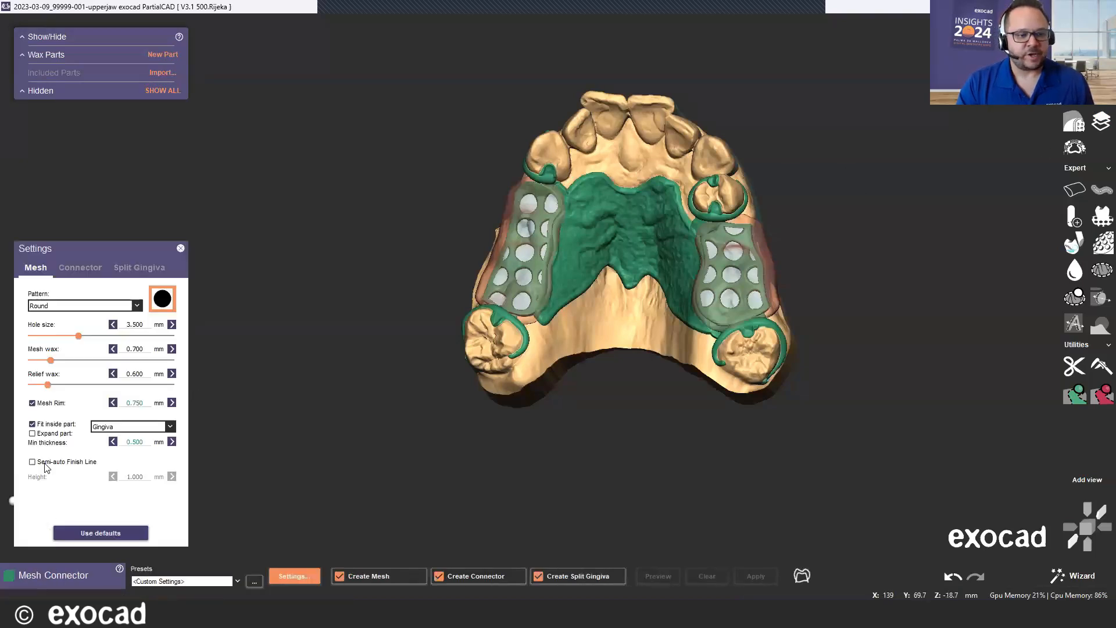
pyautogui.scroll(3, 590, 273)
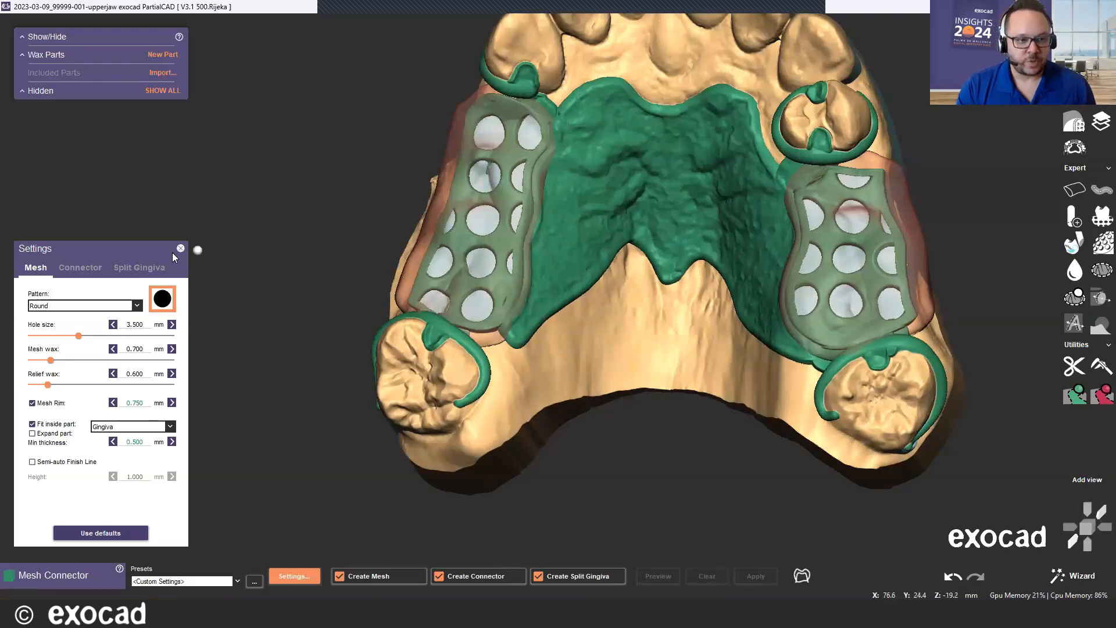
pyautogui.click(180, 249)
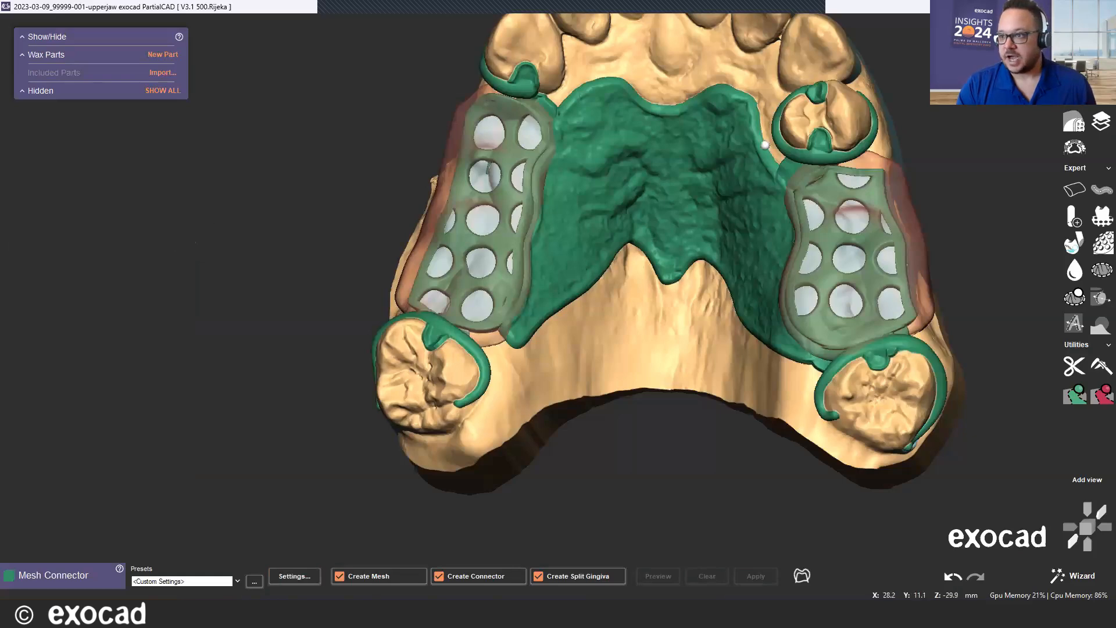
pyautogui.click(1057, 575)
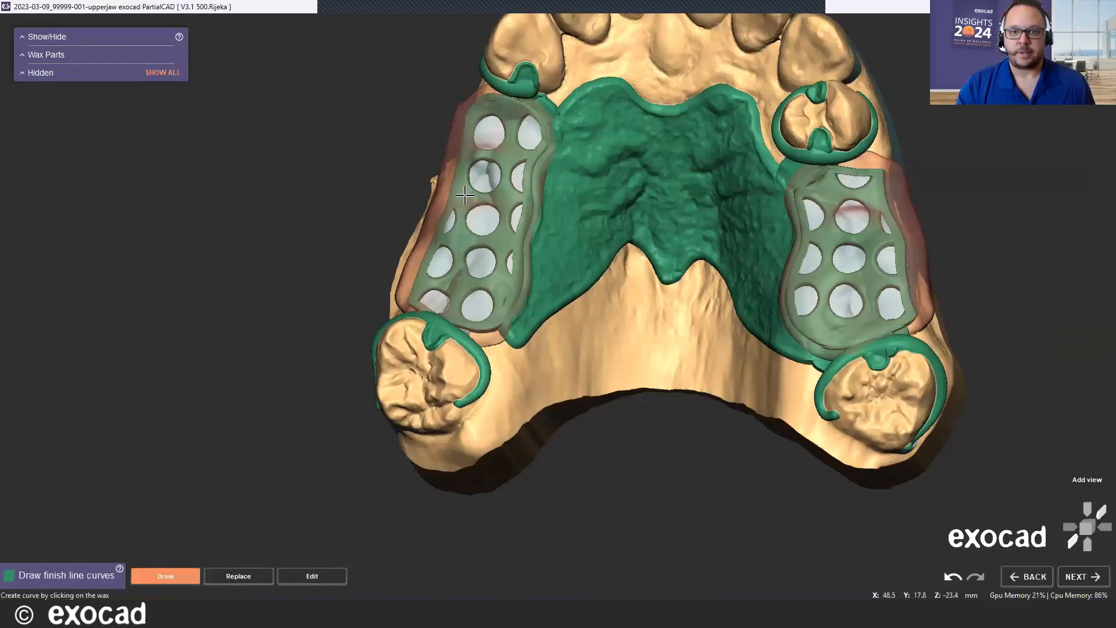
# Draw a finish line curve on the wax along the canine-side mesh's inner edge, ending near the molar.
pyautogui.scroll(5, 541, 169)
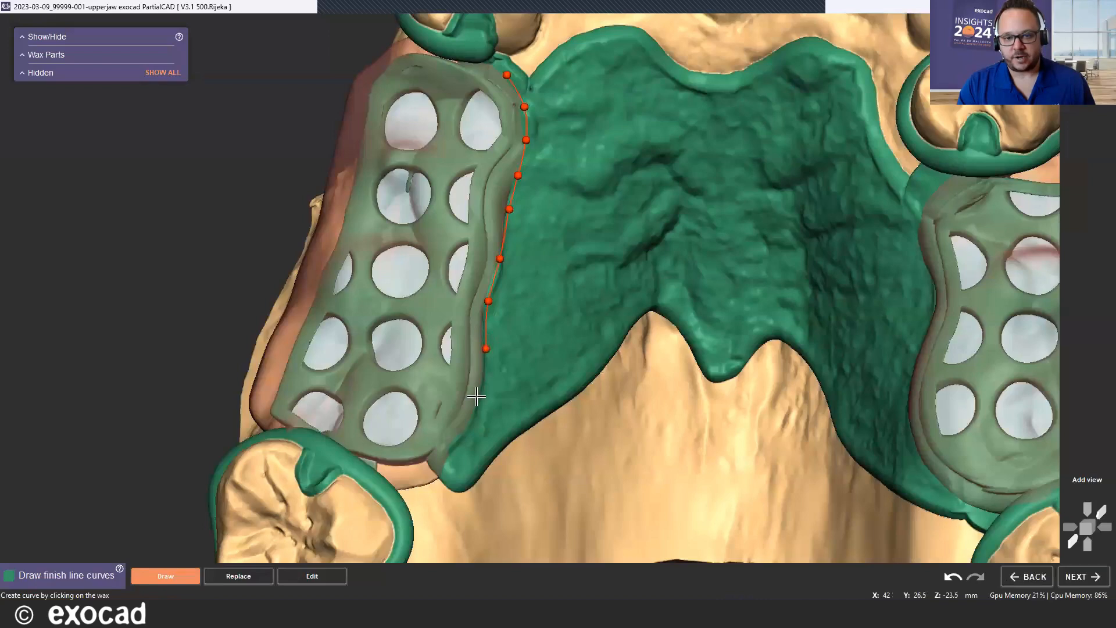
pyautogui.doubleClick(445, 471)
pyautogui.scroll(-5, 851, 191)
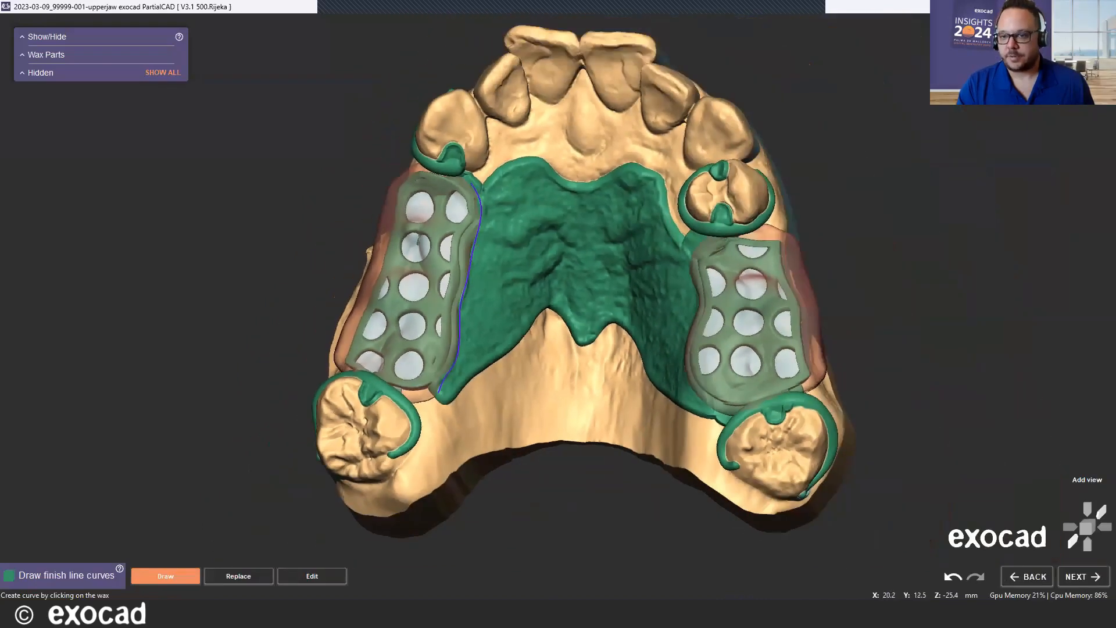
# Draw a finish line curve along the premolar-side mesh's inner edge, from the premolar clasp to the molar clasp.
pyautogui.scroll(6, 701, 221)
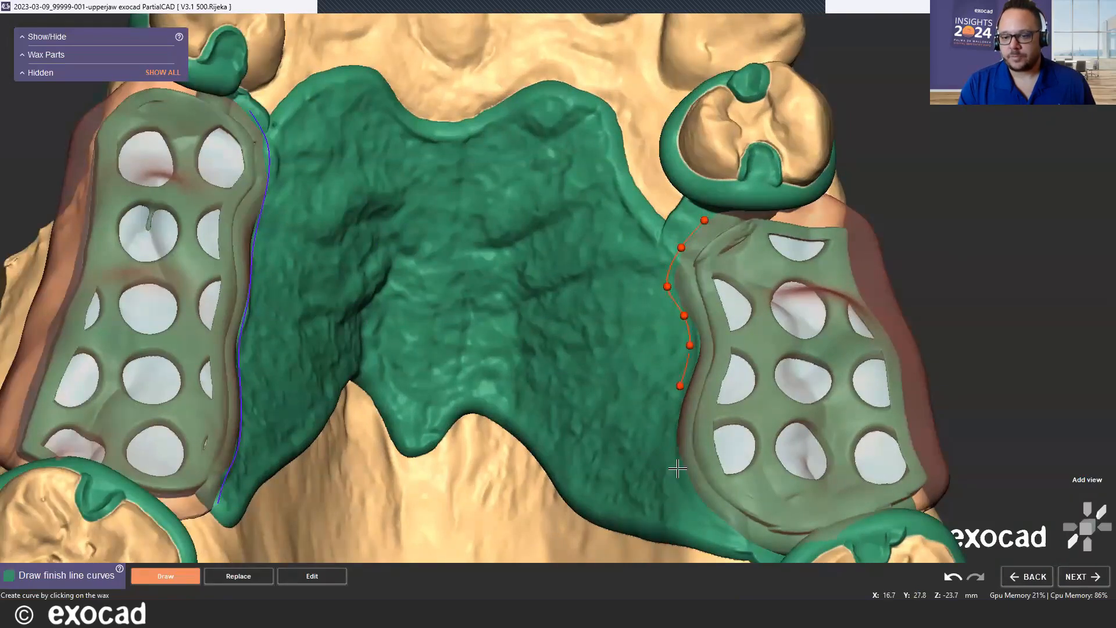
pyautogui.doubleClick(728, 540)
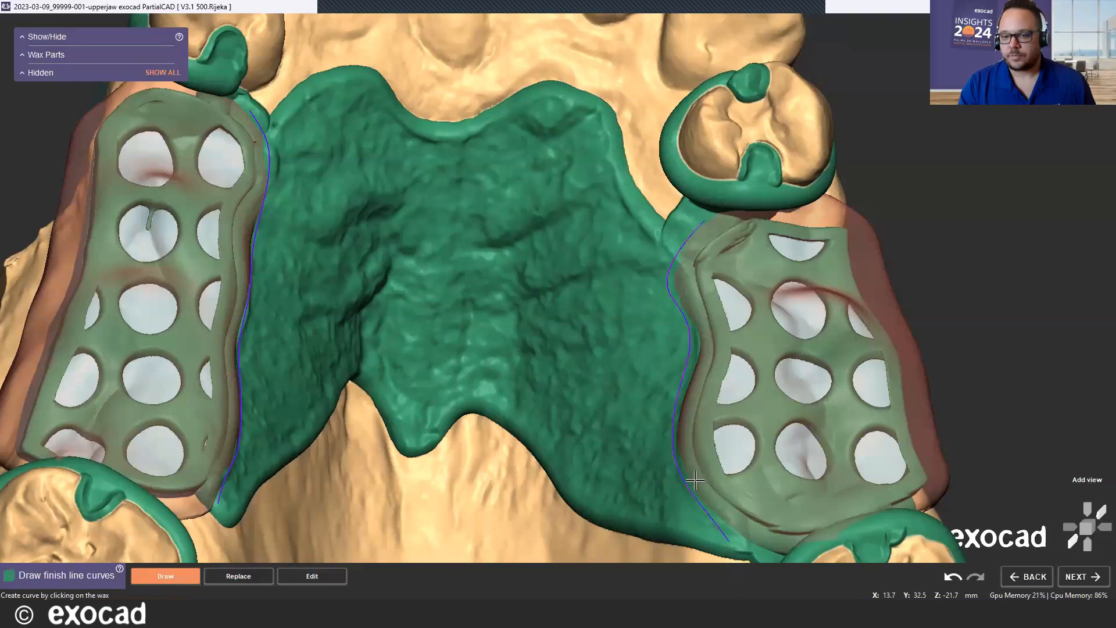
pyautogui.scroll(-5, 588, 148)
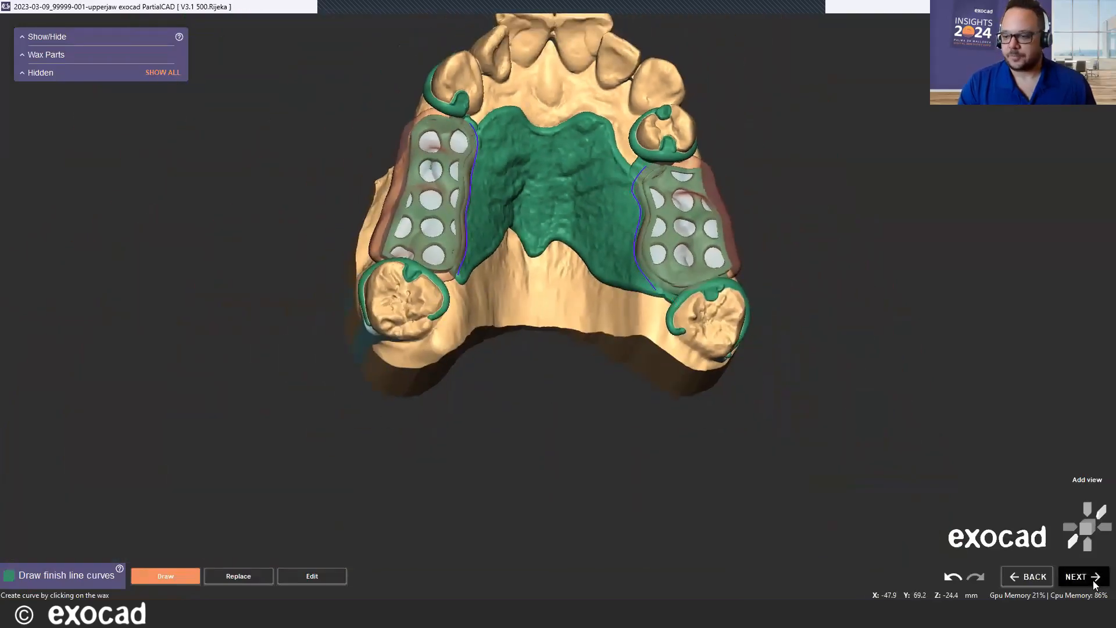
# Advance to applying the finish lines and rotate both profiles' angle handles inward over the major connector.
pyautogui.click(1093, 582)
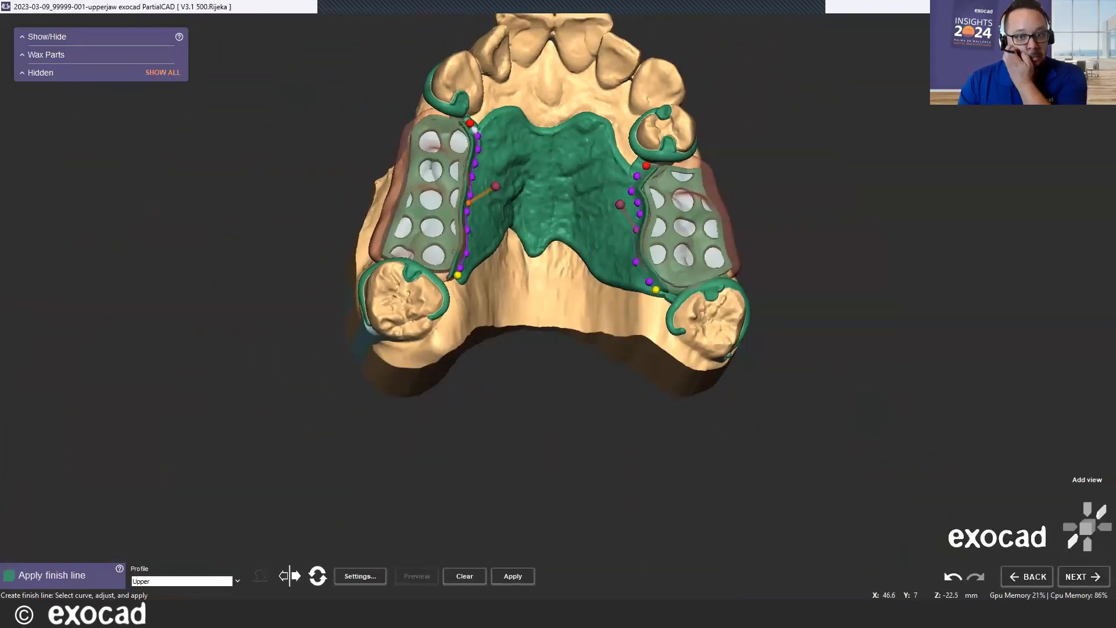
pyautogui.moveTo(474, 130); pyautogui.dragTo(504, 144, button='right')
pyautogui.scroll(5, 450, 157)
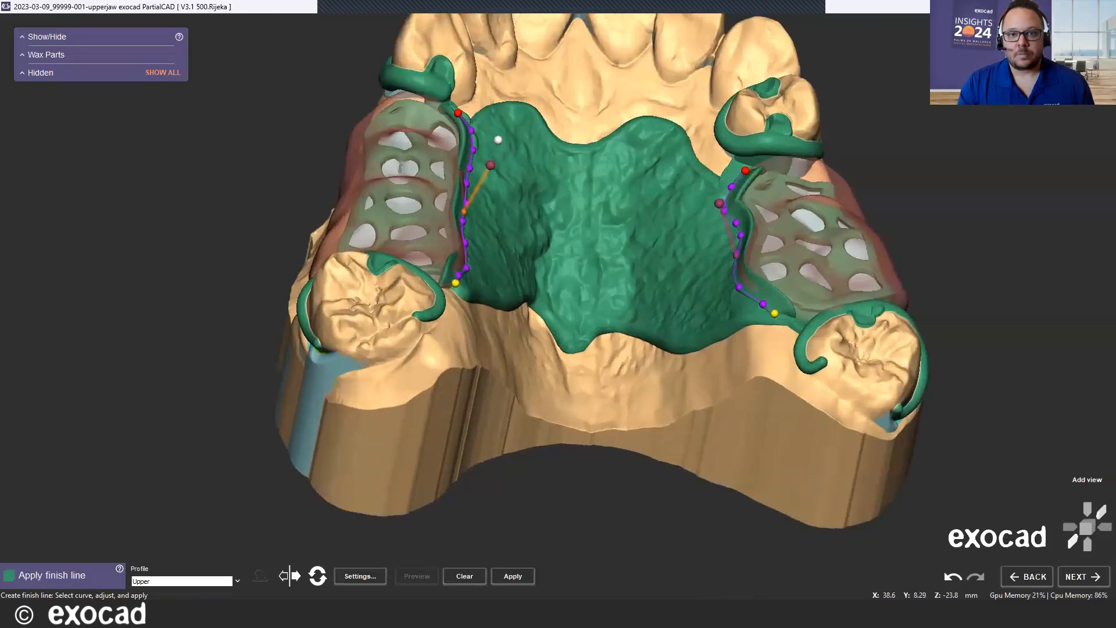
pyautogui.moveTo(491, 165)
pyautogui.moveTo(496, 168); pyautogui.dragTo(499, 170)
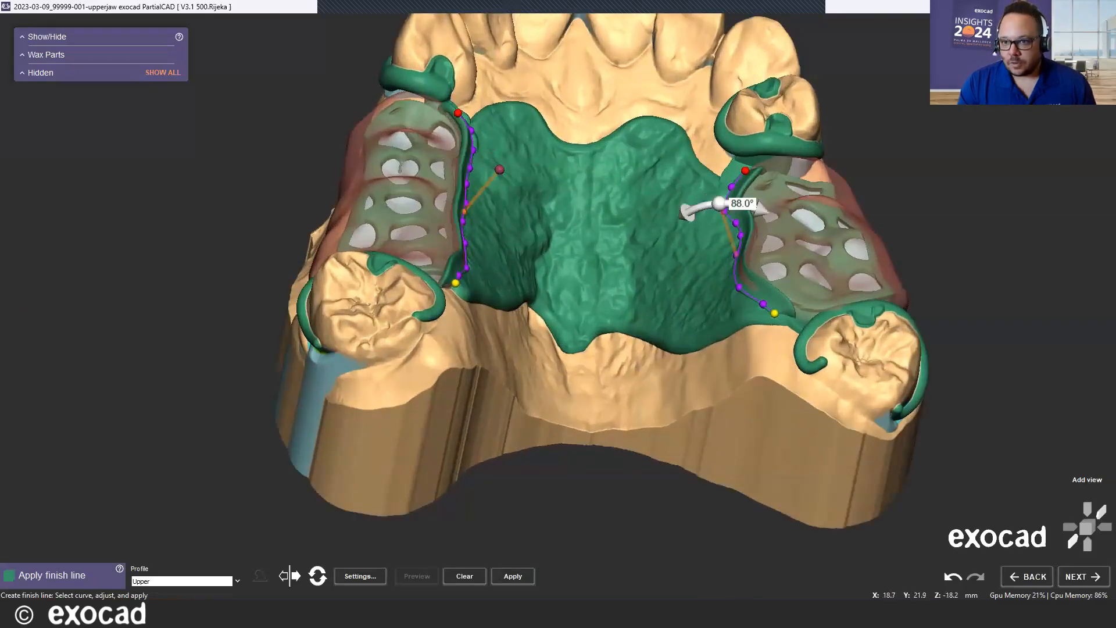
pyautogui.moveTo(720, 203); pyautogui.dragTo(689, 211)
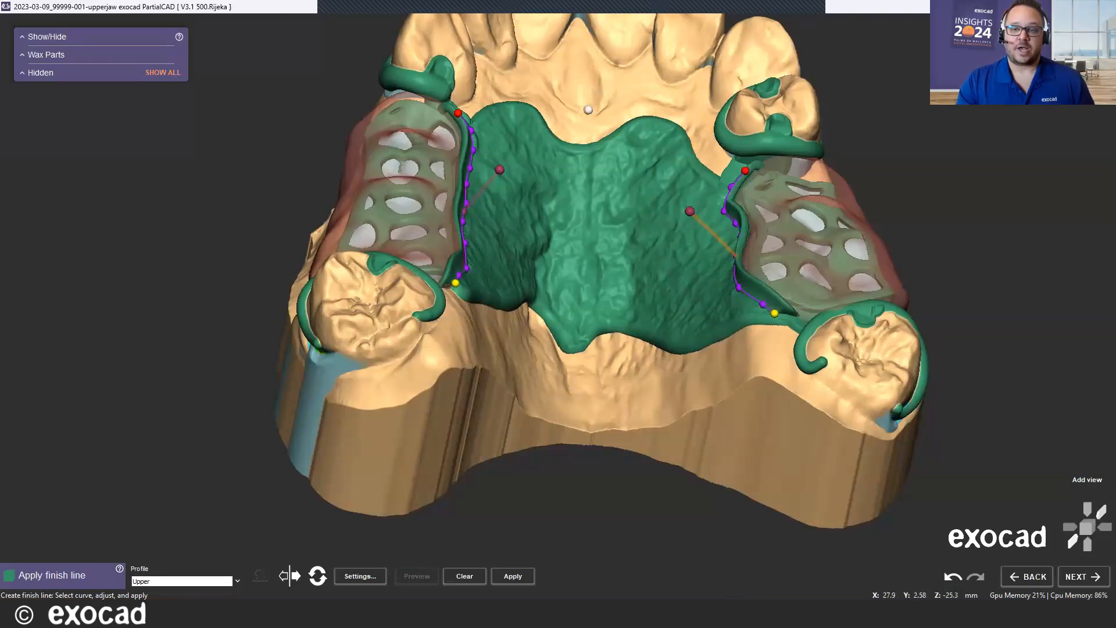
# Nudge control points of the canine-side finish line, including the one beside its rear end, to refine the curve.
pyautogui.moveTo(588, 110); pyautogui.dragTo(543, 206, button='right')
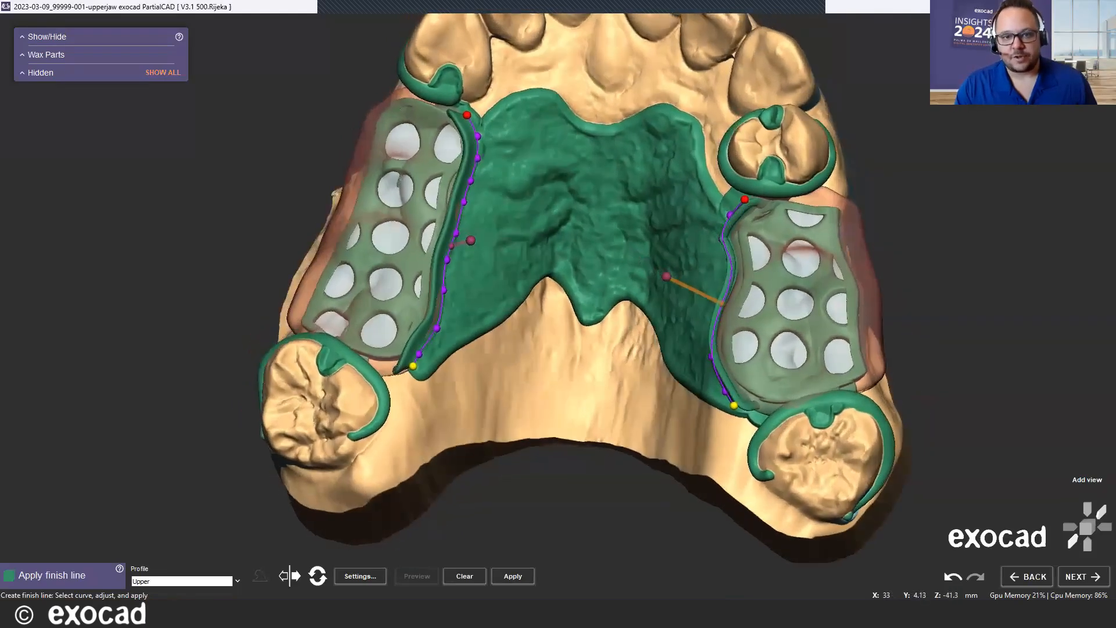
pyautogui.scroll(3, 536, 117)
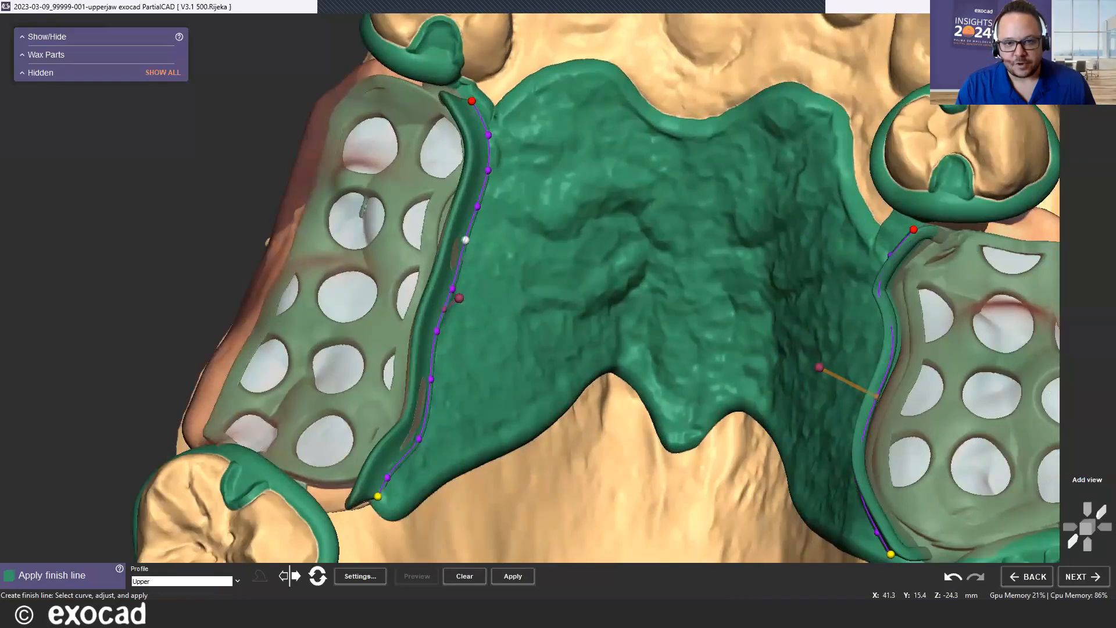
pyautogui.scroll(-4, 476, 183)
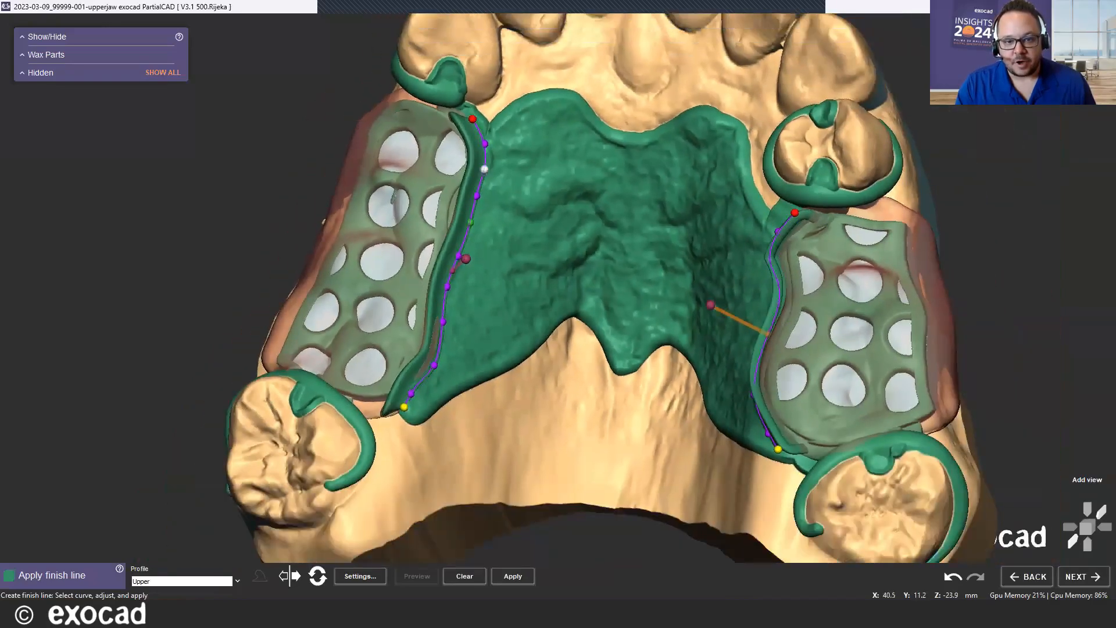
pyautogui.scroll(3, 439, 363)
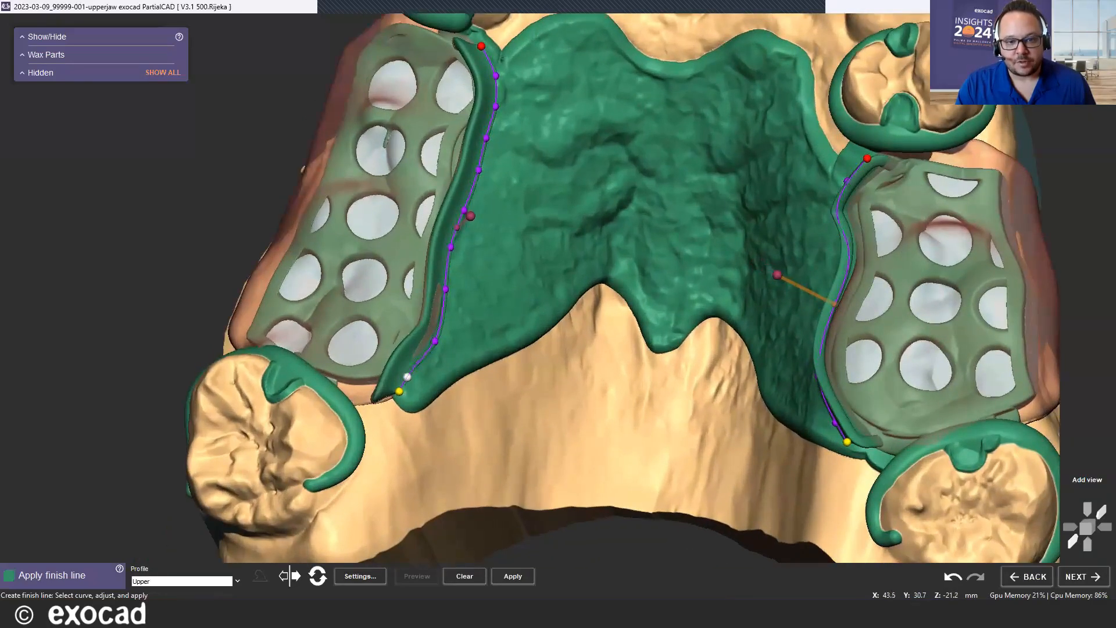
pyautogui.click(411, 379)
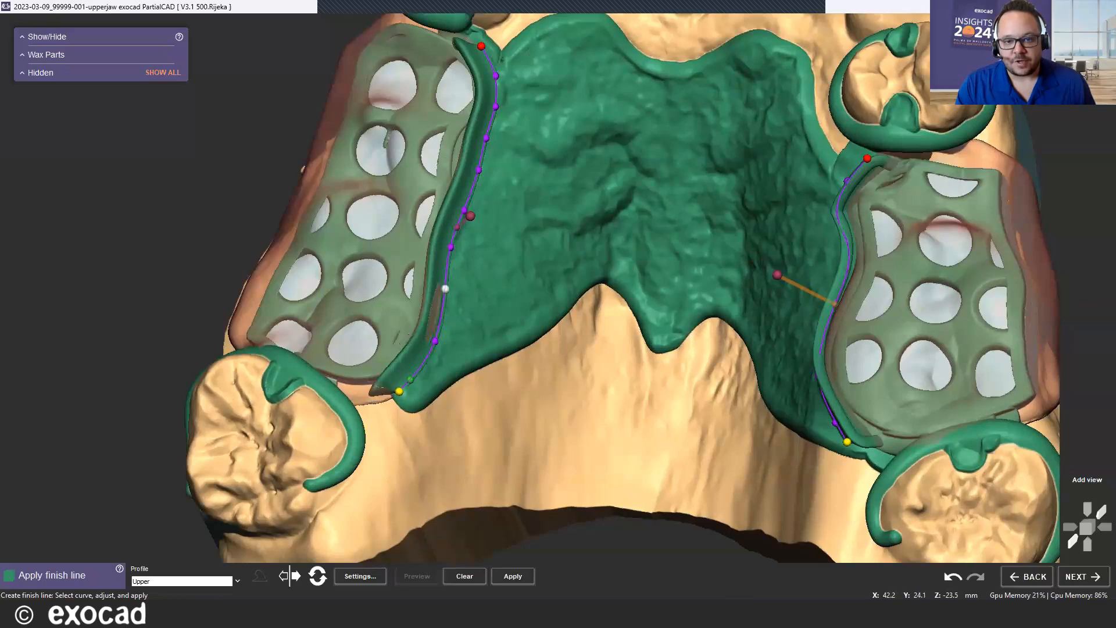
pyautogui.scroll(-4, 465, 183)
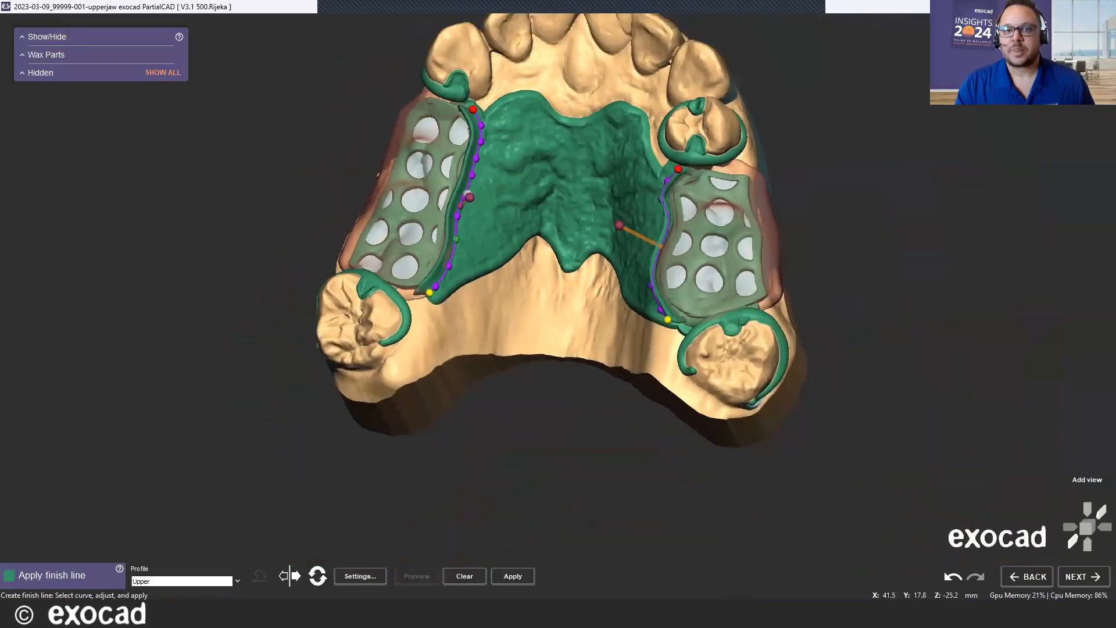
# Accept both finish lines with the Upper profile and advance to the Edit Wax stage.
pyautogui.moveTo(528, 159); pyautogui.dragTo(574, 158, button='right')
pyautogui.click(1085, 584)
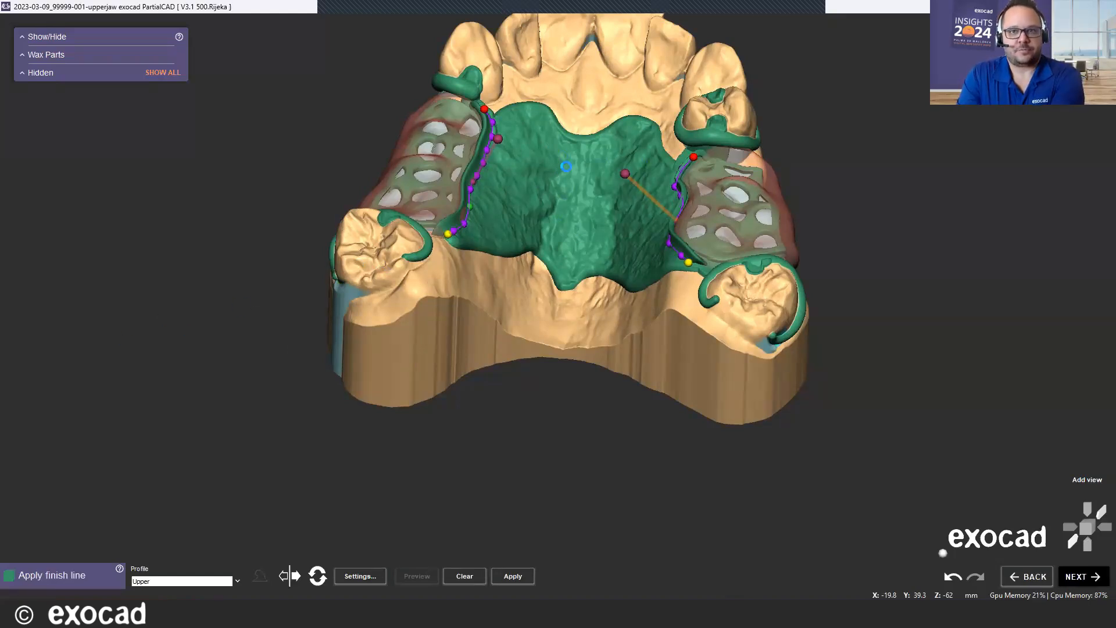
pyautogui.scroll(-4, 398, 323)
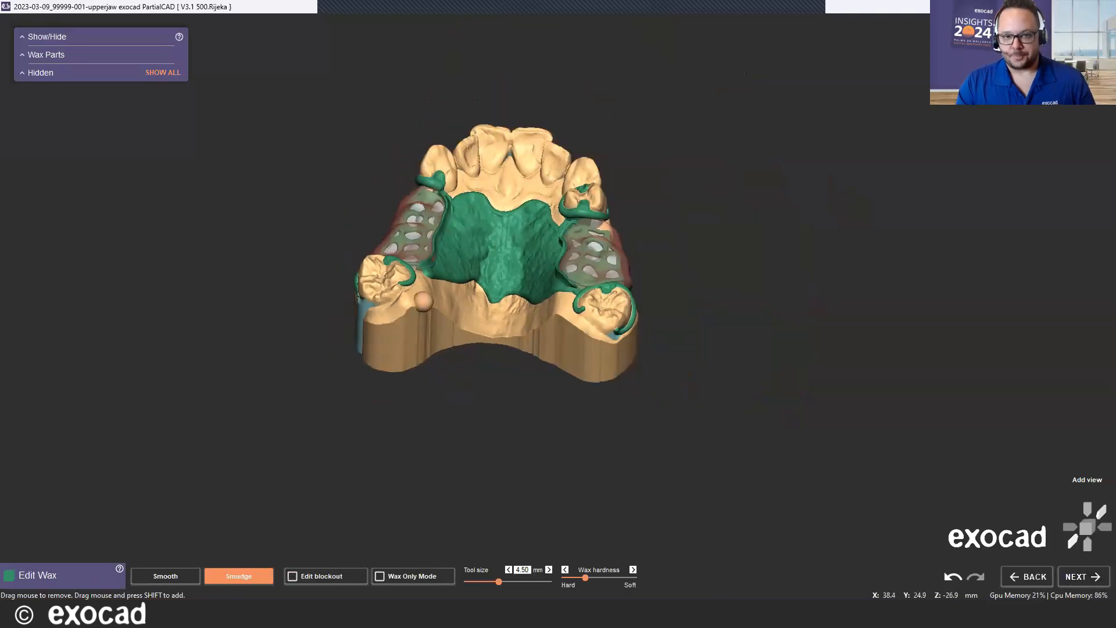
pyautogui.moveTo(580, 209)
pyautogui.mouseDown(button='right')
pyautogui.moveTo(591, 253)
pyautogui.moveTo(552, 302)
pyautogui.moveTo(577, 256)
pyautogui.mouseUp(button='right')
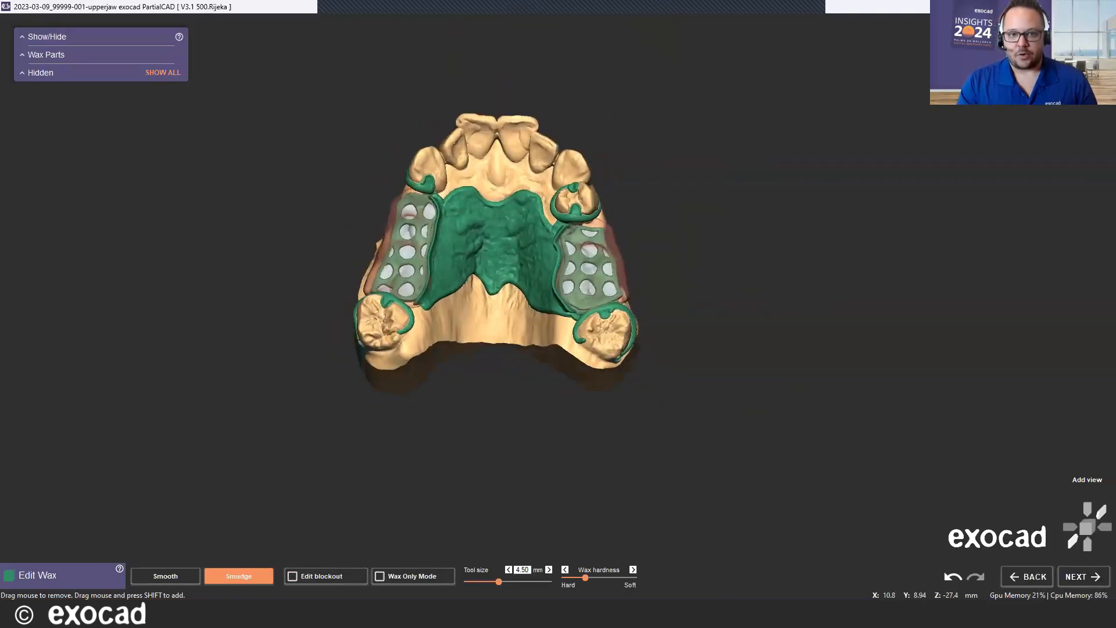
# Smooth the wax along the canine-side finish line, starting with the Smooth tool at a size of 2.50 mm.
pyautogui.scroll(8, 410, 182)
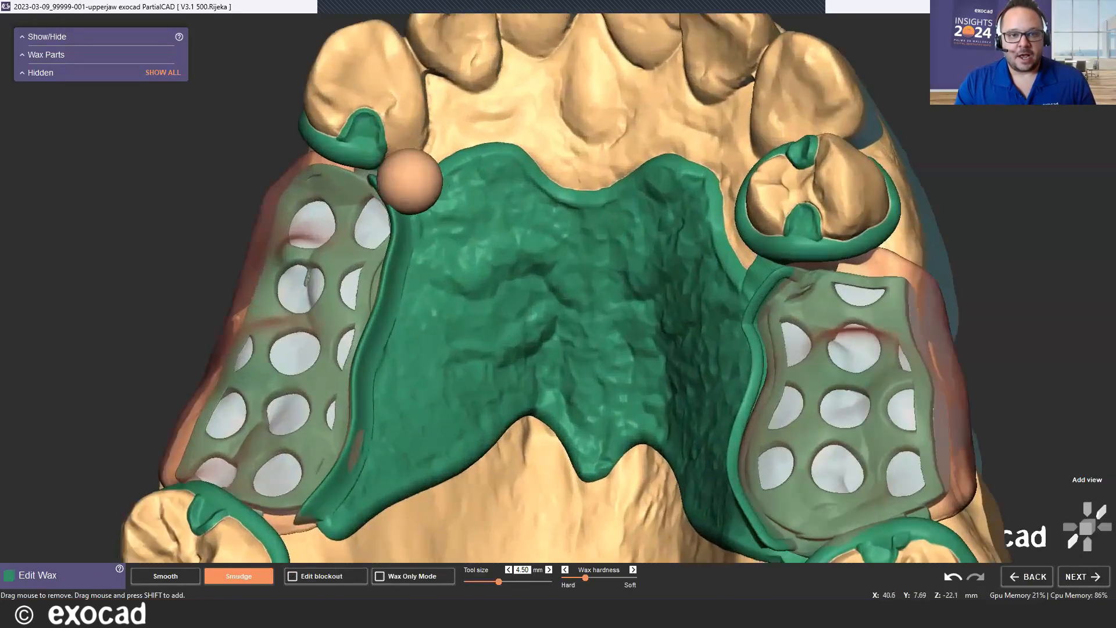
pyautogui.keyDown('ctrl'); pyautogui.scroll(-3, 410, 181); pyautogui.keyUp('ctrl')
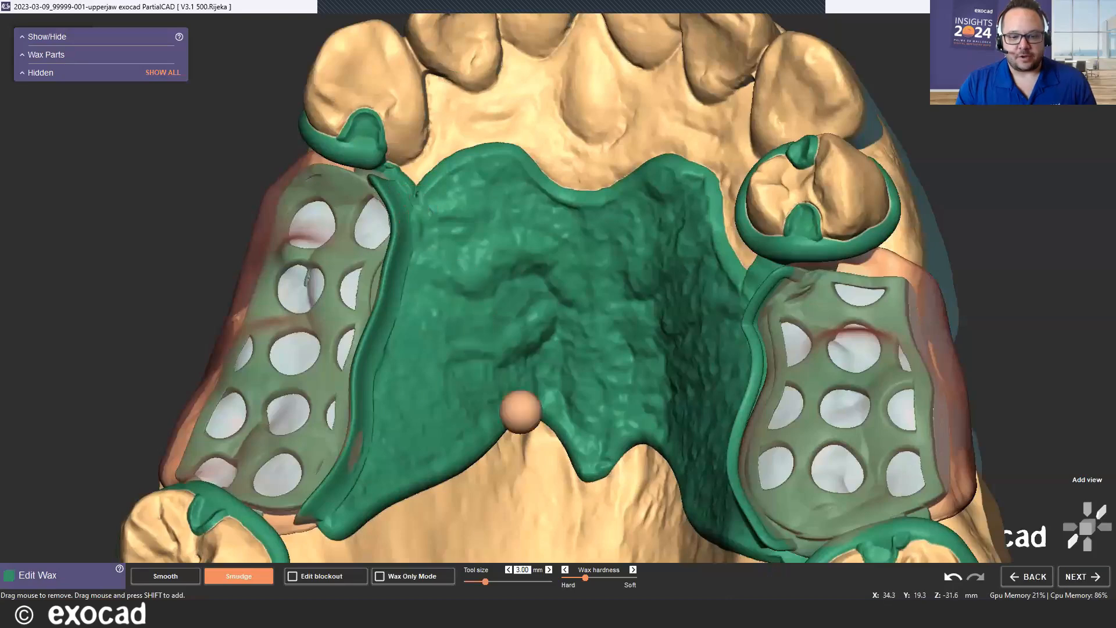
pyautogui.keyDown('ctrl'); pyautogui.scroll(-1, 401, 210); pyautogui.keyUp('ctrl')
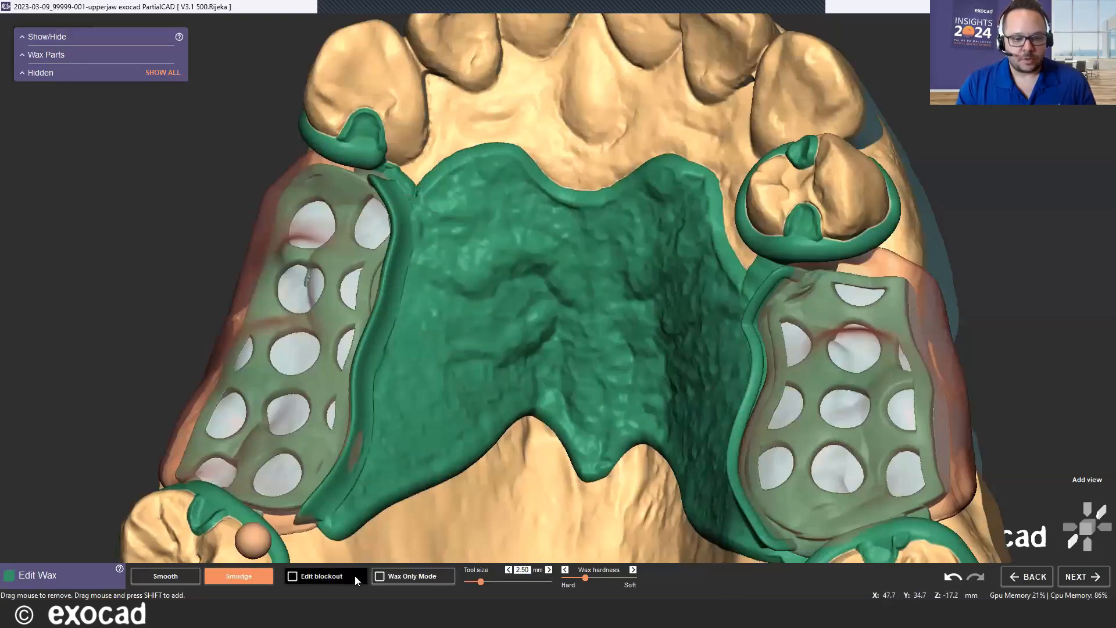
pyautogui.click(166, 576)
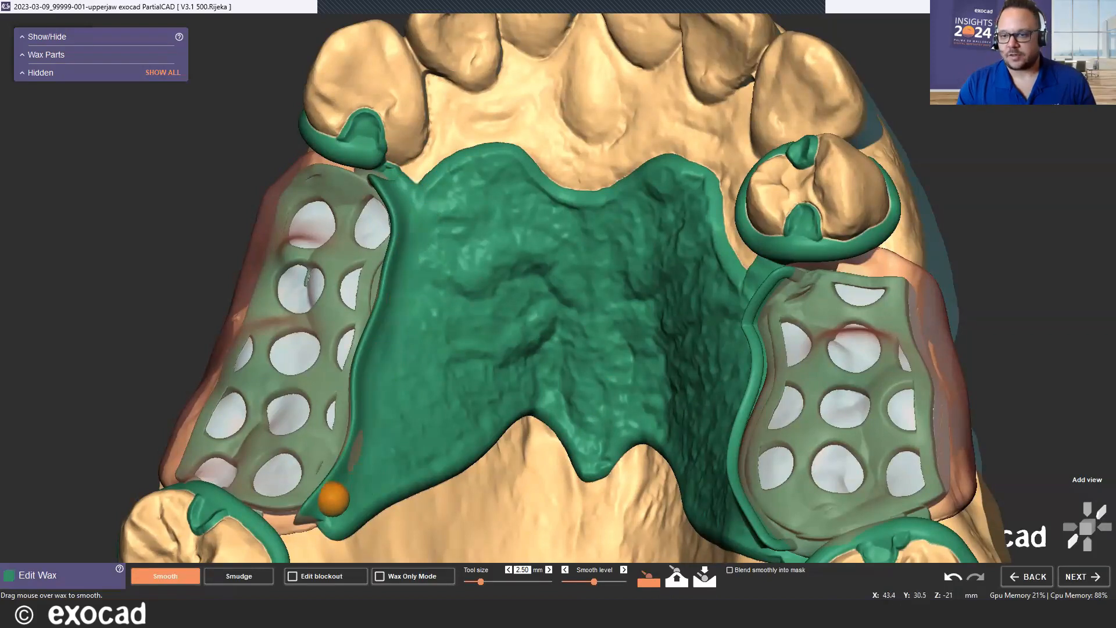
pyautogui.scroll(-1, 494, 386)
pyautogui.moveTo(494, 385); pyautogui.dragTo(794, 244, button='right')
pyautogui.scroll(1, 795, 244)
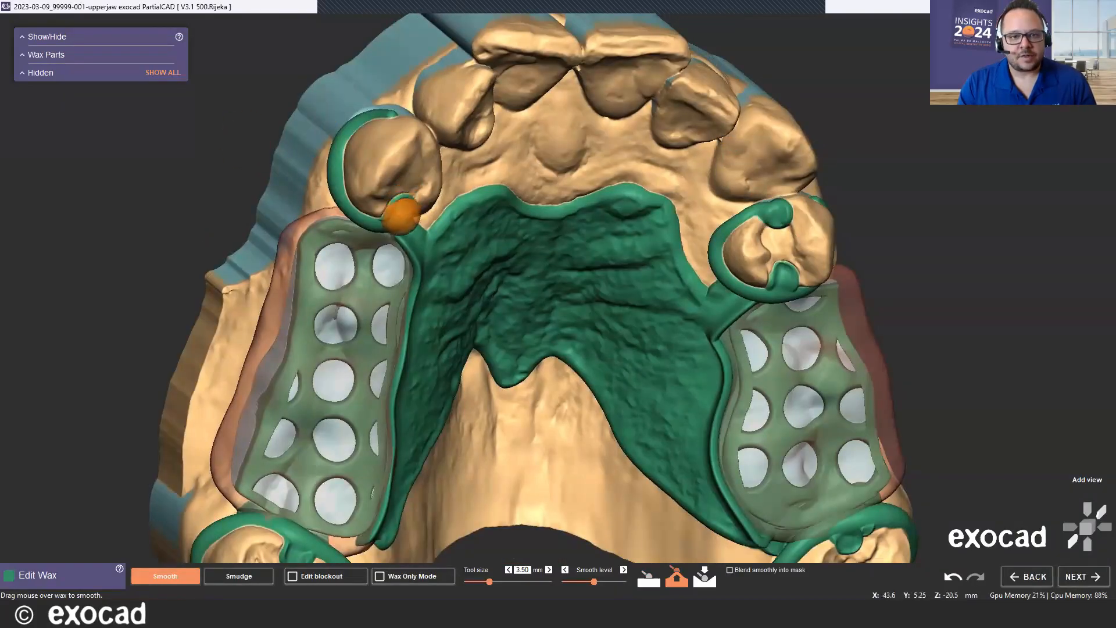
# Smooth the wax beside the occlusal rest of the premolar-side molar clasp with a 3.50 mm tool.
pyautogui.scroll(-1, 400, 215)
pyautogui.moveTo(629, 302)
pyautogui.mouseDown(button='right')
pyautogui.moveTo(563, 323)
pyautogui.moveTo(479, 383)
pyautogui.mouseUp(button='right')
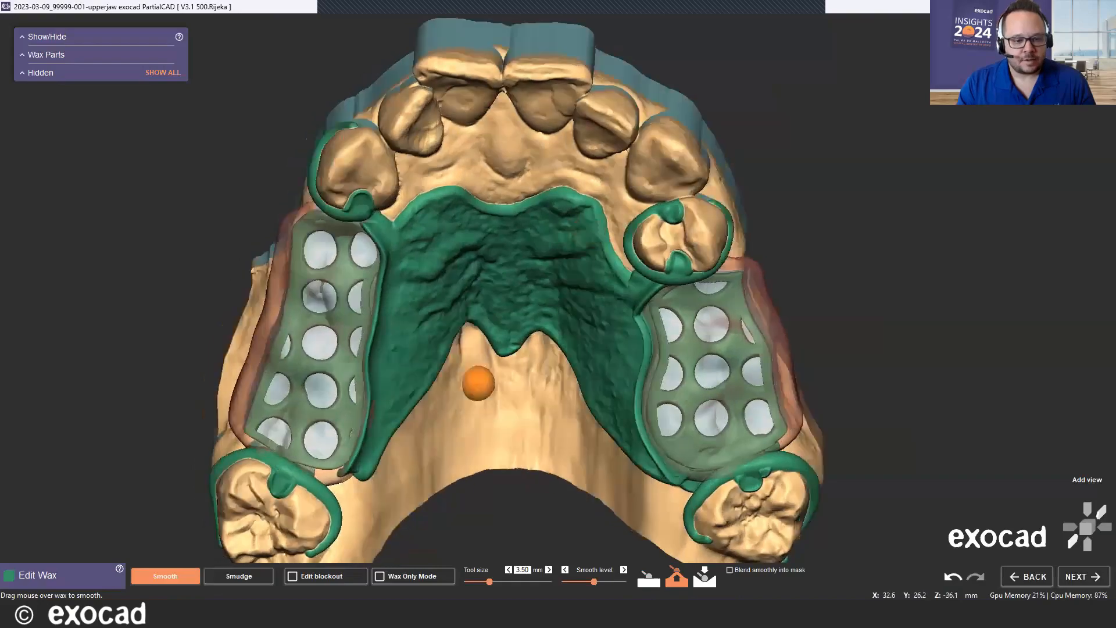
pyautogui.scroll(3, 478, 383)
pyautogui.moveTo(421, 410); pyautogui.dragTo(525, 295, button='middle')
pyautogui.scroll(5, 311, 413)
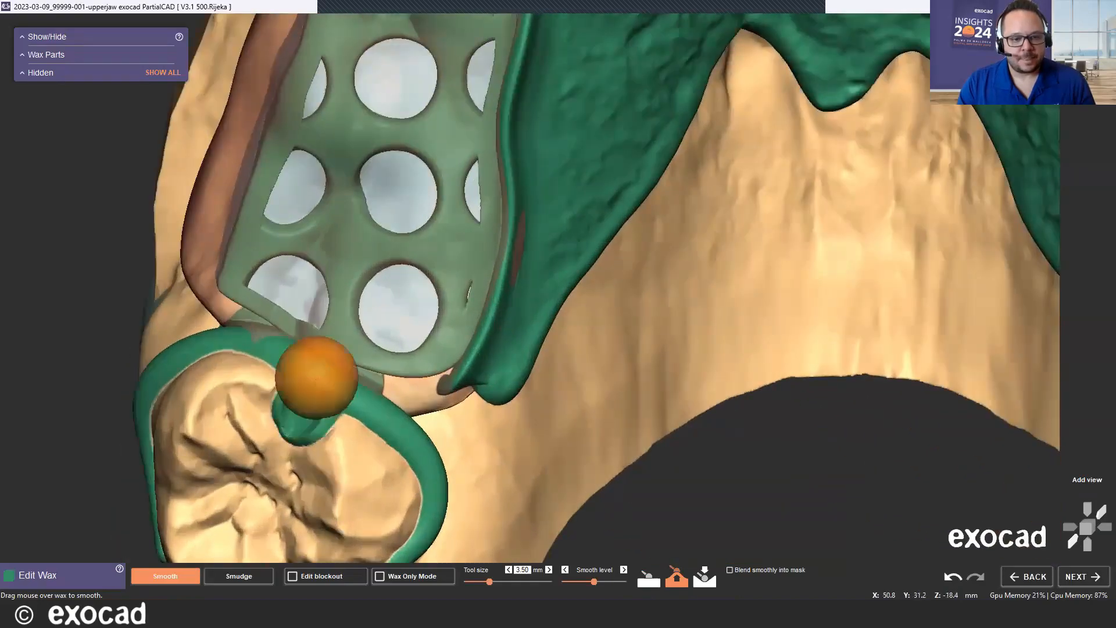
pyautogui.scroll(-3, 630, 348)
pyautogui.scroll(4, 889, 374)
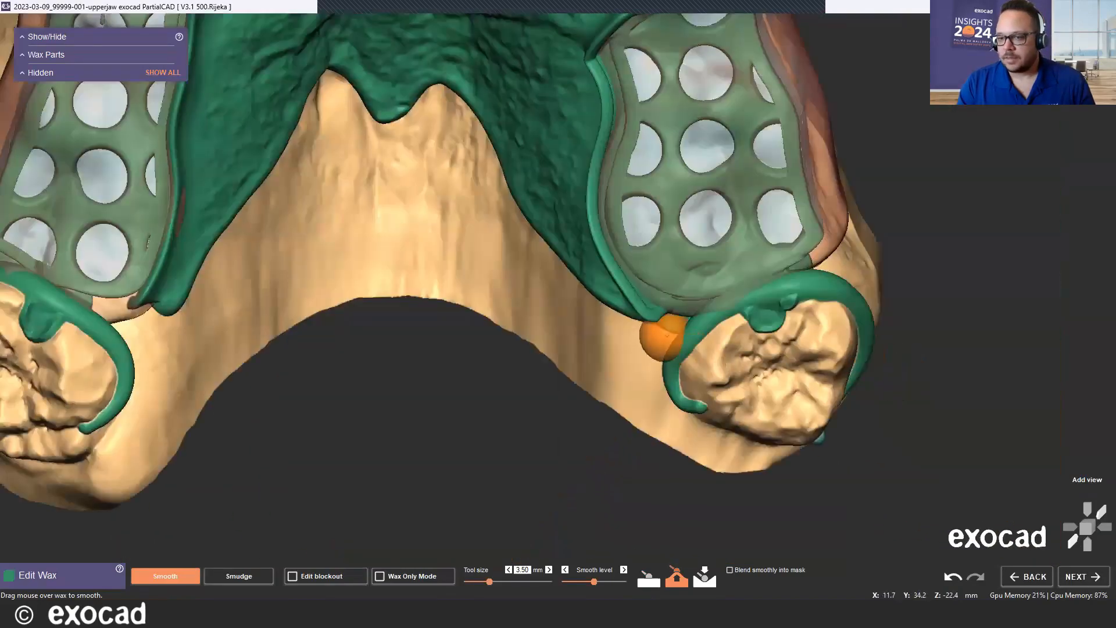
pyautogui.scroll(2, 664, 335)
pyautogui.moveTo(820, 300)
pyautogui.mouseDown()
pyautogui.moveTo(779, 301)
pyautogui.moveTo(796, 301)
pyautogui.mouseUp()
pyautogui.scroll(-4, 755, 301)
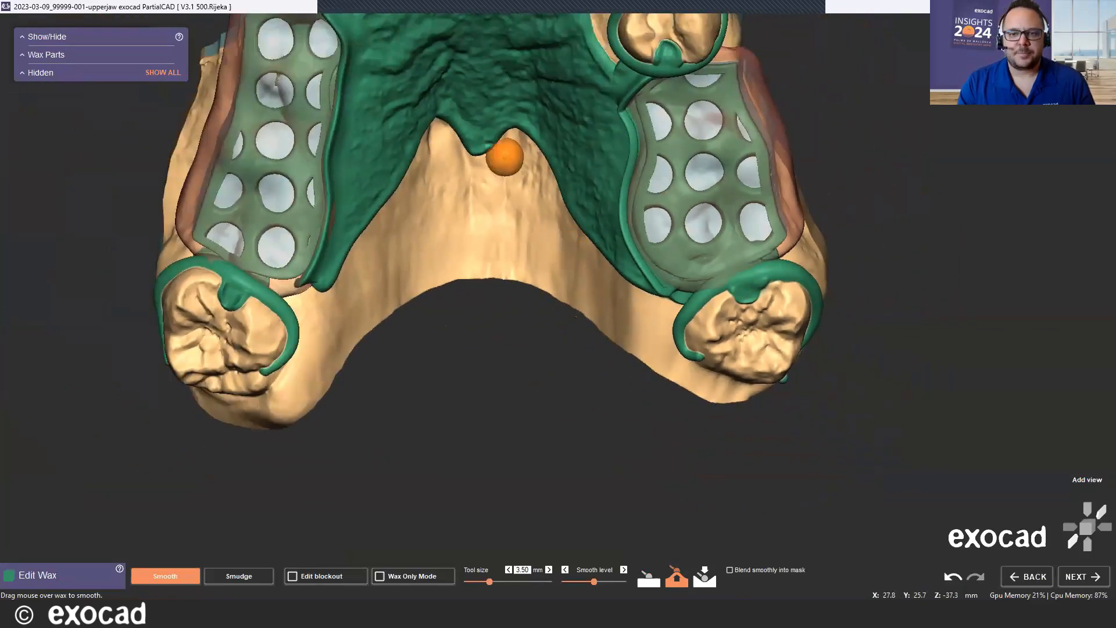
# Hide the Gingiva wax part to expose the retention meshes.
pyautogui.moveTo(505, 156)
pyautogui.mouseDown(button='right')
pyautogui.moveTo(494, 96)
pyautogui.moveTo(471, 93)
pyautogui.moveTo(485, 117)
pyautogui.mouseUp(button='right')
pyautogui.scroll(-2, 493, 116)
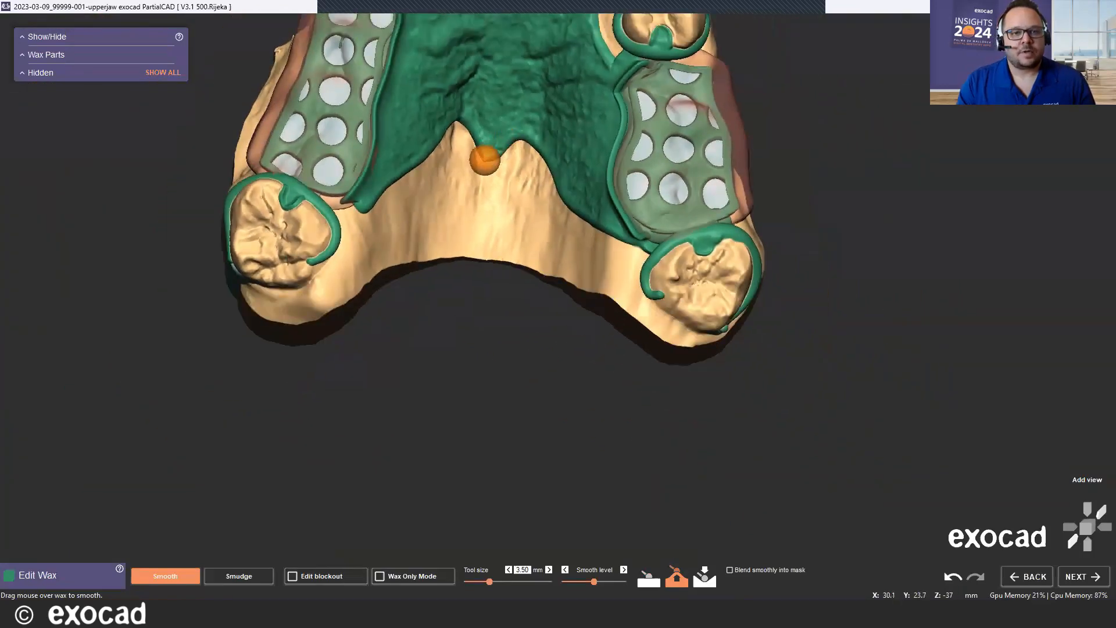
pyautogui.moveTo(480, 201)
pyautogui.mouseDown(button='middle')
pyautogui.moveTo(491, 300)
pyautogui.moveTo(485, 244)
pyautogui.mouseUp(button='middle')
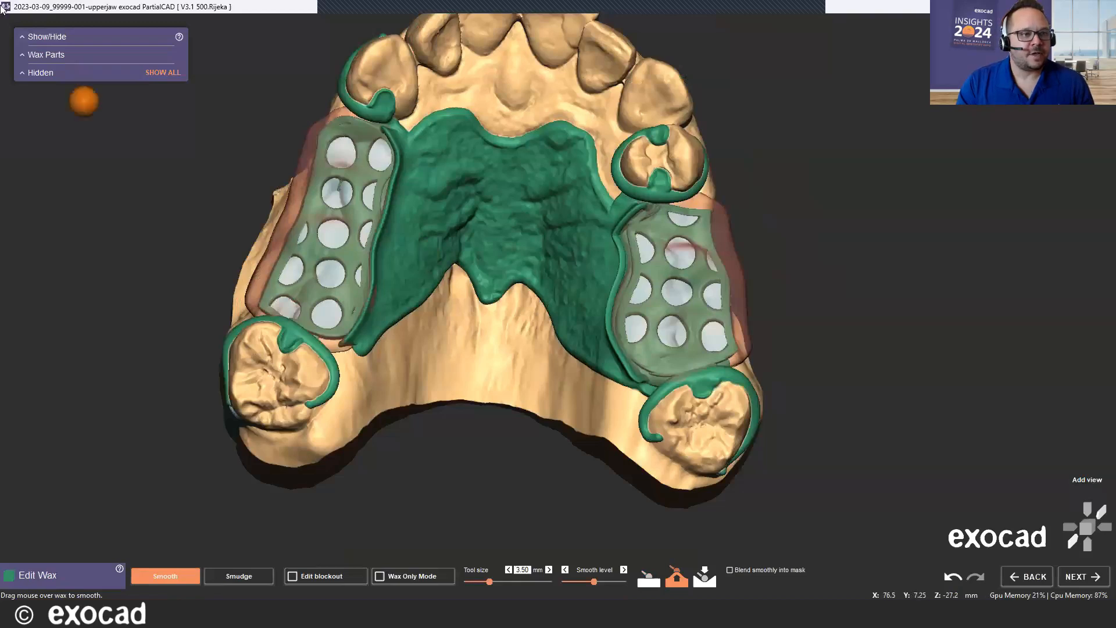
pyautogui.click(24, 41)
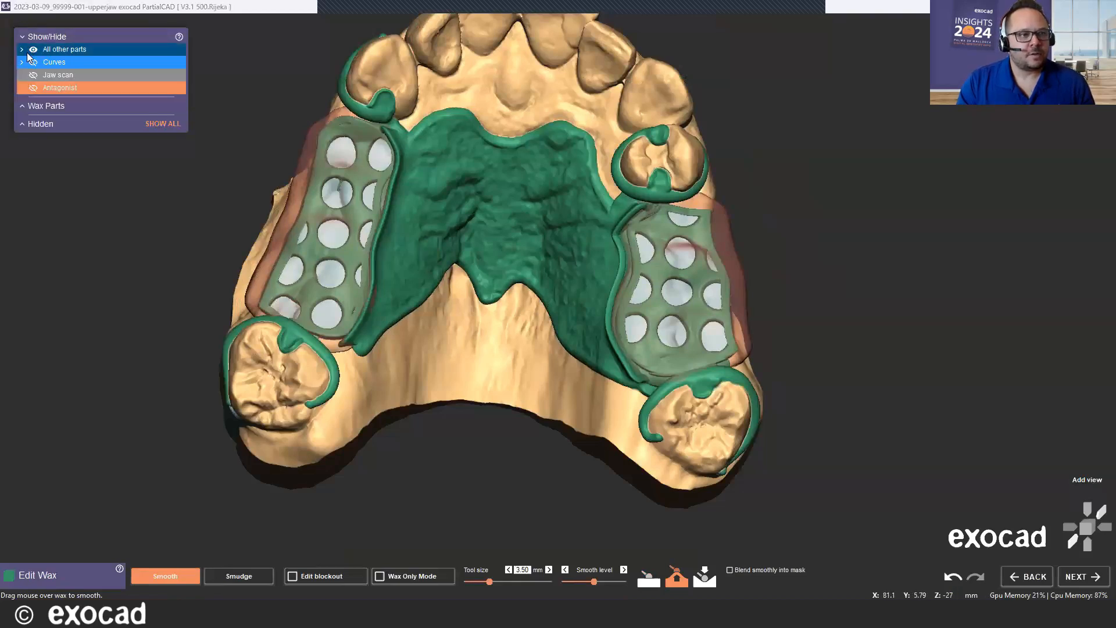
pyautogui.click(25, 107)
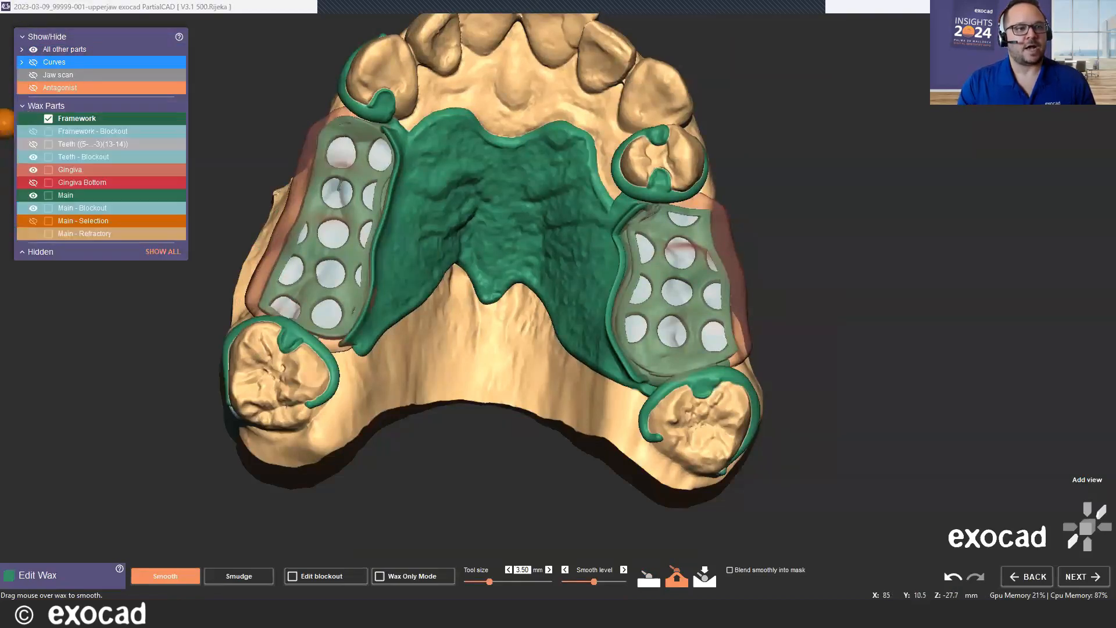
pyautogui.click(33, 171)
# Examine both retention meshes, the molar clasps with their rests and the major connector from several angles.
pyautogui.moveTo(494, 232); pyautogui.dragTo(474, 276, button='right')
pyautogui.moveTo(354, 282)
pyautogui.mouseDown(button='right')
pyautogui.moveTo(366, 275)
pyautogui.moveTo(331, 288)
pyautogui.mouseUp(button='right')
pyautogui.scroll(4, 329, 288)
pyautogui.middleClick(342, 286)
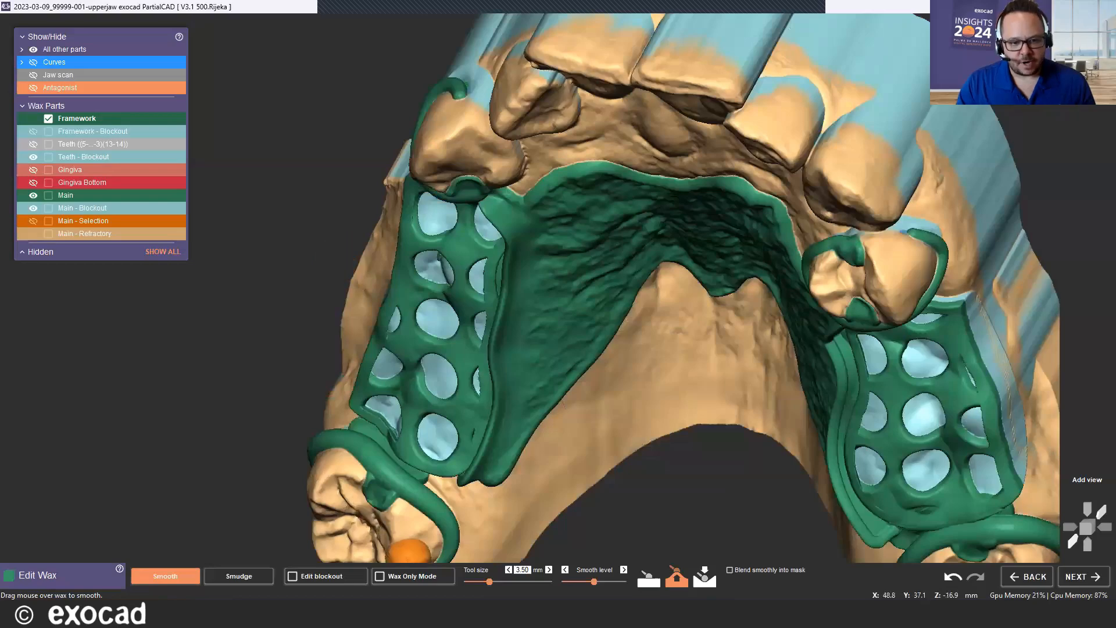
pyautogui.middleClick(407, 544)
pyautogui.scroll(5, 459, 247)
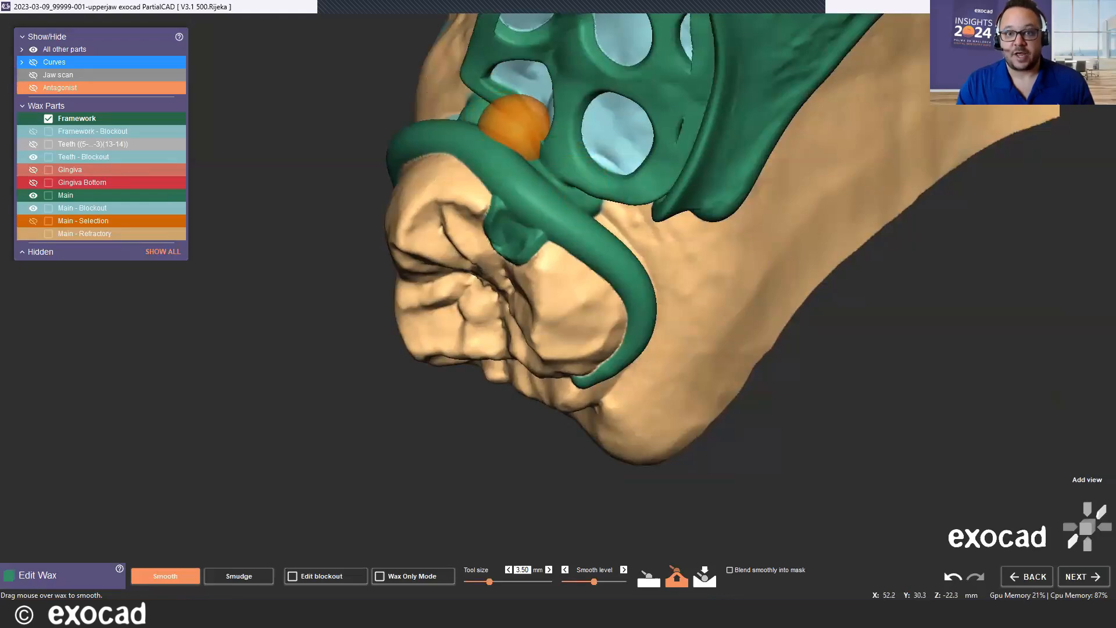
pyautogui.scroll(-3, 516, 119)
pyautogui.scroll(-3, 598, 117)
pyautogui.moveTo(698, 195)
pyautogui.mouseDown(button='right')
pyautogui.moveTo(957, 319)
pyautogui.moveTo(384, 294)
pyautogui.mouseUp(button='right')
pyautogui.scroll(3, 960, 317)
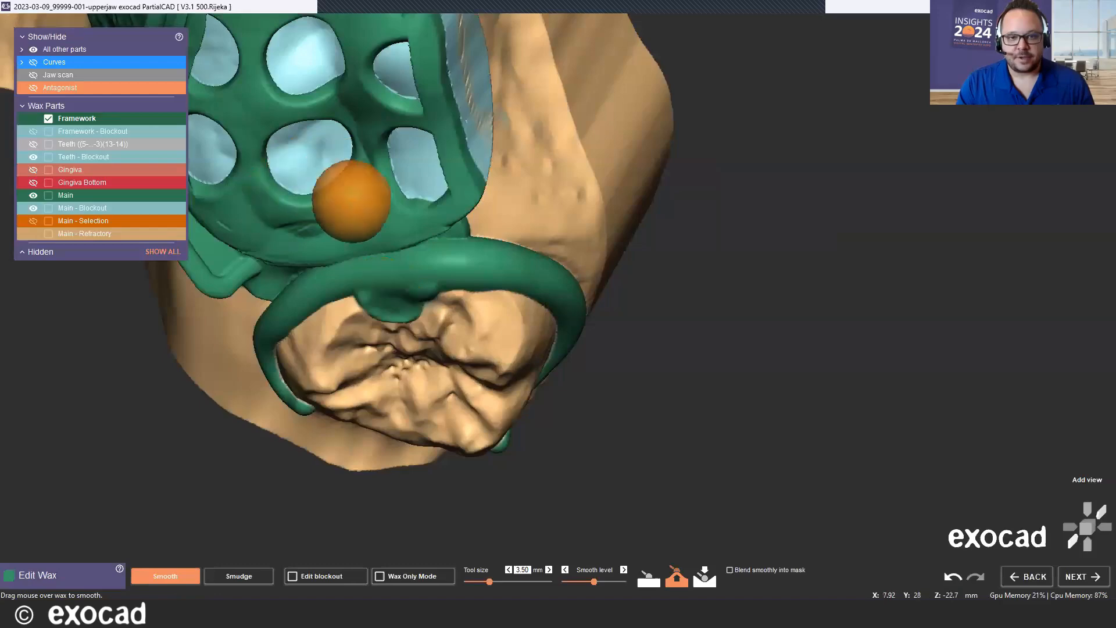
pyautogui.moveTo(229, 273)
pyautogui.mouseDown(button='right')
pyautogui.moveTo(256, 198)
pyautogui.moveTo(279, 267)
pyautogui.mouseUp(button='right')
pyautogui.scroll(-5, 267, 267)
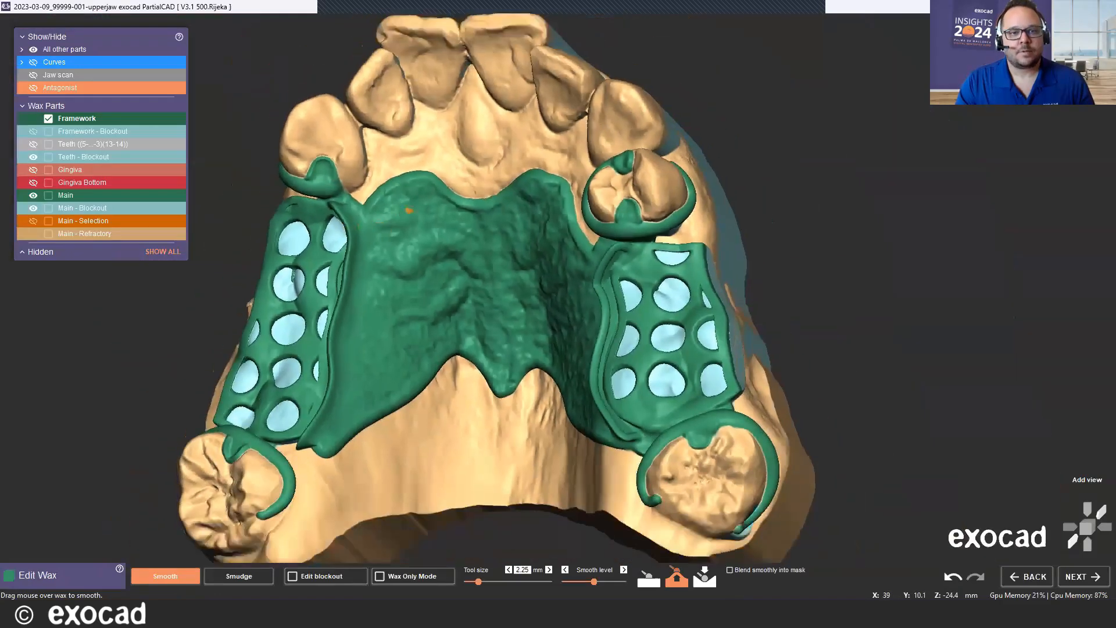
pyautogui.moveTo(457, 181)
pyautogui.mouseDown(button='right')
pyautogui.moveTo(488, 192)
pyautogui.moveTo(615, 181)
pyautogui.mouseUp(button='right')
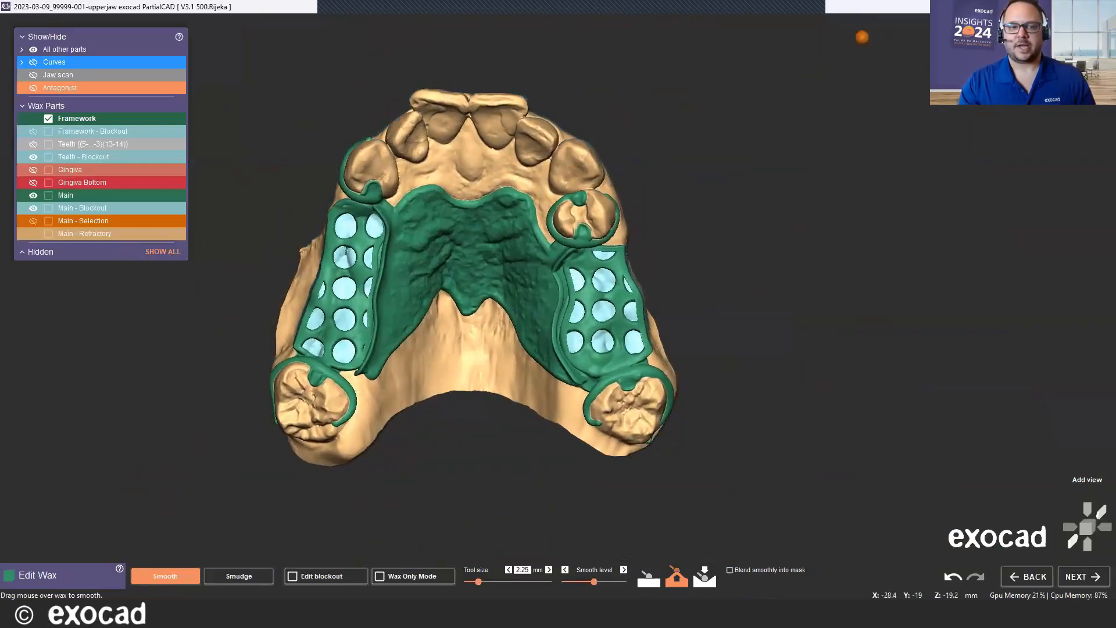
# Switch to expert mode, show the Gingiva wax part and make it the active part for editing.
pyautogui.rightClick(862, 38)
pyautogui.click(878, 46)
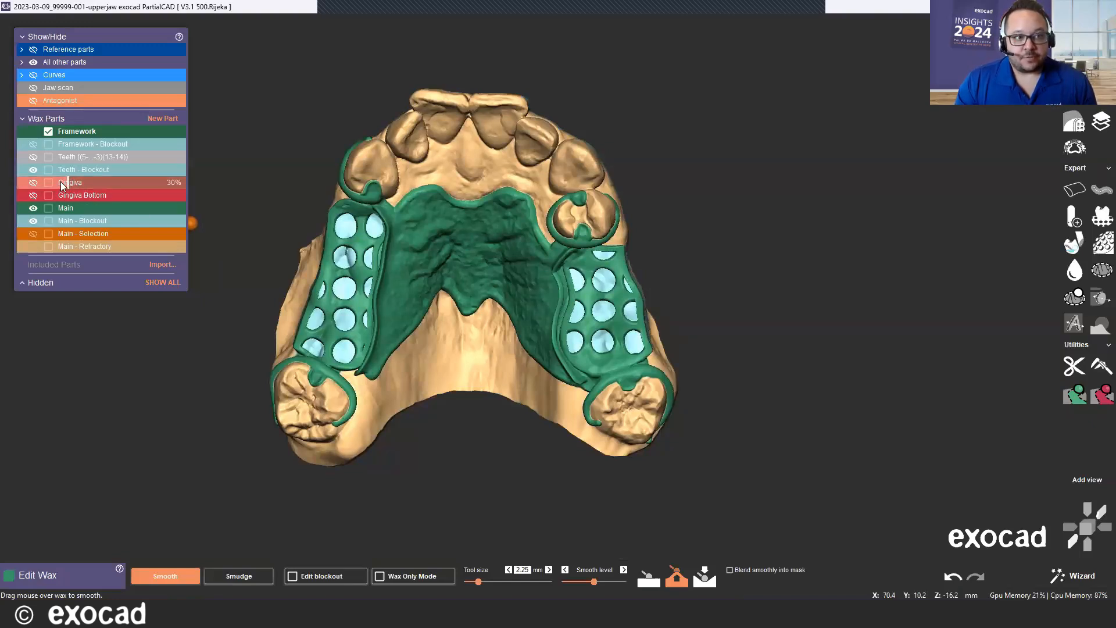
pyautogui.click(34, 182)
pyautogui.rightClick(78, 182)
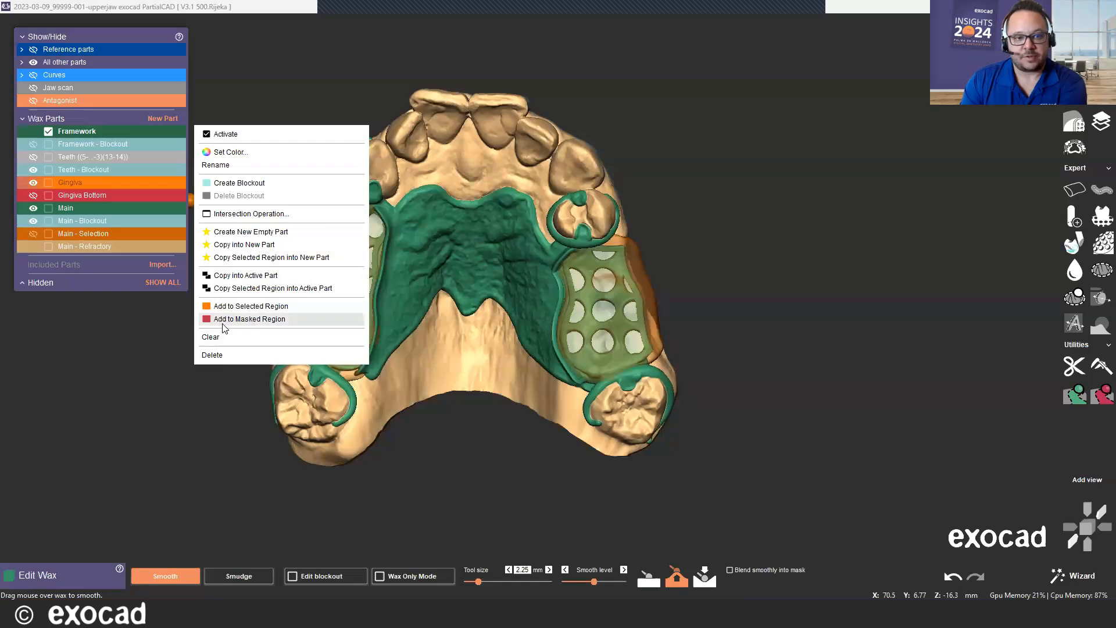
pyautogui.click(235, 136)
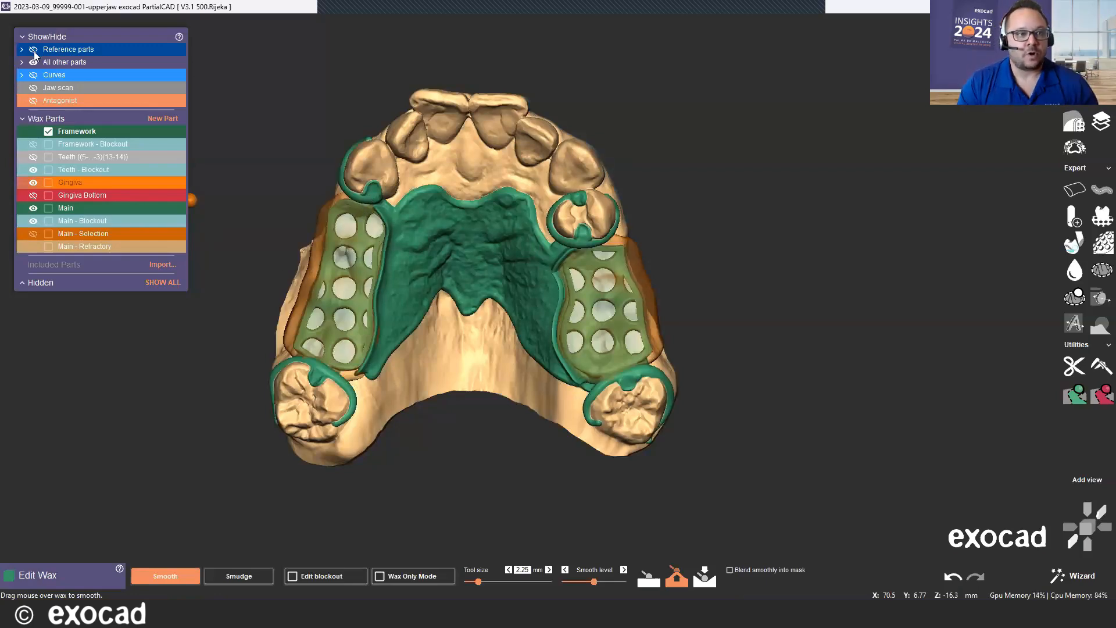
pyautogui.click(48, 182)
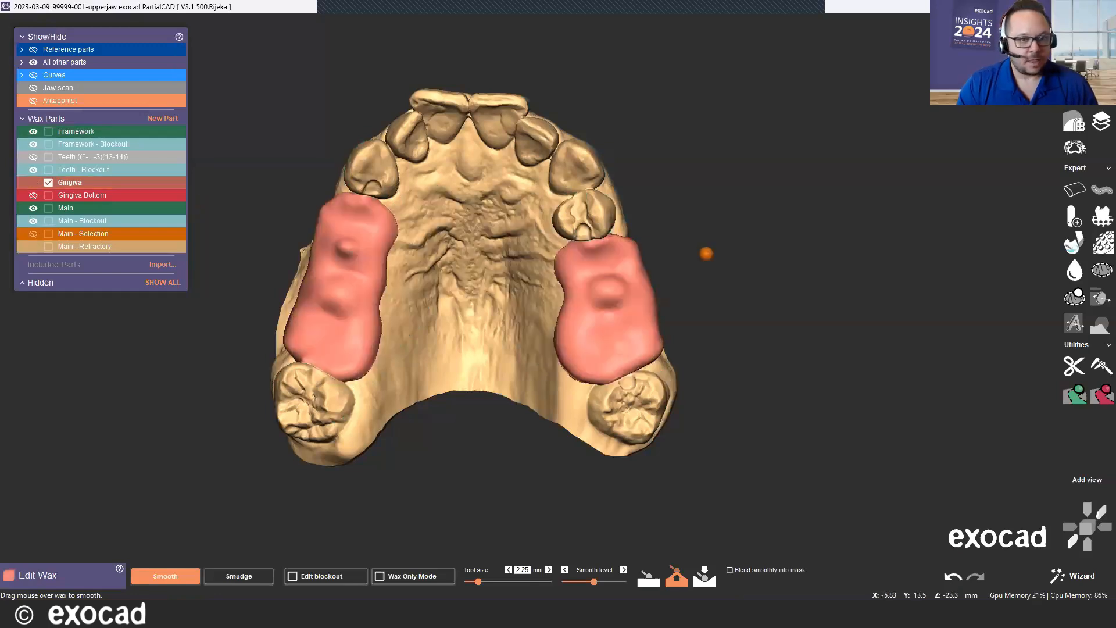
# Display the Framework part as a transparent overlay together with the active gingiva.
pyautogui.scroll(-2, 535, 229)
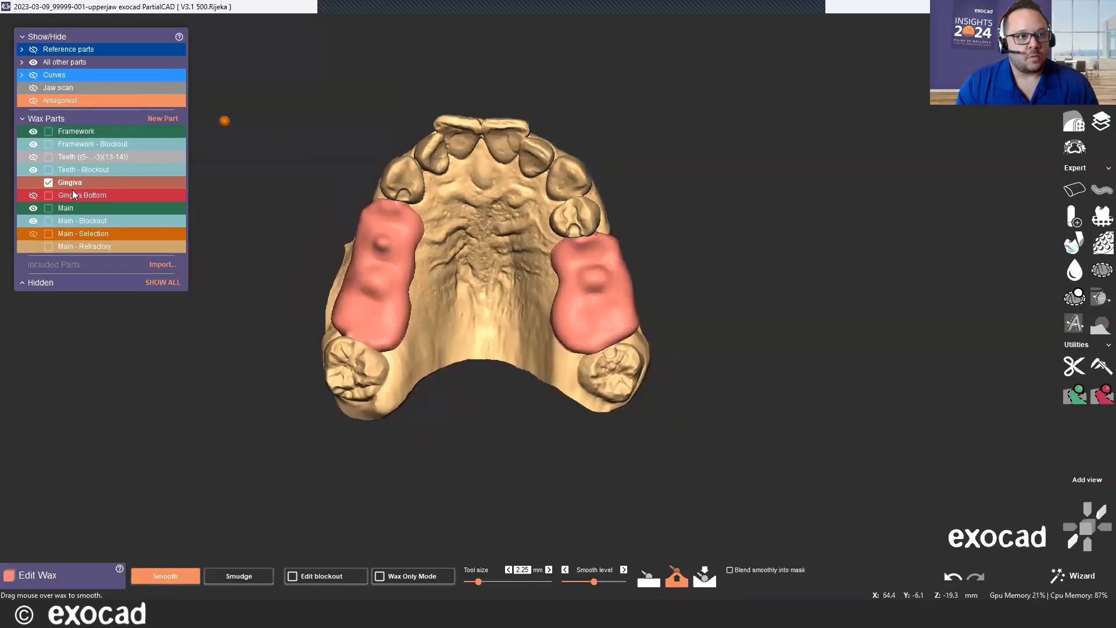
pyautogui.click(36, 131)
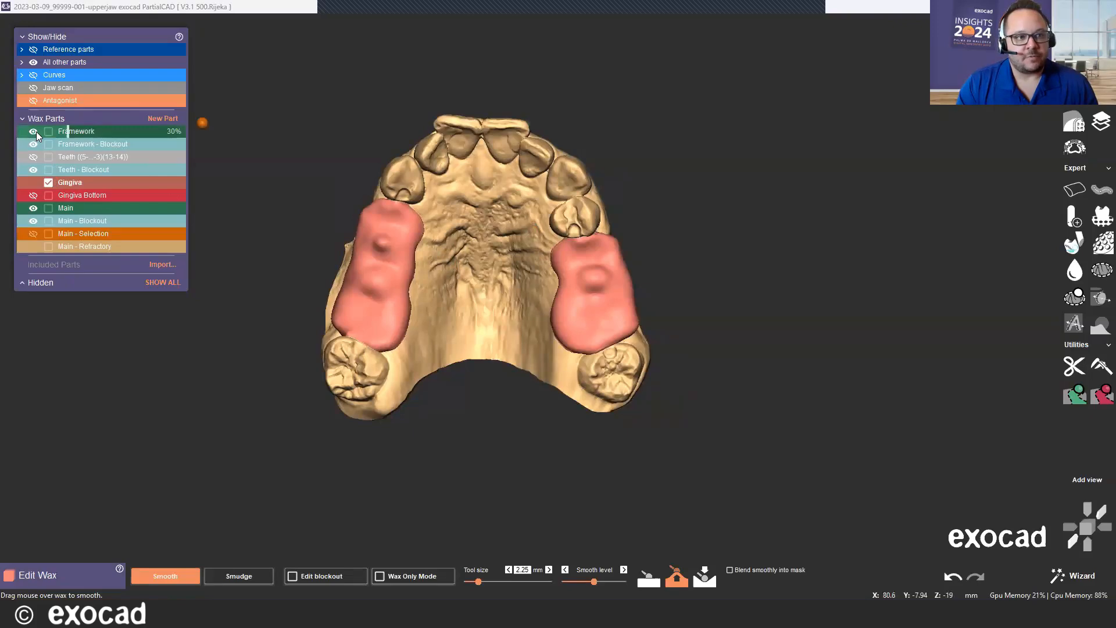
pyautogui.click(36, 131)
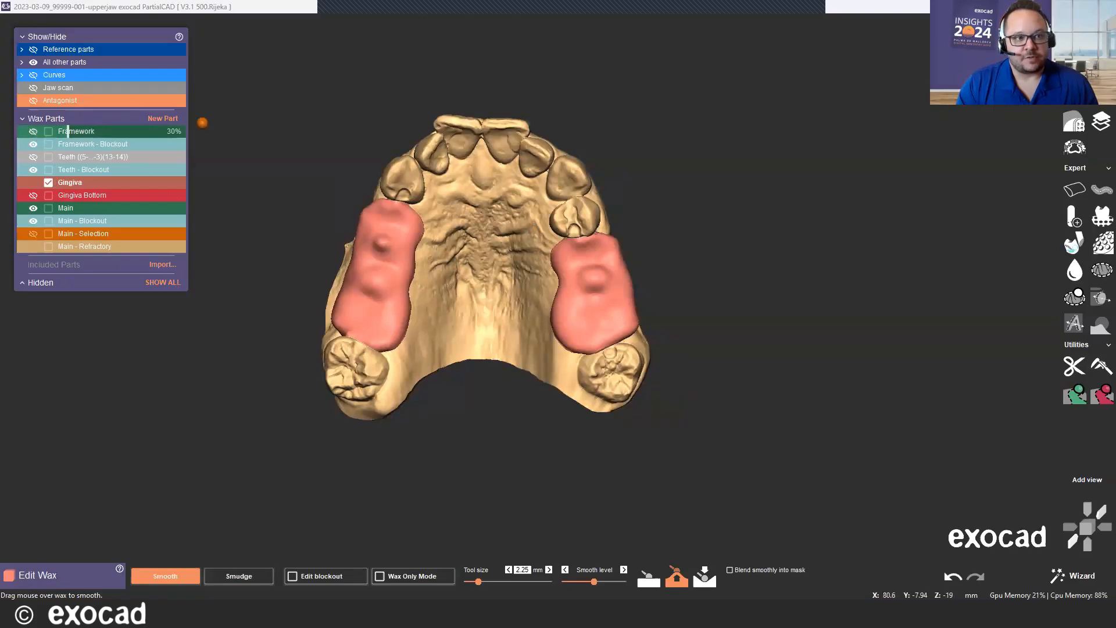
pyautogui.click(34, 131)
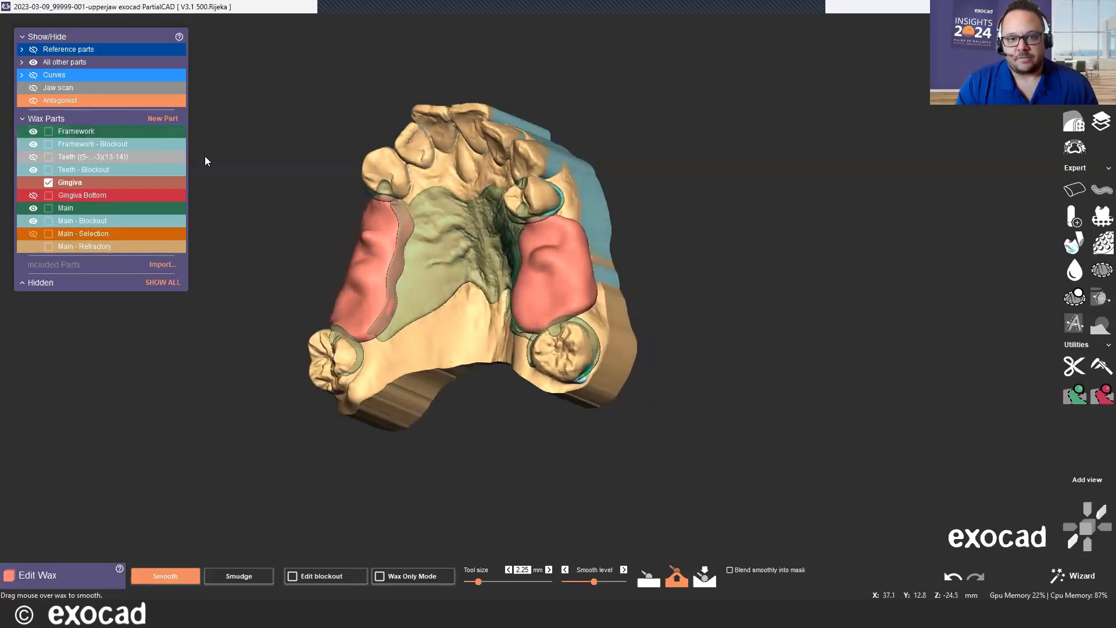
# Smooth down the gingiva poking through the rear of the canine-side finish line, using a 3.00 mm tool in the material-removing smooth mode.
pyautogui.scroll(6, 349, 360)
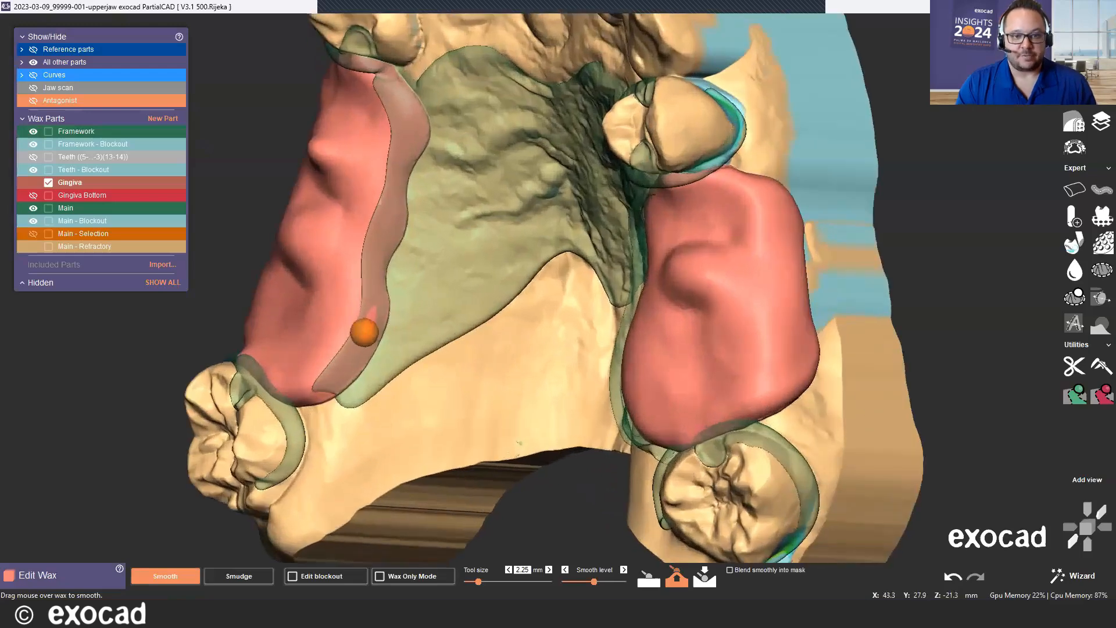
pyautogui.scroll(3, 366, 326)
pyautogui.keyDown('shift'); pyautogui.scroll(3, 373, 325); pyautogui.keyUp('shift')
pyautogui.scroll(2, 374, 324)
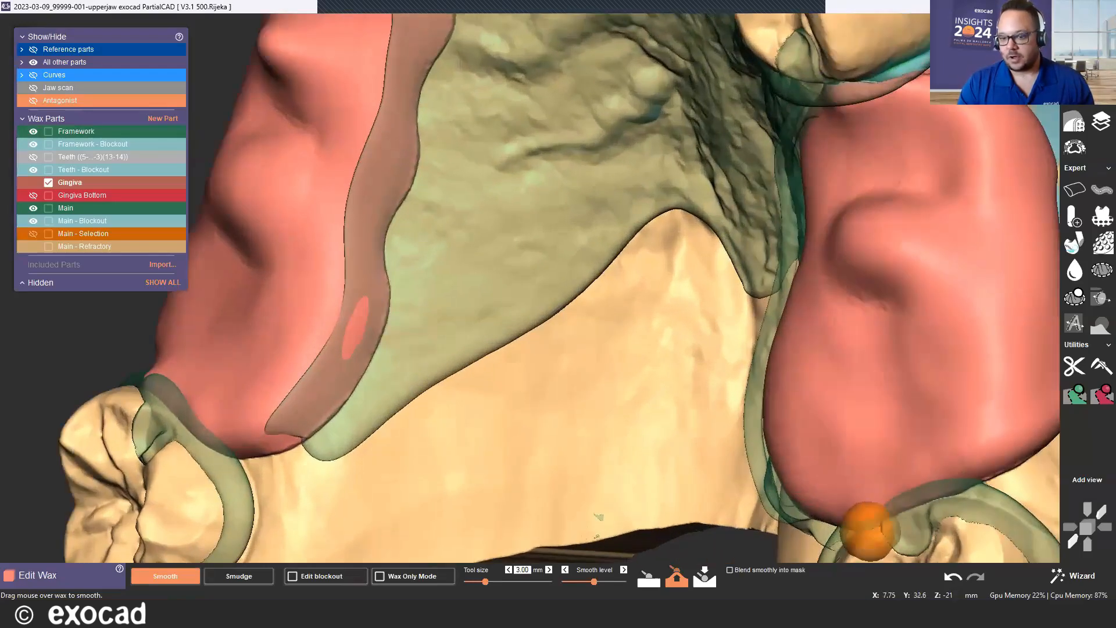
pyautogui.click(704, 577)
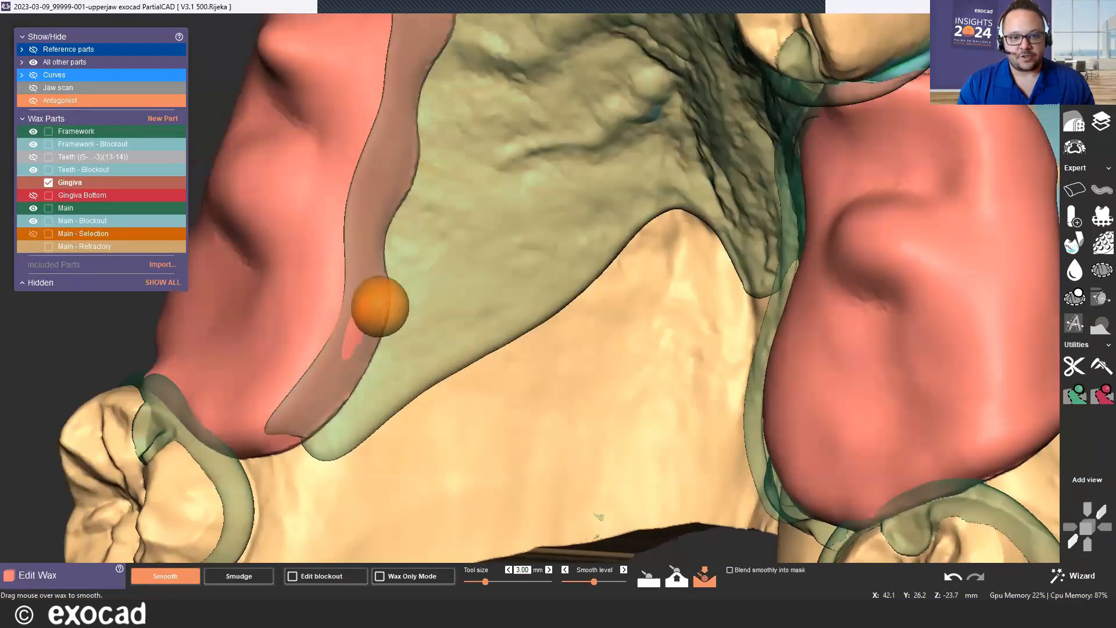
pyautogui.moveTo(380, 306)
pyautogui.mouseDown()
pyautogui.moveTo(356, 364)
pyautogui.moveTo(386, 281)
pyautogui.moveTo(337, 386)
pyautogui.mouseUp()
# Check the gingiva edge along the premolar-side finish line and activate the Teeth wax part for editing.
pyautogui.scroll(-4, 388, 352)
pyautogui.moveTo(589, 288)
pyautogui.mouseDown(button='right')
pyautogui.moveTo(825, 273)
pyautogui.moveTo(726, 289)
pyautogui.mouseUp(button='right')
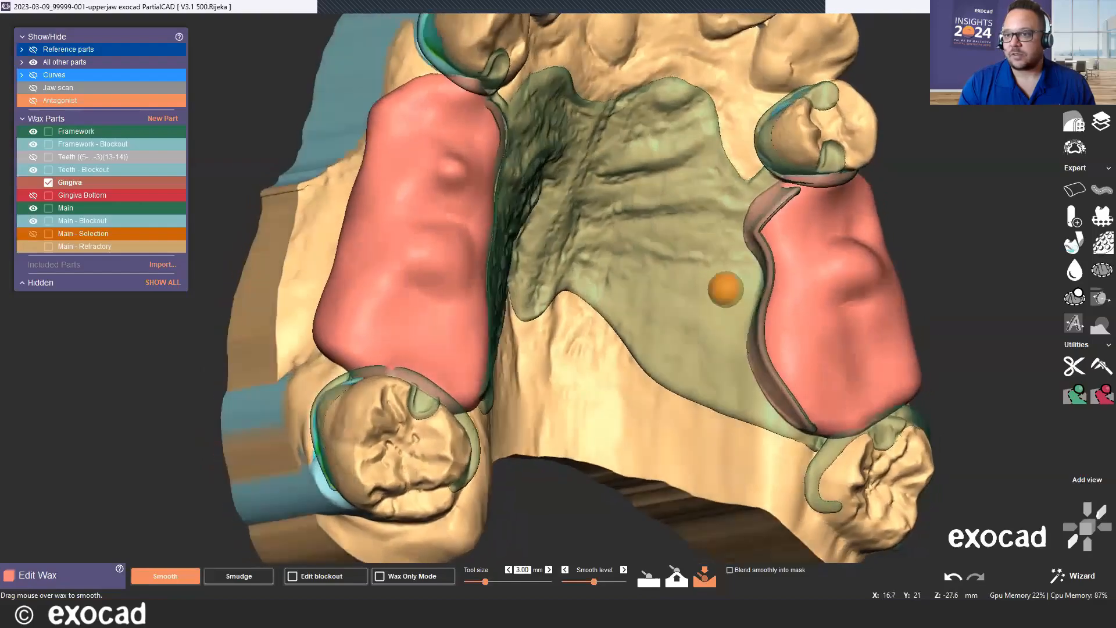
pyautogui.scroll(5, 725, 289)
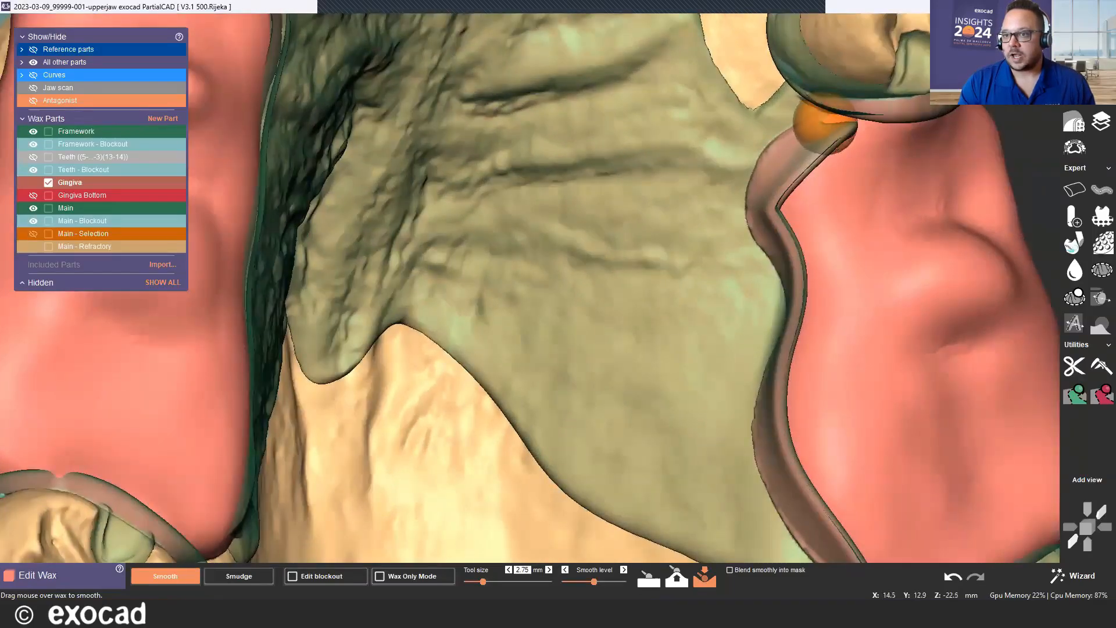
pyautogui.scroll(-6, 814, 116)
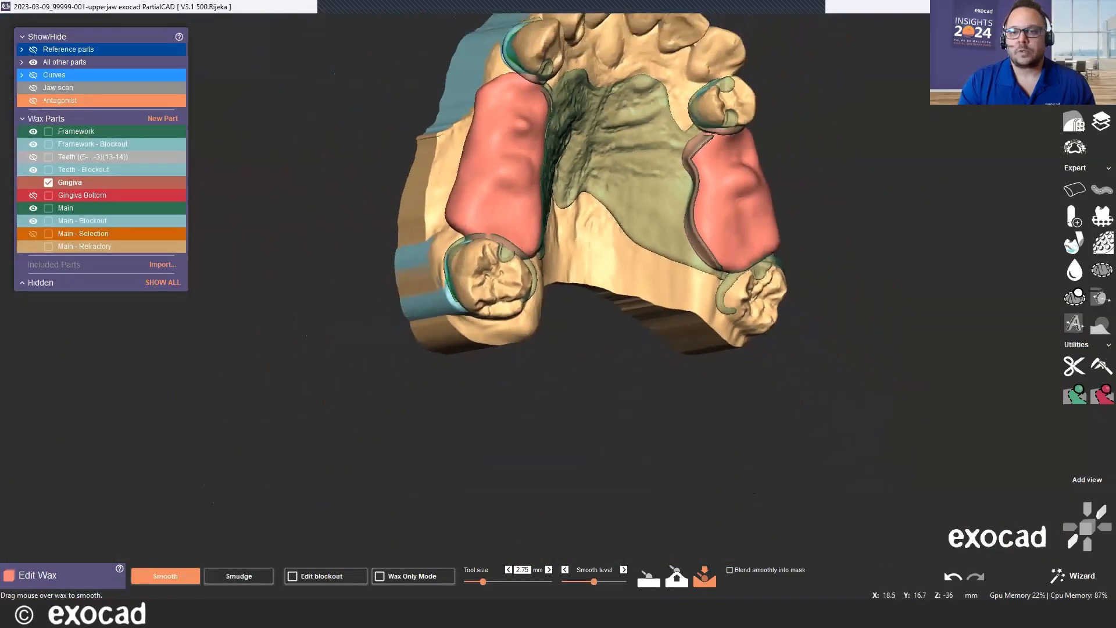
pyautogui.moveTo(603, 178); pyautogui.dragTo(562, 192, button='right')
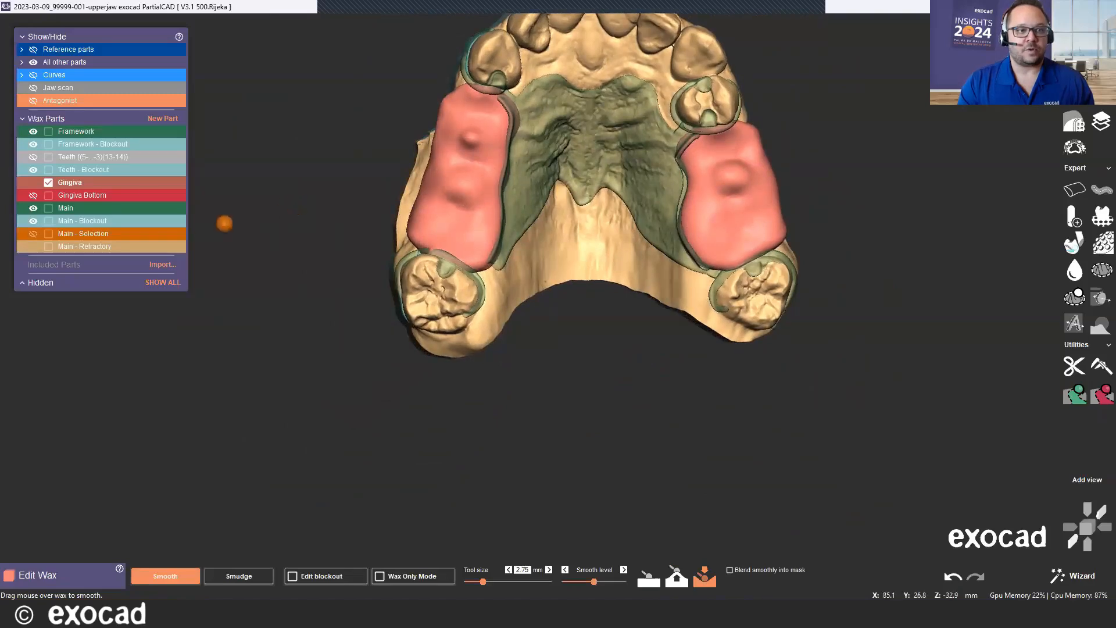
pyautogui.rightClick(81, 157)
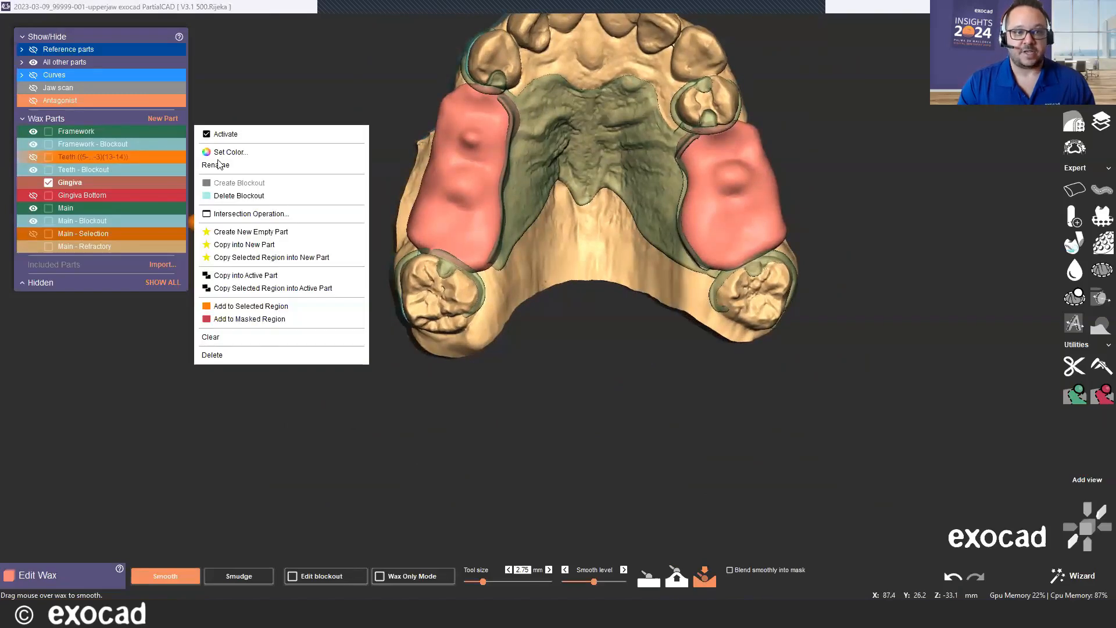
pyautogui.click(283, 134)
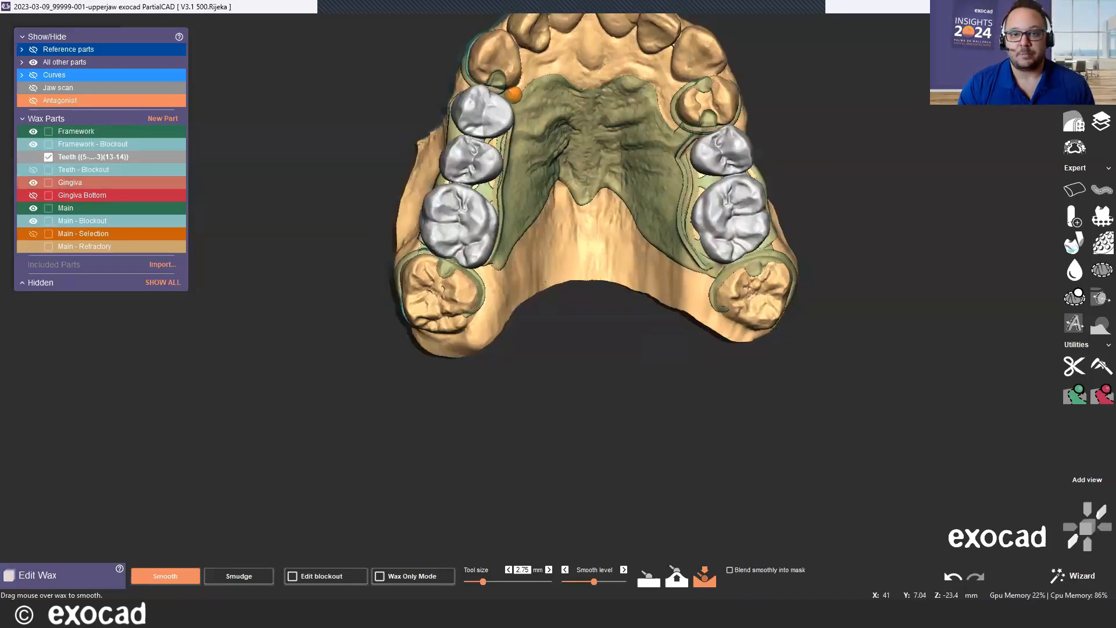
# Isolate the wax parts with Wax Only Mode and bring up the underside of the three-tooth segment.
pyautogui.moveTo(581, 337); pyautogui.dragTo(538, 348, button='right')
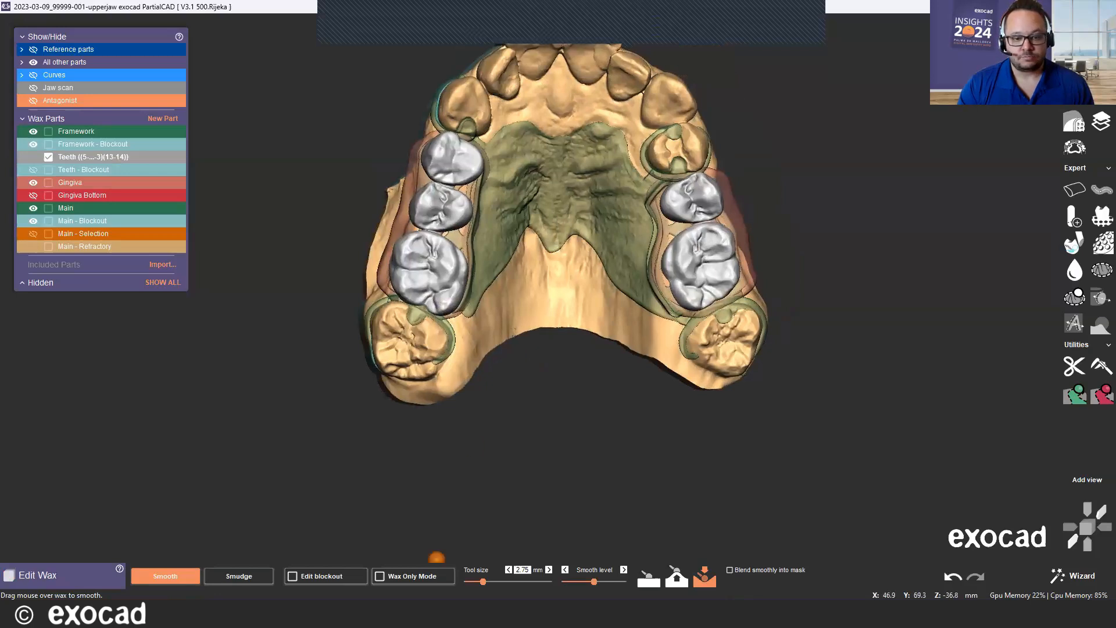
pyautogui.click(379, 576)
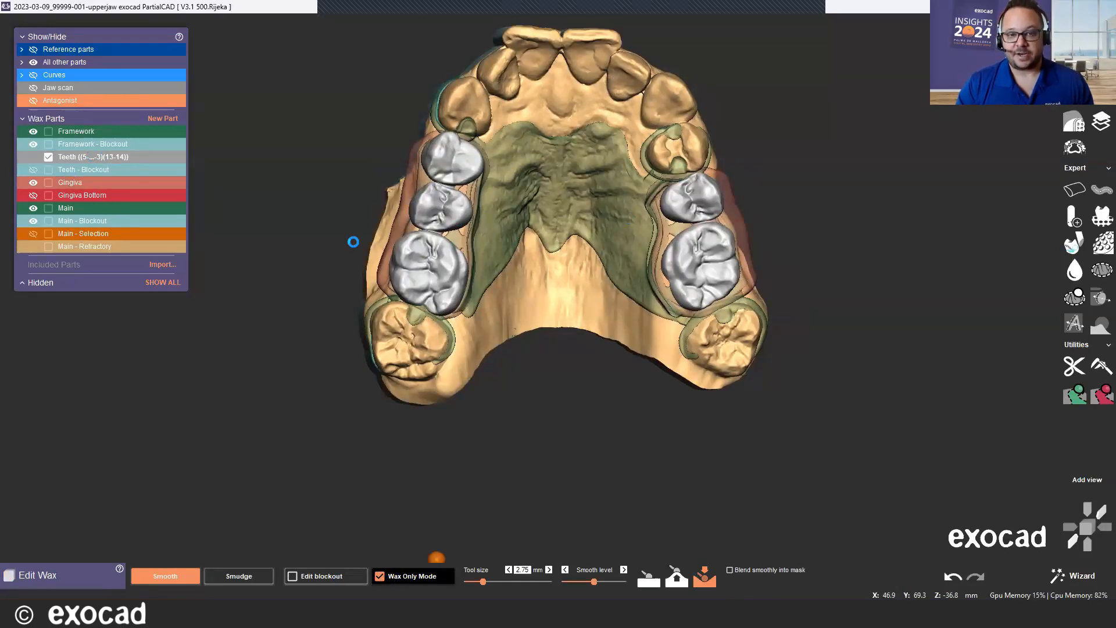
pyautogui.moveTo(328, 244)
pyautogui.mouseDown(button='right')
pyautogui.moveTo(581, 247)
pyautogui.moveTo(518, 244)
pyautogui.mouseUp(button='right')
pyautogui.scroll(8, 657, 182)
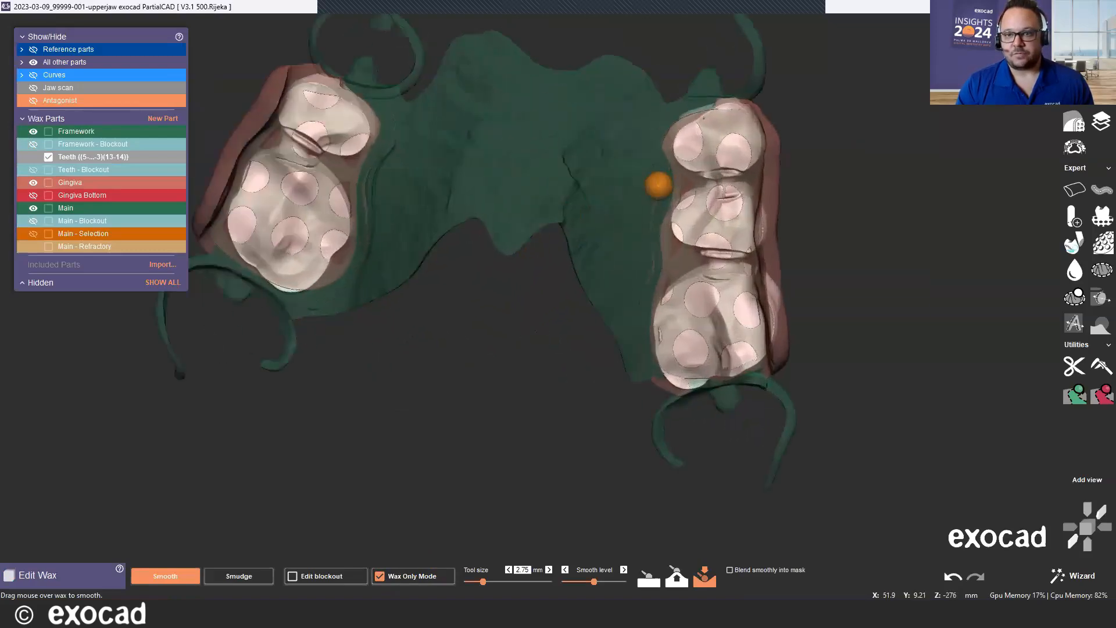
pyautogui.scroll(3, 771, 166)
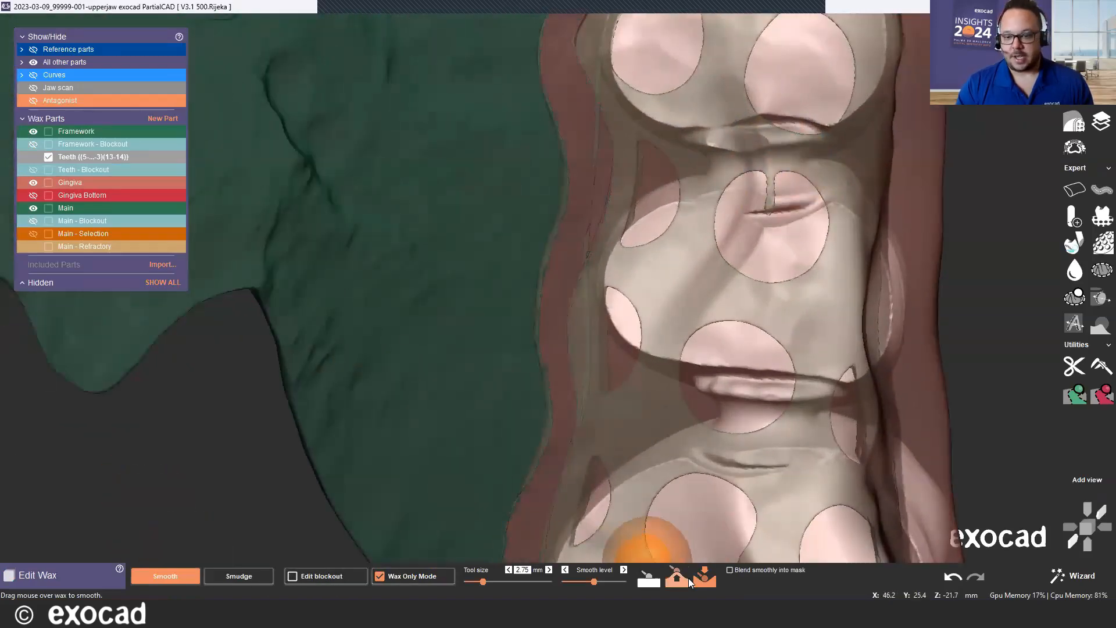
# Smooth out the creases between the teeth on the underside of the three-tooth segment with a 2.75 mm tool.
pyautogui.click(703, 577)
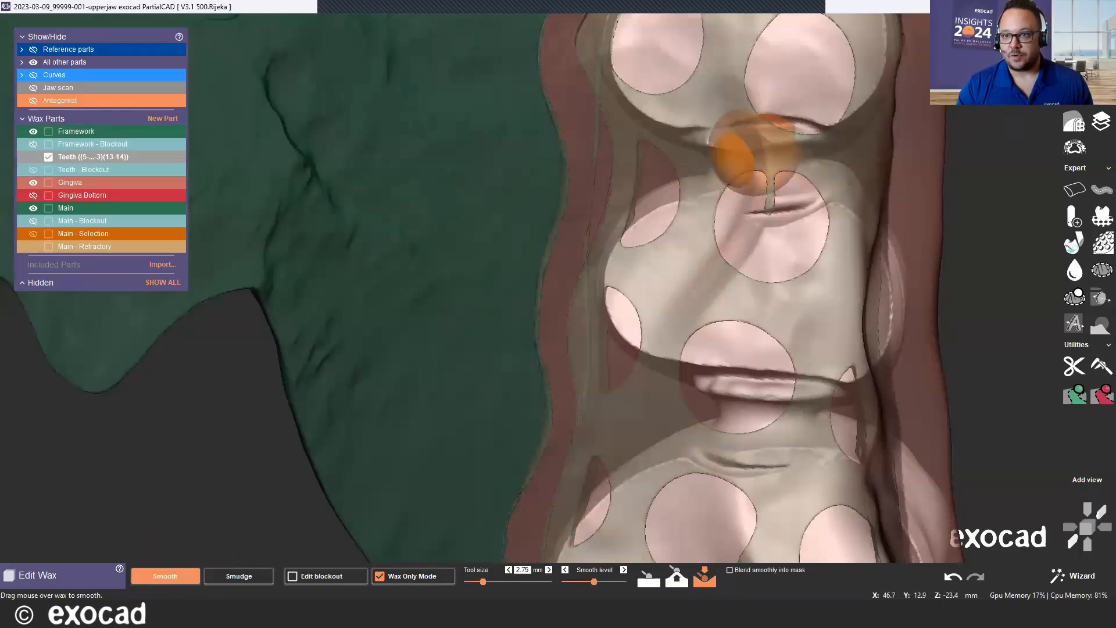
pyautogui.moveTo(724, 163)
pyautogui.mouseDown()
pyautogui.moveTo(779, 181)
pyautogui.moveTo(774, 200)
pyautogui.moveTo(786, 198)
pyautogui.moveTo(729, 169)
pyautogui.moveTo(784, 125)
pyautogui.moveTo(776, 145)
pyautogui.moveTo(744, 157)
pyautogui.moveTo(764, 160)
pyautogui.mouseUp()
pyautogui.scroll(-1, 772, 158)
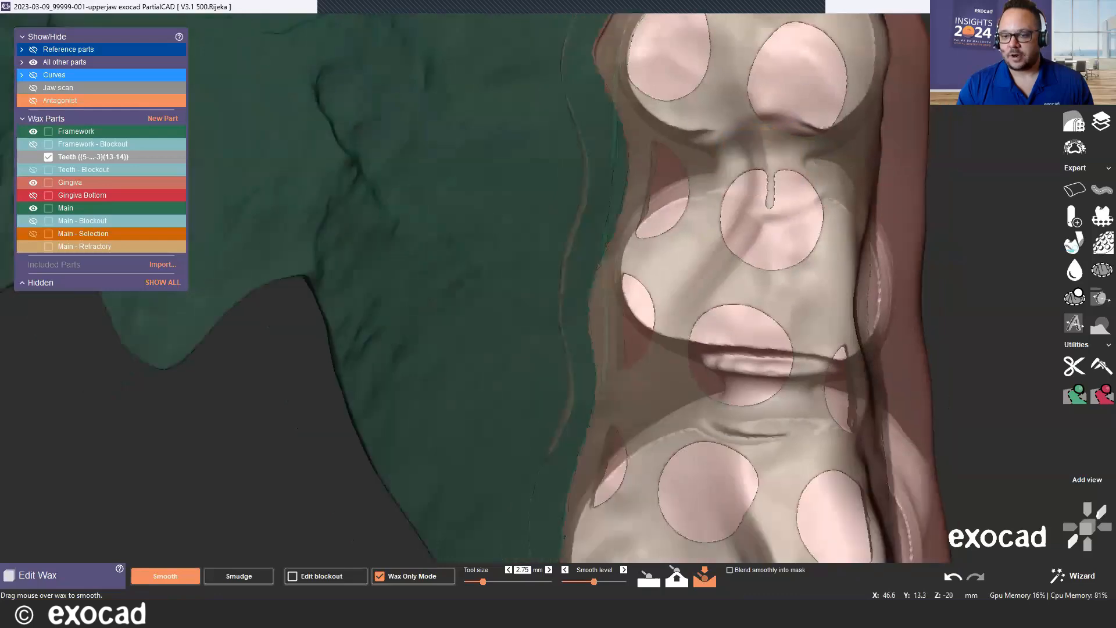
pyautogui.moveTo(704, 383)
pyautogui.mouseDown(button='right')
pyautogui.moveTo(694, 373)
pyautogui.moveTo(729, 366)
pyautogui.mouseUp(button='right')
pyautogui.moveTo(757, 348); pyautogui.dragTo(812, 357)
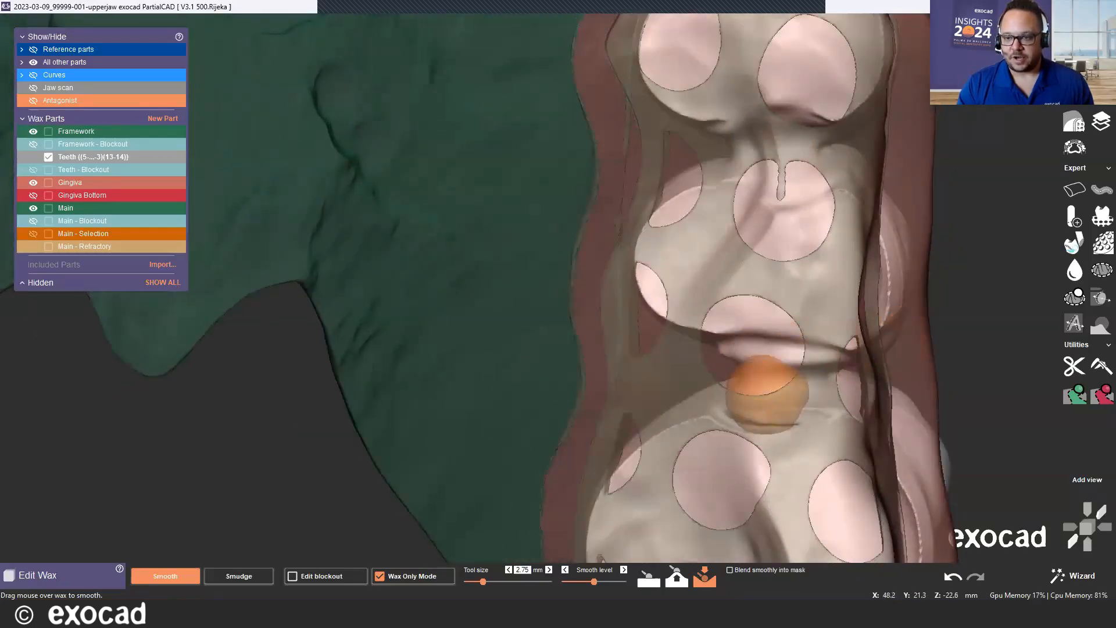
pyautogui.moveTo(747, 349)
pyautogui.mouseDown()
pyautogui.moveTo(734, 386)
pyautogui.moveTo(812, 396)
pyautogui.moveTo(732, 402)
pyautogui.moveTo(712, 383)
pyautogui.moveTo(725, 393)
pyautogui.moveTo(792, 351)
pyautogui.mouseUp()
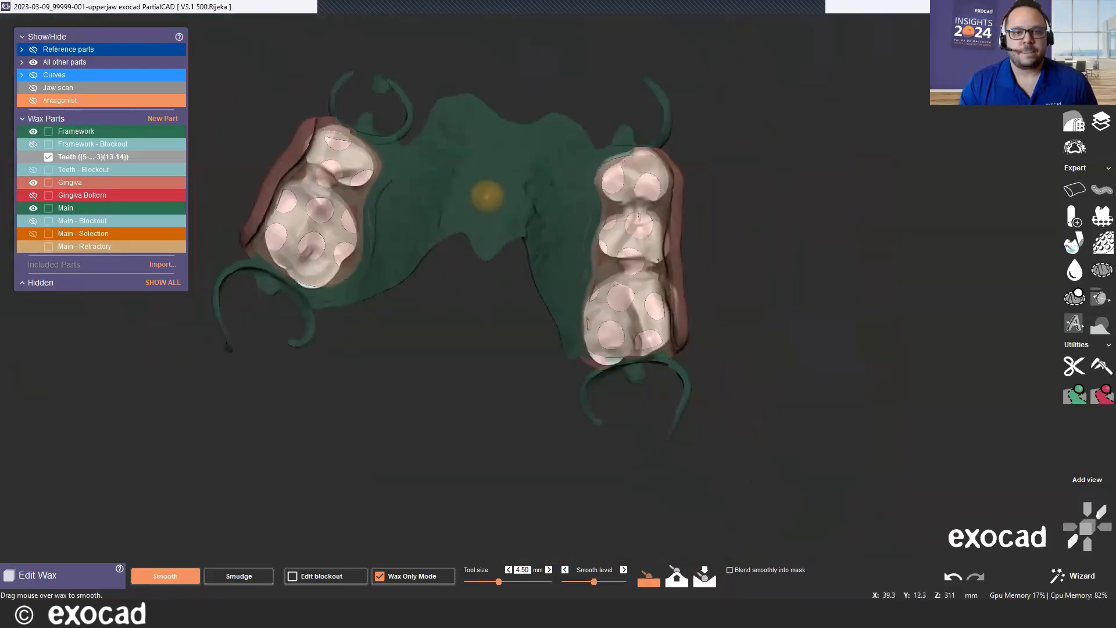
# Turn off Wax Only Mode to show the whole model and return to the wizard's Edit Wax step for the Framework.
pyautogui.moveTo(675, 214)
pyautogui.mouseDown(button='right')
pyautogui.moveTo(837, 256)
pyautogui.moveTo(814, 261)
pyautogui.mouseUp(button='right')
pyautogui.click(383, 574)
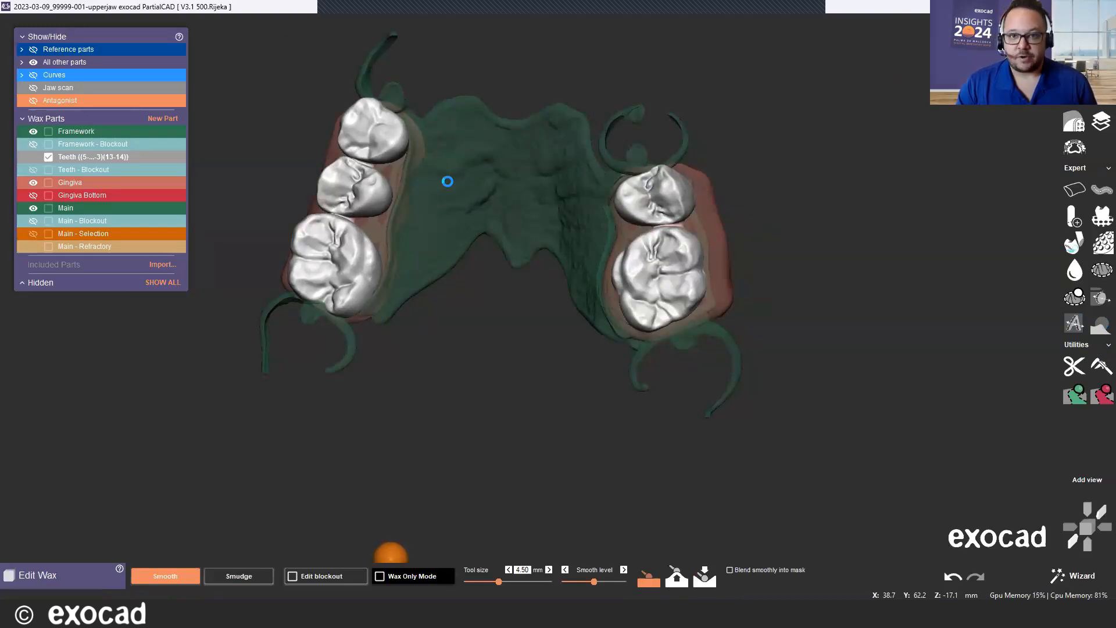
pyautogui.click(390, 576)
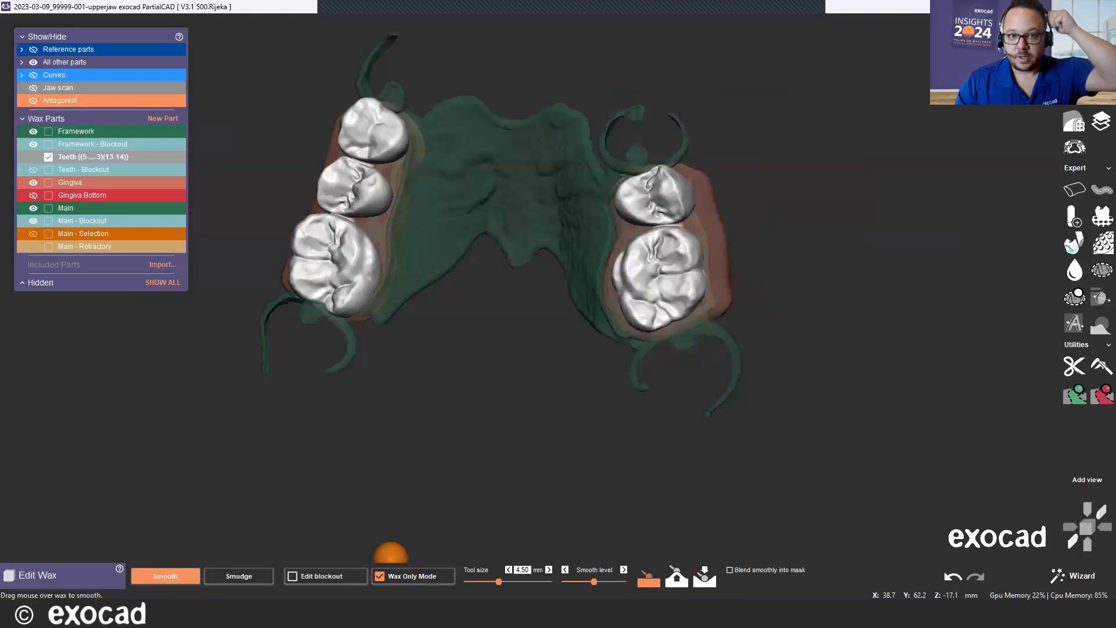
pyautogui.scroll(-3, 381, 136)
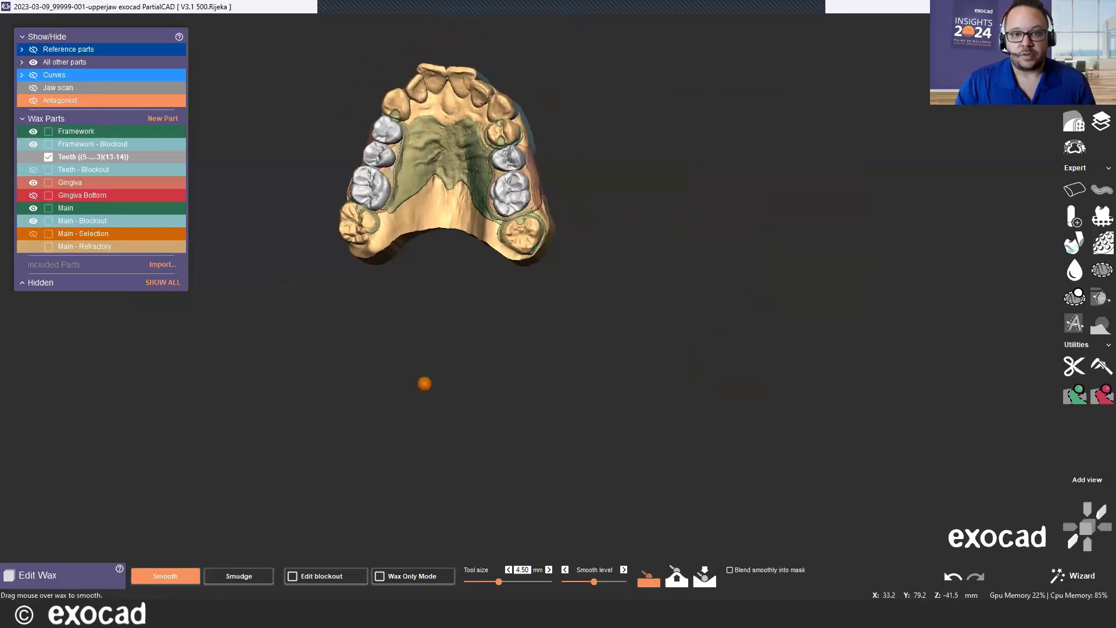
pyautogui.moveTo(412, 414); pyautogui.dragTo(523, 454, button='middle')
pyautogui.moveTo(557, 359); pyautogui.dragTo(576, 371, button='right')
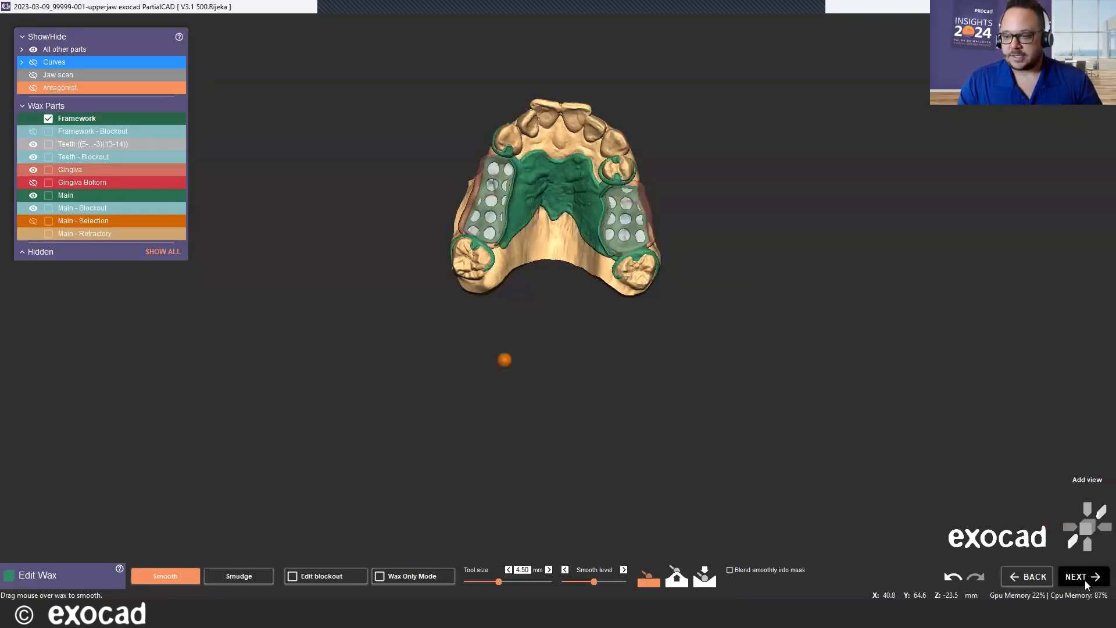
# In Wax Only Mode, smooth the Framework around the two-tooth saddle using an 8.50 mm tool, and check the palatal finish lines.
pyautogui.click(392, 581)
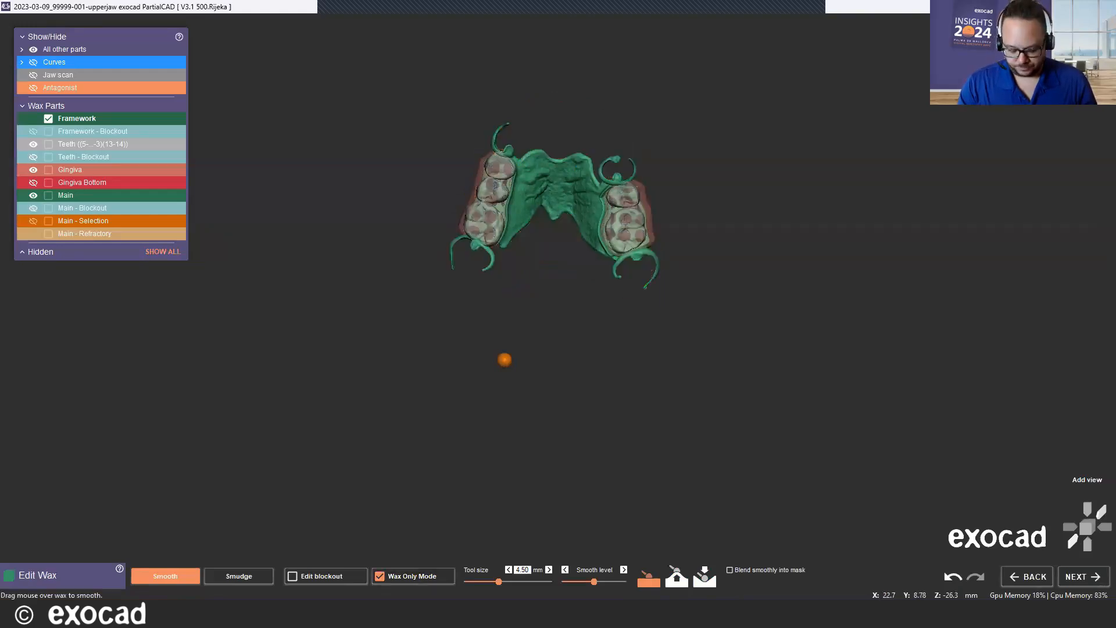
pyautogui.scroll(5, 580, 169)
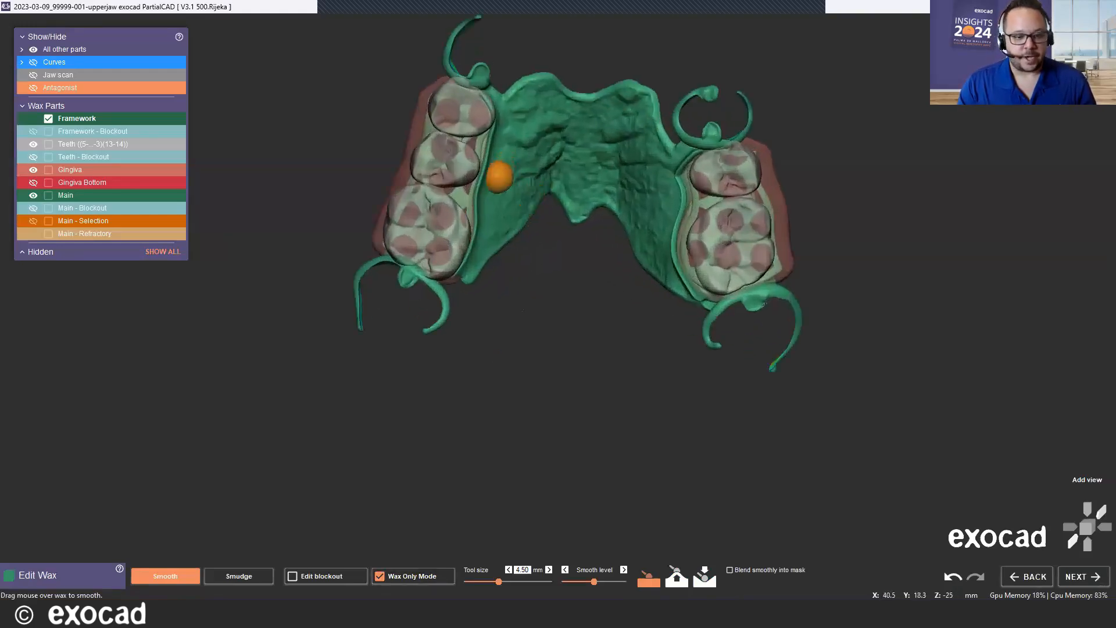
pyautogui.click(676, 577)
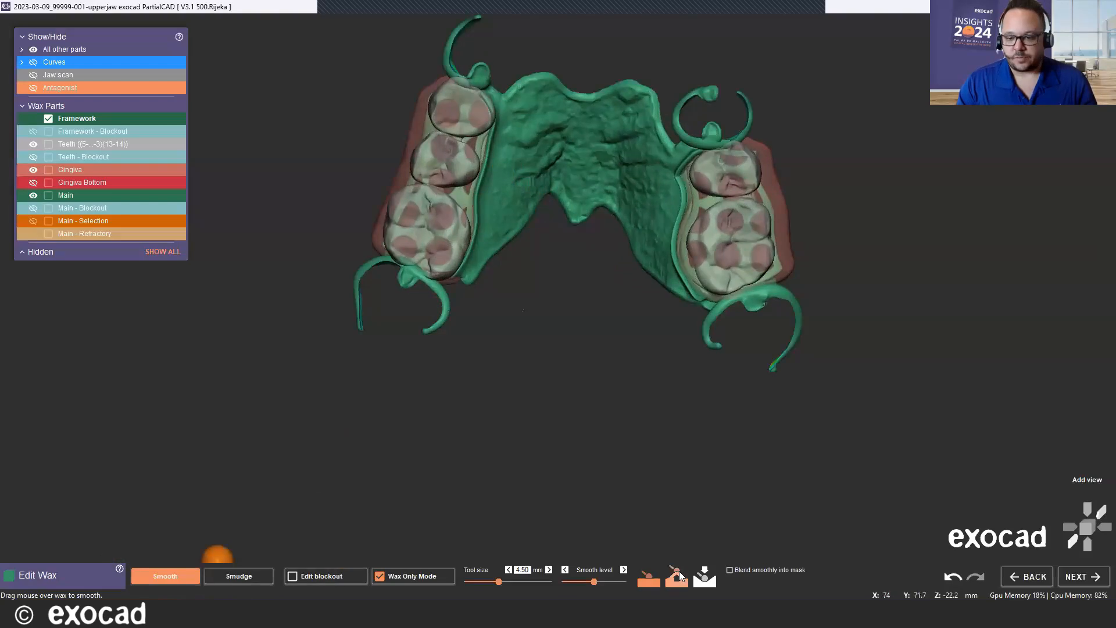
pyautogui.keyDown('ctrl'); pyautogui.scroll(5, 696, 178); pyautogui.keyUp('ctrl')
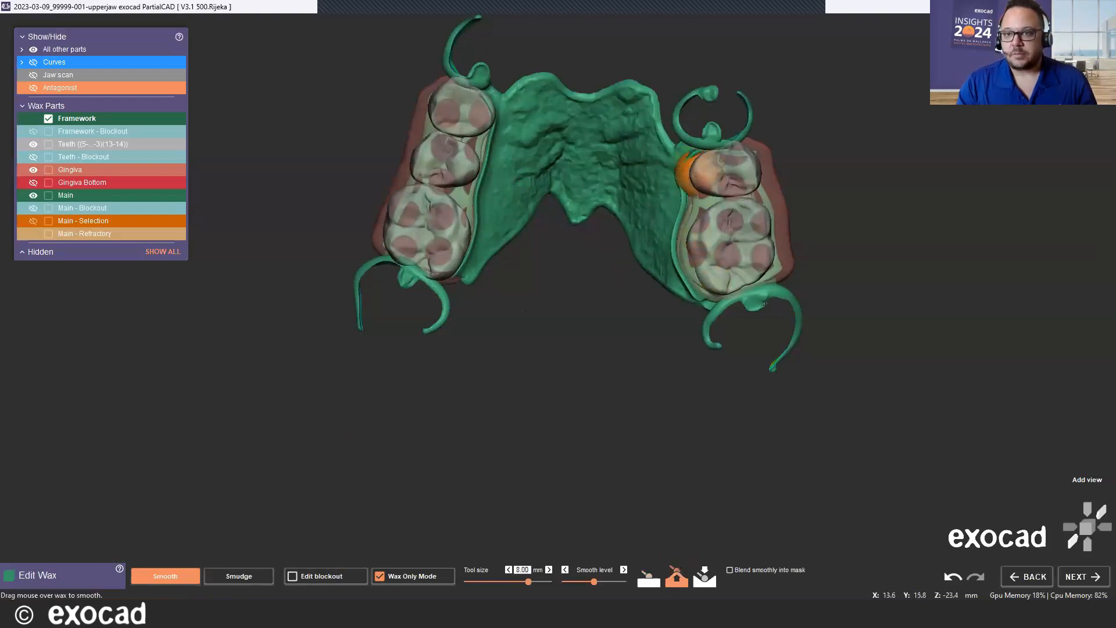
pyautogui.moveTo(694, 174)
pyautogui.mouseDown()
pyautogui.moveTo(717, 134)
pyautogui.moveTo(692, 174)
pyautogui.mouseUp()
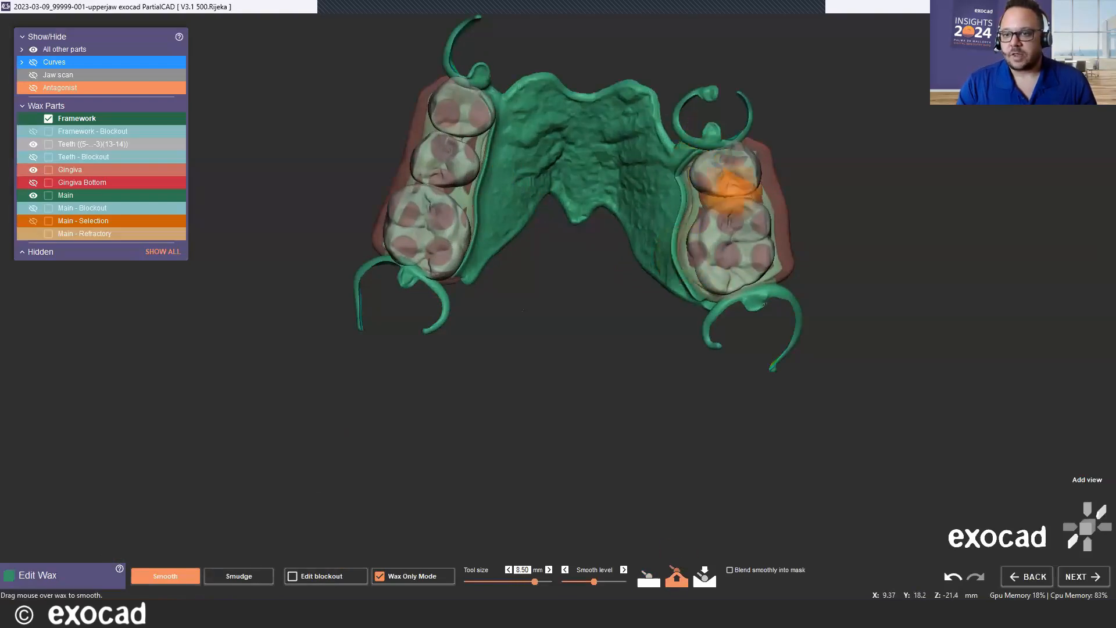
pyautogui.moveTo(754, 306); pyautogui.dragTo(763, 294)
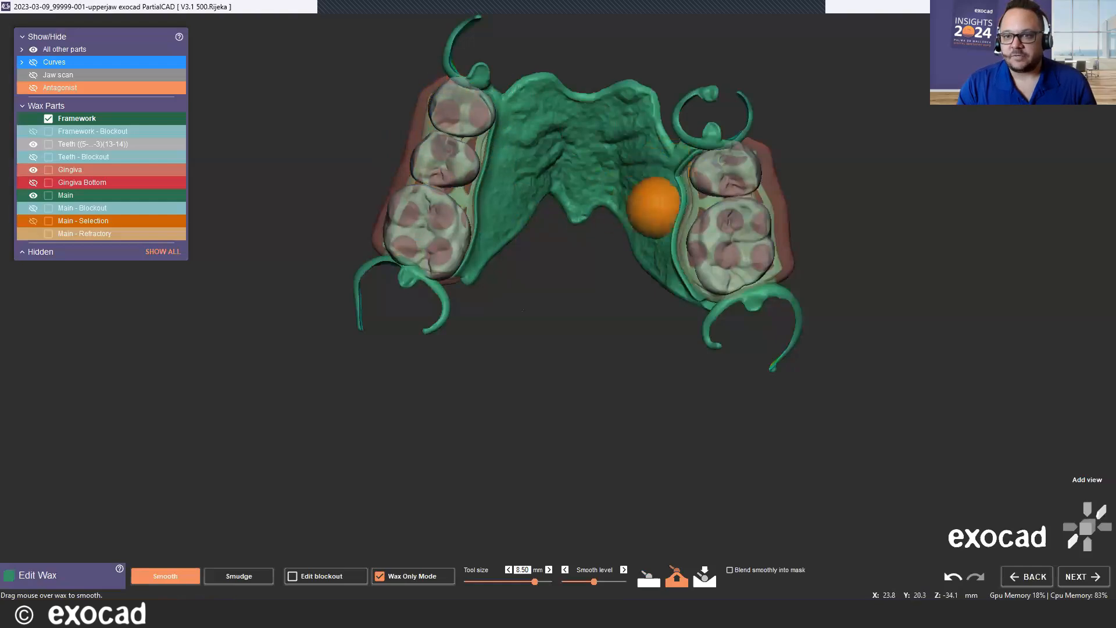
pyautogui.moveTo(657, 204)
pyautogui.mouseDown(button='right')
pyautogui.moveTo(761, 200)
pyautogui.moveTo(634, 188)
pyautogui.moveTo(659, 154)
pyautogui.moveTo(664, 193)
pyautogui.mouseUp(button='right')
pyautogui.scroll(5, 691, 215)
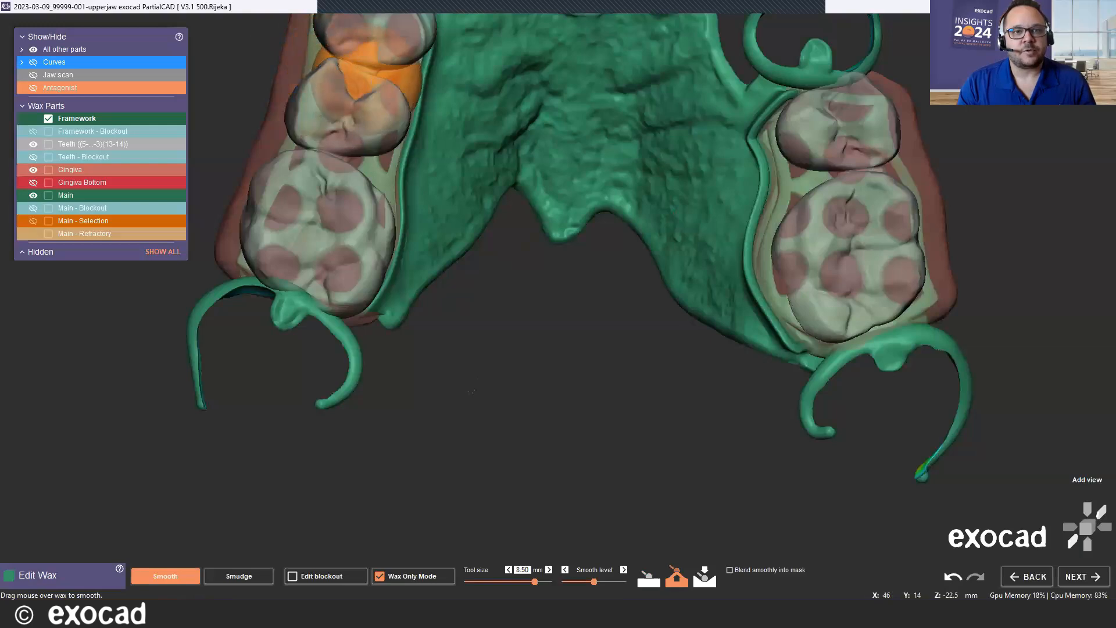
pyautogui.scroll(-2, 726, 424)
pyautogui.scroll(-3, 610, 319)
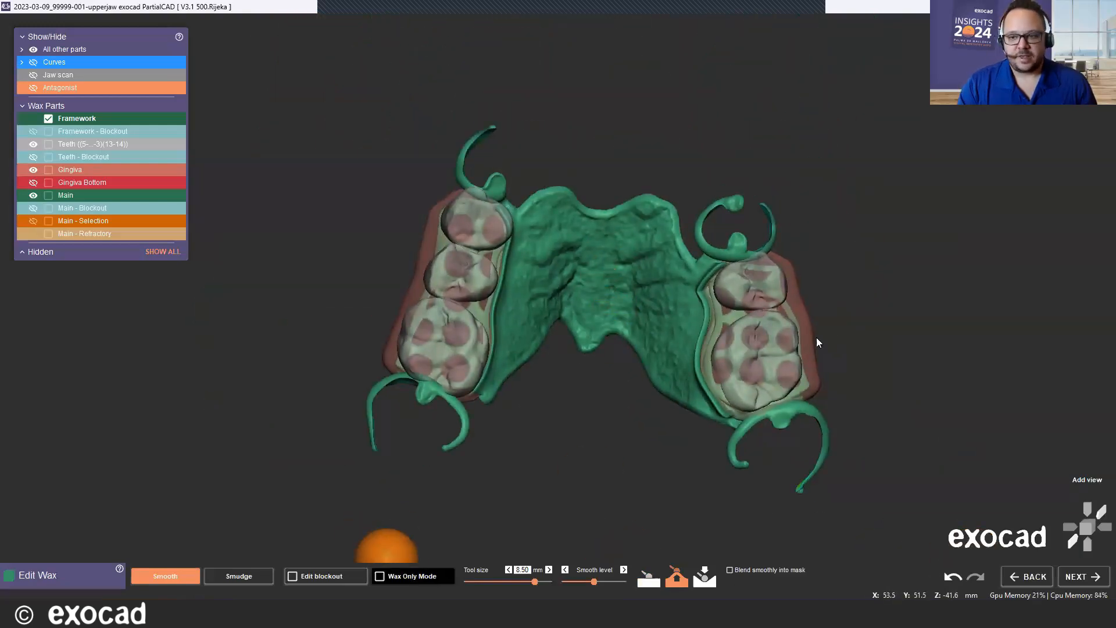
# Turn off Wax Only Mode, advance to Assemble Parts and open the assembly settings.
pyautogui.click(379, 576)
pyautogui.click(1066, 573)
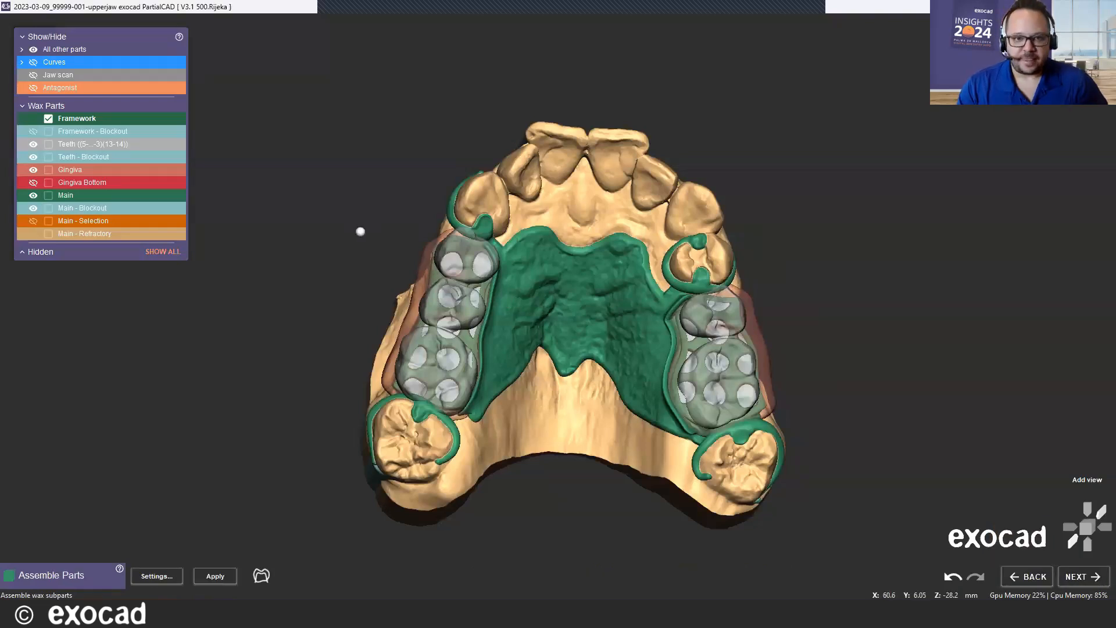
pyautogui.click(166, 580)
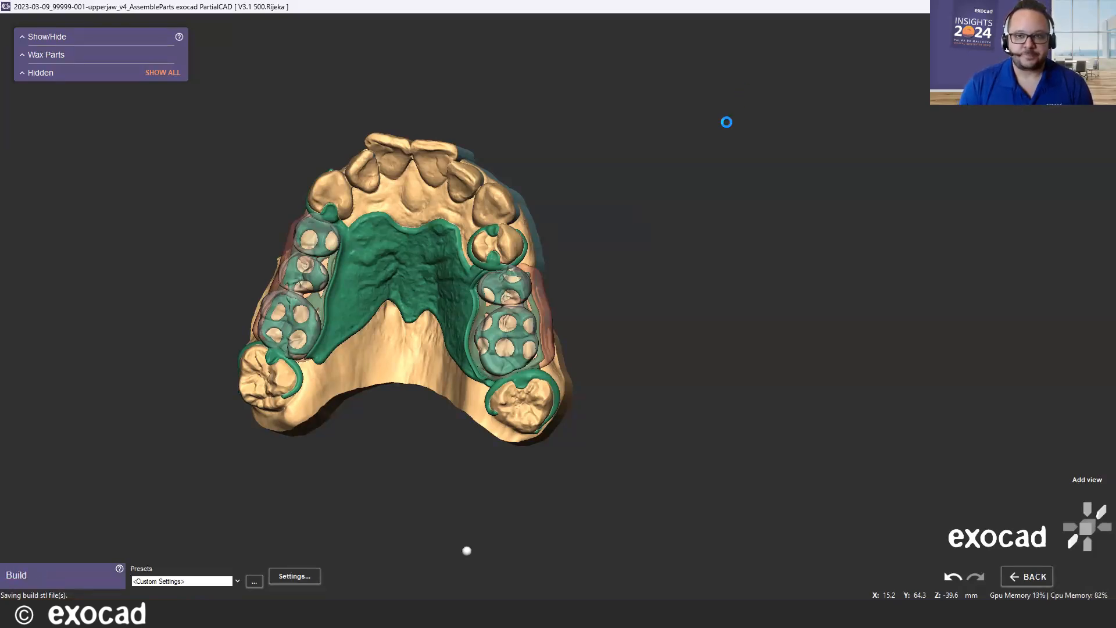
# Show the built parts as an exploded view and examine the teeth, gingiva, framework and gingiva bottom layers from several sides.
pyautogui.scroll(-3, 561, 230)
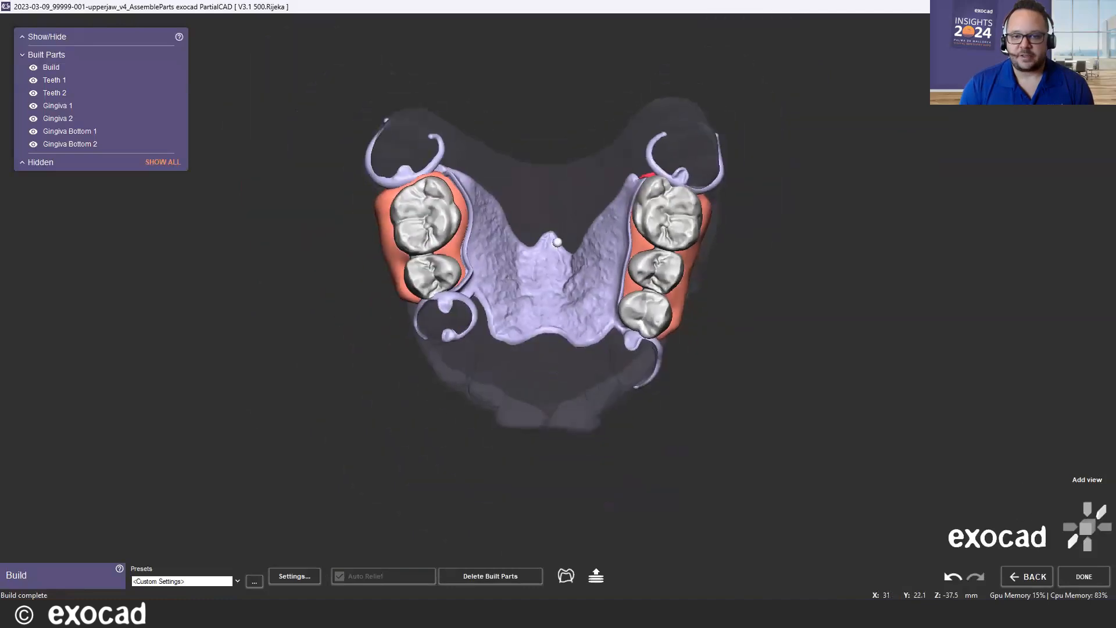
pyautogui.moveTo(566, 400); pyautogui.dragTo(407, 340, button='right')
pyautogui.click(595, 574)
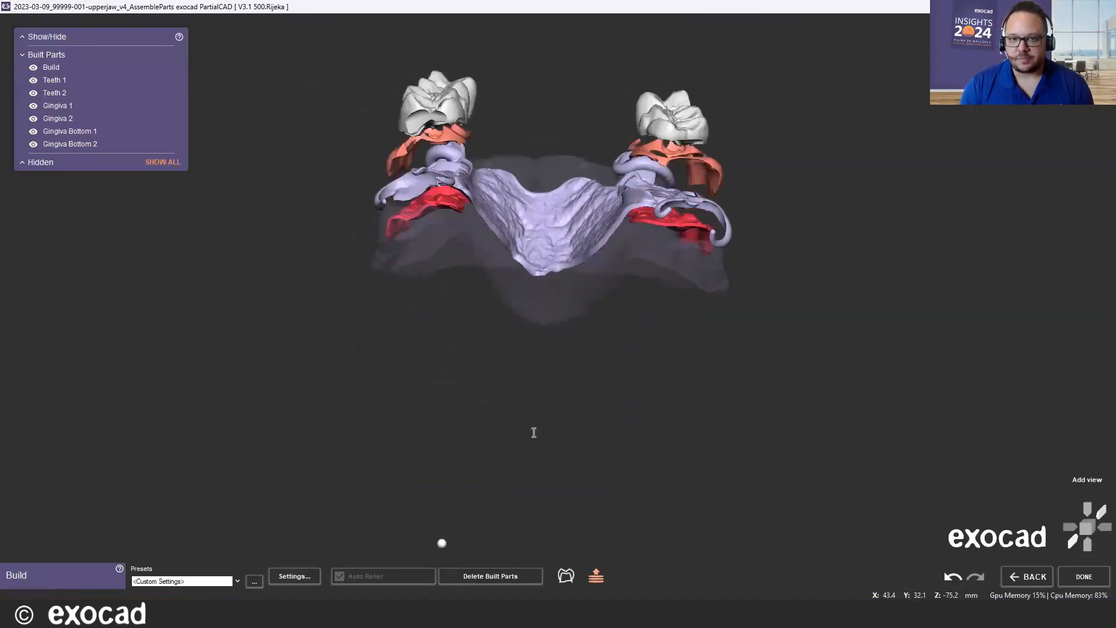
pyautogui.moveTo(483, 334); pyautogui.dragTo(523, 108, button='right')
pyautogui.moveTo(523, 107); pyautogui.dragTo(518, 286, button='middle')
pyautogui.moveTo(629, 218); pyautogui.dragTo(686, 308, button='right')
pyautogui.moveTo(488, 308); pyautogui.dragTo(532, 216, button='right')
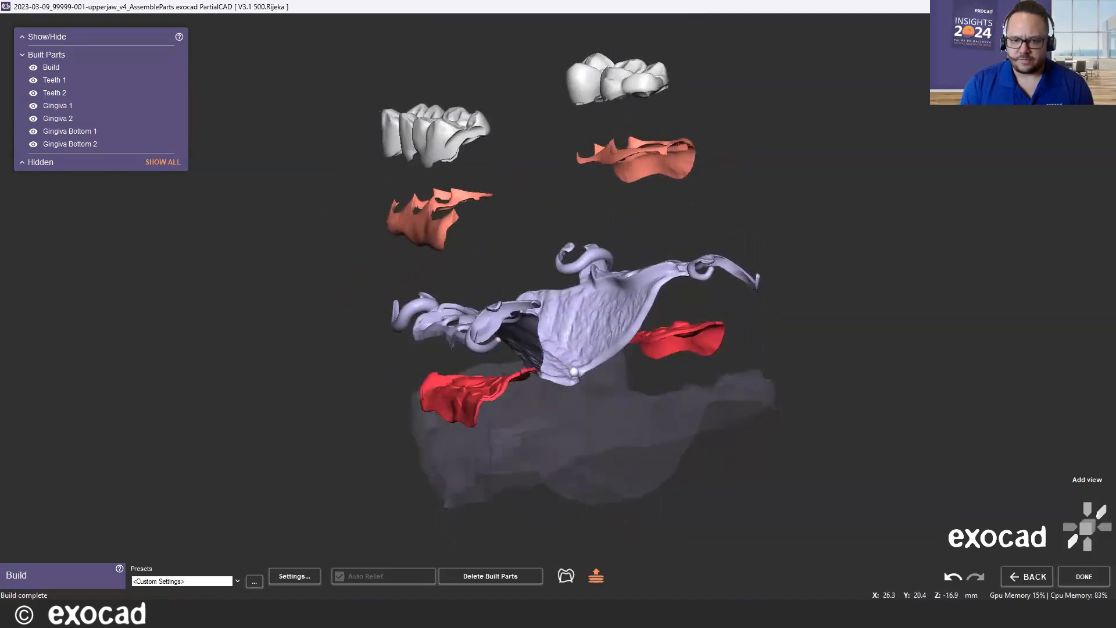
pyautogui.moveTo(573, 372); pyautogui.dragTo(465, 403, button='right')
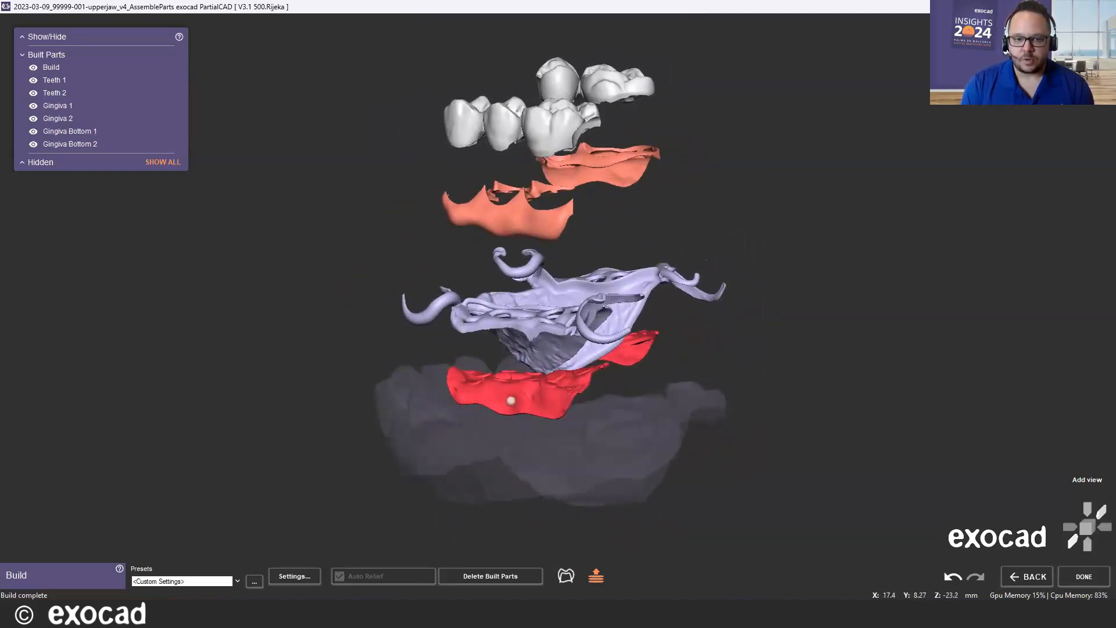
pyautogui.moveTo(836, 384); pyautogui.dragTo(680, 348, button='right')
pyautogui.moveTo(586, 116); pyautogui.dragTo(587, 189, button='right')
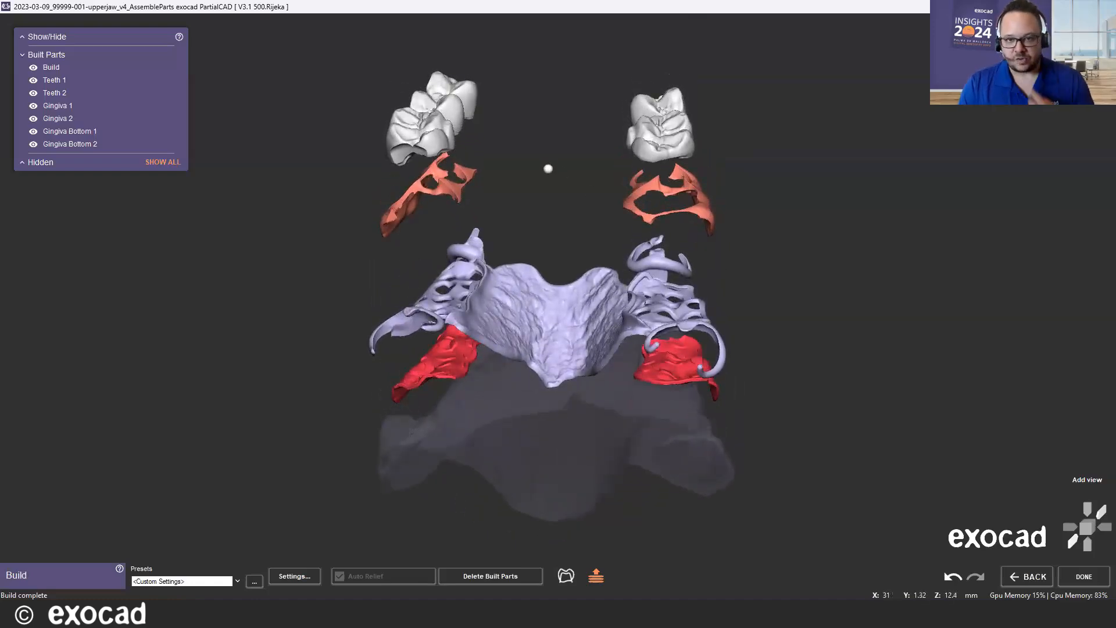
pyautogui.moveTo(547, 169); pyautogui.dragTo(533, 171, button='middle')
pyautogui.scroll(-3, 539, 169)
pyautogui.moveTo(517, 192); pyautogui.dragTo(540, 221, button='right')
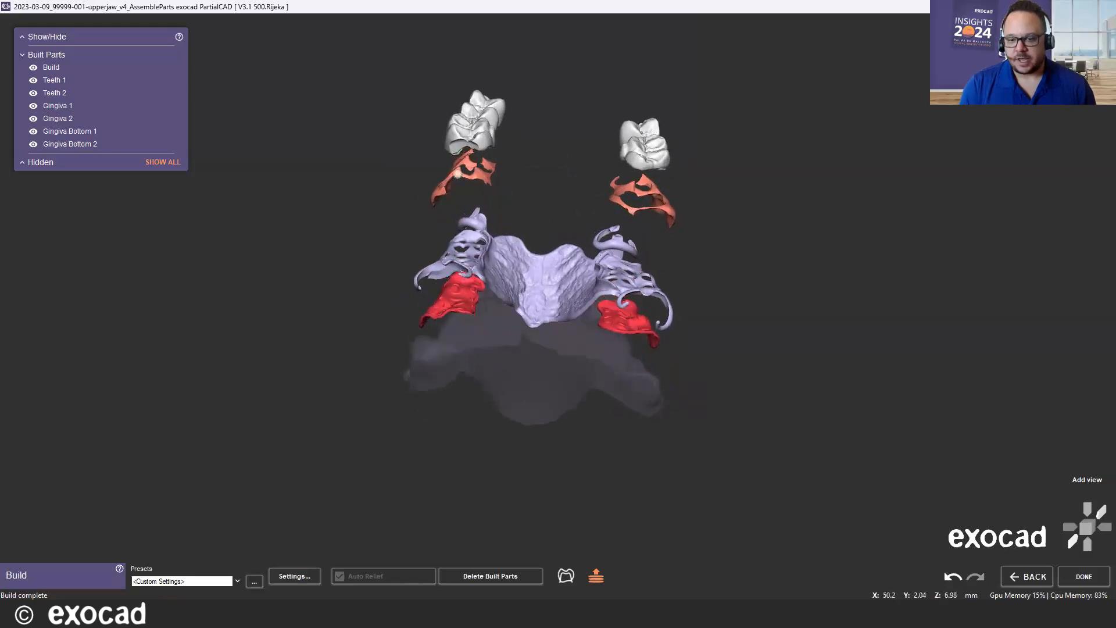
# Toggle the exploded view to check how the teeth and gingiva seat on the framework, and bring the parts back together.
pyautogui.click(596, 576)
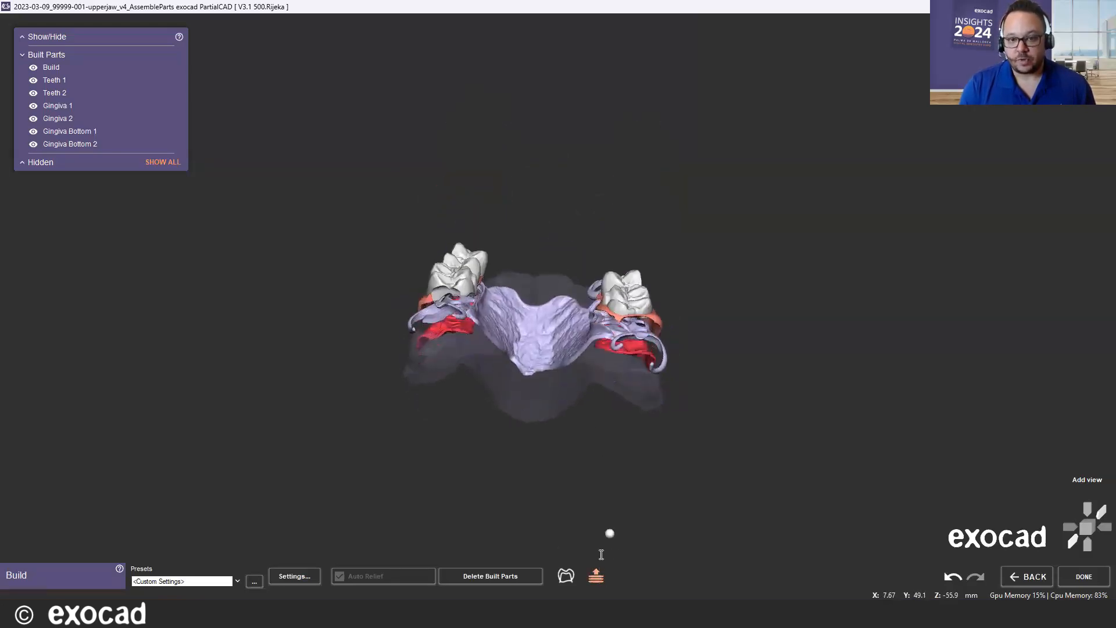
pyautogui.moveTo(574, 373); pyautogui.dragTo(510, 275, button='right')
pyautogui.scroll(3, 562, 150)
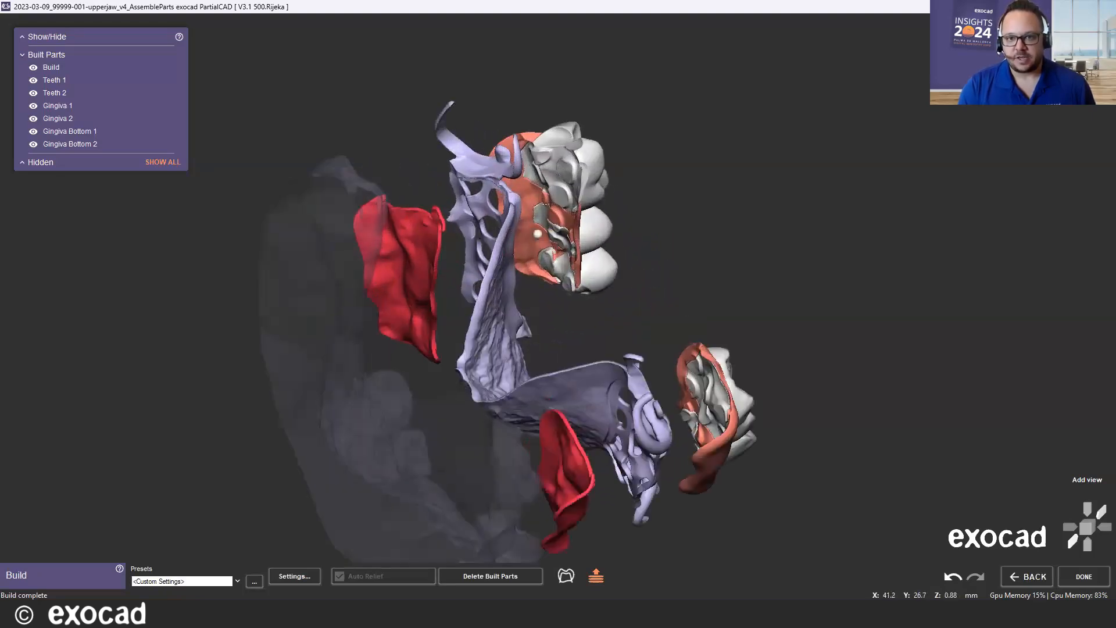
pyautogui.moveTo(523, 289); pyautogui.dragTo(650, 226, button='right')
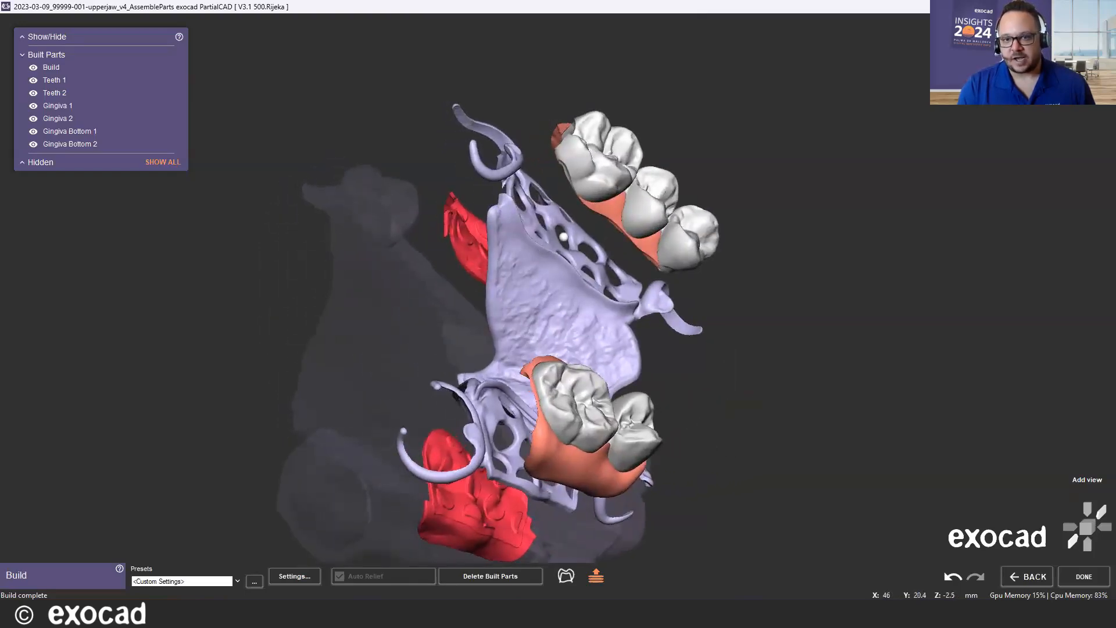
pyautogui.scroll(-2, 514, 270)
pyautogui.moveTo(547, 291); pyautogui.dragTo(591, 450, button='right')
pyautogui.click(599, 576)
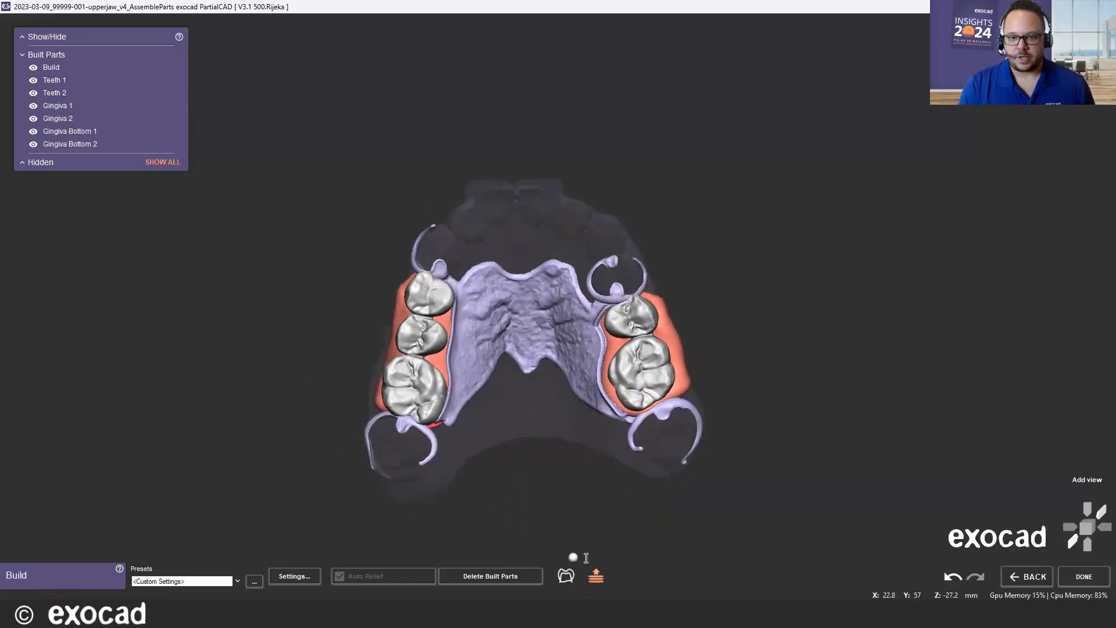